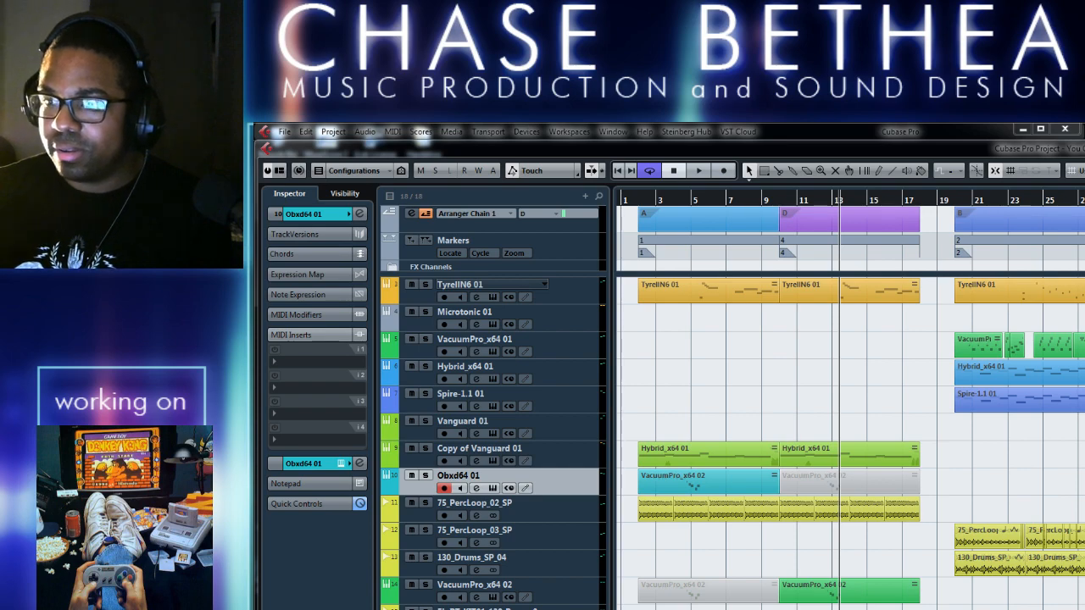
Switch to Chrome, enlarge the gear-themed board game video, and capture a full-screen frame showing the Golds Turn banner
drag(1084, 200, 882, 125)
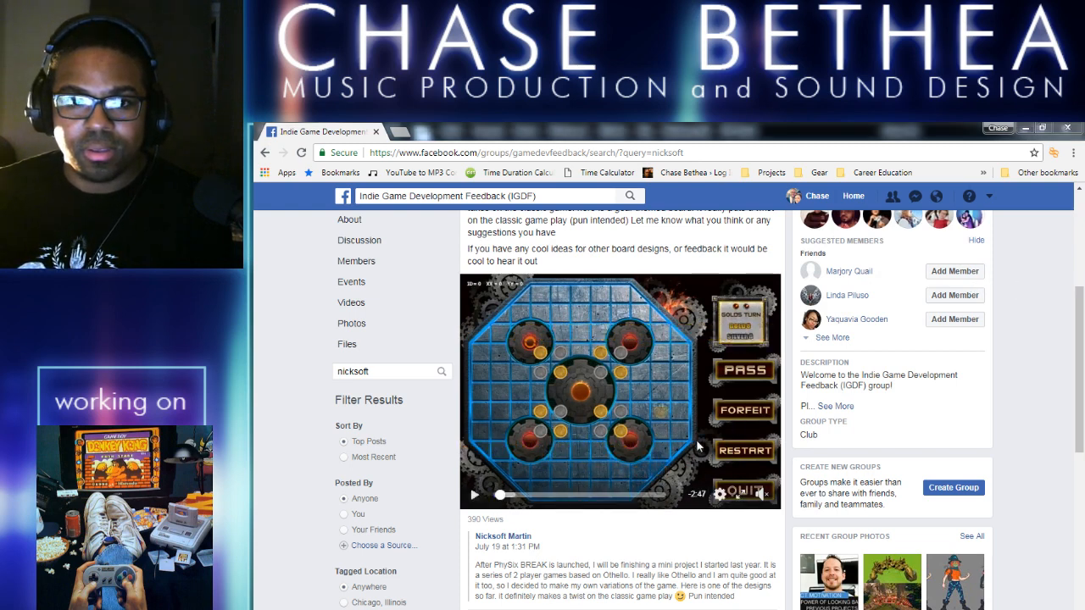
click(739, 493)
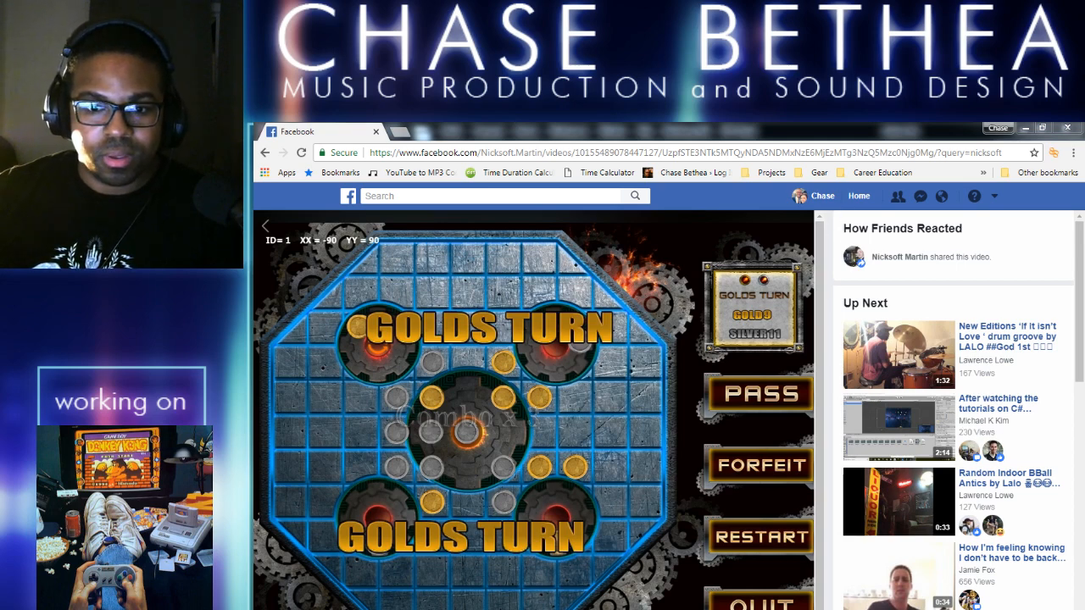
key(f)
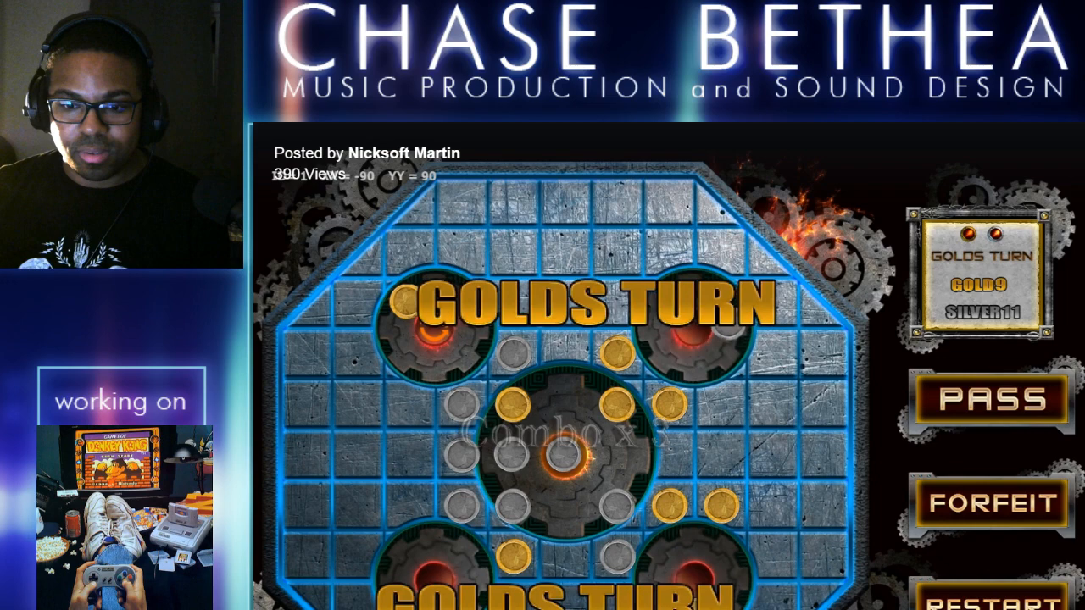
key(Escape)
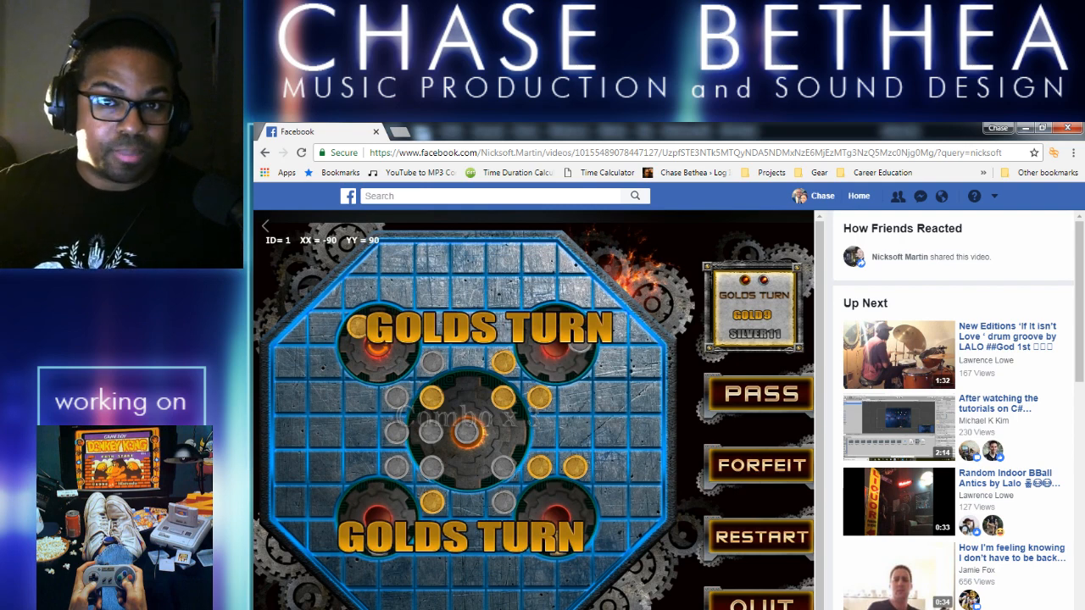
Open Paint with the captured game frame in a maximized window and start saving it as a JPEG
key(super)
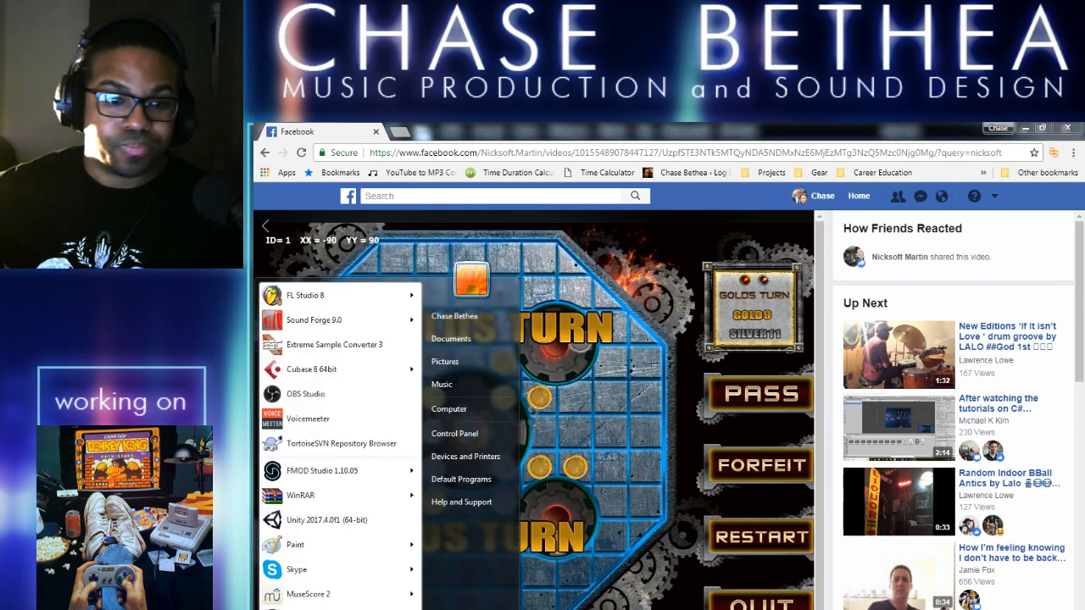
click(330, 550)
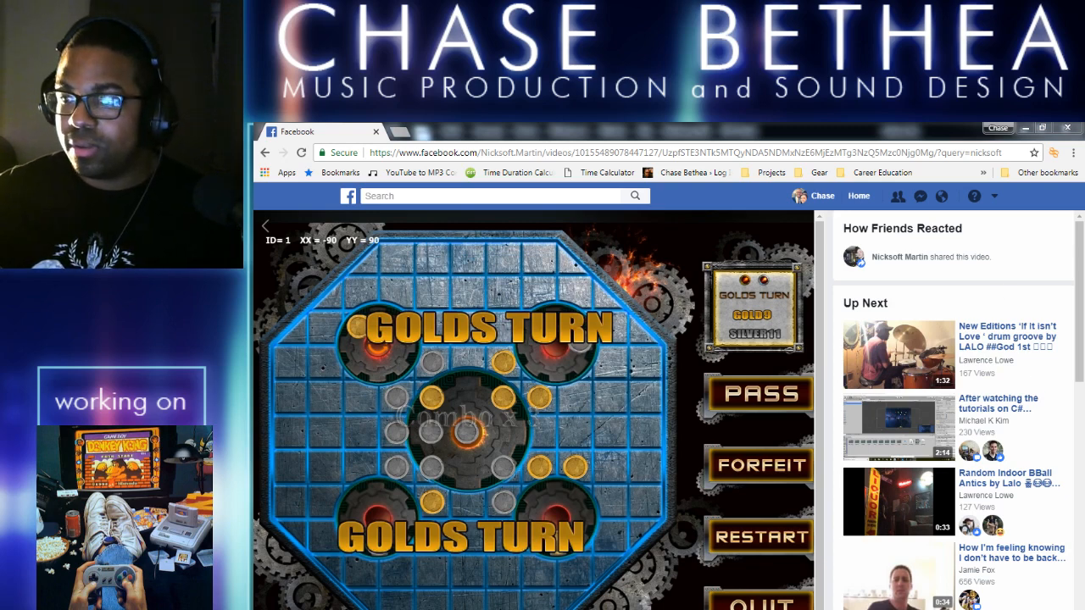
drag(1084, 170, 683, 168)
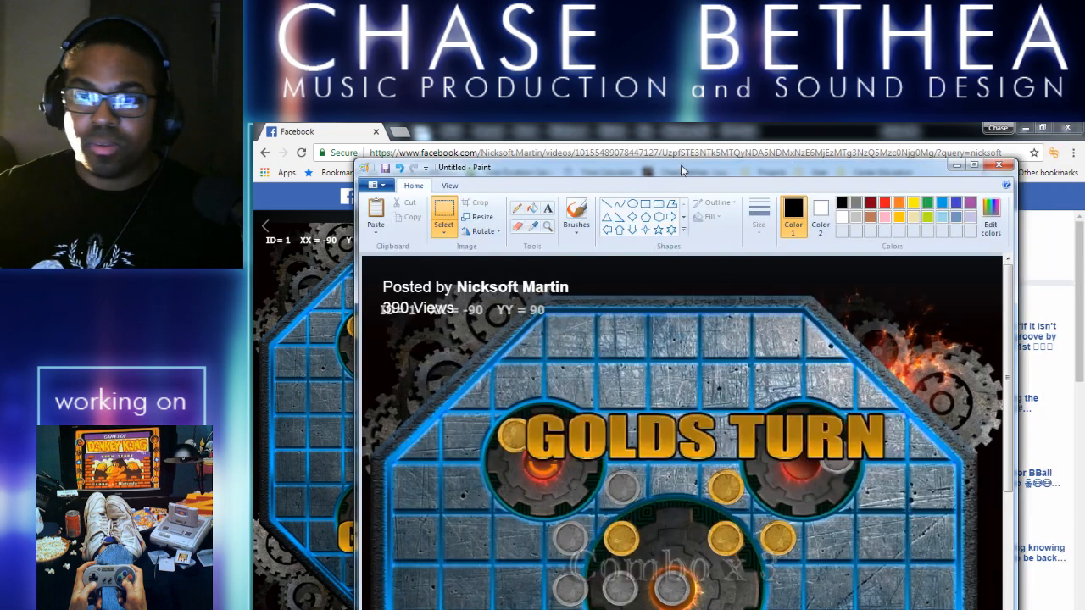
click(977, 166)
click(269, 144)
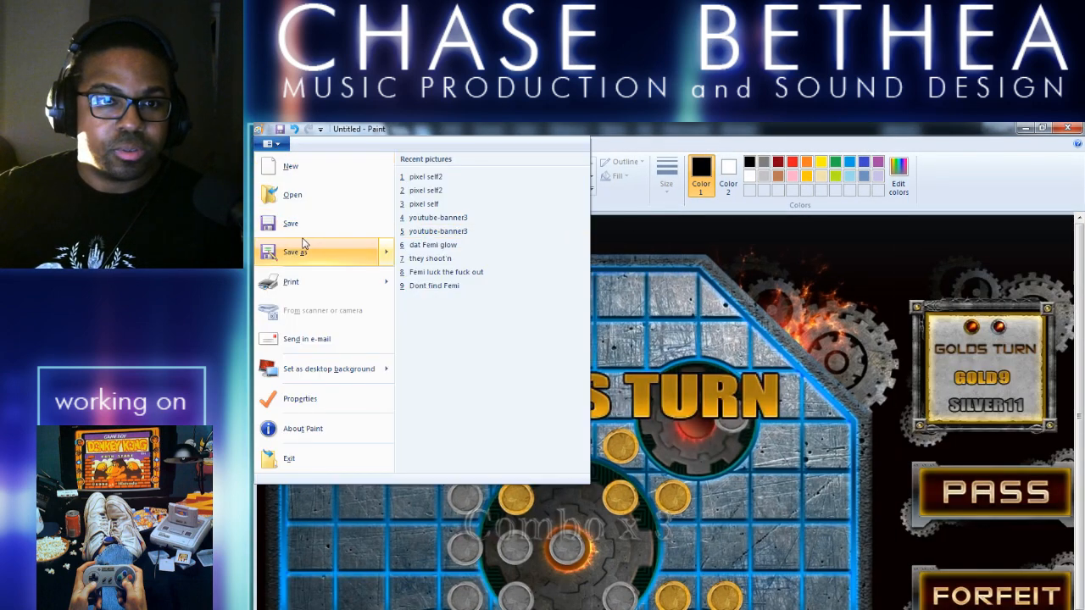
mouse_move(337, 258)
click(496, 217)
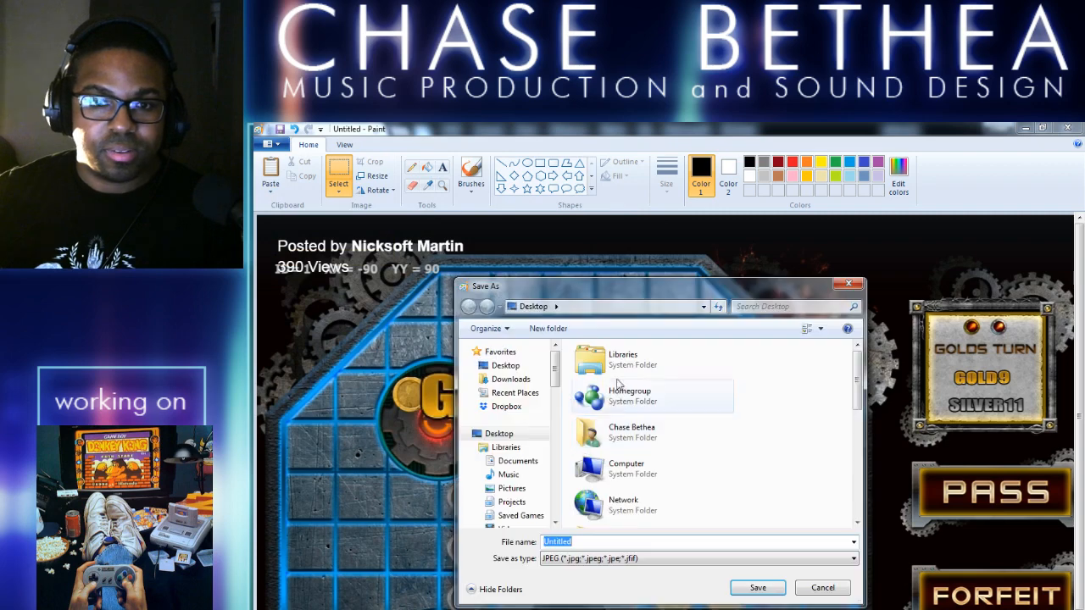
click(506, 365)
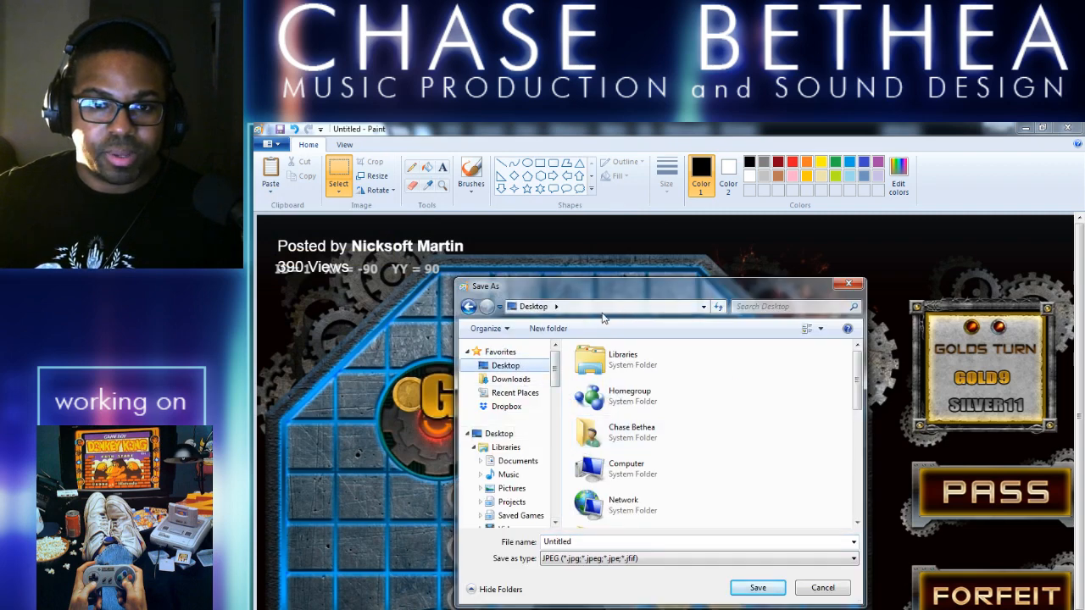
click(550, 329)
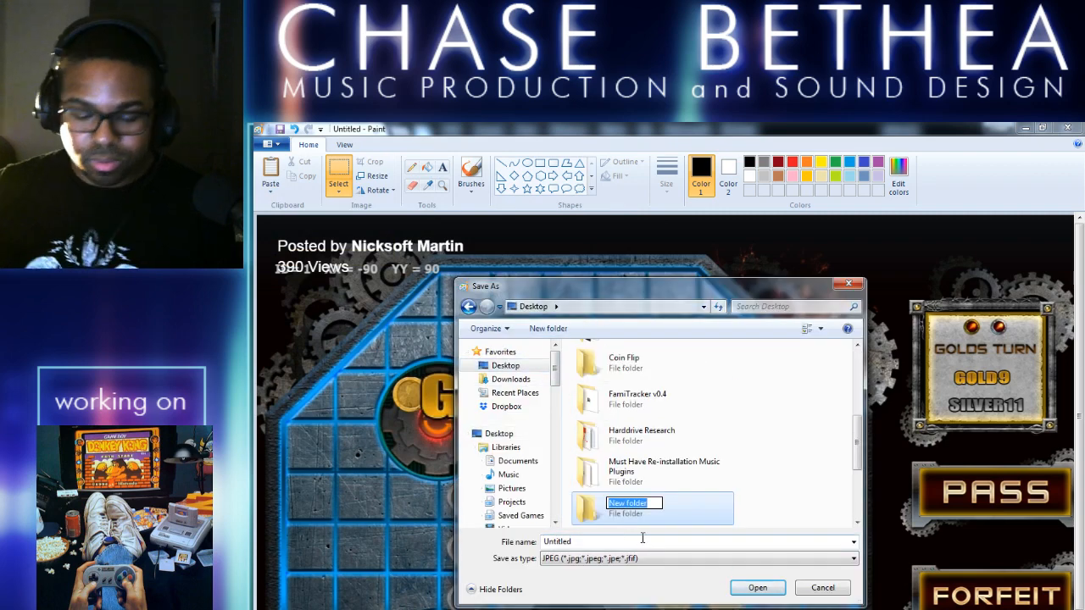
text(Coin F)
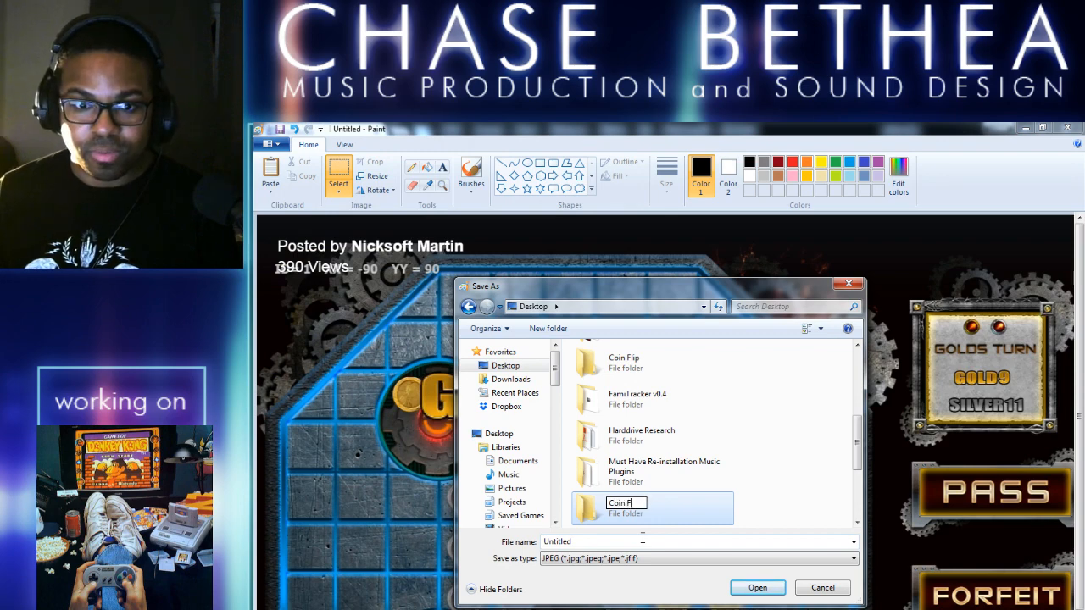
text(lip)
key(Return)
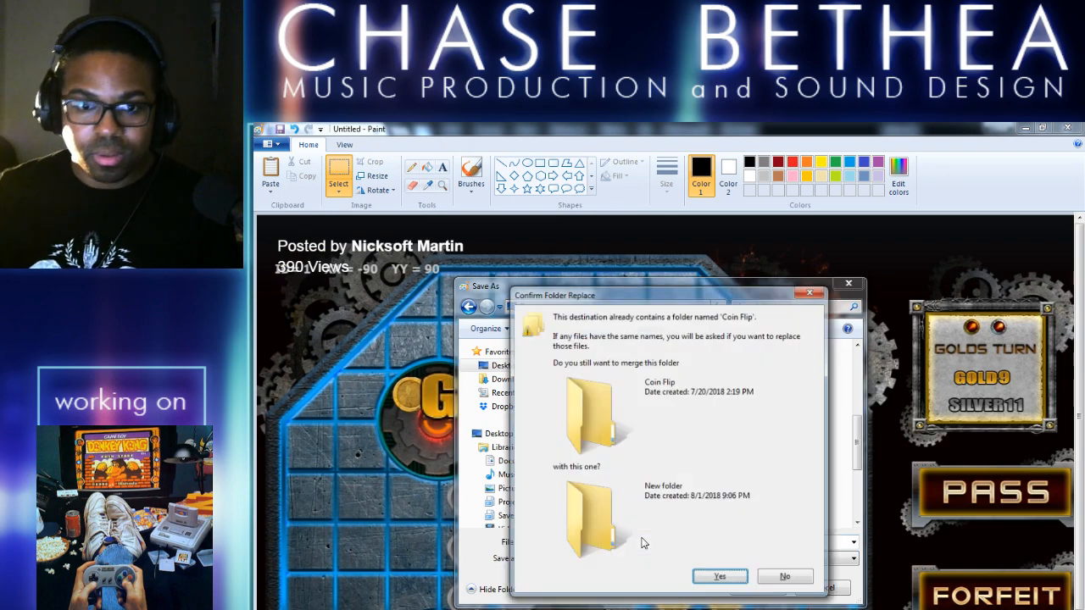
click(802, 585)
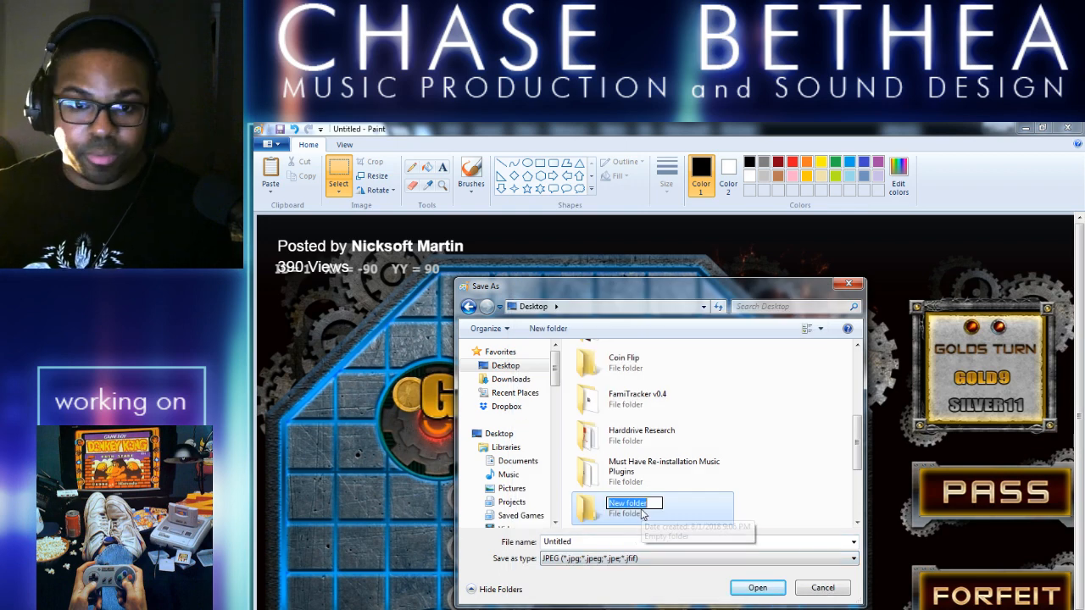
text(Coi)
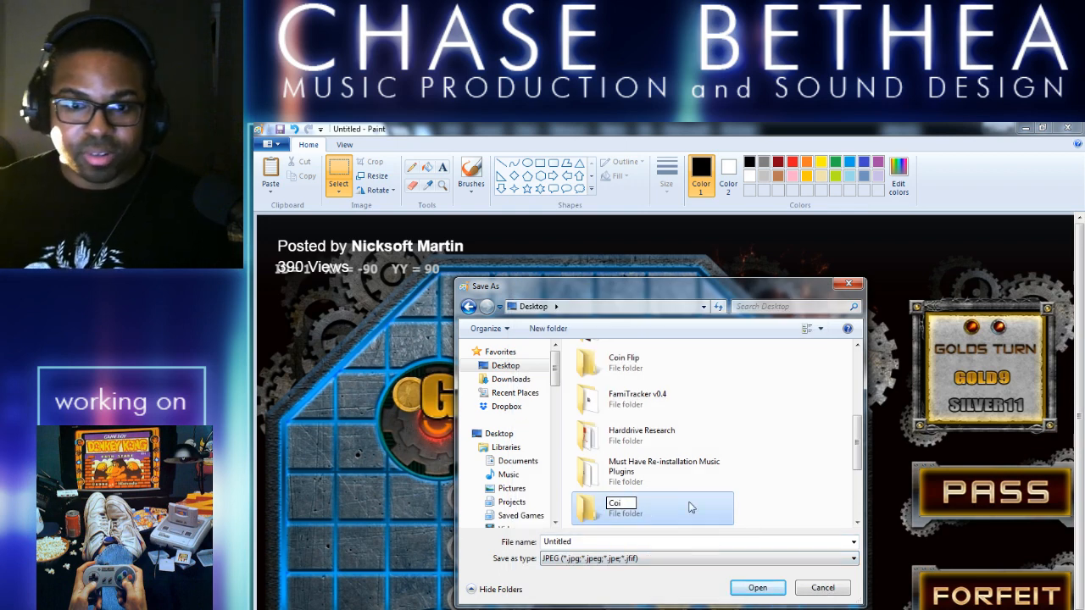
key(Return)
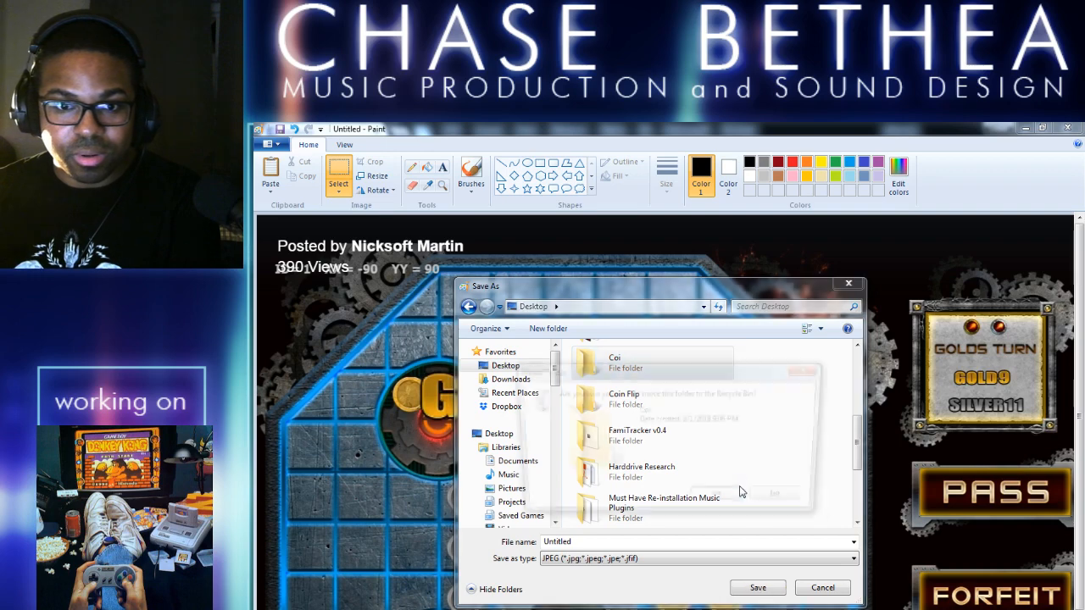
key(Delete)
click(726, 506)
Save the screenshot as the JPEG file SS1 in the existing Coin Flip folder on the desktop
double_click(627, 360)
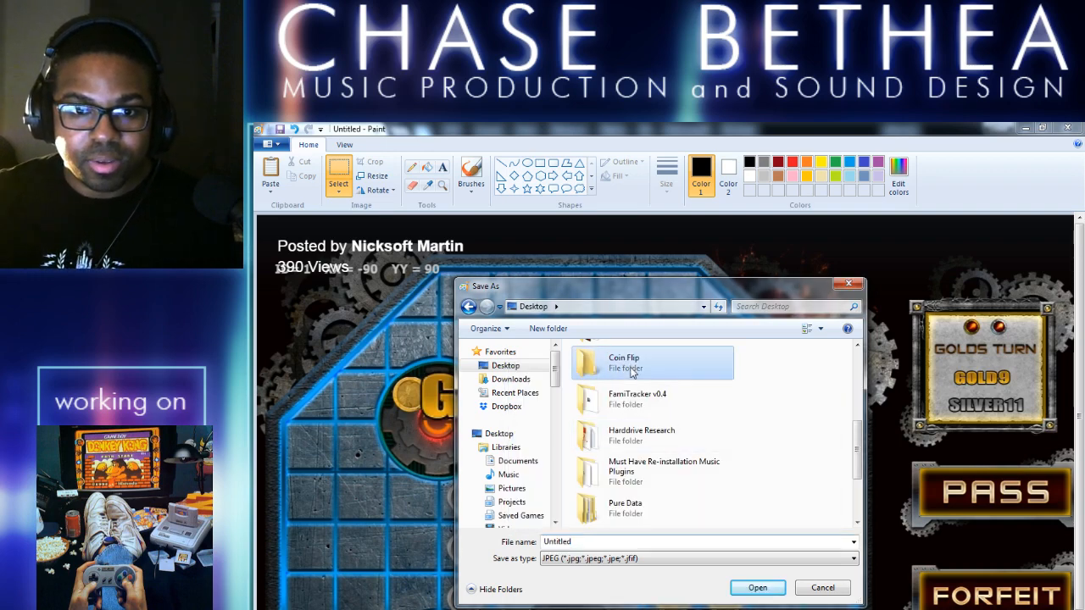
text(S)
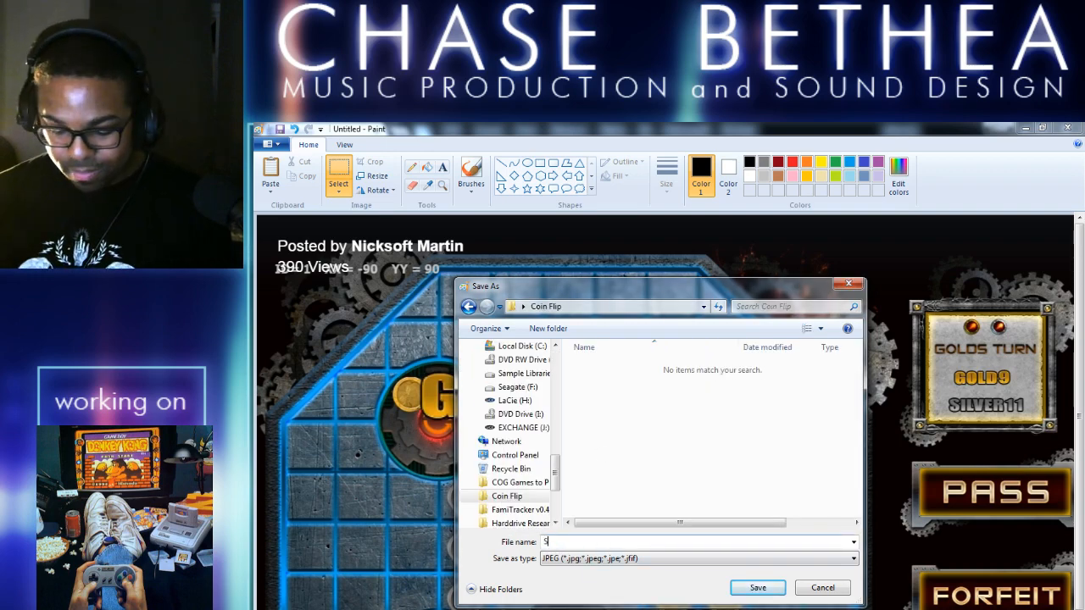
text(S)
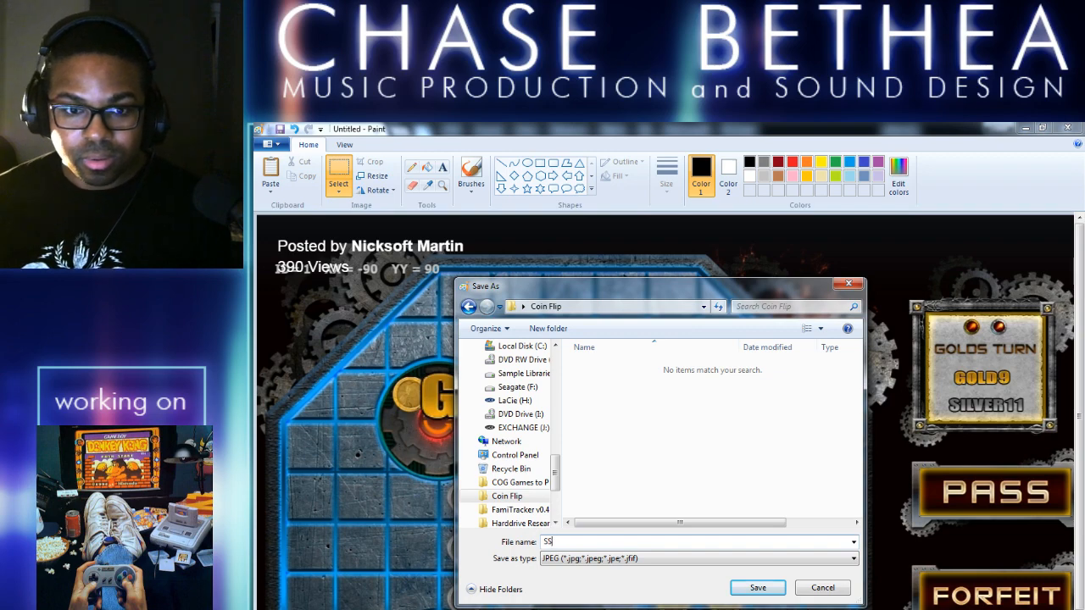
text(1)
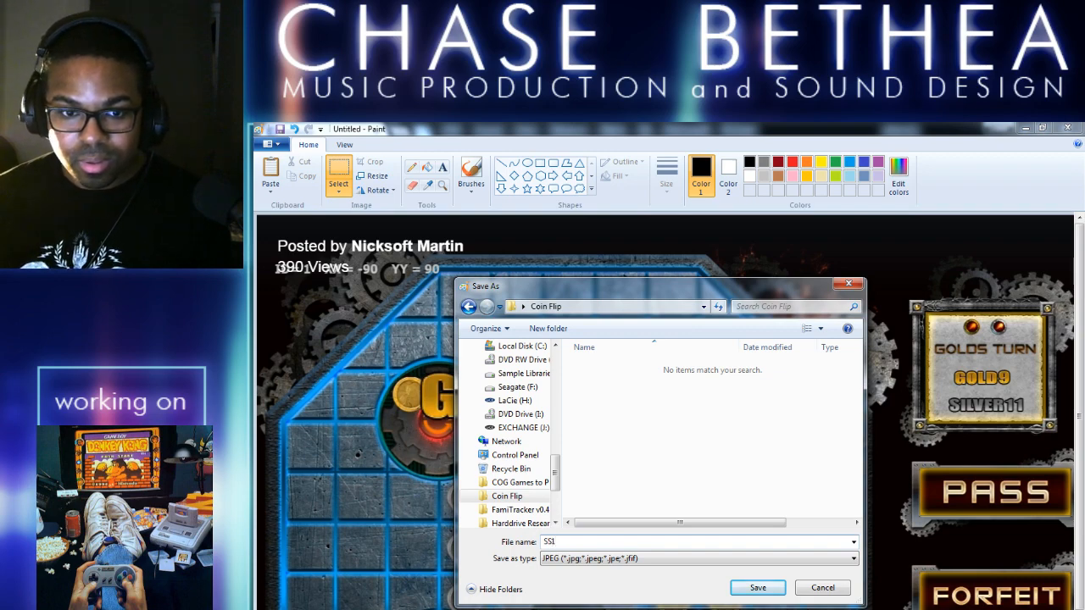
key(Return)
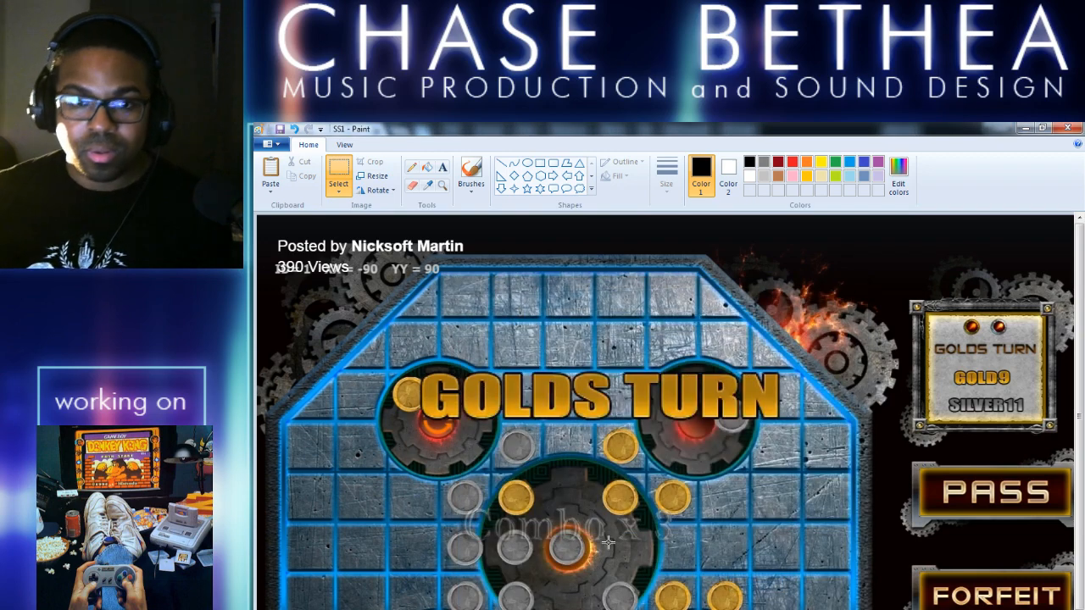
Return to the game video in Chrome and capture a full-screen frame from further into the match
click(1024, 128)
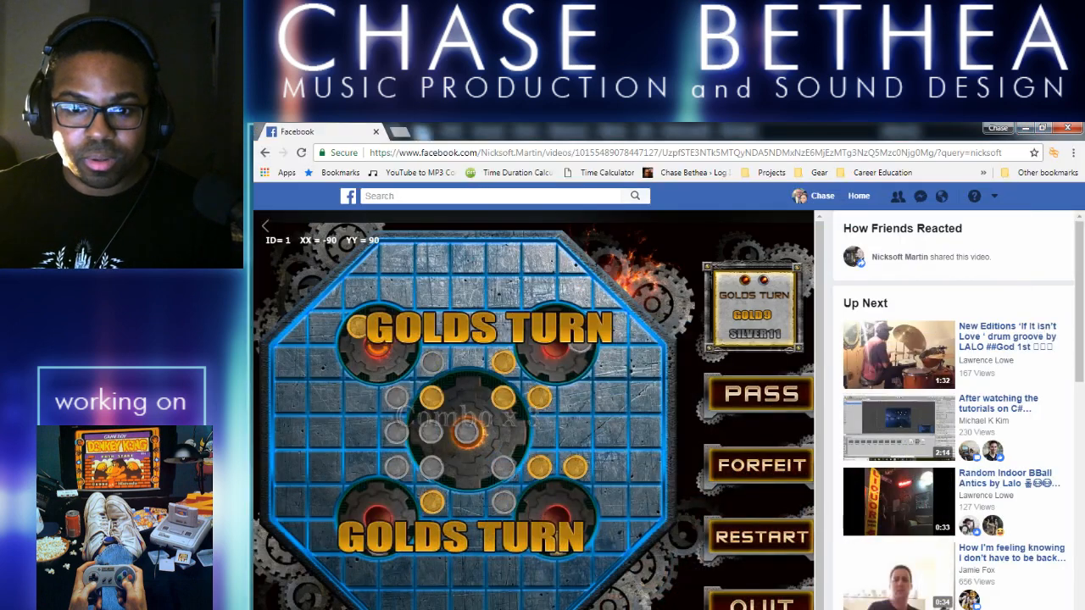
click(788, 609)
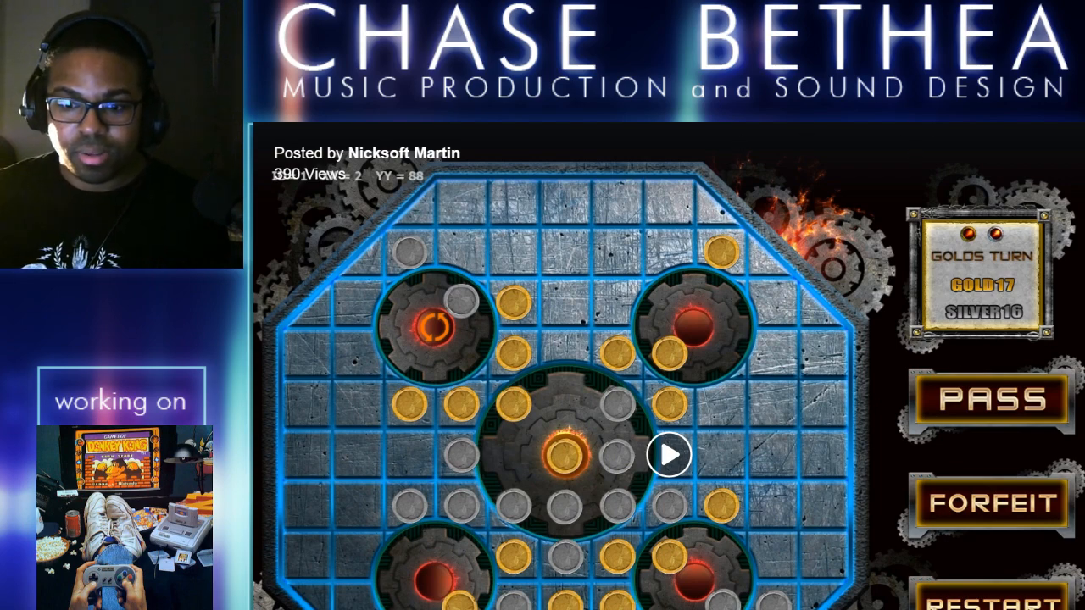
key(F11)
Switch to Paint, cut only the game area out of the SS1 screenshot, and place it in a new picture
key(alt+Tab)
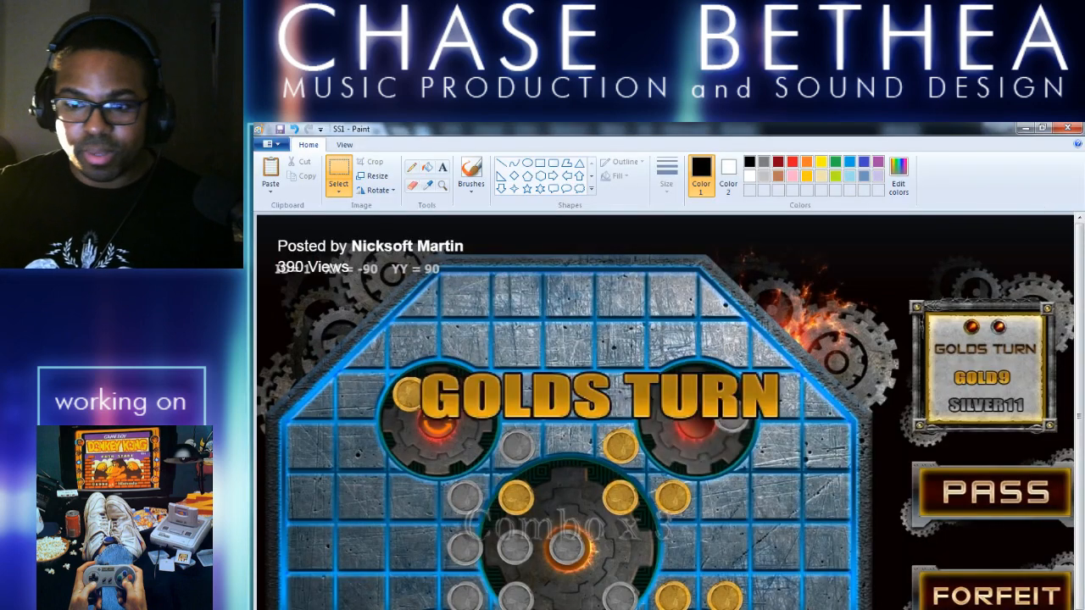
scroll(639, 302, down, 2)
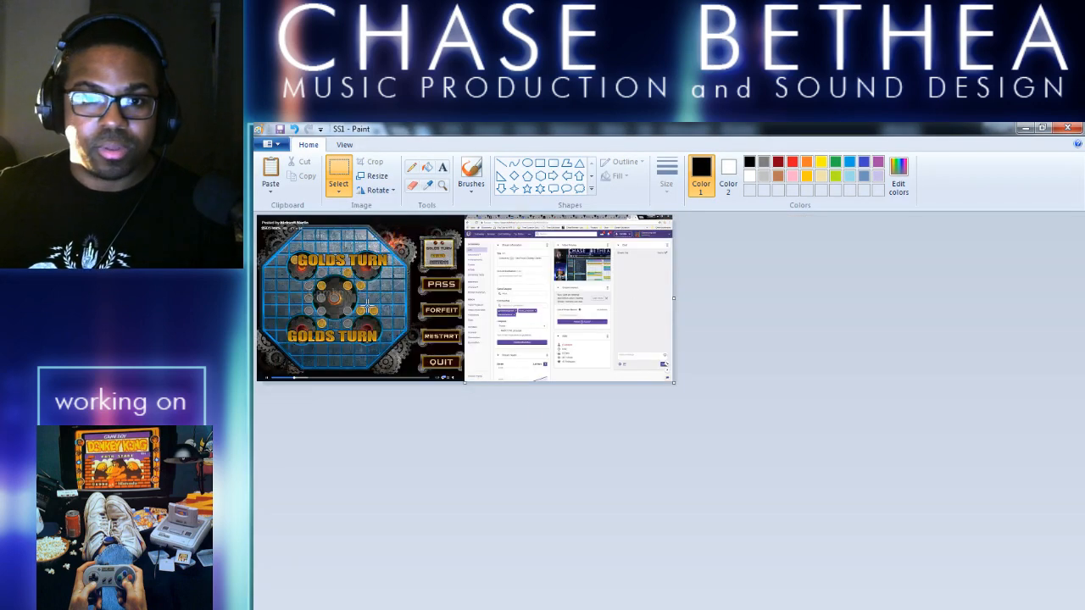
click(339, 181)
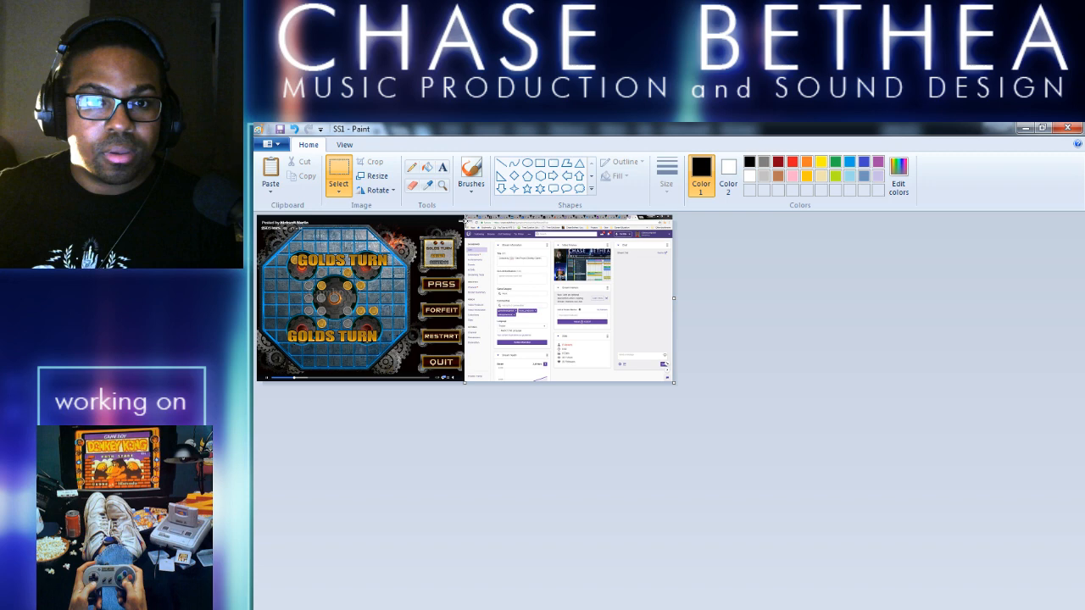
key(ctrl+v)
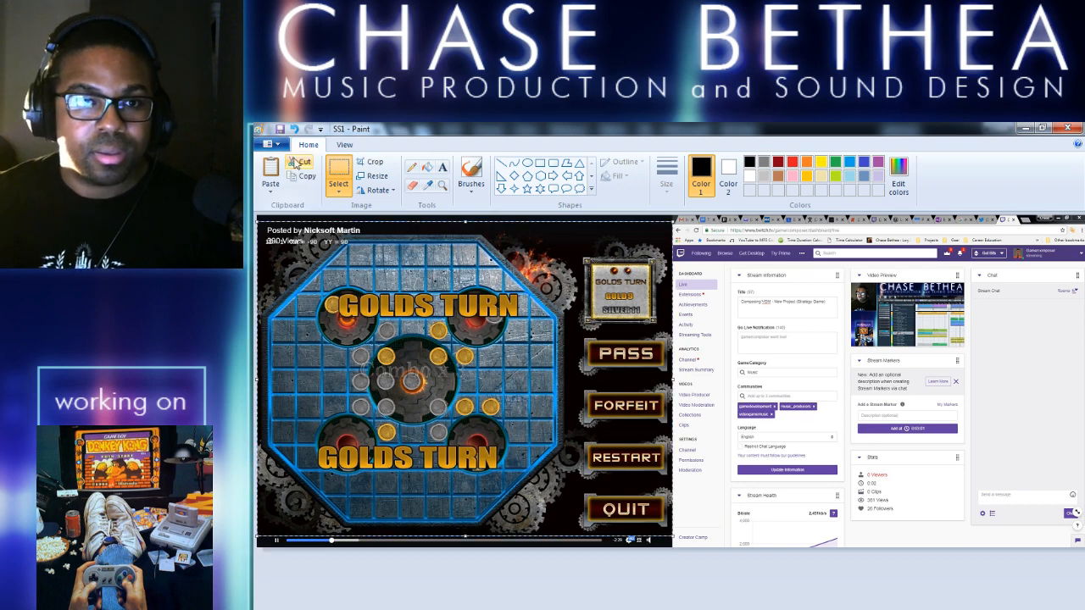
click(299, 162)
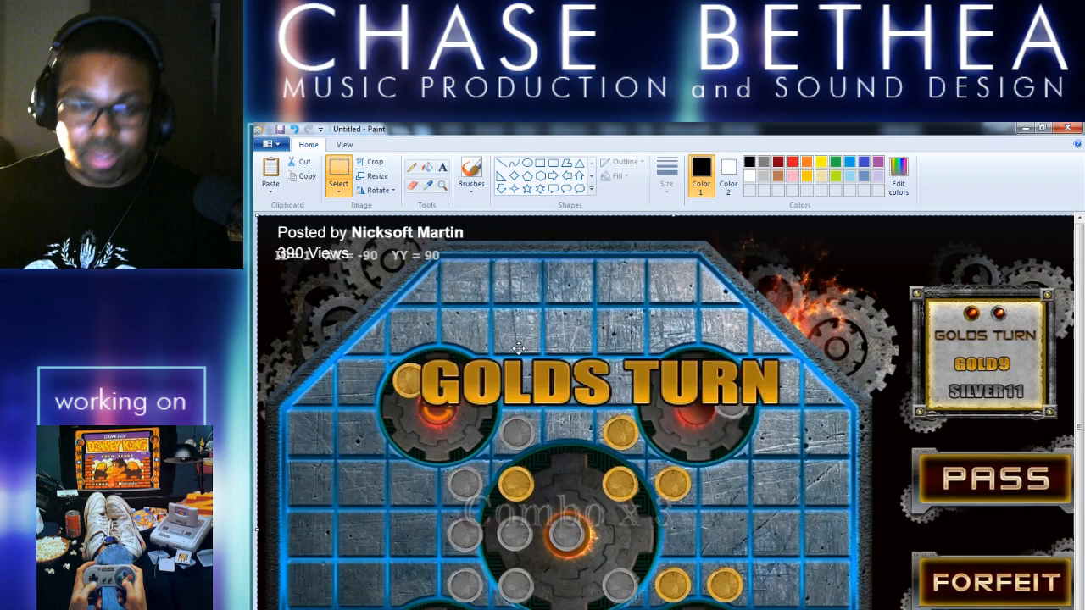
Try selecting the game area in the newly captured screenshot, clear the selection, and save the picture as SS1
key(super+Down)
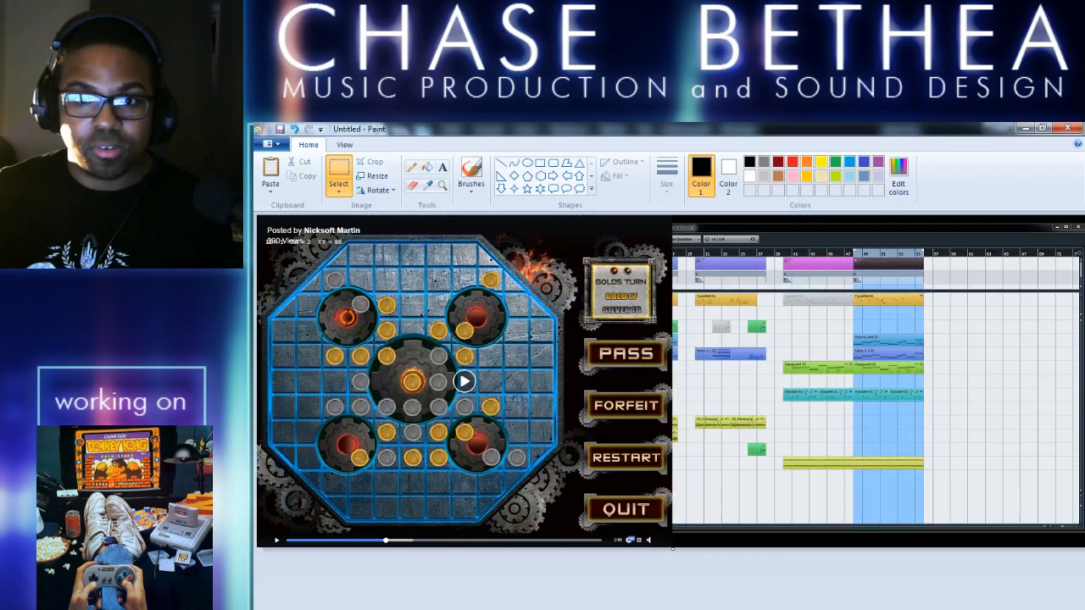
drag(669, 227, 612, 424)
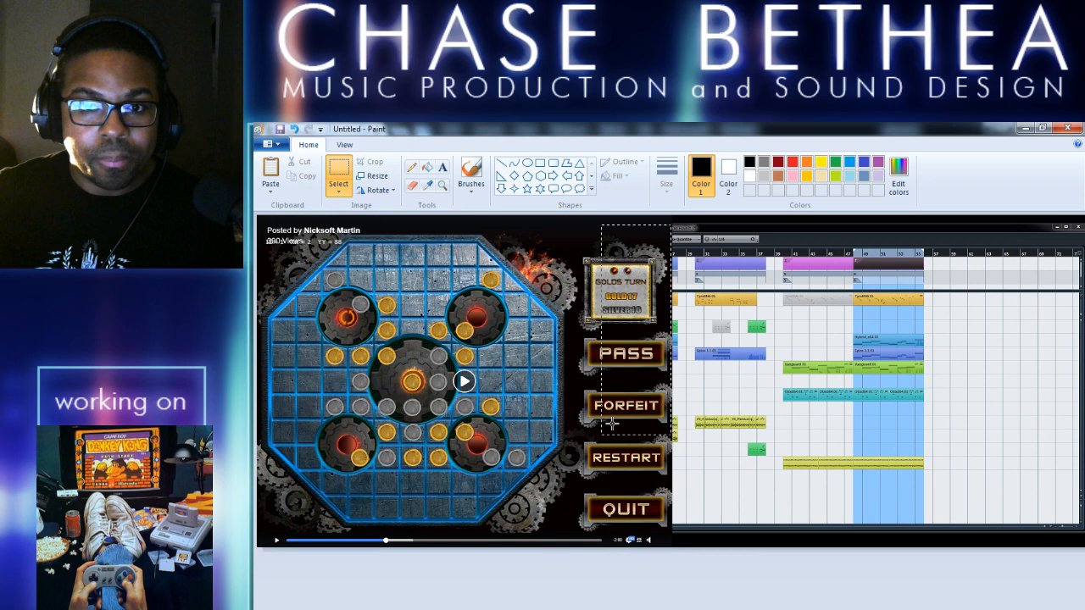
click(648, 479)
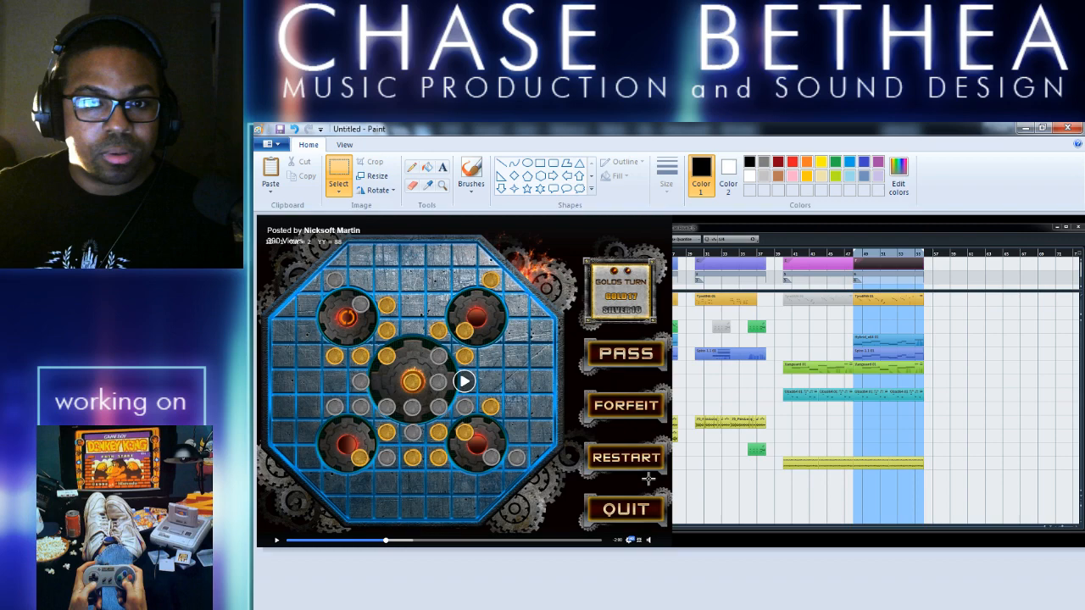
key(ctrl+s)
text(SS1)
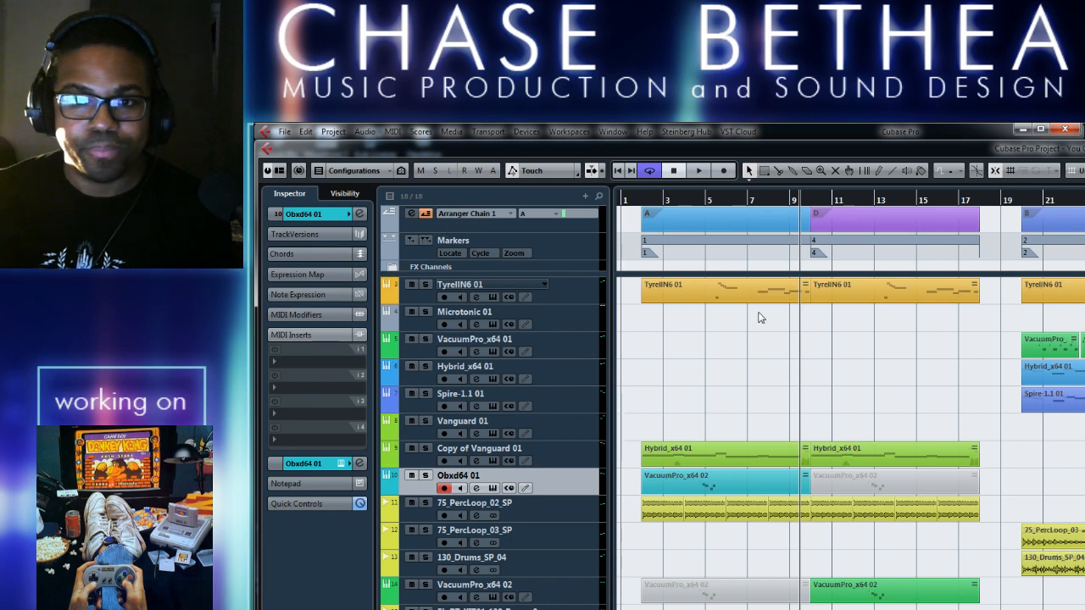
Return the Cubase project cursor to the start of arranger part A, and briefly view the mixer
key(KP_1)
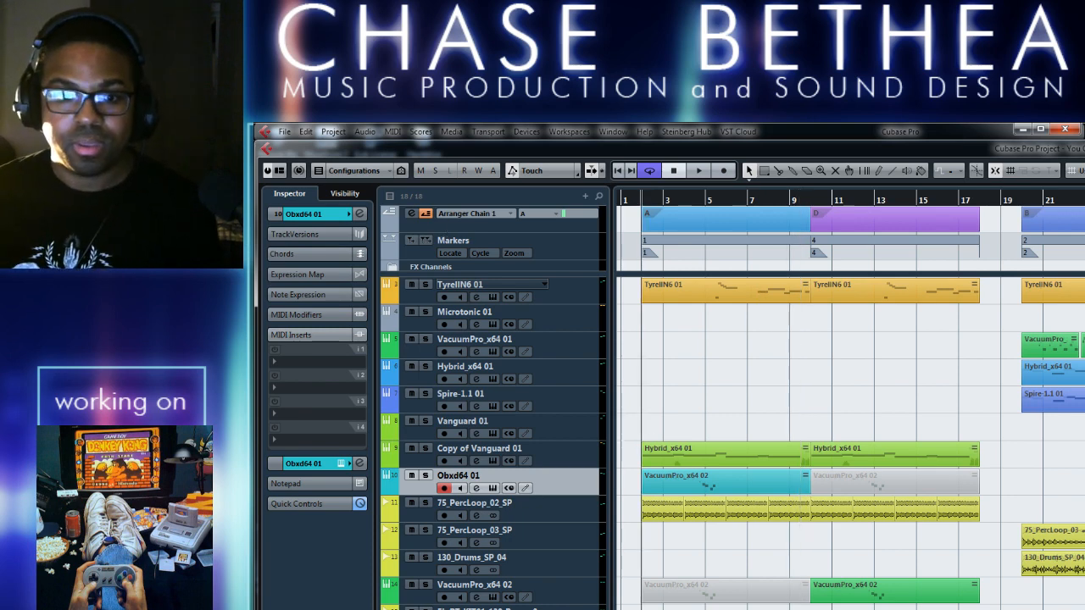
key(F3)
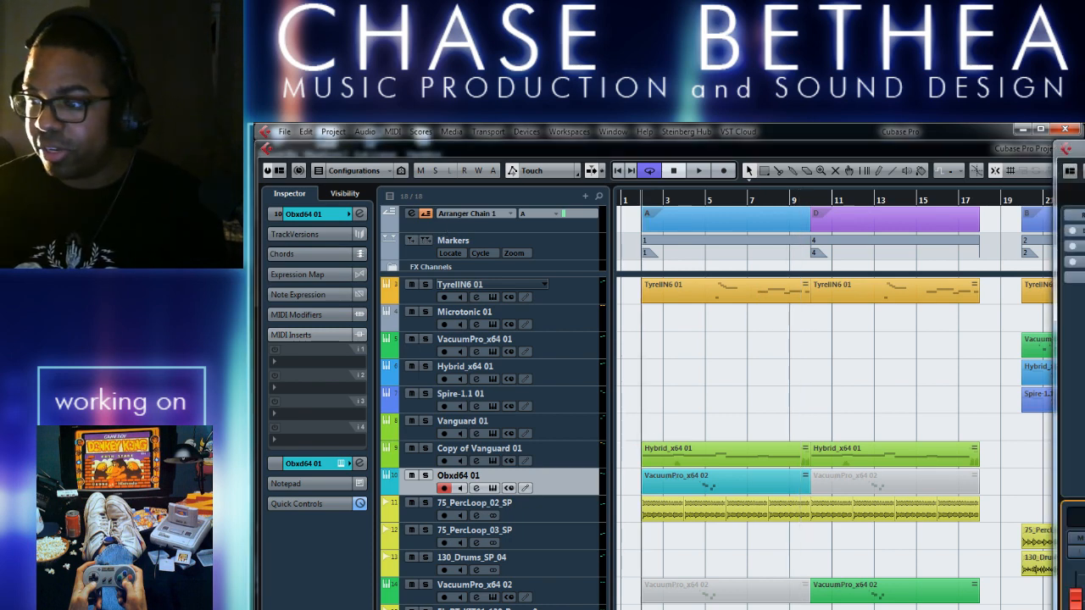
key(F3)
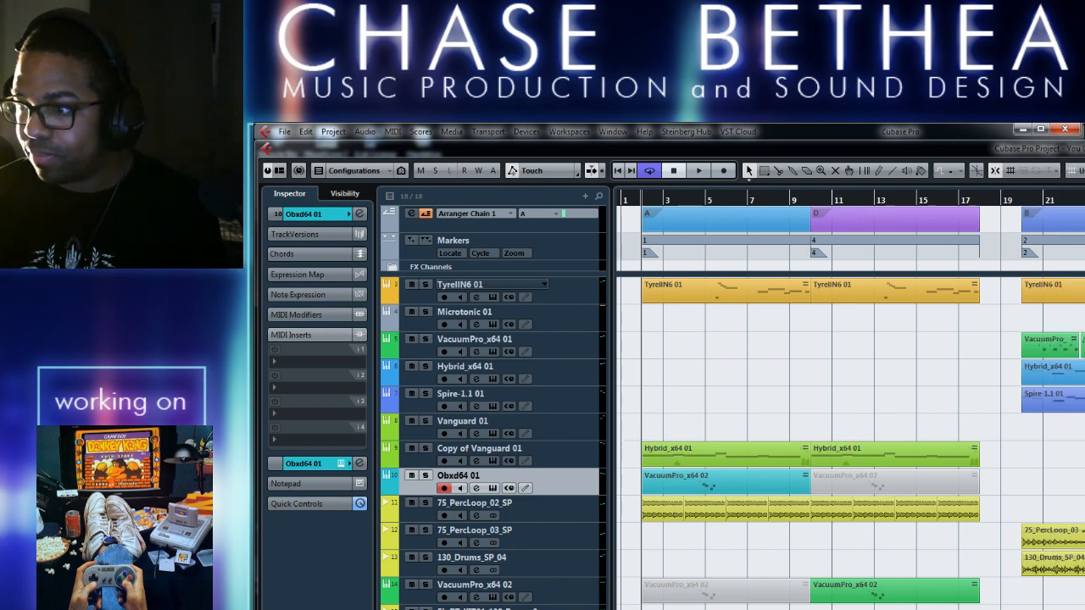
Play the arrangement from part A, open a Windows Explorer window showing the Libraries, and move it out of the way
key(space)
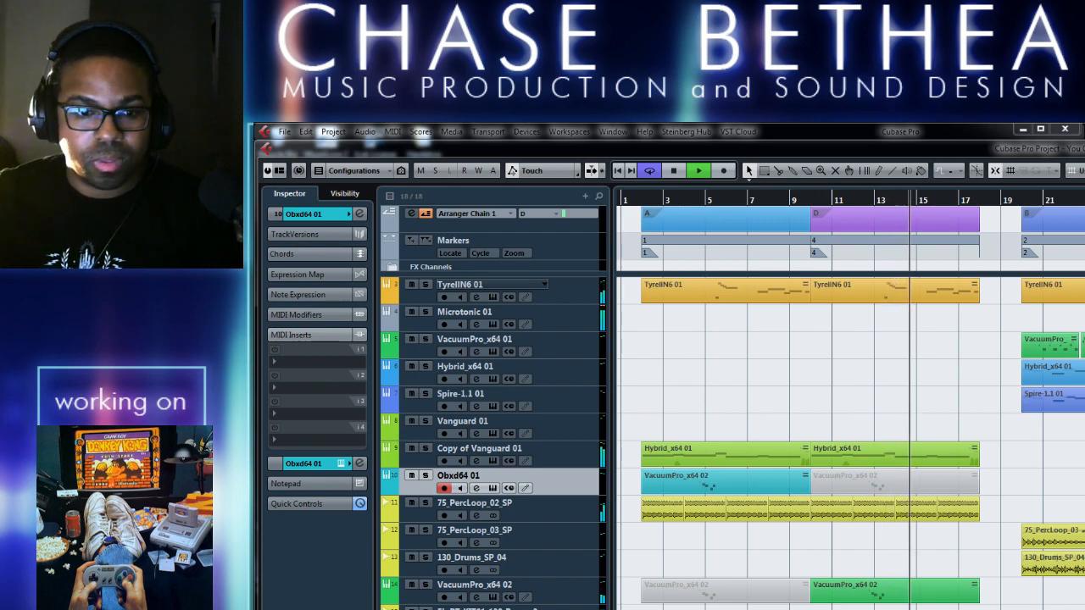
right_click(351, 609)
click(351, 609)
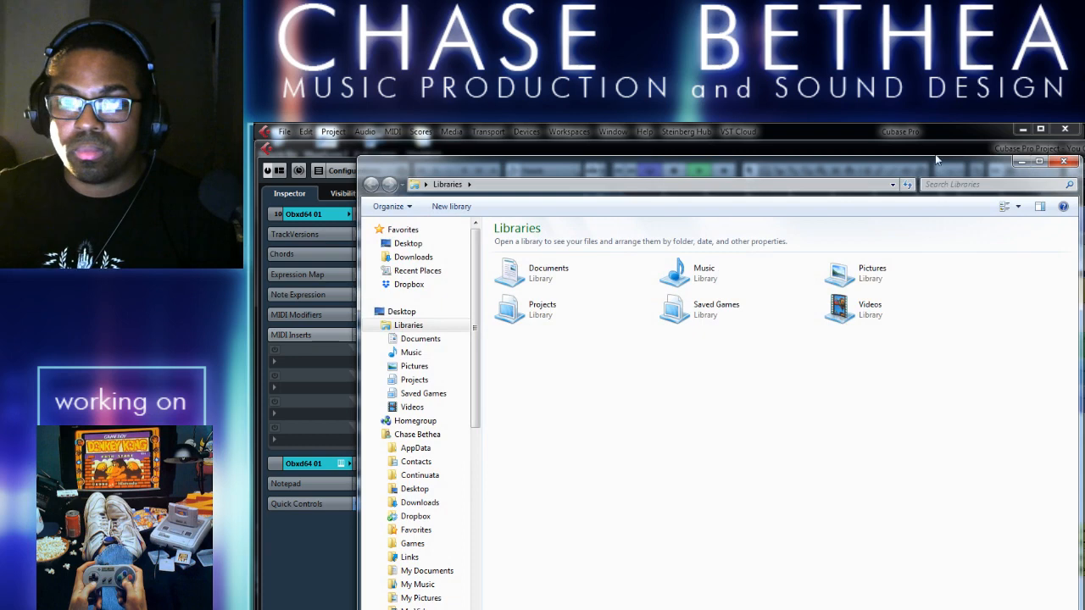
drag(938, 160, 1084, 160)
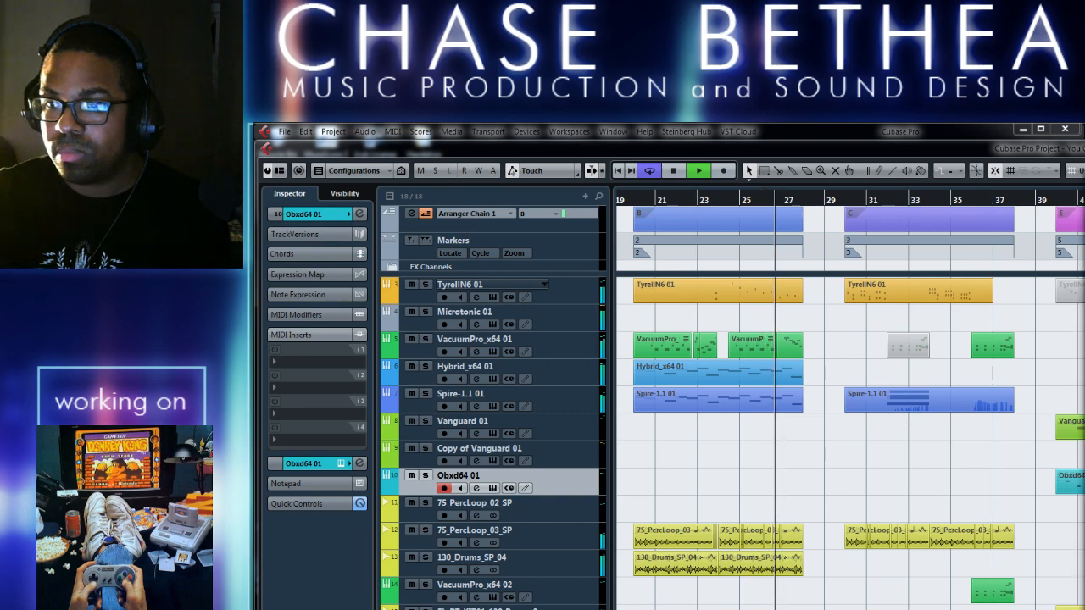
View the saved SS2 and SS1 game screenshots in Windows Photo Viewer, and close the viewer
key(super+e)
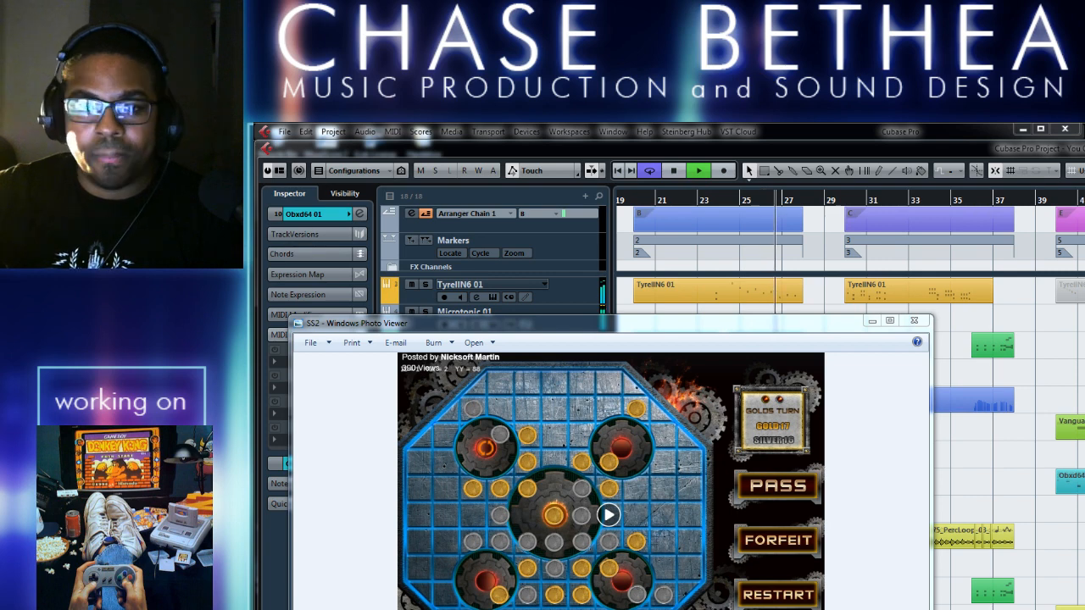
key(Left)
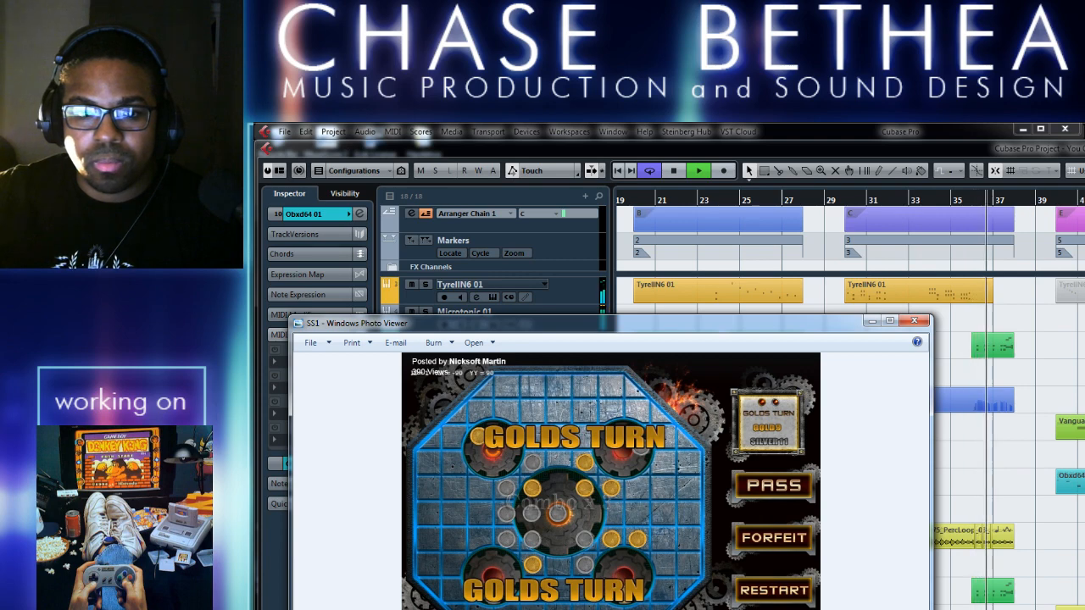
key(Right)
drag(801, 326, 778, 319)
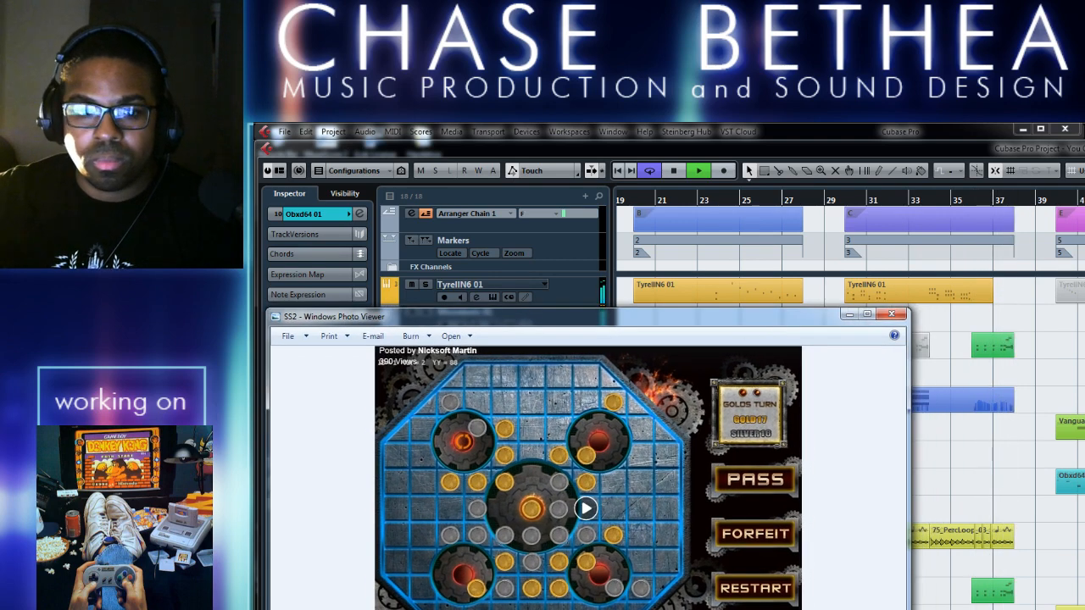
key(alt+F4)
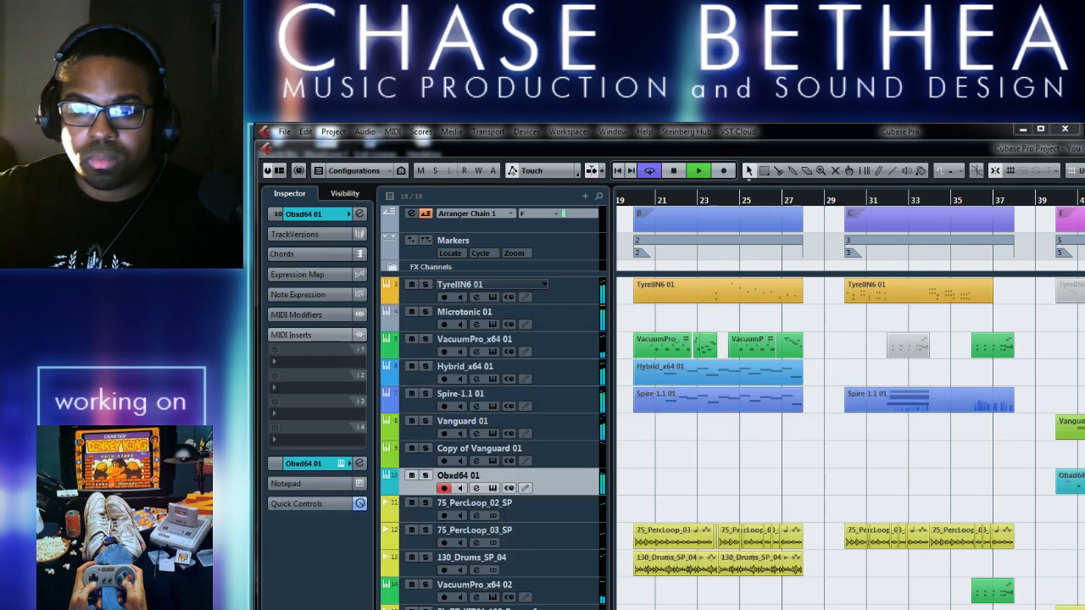
Lower the Obxd64 01 track's volume slightly in its channel settings while the arrangement plays, and close the settings
scroll(827, 486, right, 10)
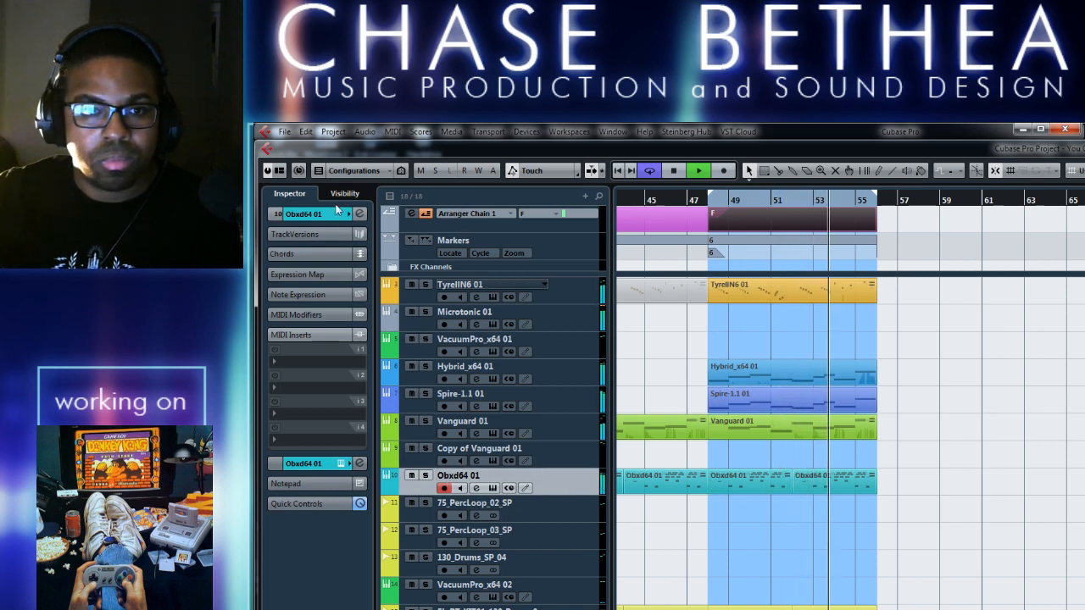
click(359, 215)
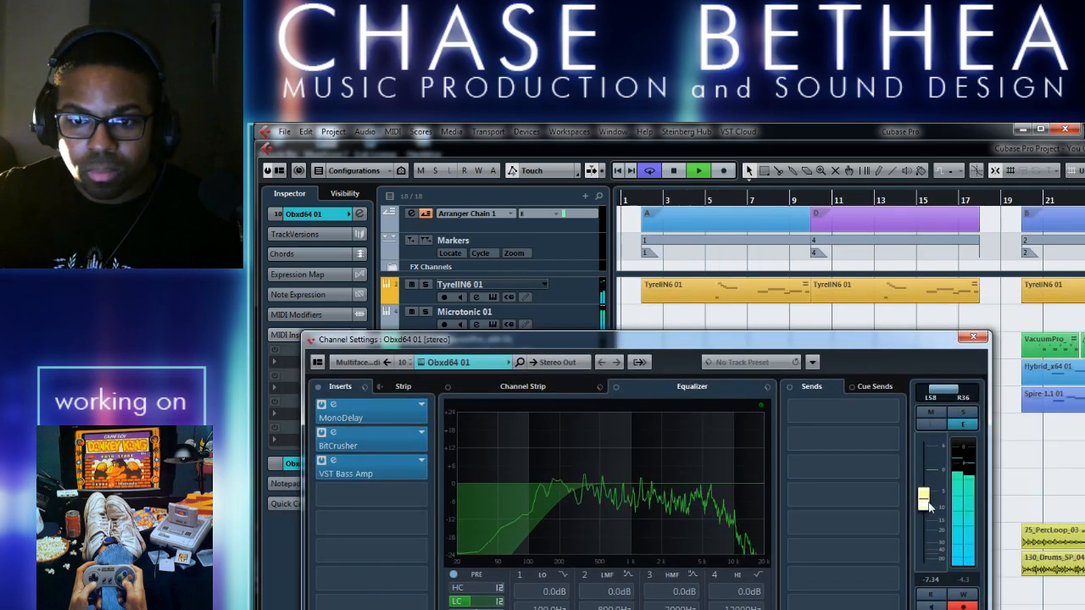
drag(927, 507, 930, 514)
click(974, 337)
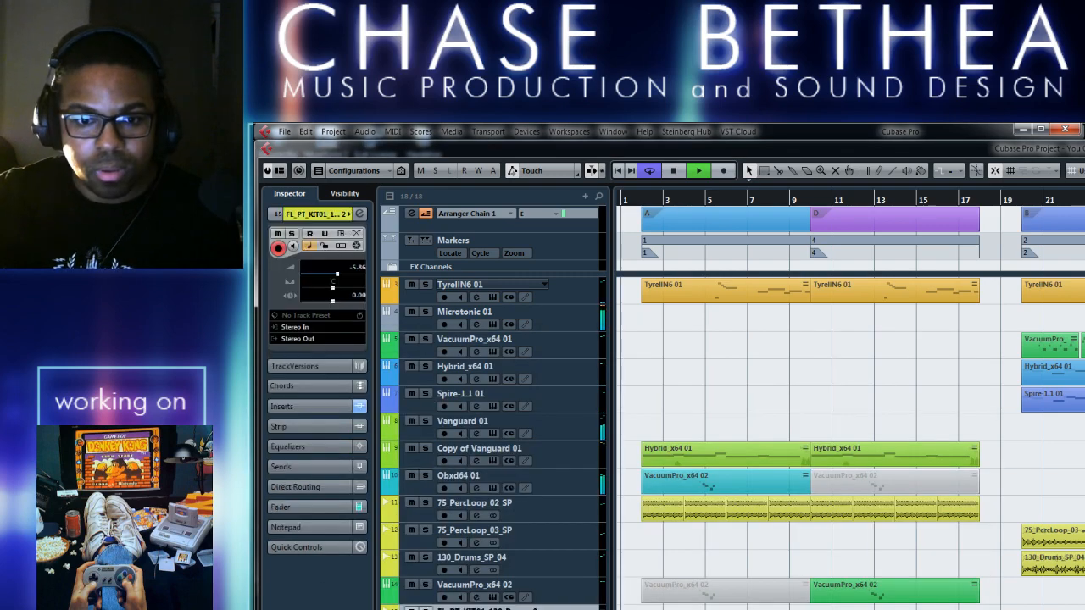
Lower the volume of the FL_PT_KIT01_138_Percussion Loop 2 track to -6.78 dB in its channel settings, and close them
click(475, 607)
click(476, 609)
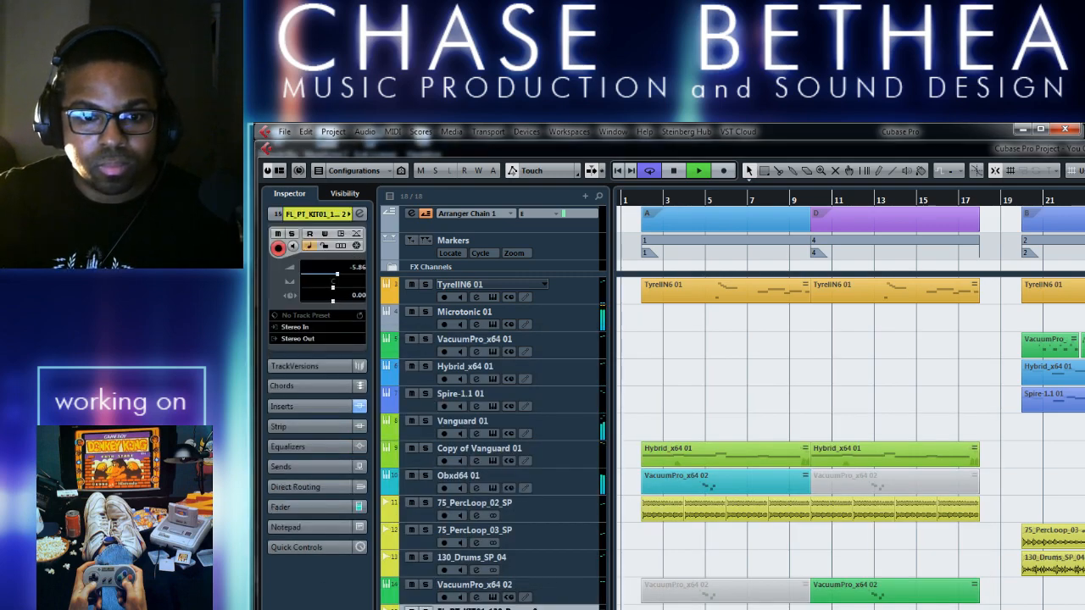
drag(923, 496, 926, 503)
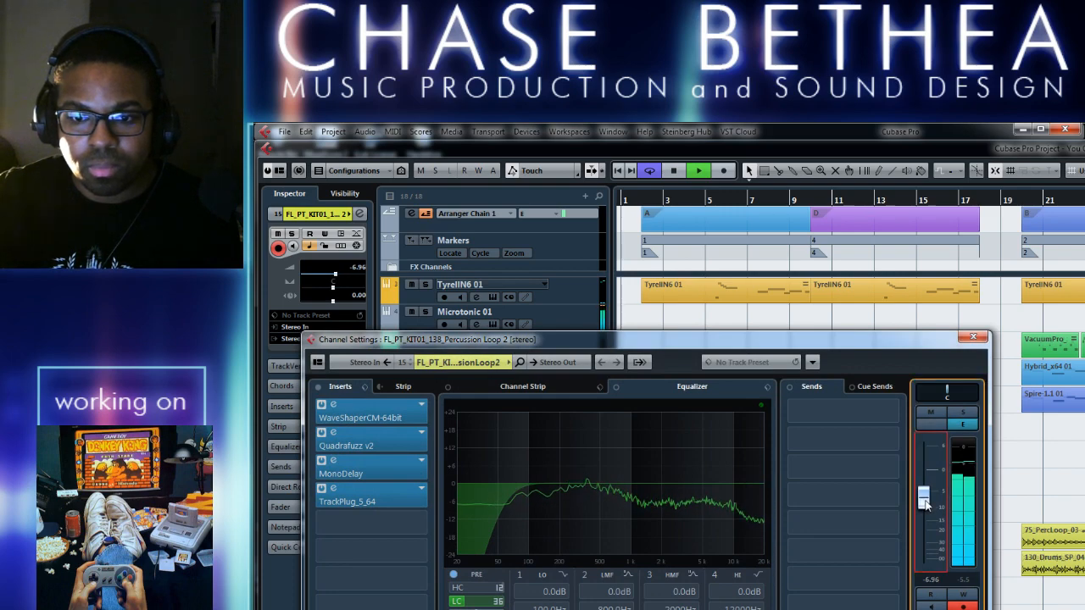
click(974, 340)
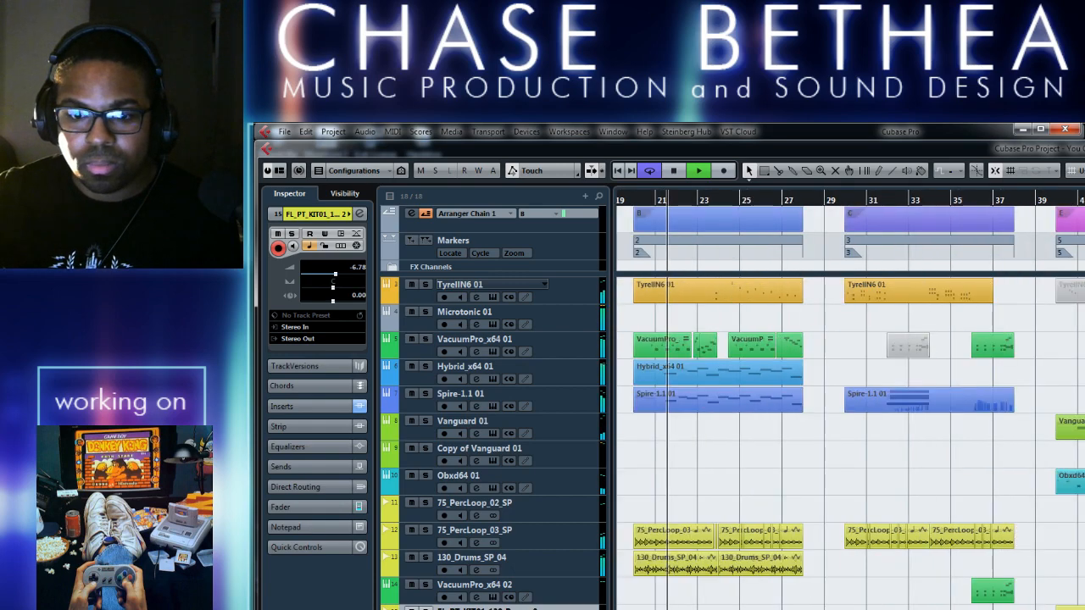
Set the loop range to cycle marker 1 under arranger part A, and play that section with arranger mode off
click(477, 224)
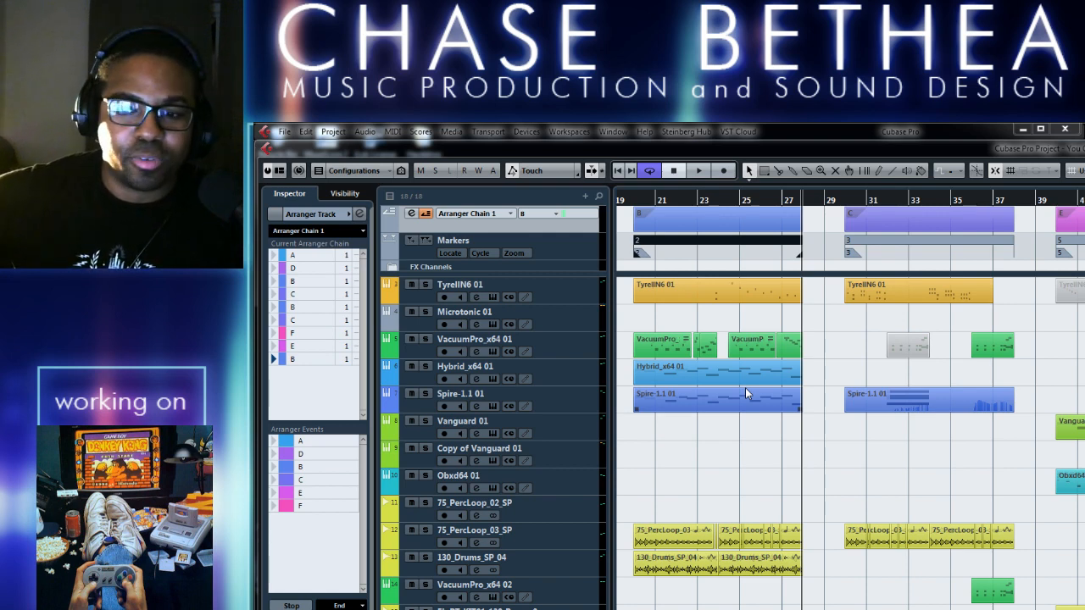
click(665, 221)
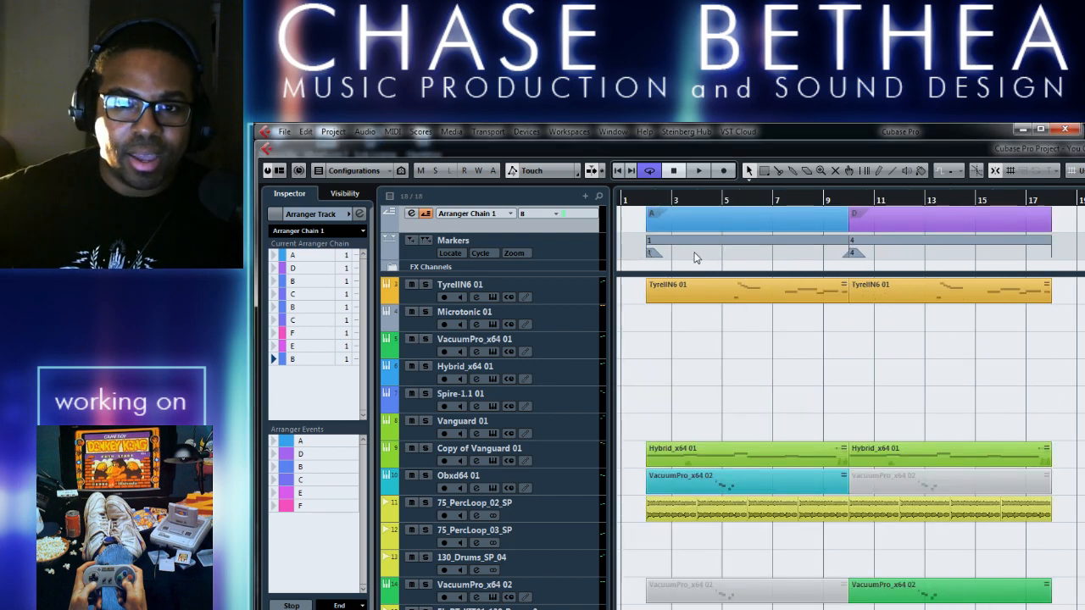
click(715, 245)
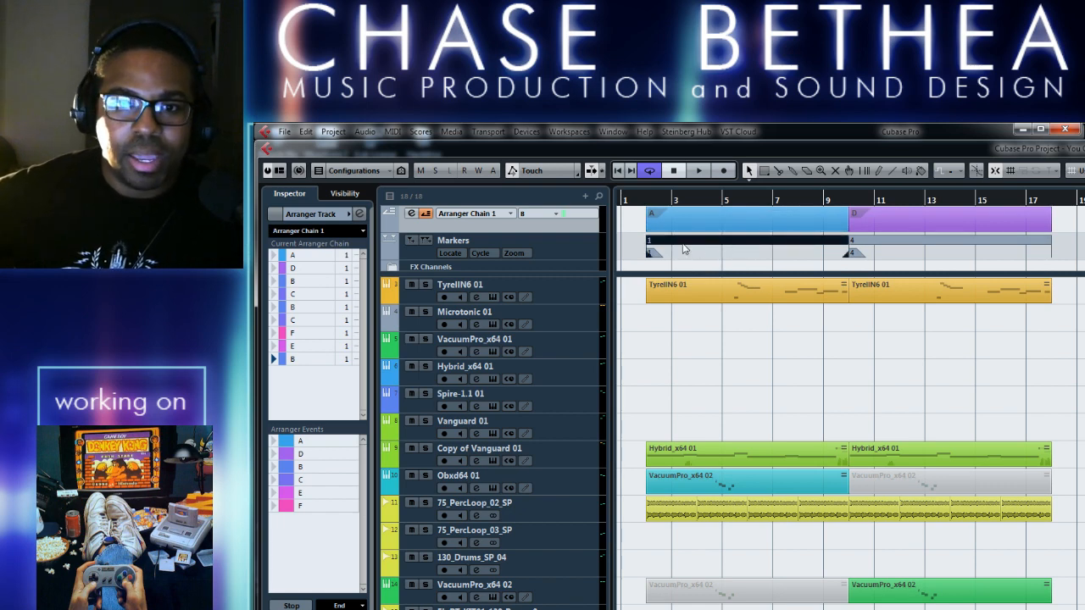
double_click(697, 245)
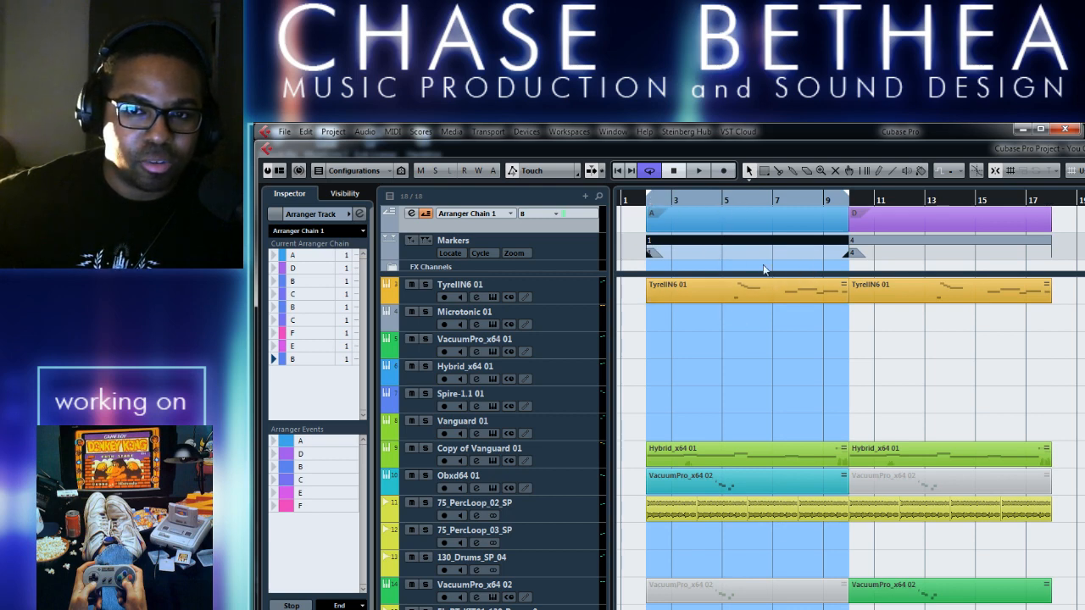
key(space)
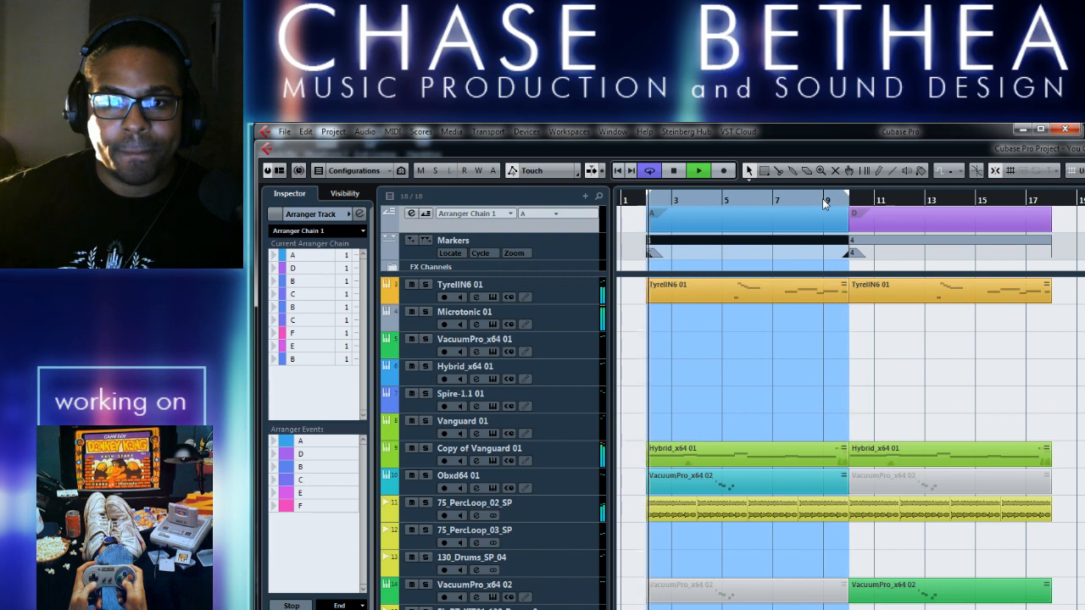
key(space)
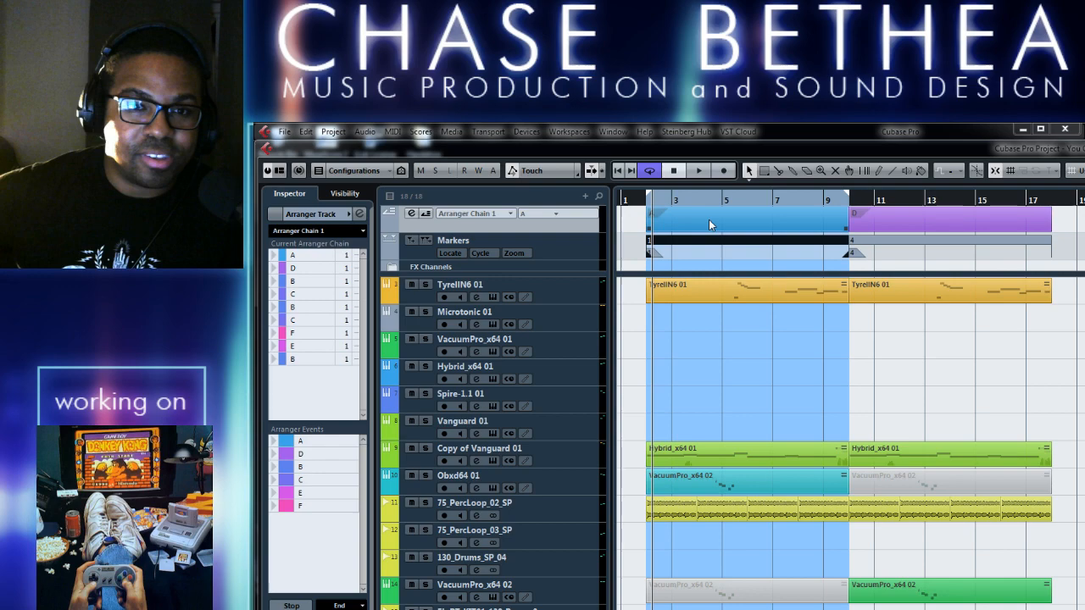
Open the Arranger Editor, review the song times of the current arranger chain, and close the editor
key(g)
key(g)
key(g)
key(g)
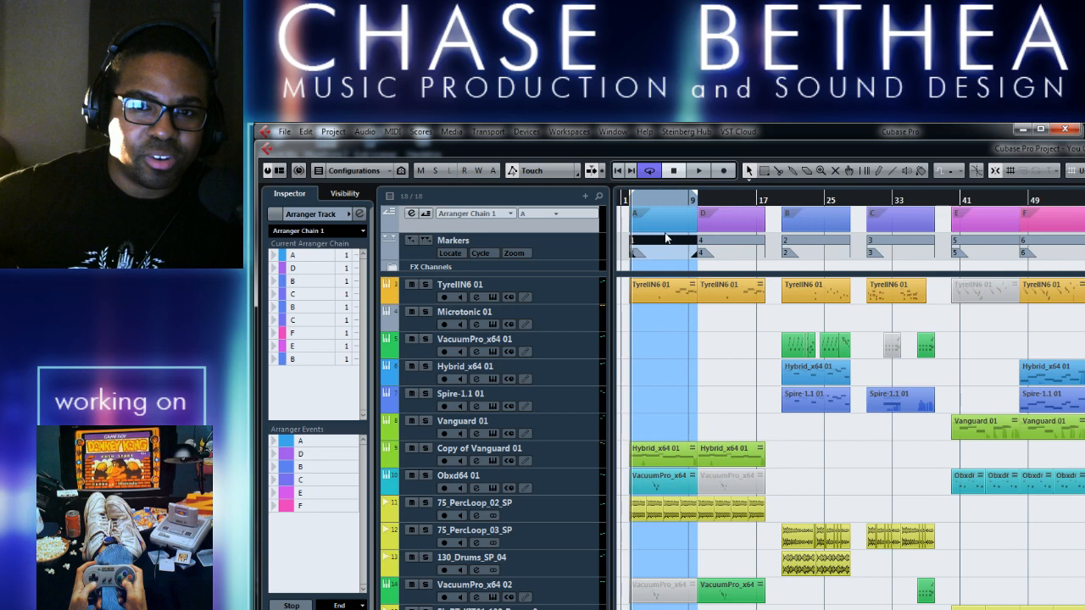
key(g)
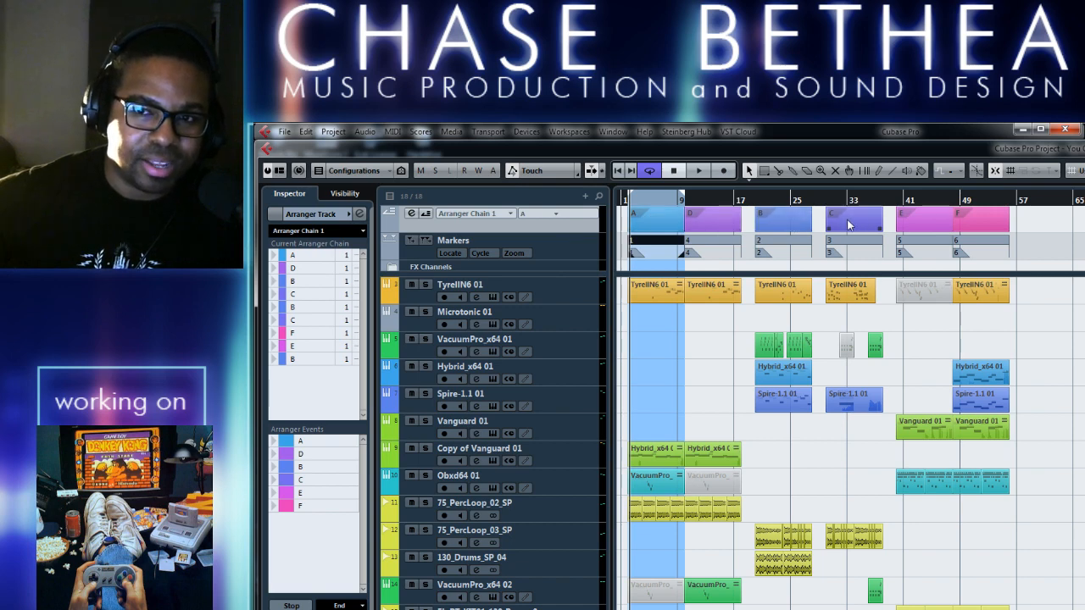
click(426, 213)
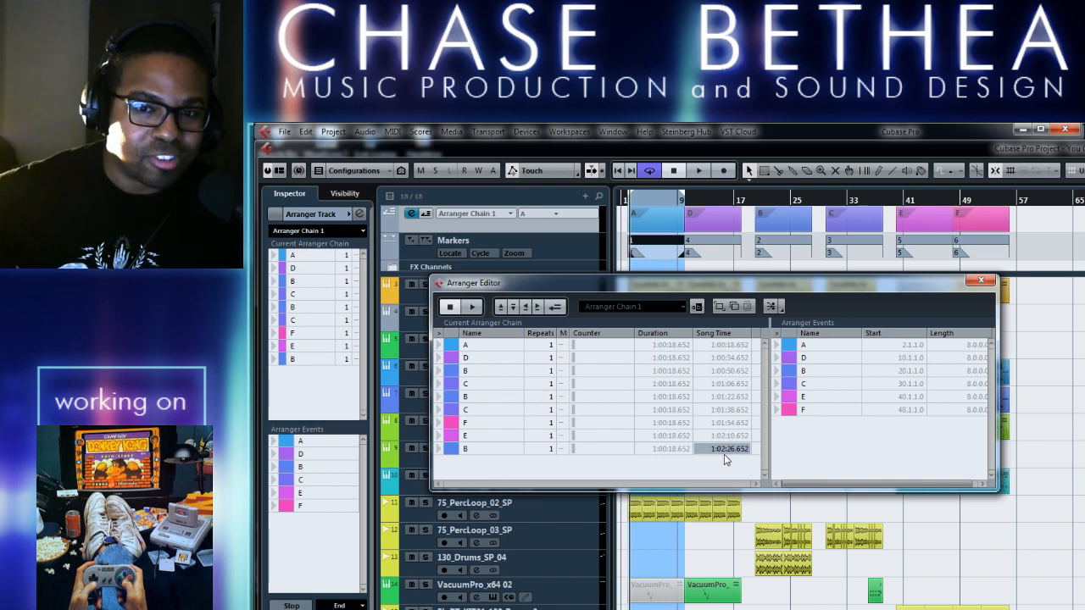
click(979, 283)
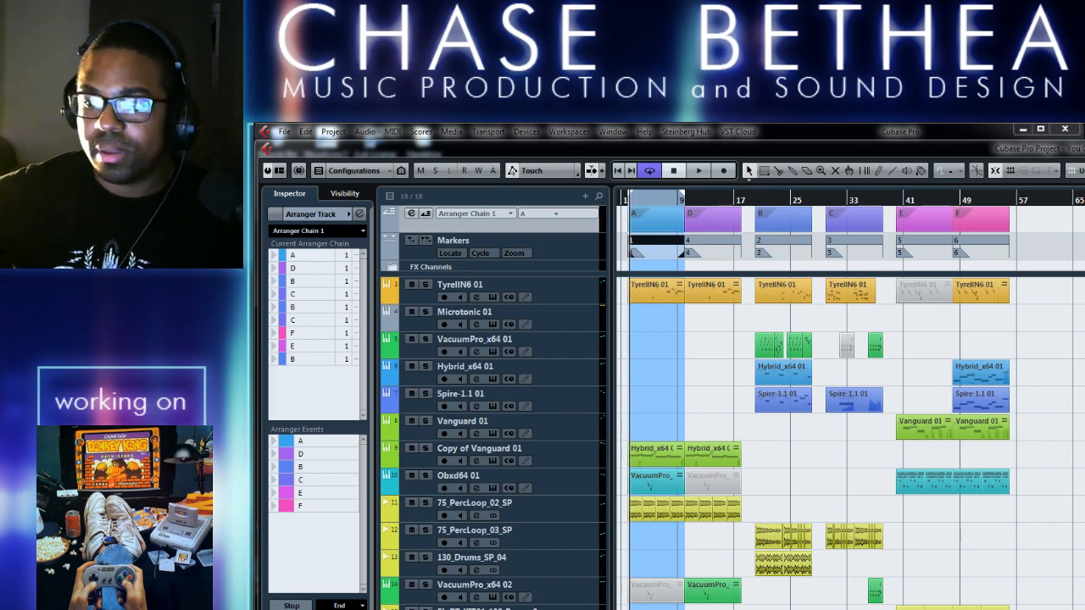
Reopen the Arranger Editor, select the second C entry in the chain, start playback, and activate arranger mode
key(h)
key(h)
key(h)
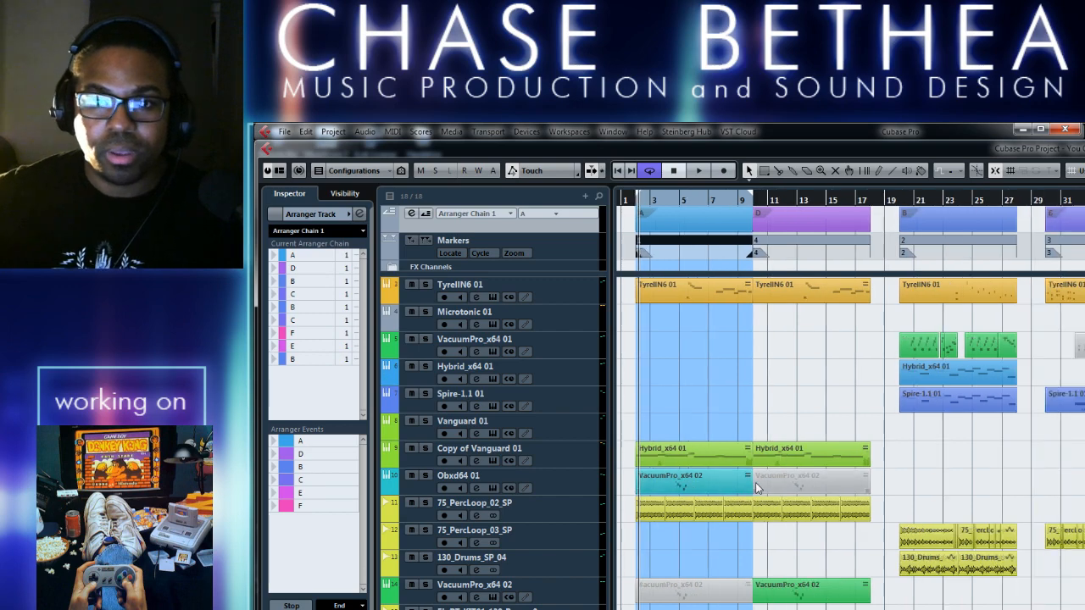
key(g)
key(g)
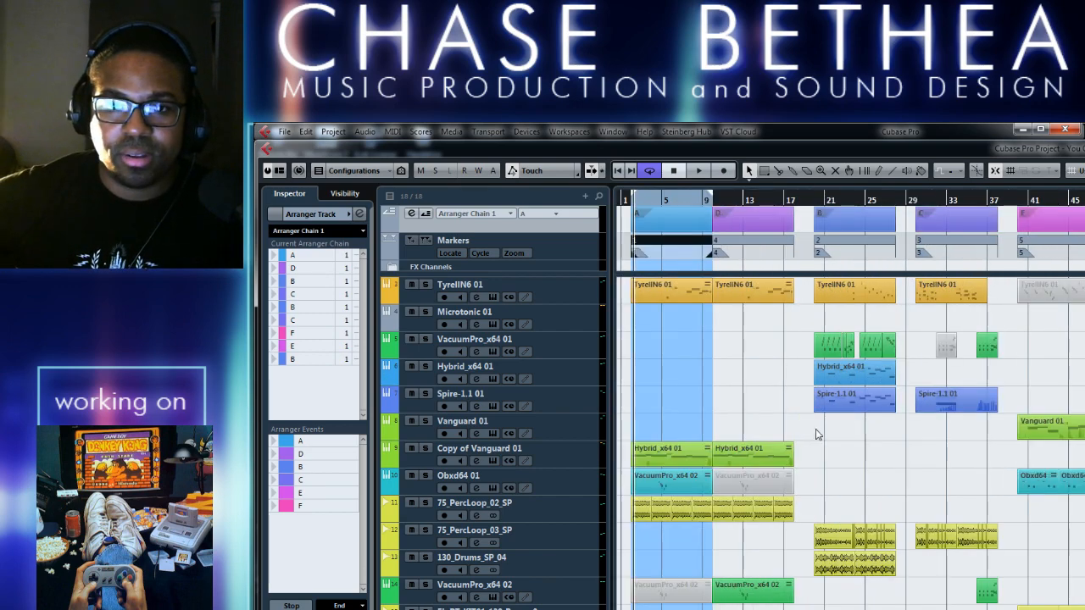
click(411, 214)
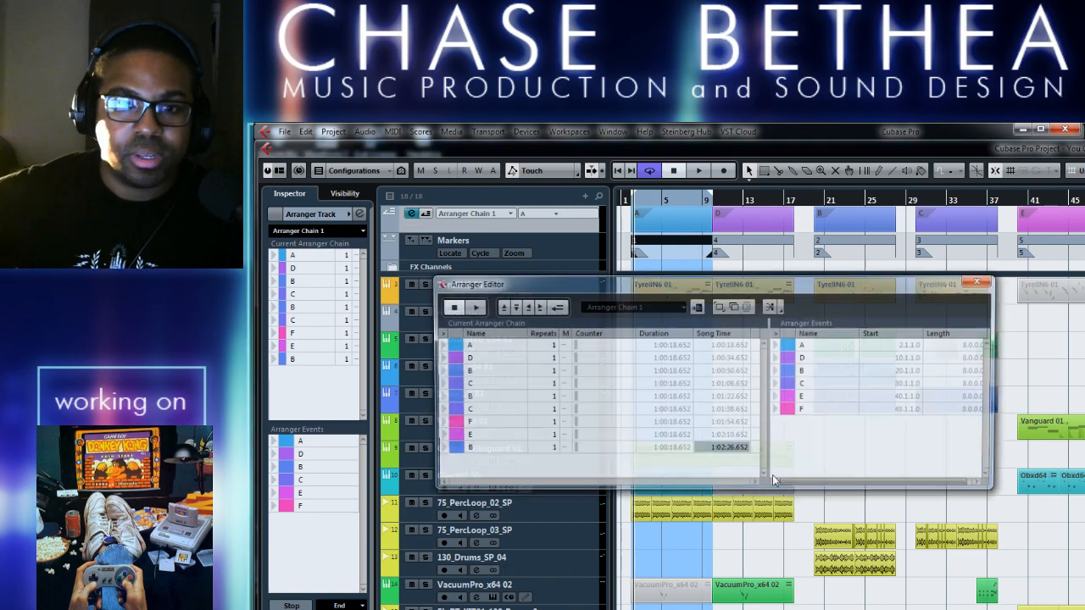
click(483, 410)
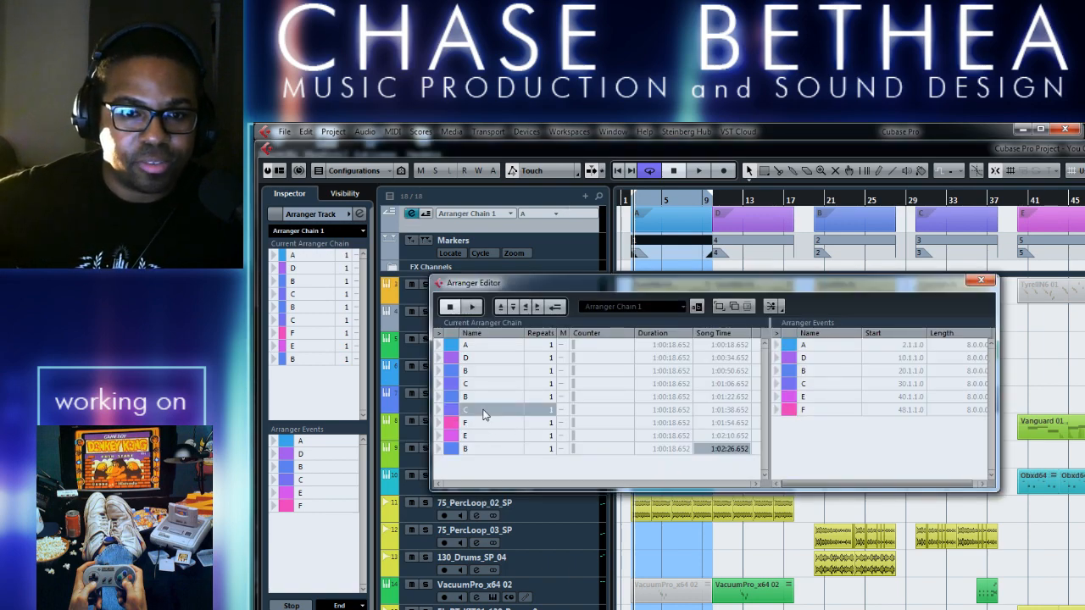
click(473, 307)
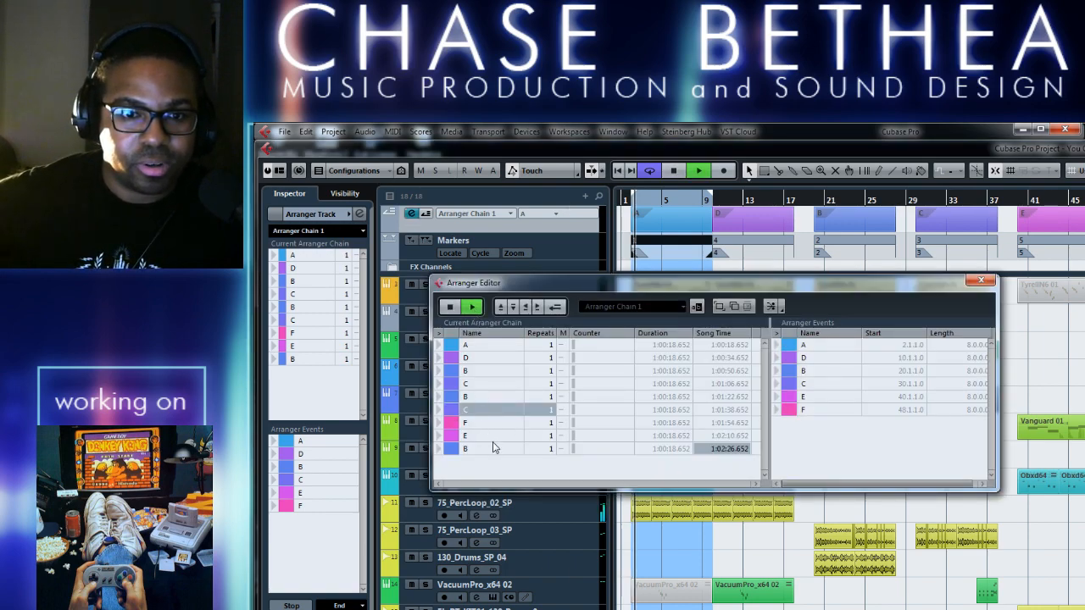
click(411, 213)
click(411, 214)
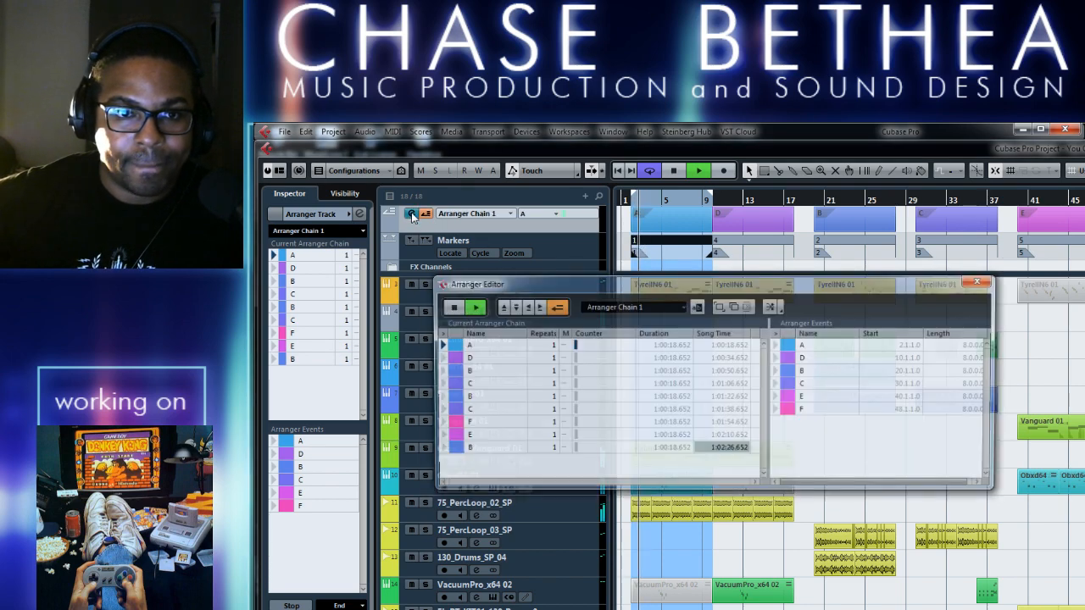
Play the arranger chain from its second C entry into part F, stop playback, and close the Arranger Editor
click(454, 411)
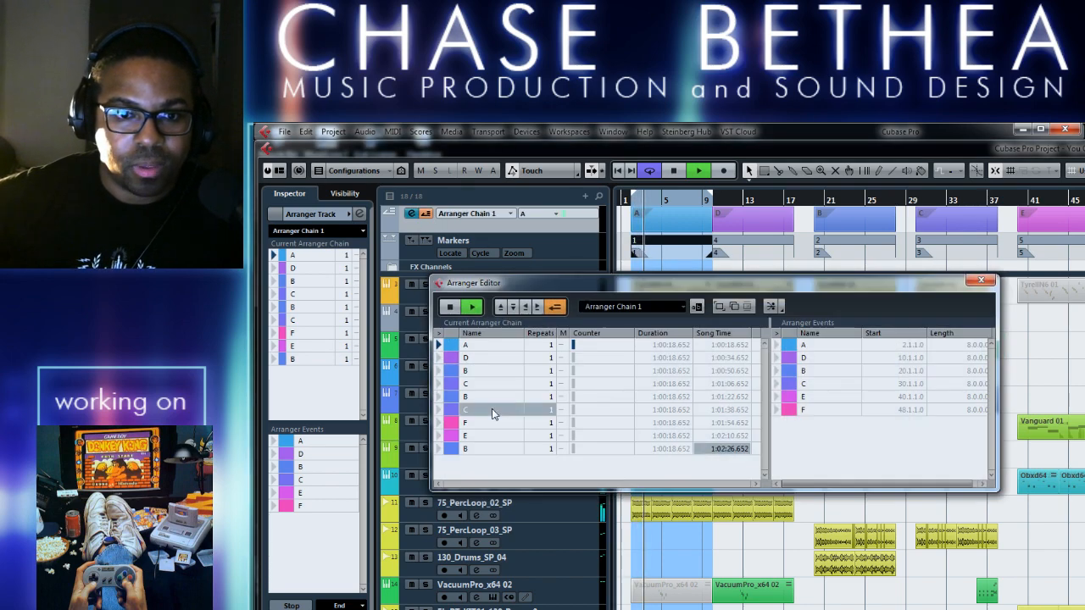
click(438, 409)
key(space)
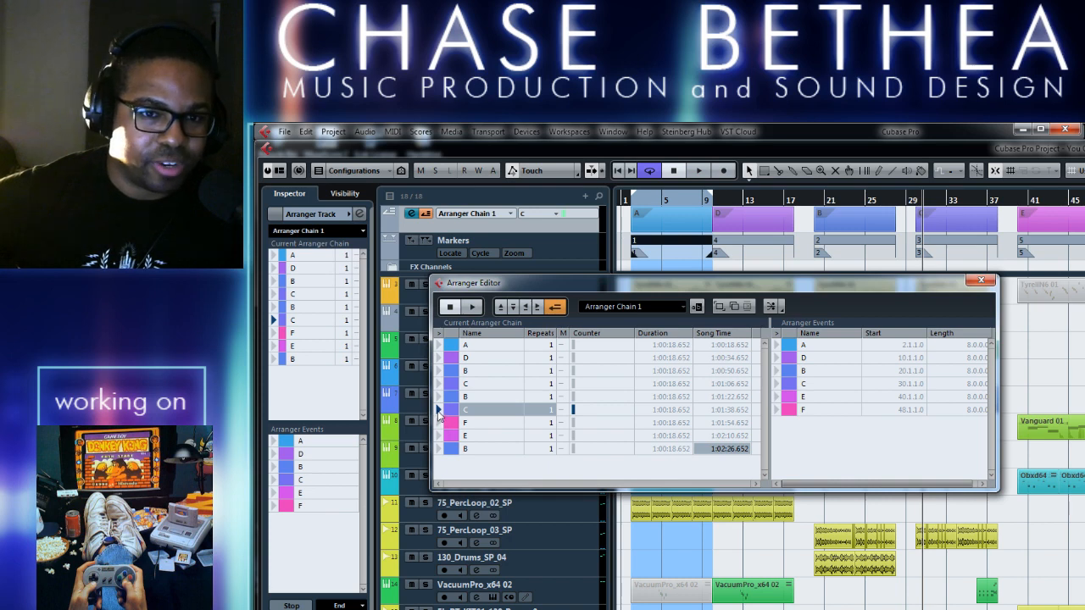
click(474, 307)
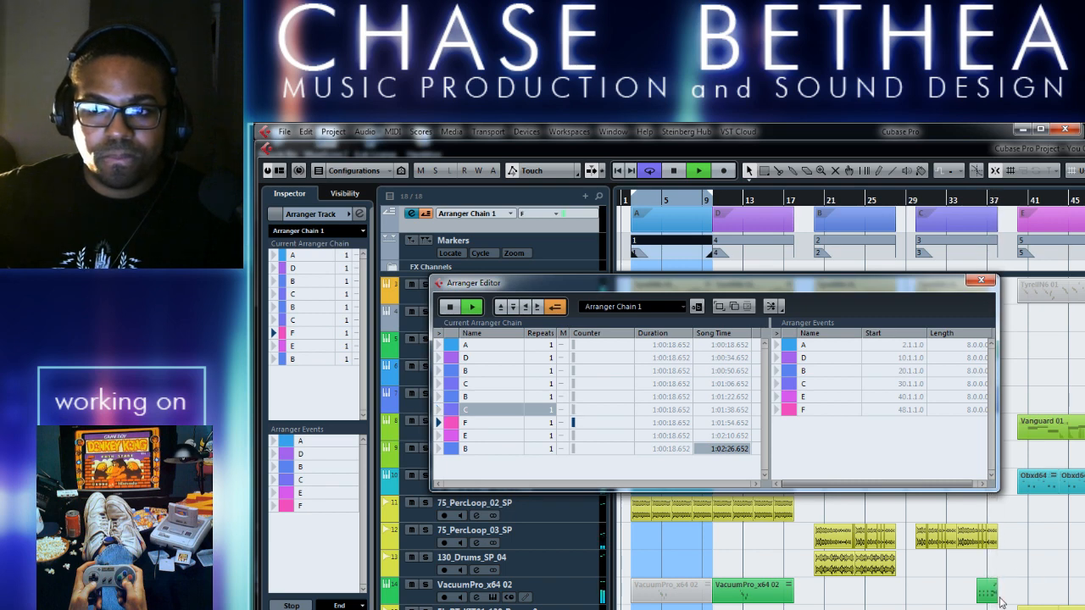
key(space)
click(981, 283)
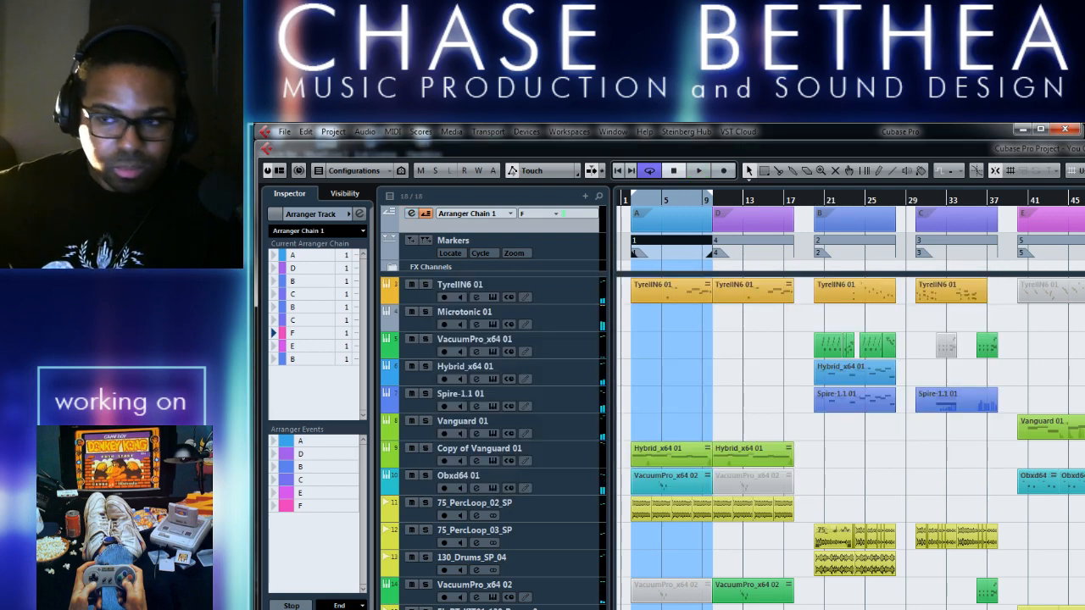
Place the project cursor near the beginning of arranger part E to inspect parts E and F
click(1046, 200)
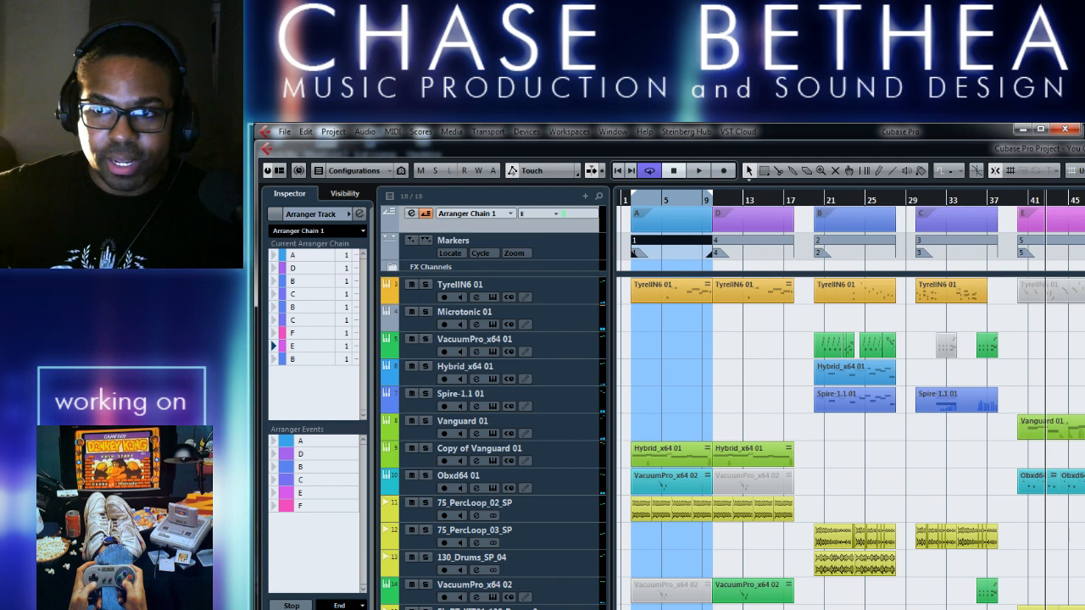
scroll(806, 437, right, 5)
scroll(775, 417, left, 2)
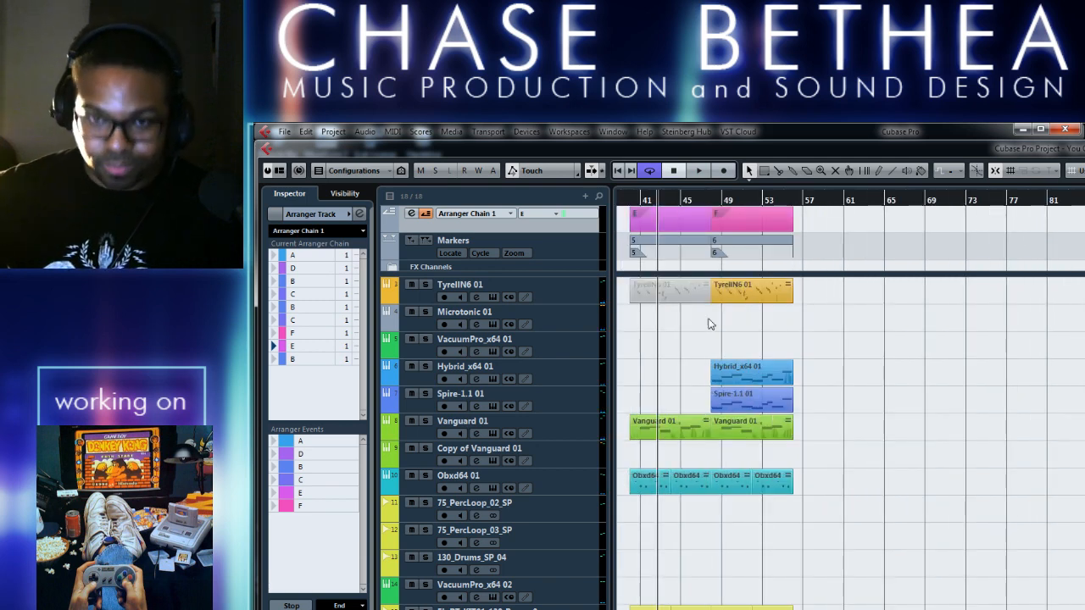
Place the project cursor at the start of arranger part F and set the locators to cycle marker 6
click(711, 199)
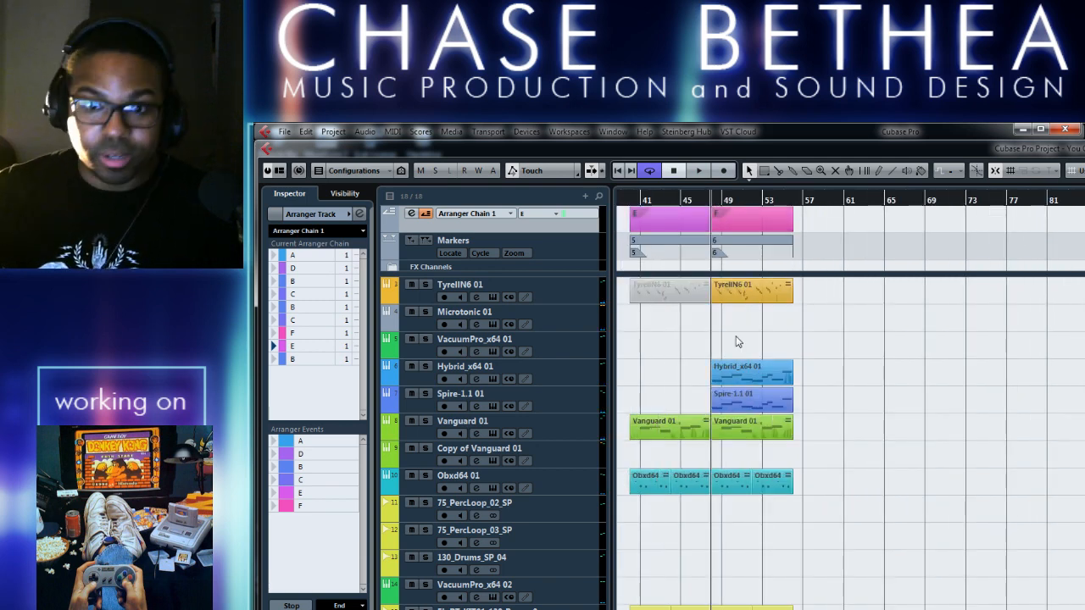
double_click(734, 242)
scroll(848, 266, left, 5)
scroll(729, 424, up, 3)
scroll(703, 449, right, 4)
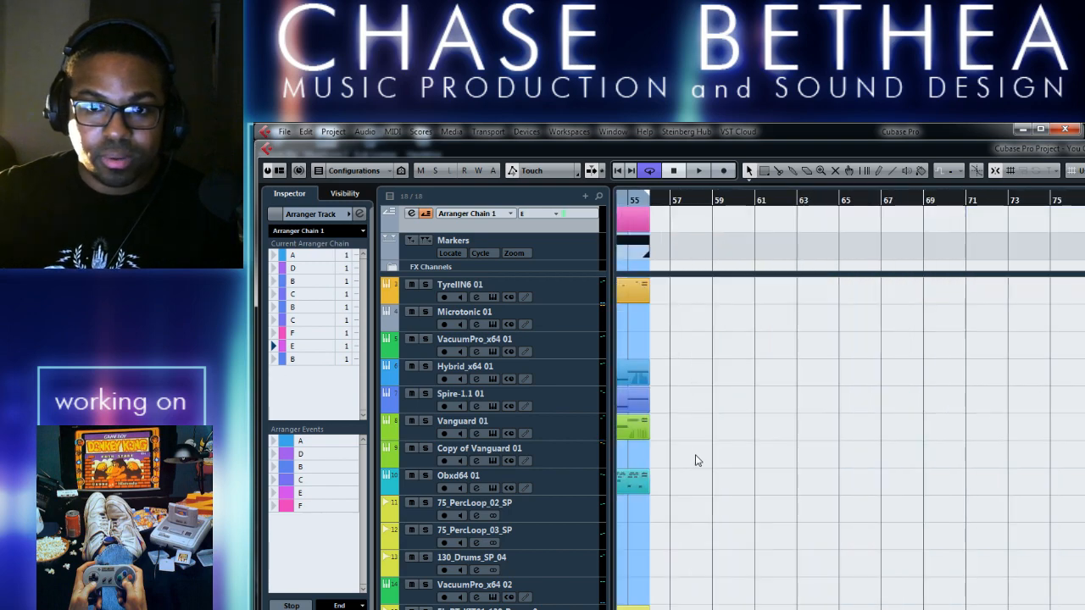
Examine the track events inside part F and in the neighbouring arranger parts C and E
scroll(695, 460, left, 4)
scroll(703, 459, up, 3)
scroll(747, 448, left, 4)
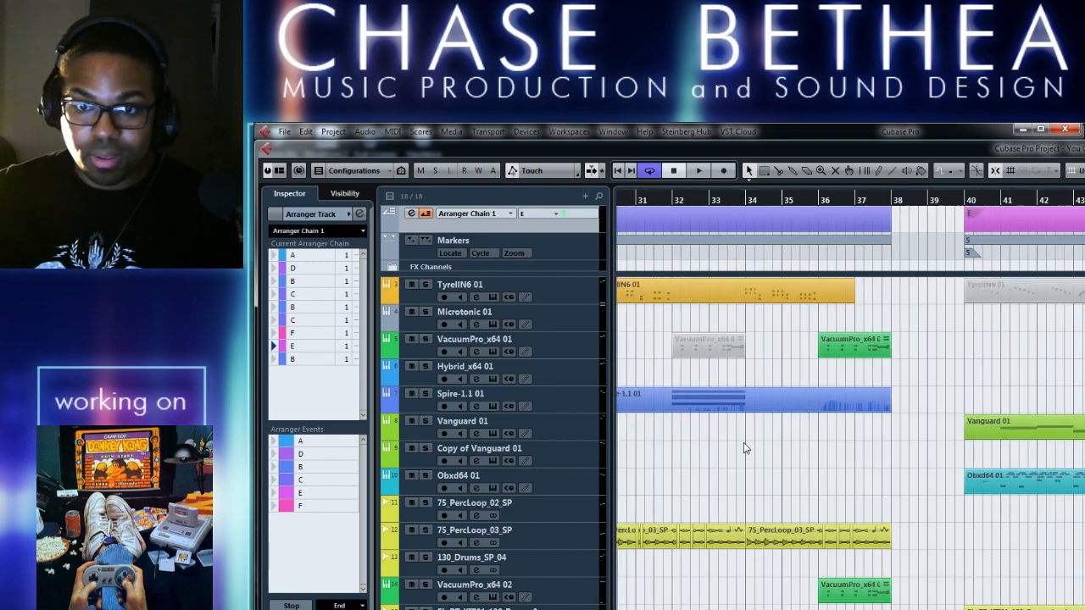
scroll(779, 467, right, 4)
scroll(780, 471, up, 2)
scroll(780, 472, left, 4)
scroll(776, 469, up, 1)
scroll(773, 471, right, 5)
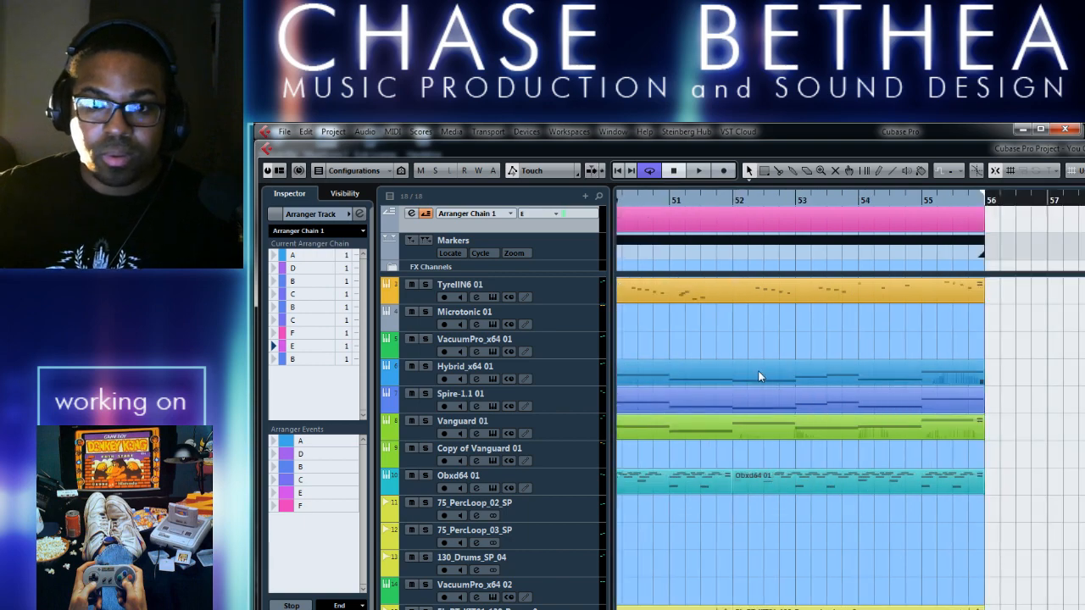
scroll(758, 371, left, 3)
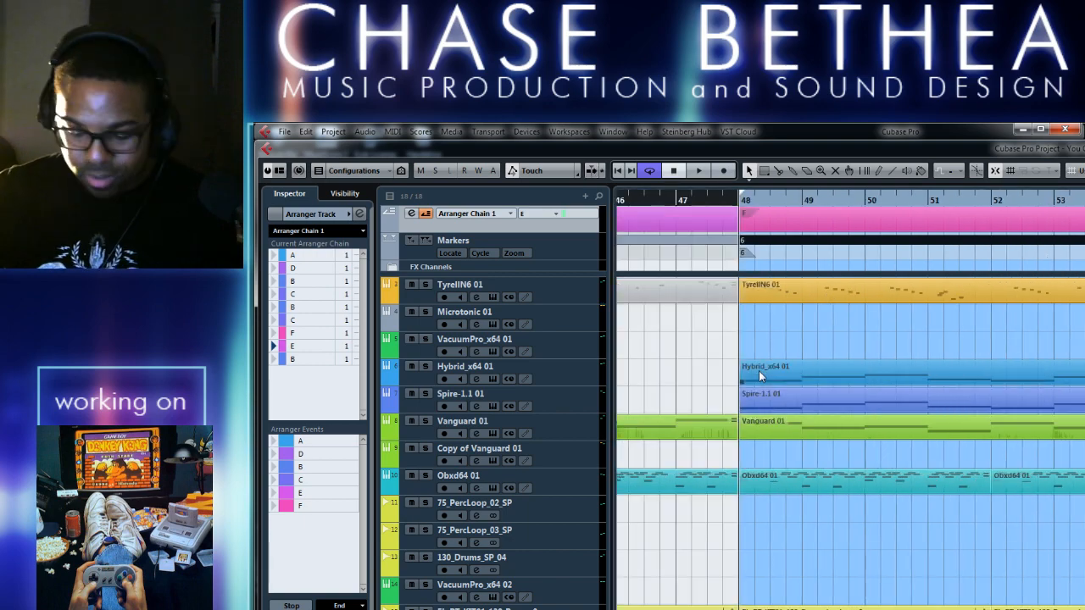
scroll(759, 370, down, 1)
scroll(759, 373, left, 2)
scroll(753, 373, right, 2)
scroll(752, 373, right, 2)
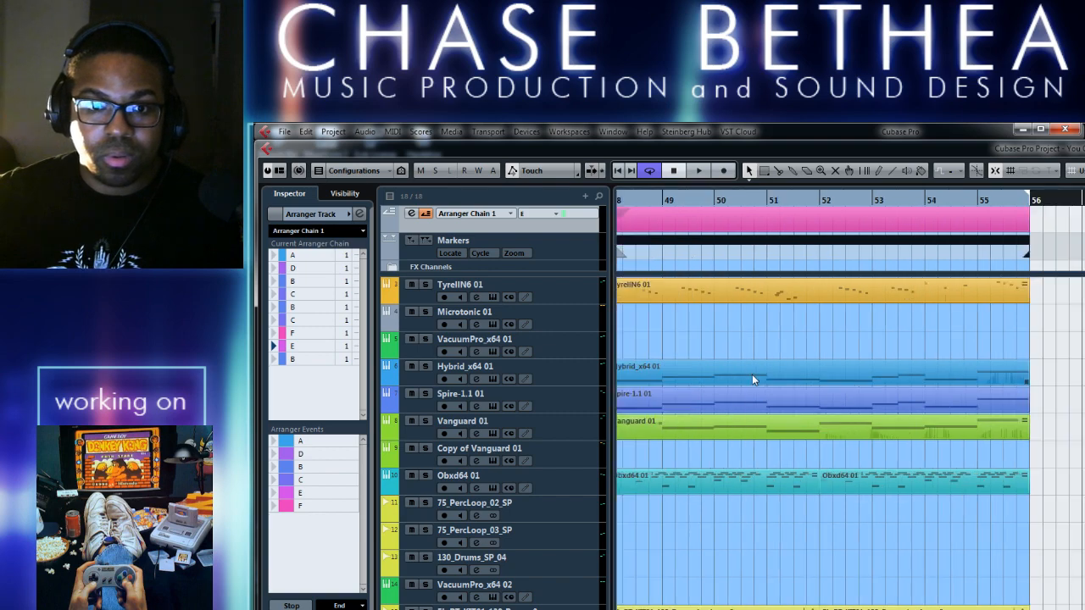
scroll(752, 374, left, 2)
scroll(753, 374, right, 2)
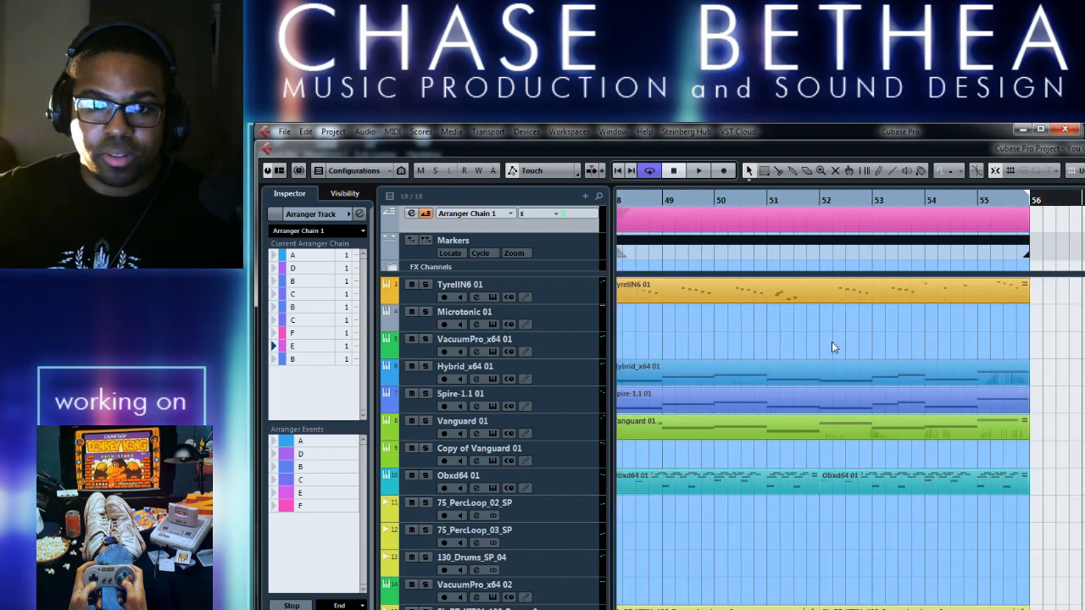
scroll(827, 373, left, 2)
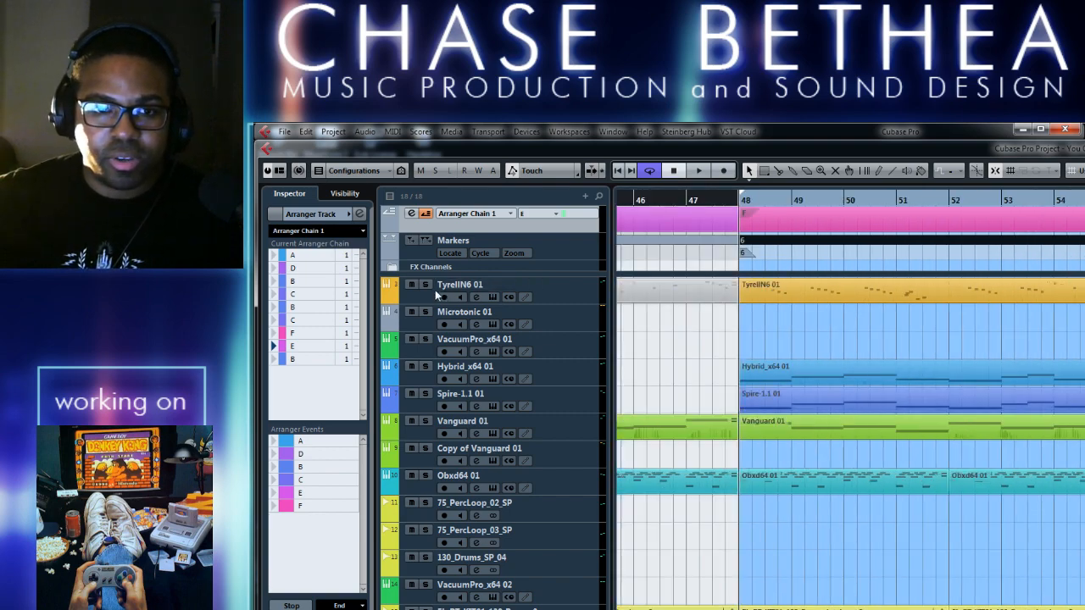
Solo the Hybrid_x64 01 and Spire-1.1 01 tracks and start playback to hear them alone
drag(431, 366, 430, 394)
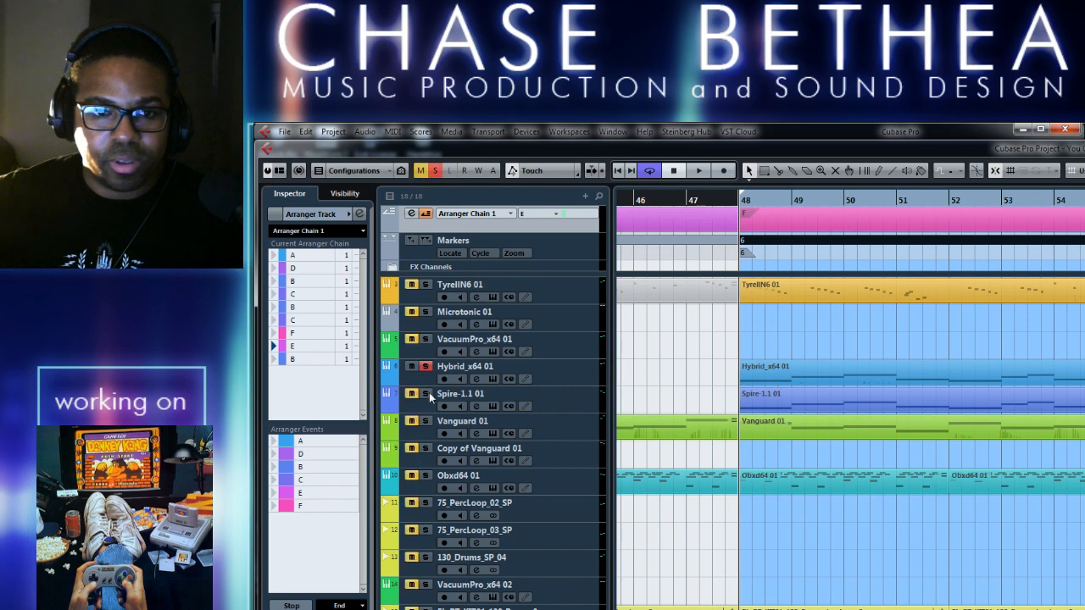
key(space)
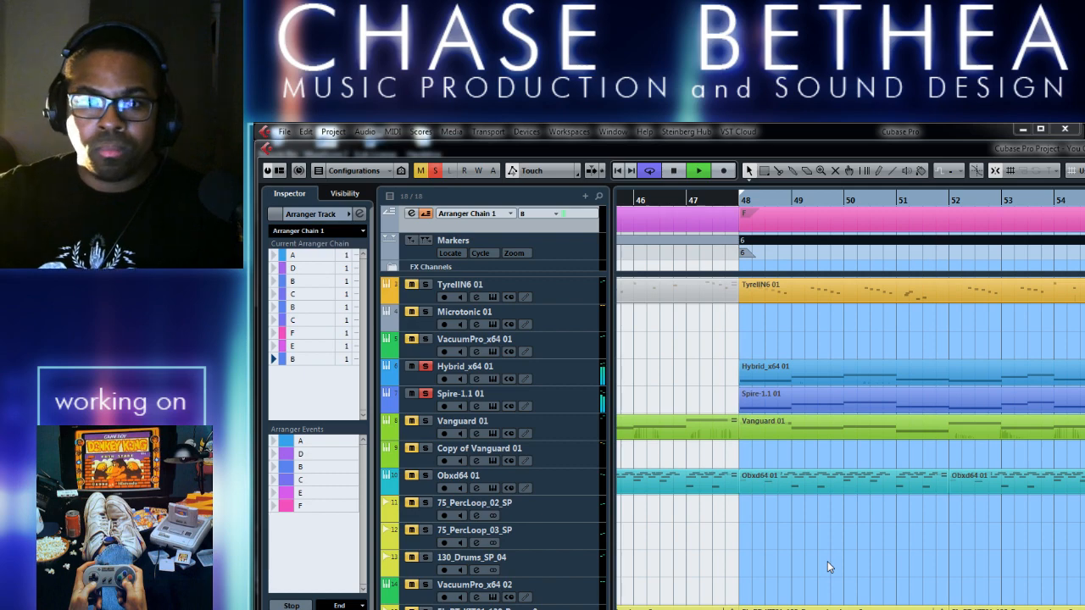
scroll(824, 566, down, 1)
scroll(818, 569, right, 1)
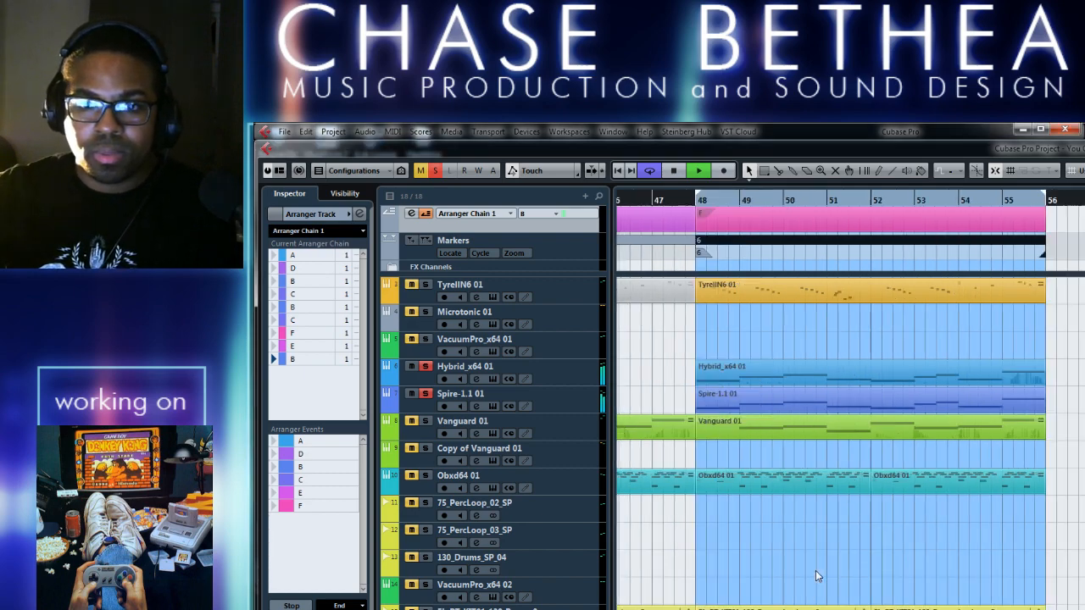
Solo Obxd64 01 in place of the Hybrid and Spire tracks and play from the start of part F with arranger mode off
click(426, 367)
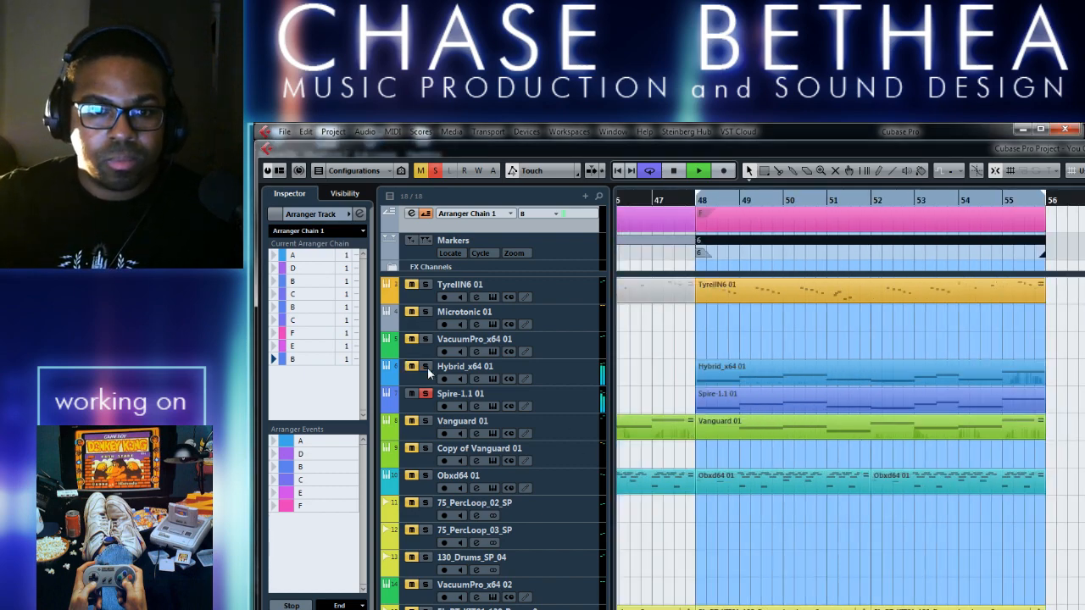
click(425, 394)
click(425, 476)
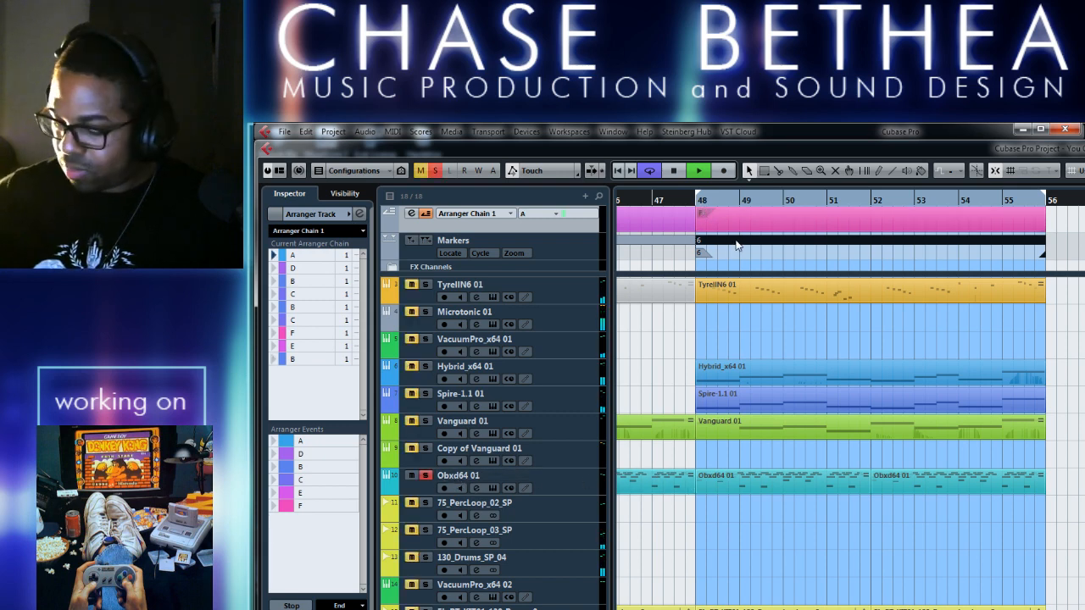
key(KP_1)
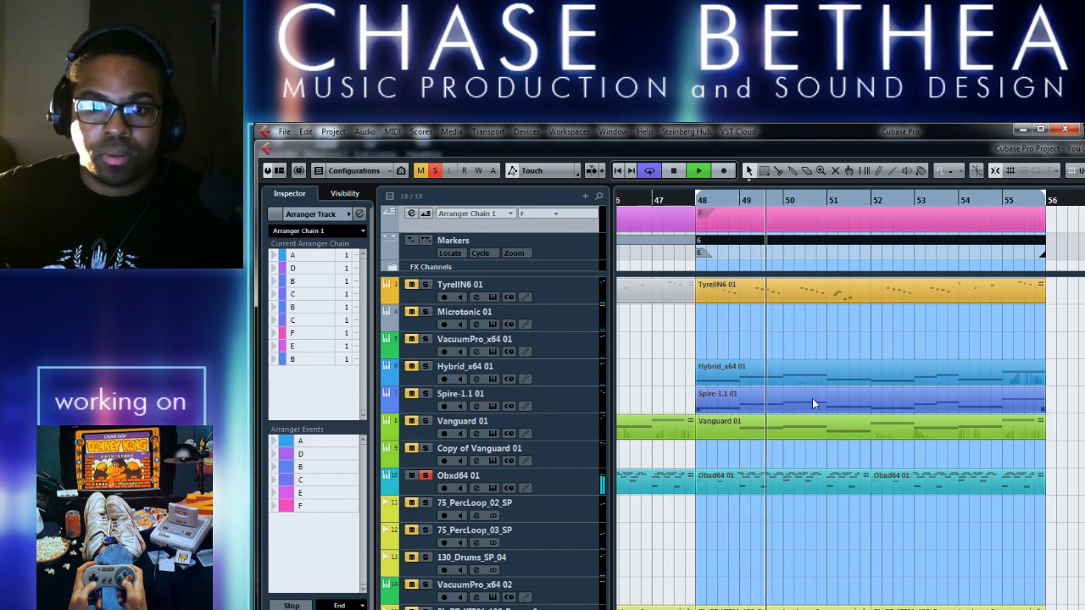
In the first Obxd64 01 part of section F, select the notes from F3 upward and lower their velocity to 48 on the first note
double_click(763, 479)
drag(462, 339, 848, 400)
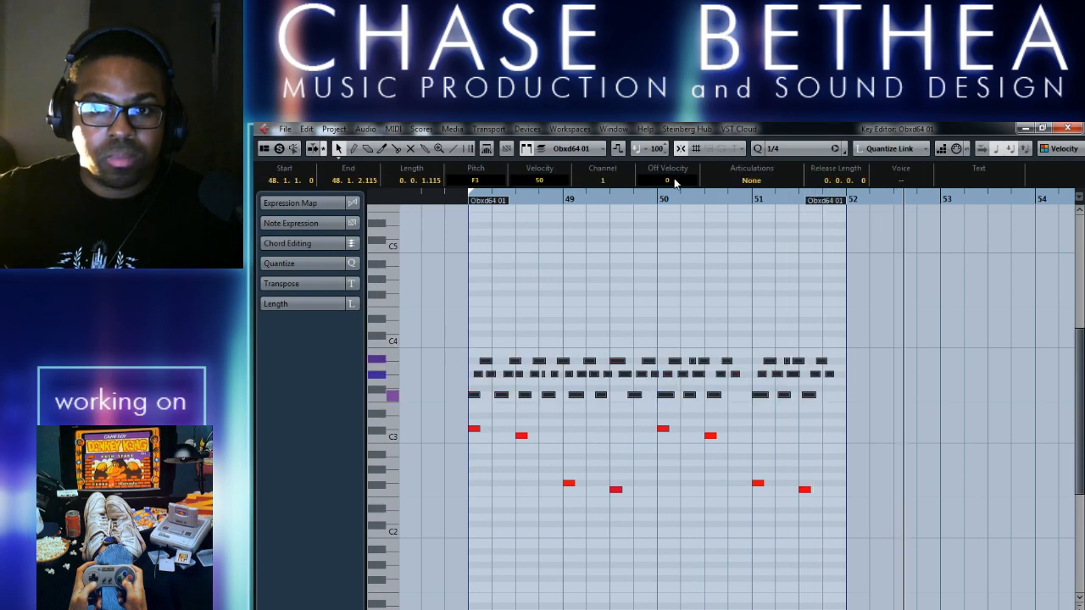
scroll(539, 180, down, 2)
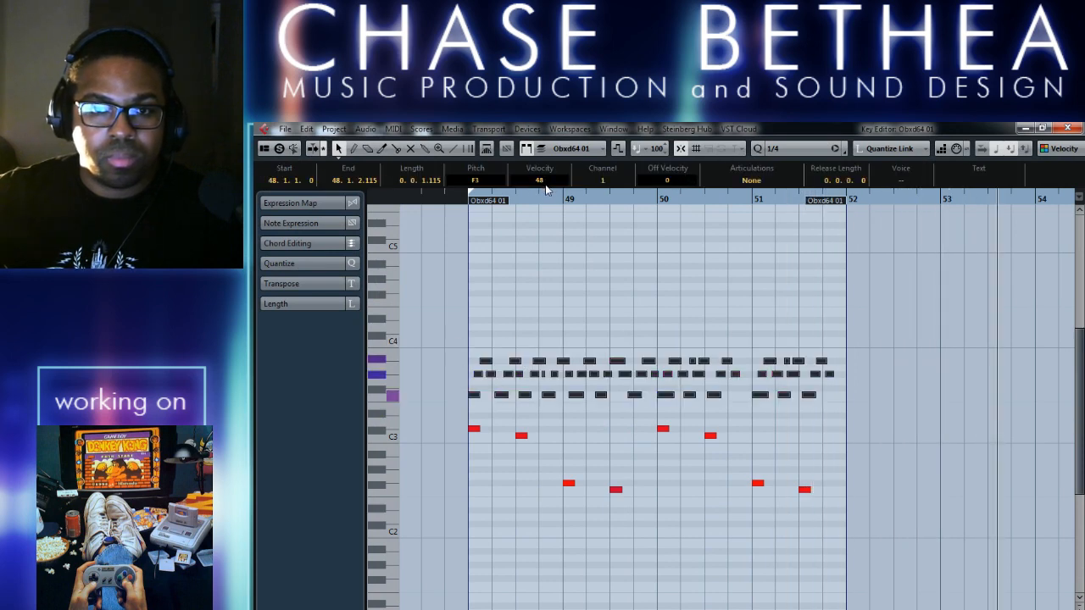
key(ctrl+w)
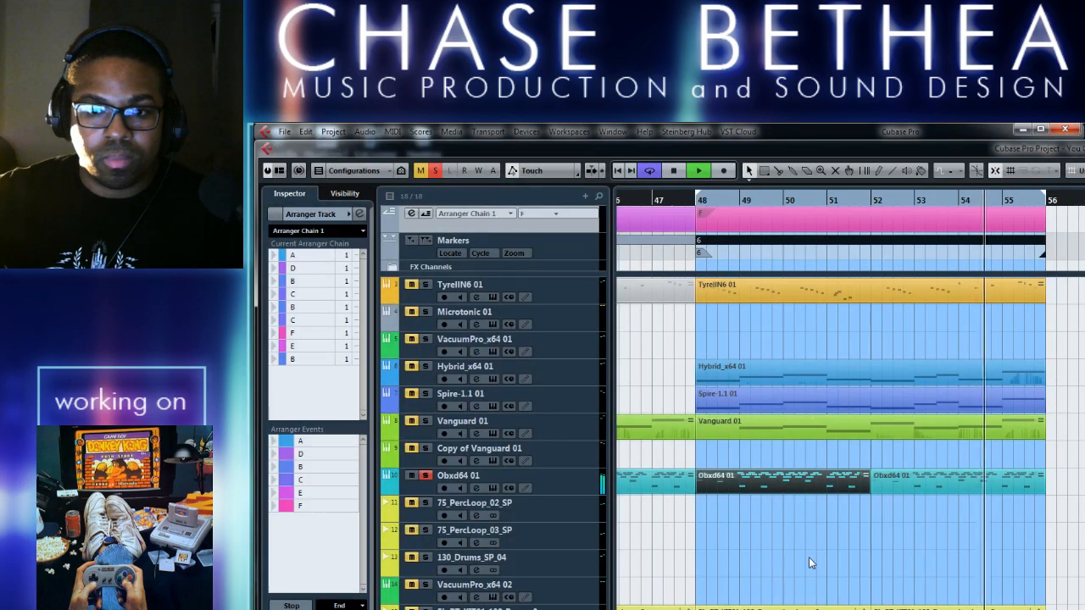
Open the Obxd64 01 channel settings, set the track's volume to -9.12 dB, and close them
click(550, 479)
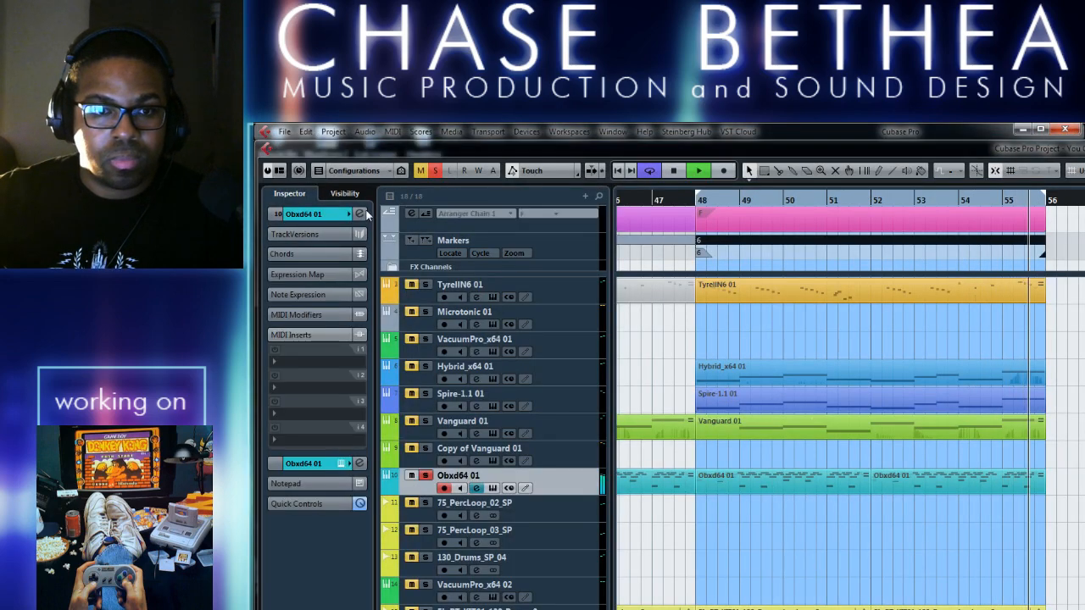
click(359, 214)
drag(929, 511, 932, 512)
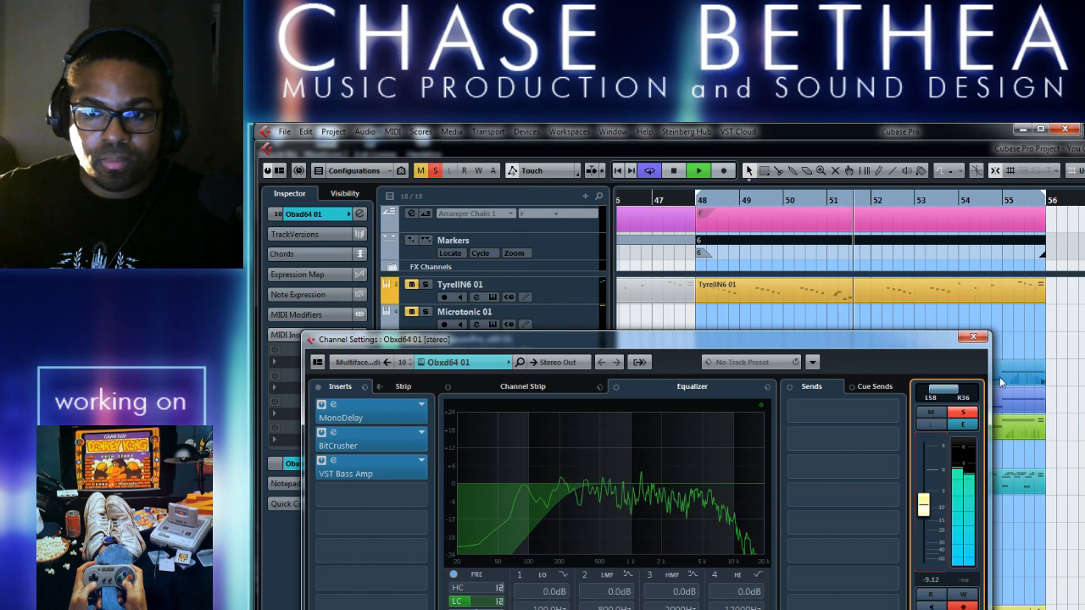
click(973, 337)
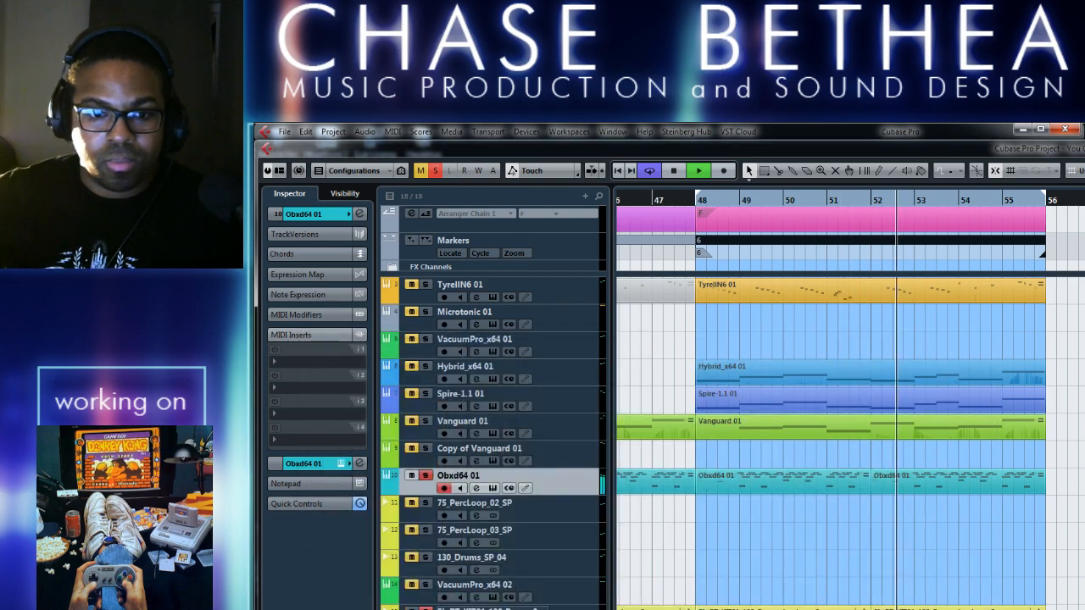
Set the volume of the FL_PT_KIT01_138_Percussion Loop 2 track to -8.31 dB in its channel settings and close them
click(474, 608)
key(e)
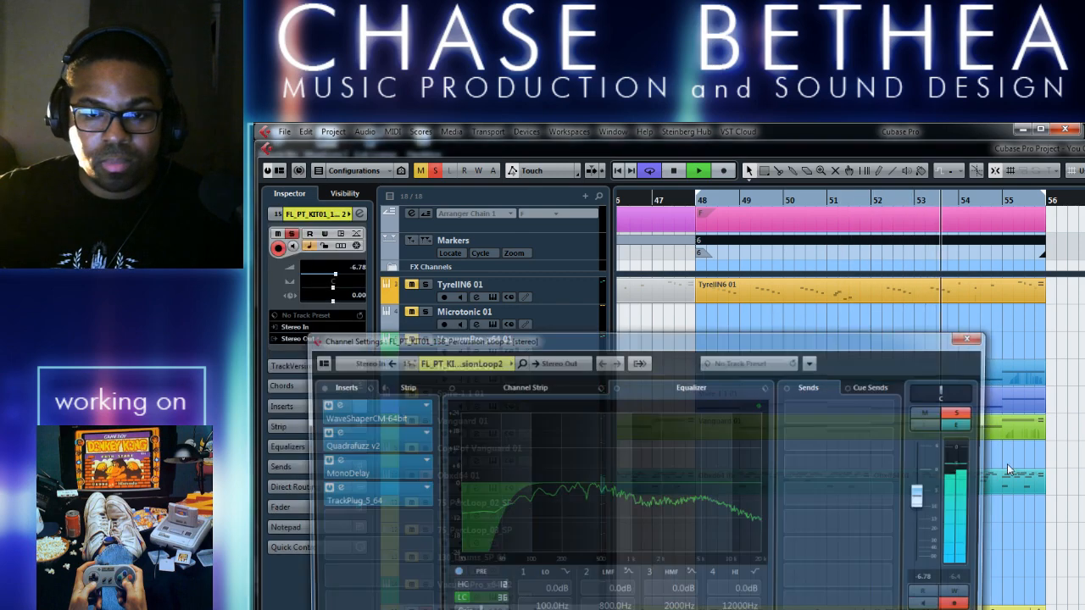
drag(926, 502, 936, 509)
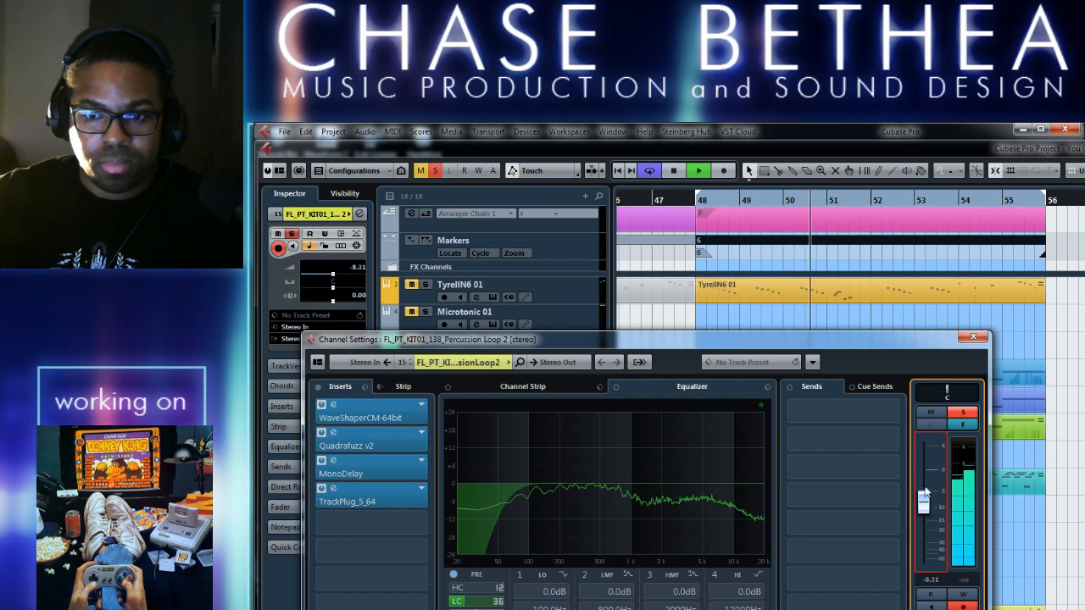
click(1017, 540)
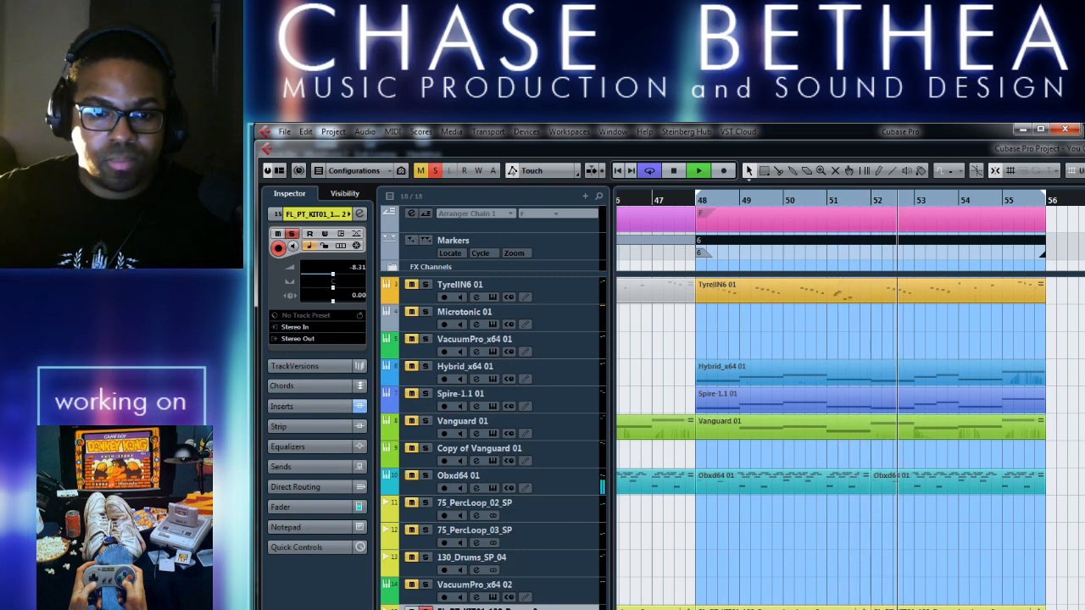
Turn off all track solos, then stop and restart playback of part F to hear the full mix
click(426, 557)
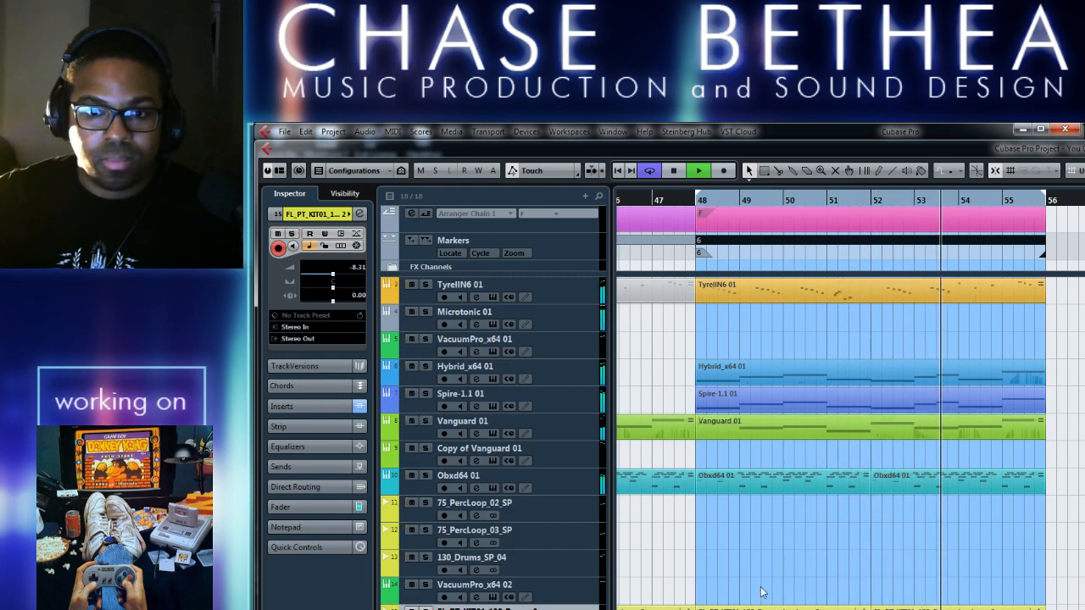
key(space)
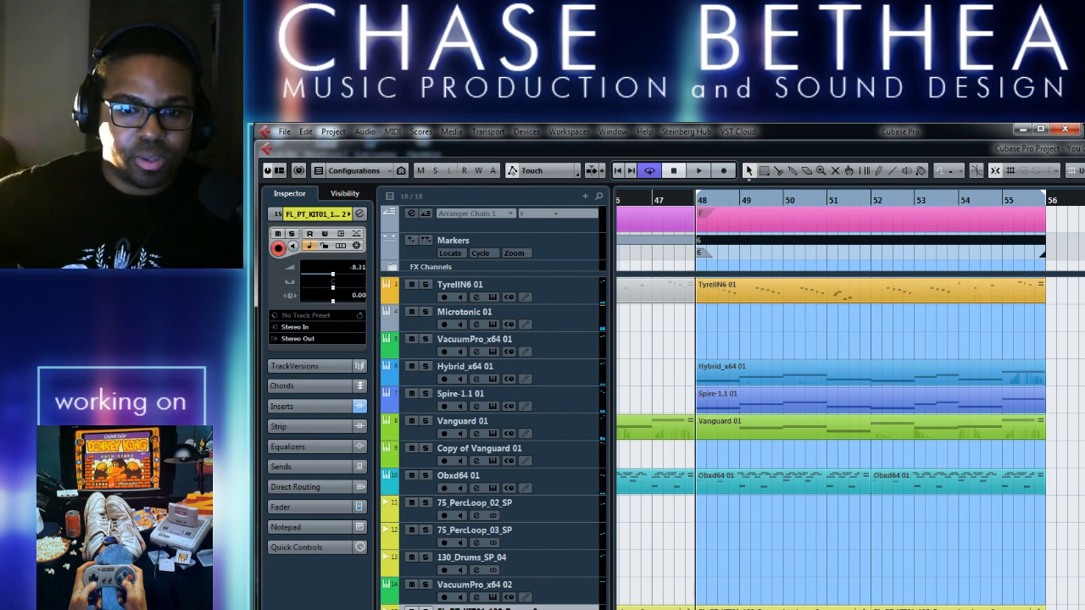
key(space)
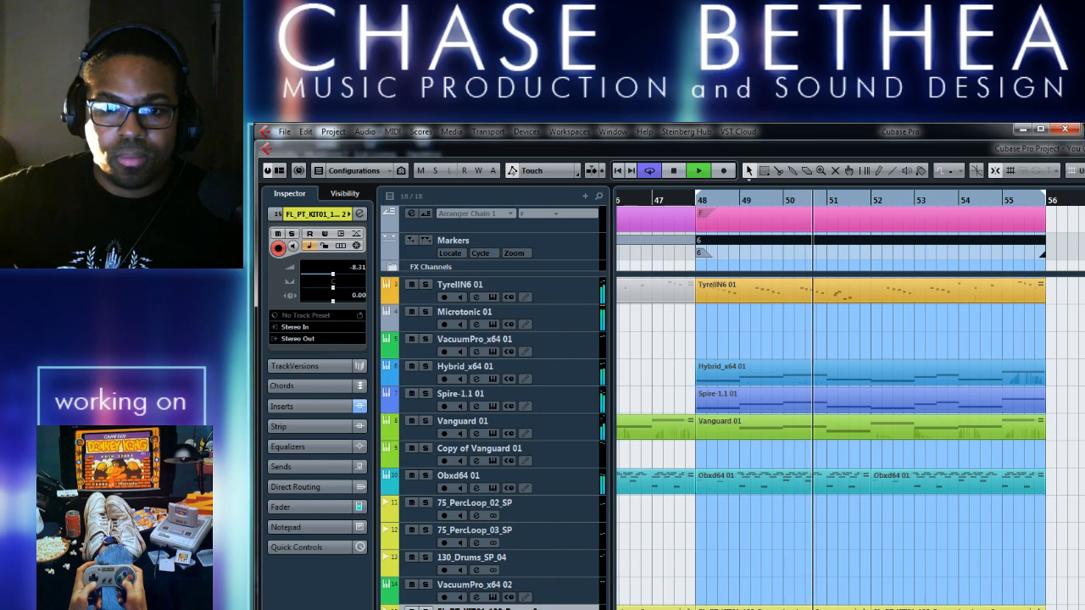
Raise the Obxd64 01 track's volume in its channel settings, entering -7.3 dB as the final level, and close the settings
click(508, 475)
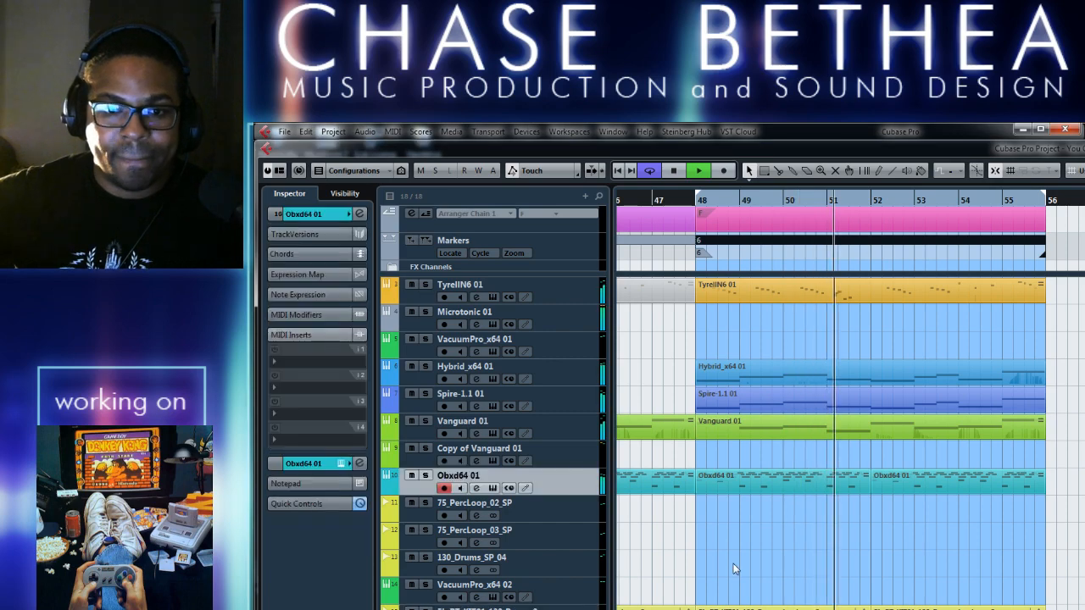
click(358, 214)
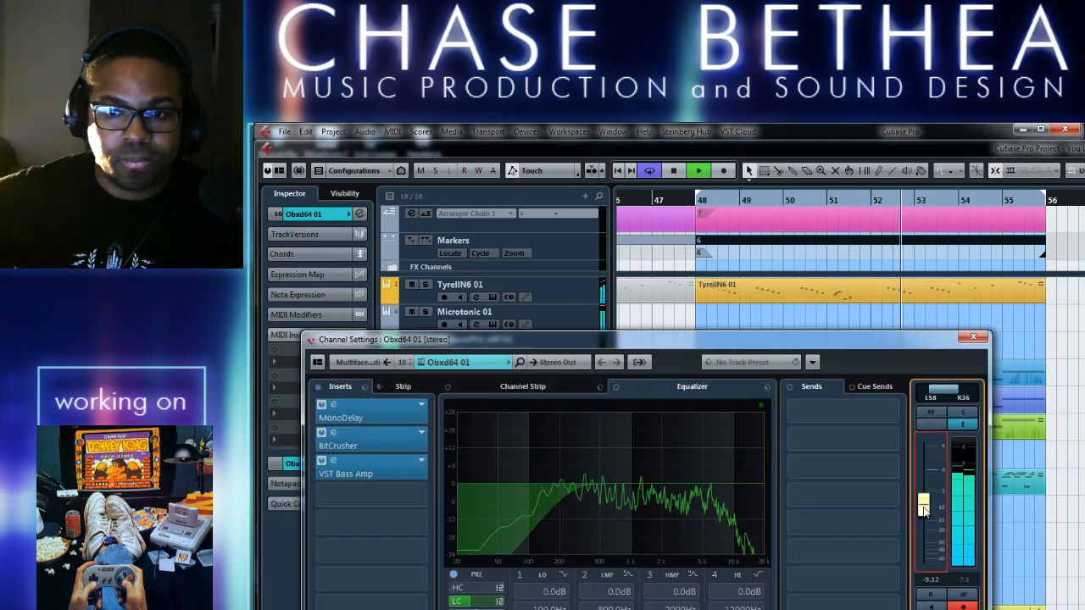
drag(924, 509, 925, 506)
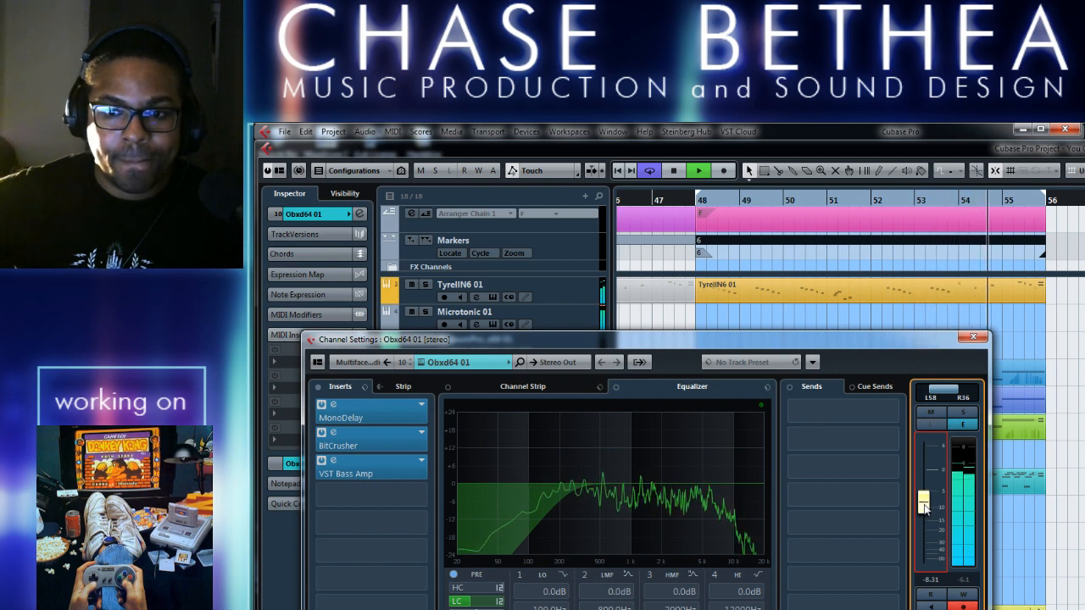
click(933, 580)
text(-7.3)
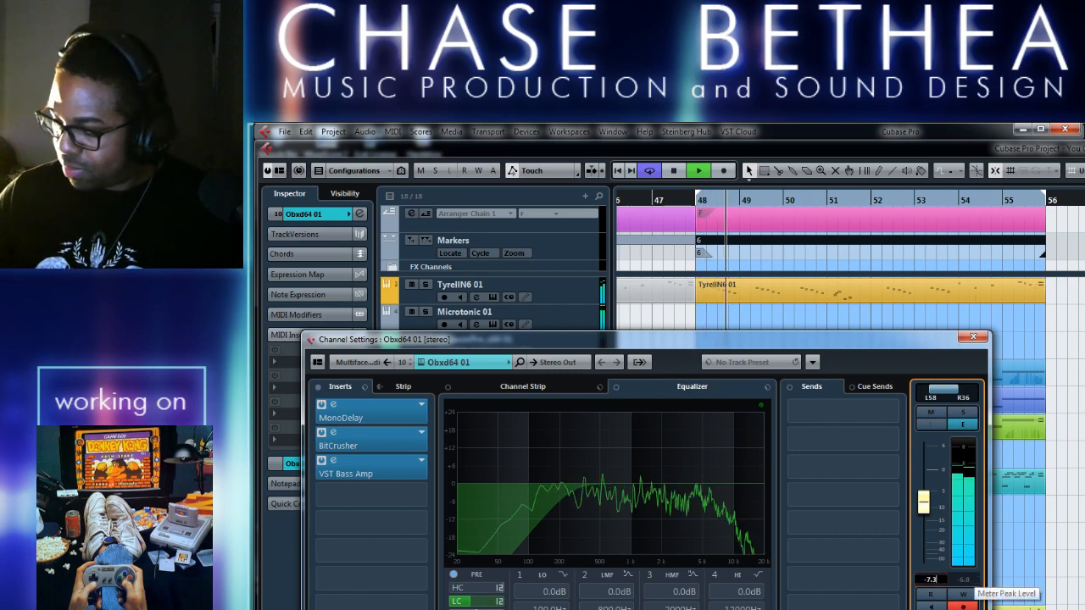
key(Return)
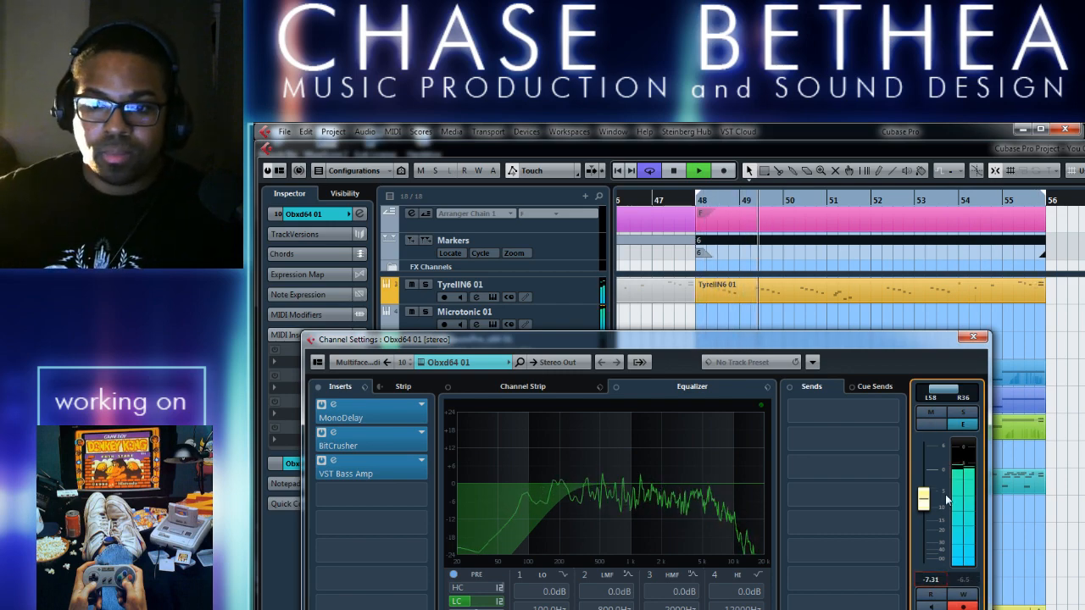
click(973, 338)
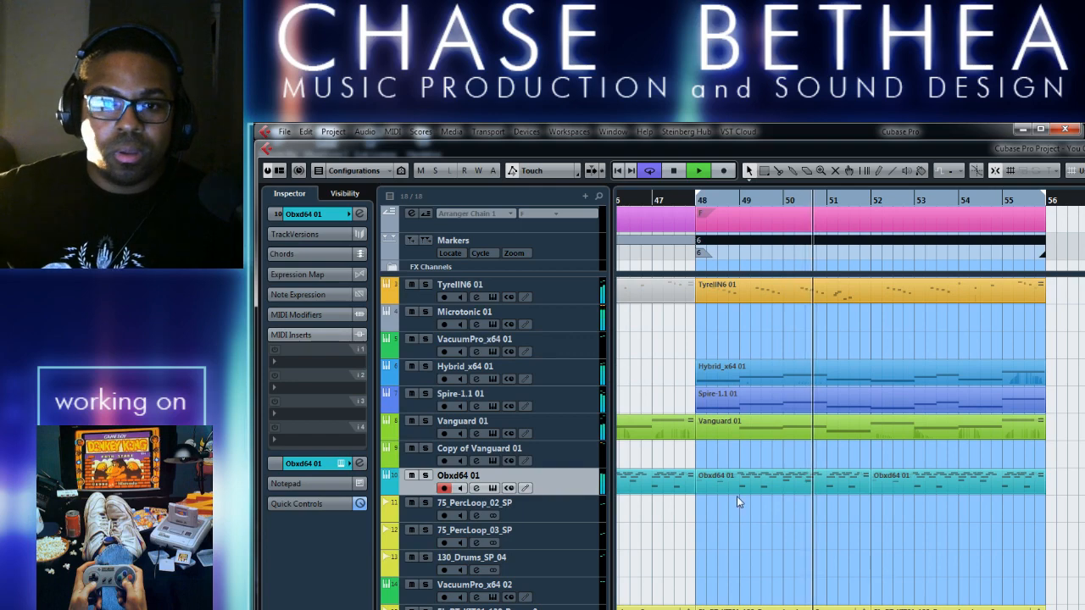
Stop playback, open the Arranger Editor, and jump to the second C entry in the chain
key(space)
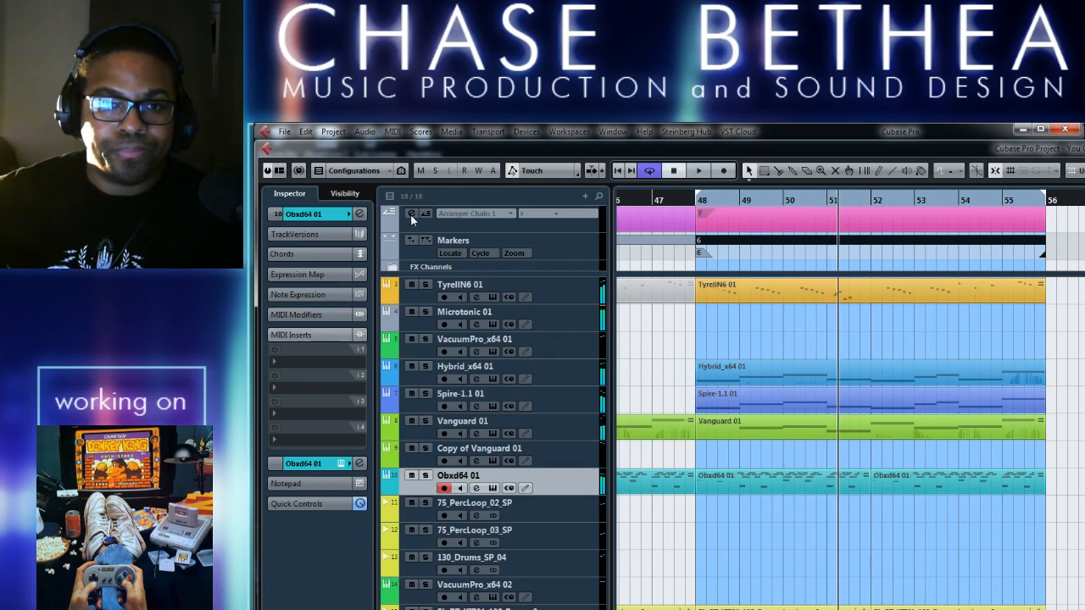
click(411, 213)
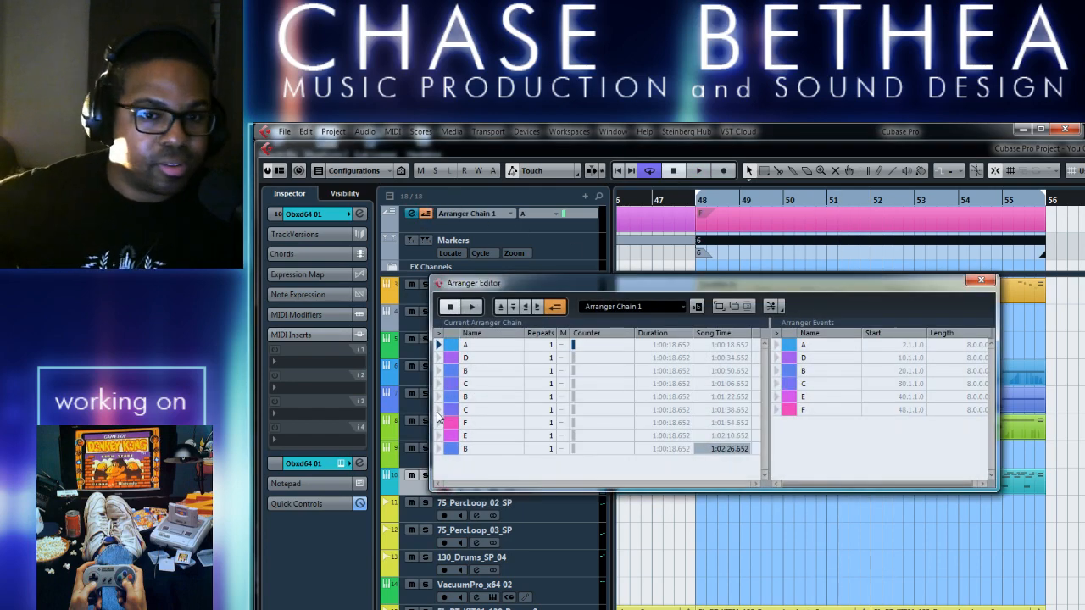
click(439, 410)
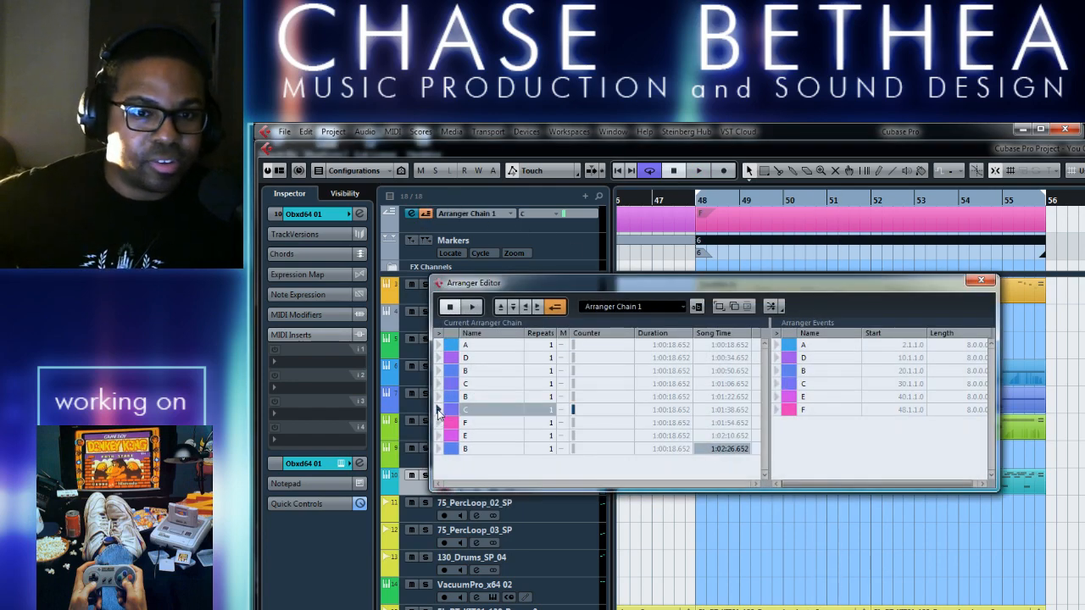
Play the arranger chain from the second C entry into part F, then stop playback and close the Arranger Editor
click(473, 308)
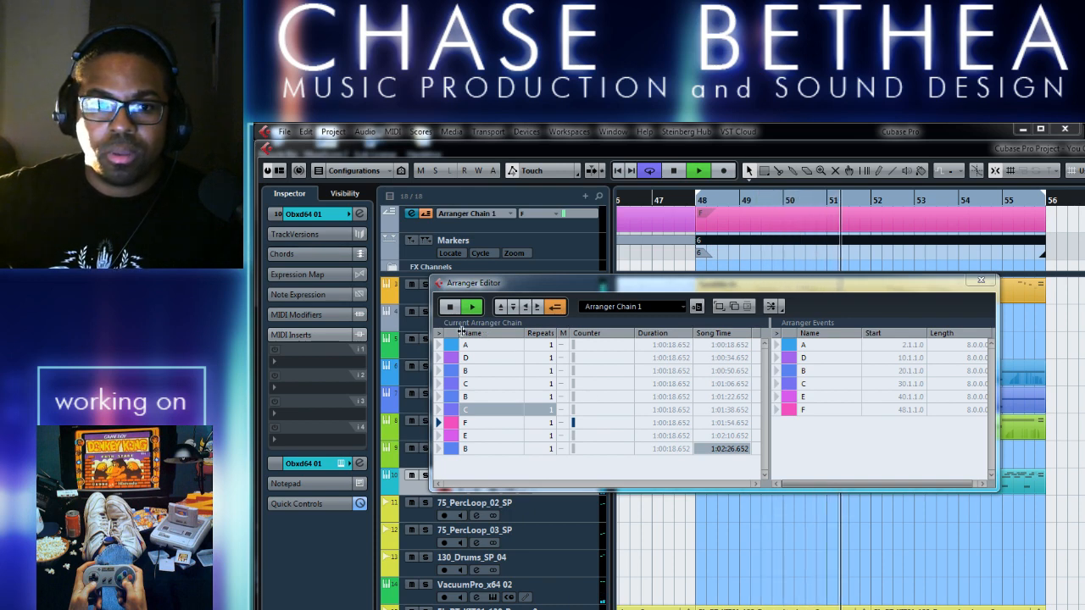
click(450, 308)
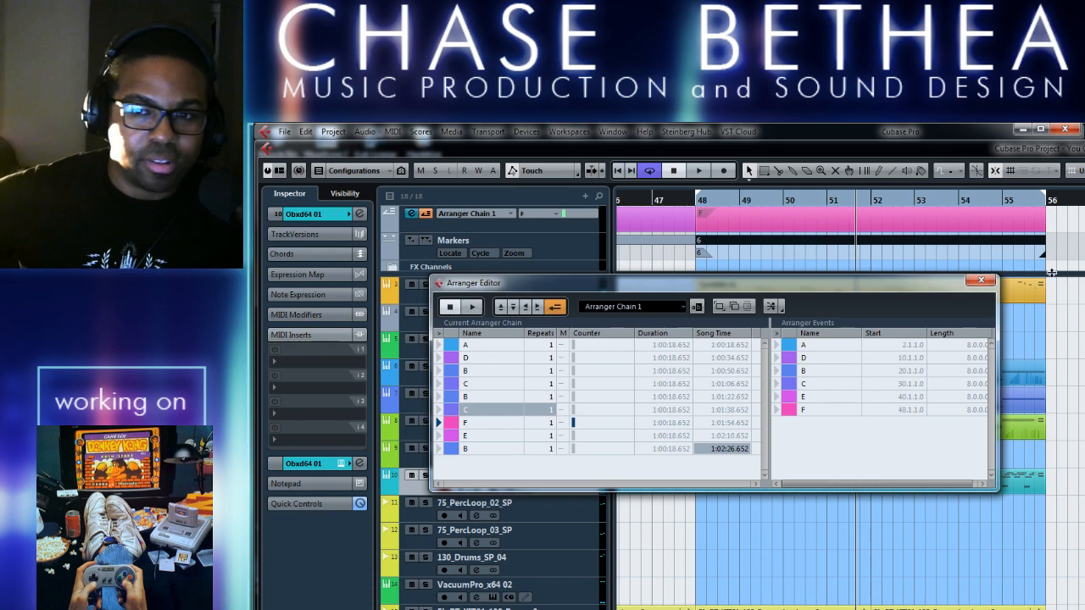
click(981, 281)
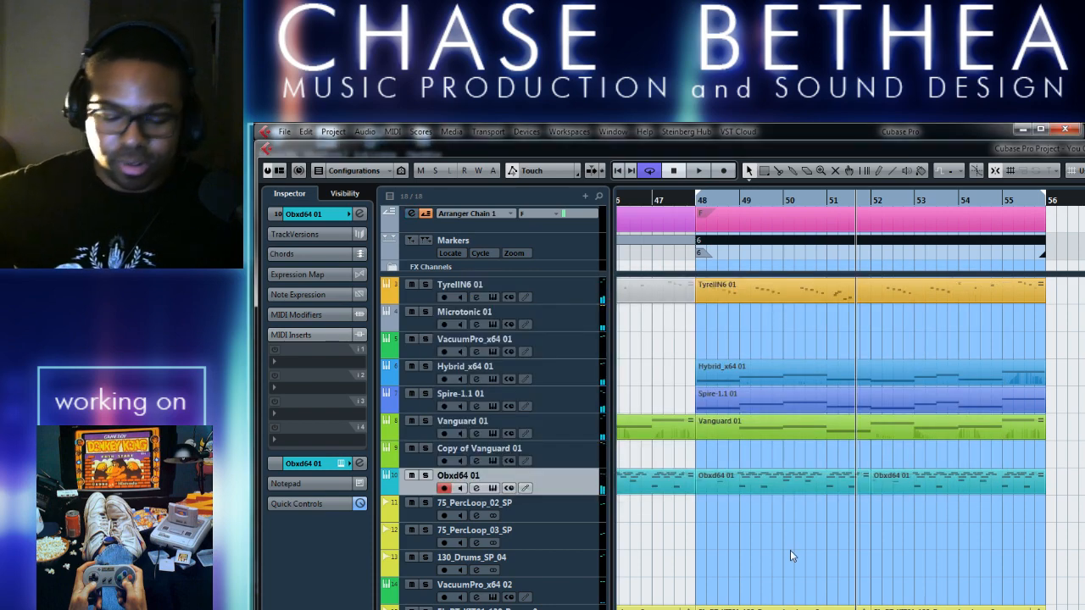
Open MediaBay, include the Mutekki Media - FX Pearls Vol. 1 folder in the scan, and show the pearls FX bank01 samples
key(F5)
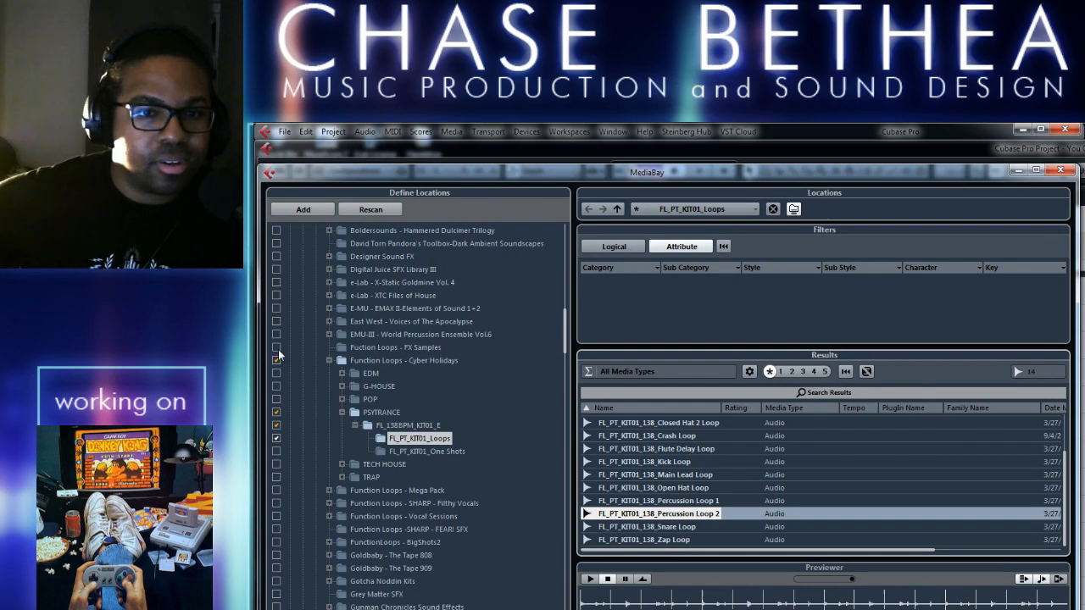
drag(560, 337, 568, 410)
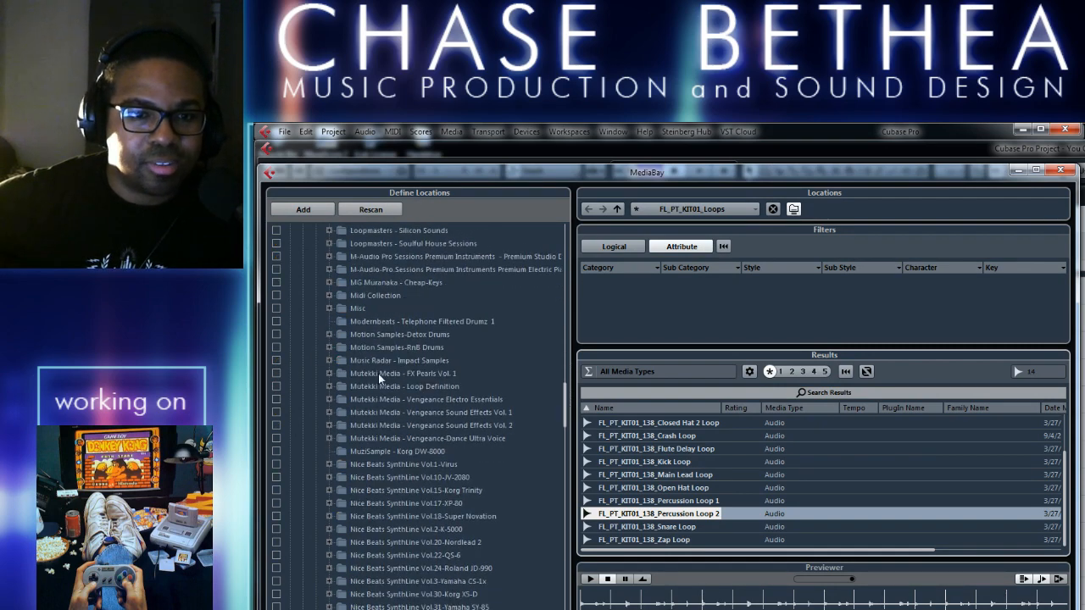
click(275, 373)
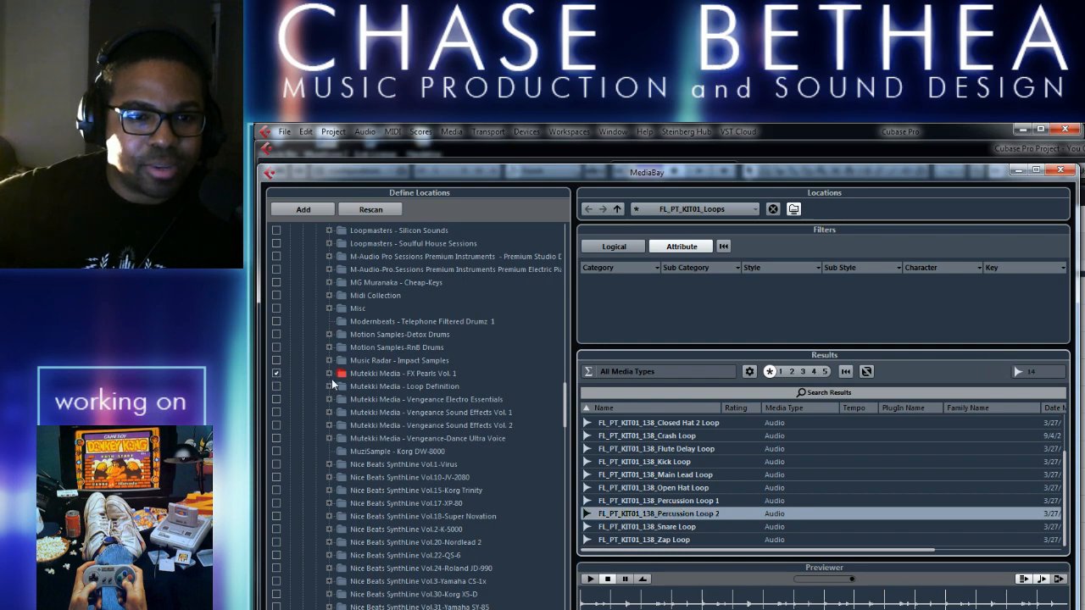
click(329, 373)
click(342, 386)
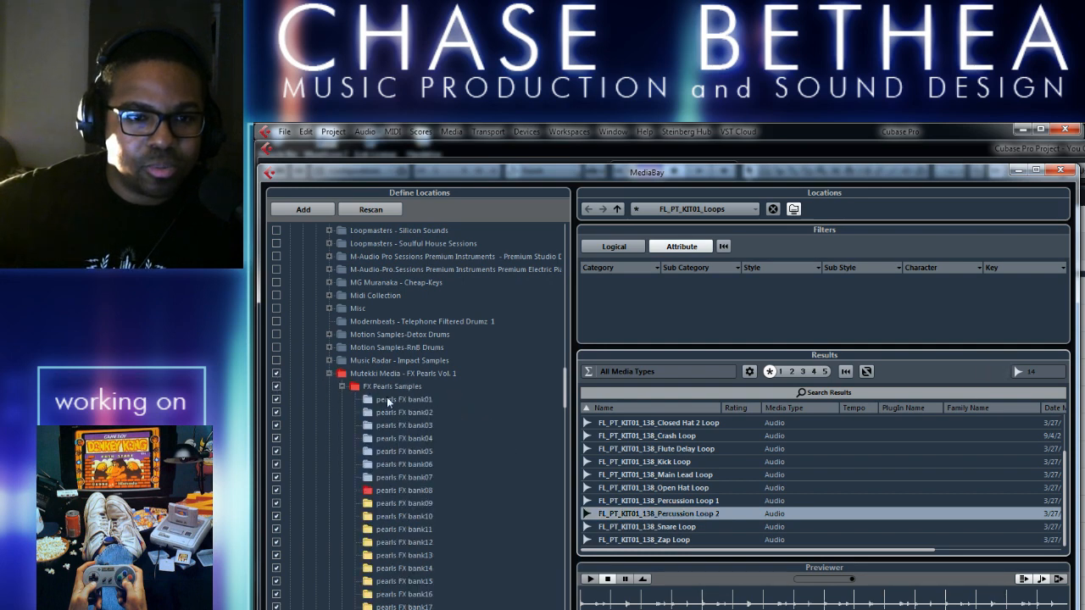
click(417, 400)
Audition TEKKI_FX_BANK01_004, lower the preview volume, and audition TEKKI_FX_BANK01_006
click(653, 449)
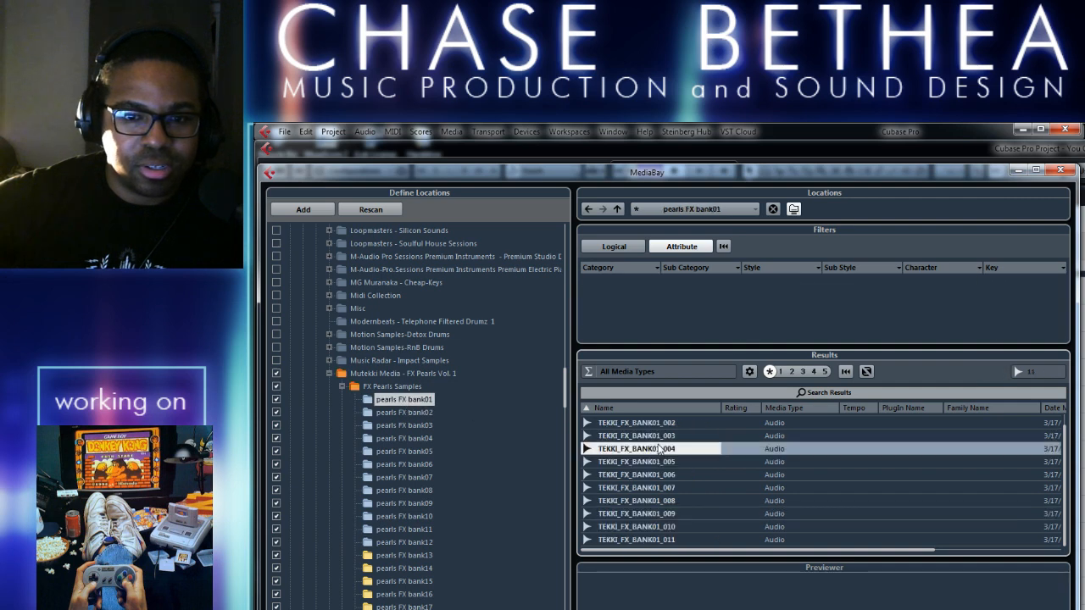
drag(850, 581, 816, 582)
click(661, 474)
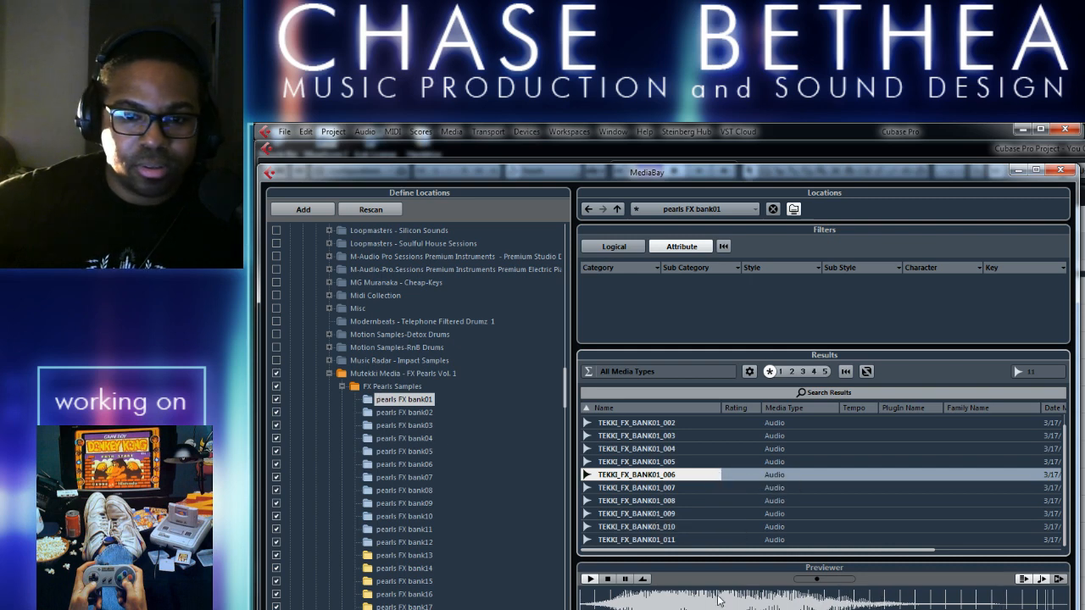
Insert TEKKI_FX_BANK01_006 into the project at the left locator, copying it to the working directory and converting it to 24 bit
right_click(651, 481)
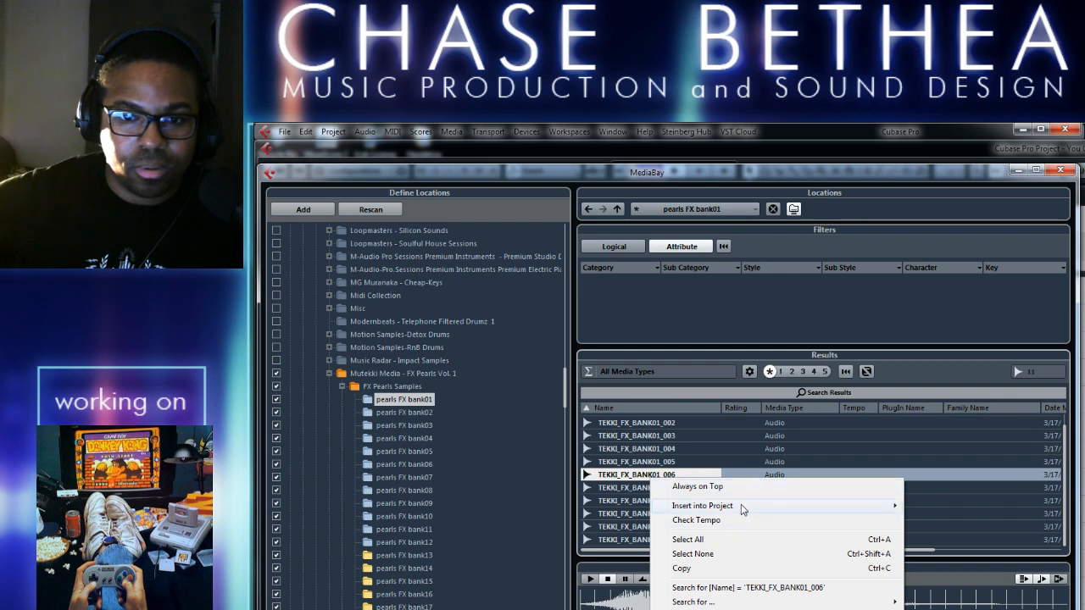
mouse_move(885, 506)
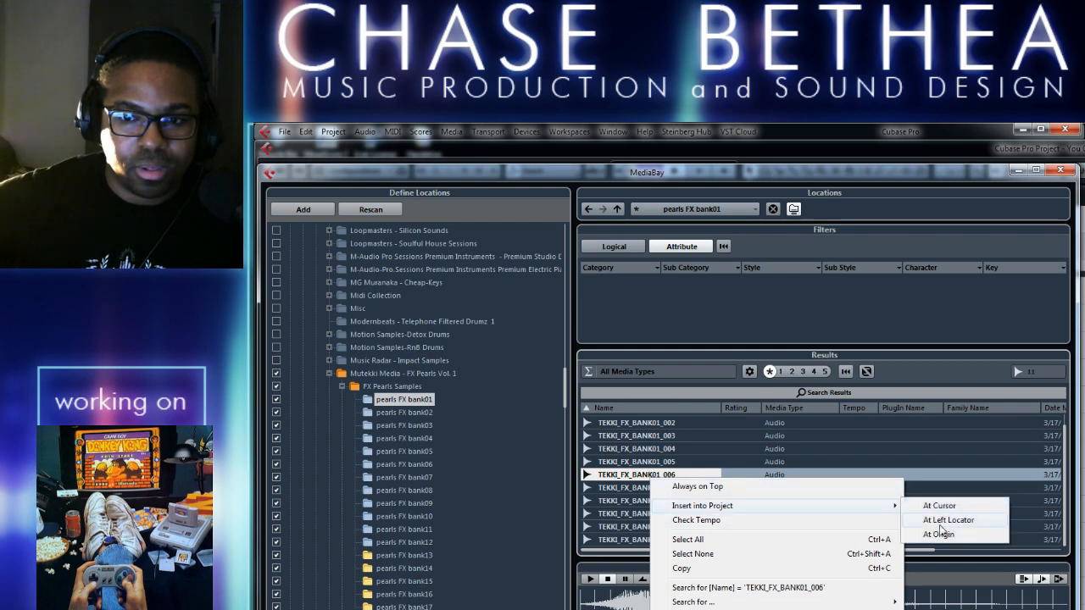
click(941, 524)
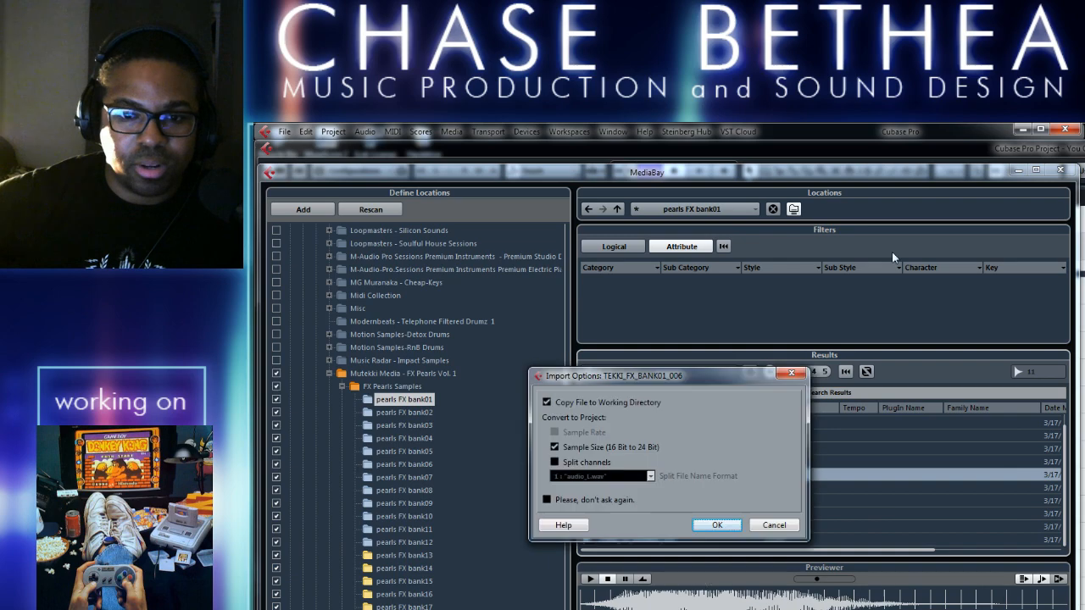
click(717, 526)
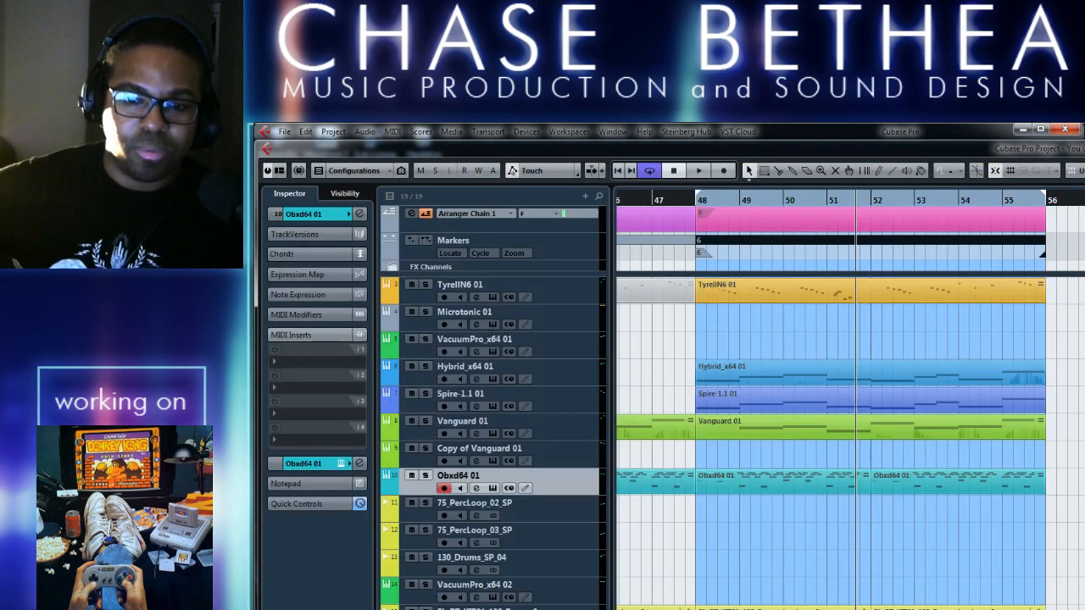
Switch to Windows Photo Viewer, view the SS2 game screenshot maximized, and minimize it to return to Cubase
key(alt+Tab)
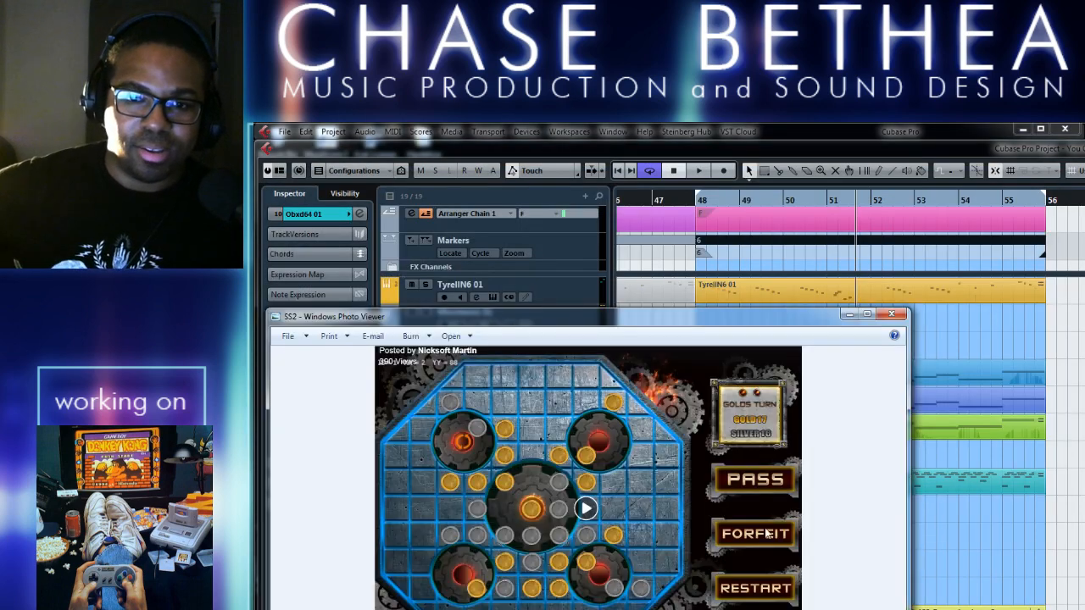
click(868, 314)
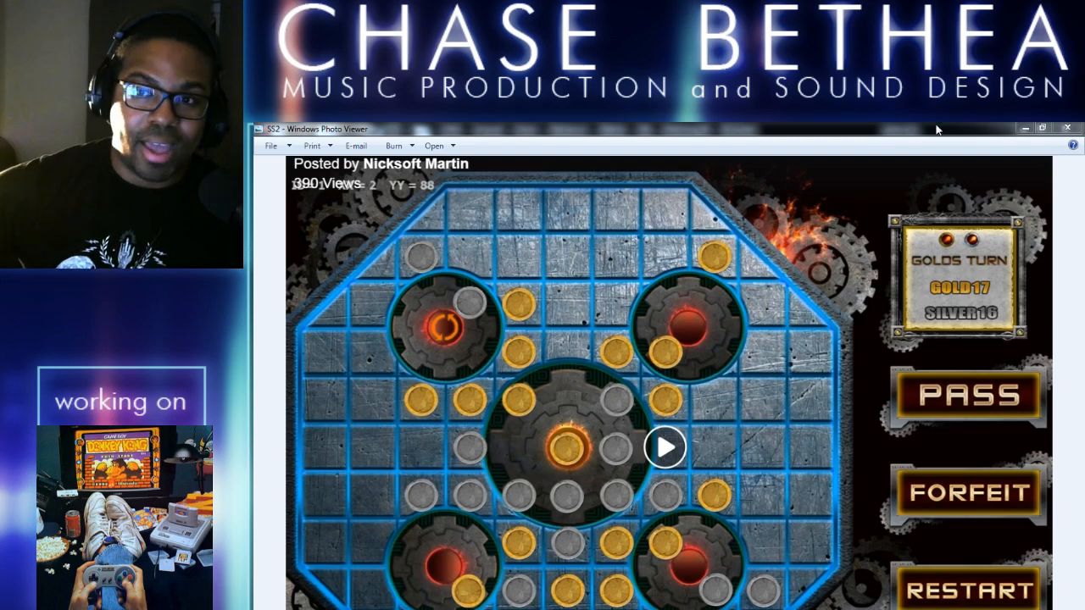
click(1028, 128)
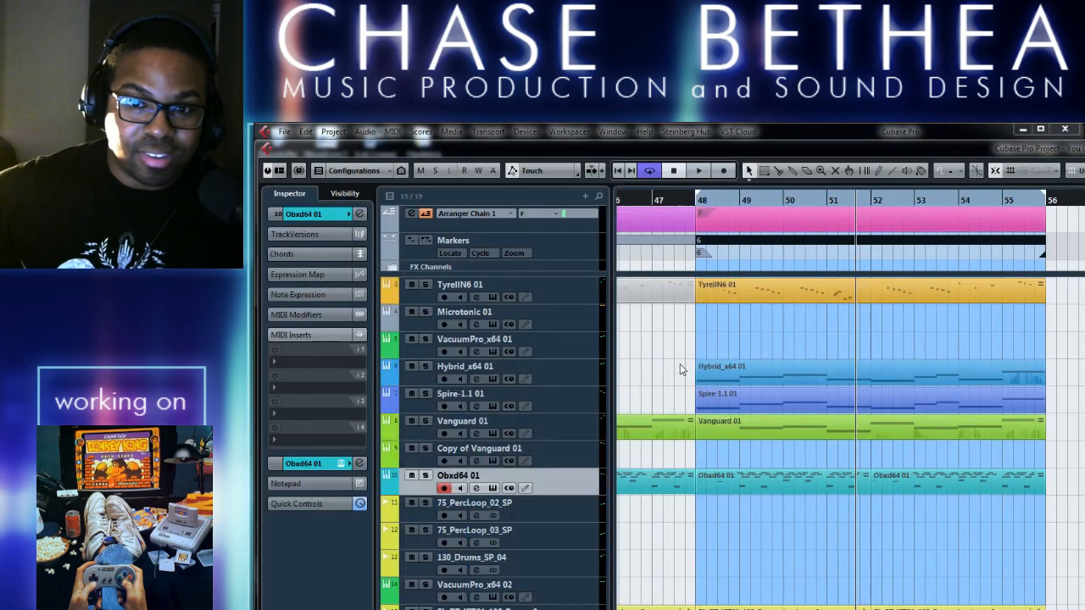
Set the cycle range to part C with its cycle marker, turn off arranger mode, and play part of the section
scroll(689, 504, down, 3)
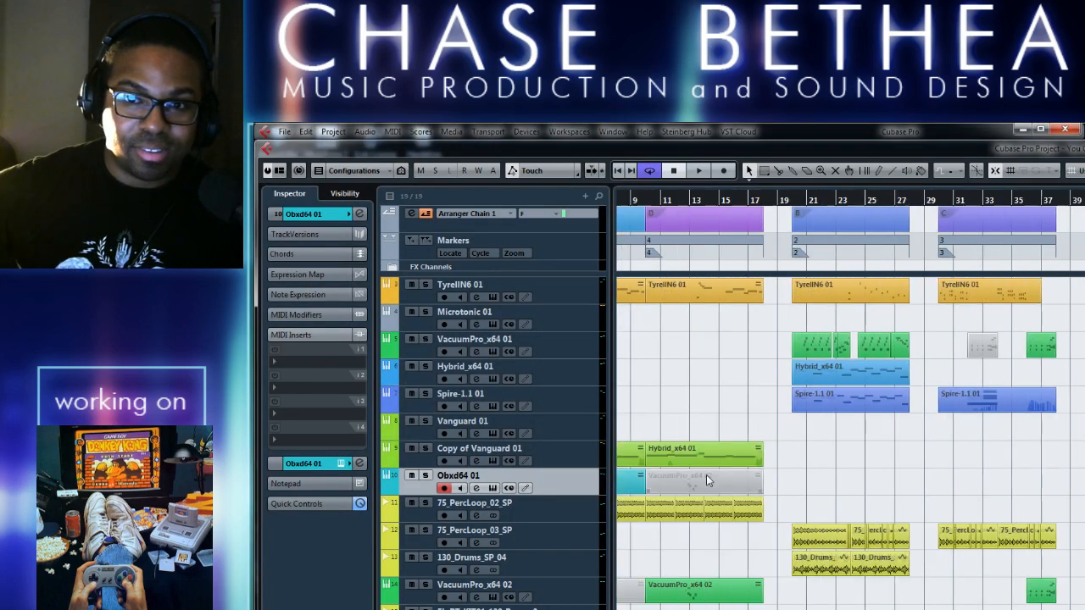
scroll(667, 534, left, 3)
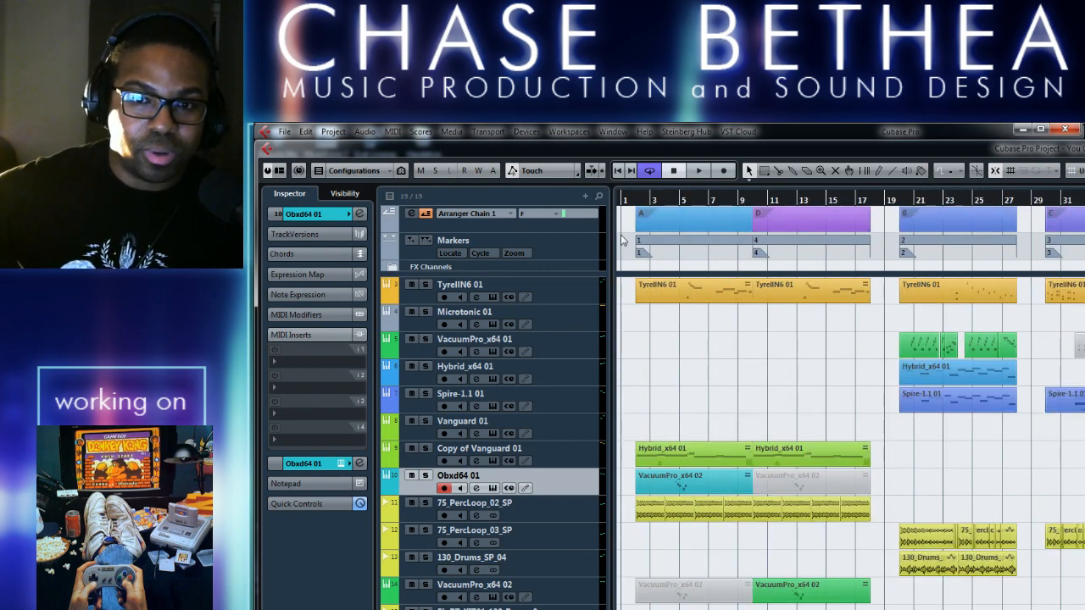
scroll(704, 497, right, 3)
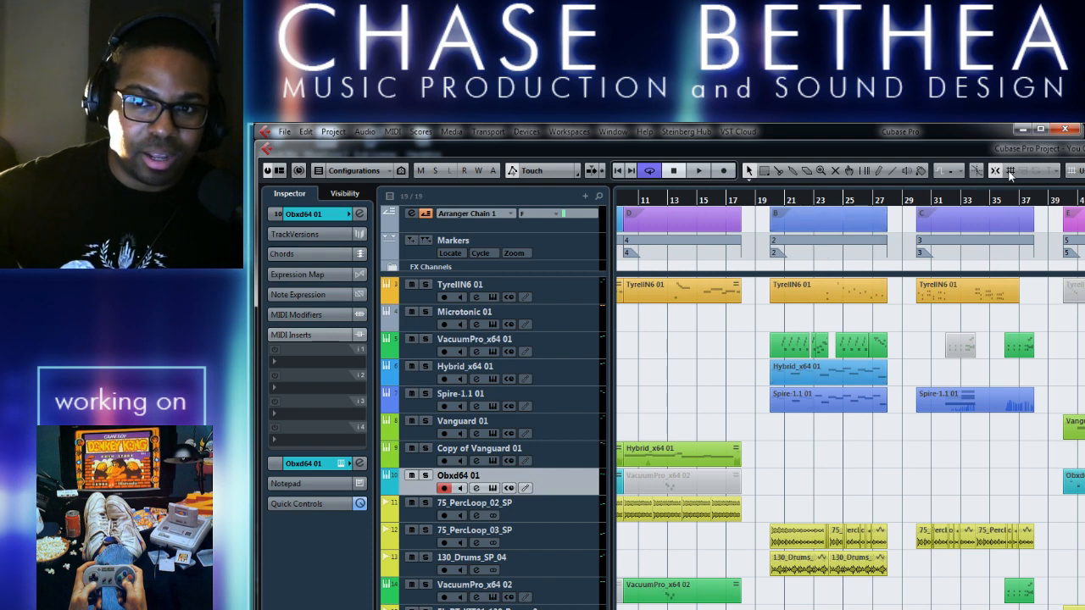
double_click(947, 250)
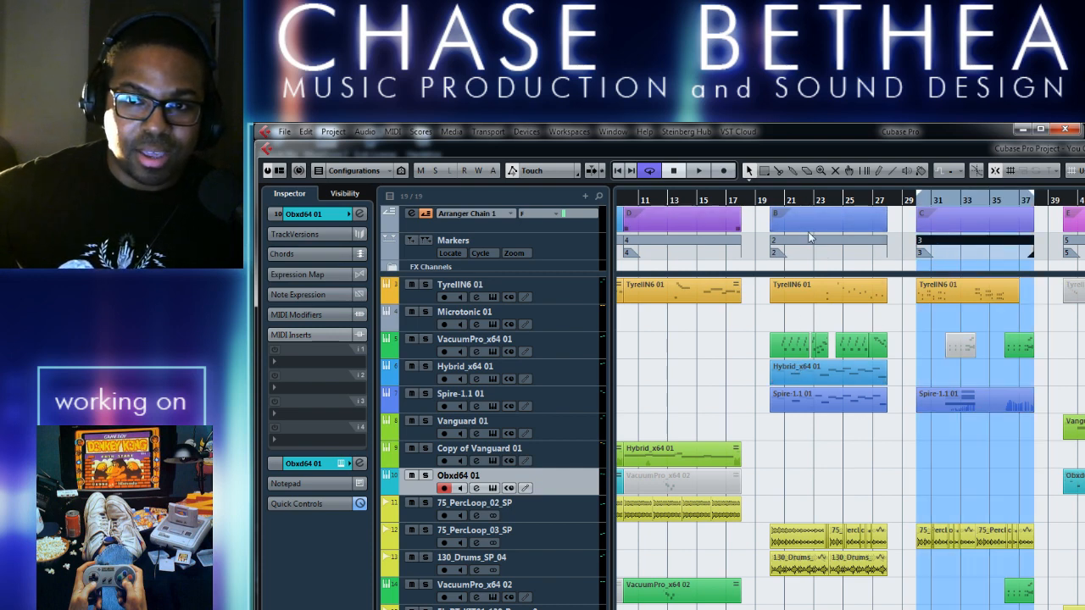
click(426, 215)
scroll(858, 319, right, 3)
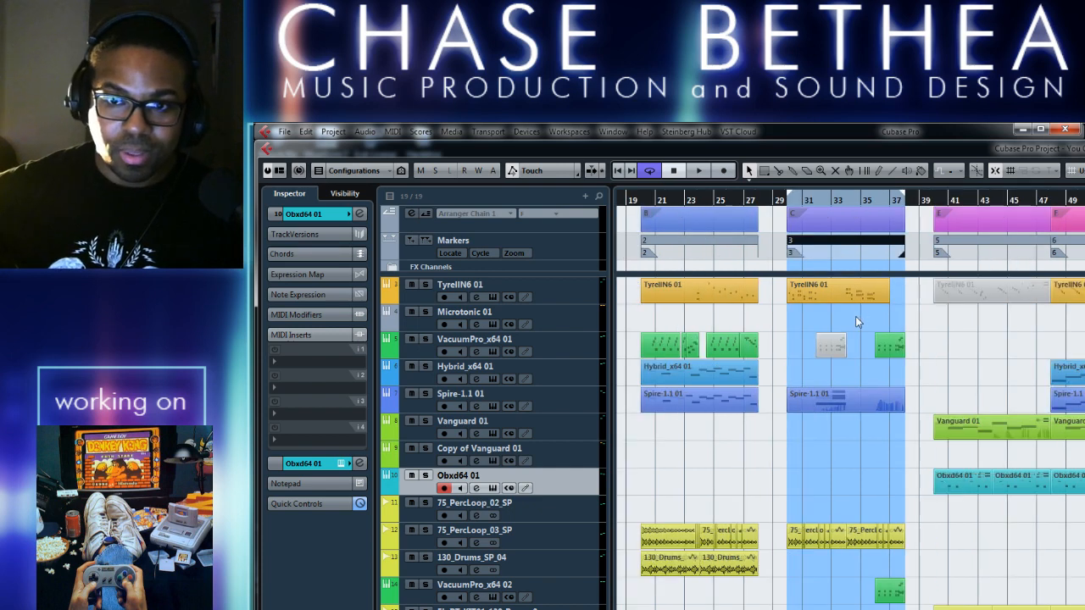
key(space)
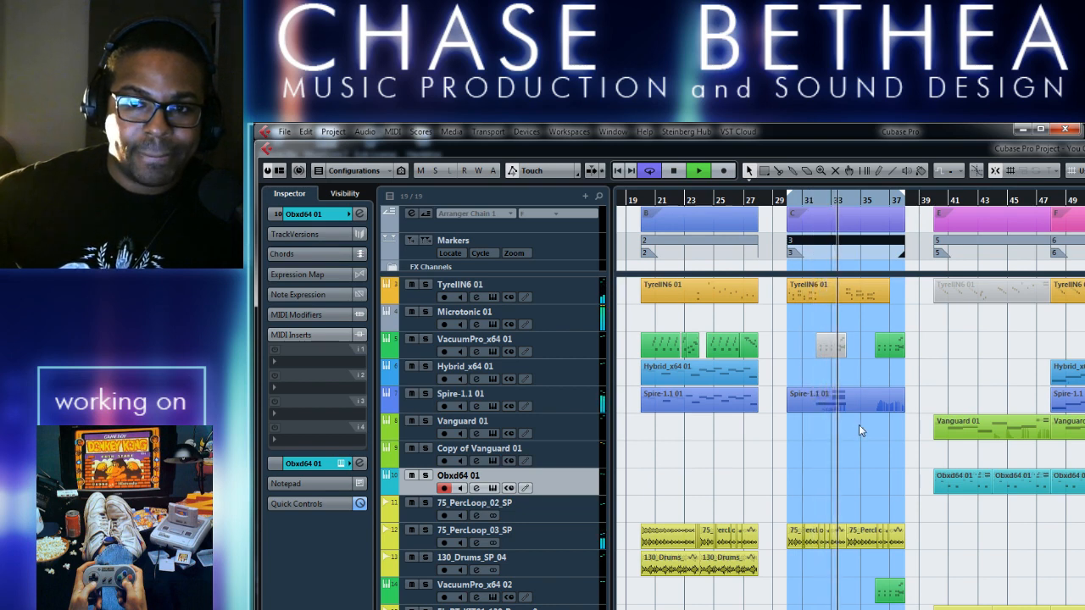
key(space)
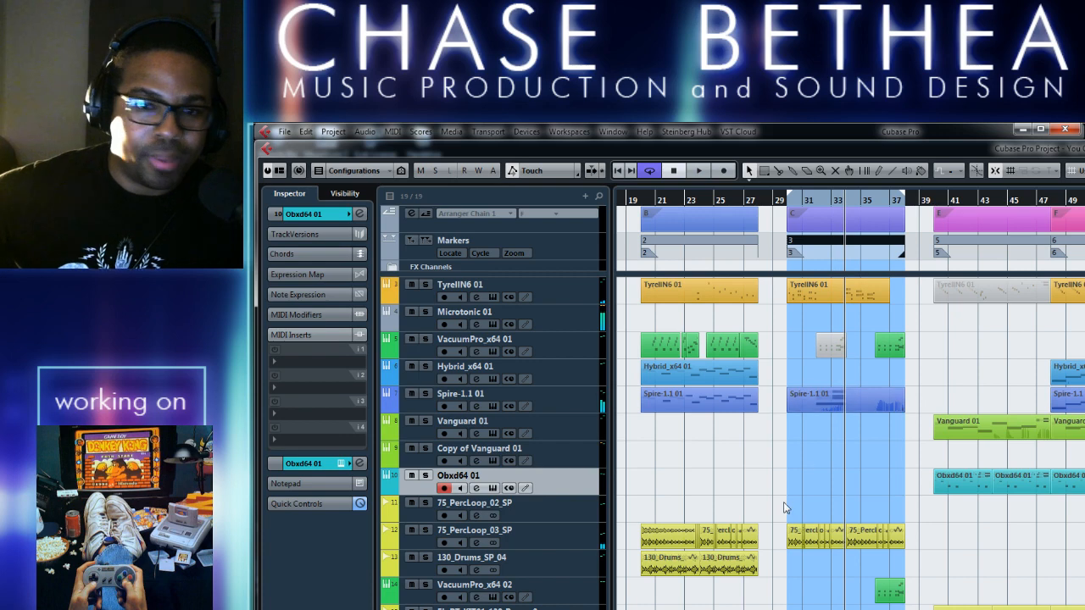
Set the cycle range to part E with its cycle marker and start playback
scroll(730, 465, right, 5)
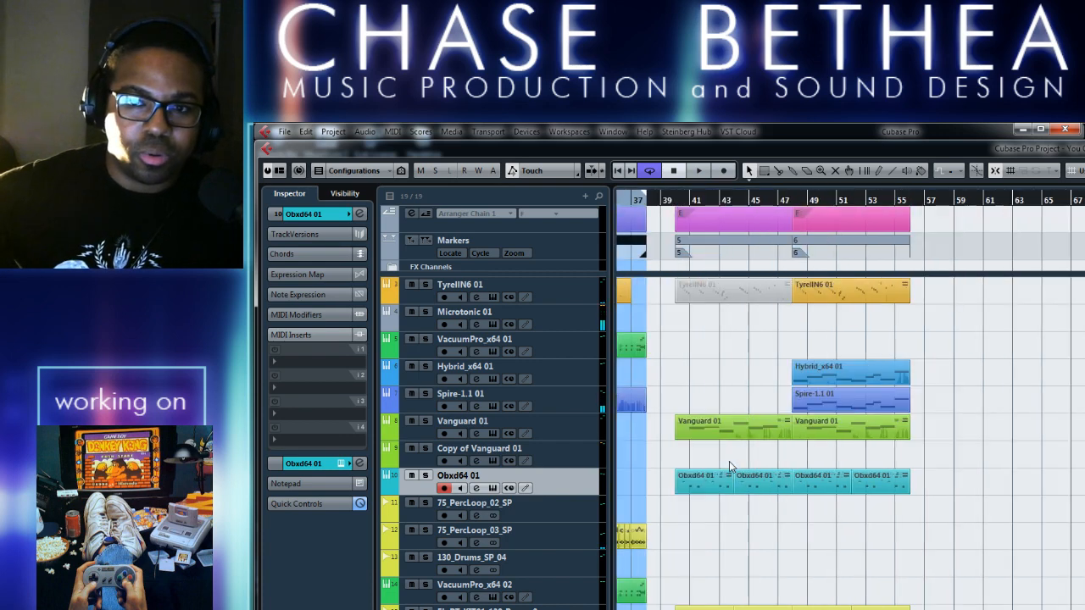
click(711, 247)
key(space)
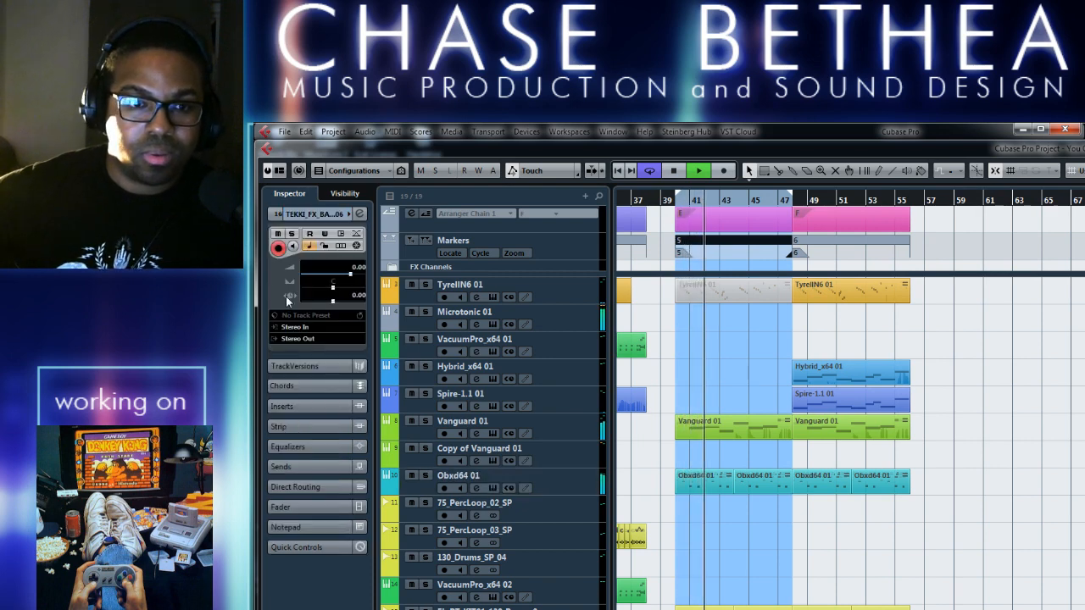
Set the TEKKI_FX_BANK01_006 track's volume to -9 dB and stop playback
click(363, 268)
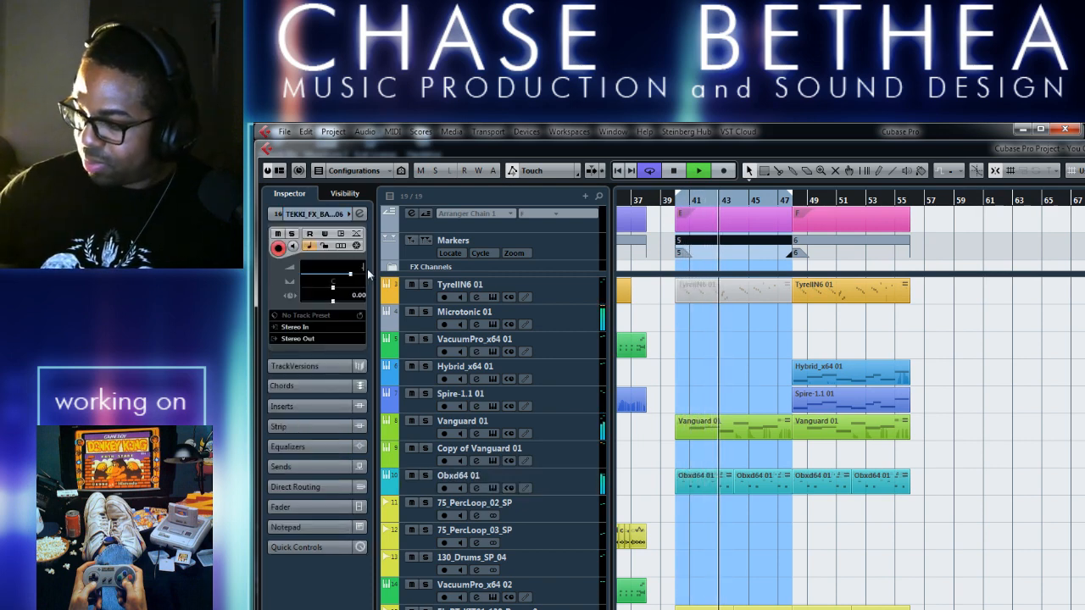
text(-9)
key(Return)
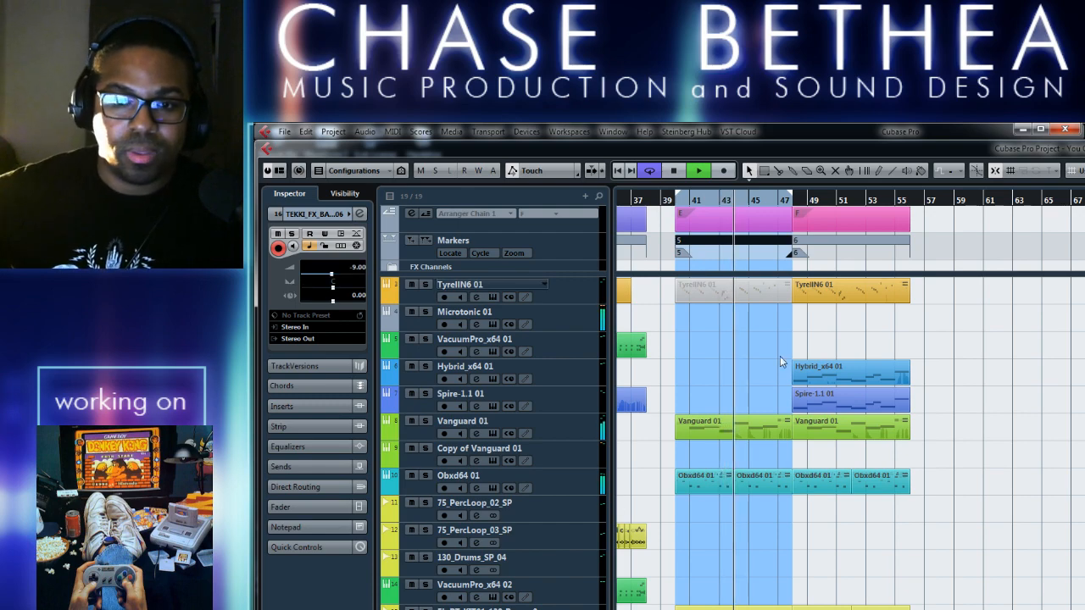
key(space)
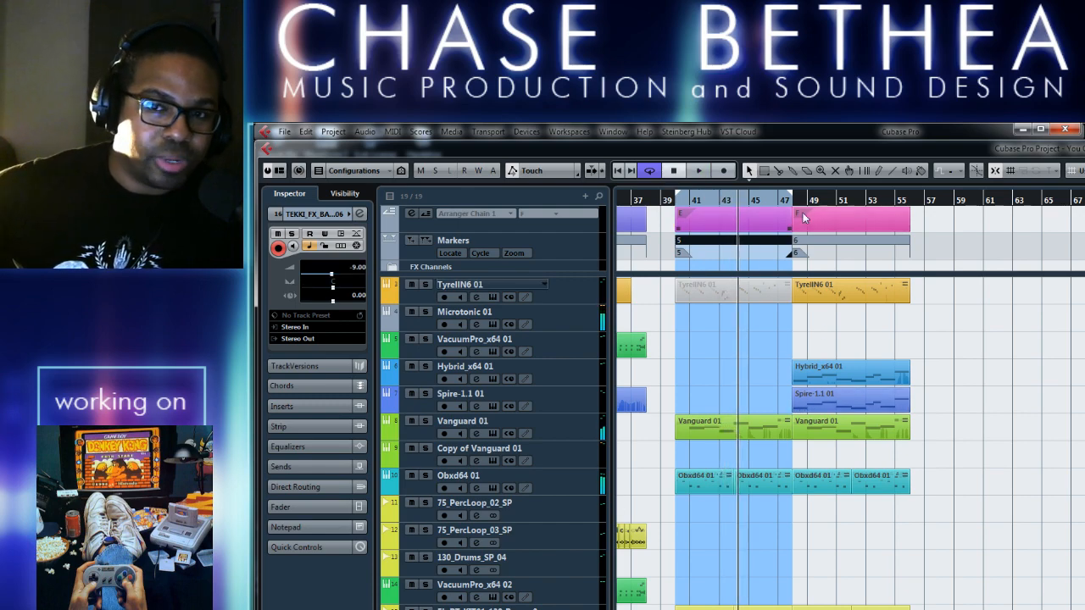
Open the Arranger Editor, check the second C entry and the F entry in the chain, and close the editor
scroll(763, 441, left, 5)
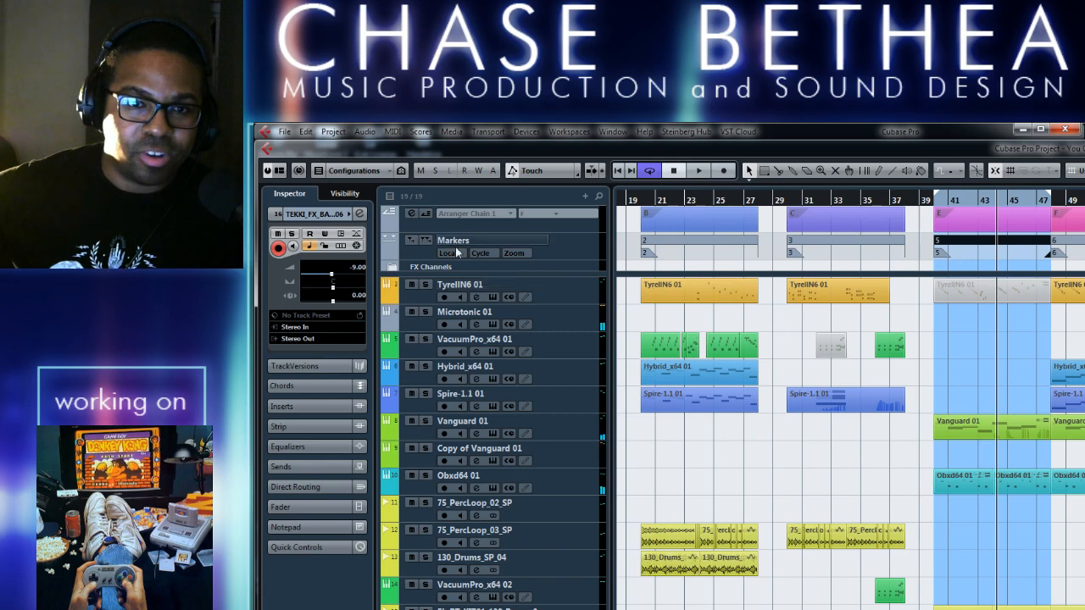
click(411, 214)
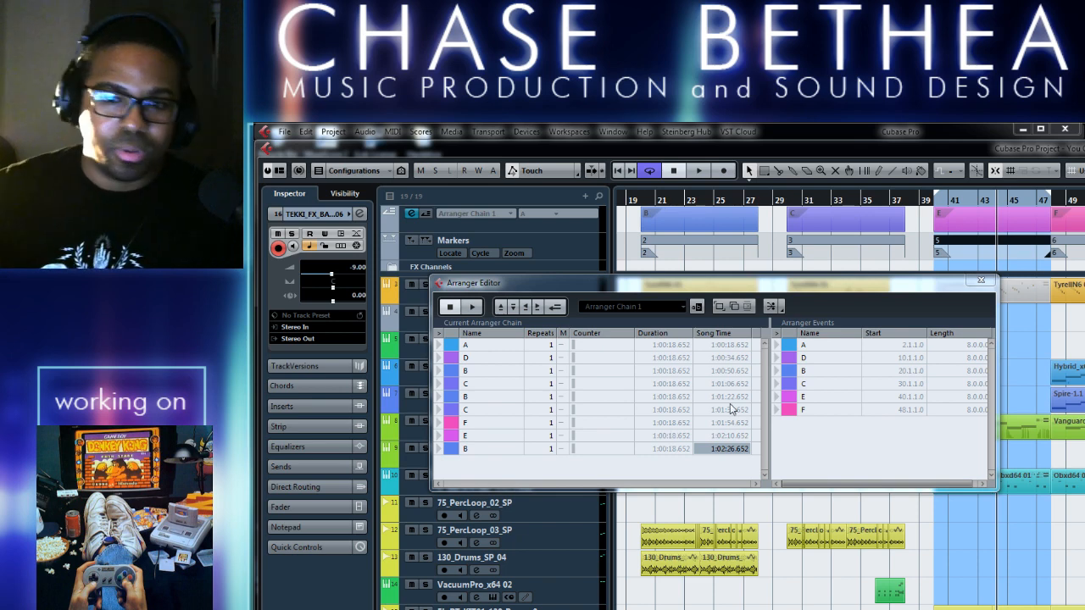
click(479, 413)
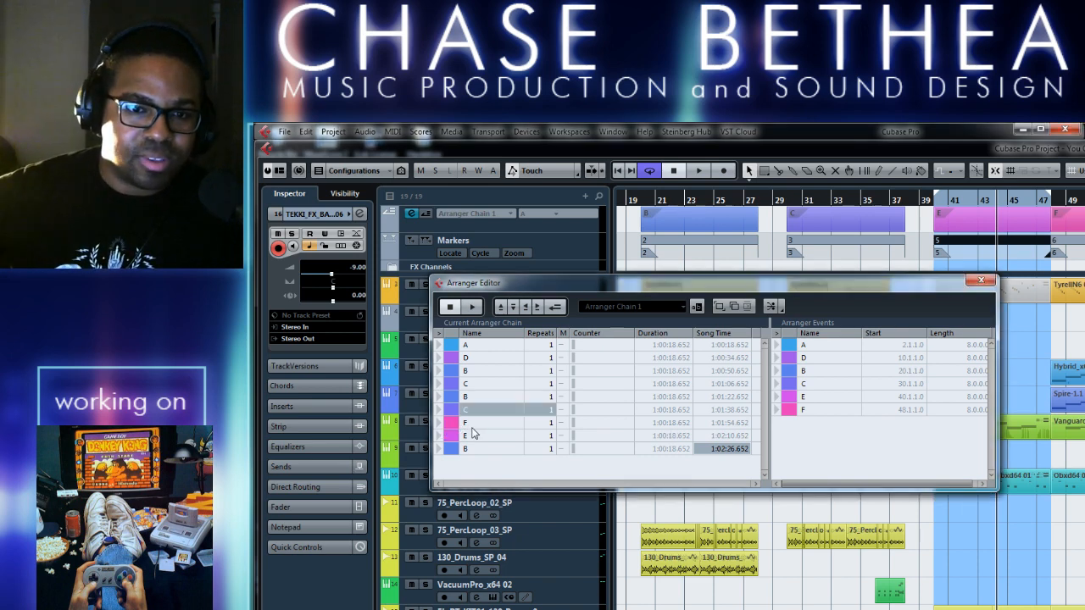
click(475, 426)
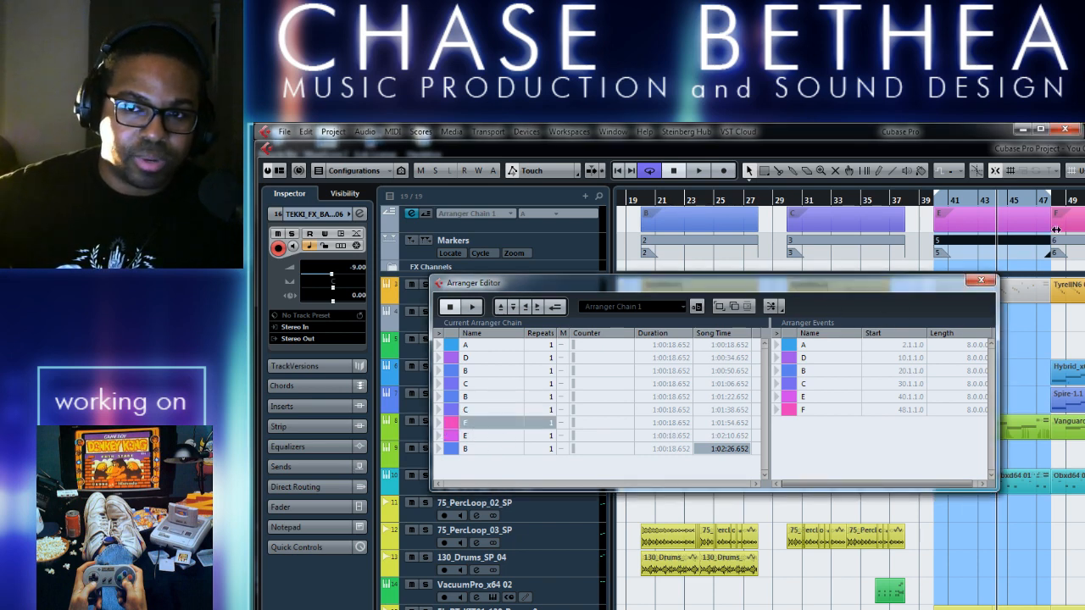
click(981, 280)
Extend the end of the cycle range from part E into part F, to about bar 54
scroll(766, 522, right, 3)
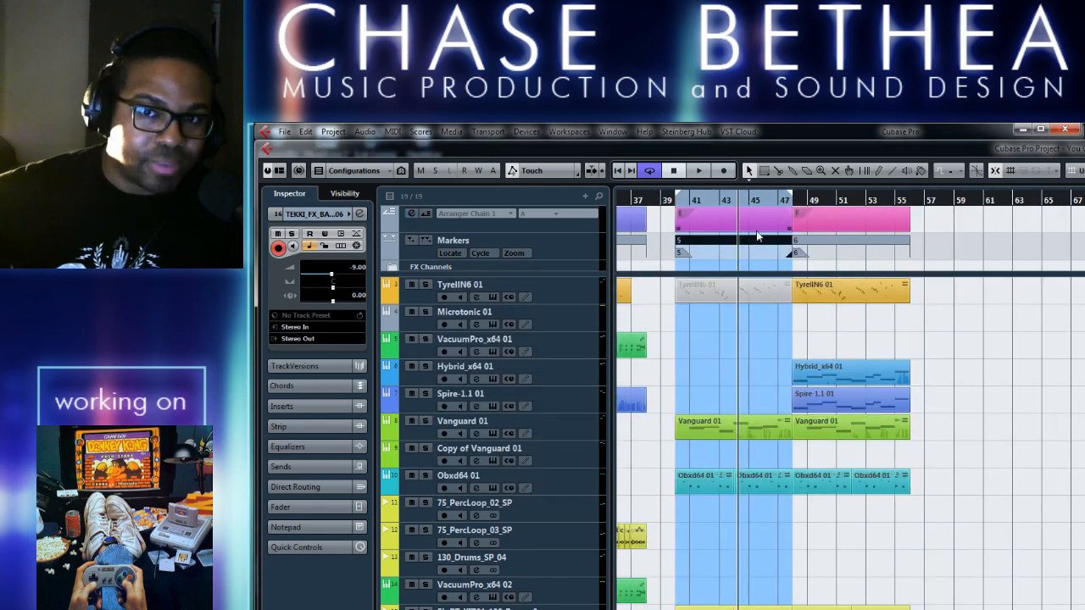
drag(794, 198, 888, 198)
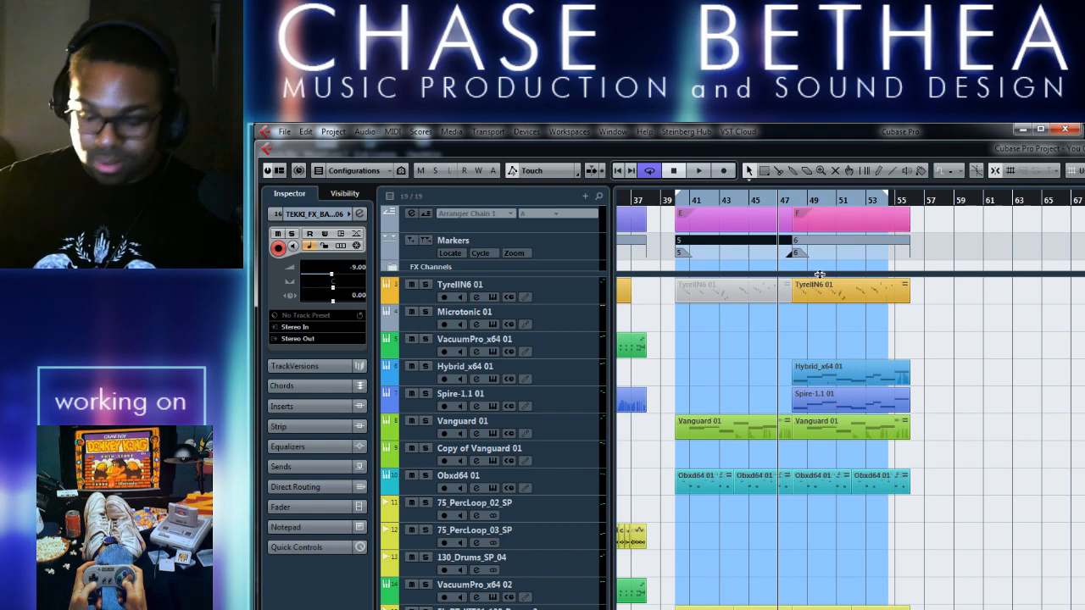
scroll(804, 354, left, 3)
scroll(804, 353, right, 5)
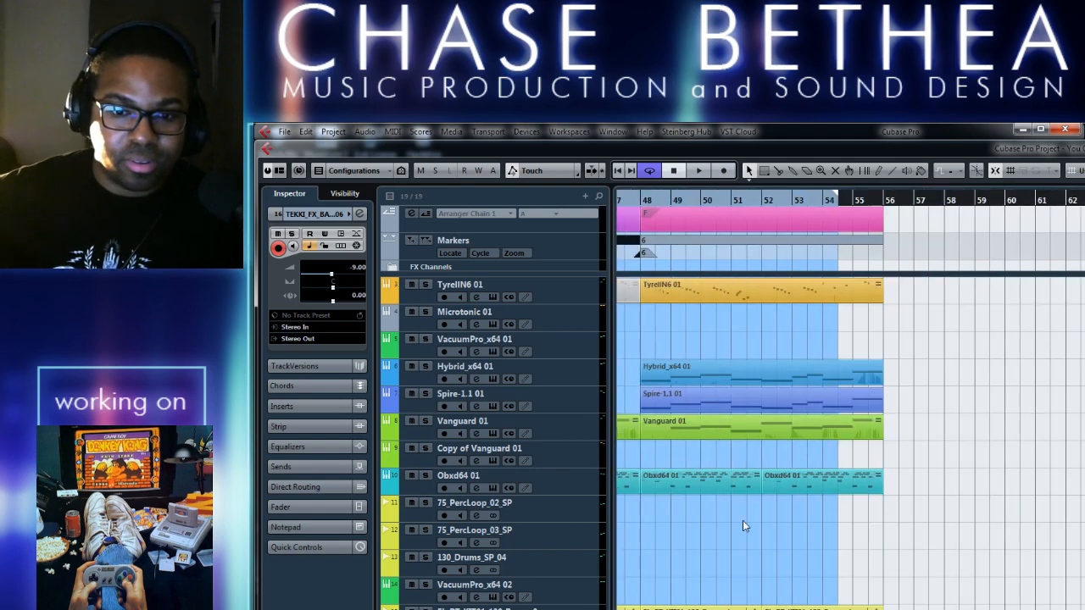
Play the transition from part E into part F, starting just before bar 48, and stop playback
click(633, 202)
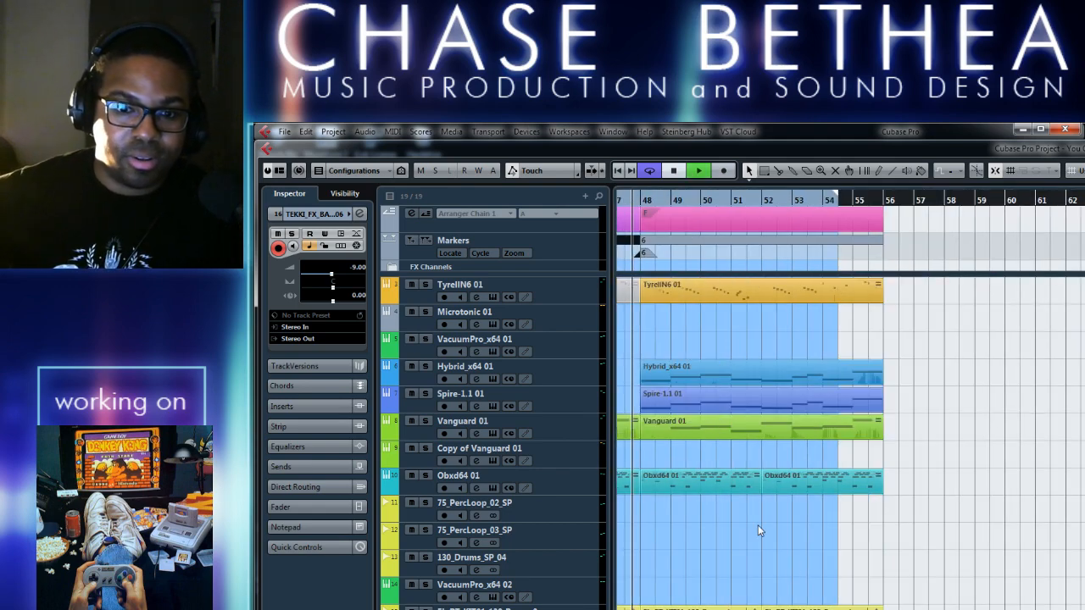
key(space)
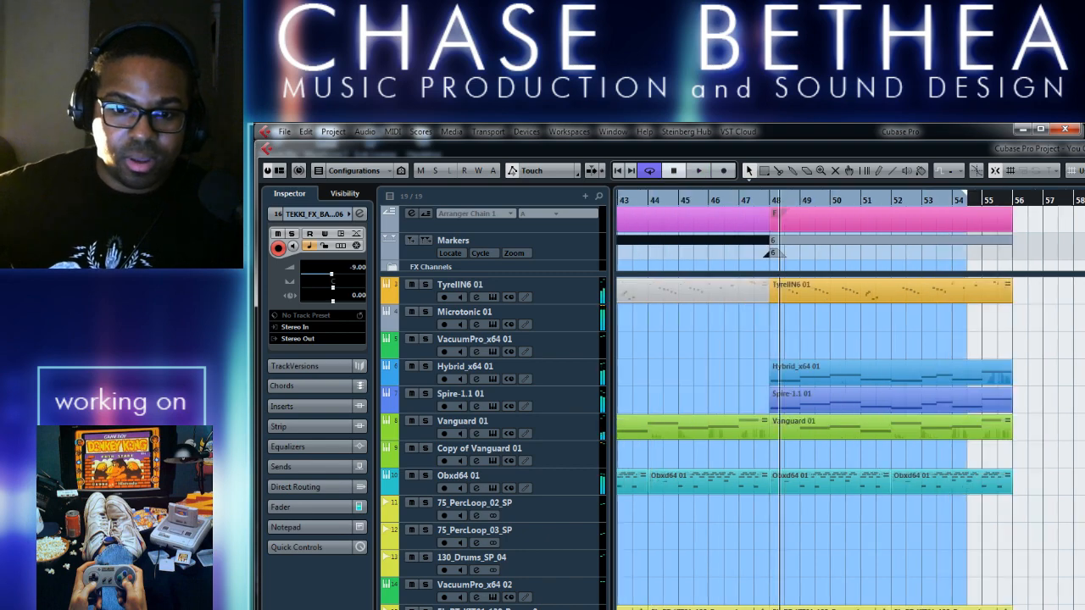
Set the cycle range to part C and play its ending from bar 36
scroll(813, 399, left, 5)
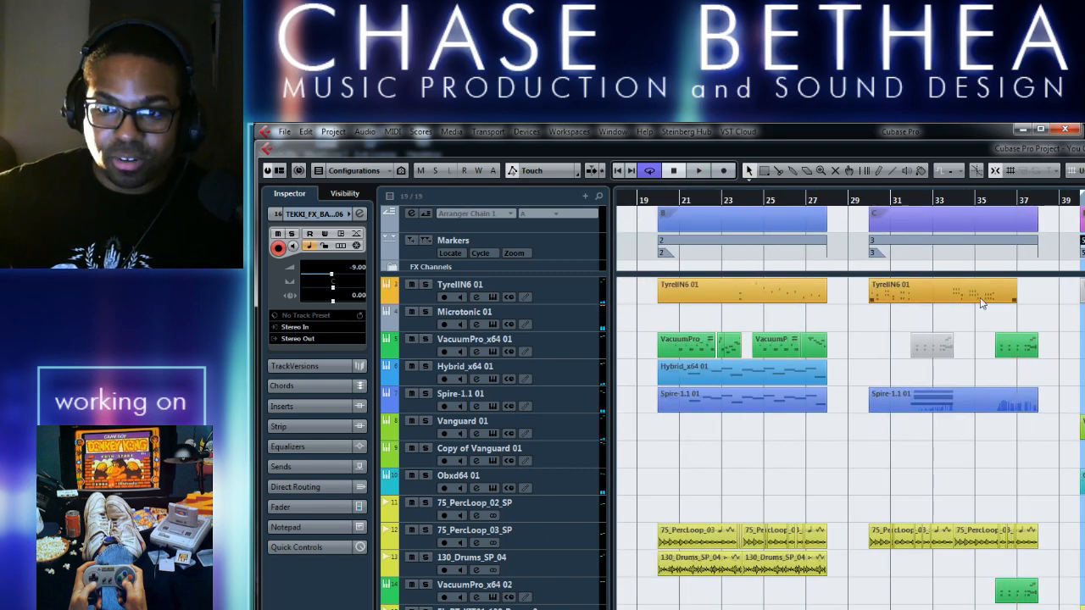
click(1001, 219)
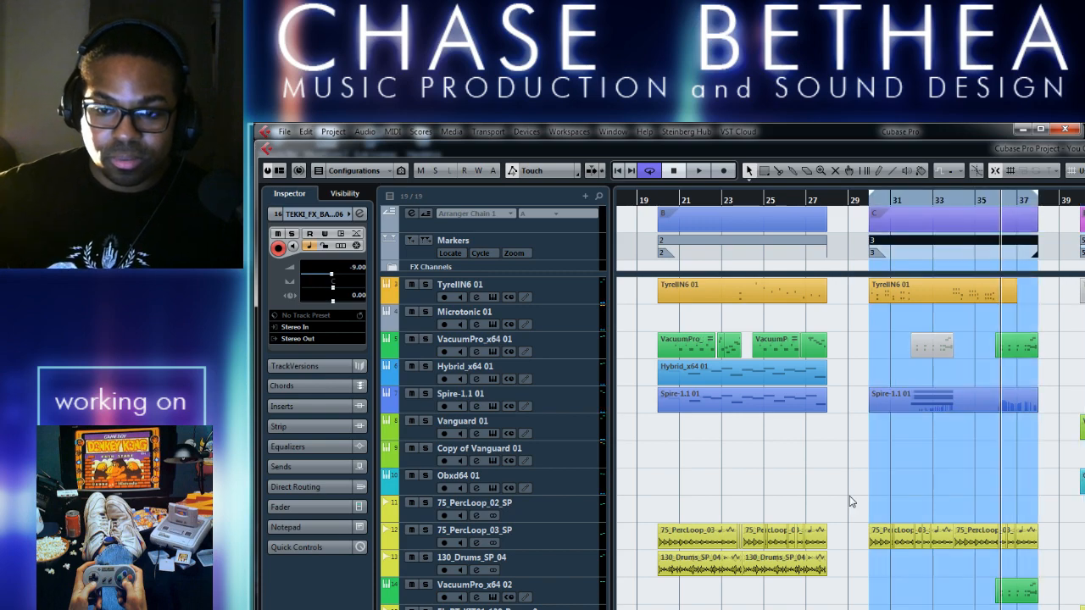
key(h)
key(h)
key(h)
key(h)
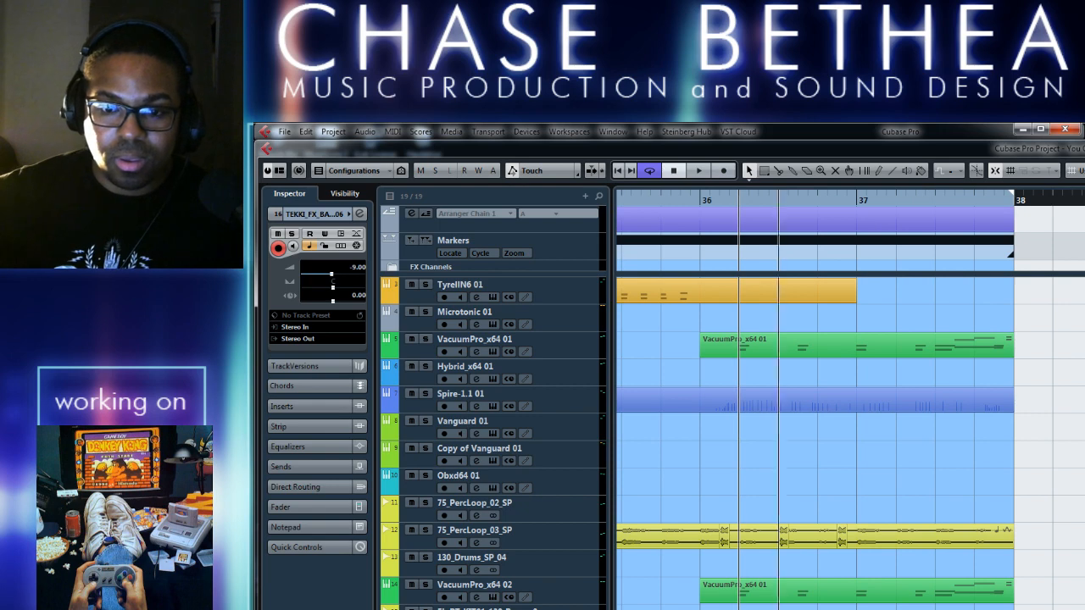
click(702, 197)
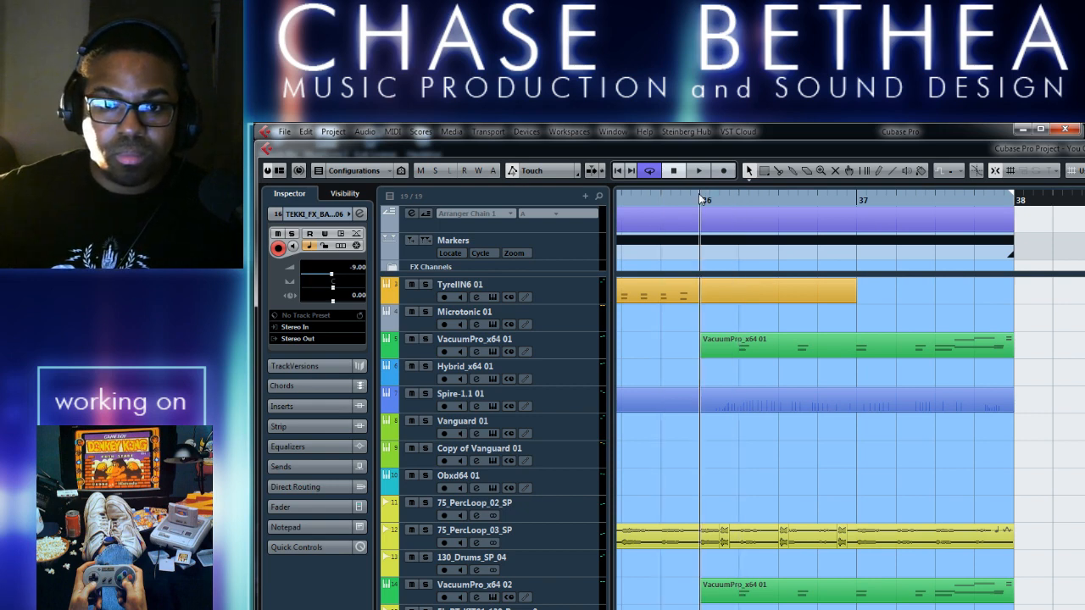
key(space)
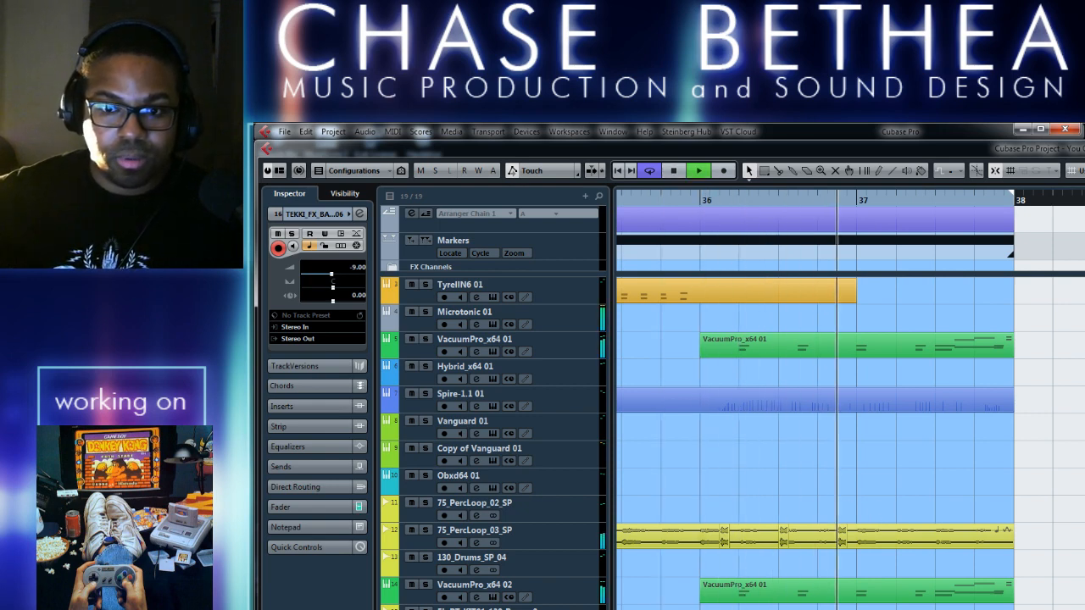
key(space)
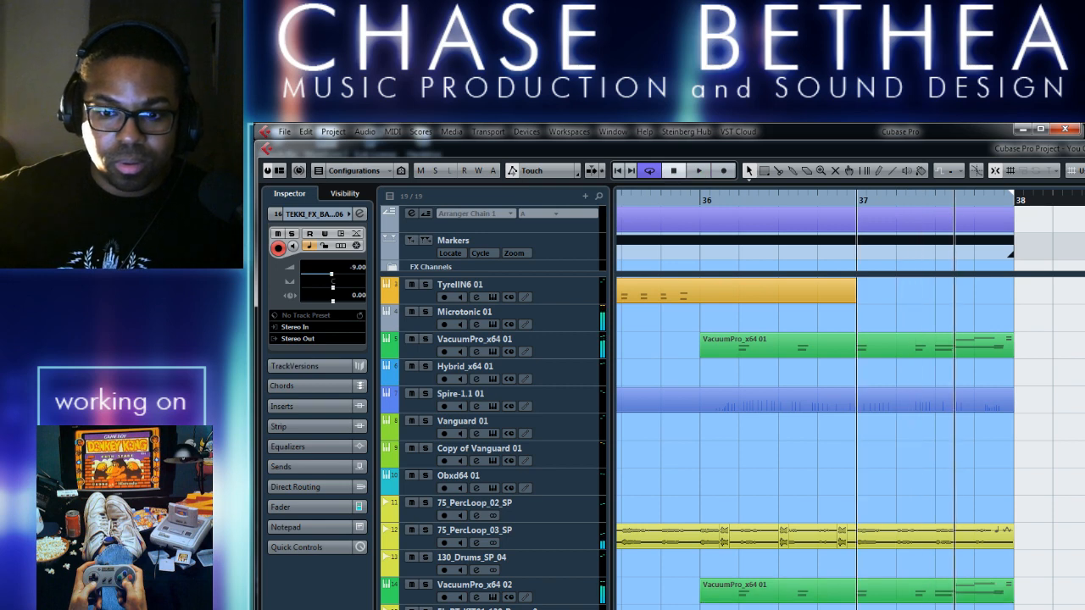
Replay the last bars of part C from just before bar 37, and stop playback
click(814, 202)
key(space)
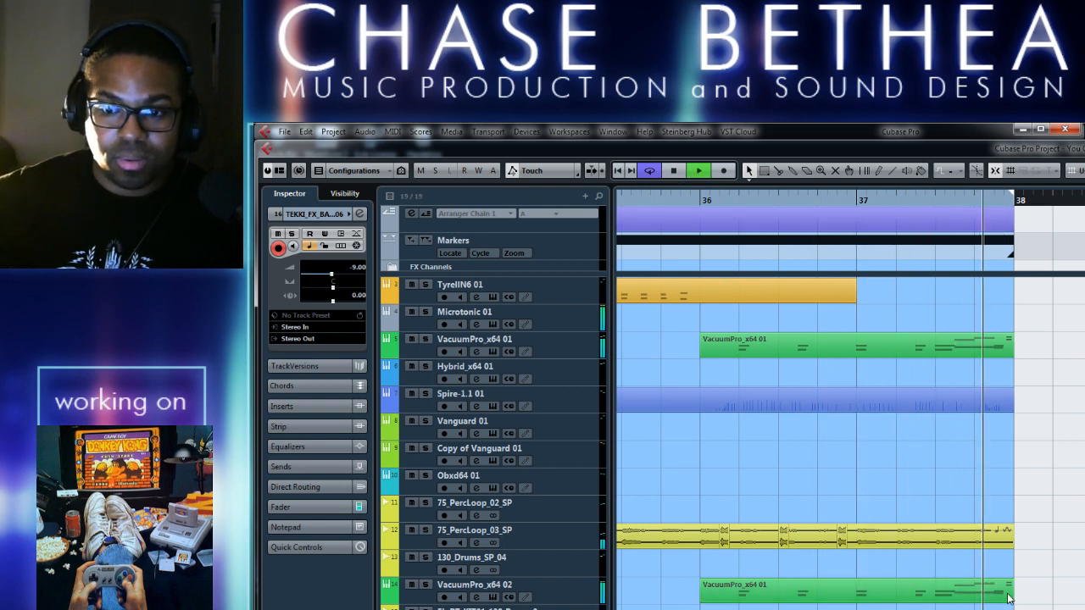
key(space)
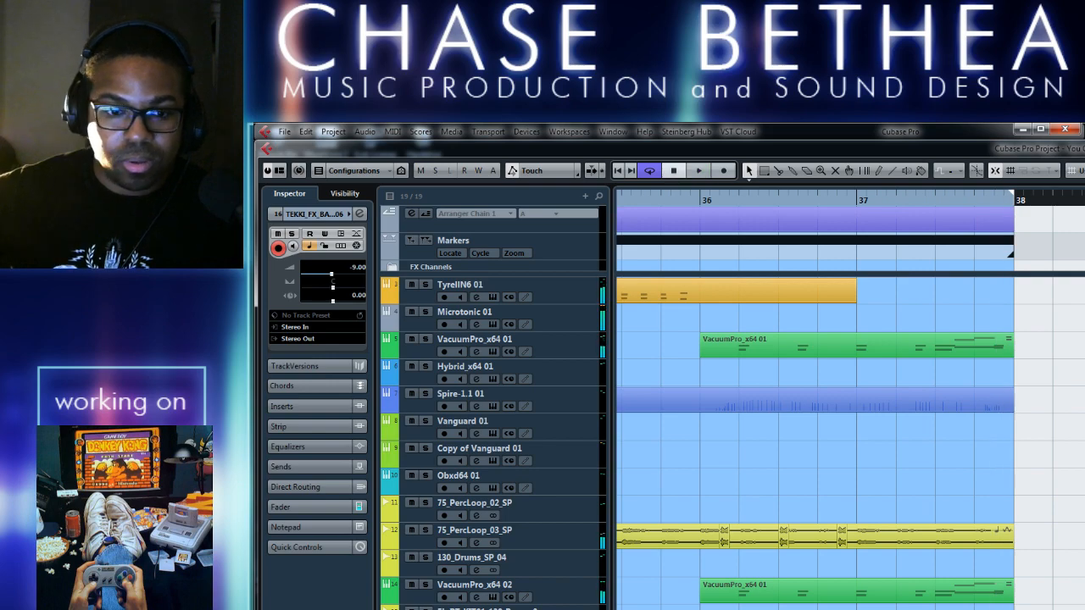
Insert the WOK PITCHD effect on the TEKKI_FX_BANK01_006 channel and close the plug-in and channel settings
click(359, 214)
click(422, 413)
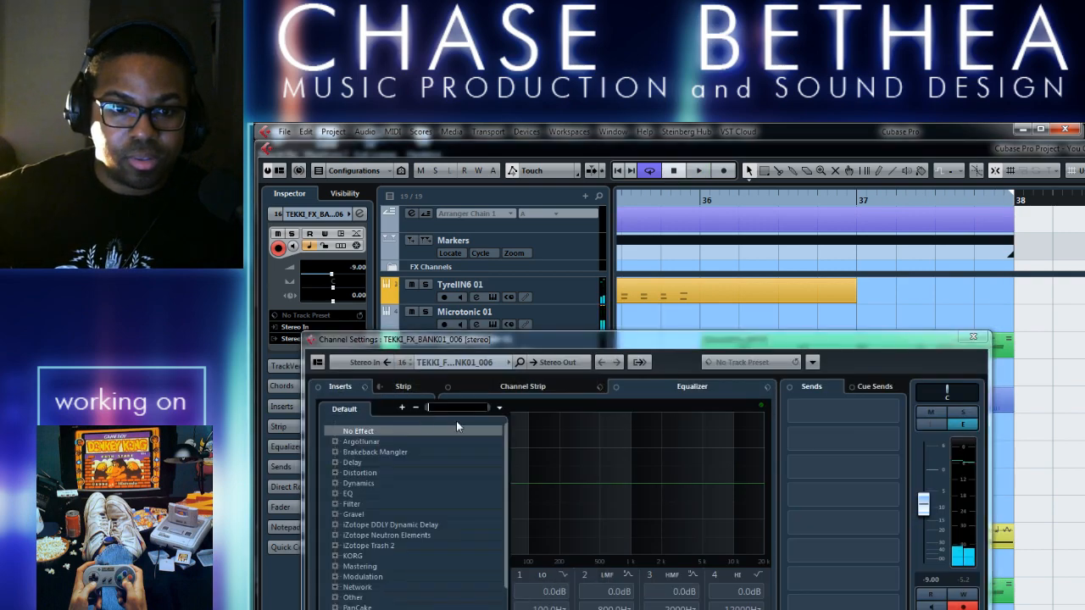
text(wok)
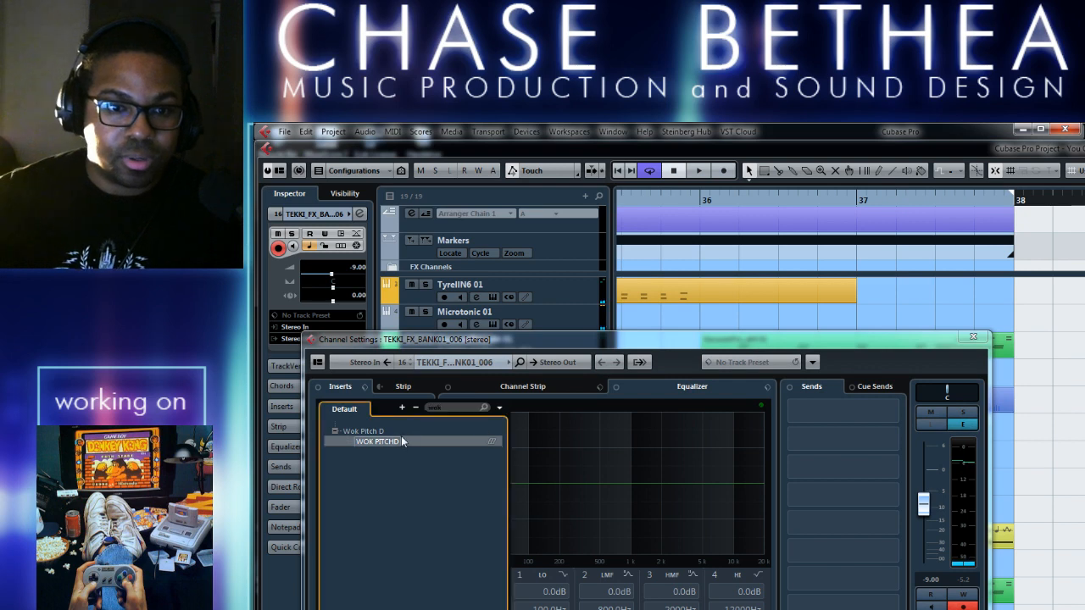
double_click(401, 438)
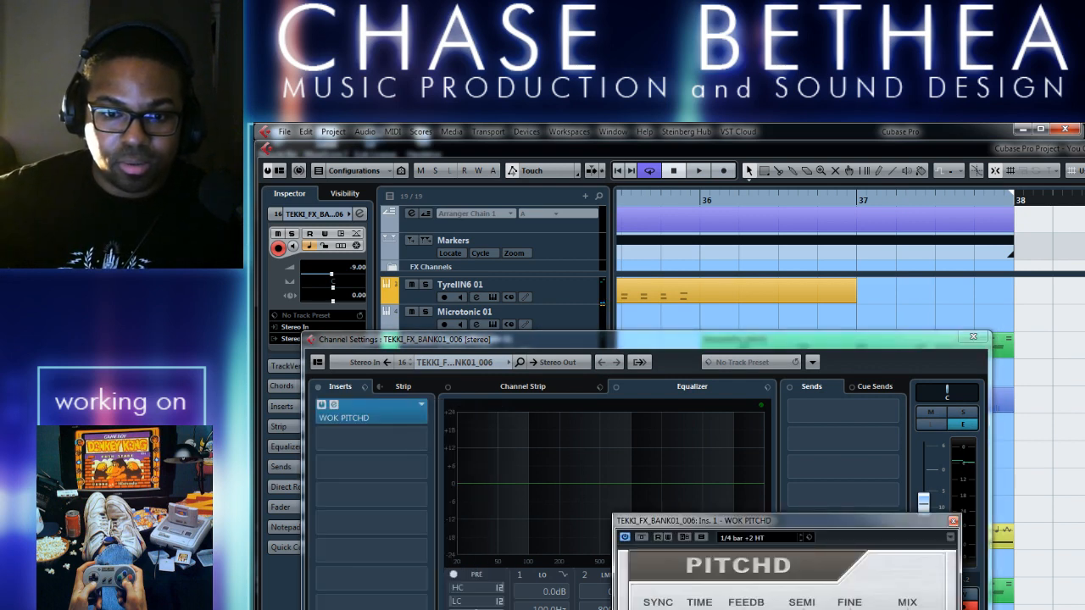
click(952, 519)
click(973, 337)
Play the end of part C from around bar 37 to check the sound with the PITCHD insert
click(825, 198)
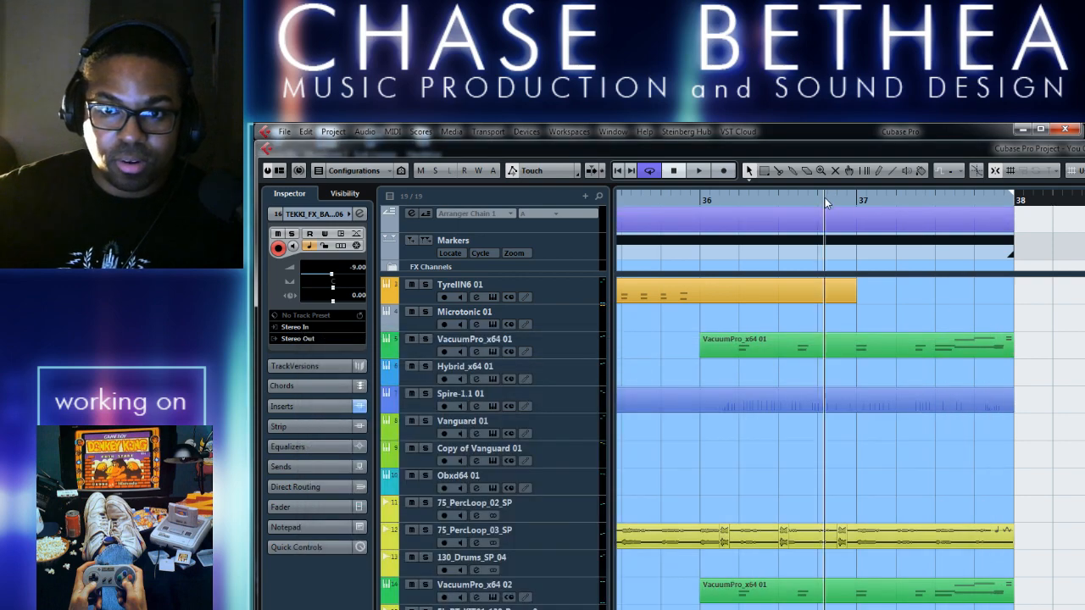
key(space)
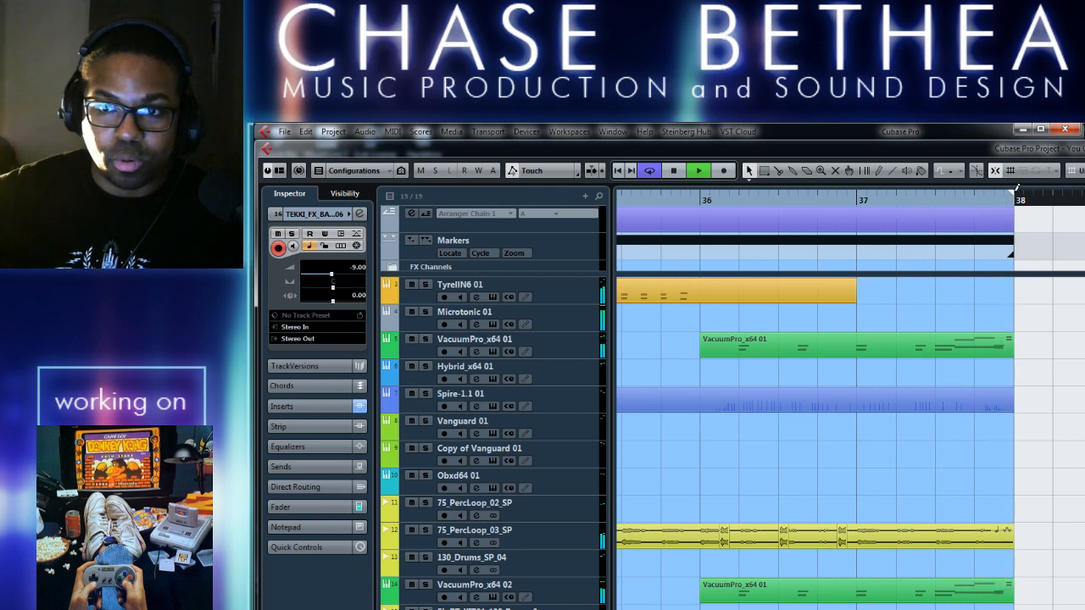
key(space)
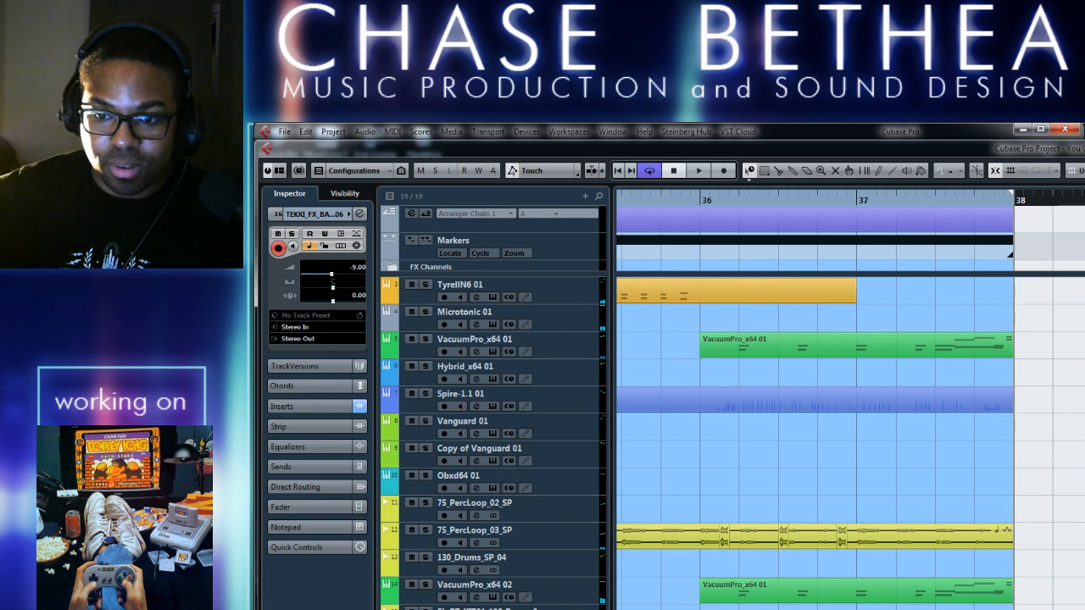
click(861, 200)
key(space)
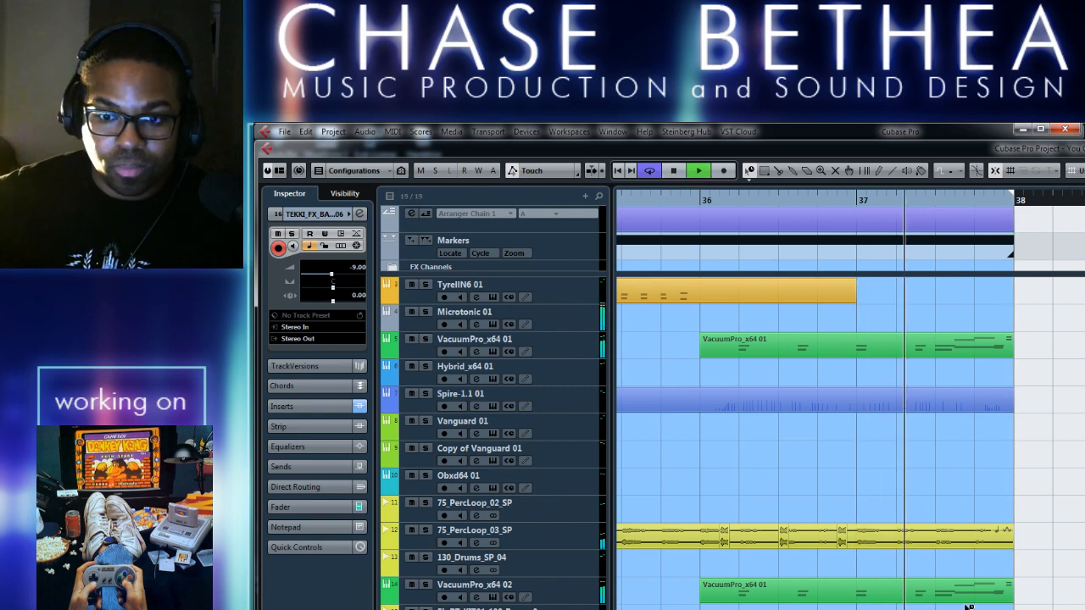
key(space)
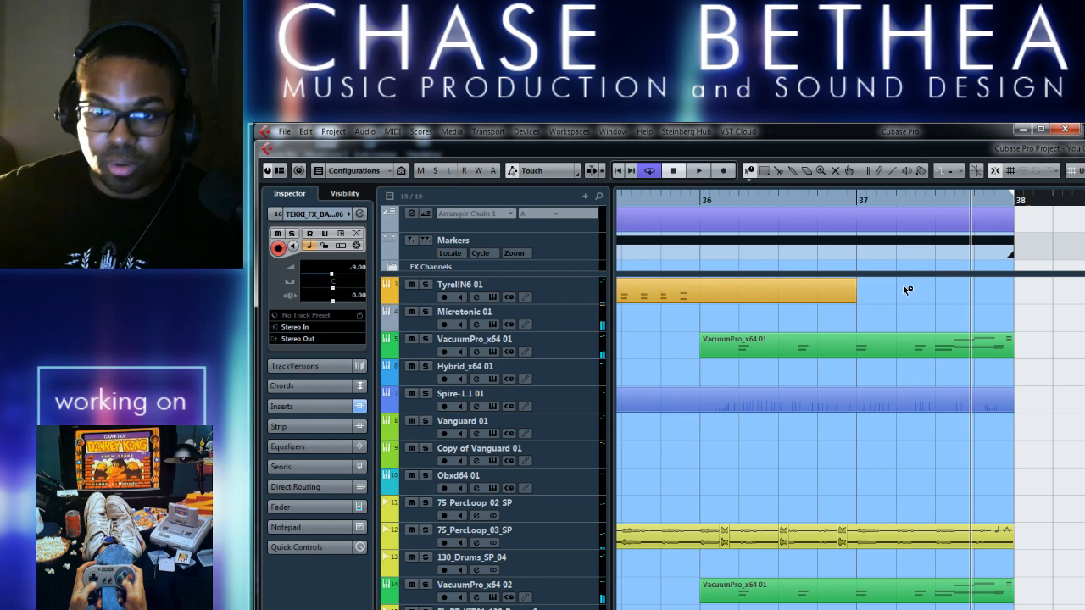
Set the TEKKI_FX_BANK01_006 track's volume to -7 dB and replay the end of part C from bar 37
click(861, 200)
key(space)
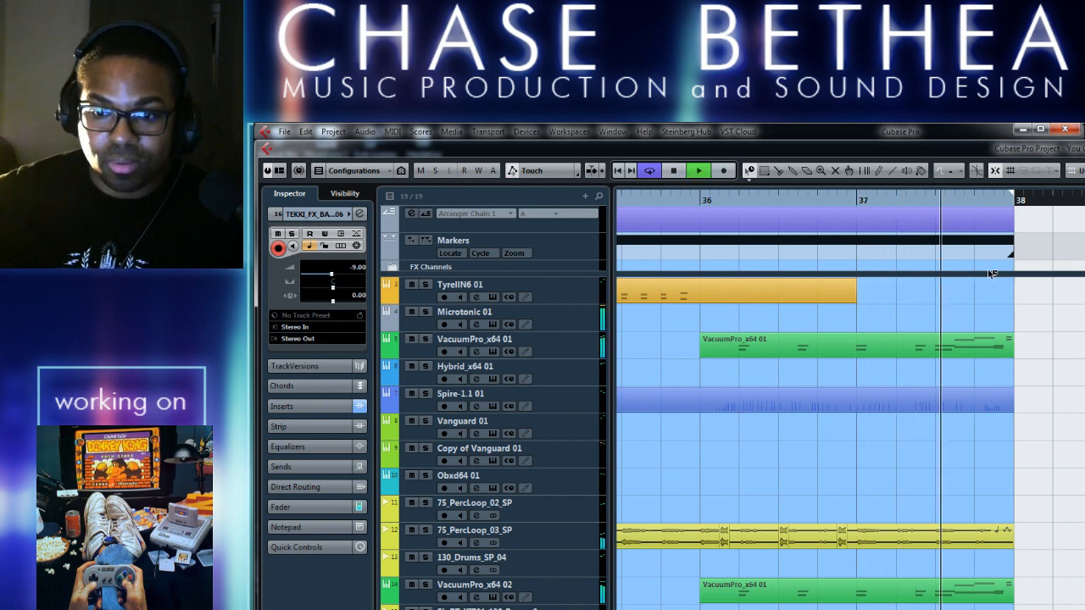
key(space)
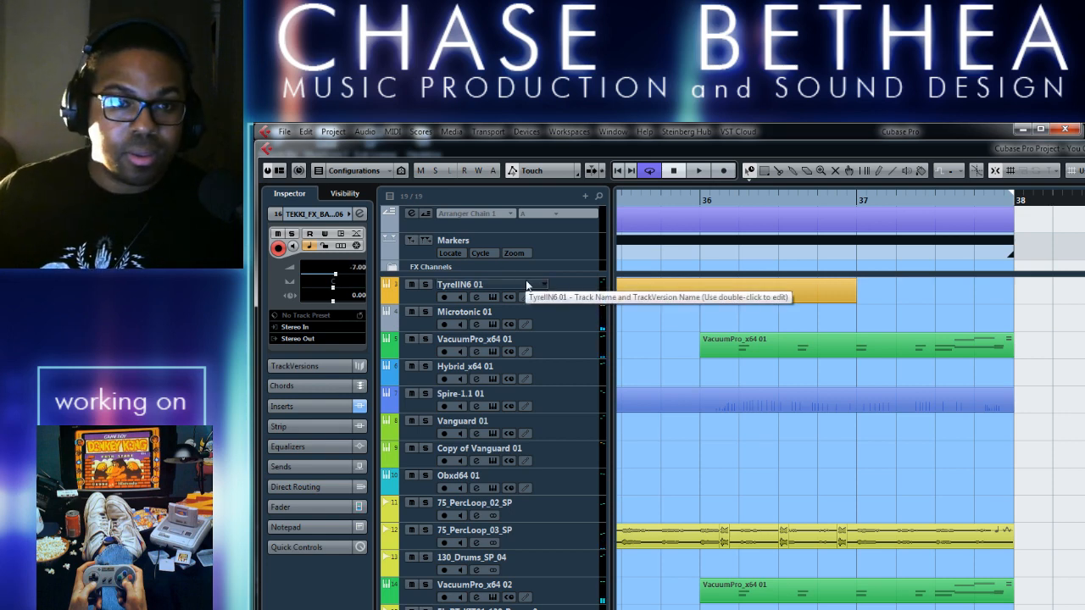
click(863, 201)
key(space)
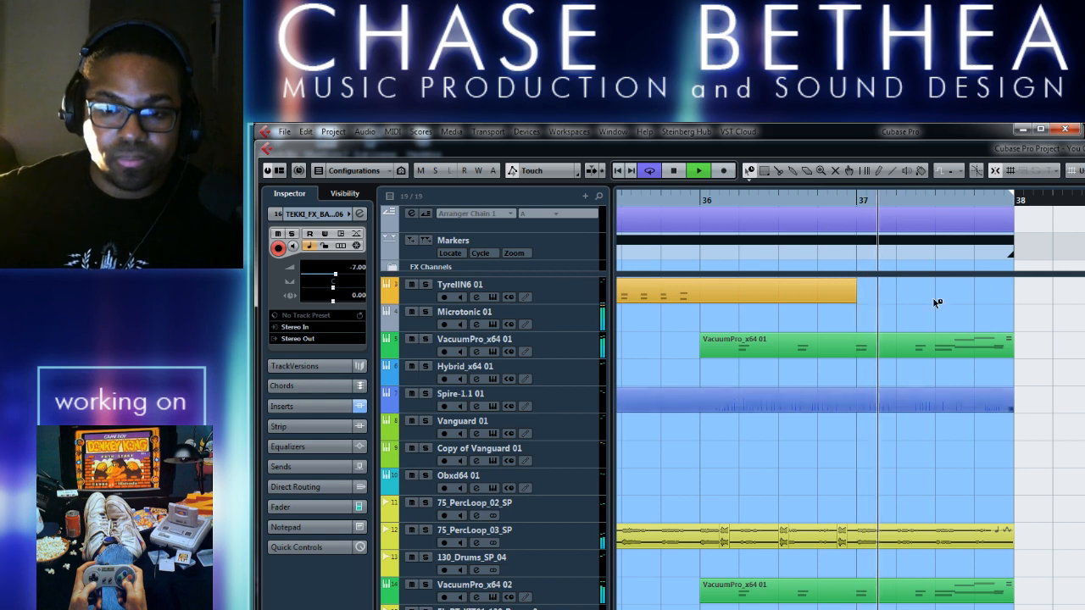
key(space)
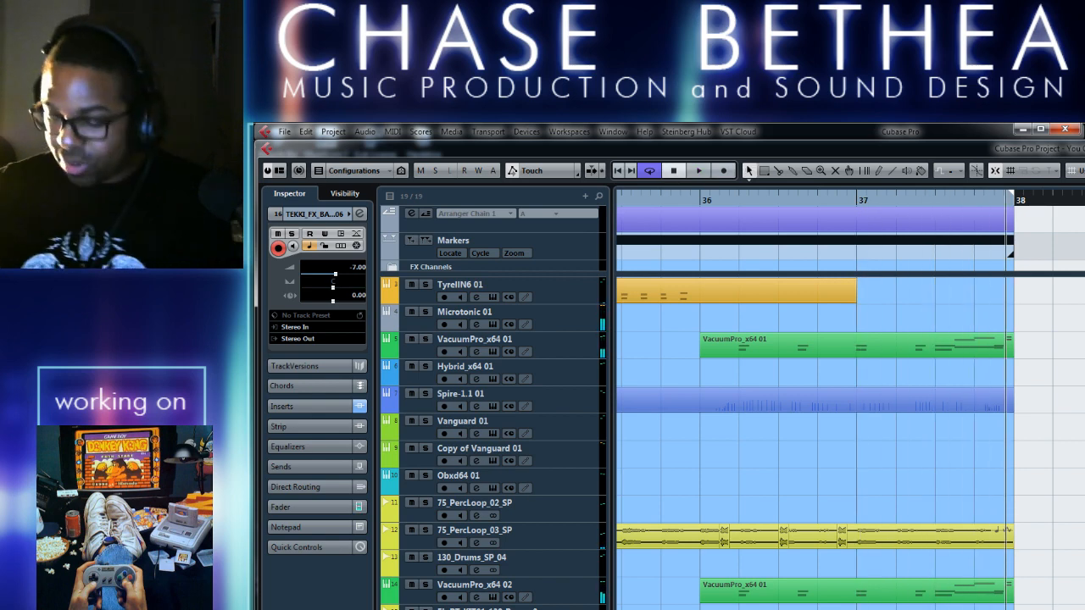
Undo adding the TEKKI_FX_BANK01_006 track and audition samples 007, 008, 010 and 011 of pearls FX bank01 in the MediaBay
key(ctrl+z)
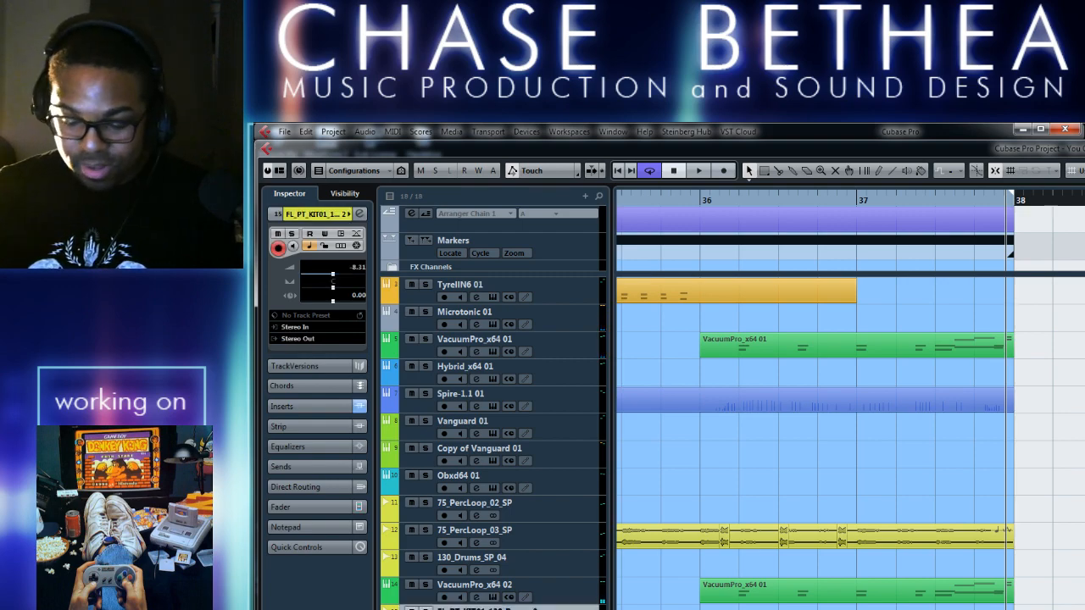
key(F5)
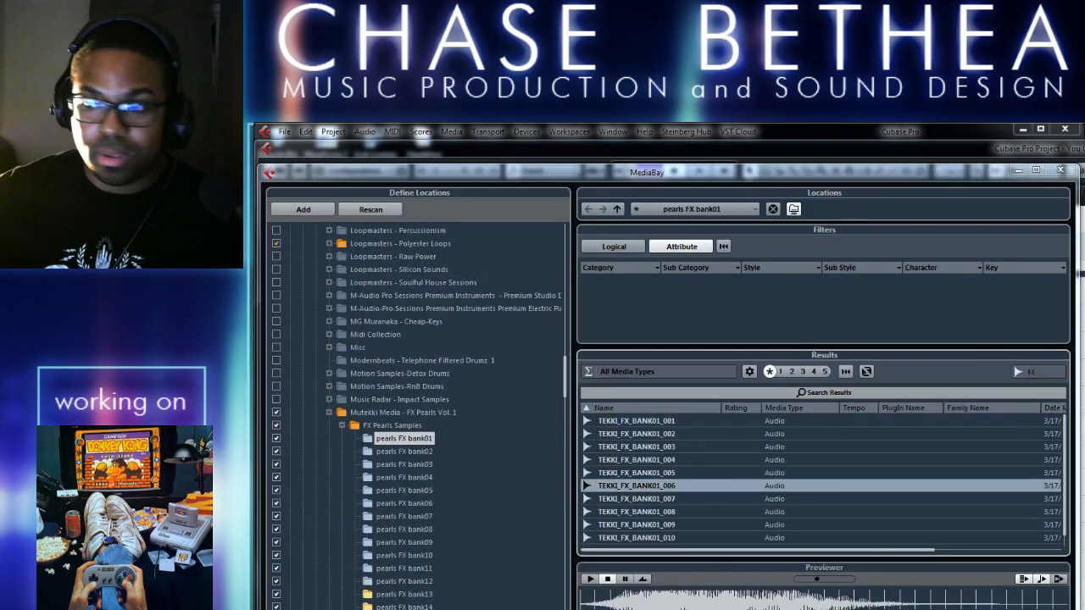
click(660, 499)
click(668, 512)
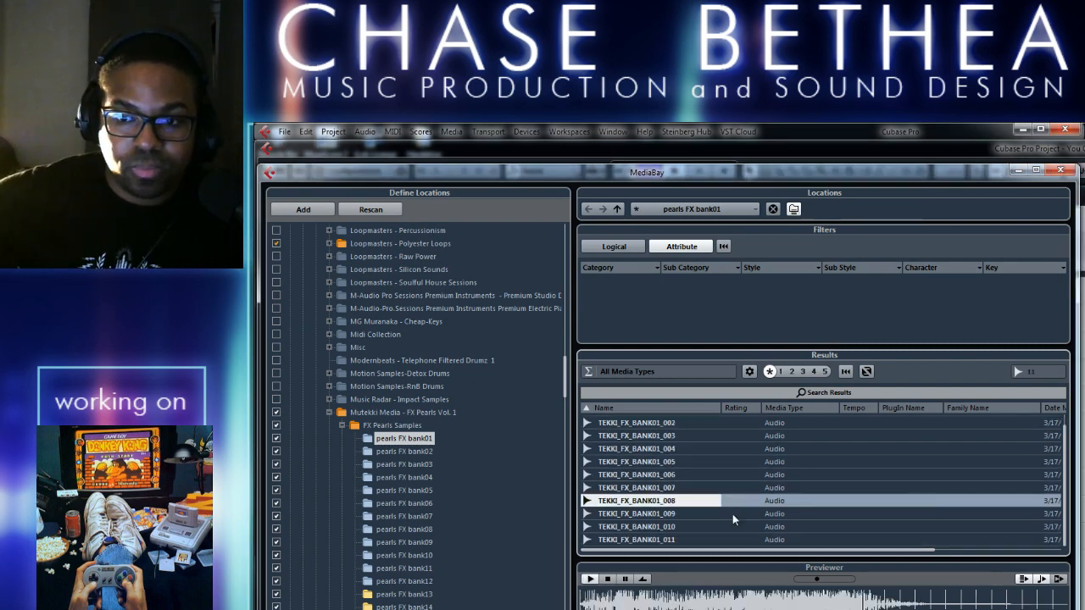
scroll(678, 514, down, 1)
click(661, 527)
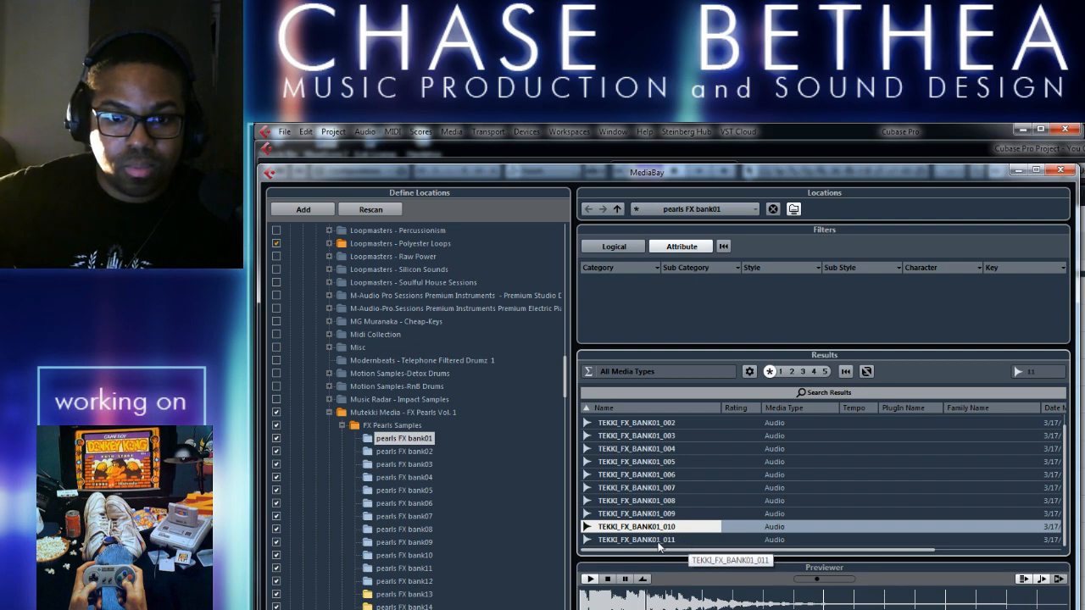
click(666, 540)
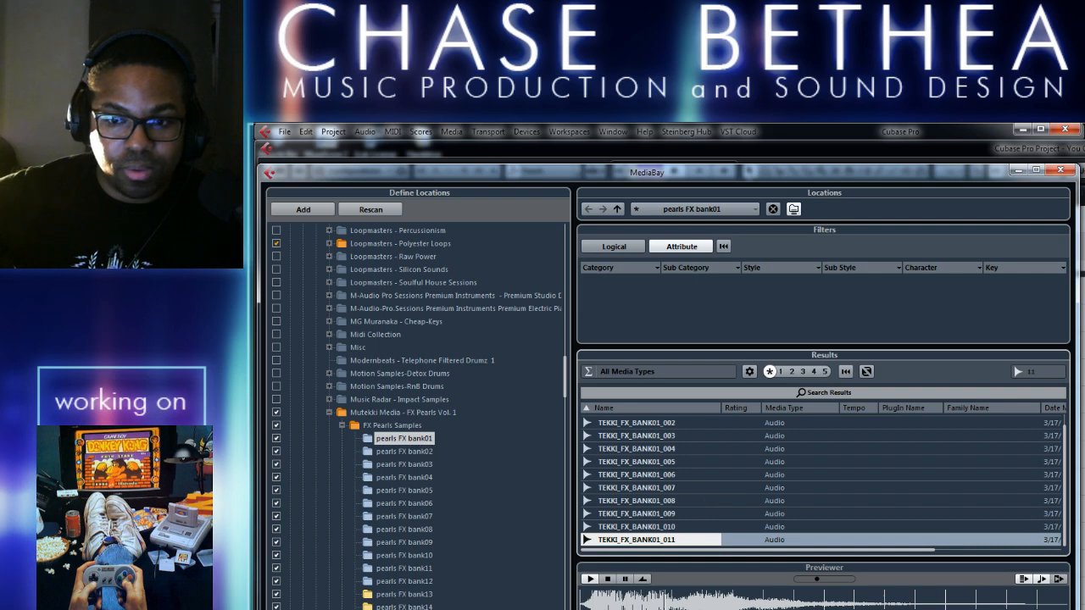
Audition samples 002 and 005 of pearls FX bank02 in the MediaBay with the preview volume raised
click(415, 455)
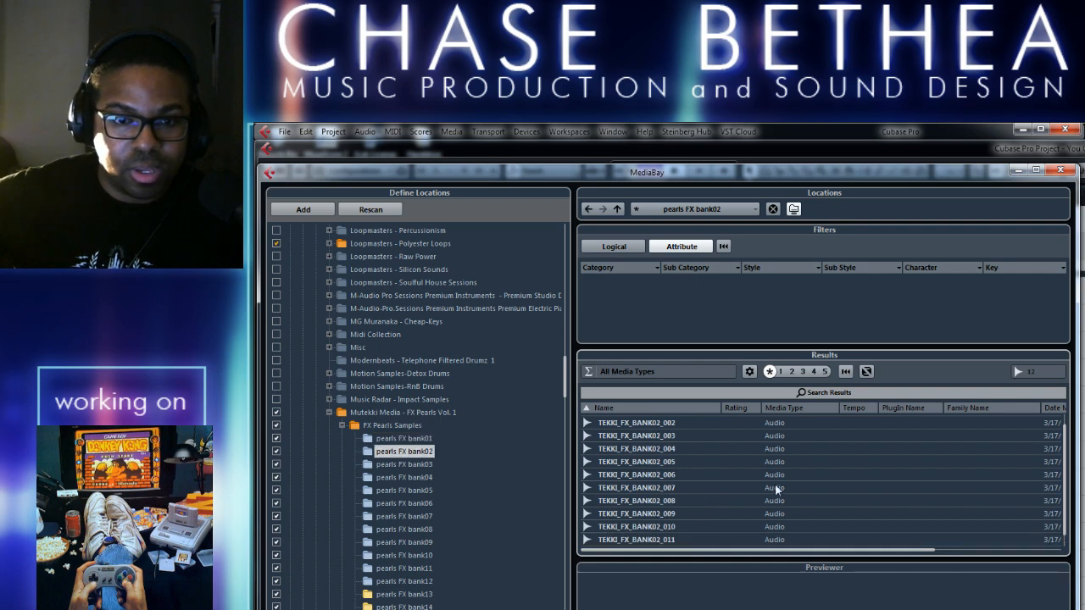
click(671, 425)
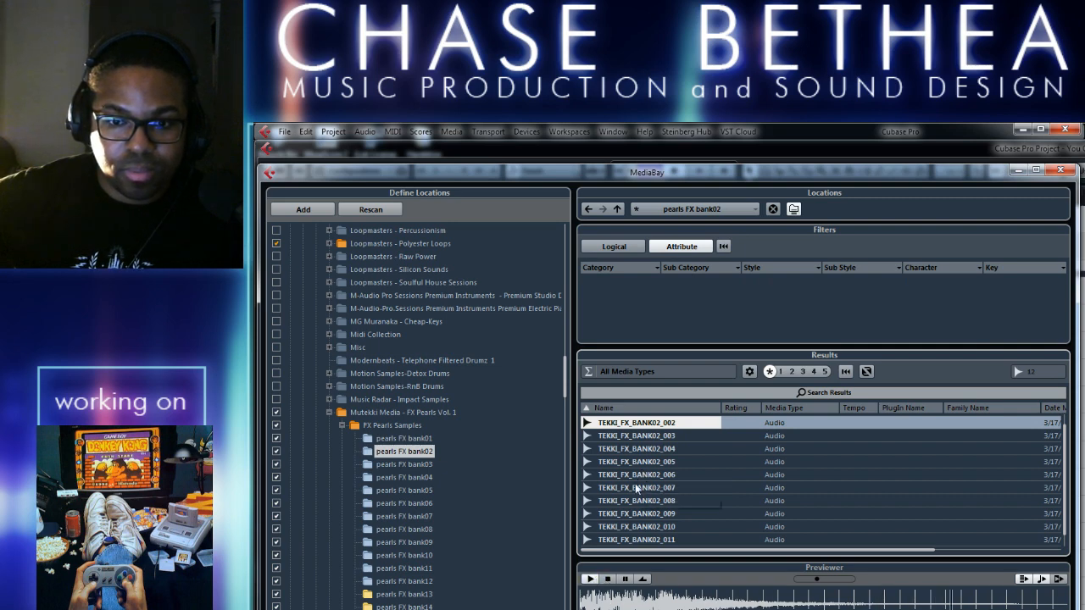
click(668, 463)
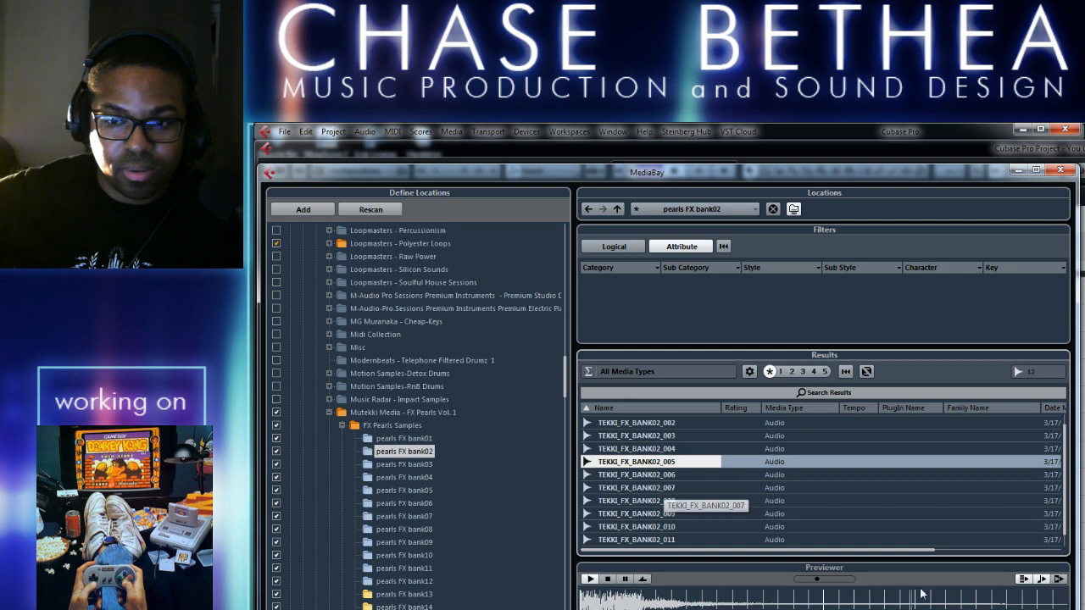
drag(817, 580, 835, 582)
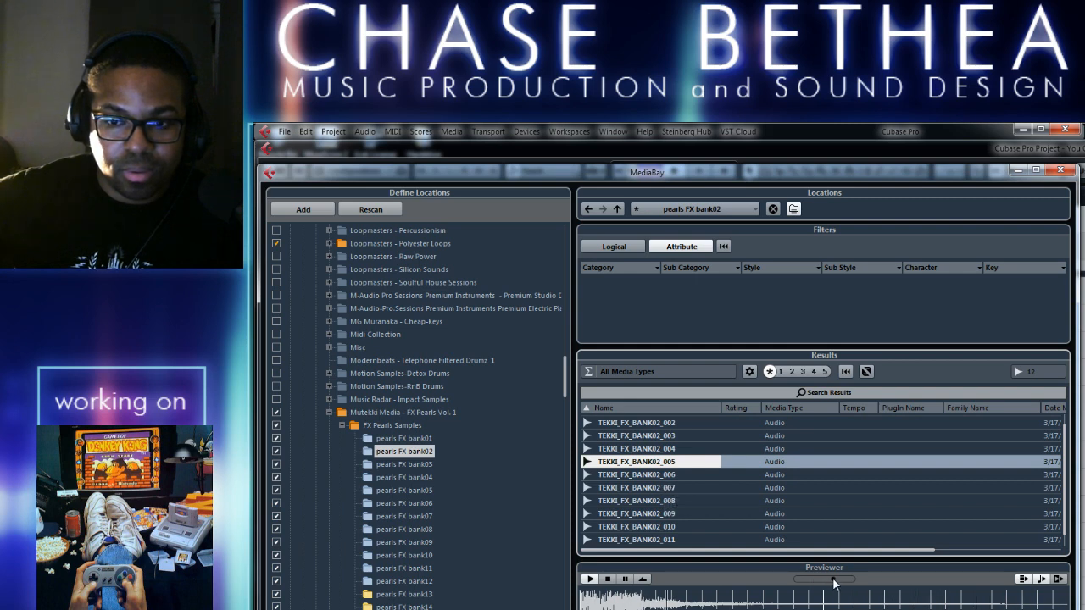
click(1041, 582)
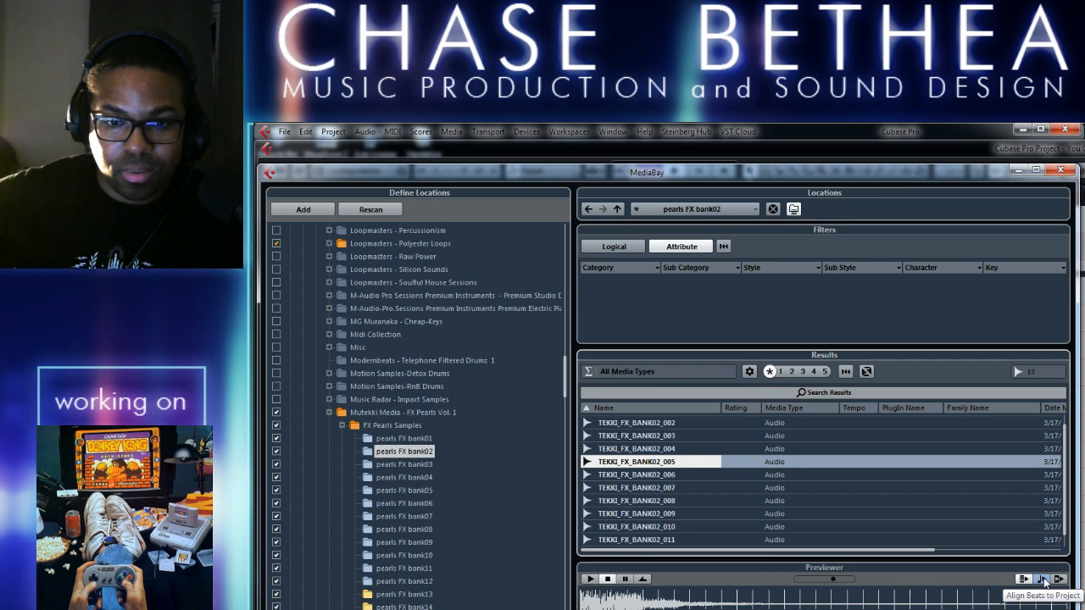
click(591, 580)
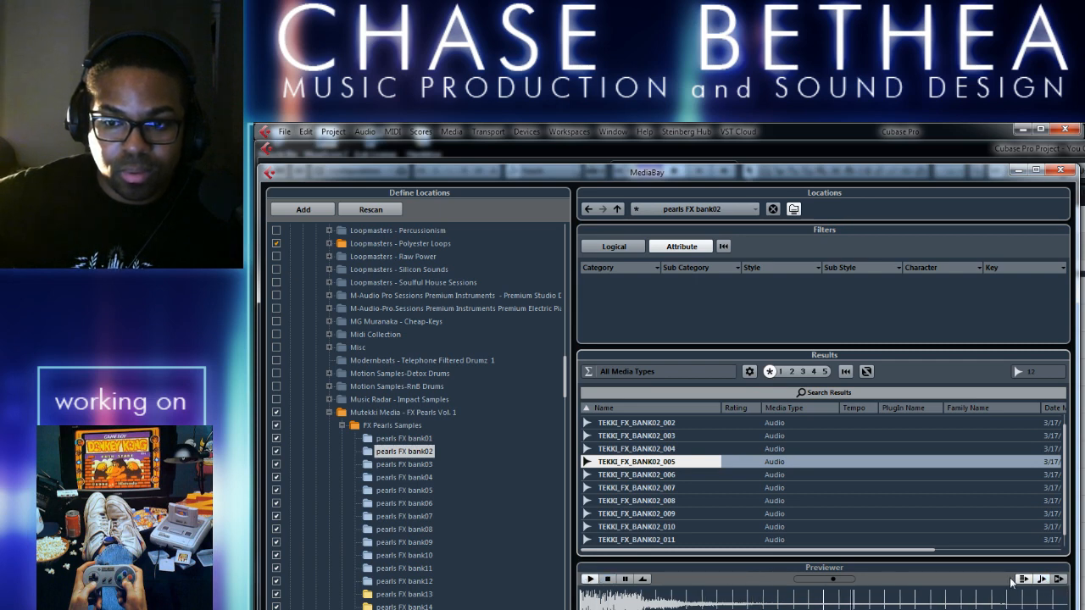
Audition samples 006, 007, 008 and 009 of pearls FX bank02, comparing neighbouring ones
click(661, 487)
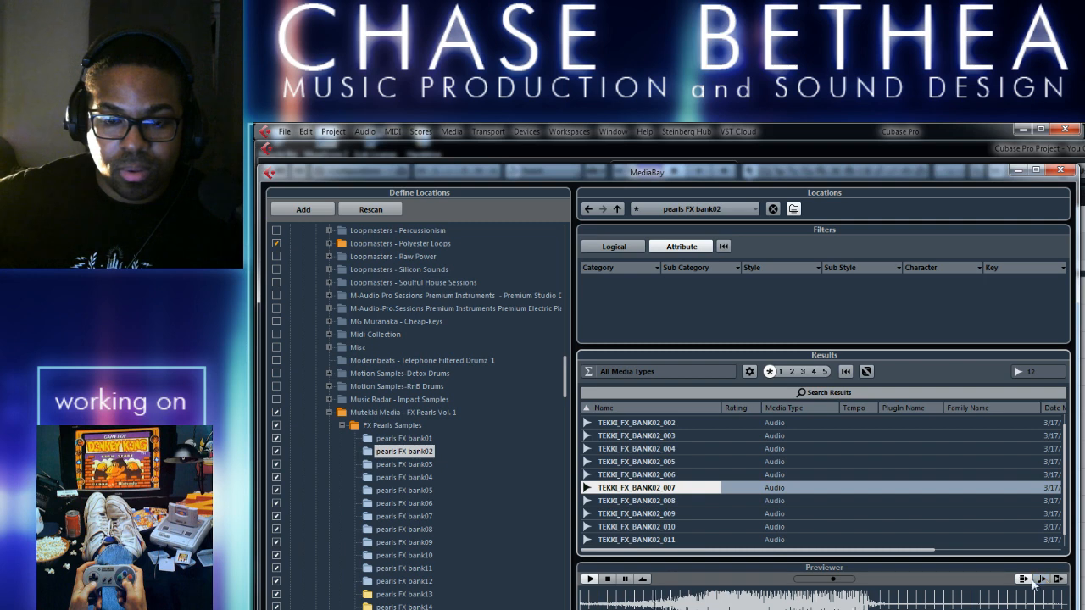
click(663, 512)
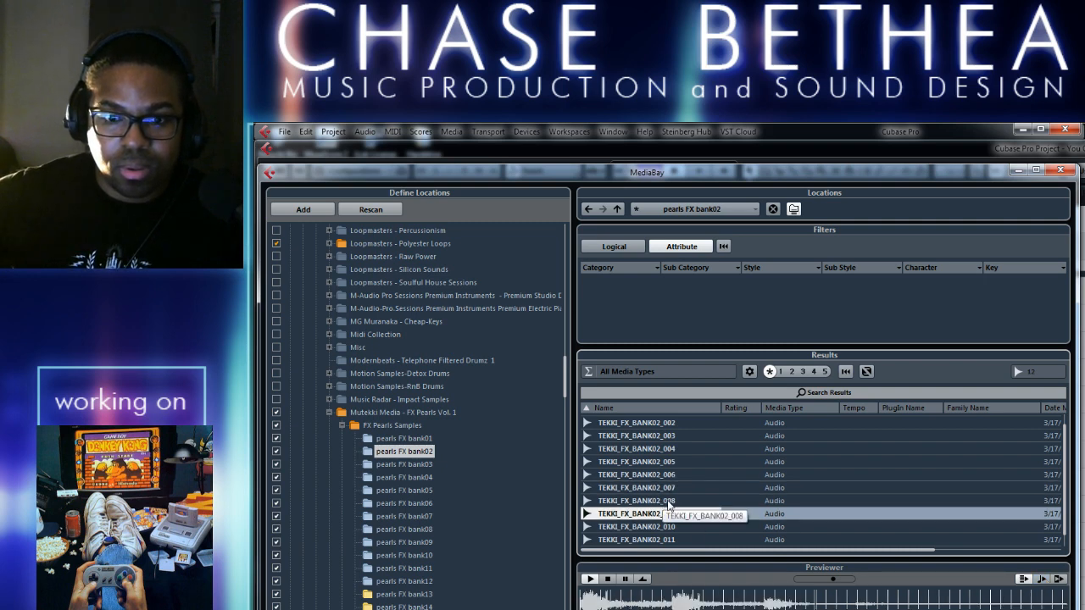
click(668, 503)
key(Up)
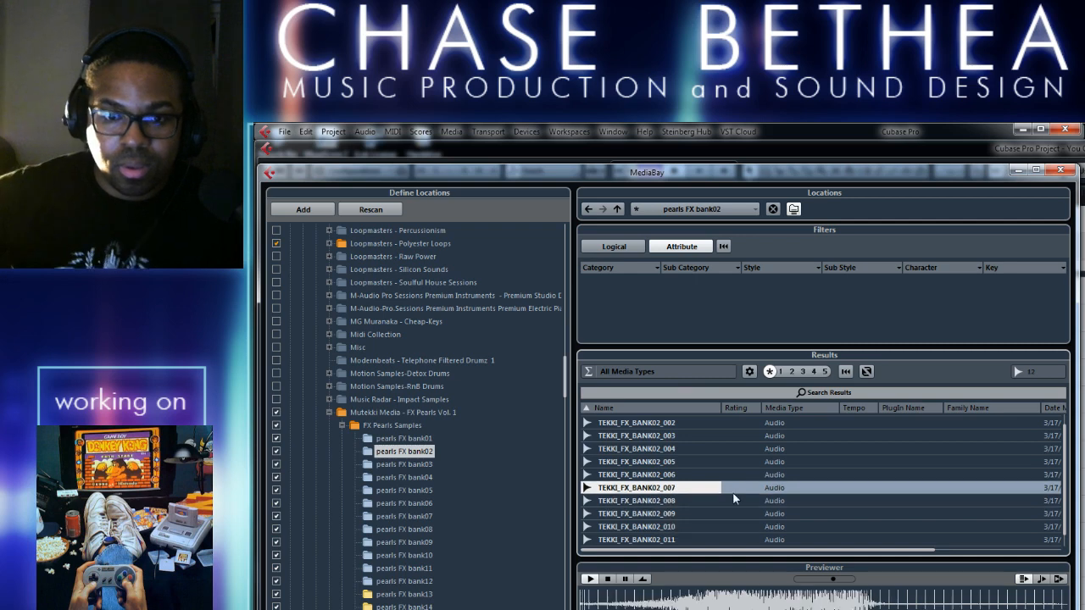
key(Down)
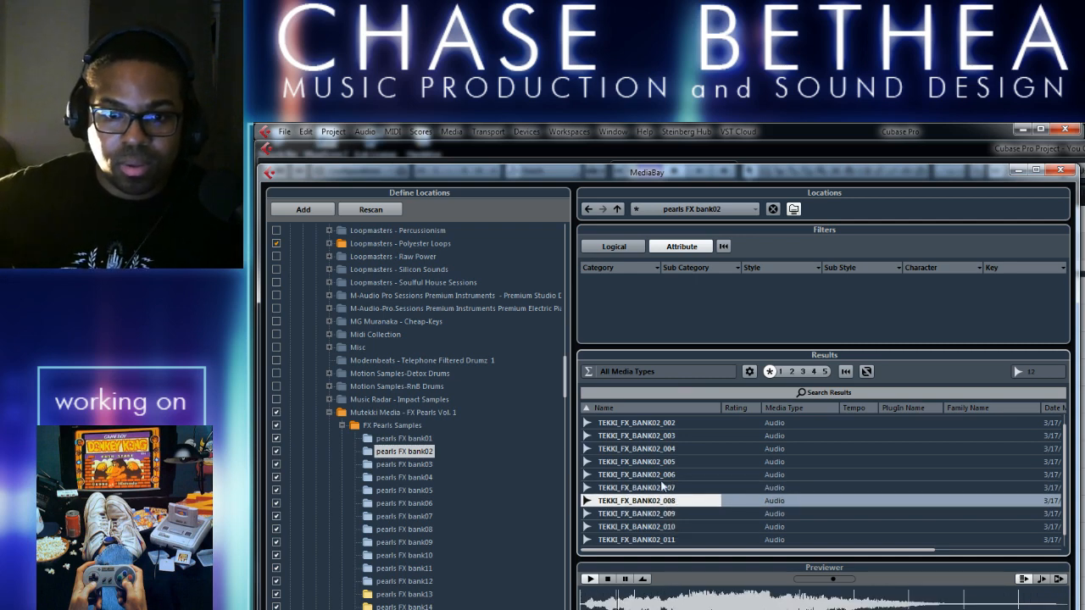
click(677, 478)
click(672, 507)
click(678, 513)
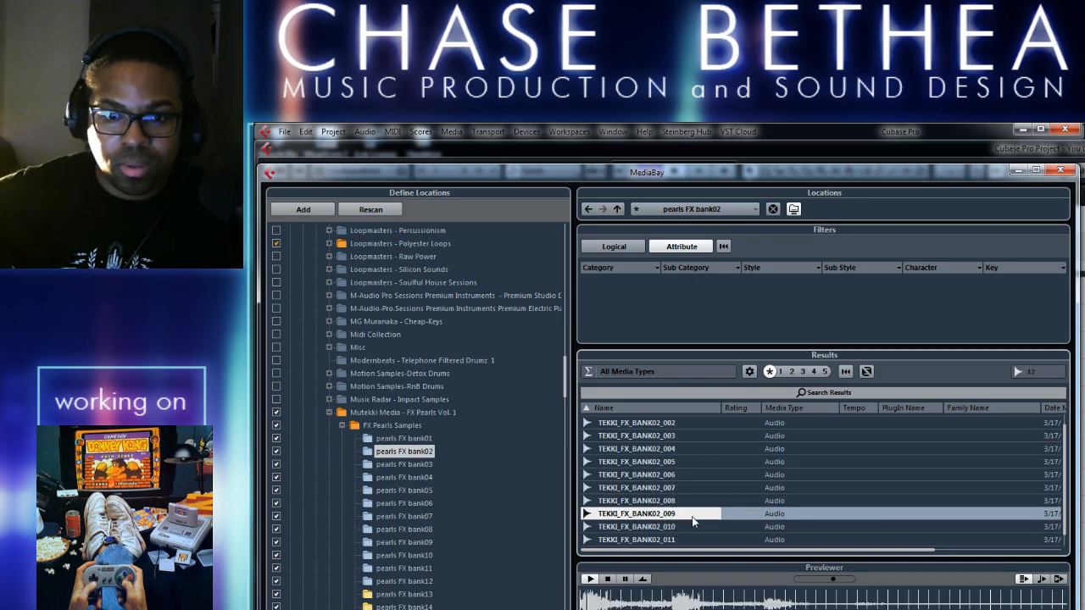
Insert TEKKI_FX_BANK02_009 into the project at the left locator with the offered import options and close the MediaBay
right_click(674, 515)
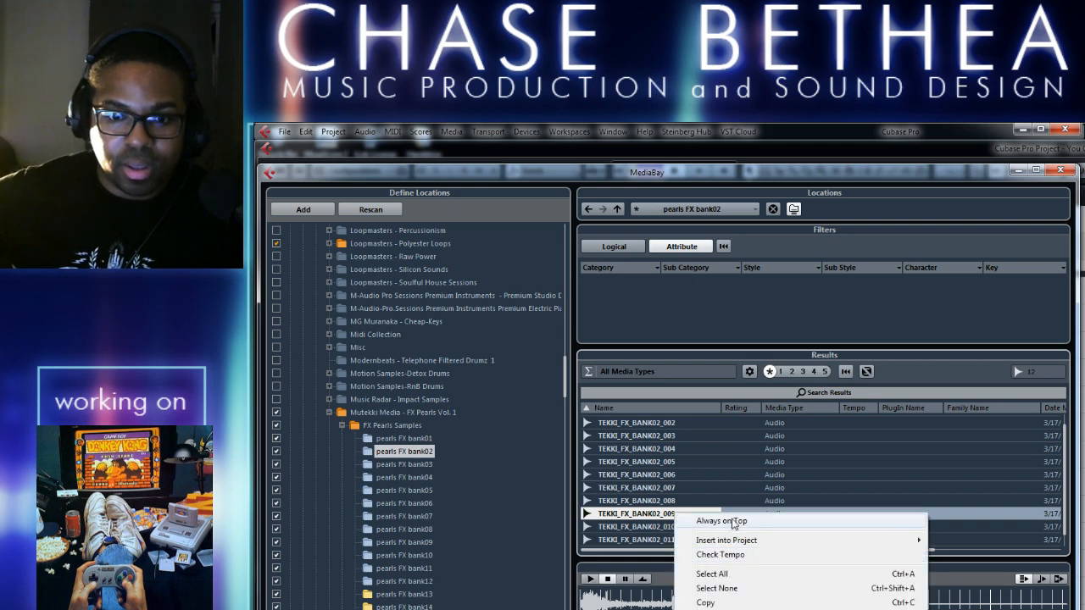
mouse_move(741, 542)
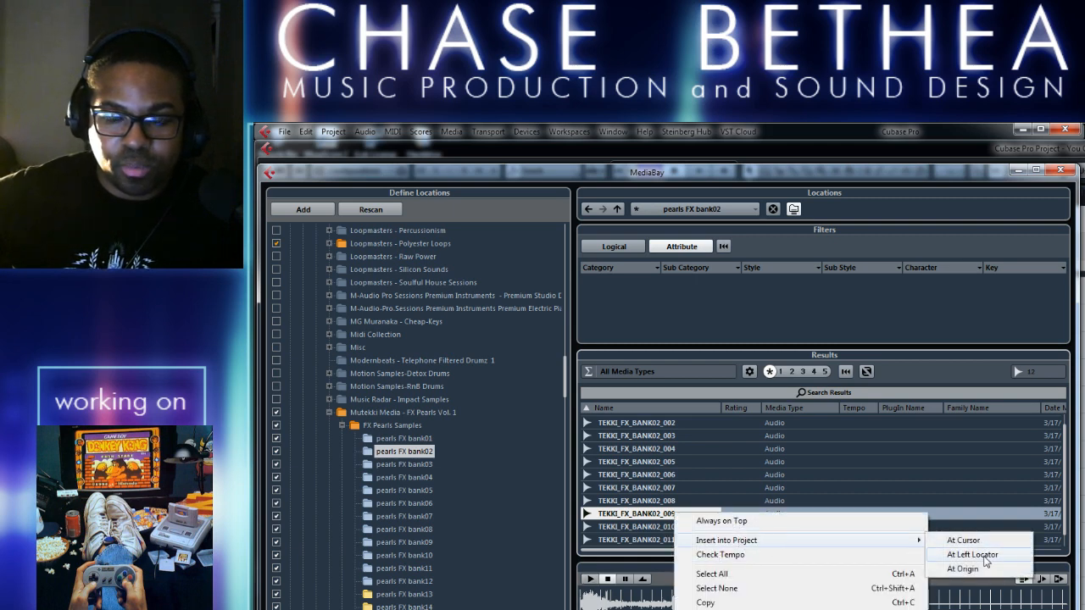
click(981, 562)
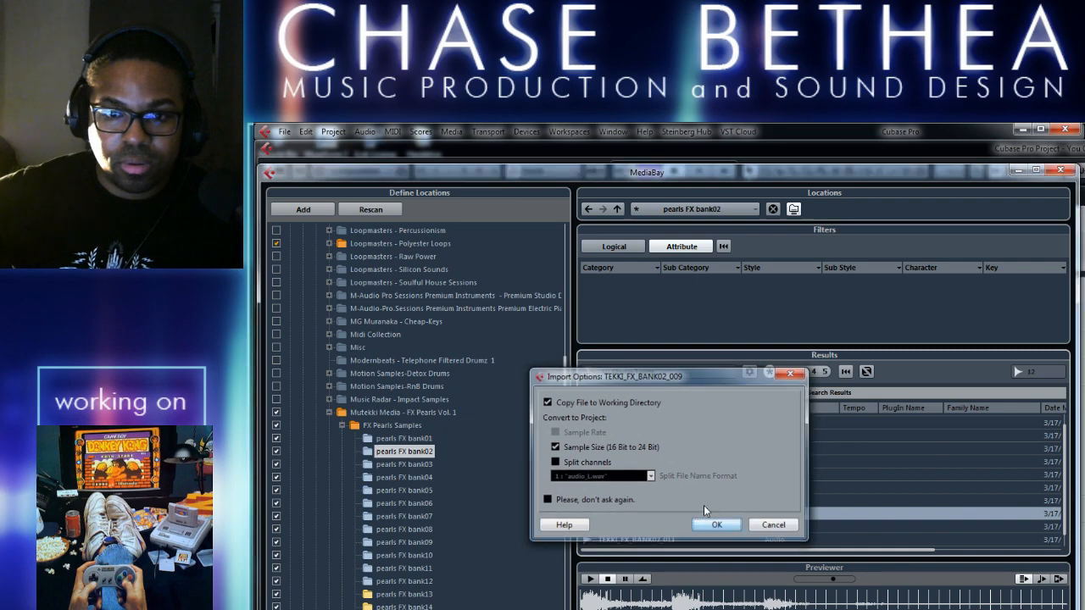
key(Return)
click(1060, 171)
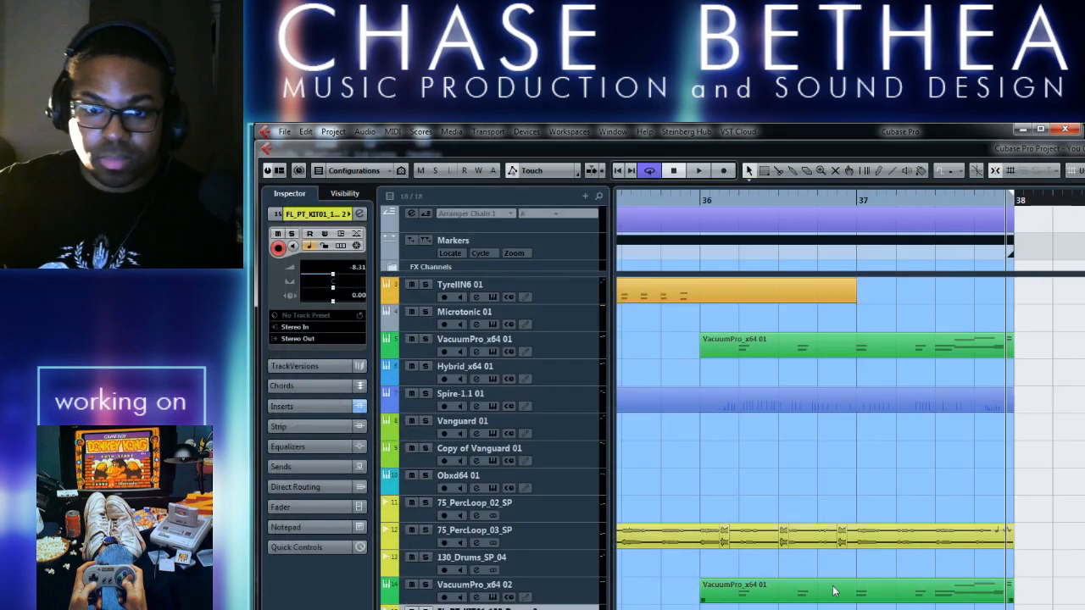
Examine the arrangement from part A through F and the surroundings of part C on all tracks
key(g)
key(g)
key(g)
key(g)
key(g)
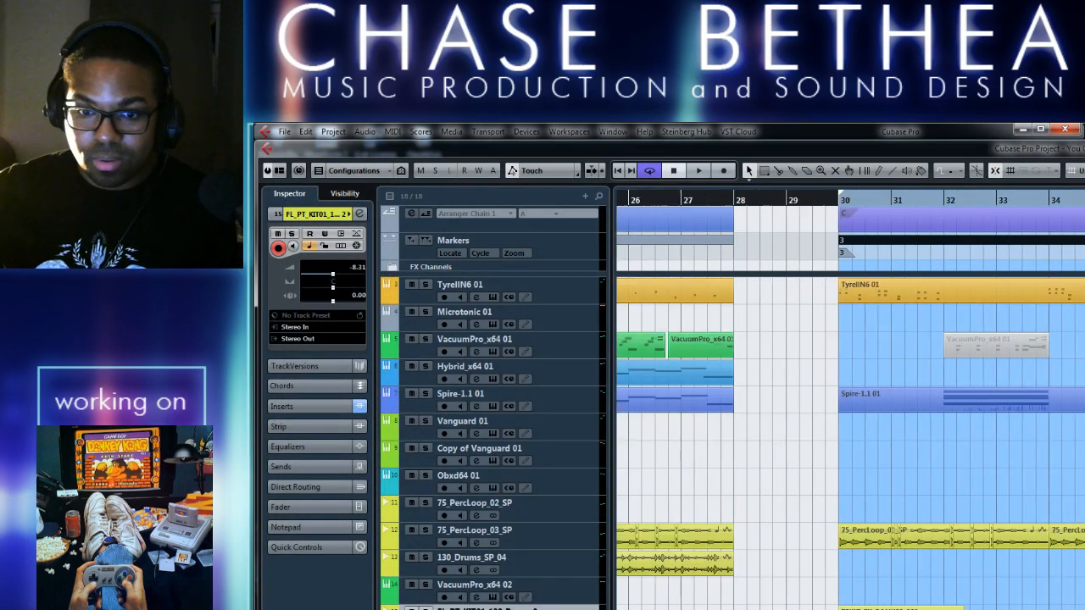
key(g)
key(g)
key(g)
key(g)
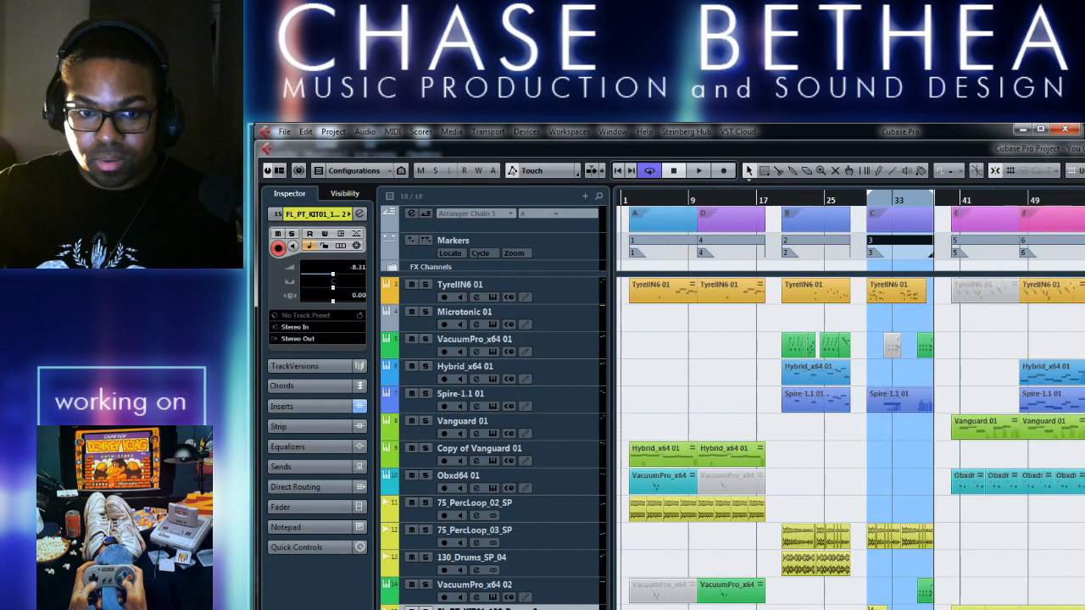
key(h)
key(h)
key(h)
key(h)
key(h)
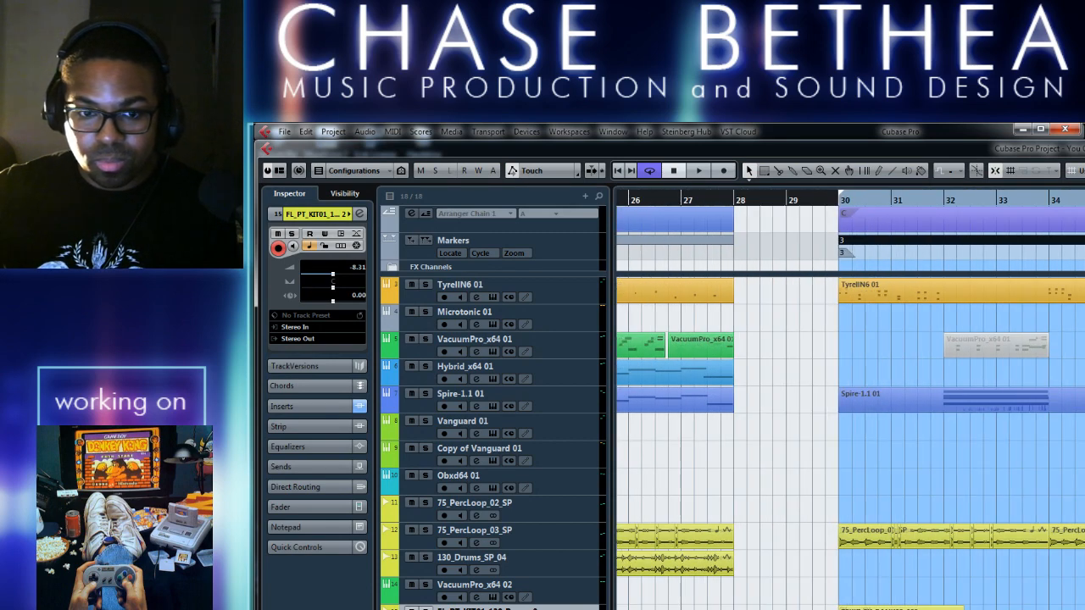
key(g)
key(g)
key(g)
key(g)
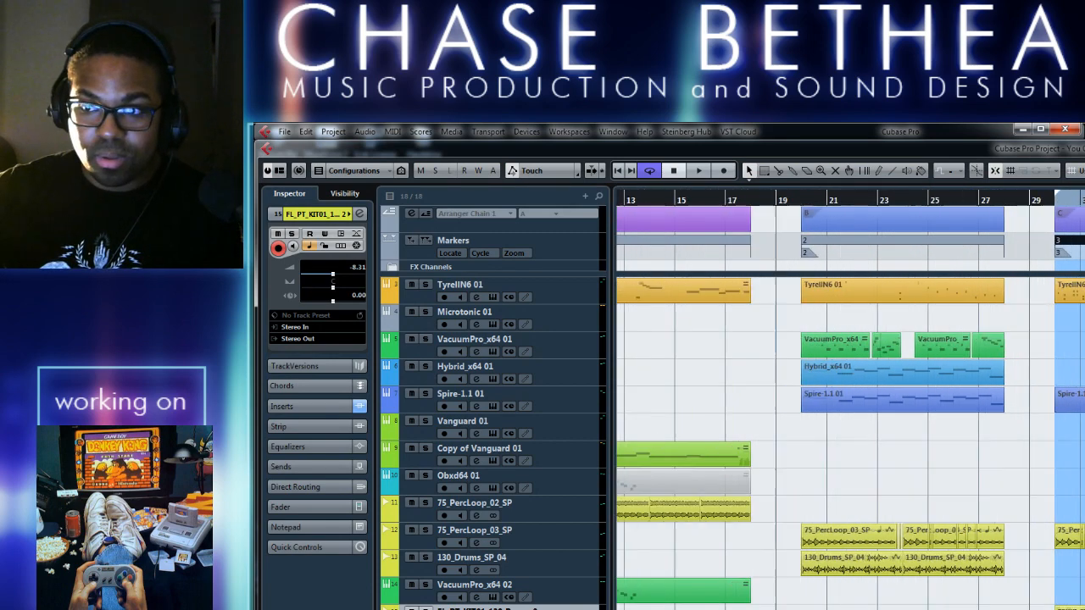
key(g)
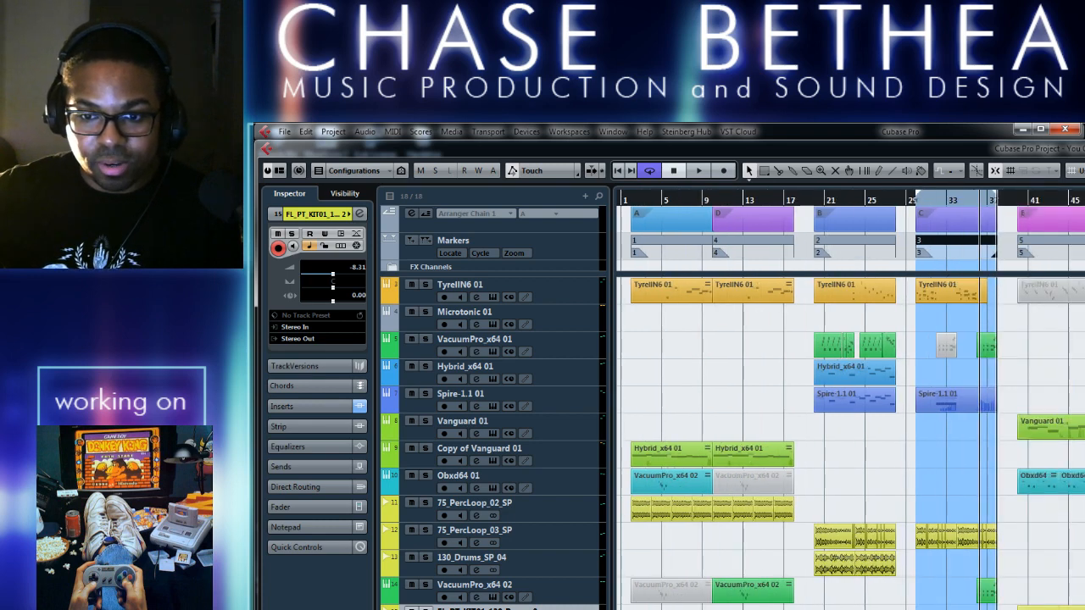
Play part C briefly from just before bar 36 and select the Audio 01 track
drag(980, 208, 915, 567)
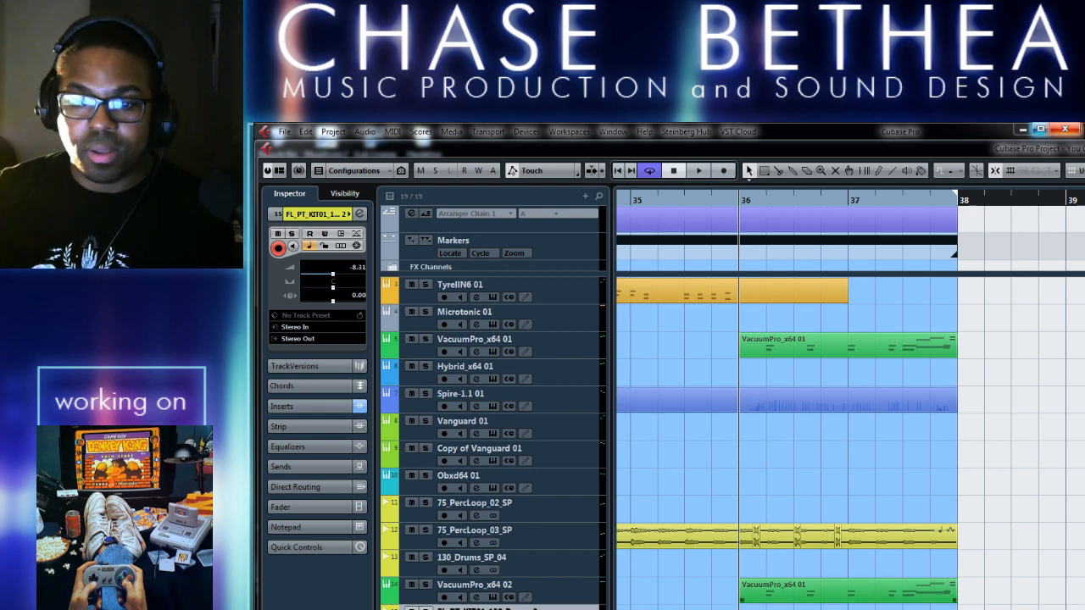
click(711, 203)
key(space)
key(space)
key(Down)
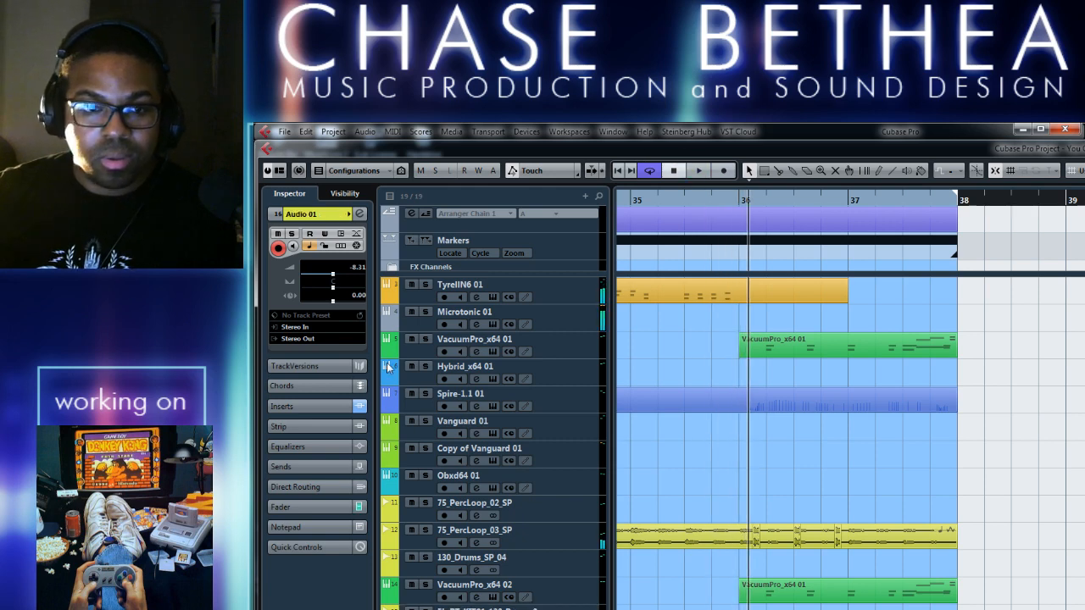
Replay the end of part C from the middle of bar 35 and again from around bar 37
click(686, 200)
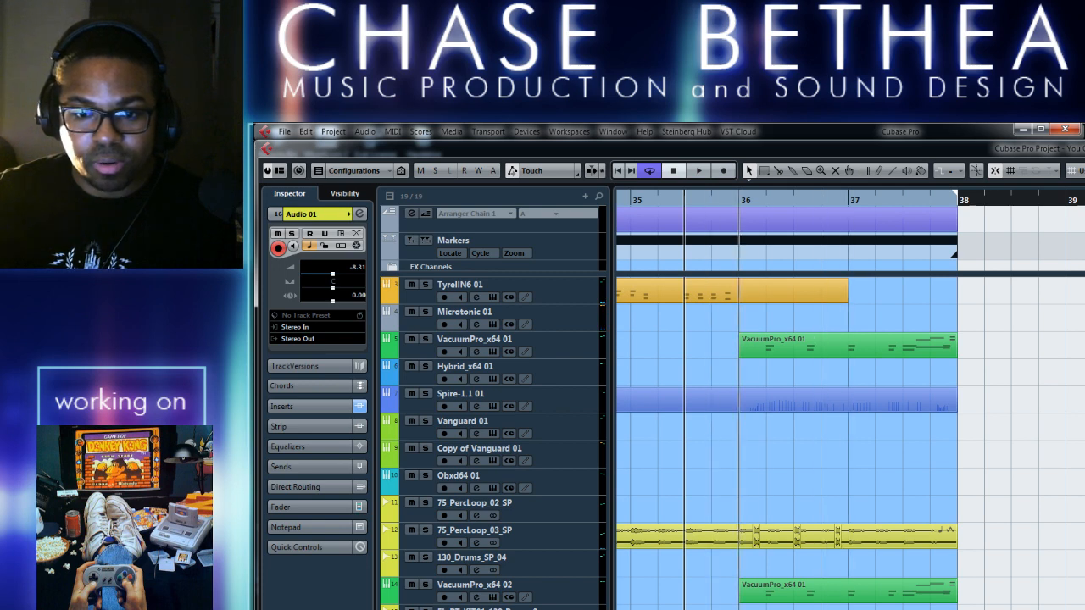
key(space)
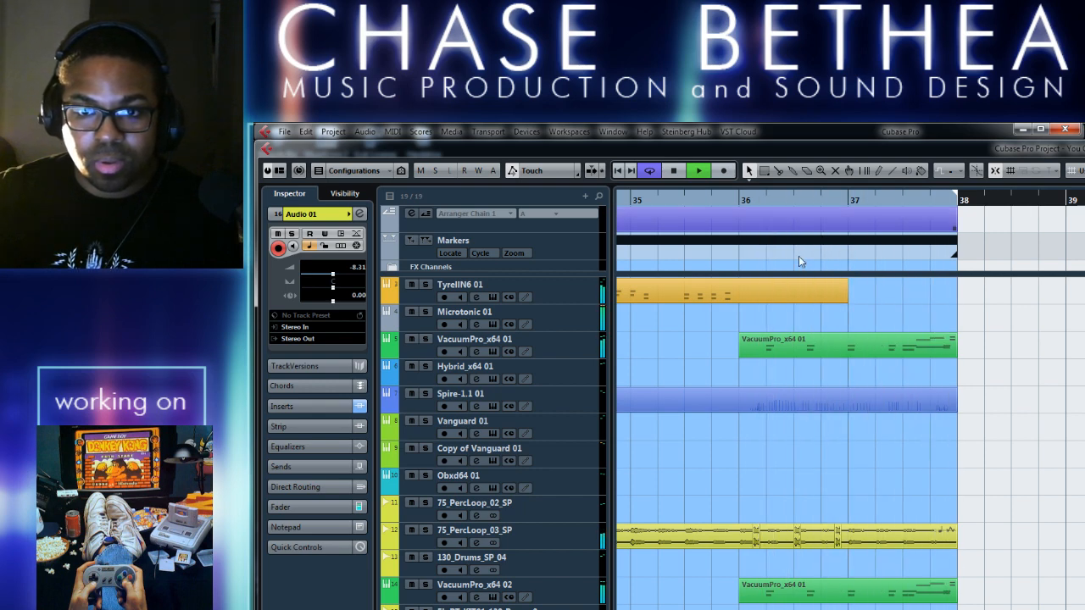
click(796, 204)
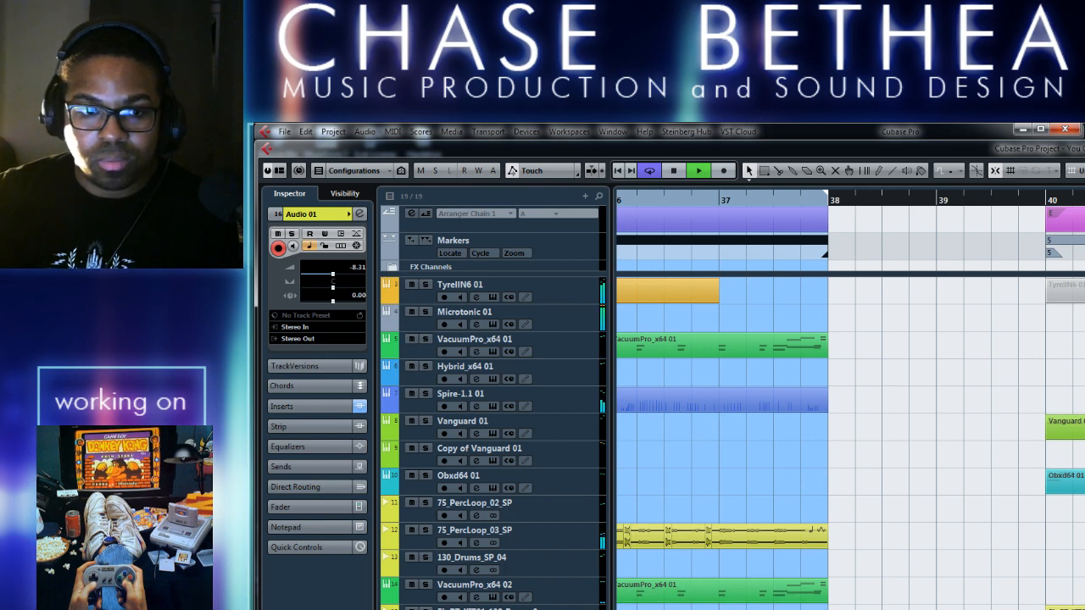
click(719, 204)
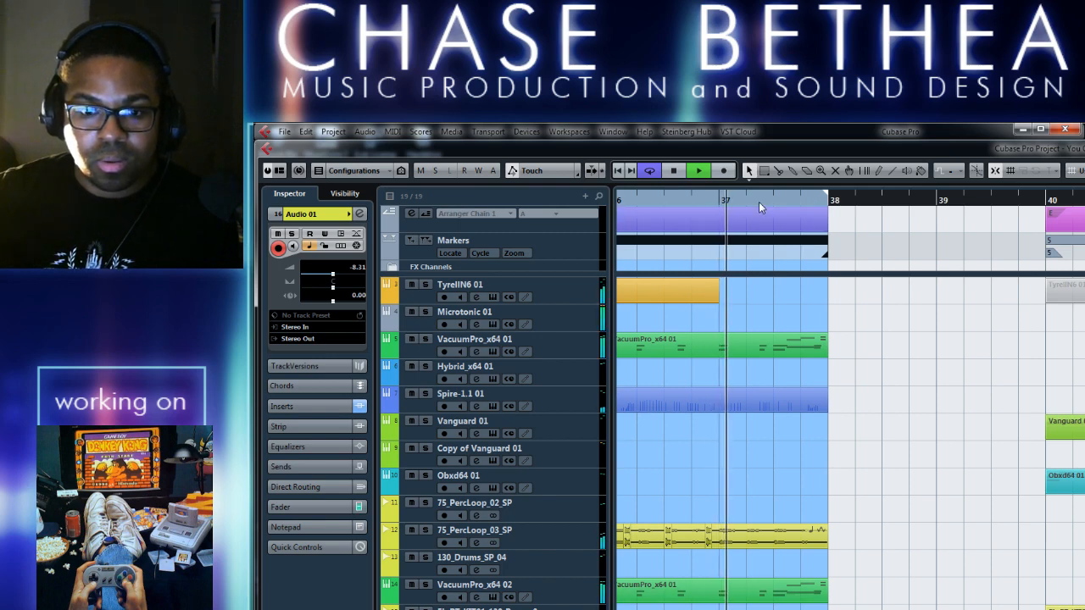
key(space)
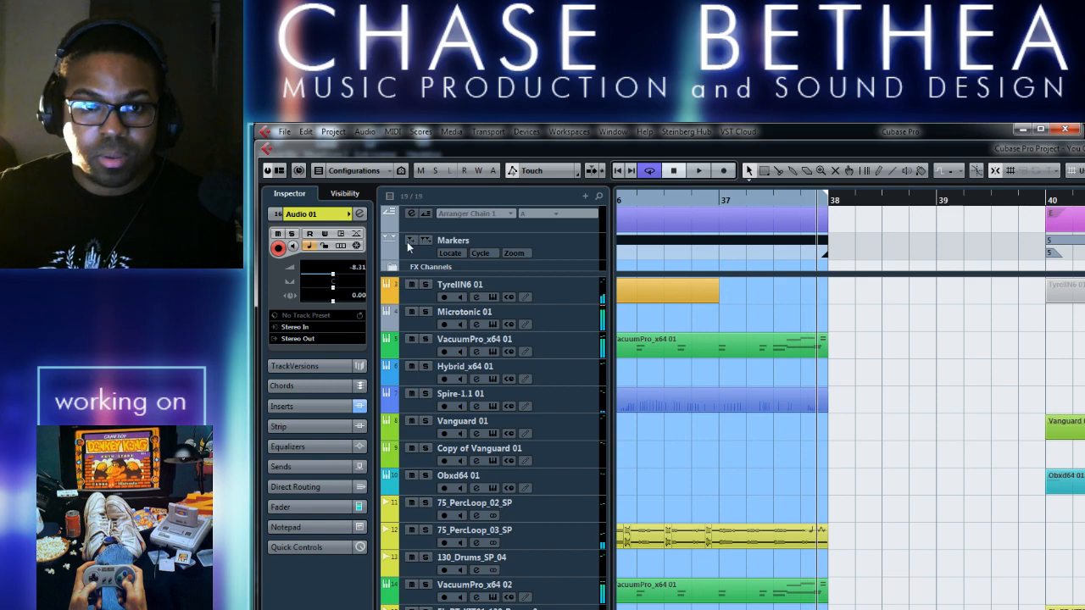
Activate arranger mode and play the arranger chain from the second B-to-C passage's C into F, closing the Arranger Editor
click(426, 213)
click(425, 215)
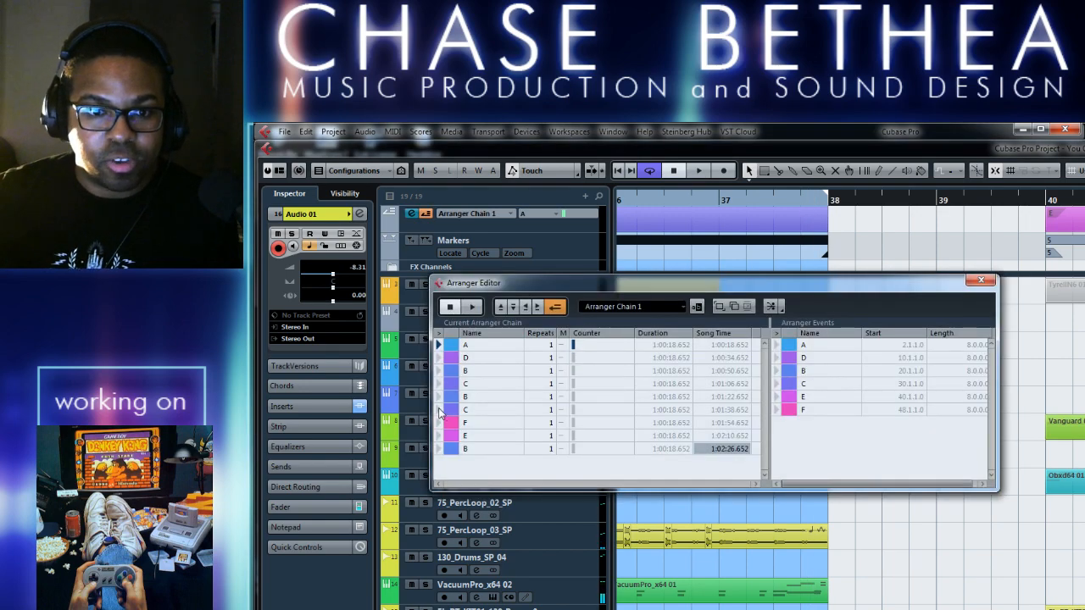
click(440, 410)
click(471, 308)
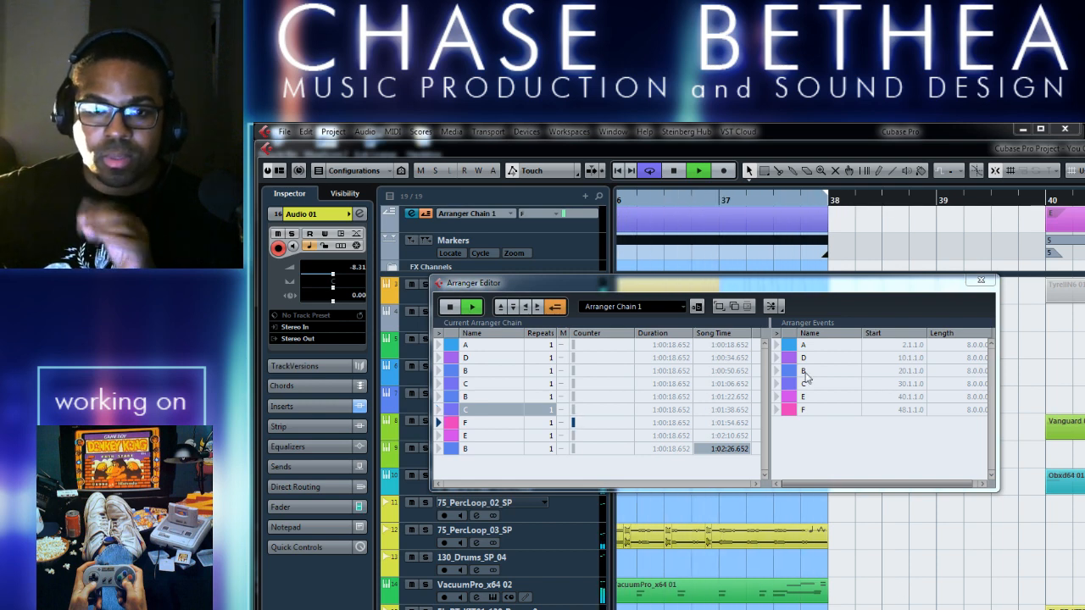
click(982, 281)
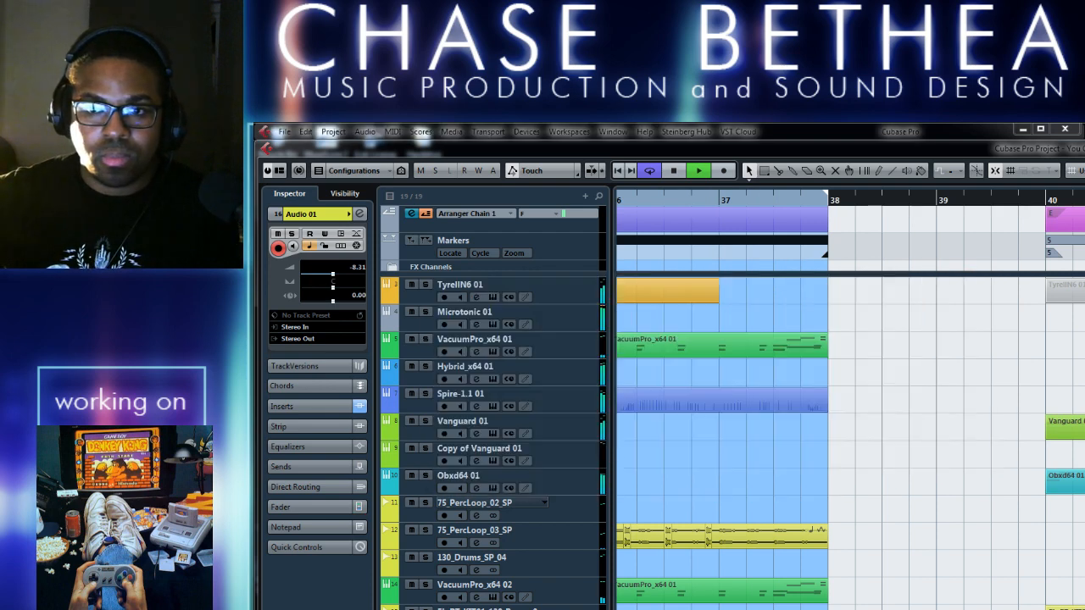
key(space)
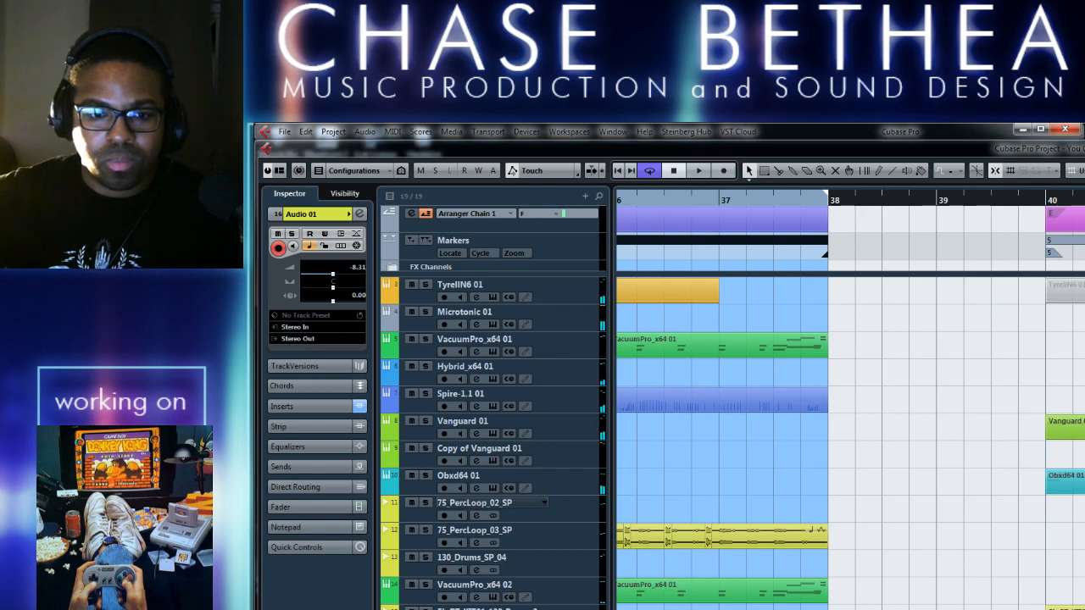
Bypass the WaveShaperCM-64bit, Quadrafuzz v2, MonoDelay and TrackPlug_5_64 inserts on Audio 01 and replay the end of part C
key(e)
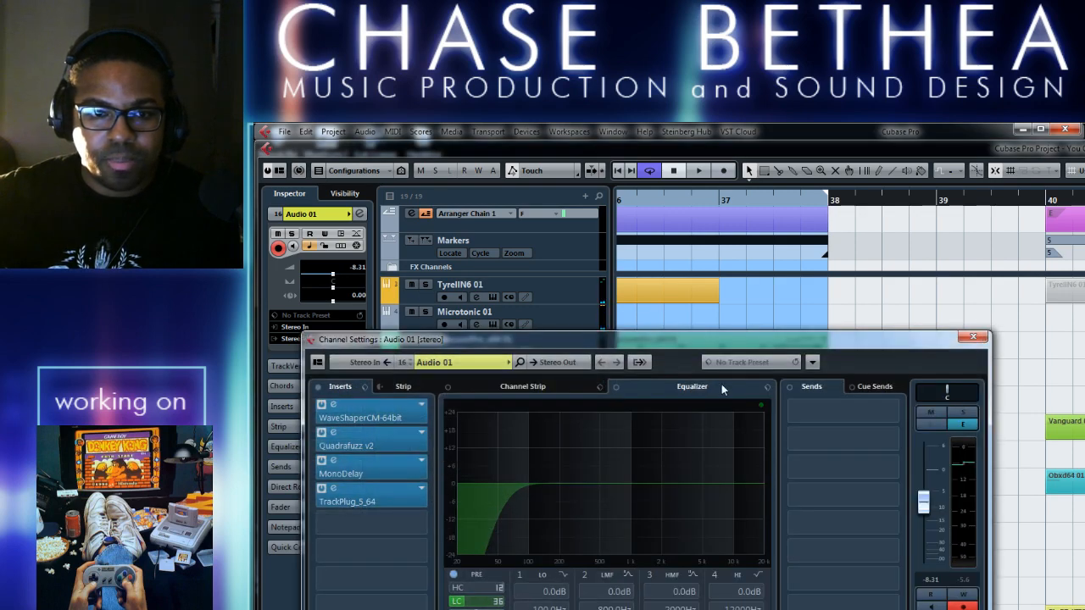
click(321, 405)
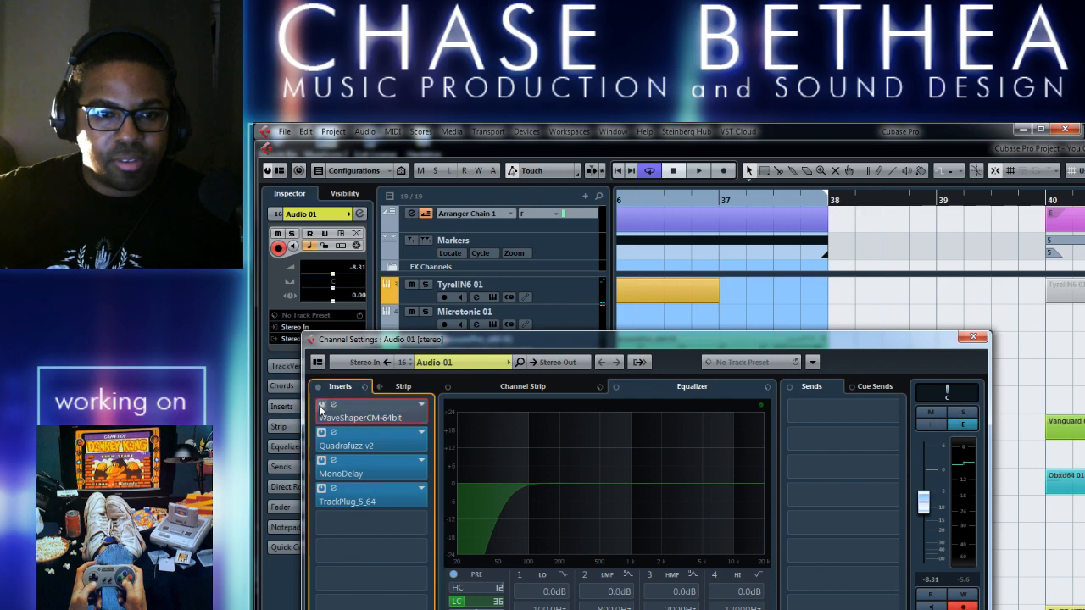
click(322, 432)
click(321, 461)
click(321, 488)
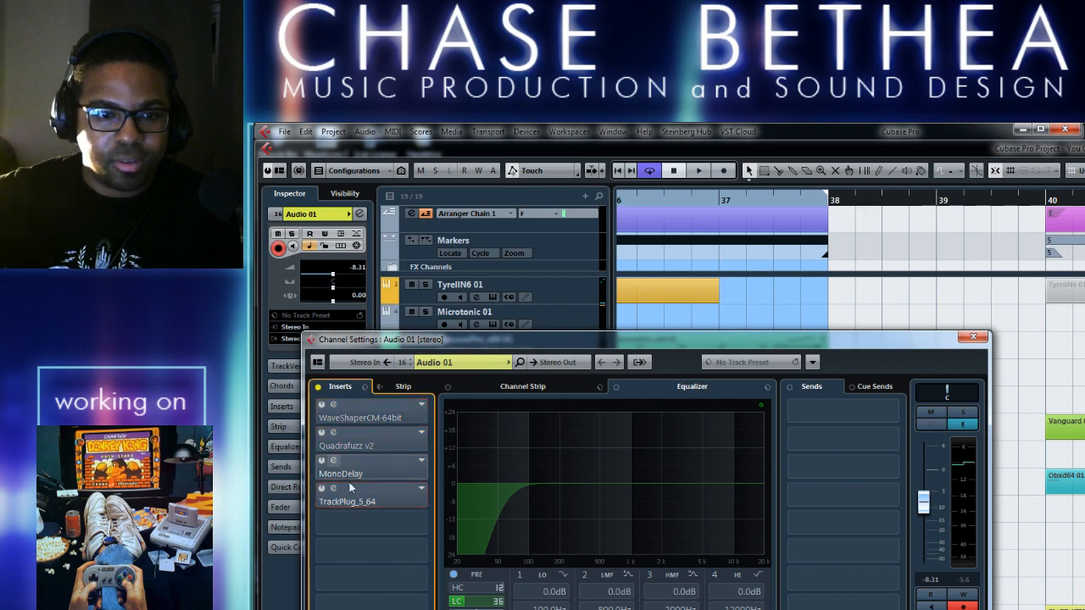
click(973, 337)
key(space)
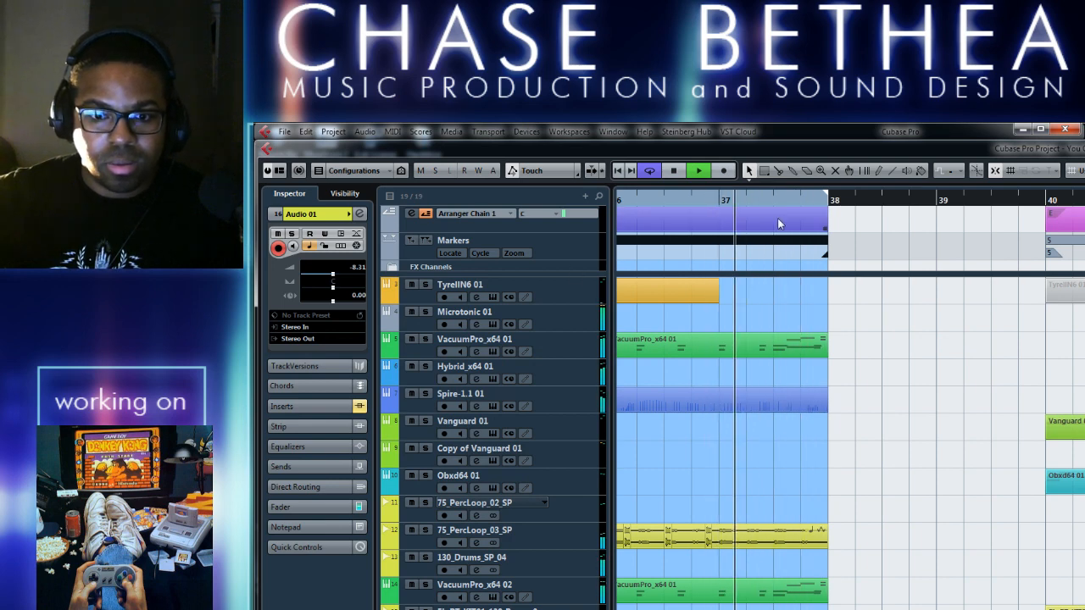
Replay the end of part C repeatedly from bar 37
key(space)
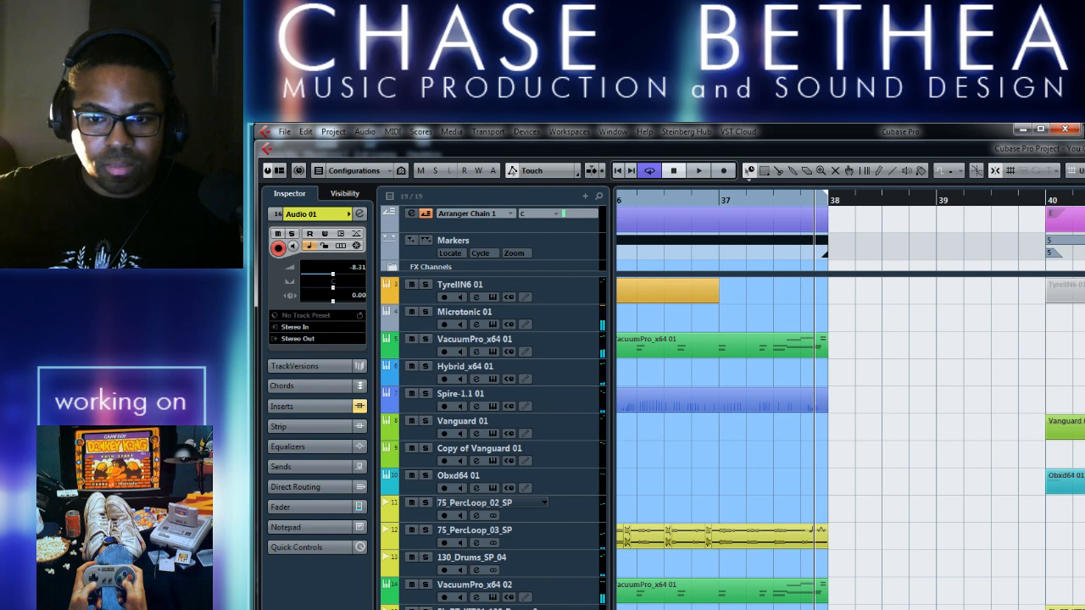
click(718, 203)
key(space)
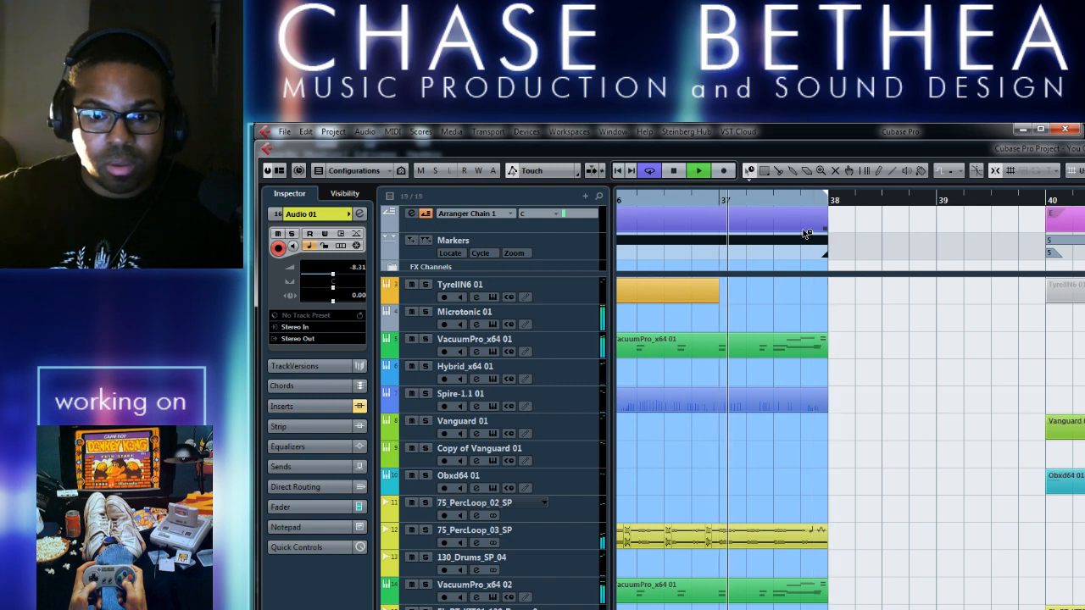
click(721, 201)
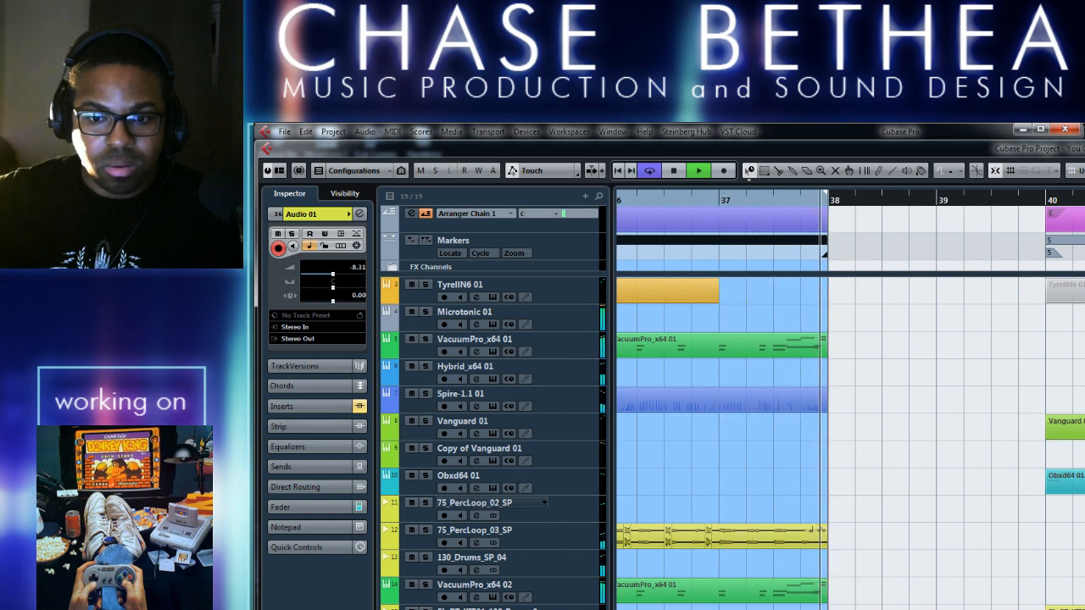
click(726, 203)
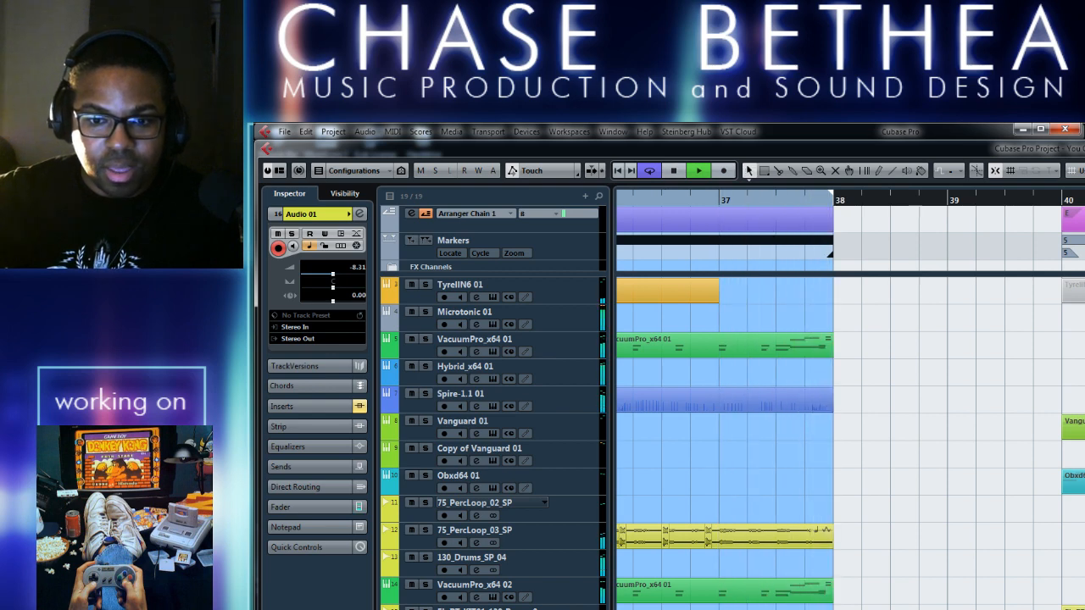
key(space)
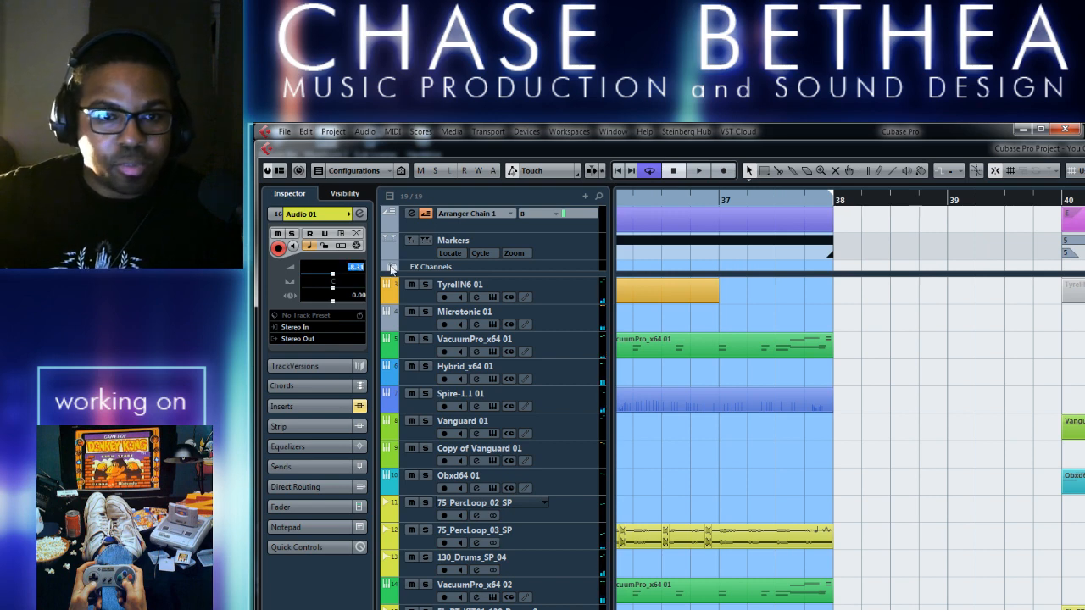
Set the Audio 01 volume to -6.31 and play the arranger chain's second C into F
text(31)
key(Return)
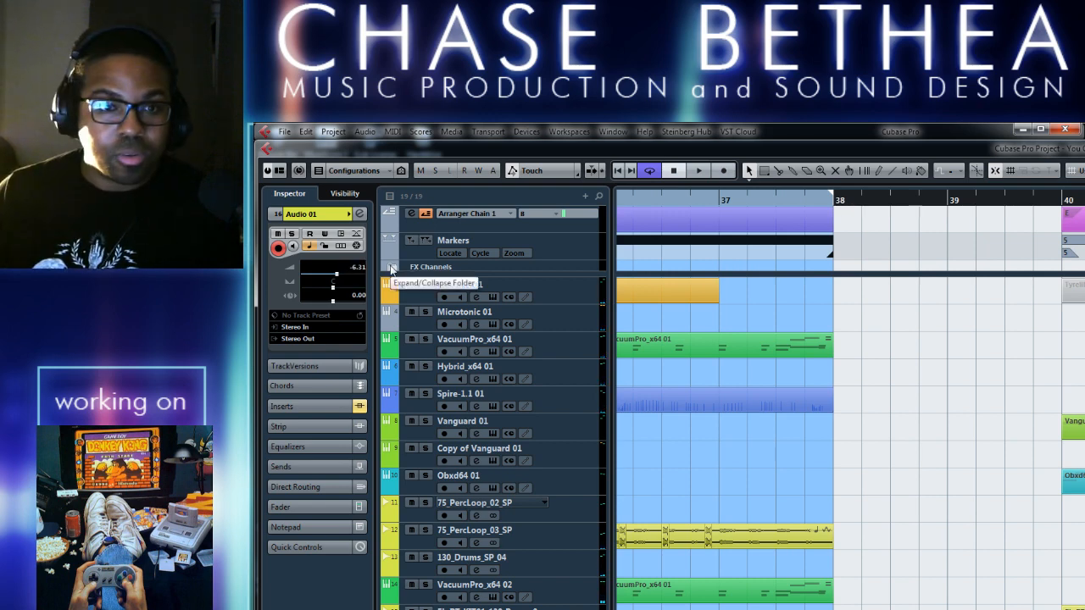
key(space)
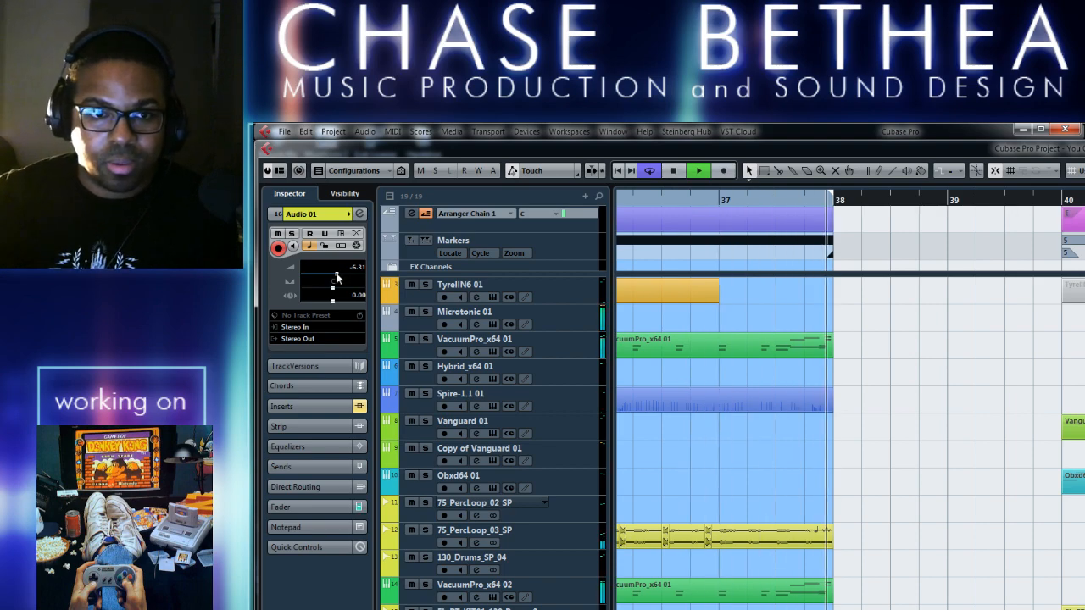
click(411, 214)
click(438, 411)
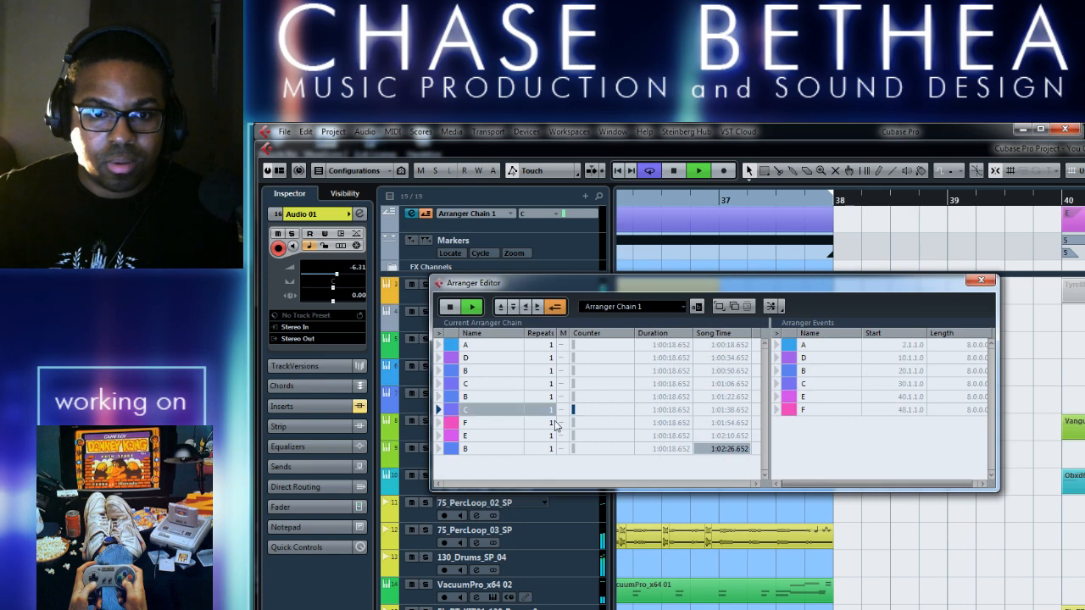
click(655, 199)
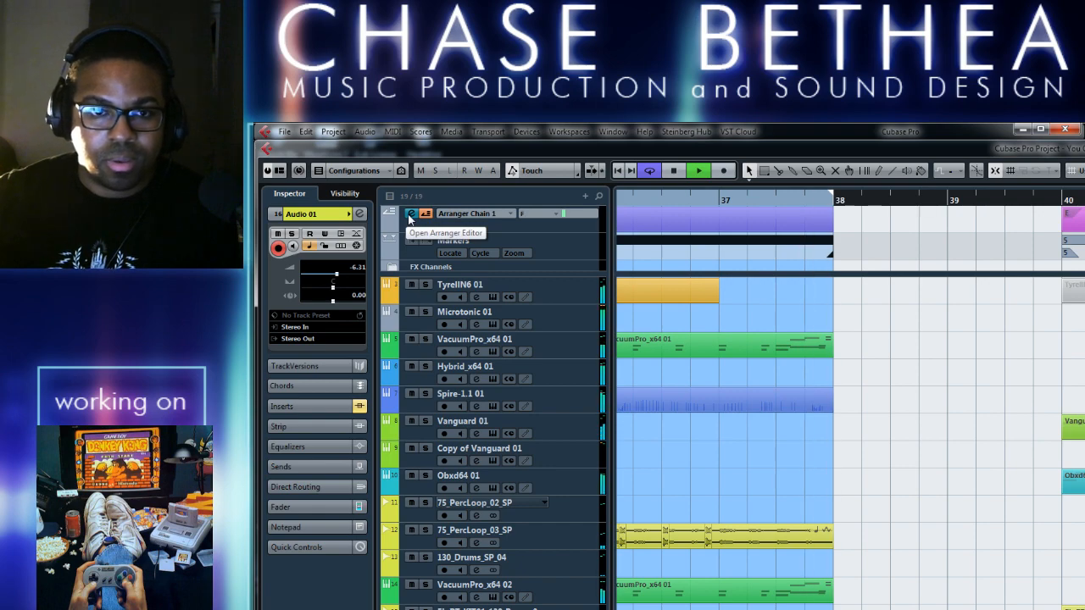
key(space)
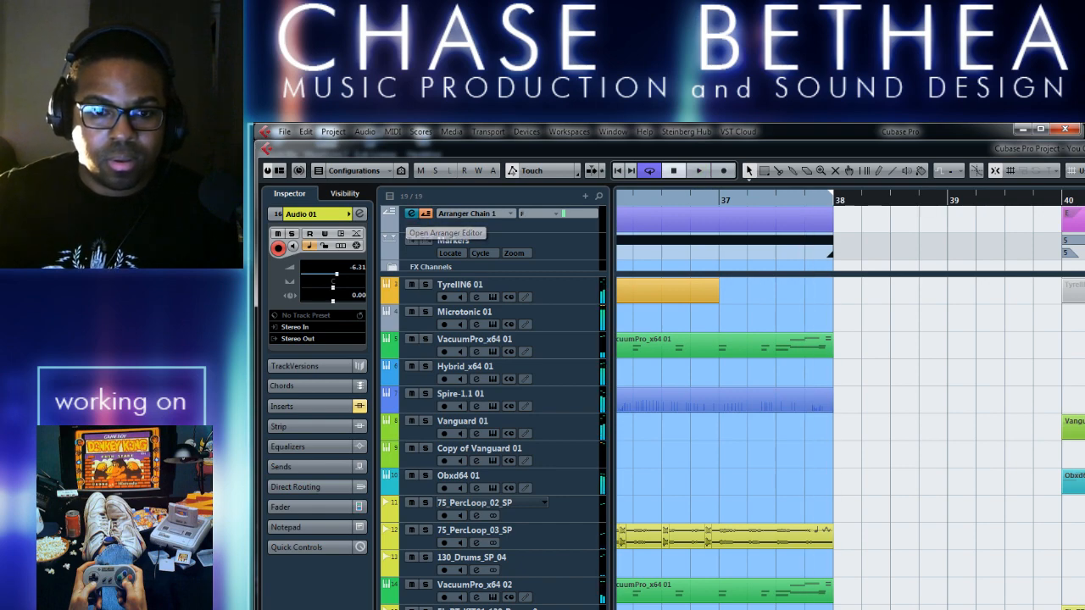
Re-enable only the WaveShaperCM-64bit insert on Audio 01 and play the project briefly
click(476, 609)
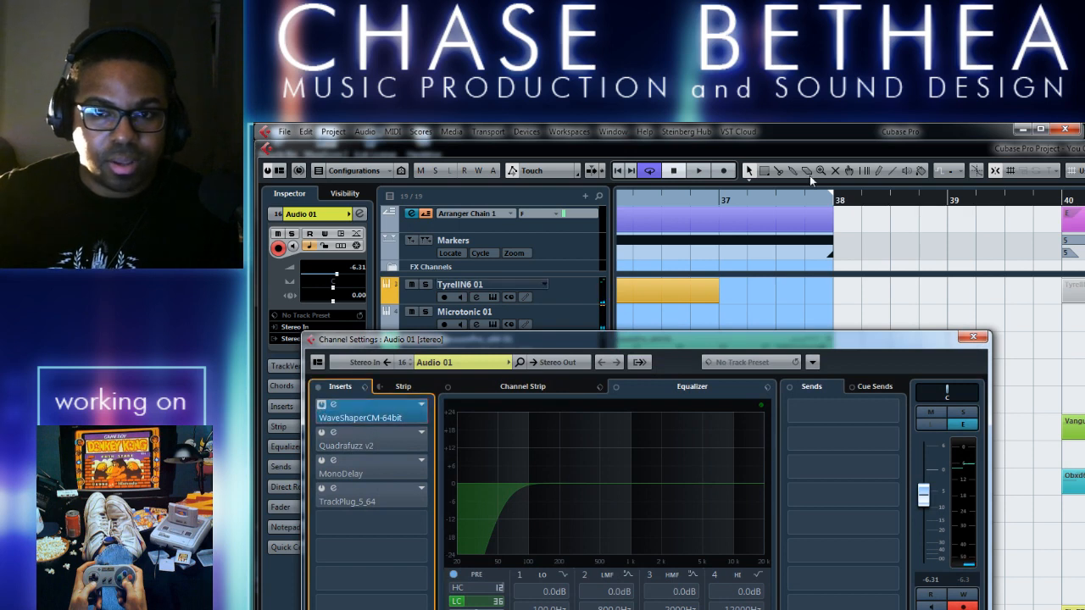
click(722, 201)
key(space)
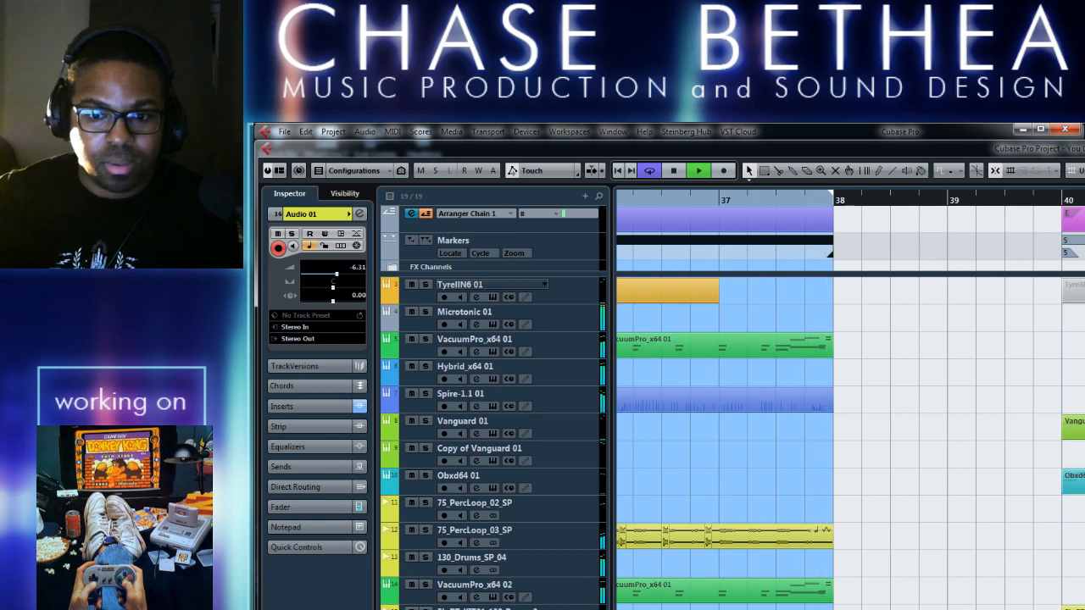
key(space)
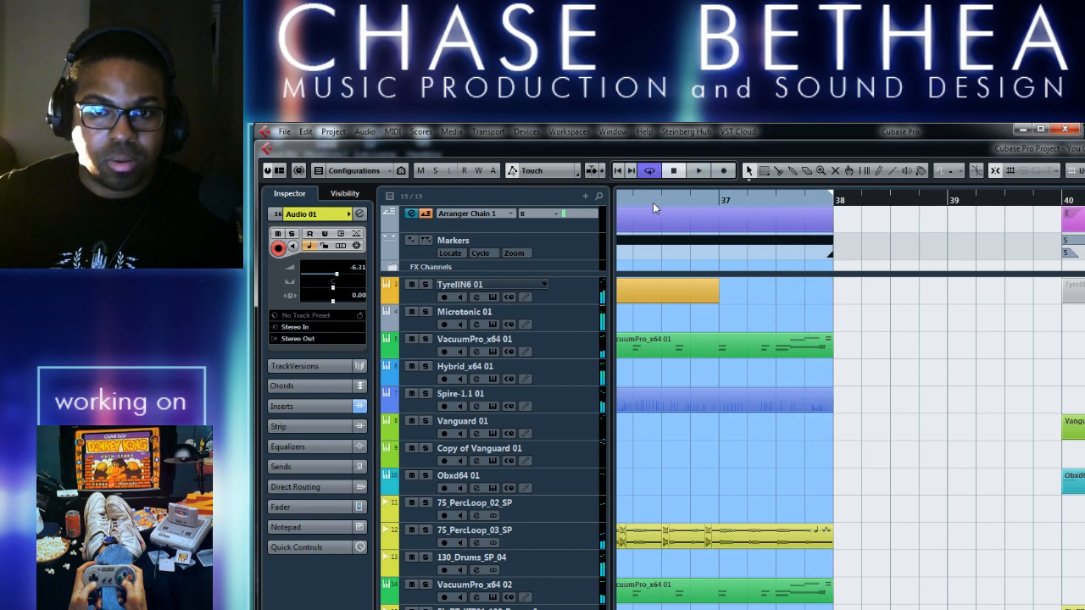
Jump the arranger chain to its second C entry and listen through the transition into F
click(412, 213)
click(438, 411)
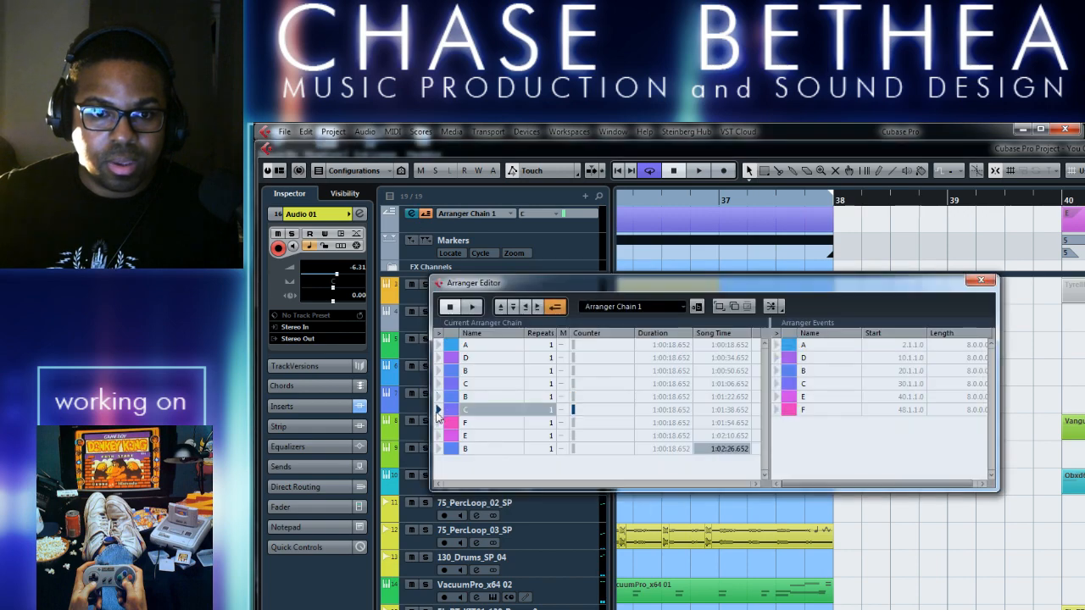
click(411, 214)
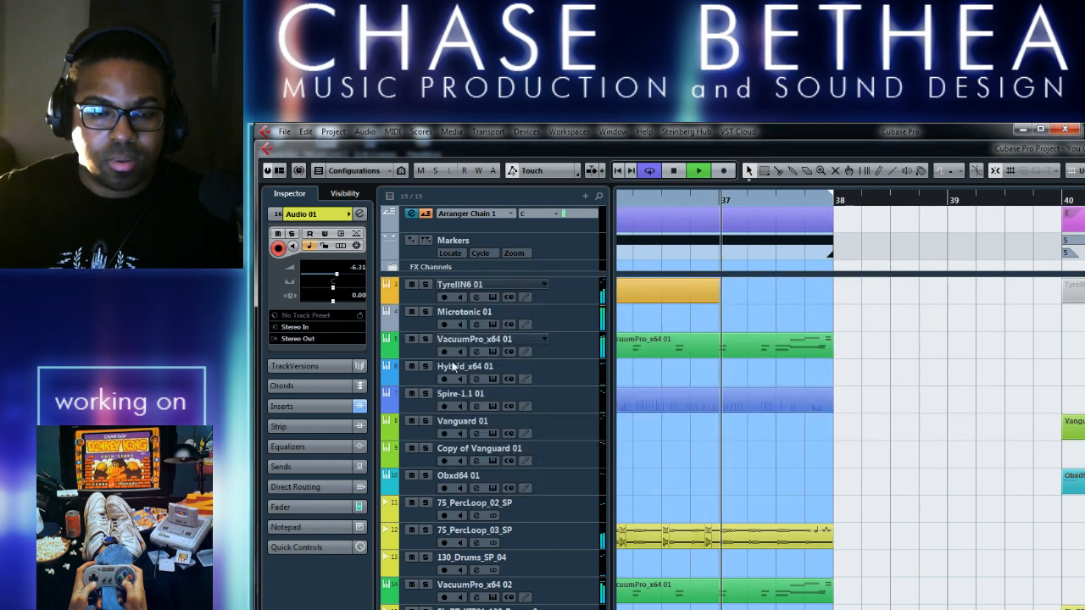
click(412, 214)
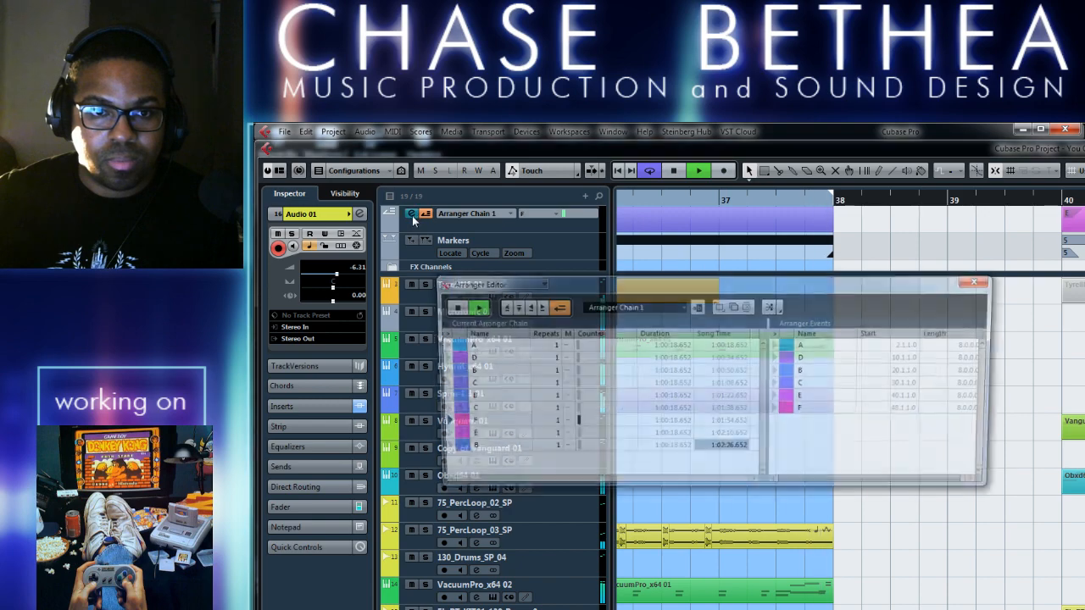
click(412, 214)
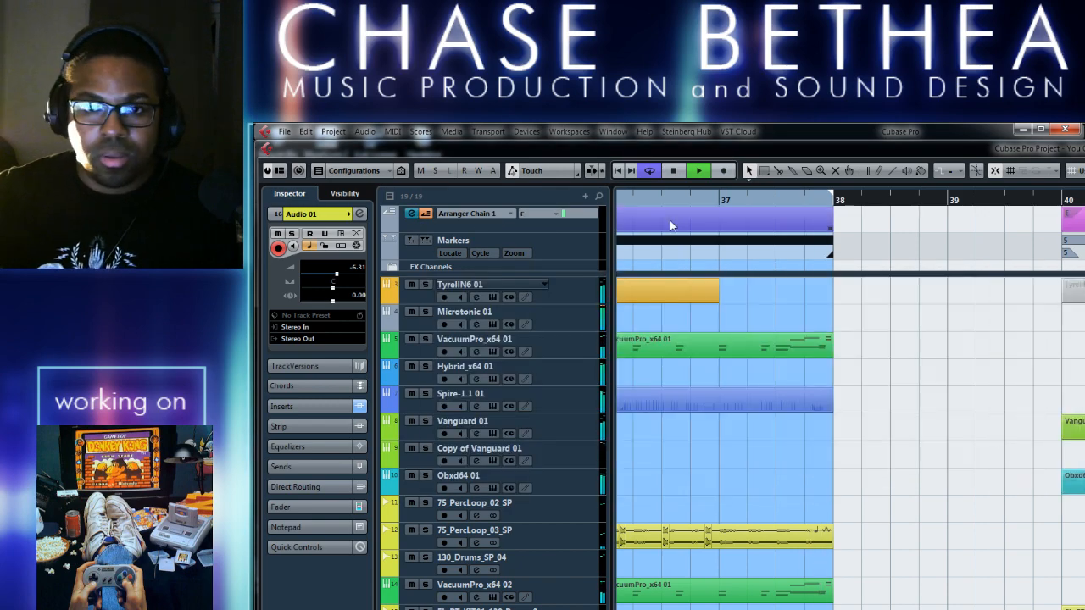
key(space)
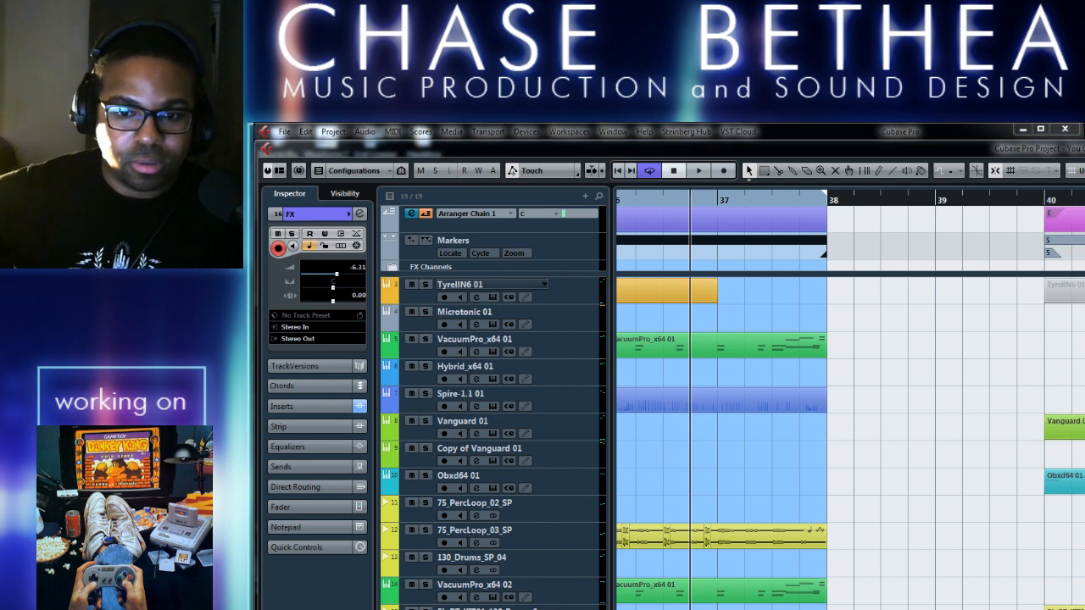
Set the locators around part F and listen to it from bar 48
scroll(850, 400, right, 5)
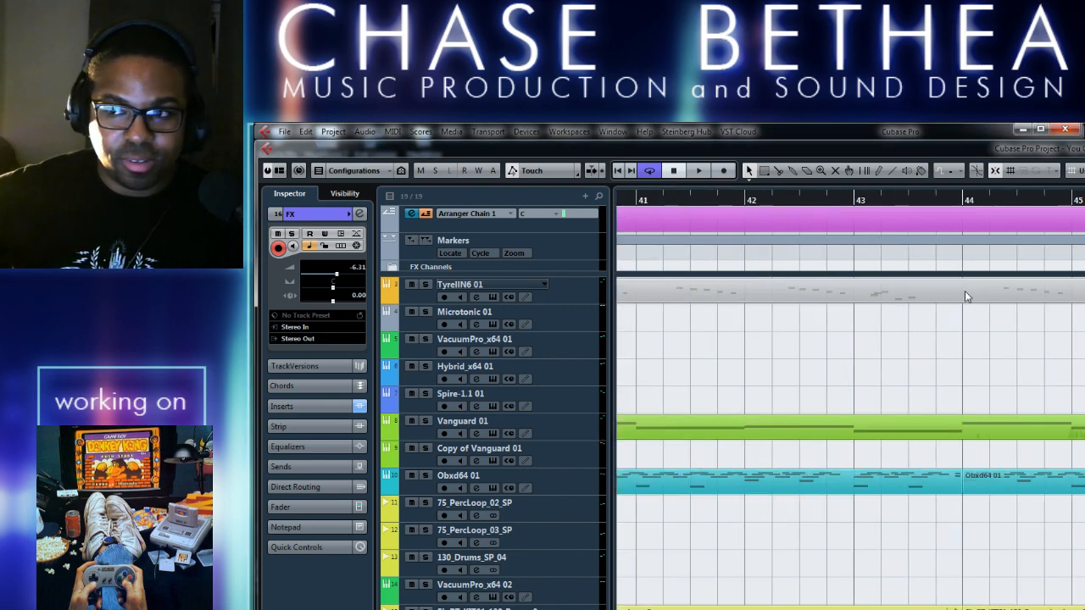
click(891, 222)
scroll(872, 382, right, 2)
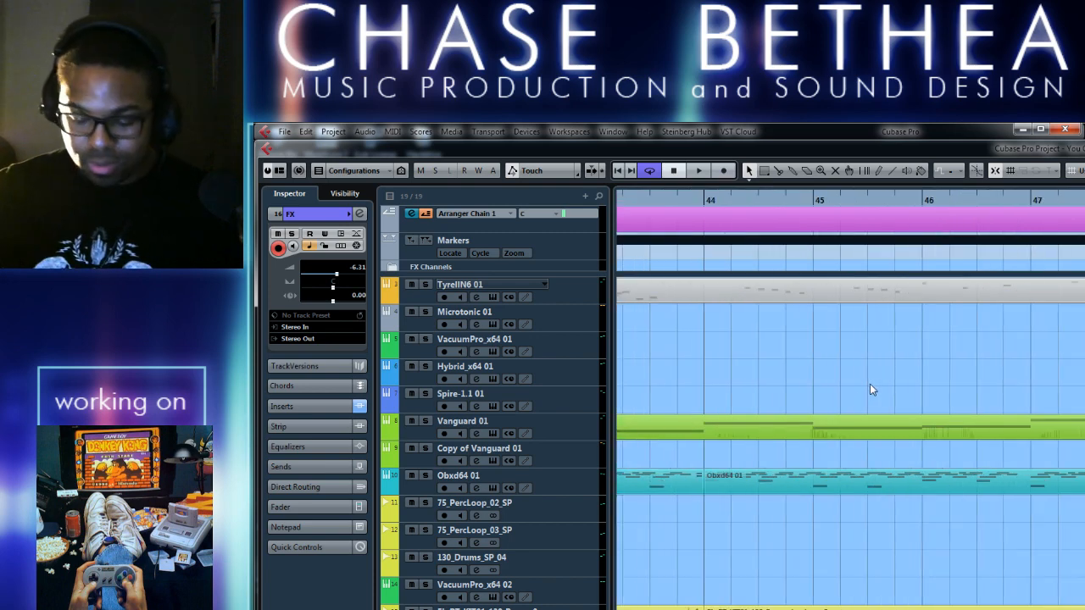
scroll(805, 443, right, 3)
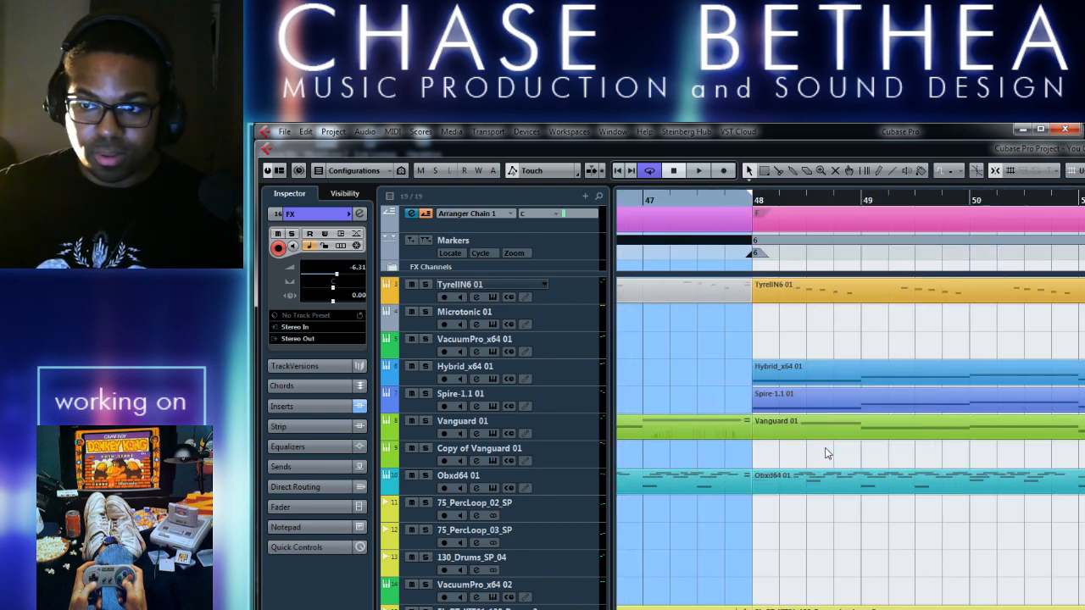
click(818, 251)
click(771, 197)
key(space)
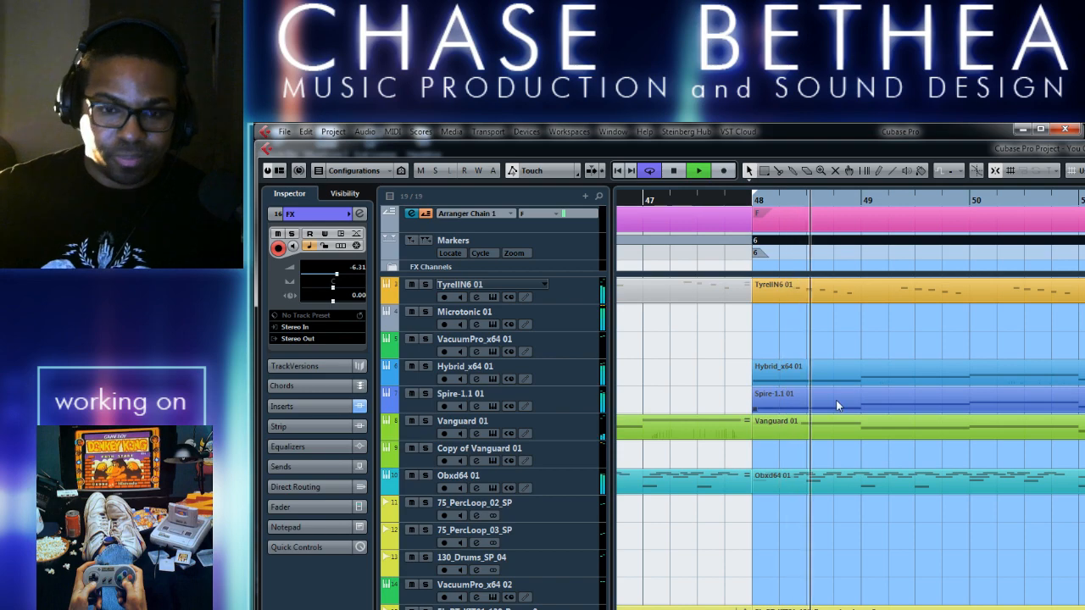
scroll(811, 453, right, 1)
key(g)
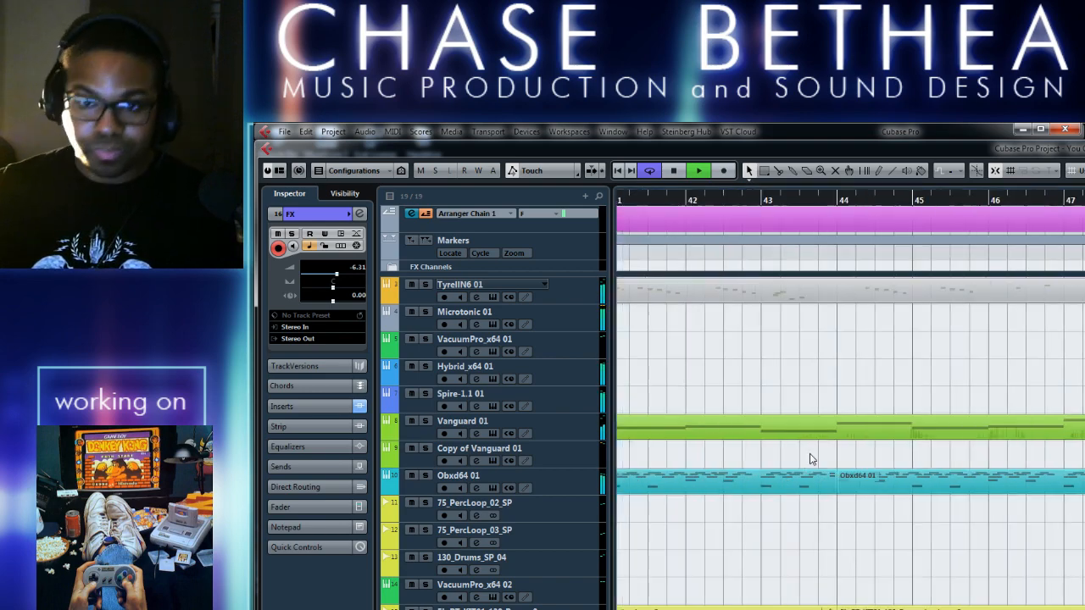
key(g)
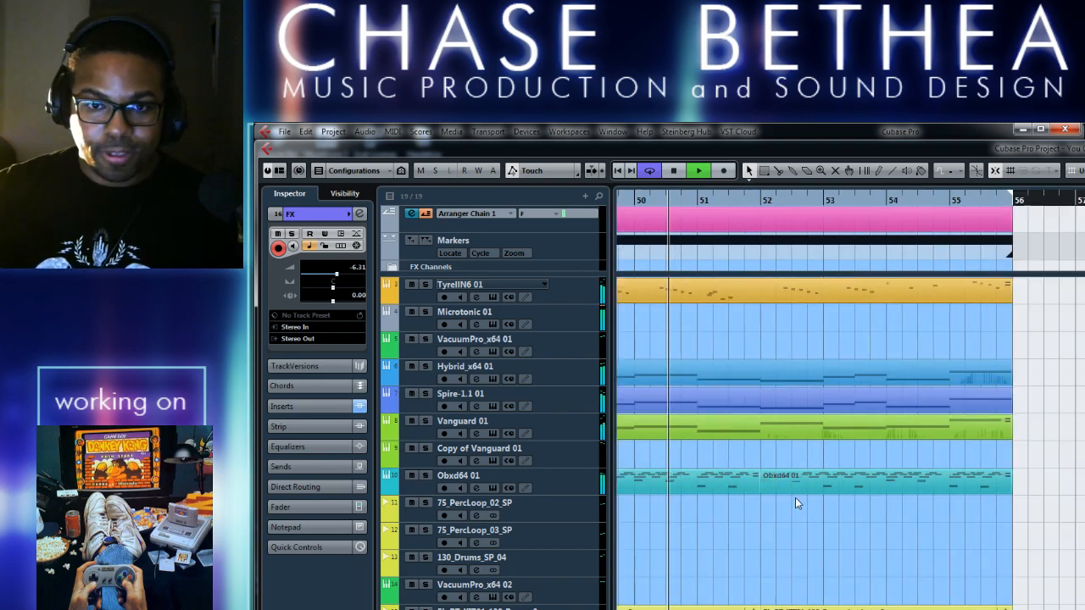
key(g)
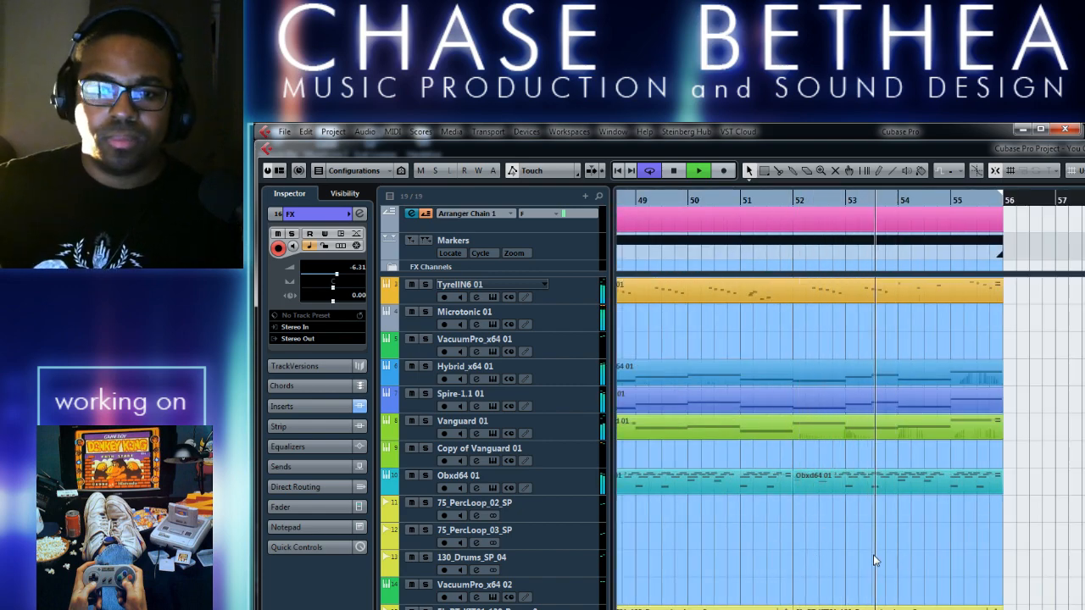
key(g)
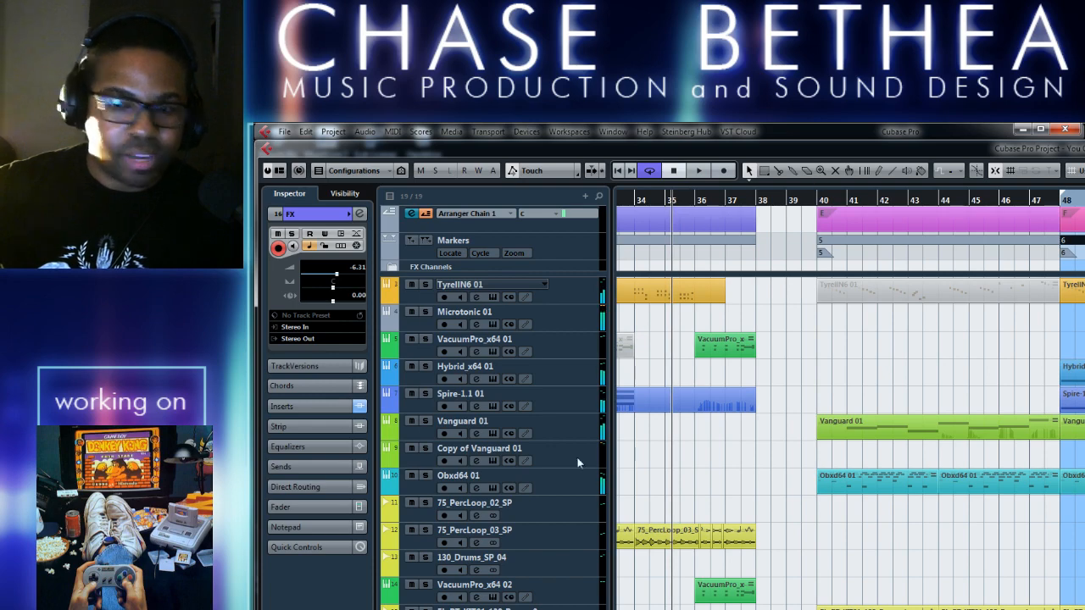
Play part B from bar 20, soloing the 75_PercLoop_03_SP and 130_Drums_SP_04 tracks in turn, and clear the solo
key(h)
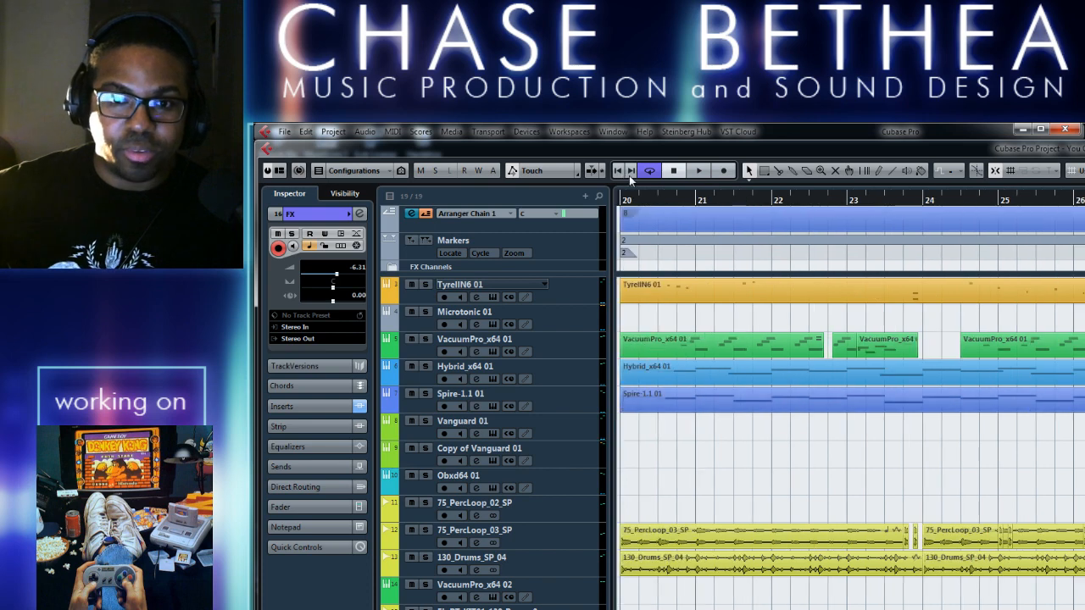
double_click(628, 201)
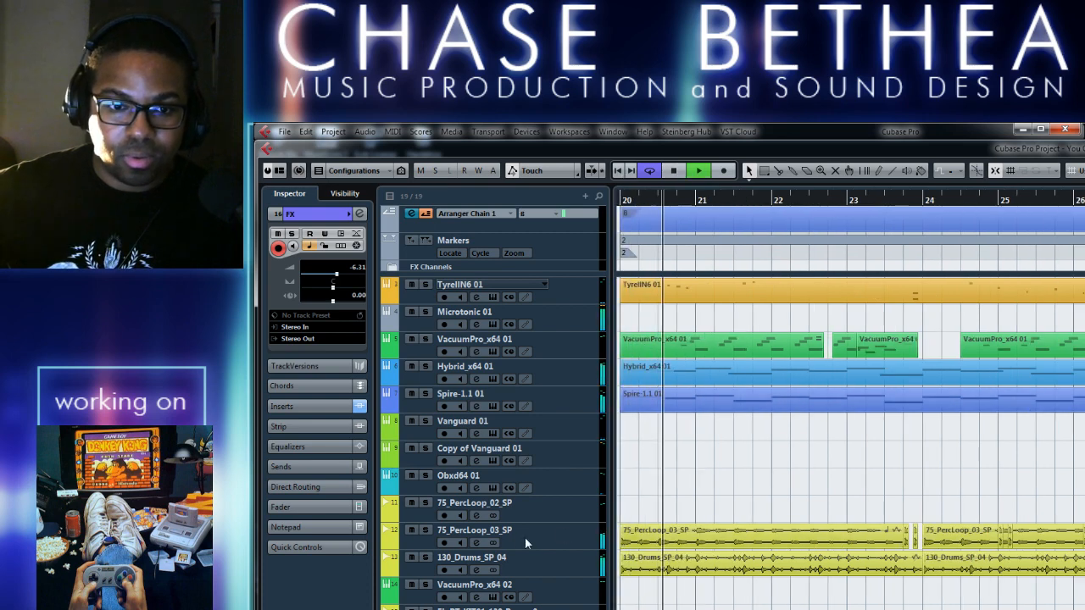
click(425, 531)
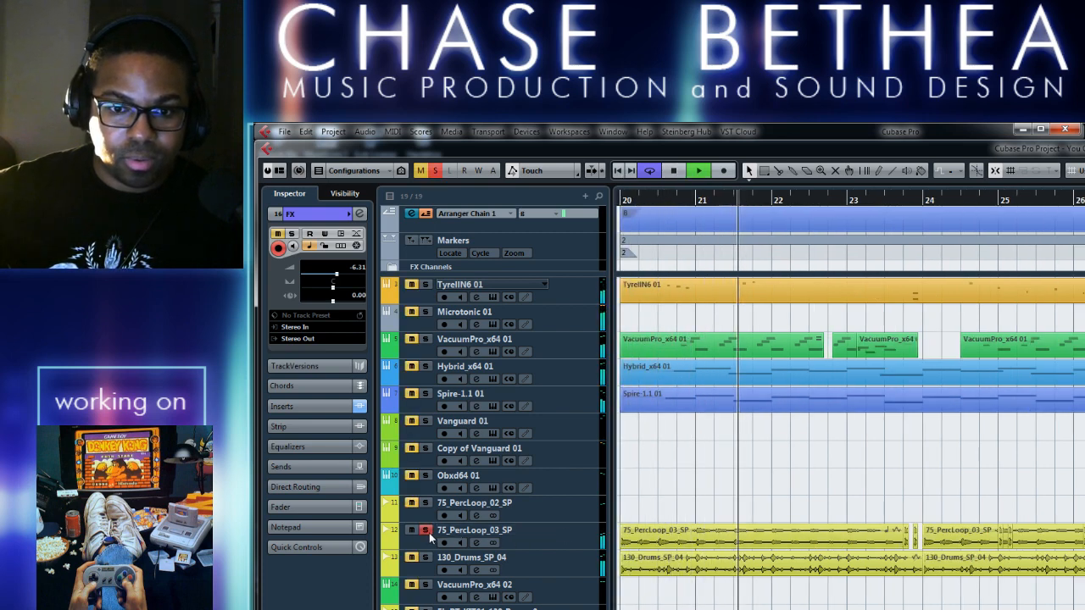
click(426, 559)
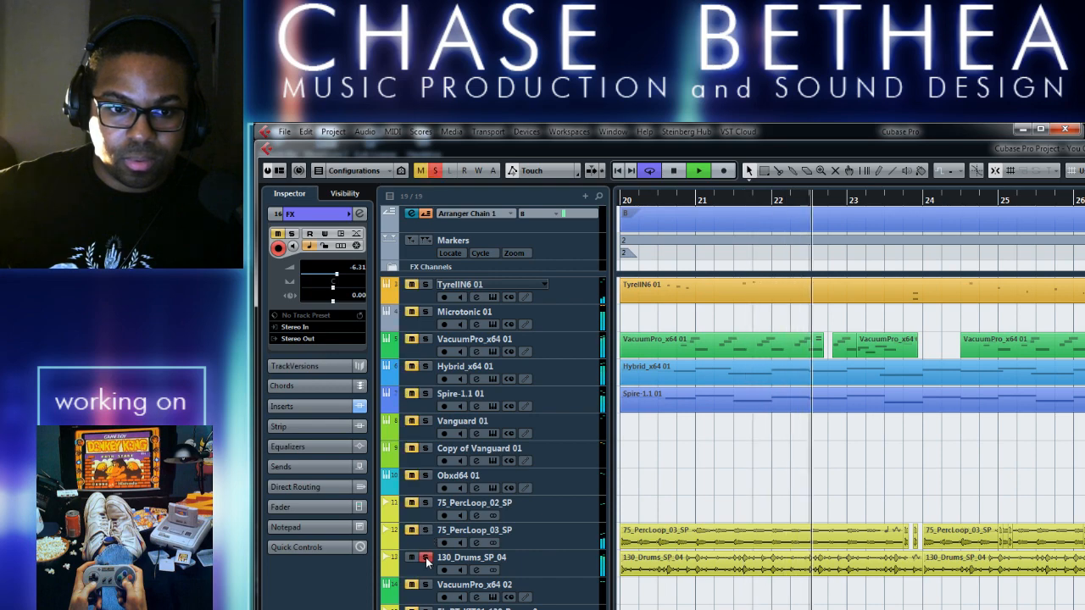
click(426, 558)
key(space)
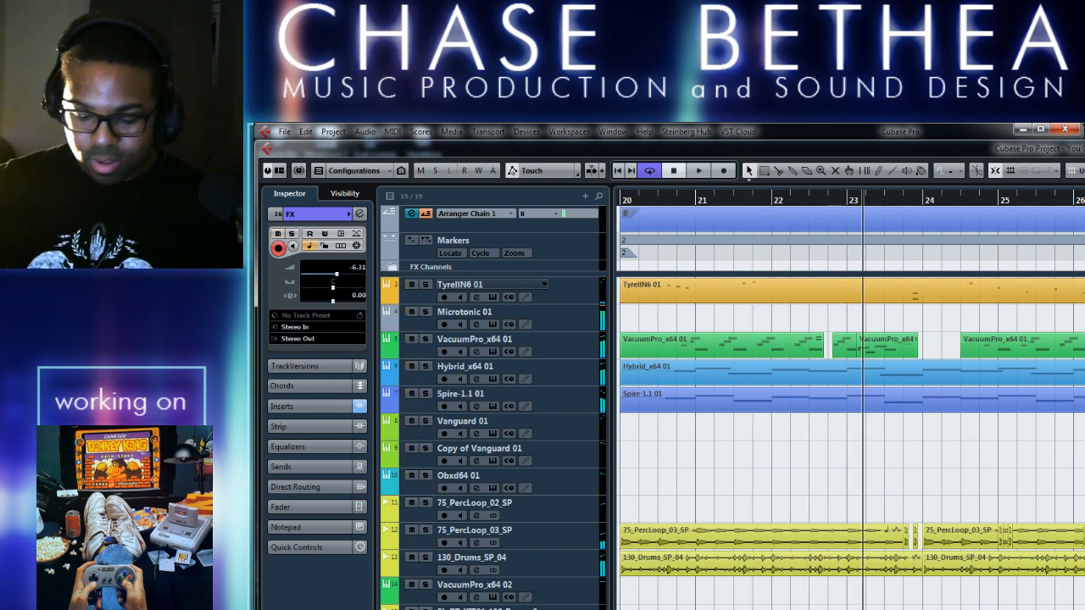
Copy part B's 75_PercLoop_03_SP and 130_Drums_SP_04 events into part F, starting at bar 48
key(g)
key(g)
key(g)
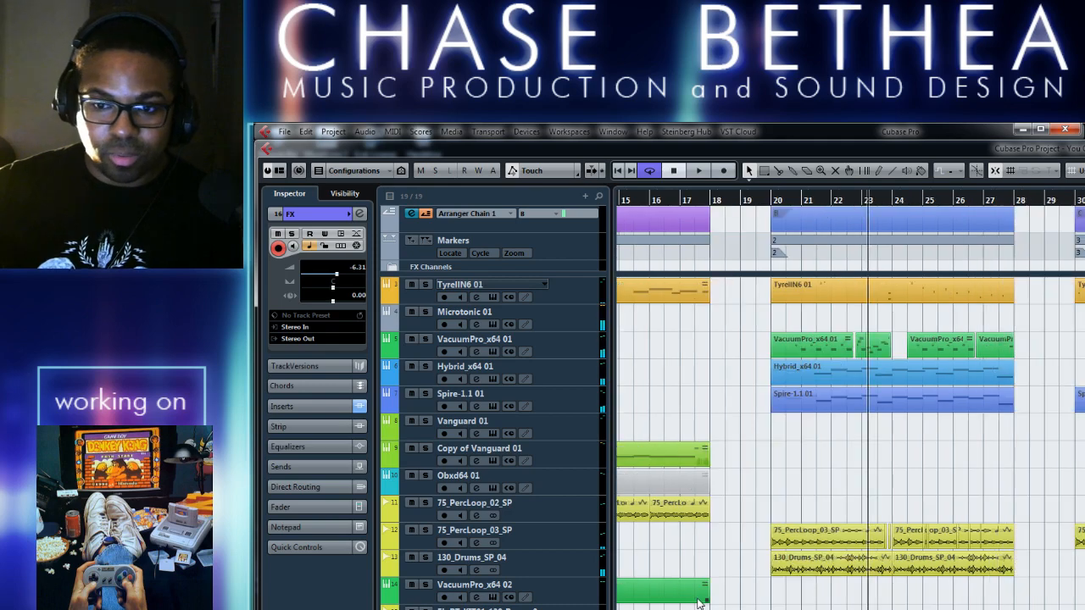
click(818, 538)
scroll(744, 567, right, 5)
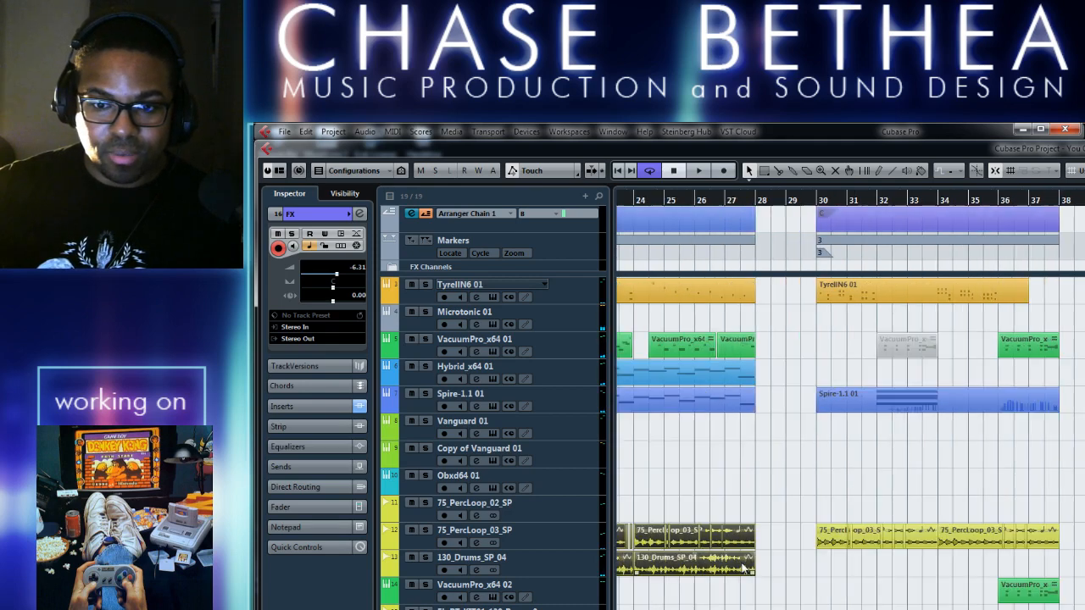
scroll(744, 576, left, 3)
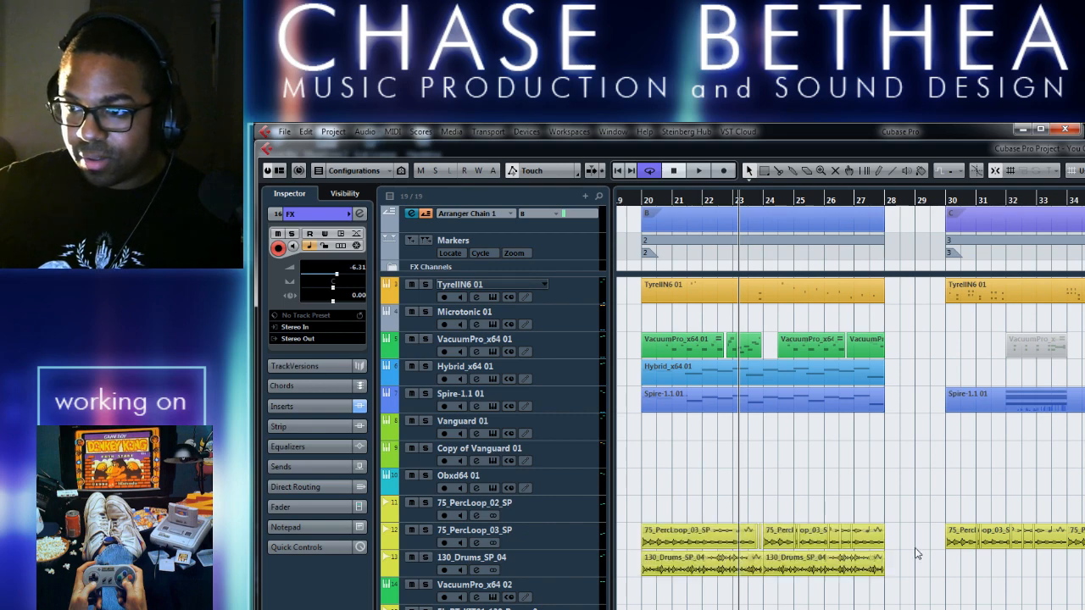
scroll(771, 554, right, 10)
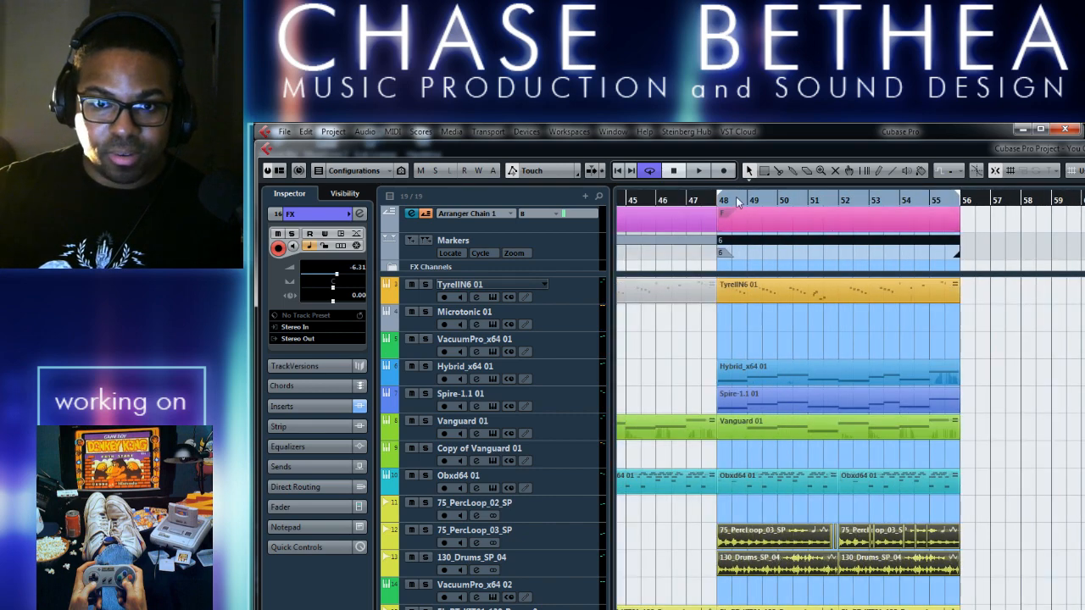
Play part F from bar 48 to check the copied percussion loop and drum events
click(720, 201)
key(space)
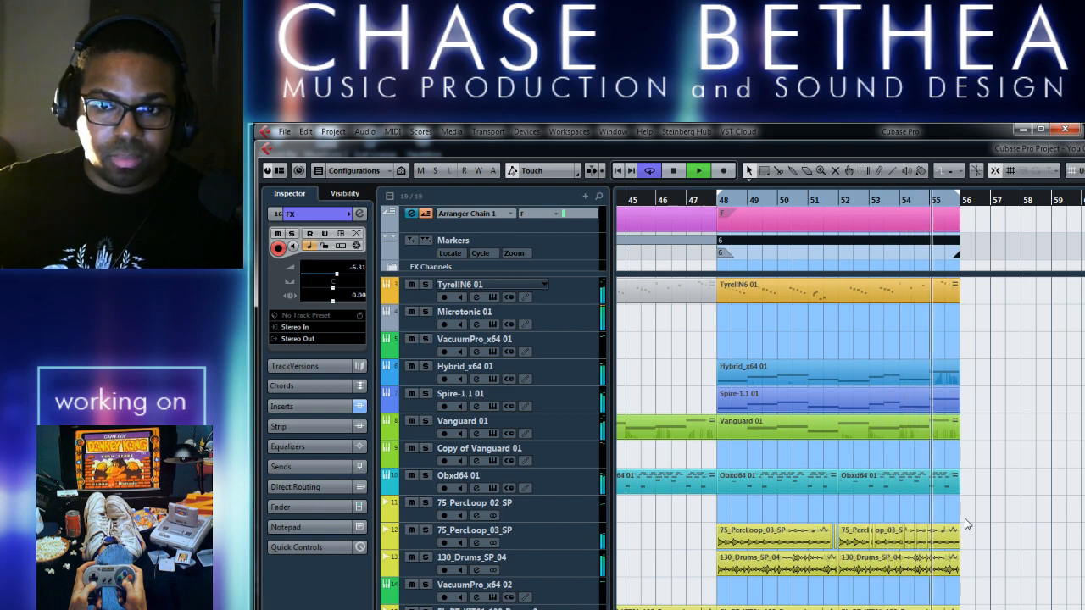
key(space)
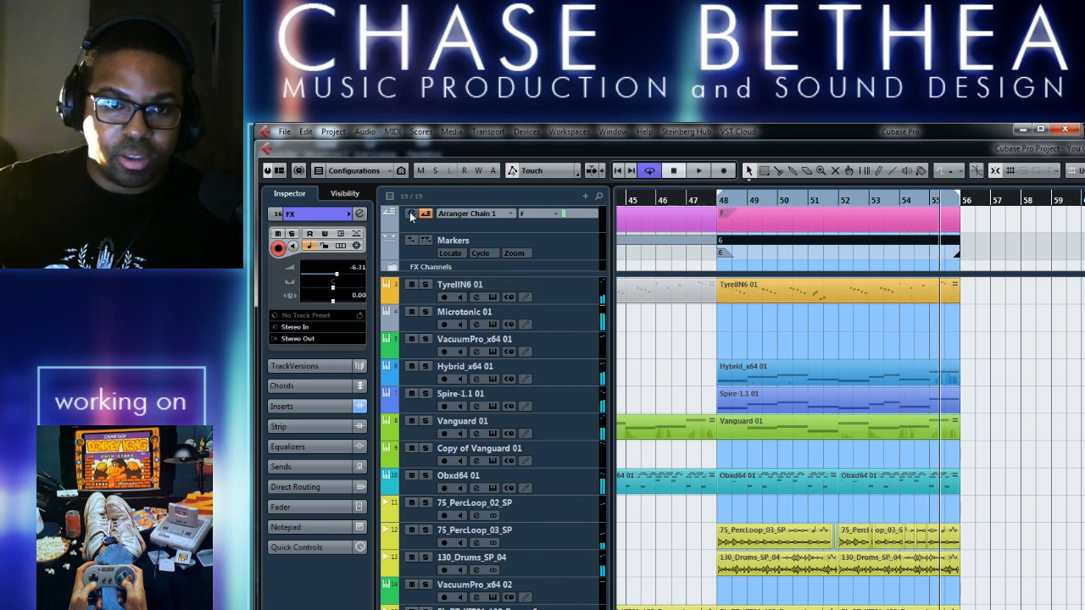
Jump the arranger chain to its second C entry, listen through F and E, and set the FX track's volume to -6.77
click(411, 214)
drag(1084, 290, 621, 282)
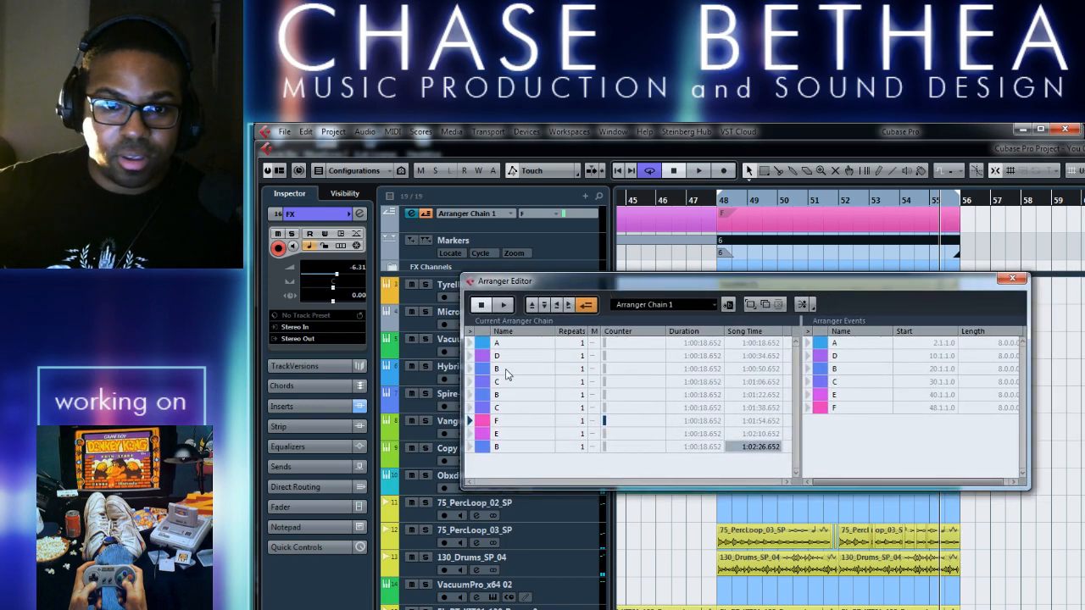
click(470, 409)
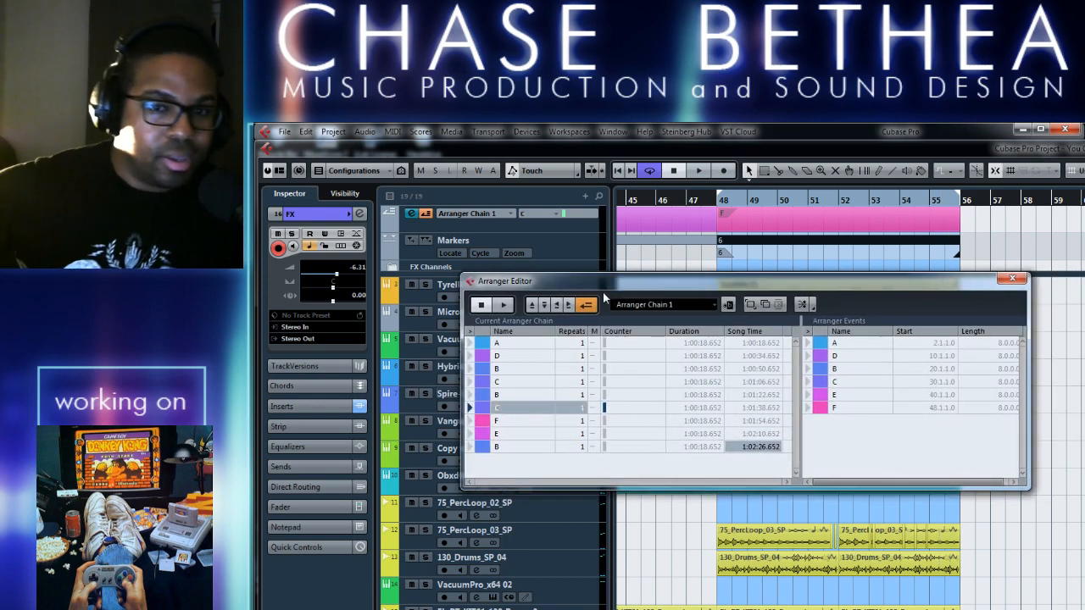
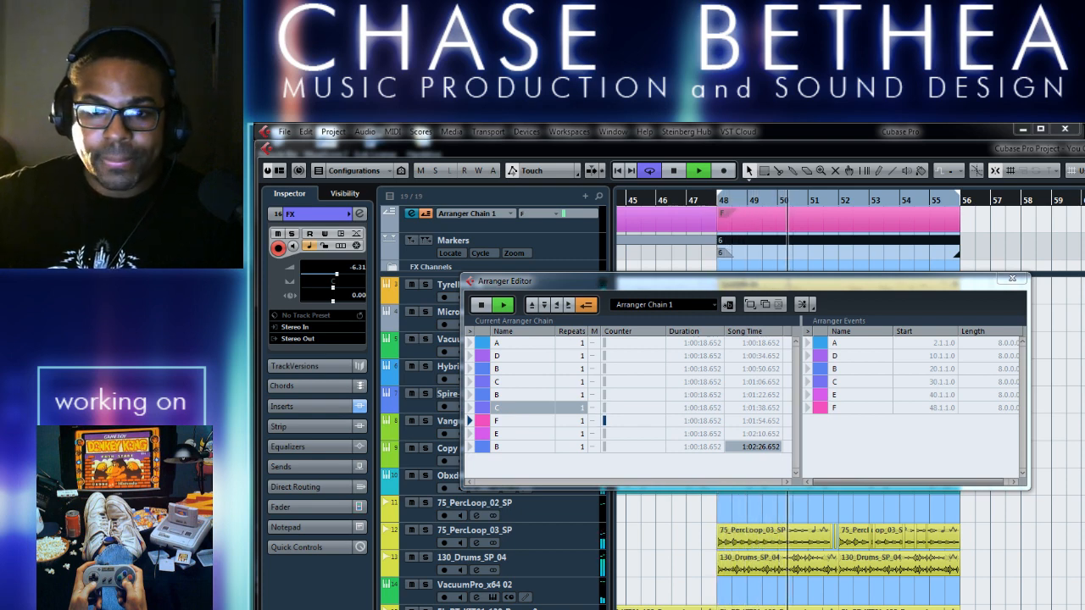
click(335, 275)
drag(335, 275, 335, 276)
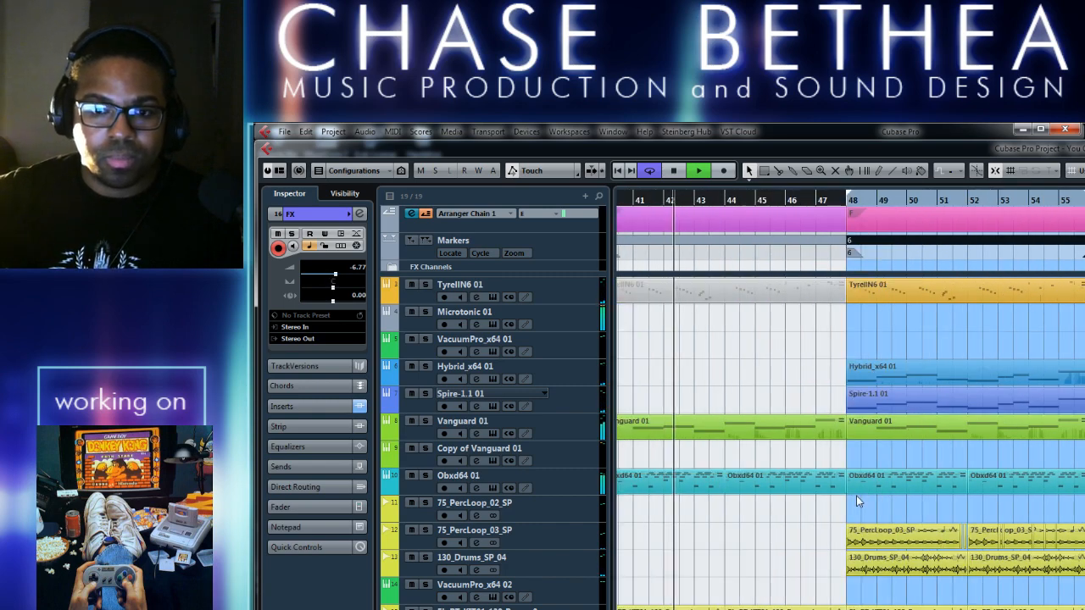
click(411, 213)
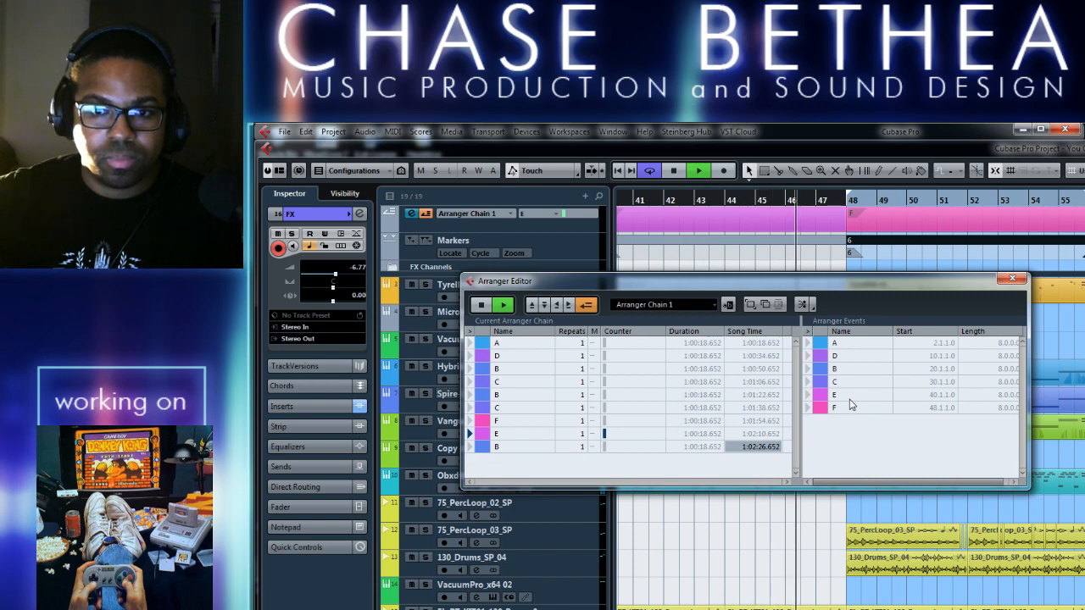
click(1009, 280)
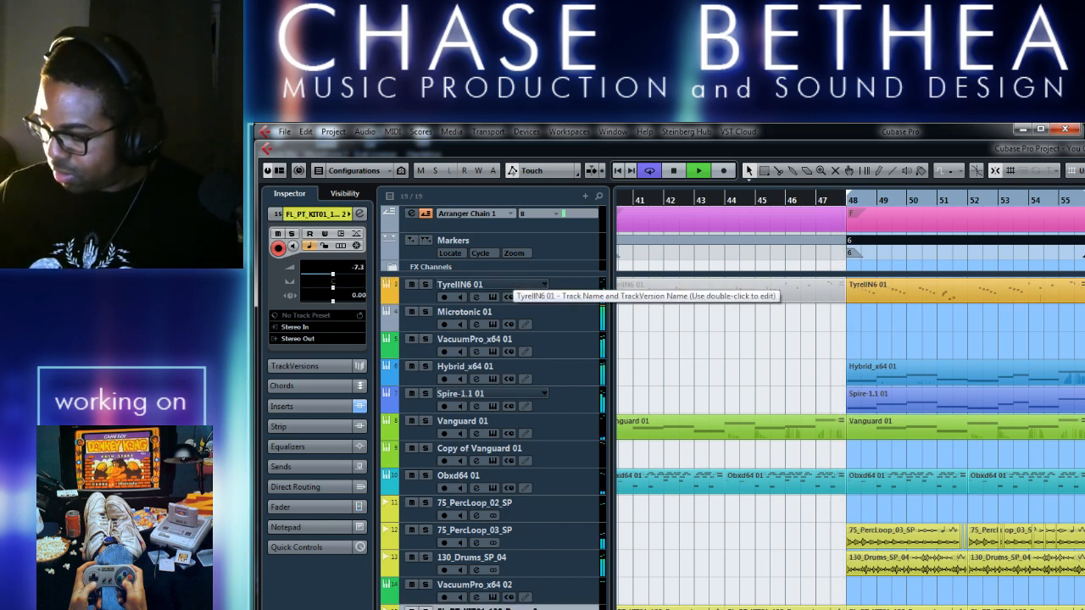
Turn off arranger mode, set the locators around part E and listen to it from bar 40
scroll(794, 272, left, 2)
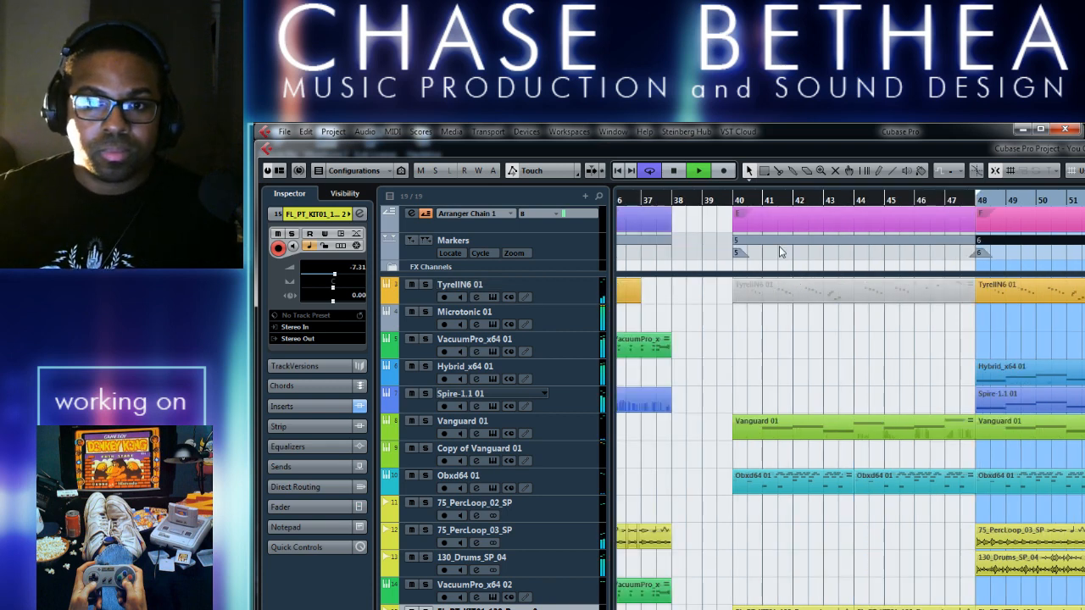
click(424, 213)
click(824, 248)
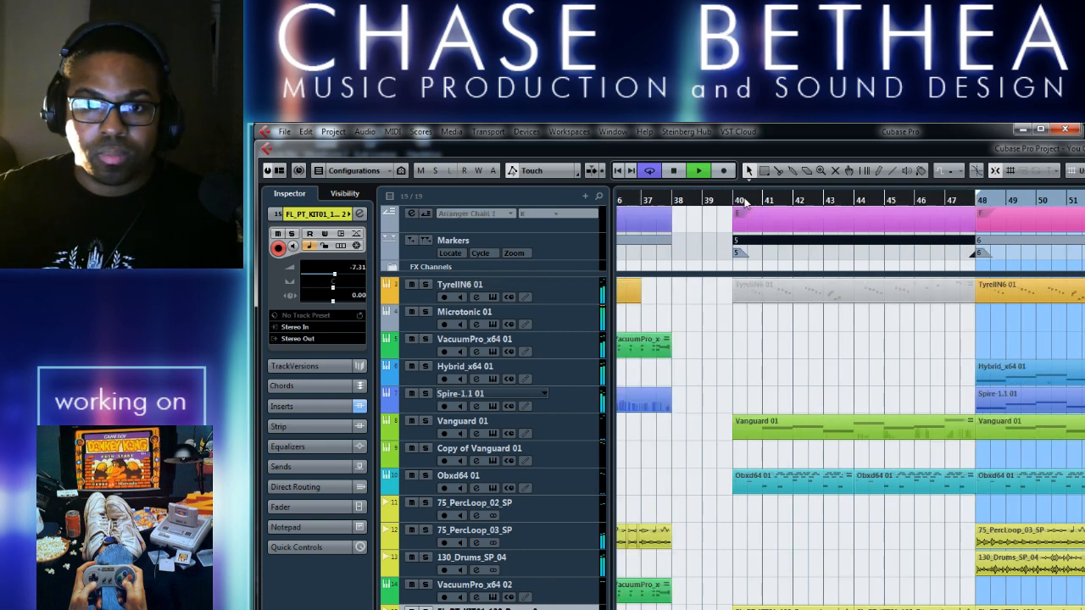
click(746, 203)
key(p)
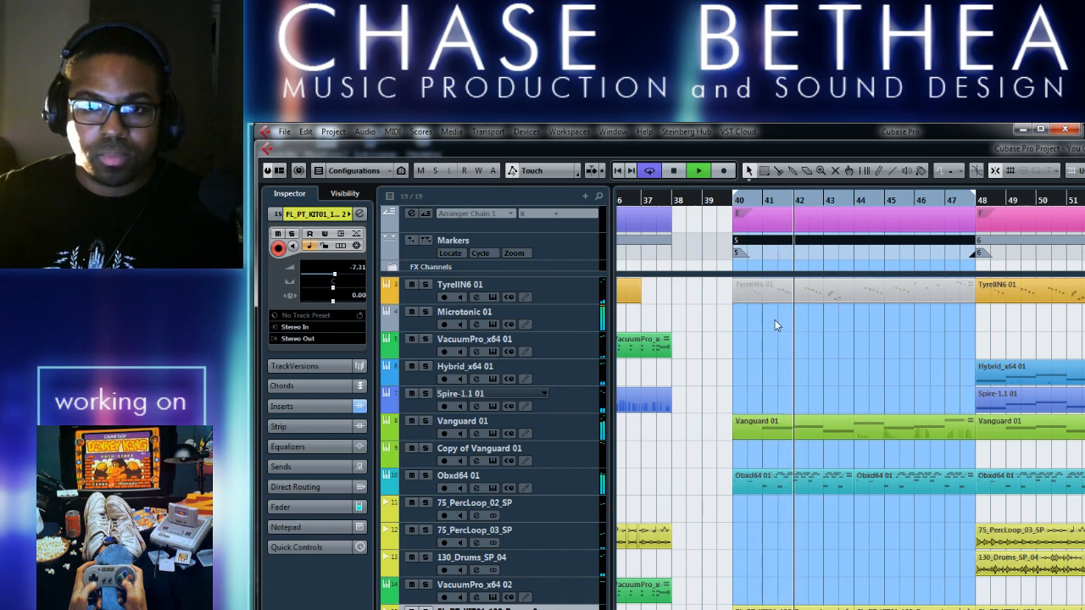
click(411, 213)
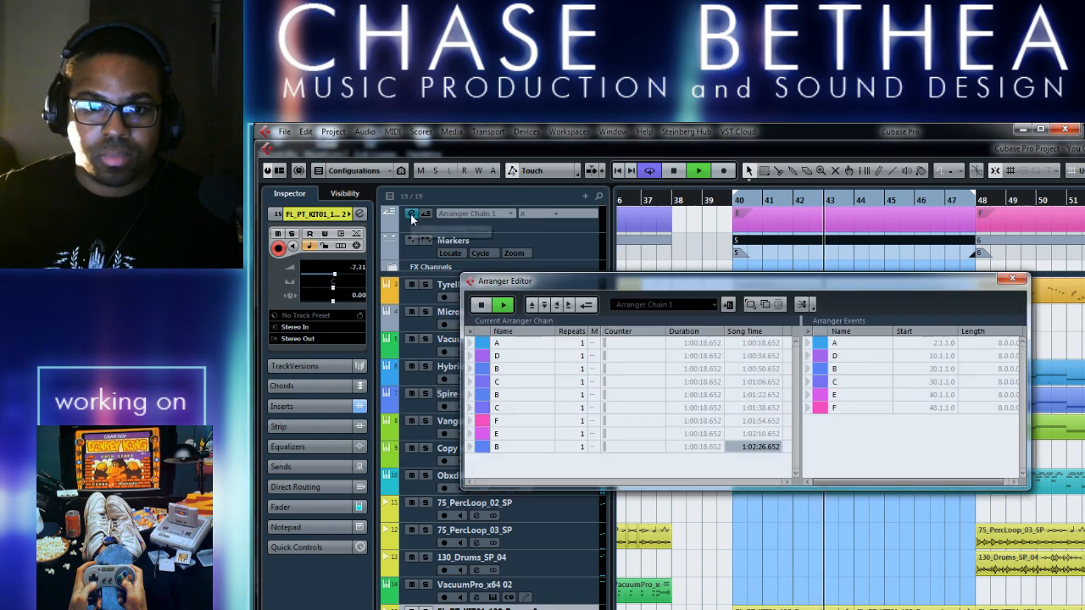
click(1012, 278)
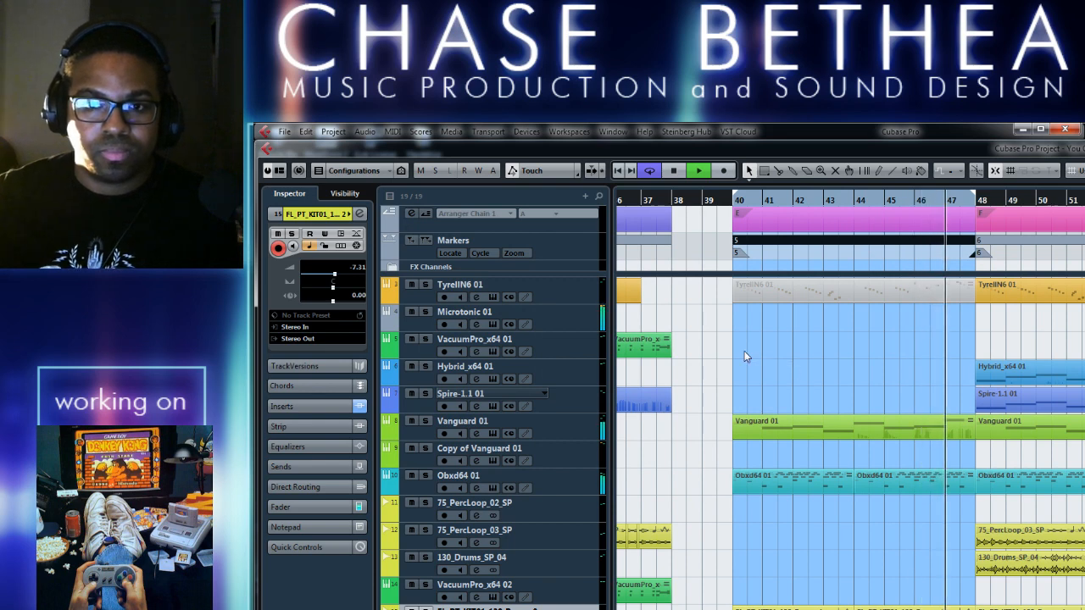
key(space)
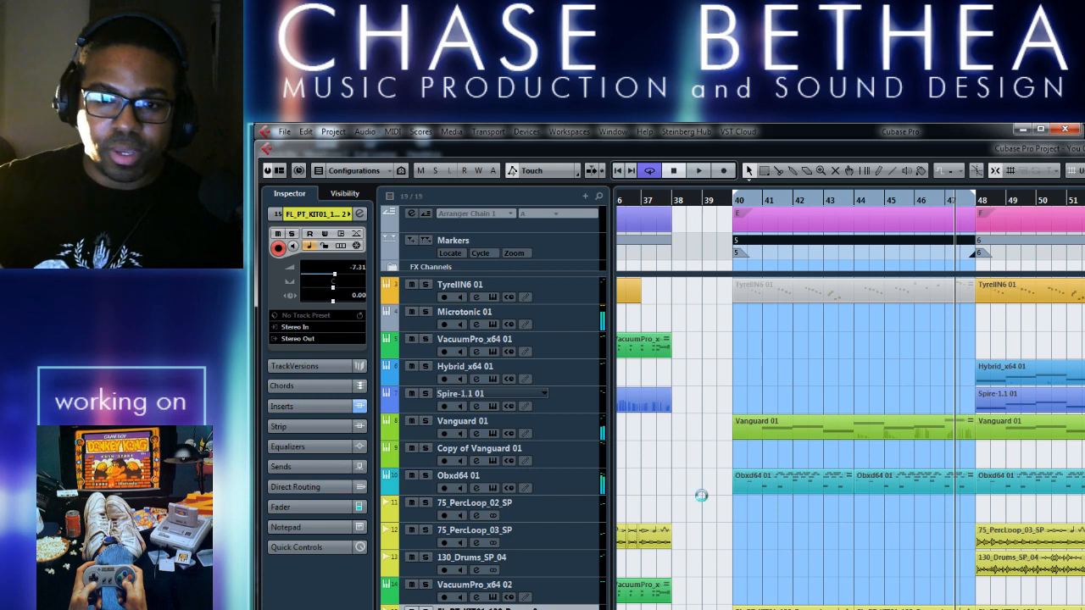
Examine the percussion and drum events across parts B, C, E and F, including the 75_PercLoop_03_SP event at bar 48
click(575, 488)
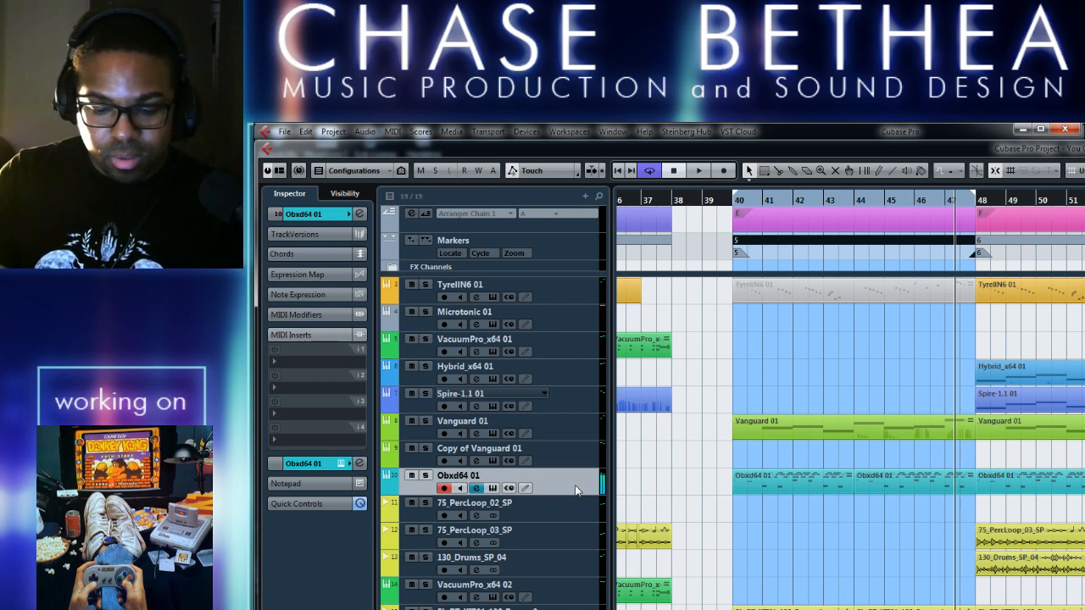
click(752, 540)
scroll(772, 551, left, 5)
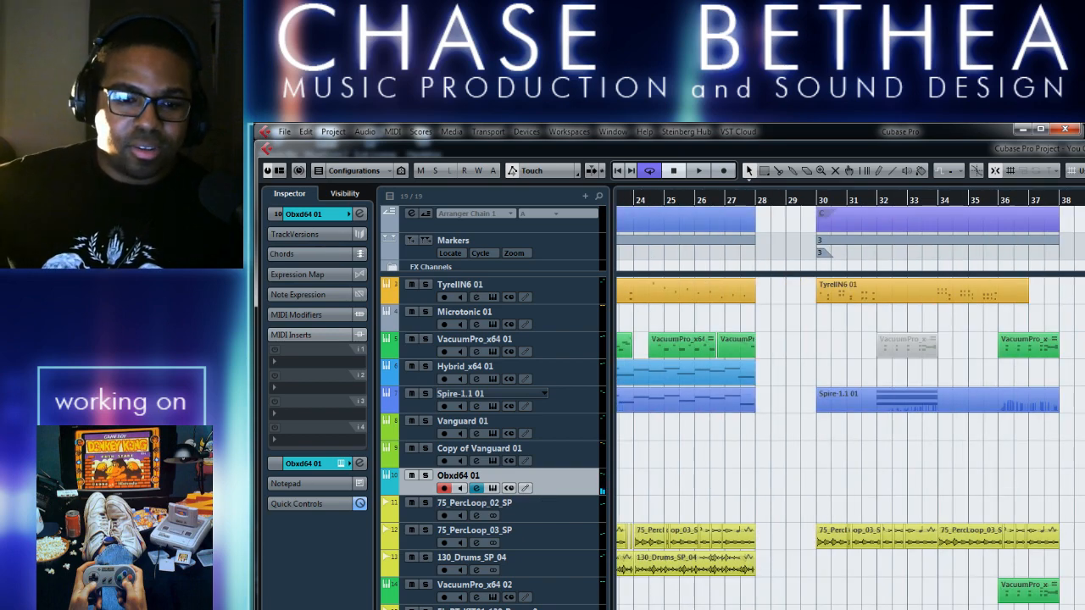
scroll(848, 441, right, 9)
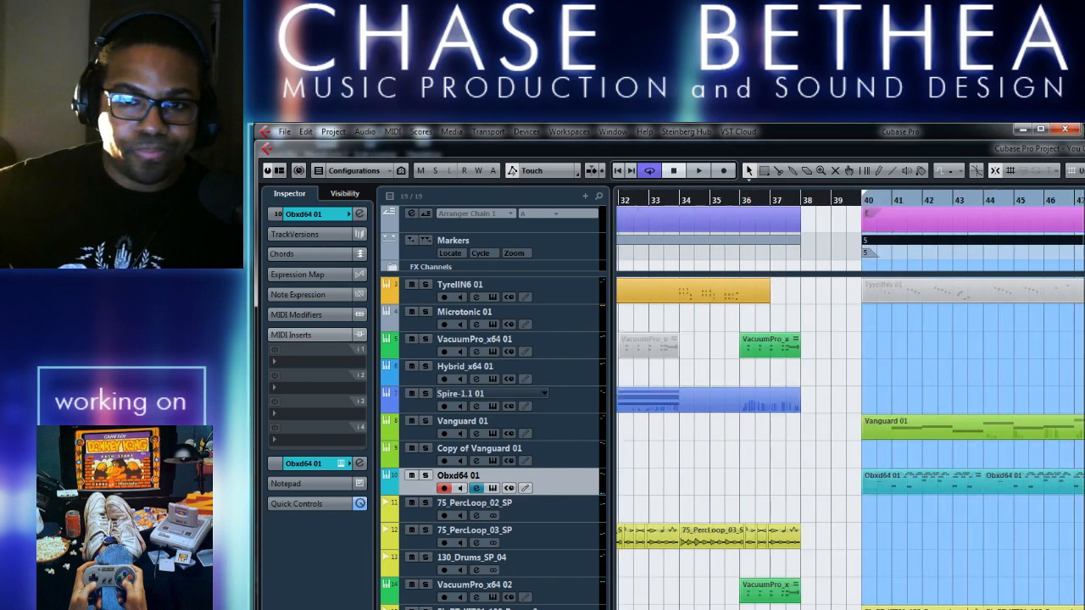
scroll(780, 593, down, 3)
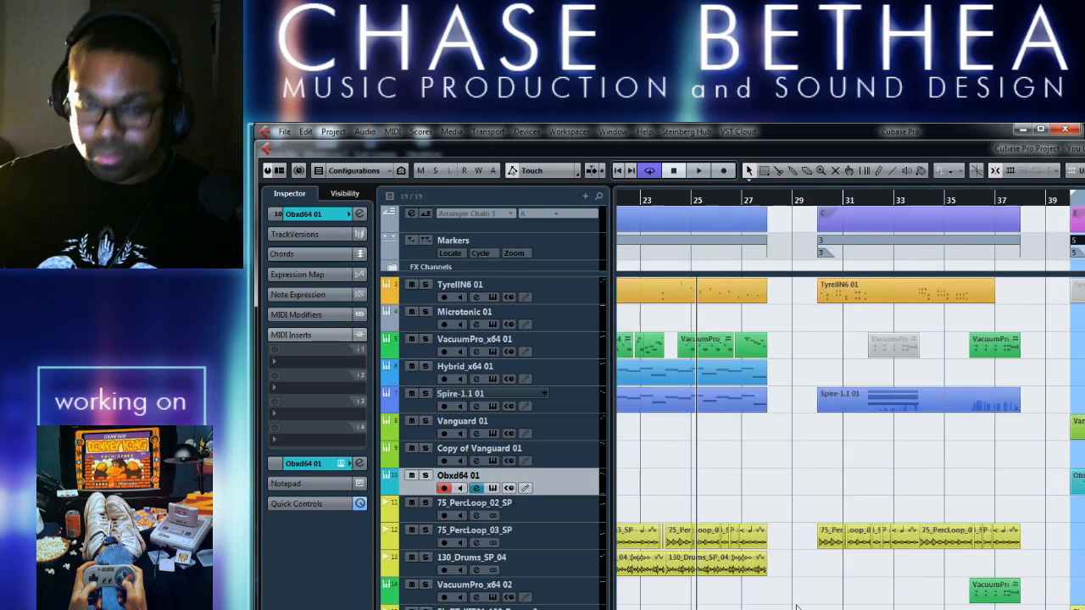
scroll(769, 585, right, 1)
scroll(768, 584, down, 3)
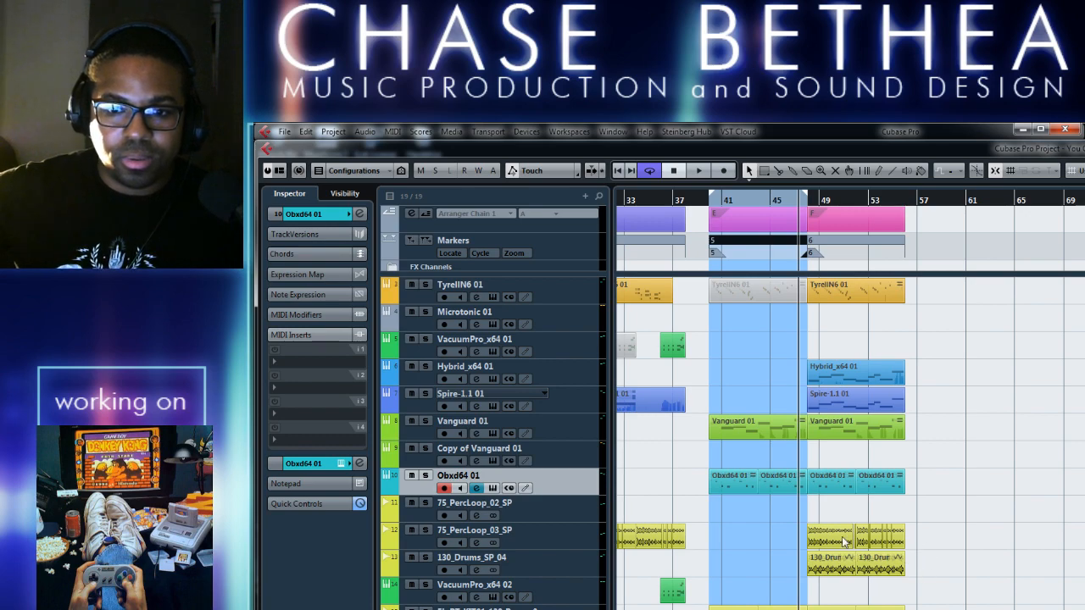
click(807, 542)
scroll(770, 562, up, 4)
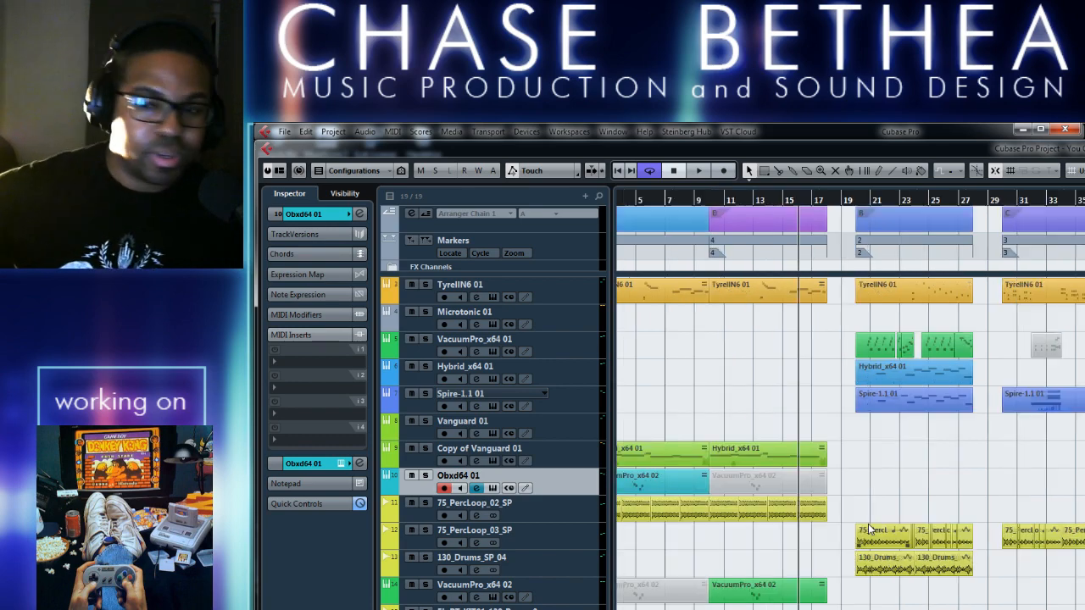
Start the locator range at bar 57, beyond part F, and place the VacuumPro_x64 01 event there unmuted
scroll(770, 562, right, 5)
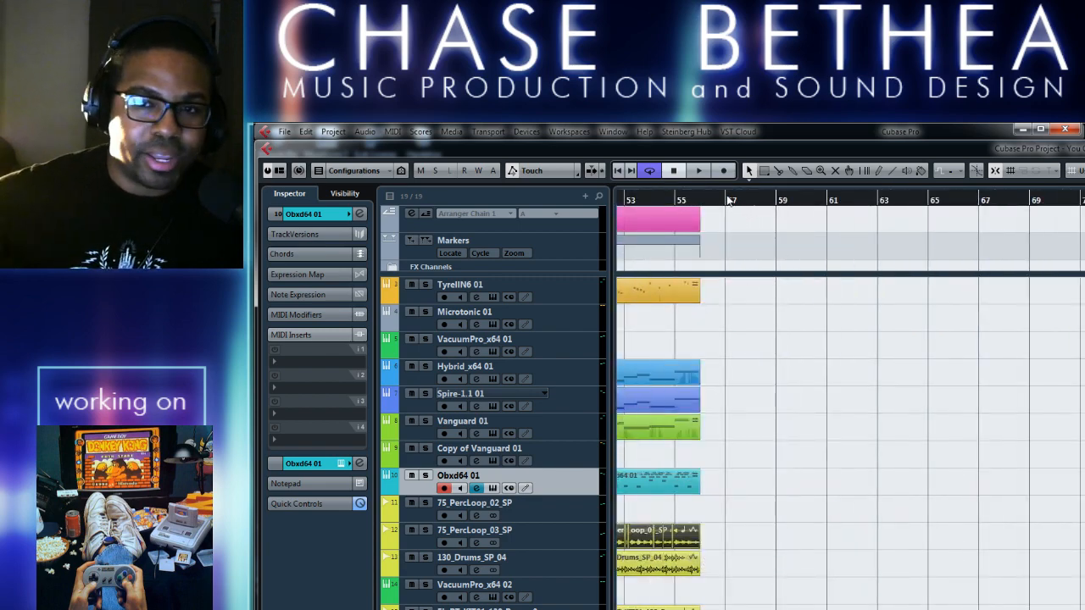
drag(727, 188, 1082, 188)
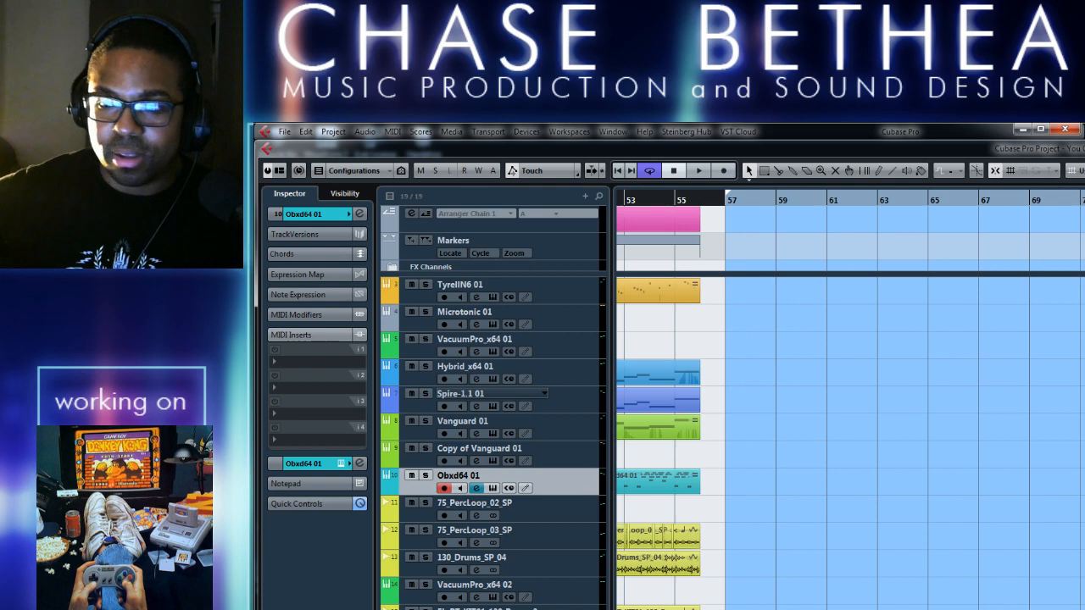
drag(1084, 369, 767, 347)
right_click(762, 346)
click(854, 345)
click(746, 347)
right_click(836, 351)
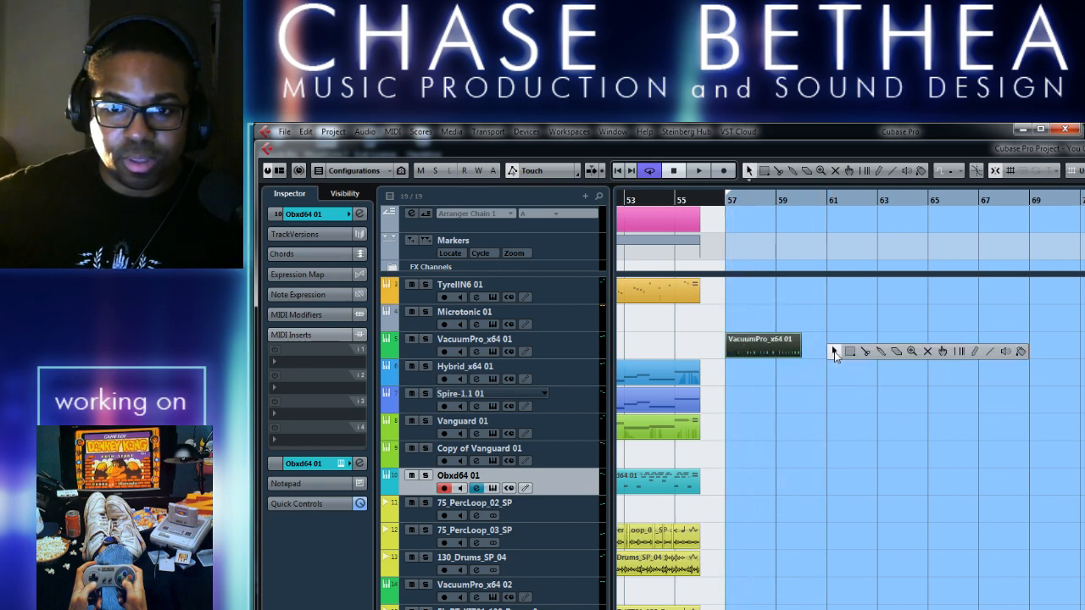
click(836, 355)
Listen to the VacuumPro_x64 01 event placed at bar 57
key(space)
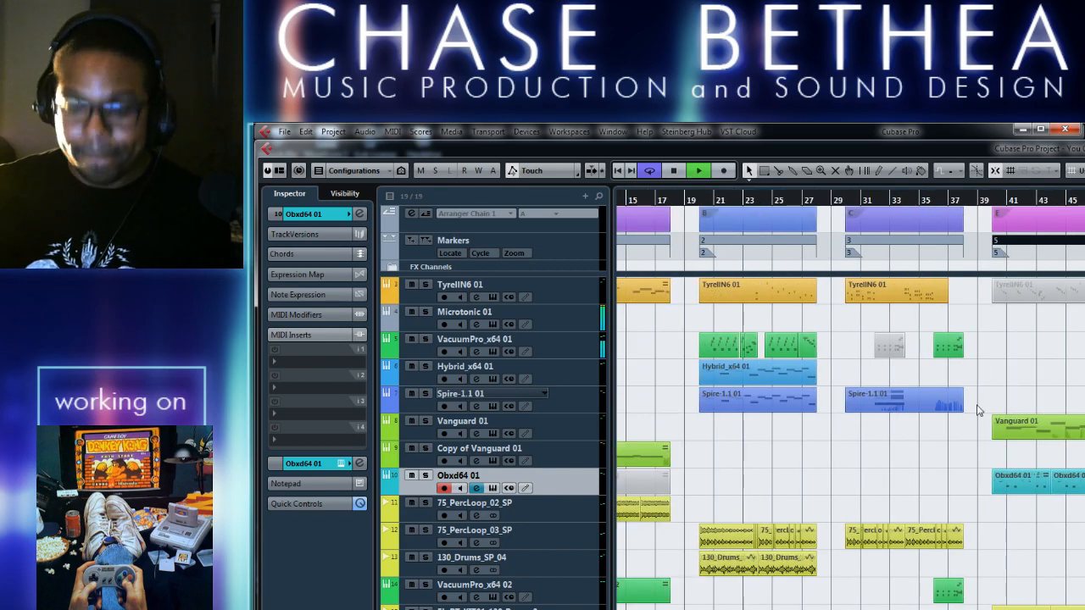
key(h)
key(h)
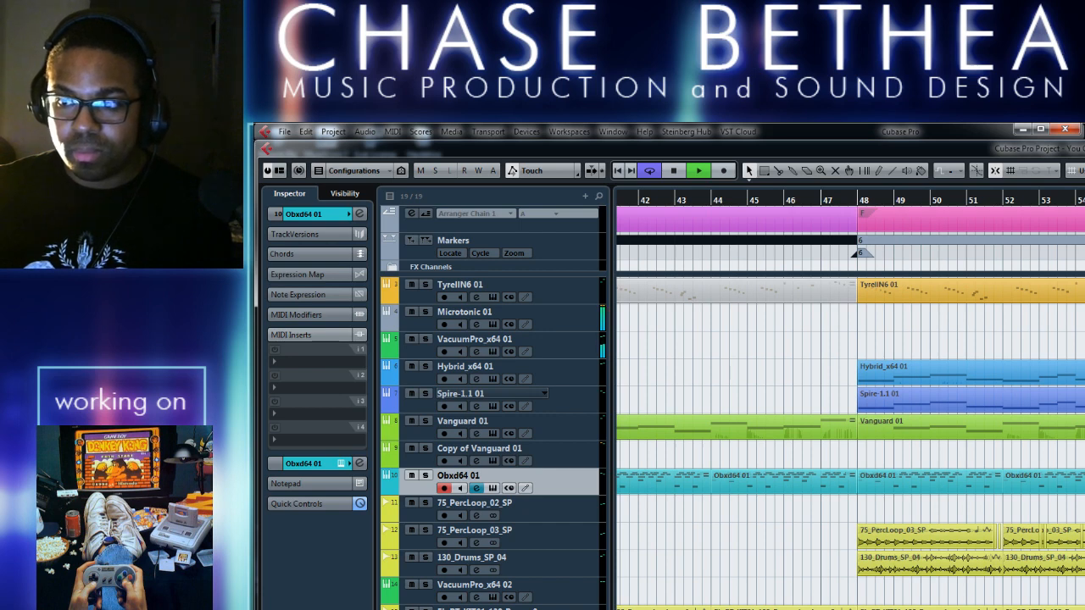
key(space)
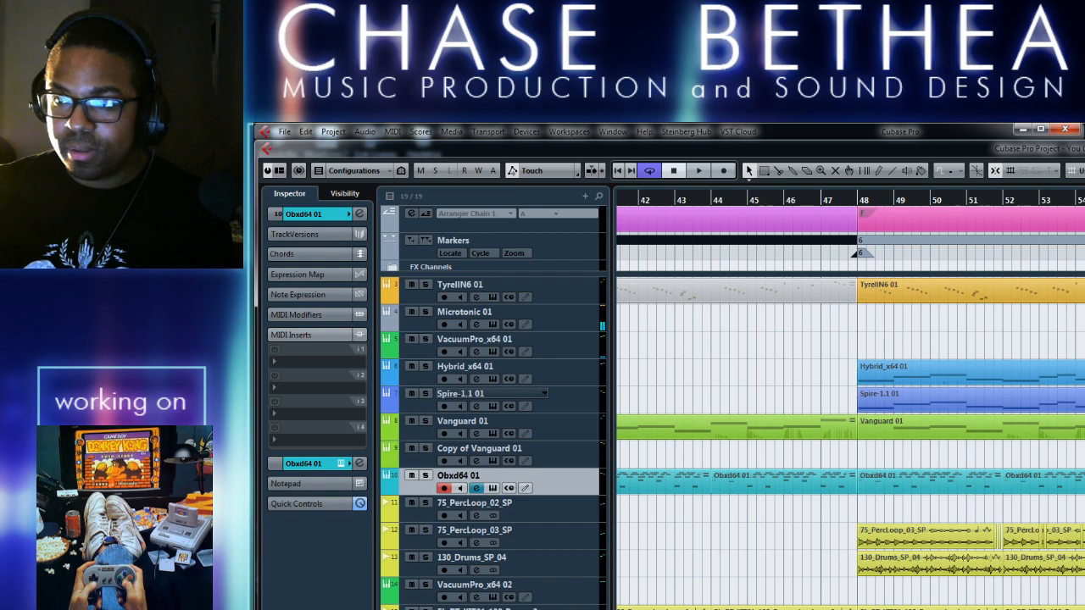
Add a cycle marker over the locator range starting at bar 57
scroll(809, 334, right, 5)
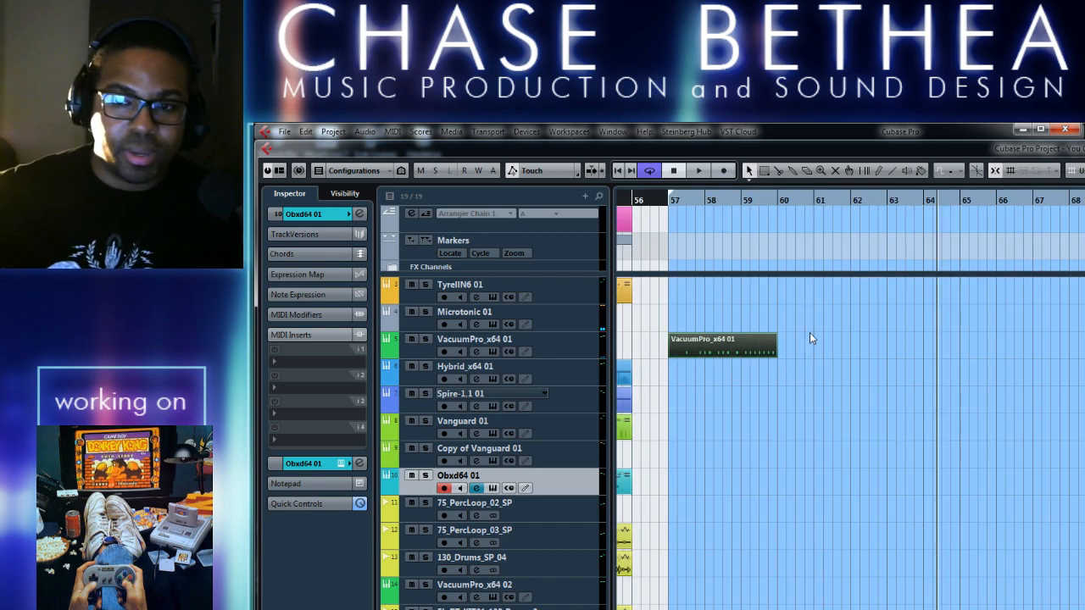
scroll(807, 333, right, 1)
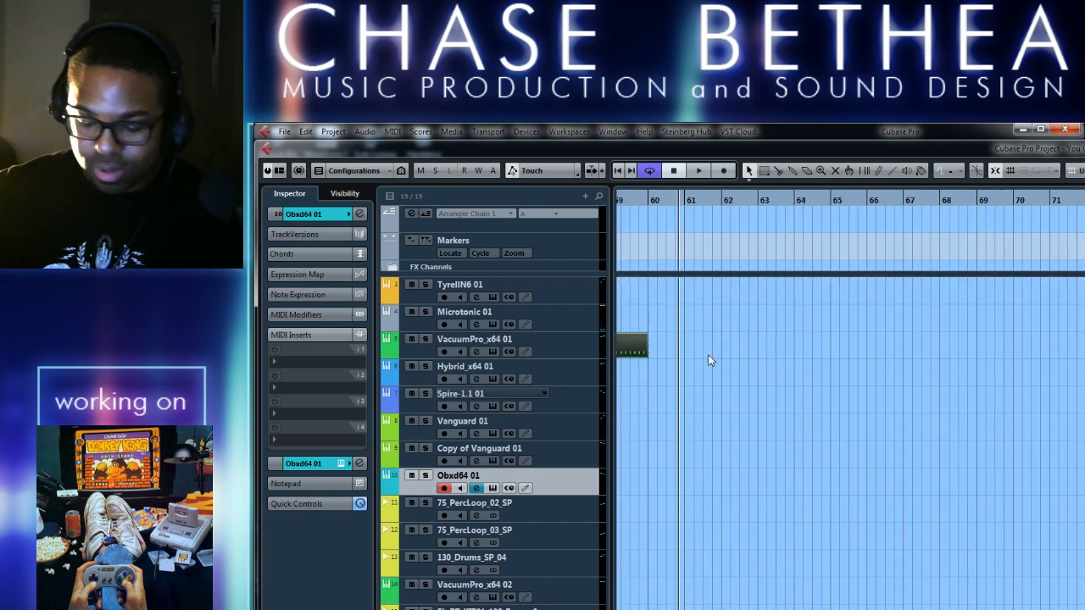
scroll(709, 359, left, 5)
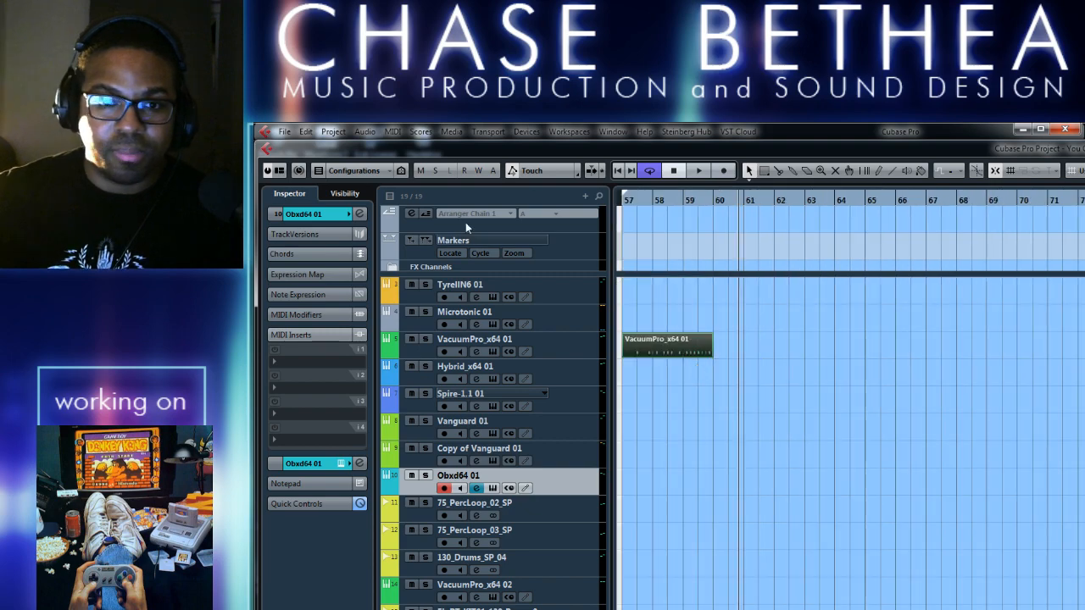
click(426, 242)
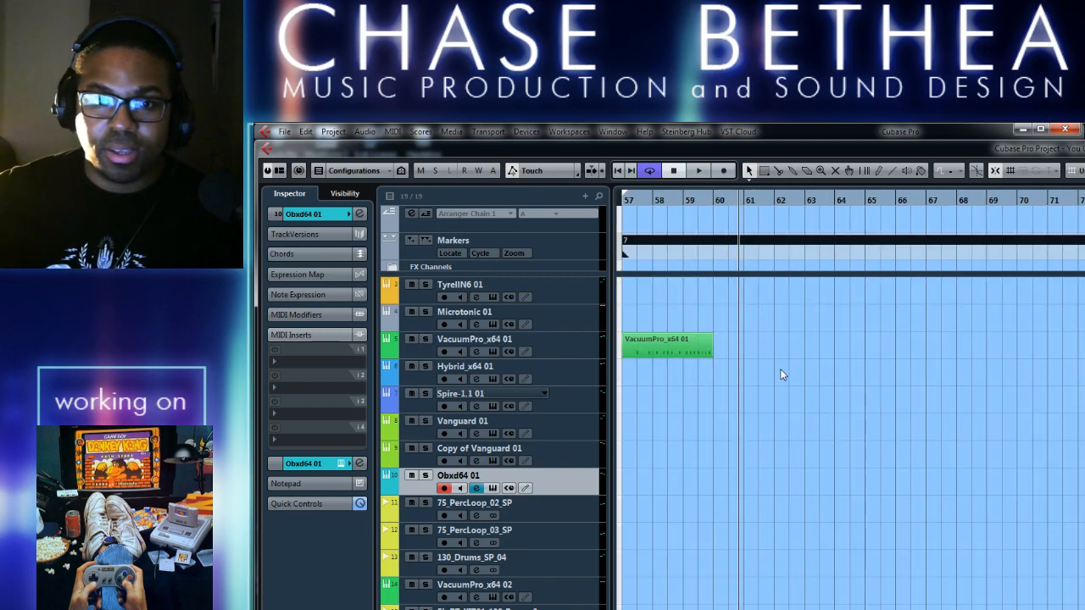
Inspect the C#4 notes of the bar 57 VacuumPro_x64 01 event in the Key Editor, then close the editor
double_click(655, 353)
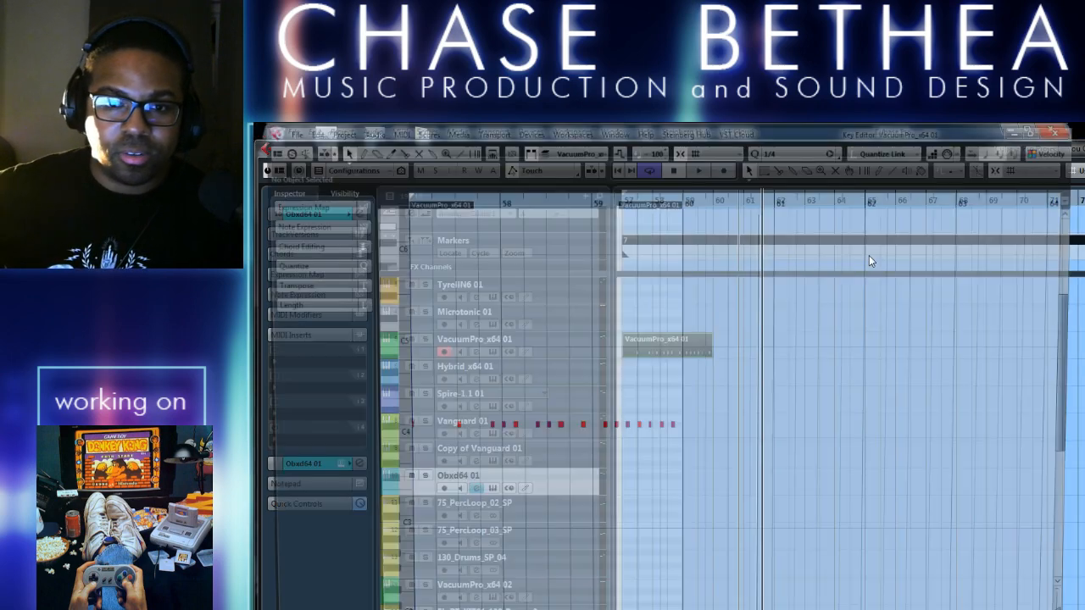
drag(627, 452, 782, 465)
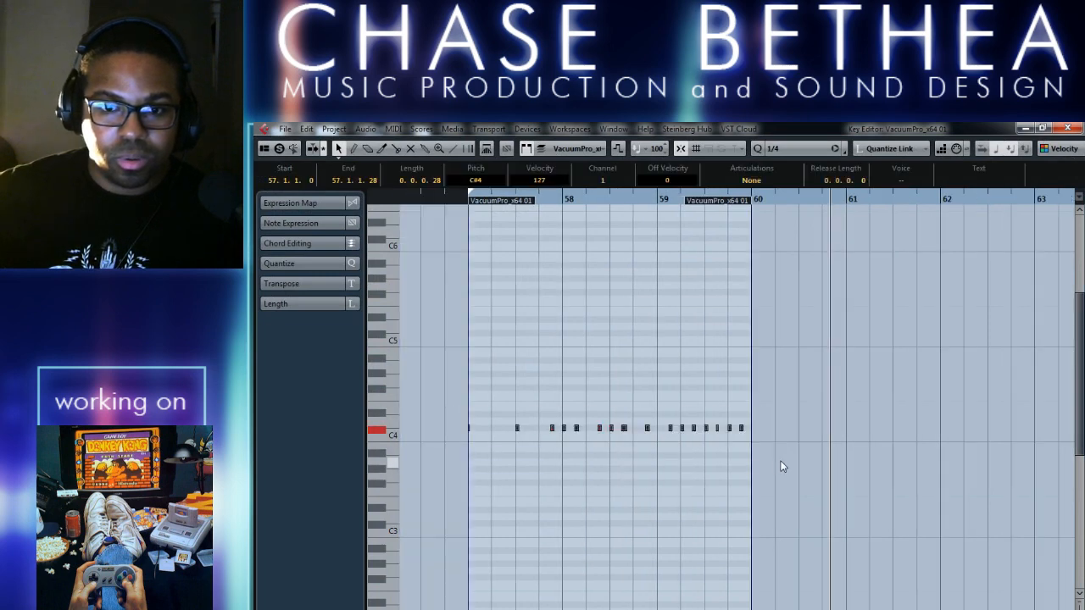
click(517, 428)
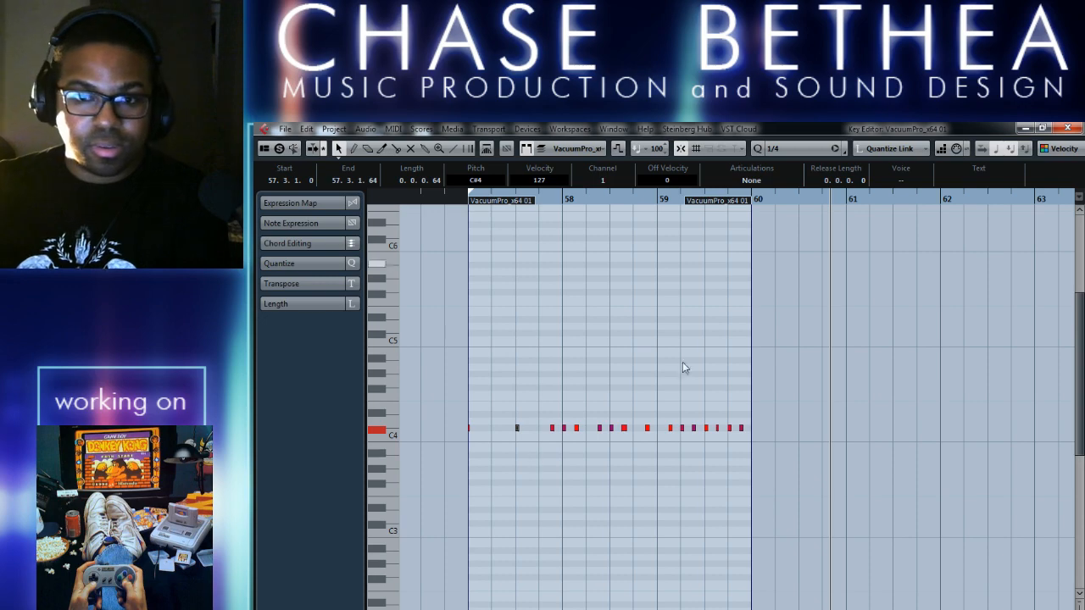
click(1067, 128)
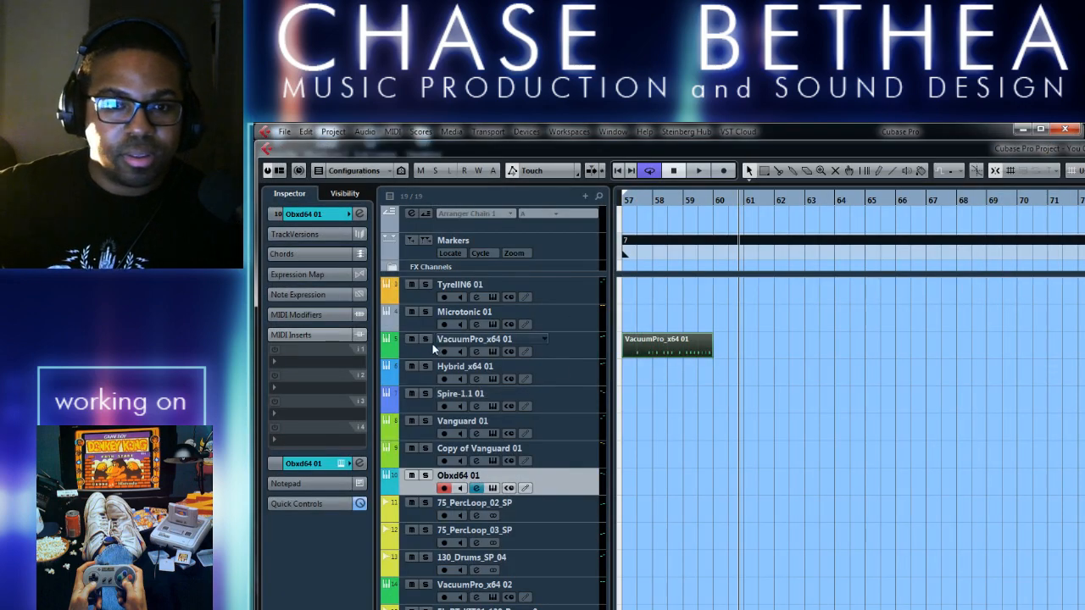
Insert the Chorder effect in the second MIDI insert slot of the VacuumPro_x64 01 track
click(562, 344)
click(279, 387)
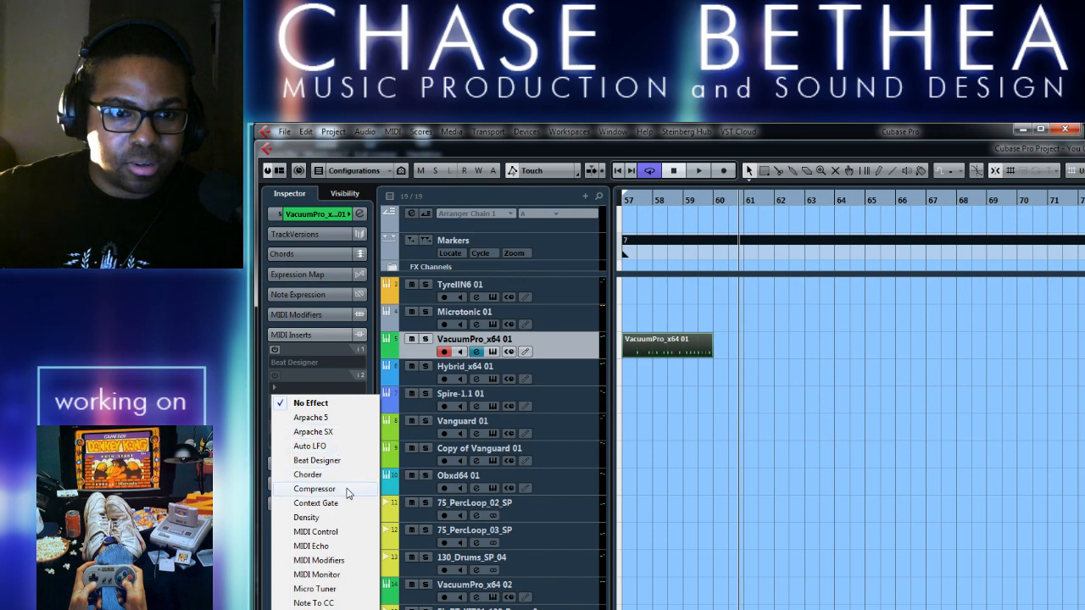
click(308, 474)
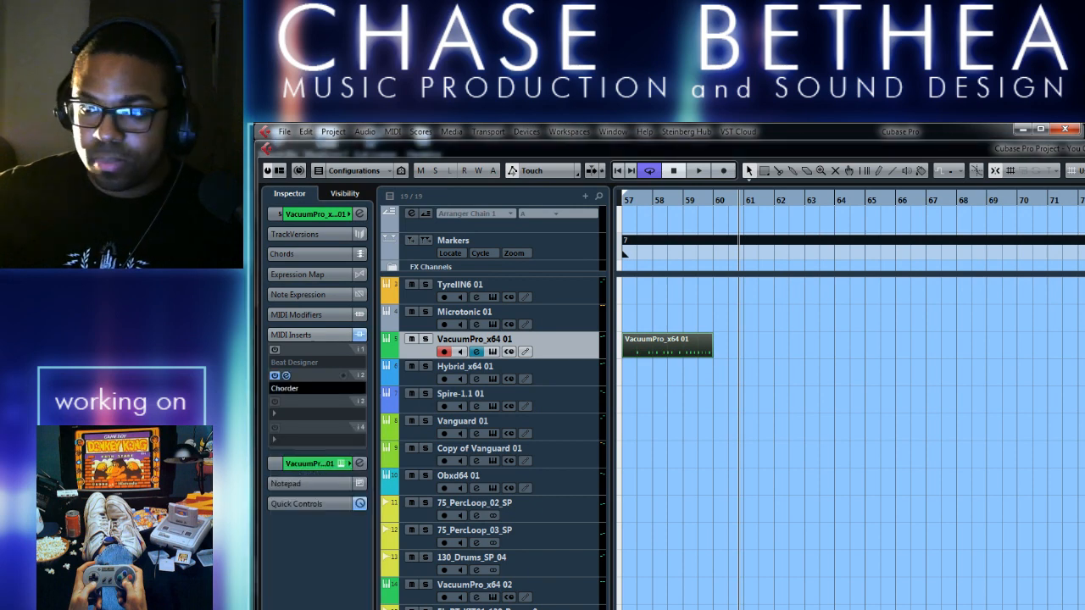
drag(706, 343, 682, 340)
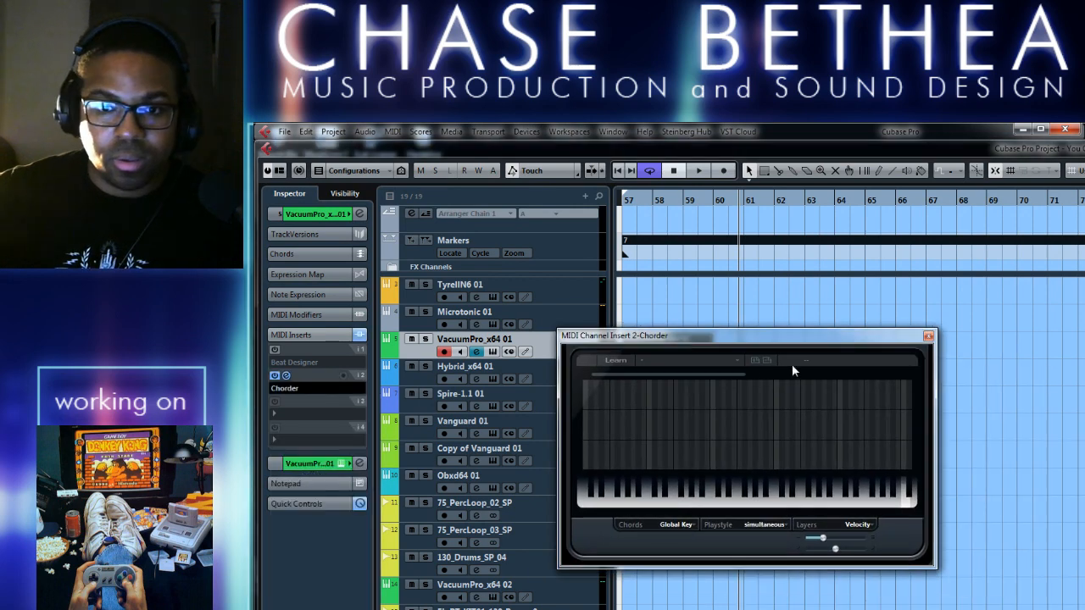
Load the Single Chords Major 7 preset in Chorder and play the VacuumPro_x64 01 event with the locators spanning bars 57 to 60
click(739, 363)
mouse_move(717, 365)
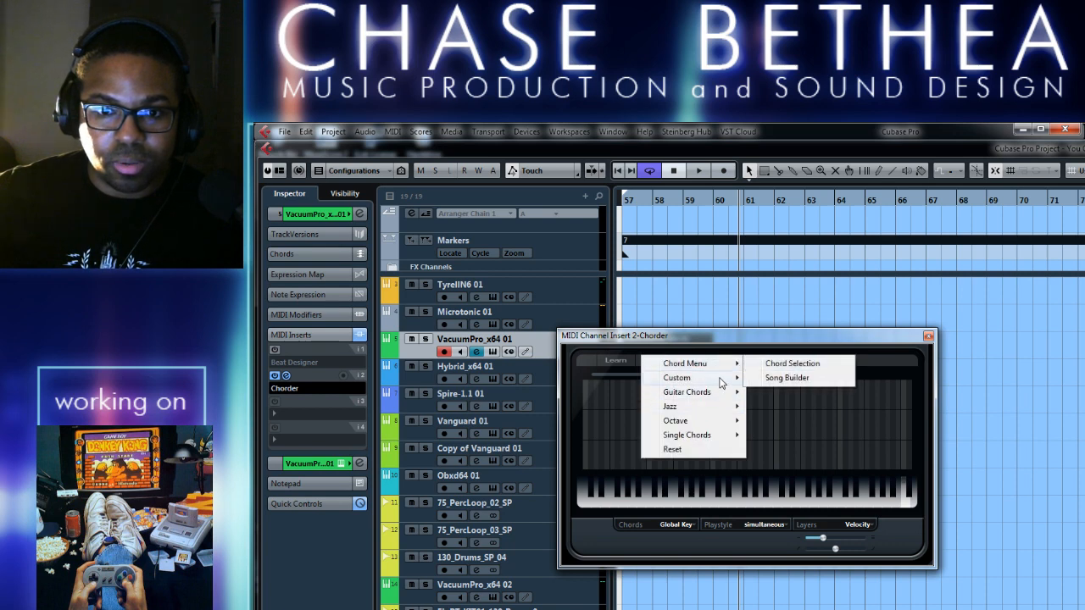
mouse_move(727, 436)
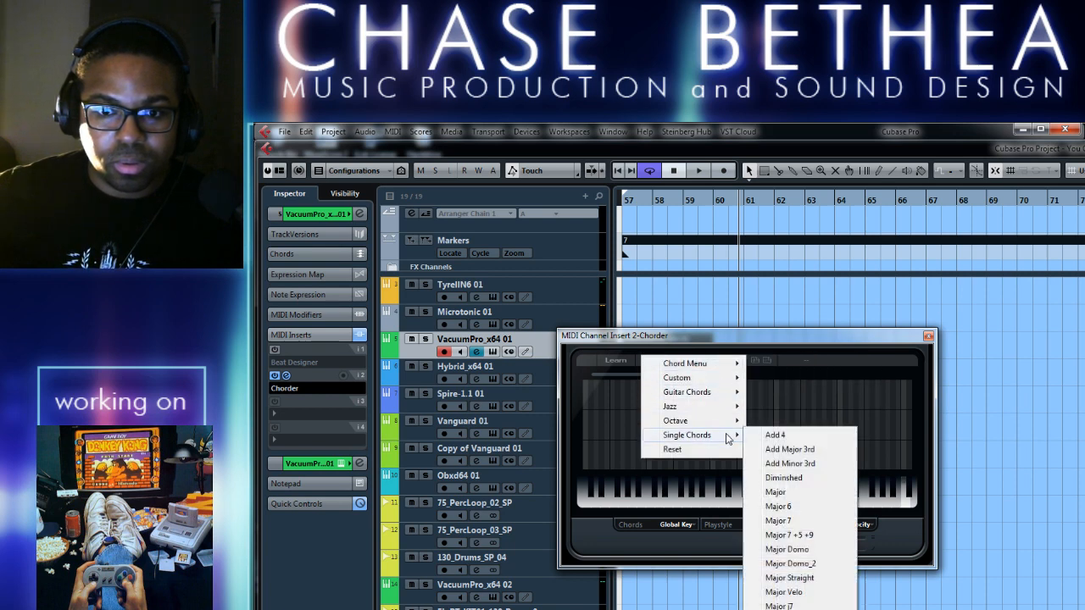
click(794, 522)
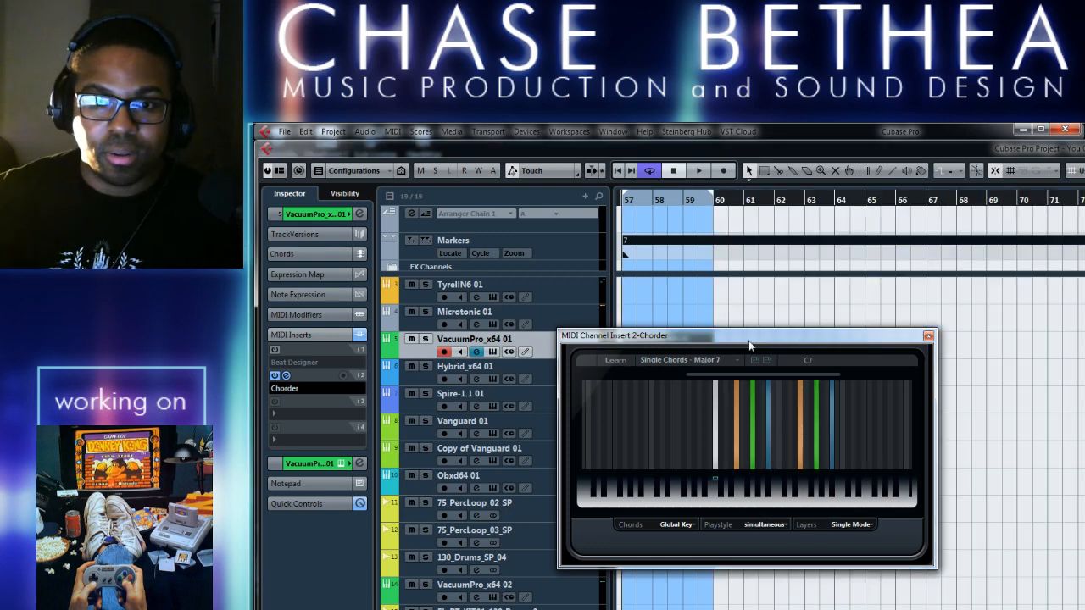
drag(749, 345, 721, 416)
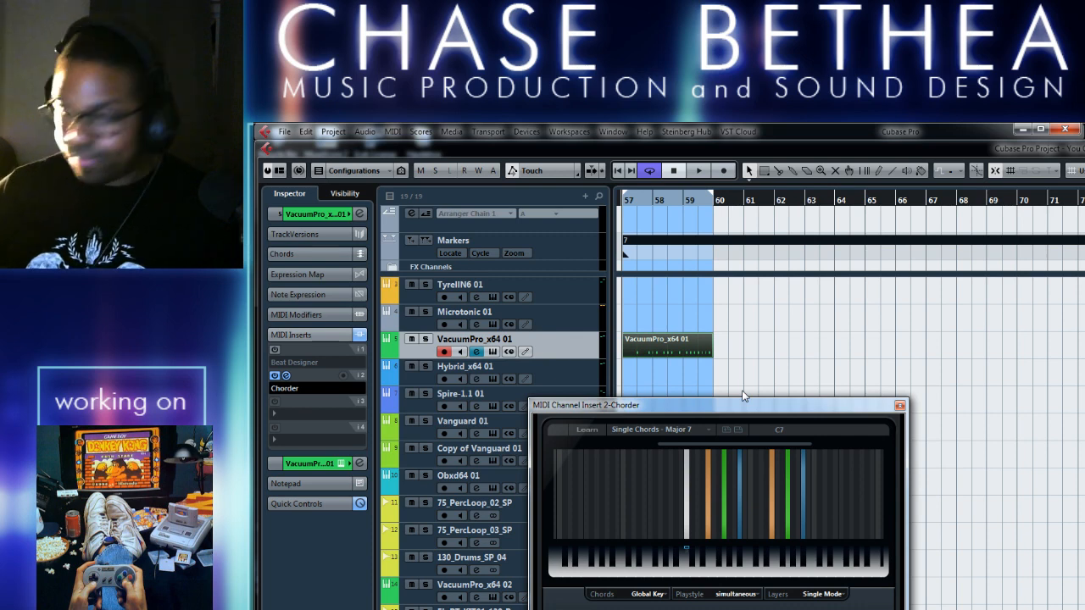
key(space)
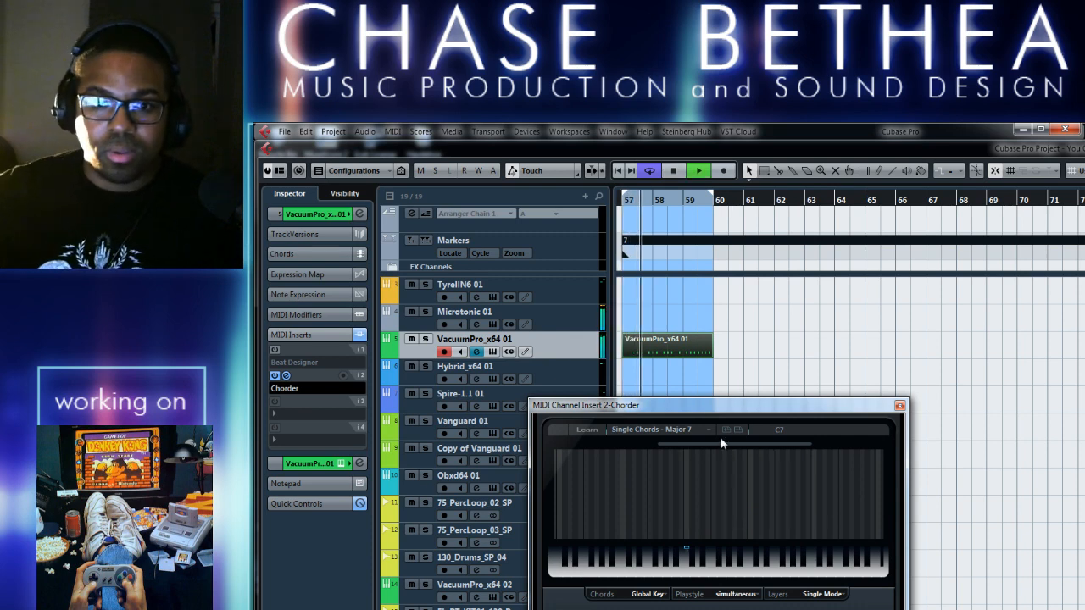
Audition the Single Chords presets Minor 7 11, Stacked 4th and Minor Velo in Chorder during playback
click(678, 430)
mouse_move(695, 504)
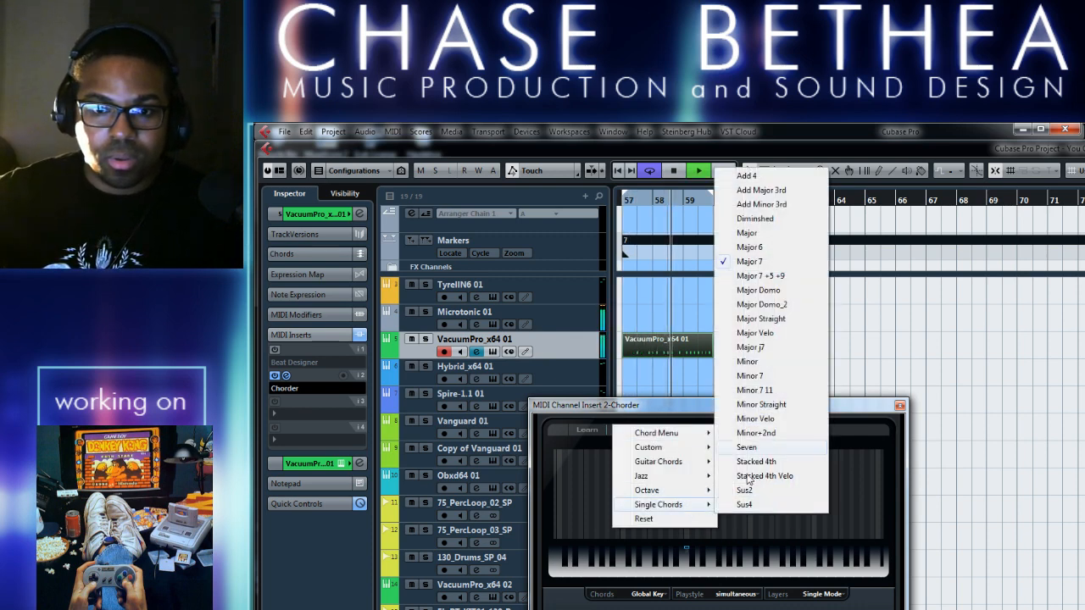
click(763, 402)
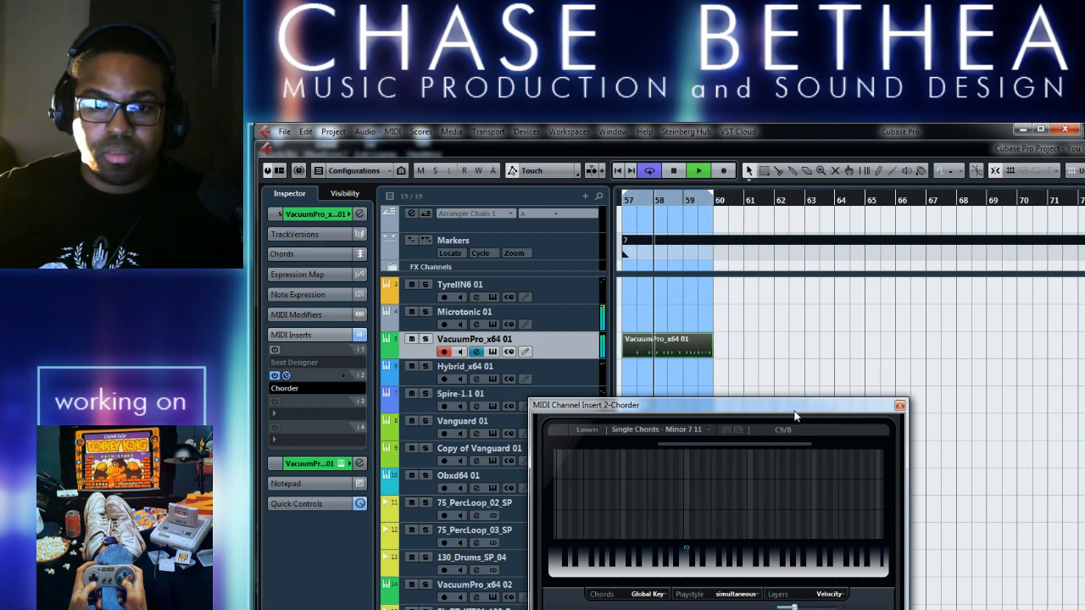
click(706, 429)
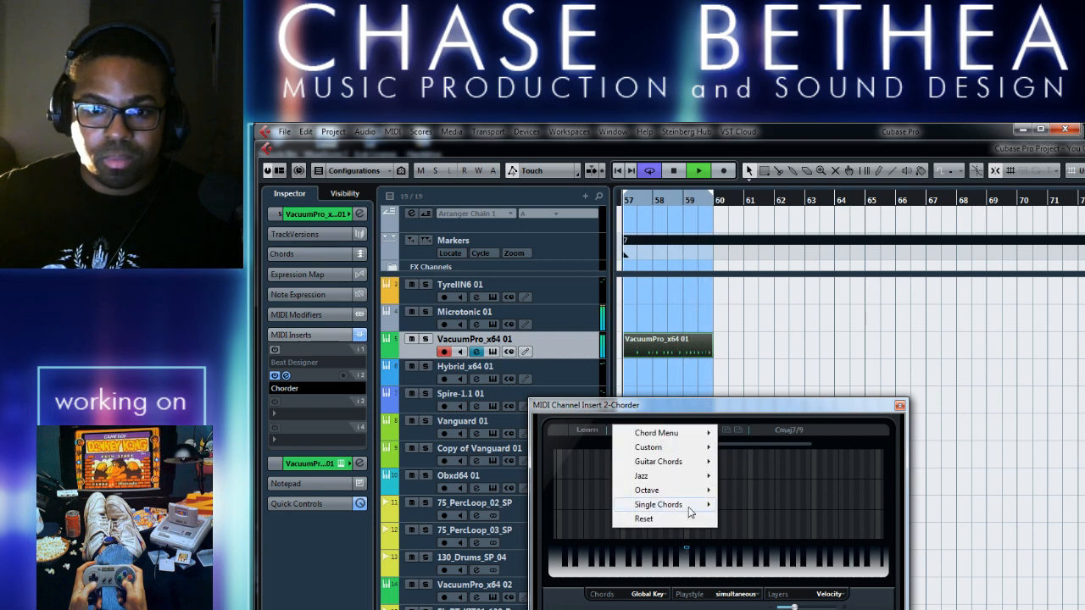
mouse_move(678, 504)
click(769, 477)
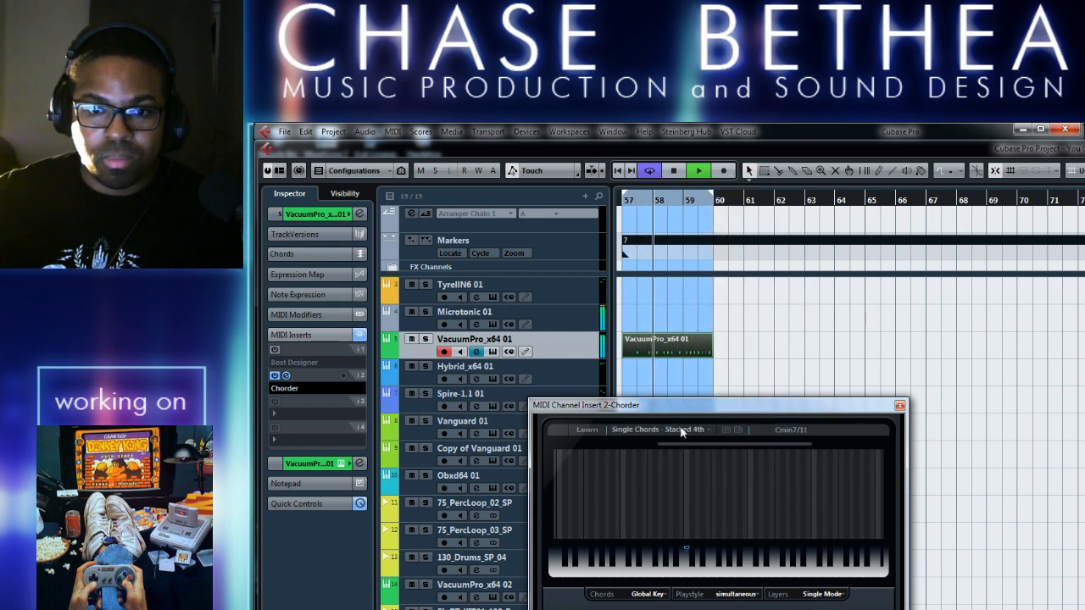
click(705, 430)
mouse_move(689, 505)
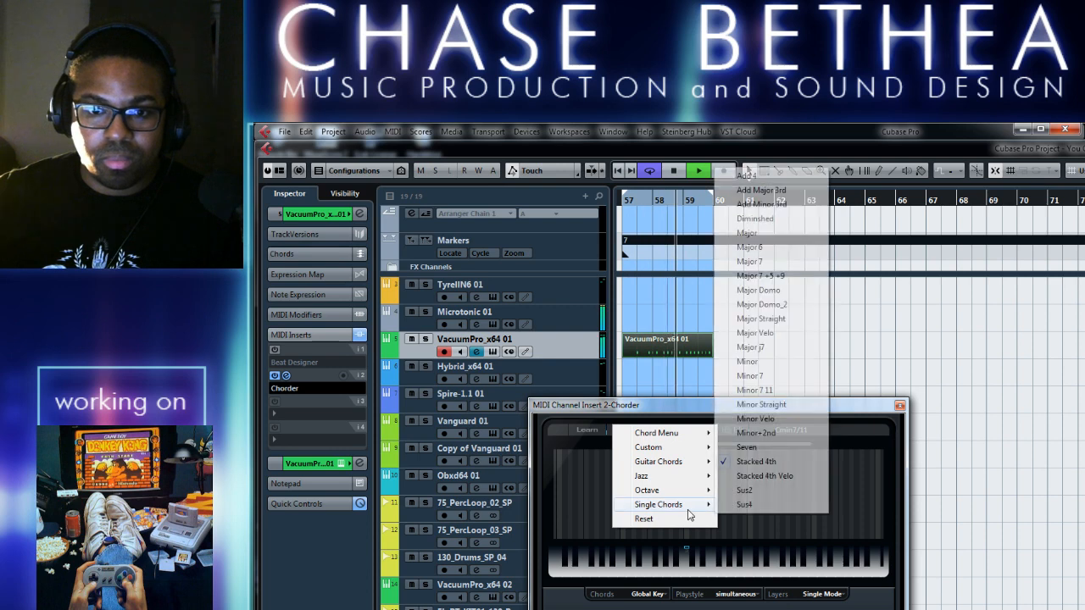
click(780, 418)
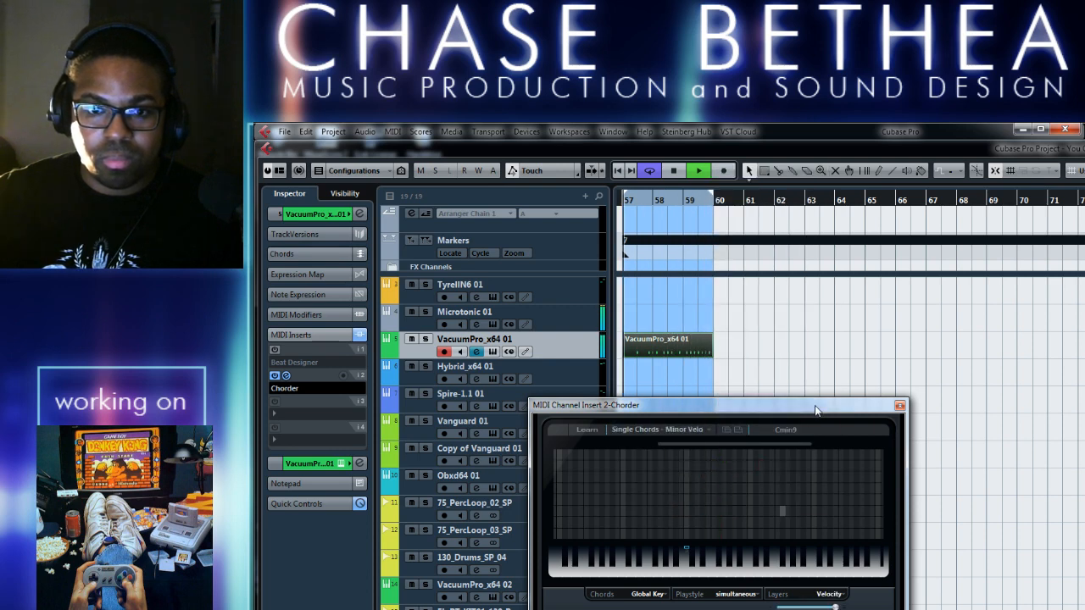
Set Chorder to the Single Chords Minor 7 11 preset, listen to it and stop playback
click(712, 431)
mouse_move(702, 504)
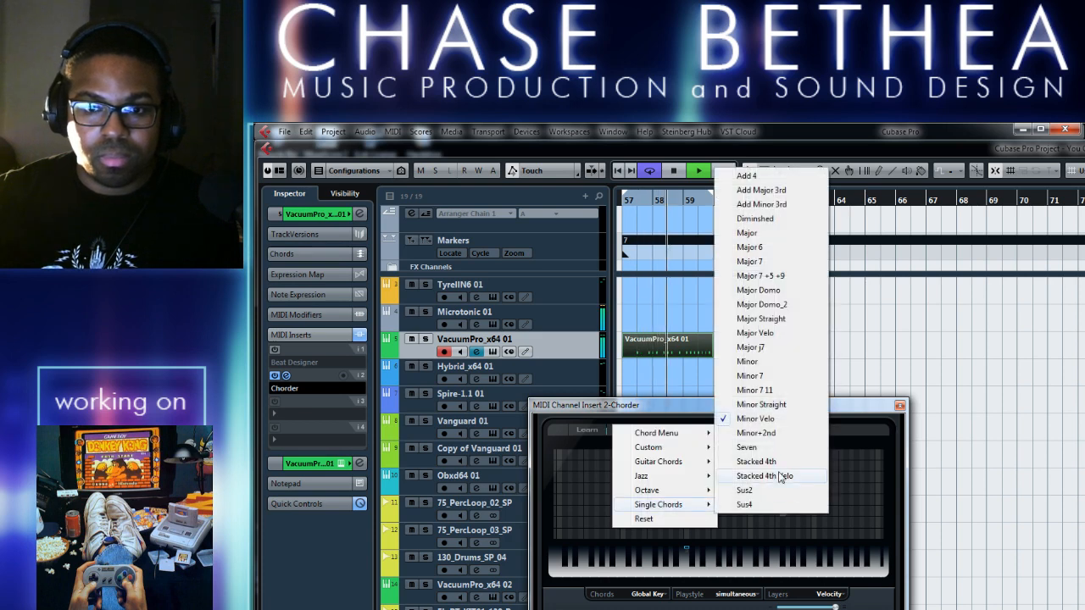
click(774, 389)
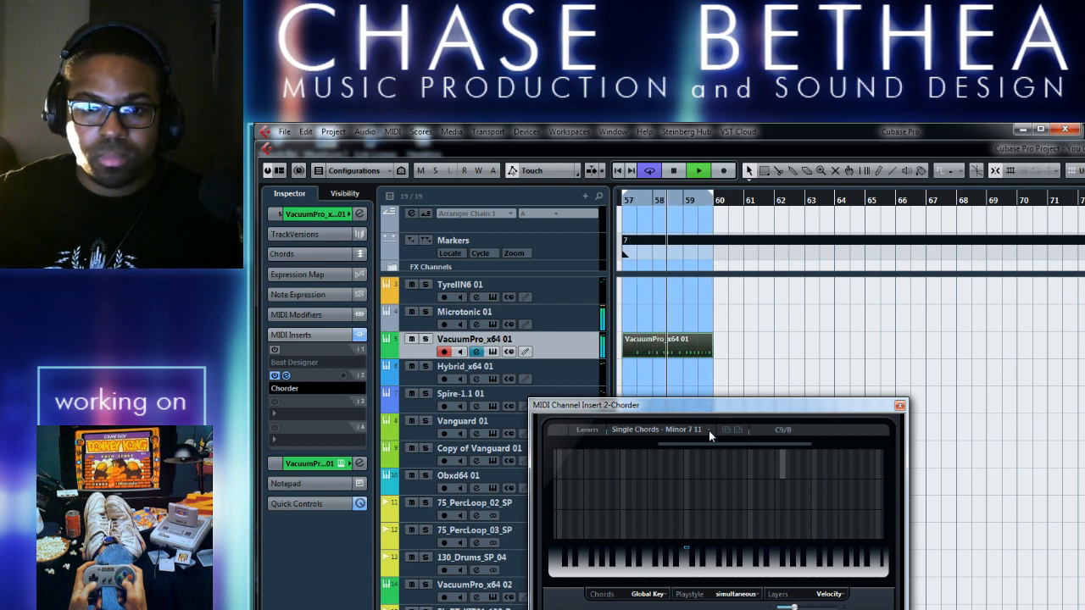
click(709, 431)
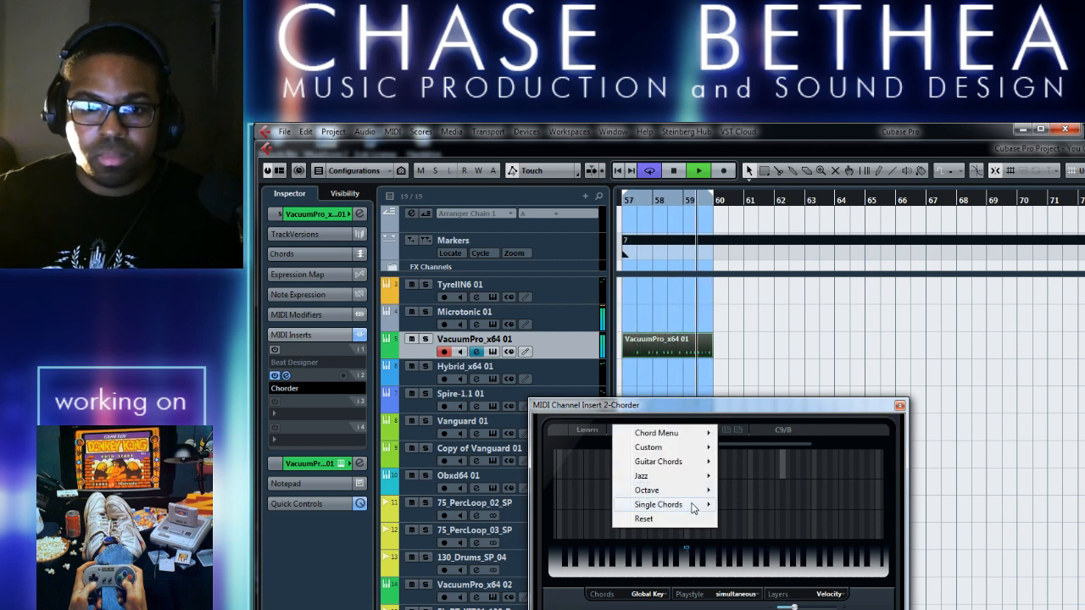
mouse_move(694, 504)
click(697, 385)
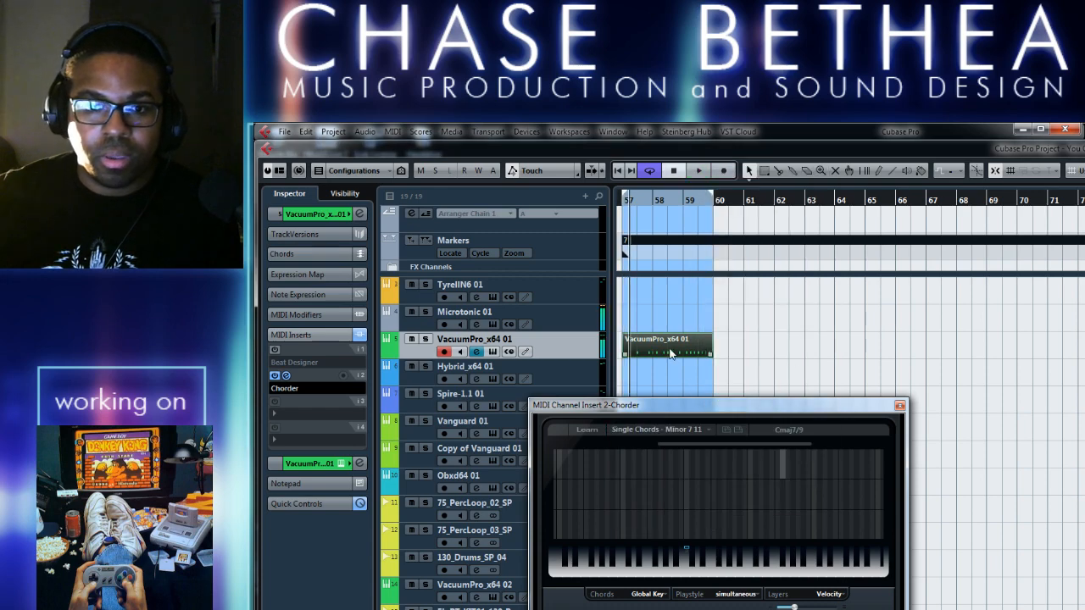
Open the bar 57 VacuumPro_x64 01 event in the Key Editor and play it with Chorder's playstyle set to fast random
double_click(671, 351)
drag(786, 414, 876, 408)
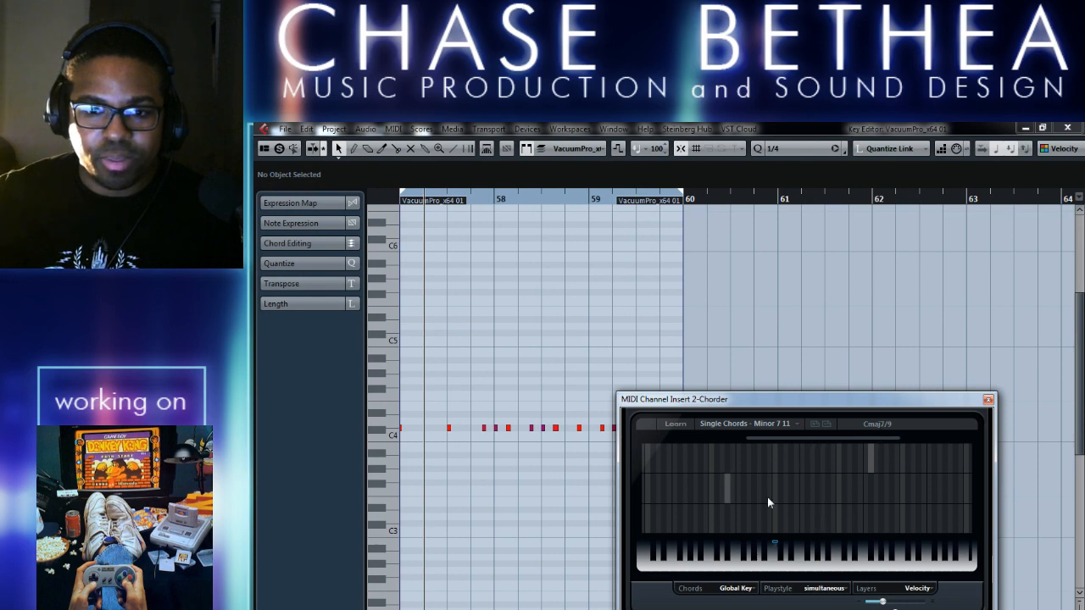
click(828, 591)
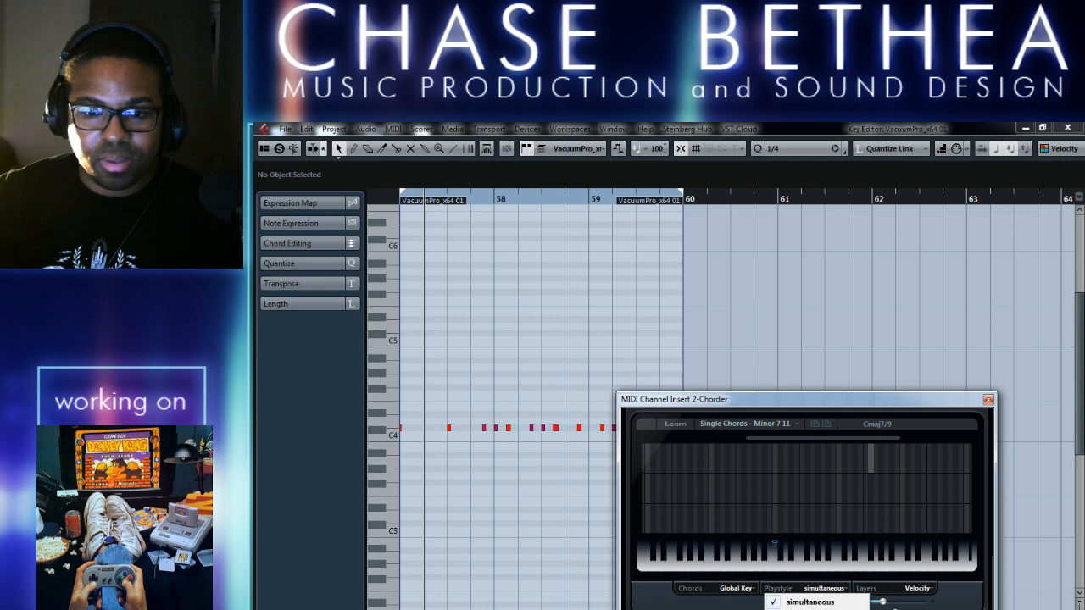
click(848, 609)
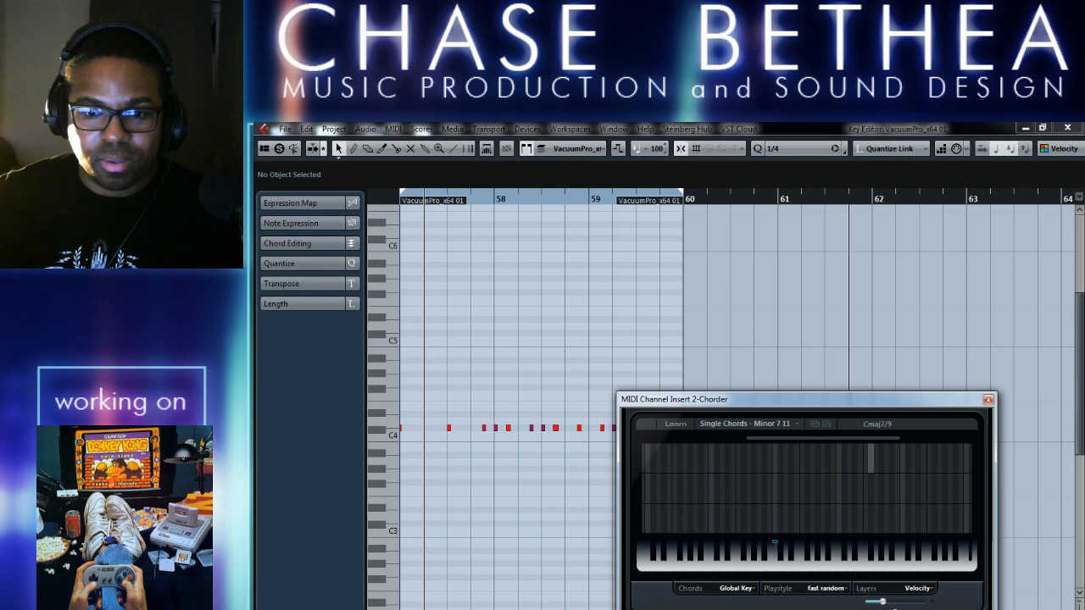
key(KP_1)
key(space)
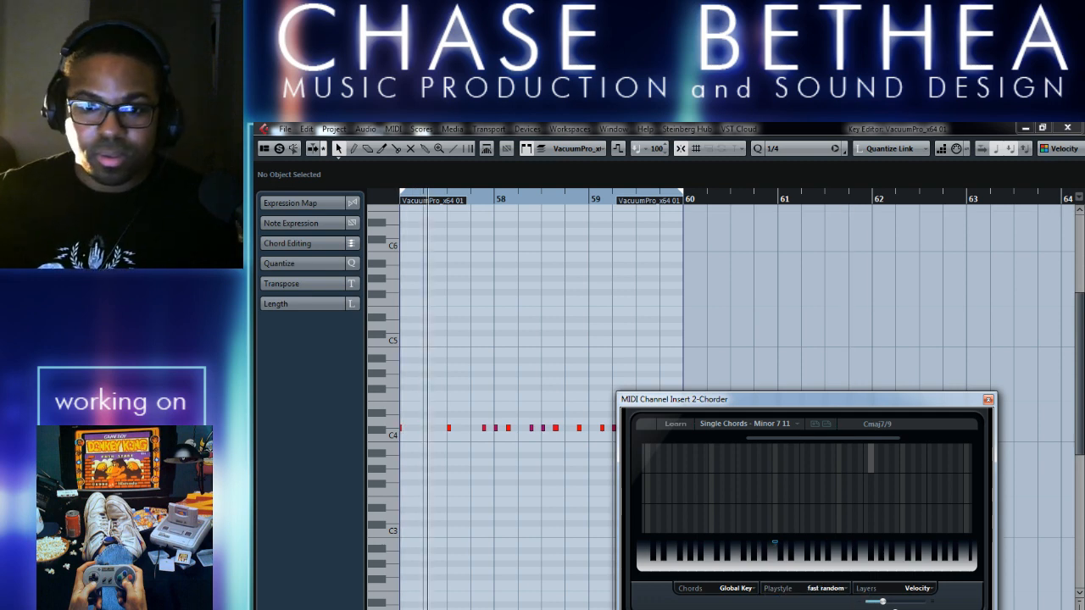
Try Chorder's fast down playstyle, and settle on fast up during playback
click(827, 588)
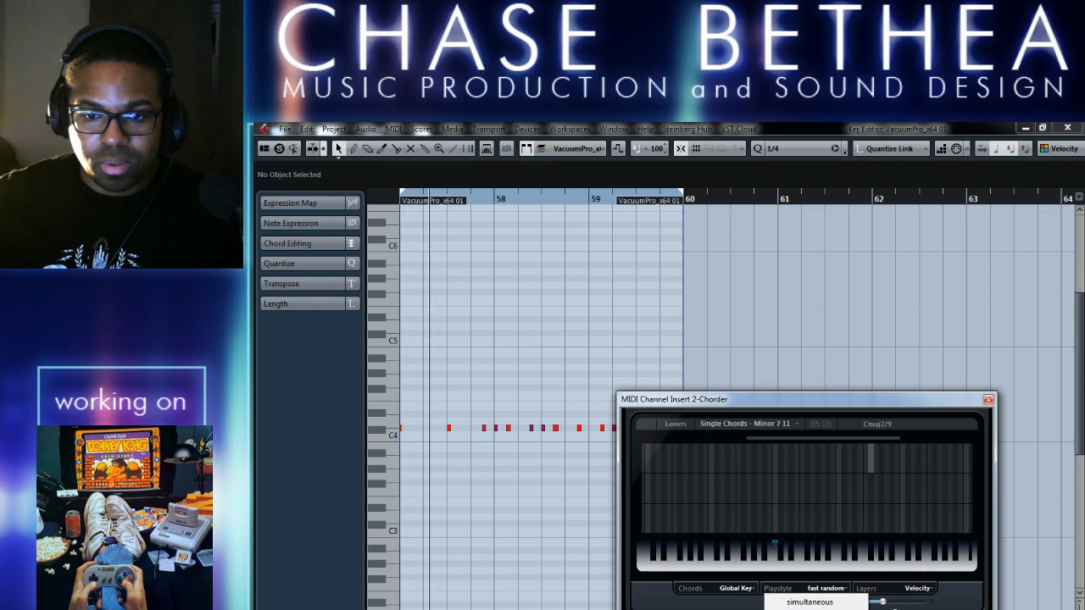
click(815, 609)
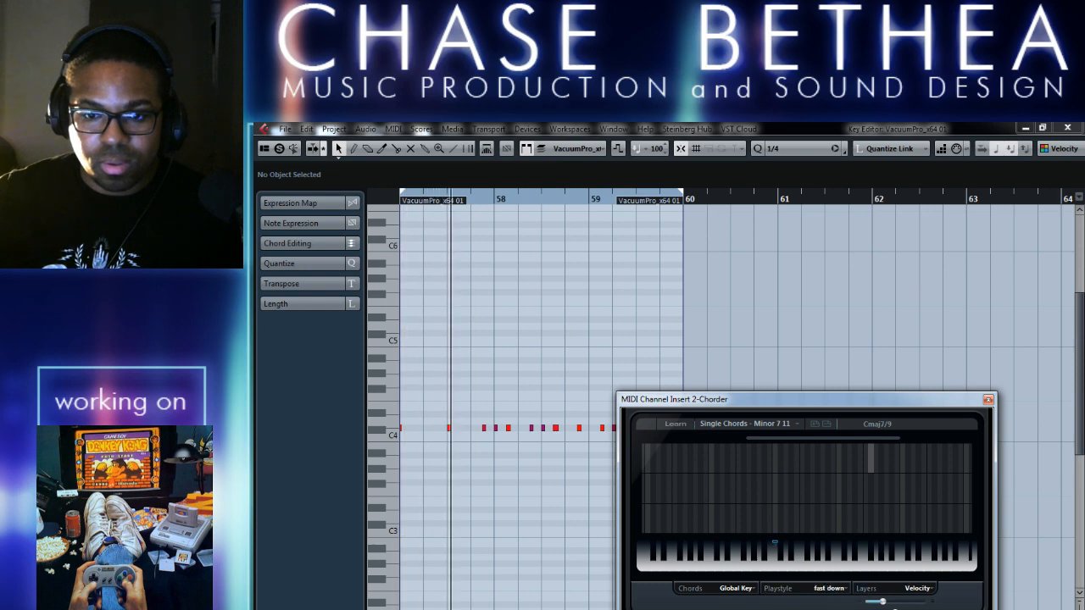
click(765, 599)
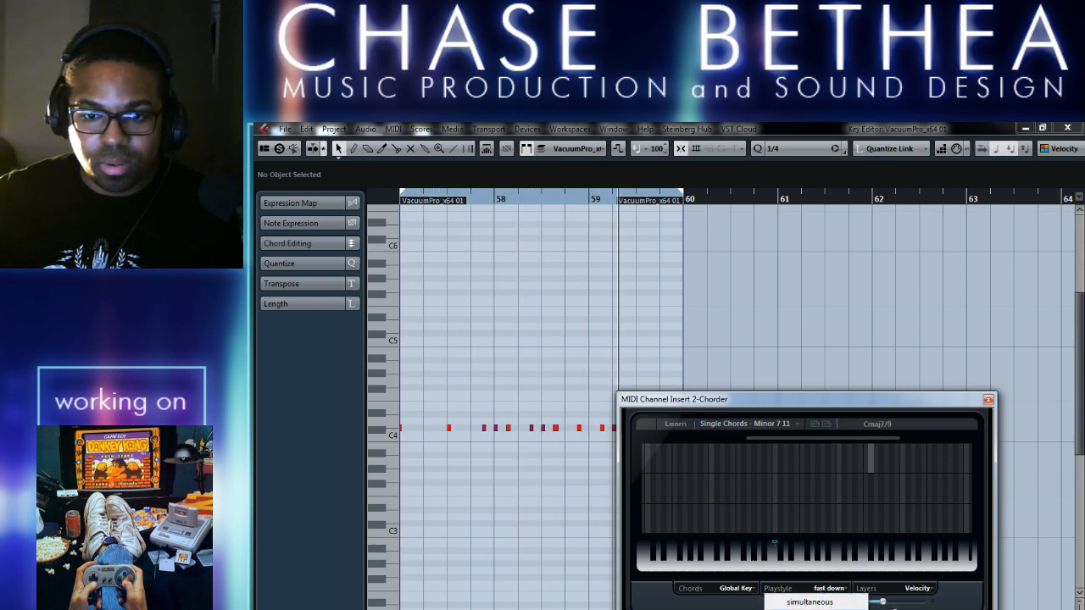
click(812, 609)
click(837, 591)
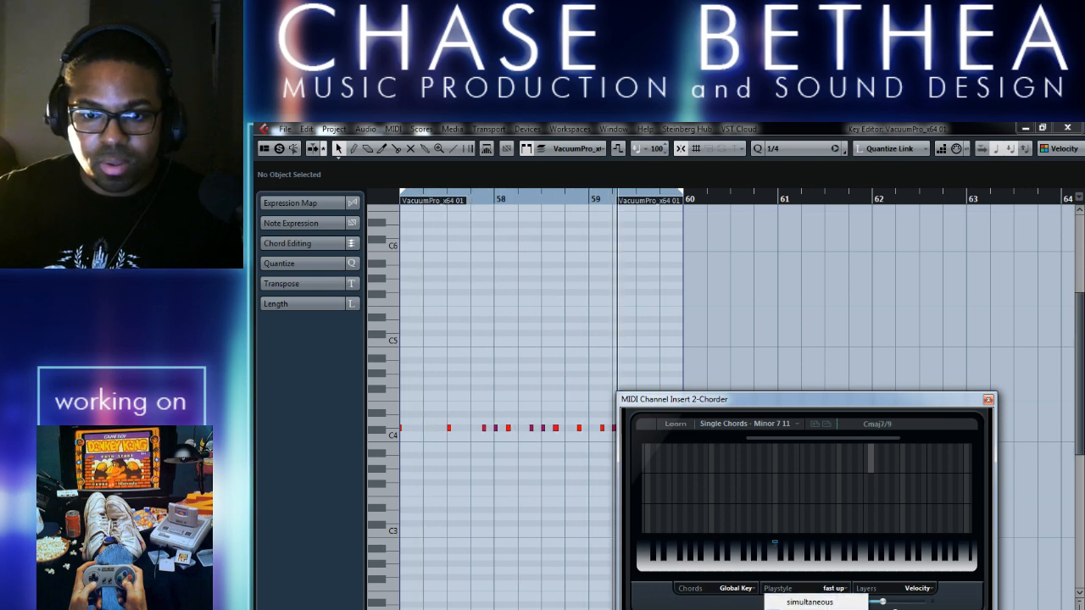
click(909, 425)
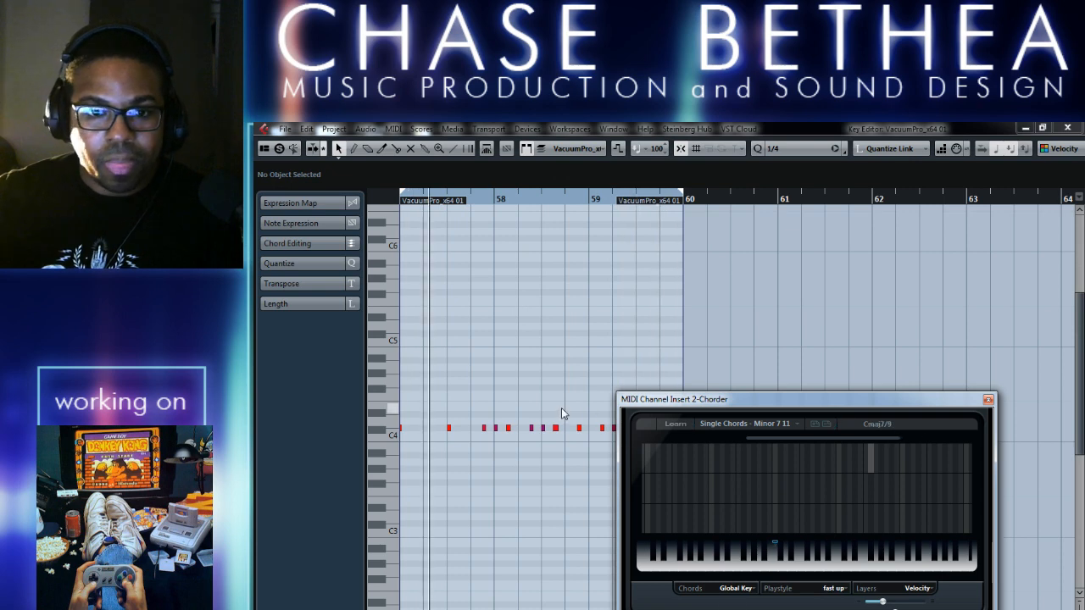
Lower the note at 58.4.3 to C4, listen to the change and clear the Chorder window from the notes
scroll(594, 501, left, 1)
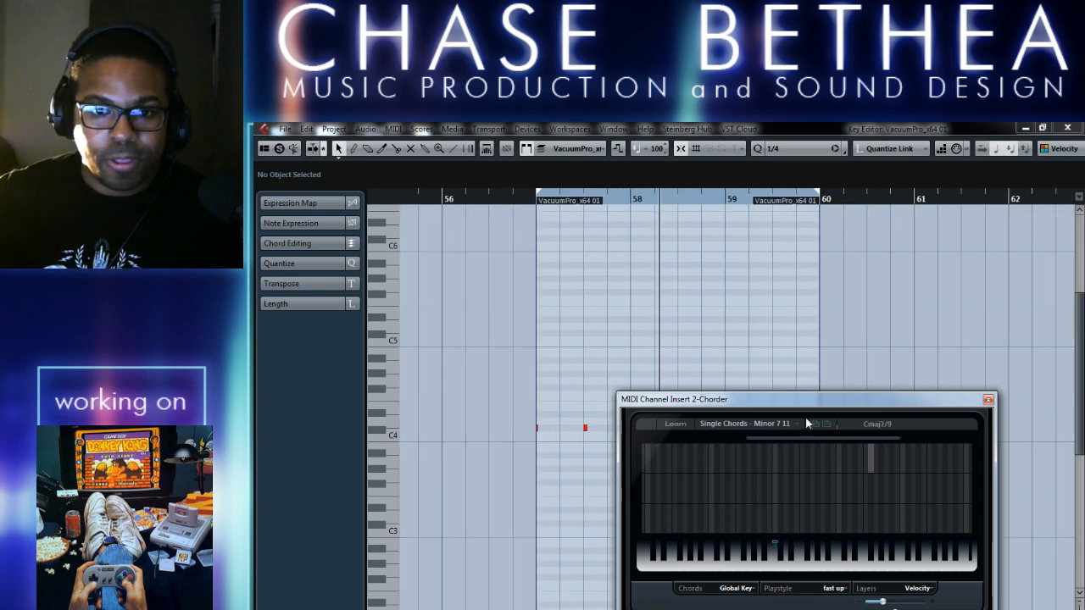
drag(824, 401, 1064, 402)
click(715, 427)
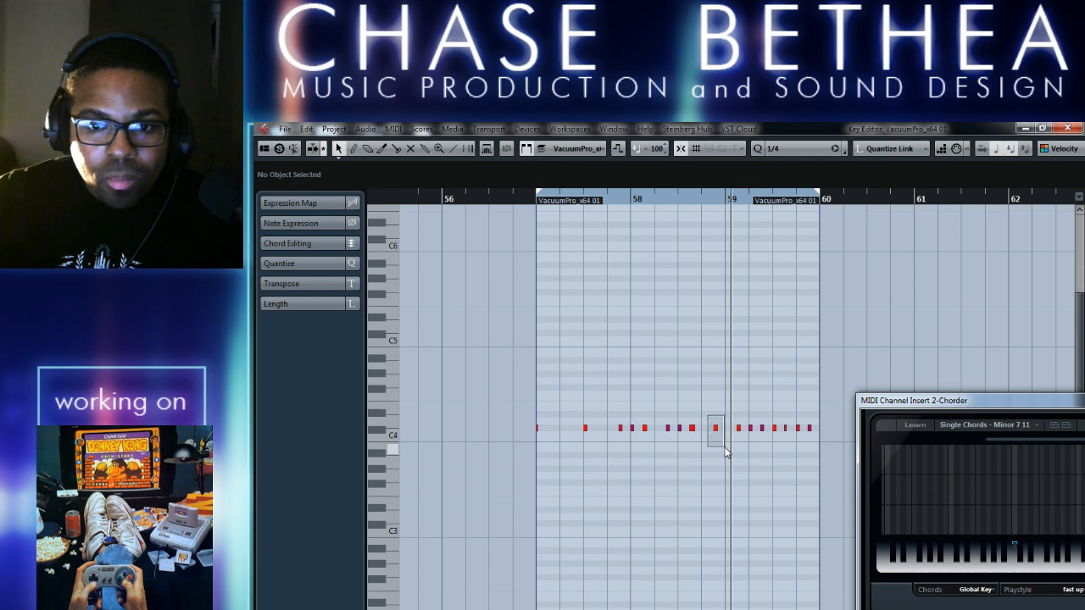
key(Down)
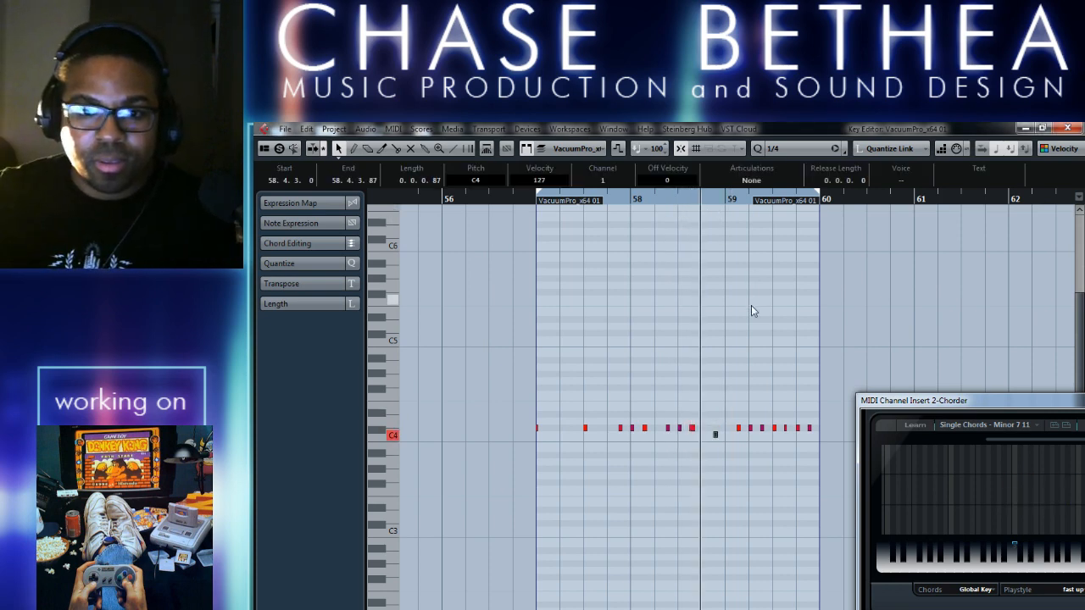
key(space)
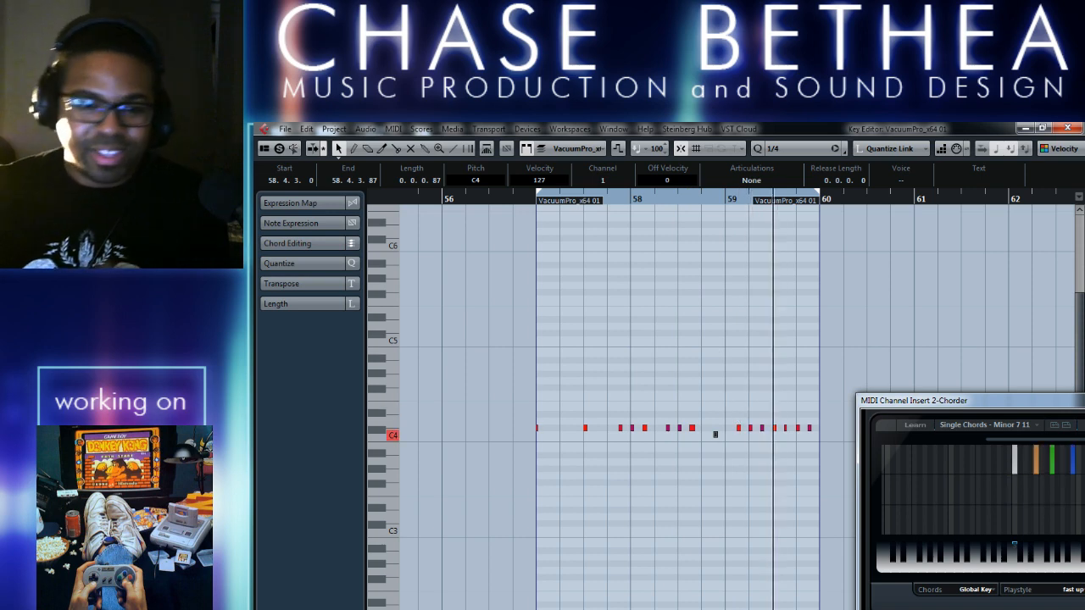
click(637, 570)
drag(984, 403, 1084, 405)
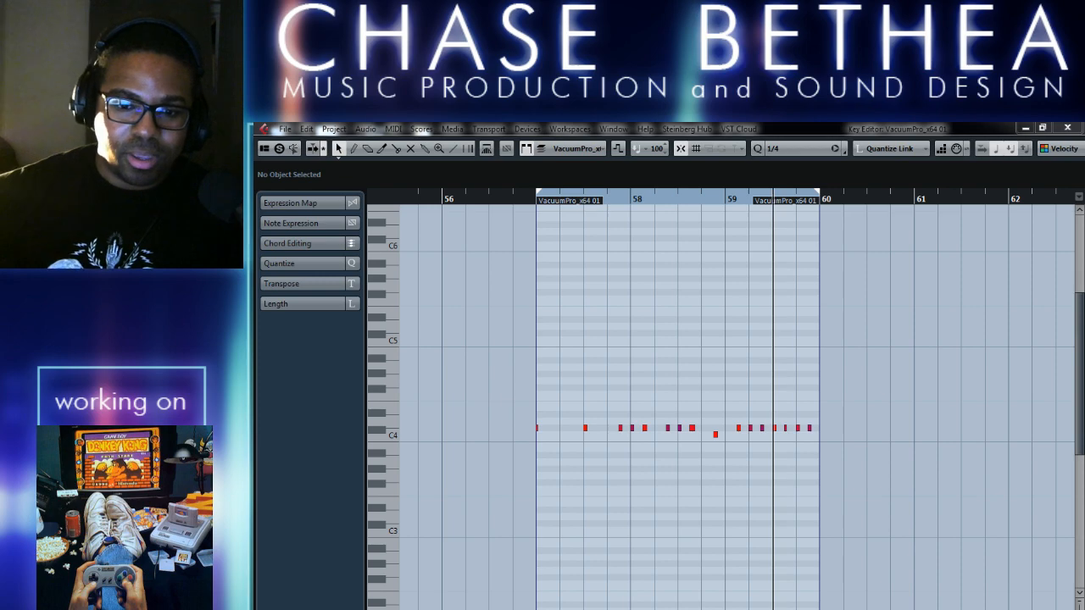
Switch to Windows Photo Viewer, look at the game screenshots SS2 and SS1, and return to the Key Editor
key(alt+Tab)
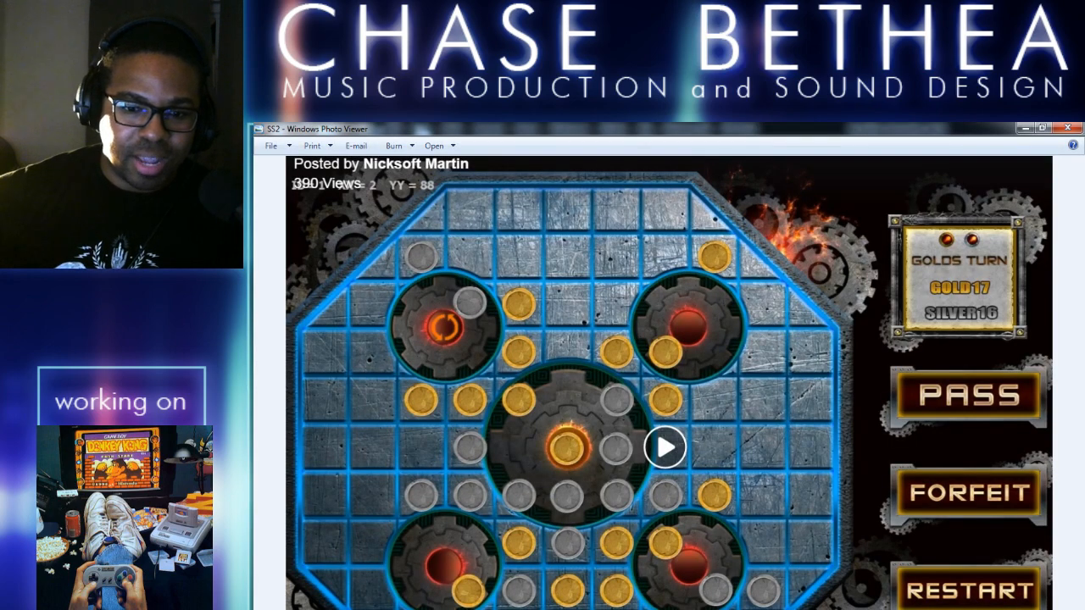
key(Left)
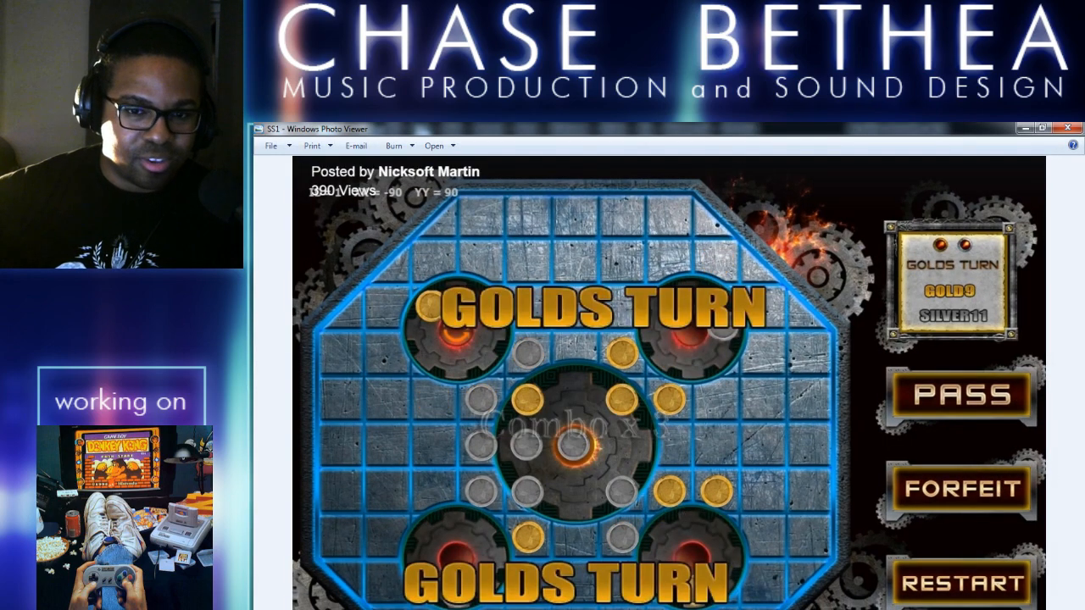
click(1025, 129)
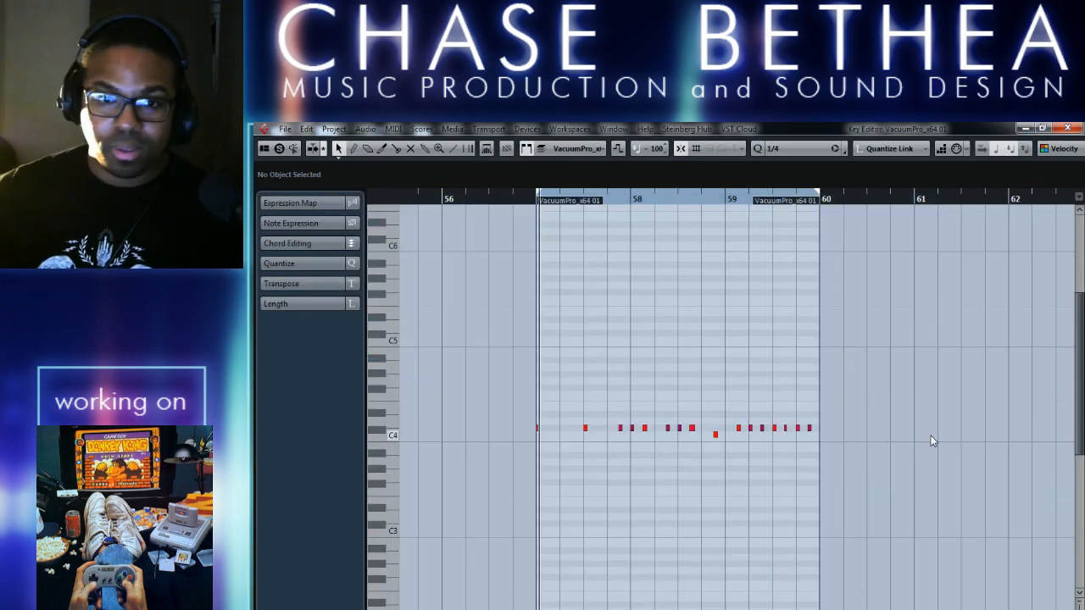
Set the quantize value to 1/32, raise the note at 59.3.3 to D4 and lower the notes from 59.1.3 to 59.3.1 to C4
key(space)
key(h)
key(h)
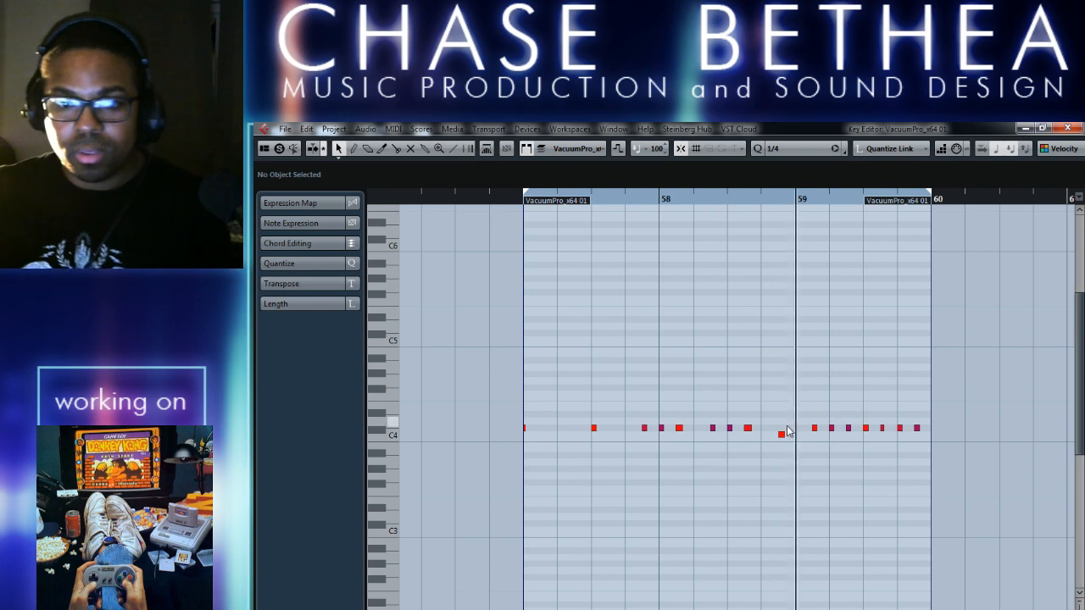
click(814, 426)
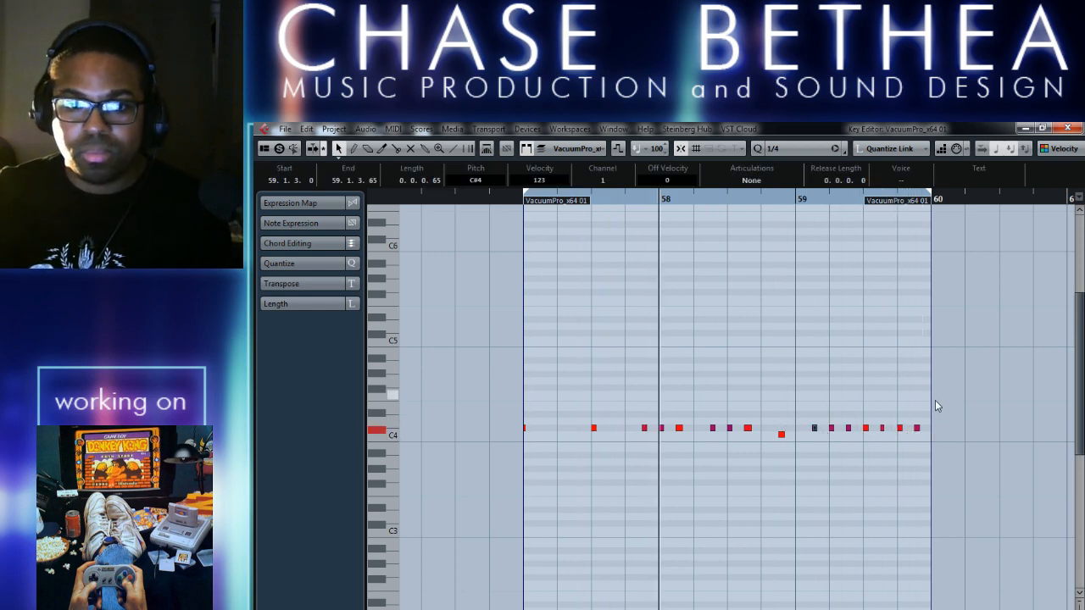
click(831, 427)
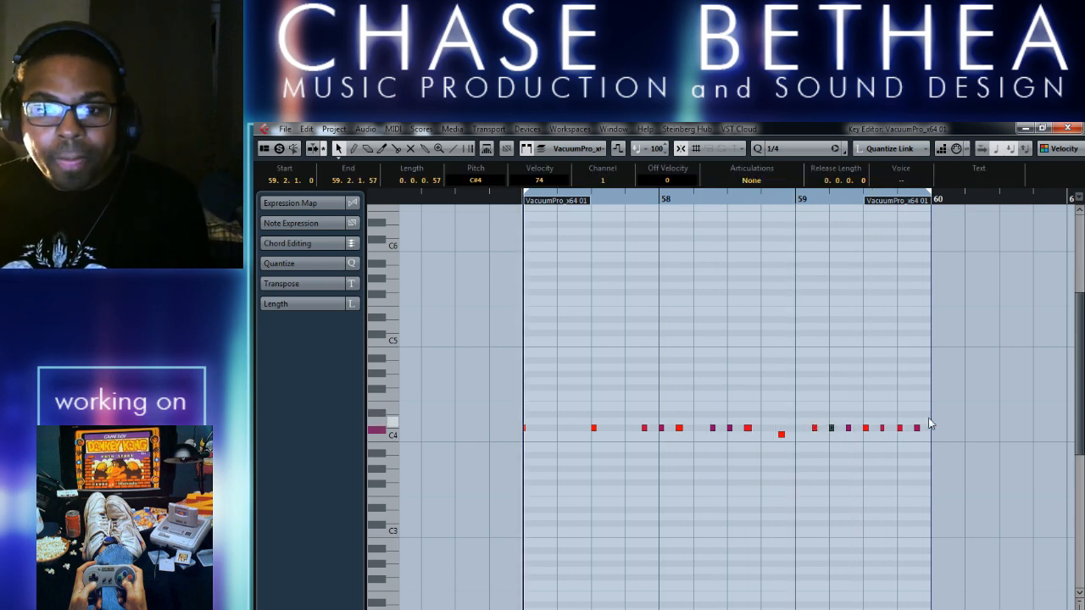
click(881, 428)
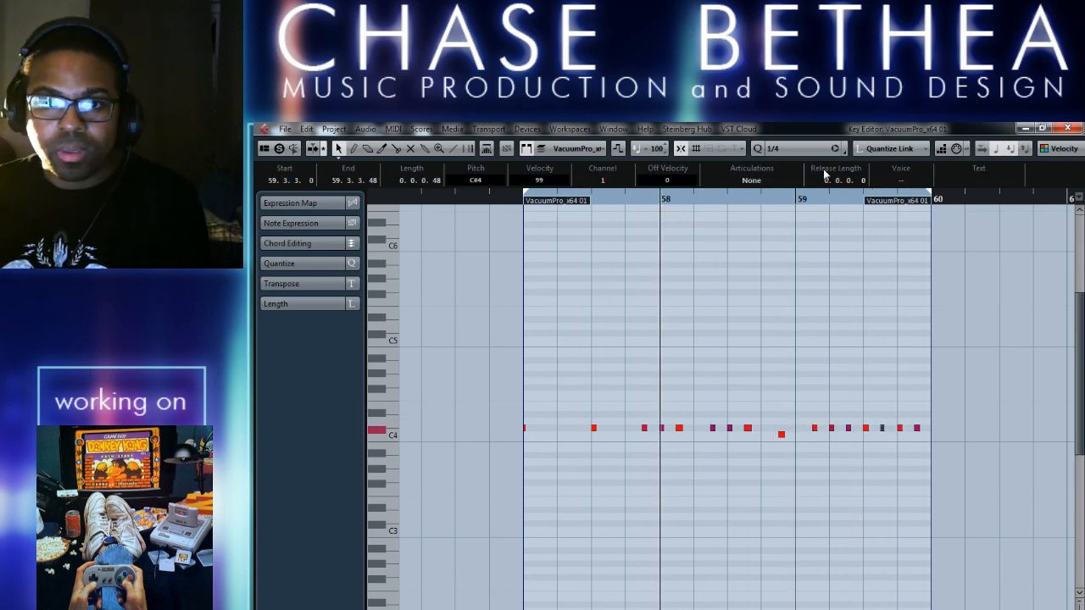
click(805, 148)
click(798, 238)
key(Up)
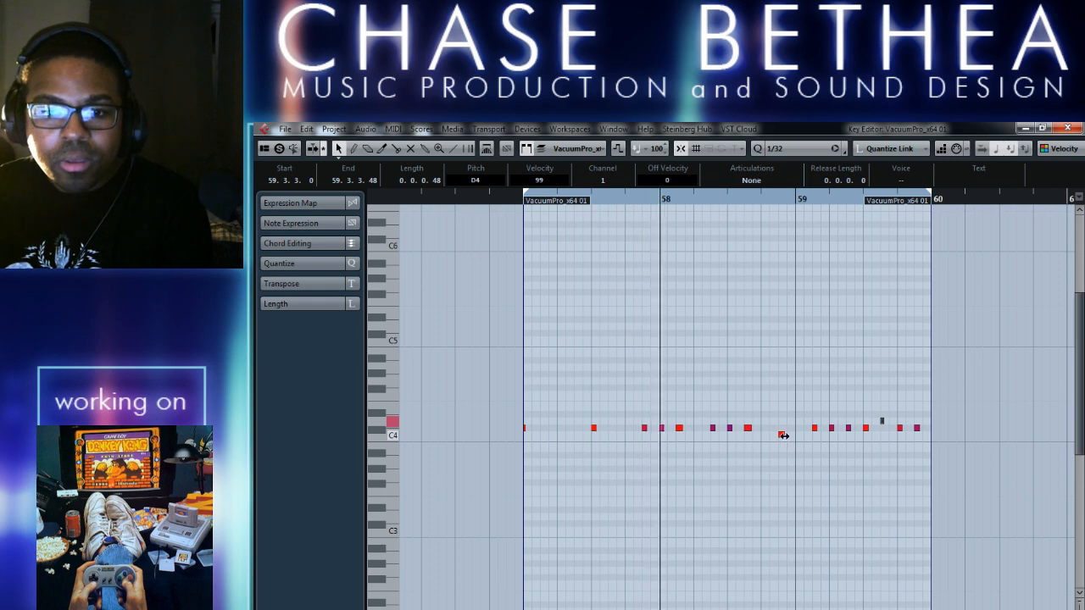
mouse_move(815, 428)
mouse_down()
mouse_move(823, 443)
mouse_move(865, 438)
mouse_up()
key(Down)
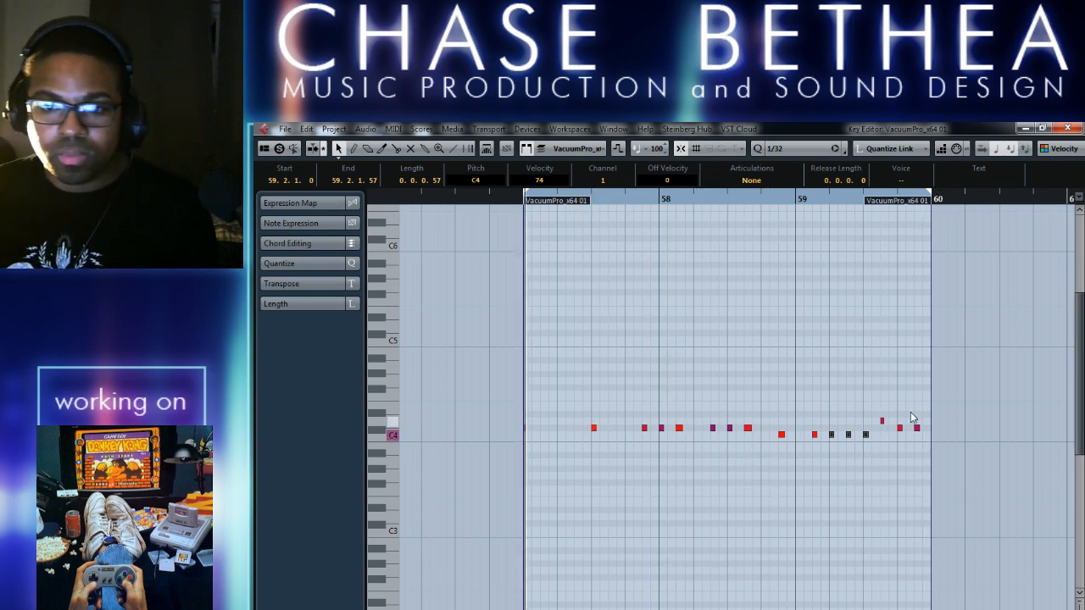
Extend the cycle to bar 61 and copy the phrase starting at 58.4.3 to 60.1.1, enlarging the part to fit it
scroll(833, 471, right, 2)
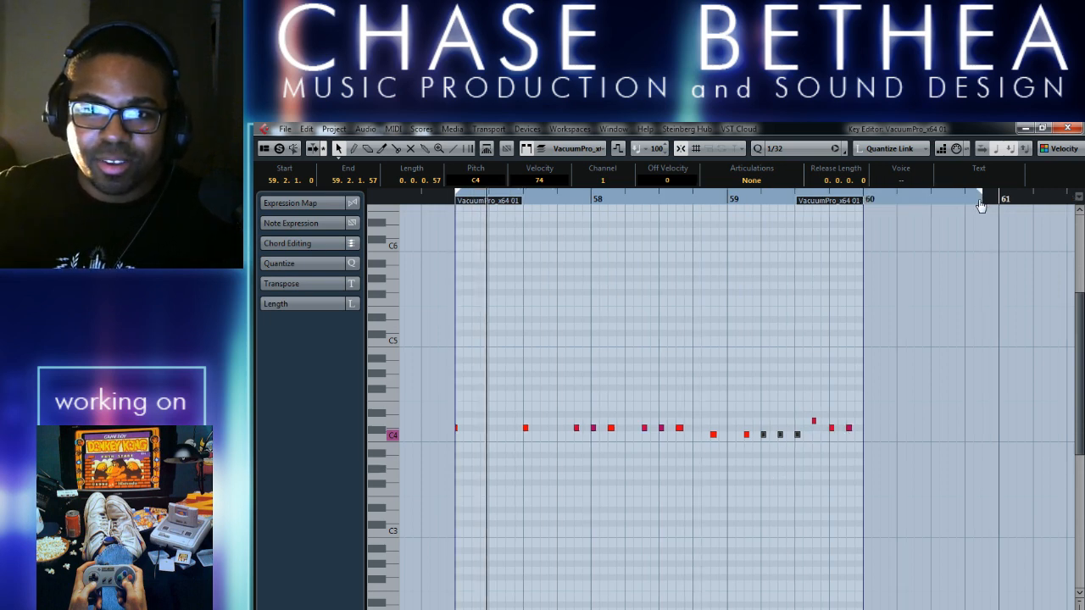
click(820, 495)
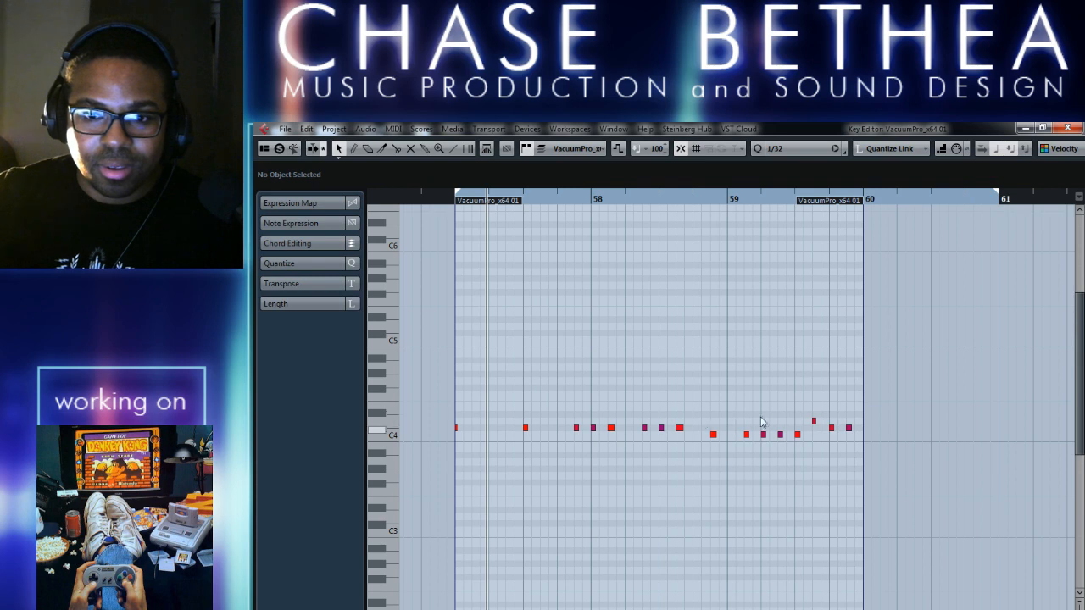
drag(897, 415, 868, 435)
key(Return)
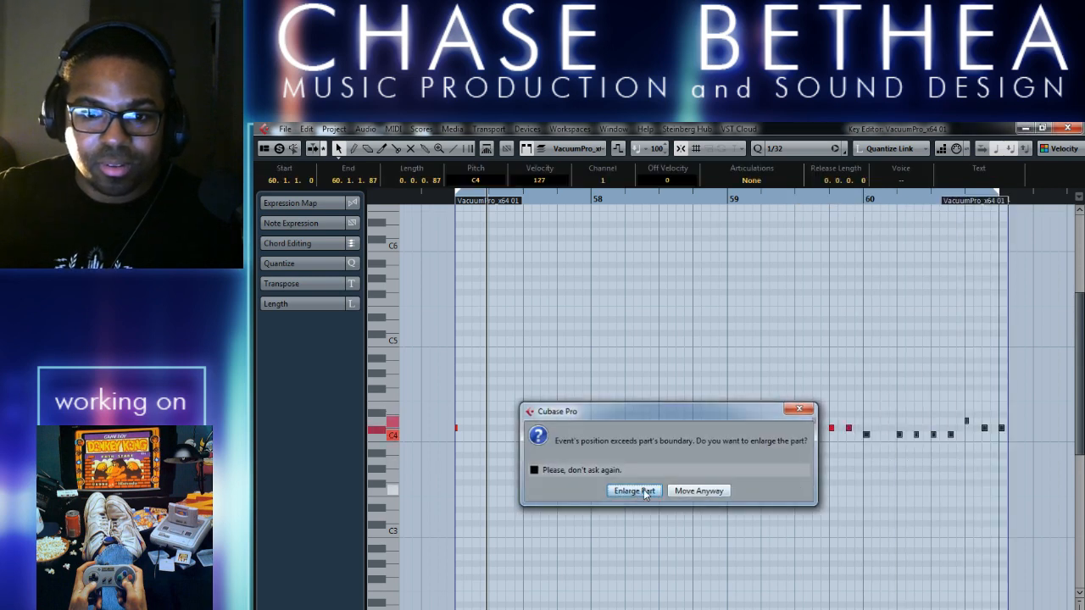
click(723, 216)
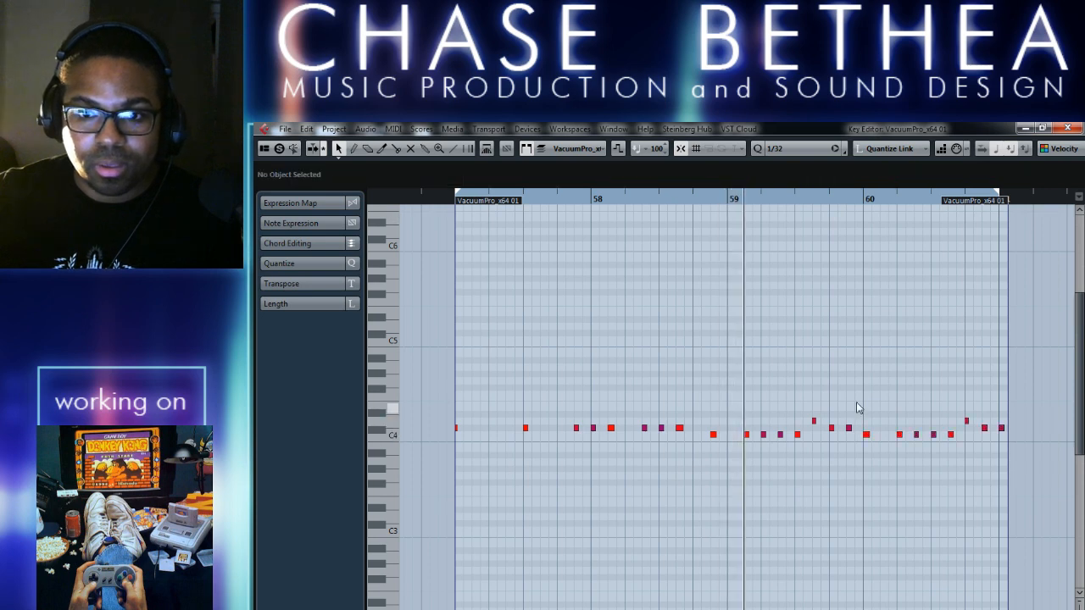
Lower the last two notes of bar 59 to C4 and delete the final copied note at the end of the part
drag(822, 414, 852, 443)
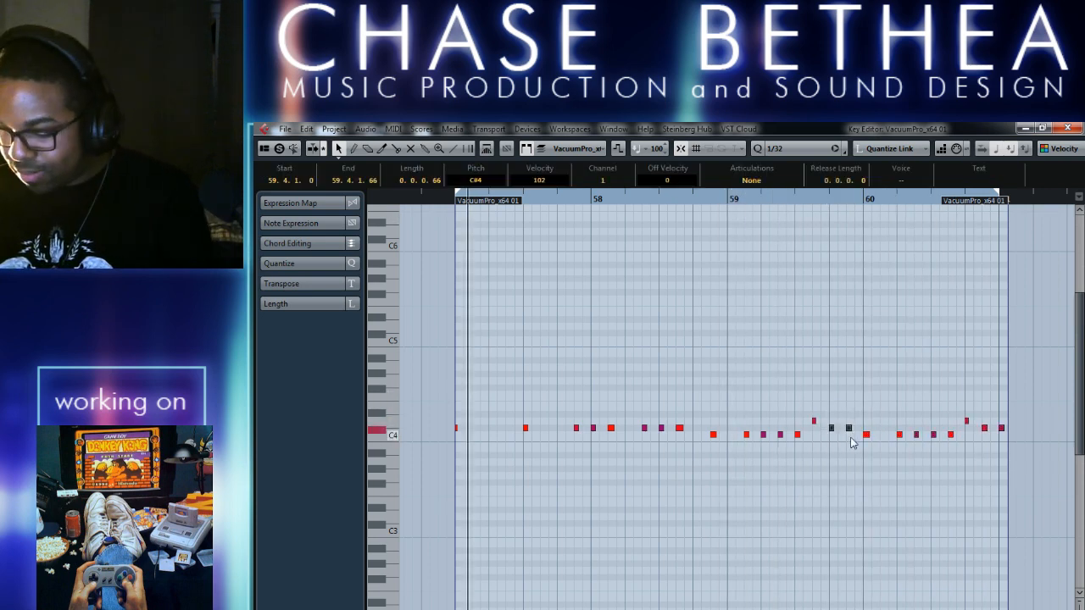
key(Down)
click(853, 407)
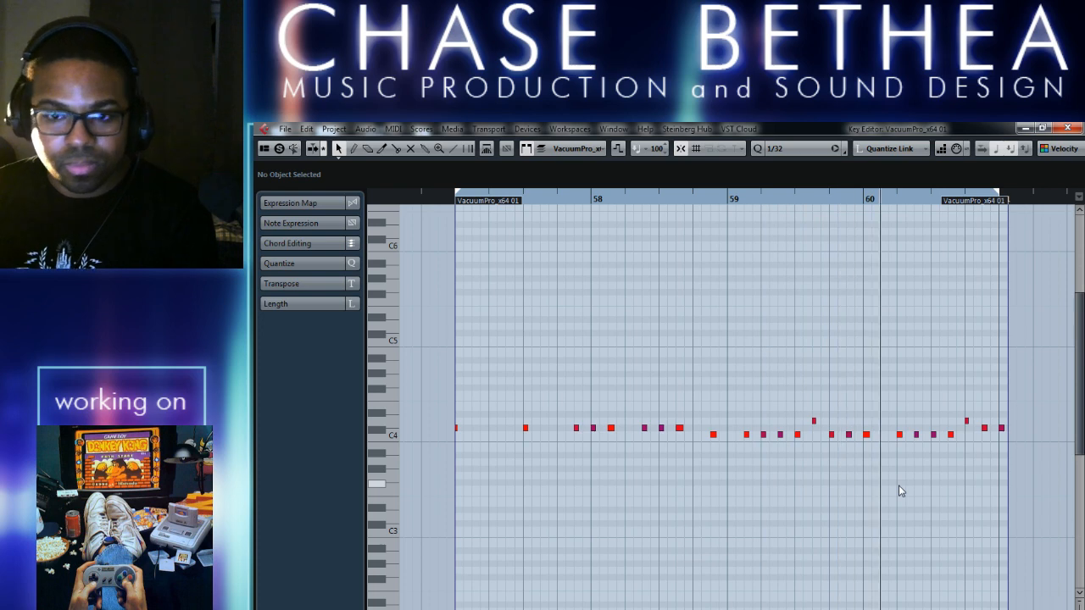
click(1002, 429)
key(Delete)
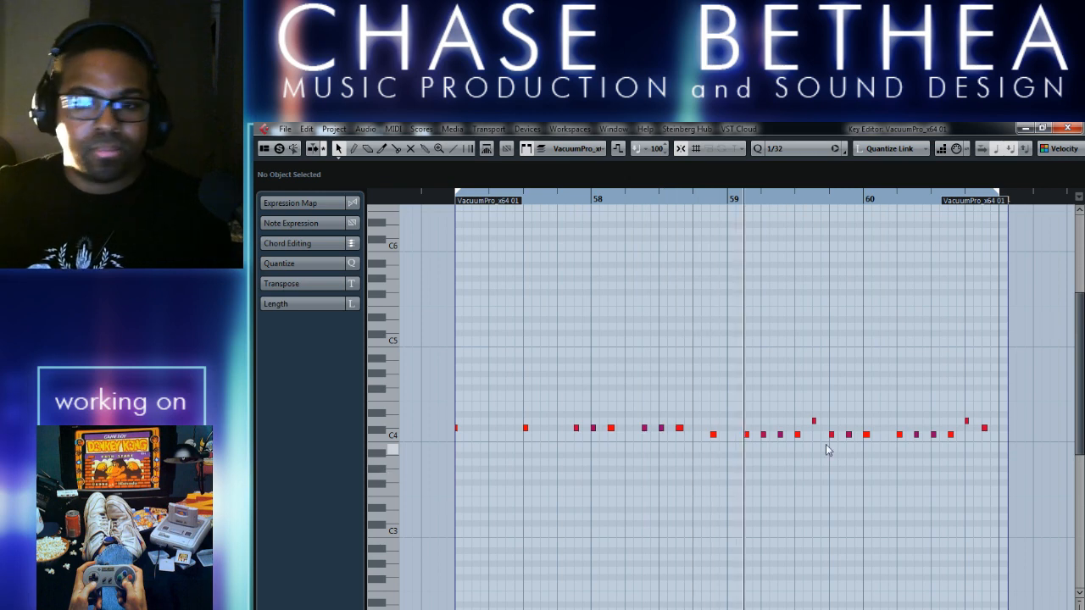
Lower the last two notes of bar 59 and the first five notes of bar 60 to A#3
drag(830, 427, 947, 446)
key(Down)
key(Down)
key(Down)
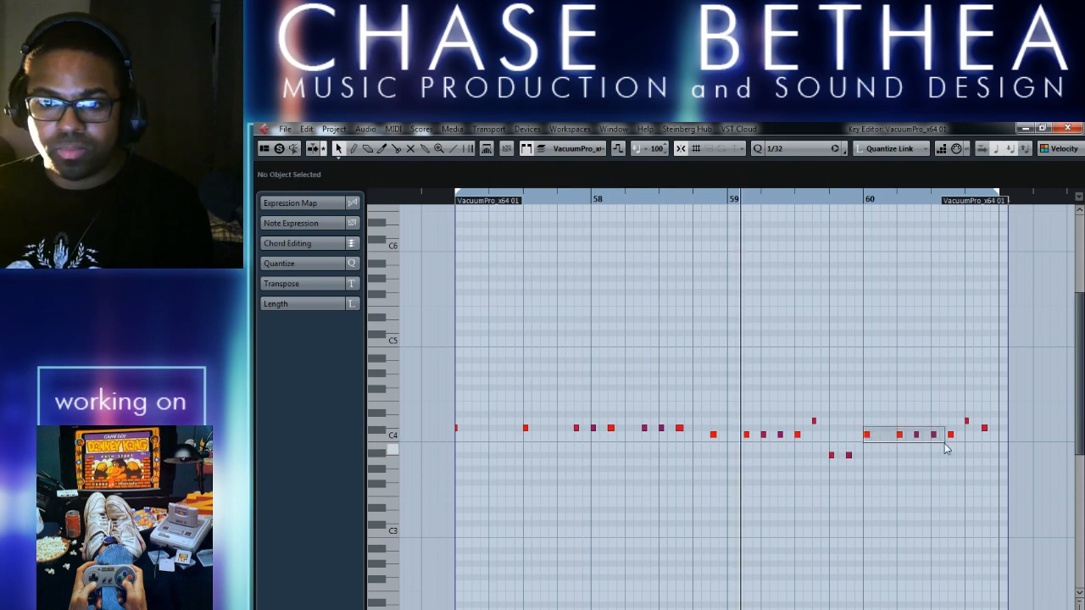
key(Down)
key(Down)
key(Down)
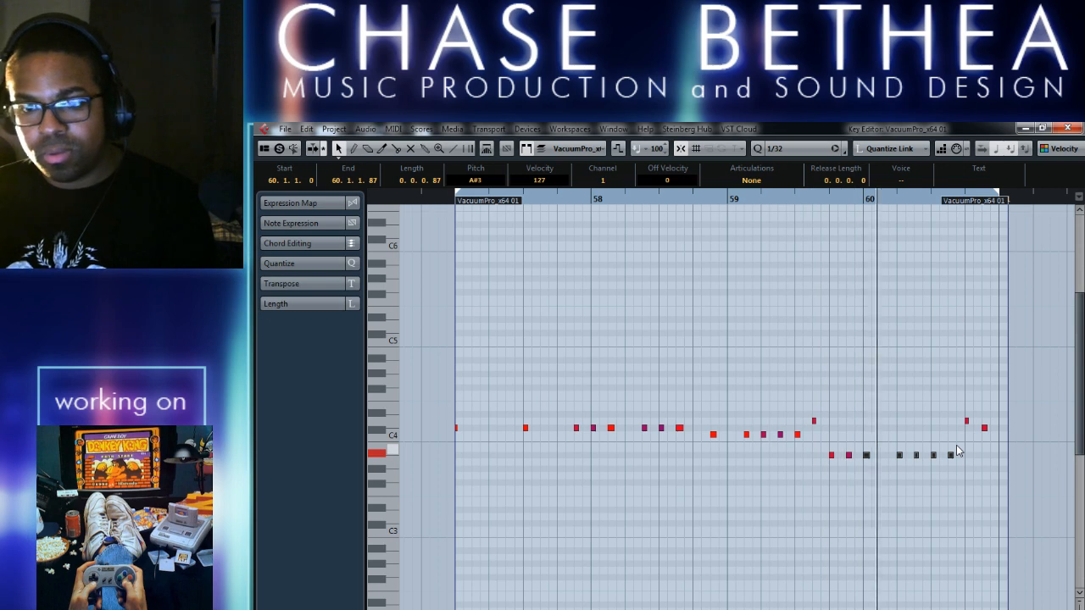
Lower the last two notes of bar 60, taking 60.4.1 to C#4 and 60.4.3 to G#3
drag(962, 413, 992, 438)
key(Down)
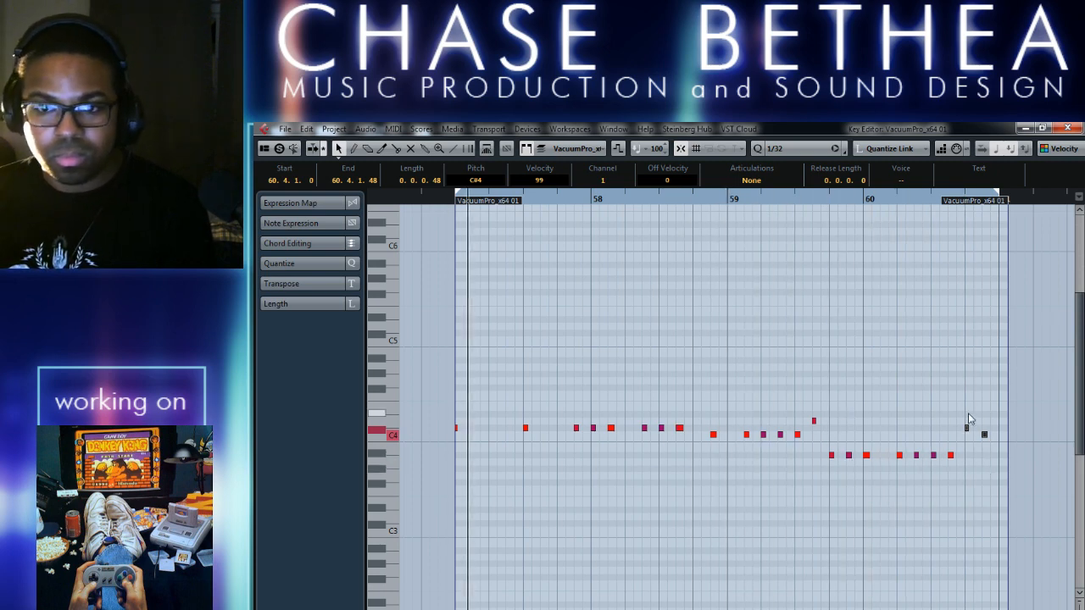
drag(992, 431, 994, 448)
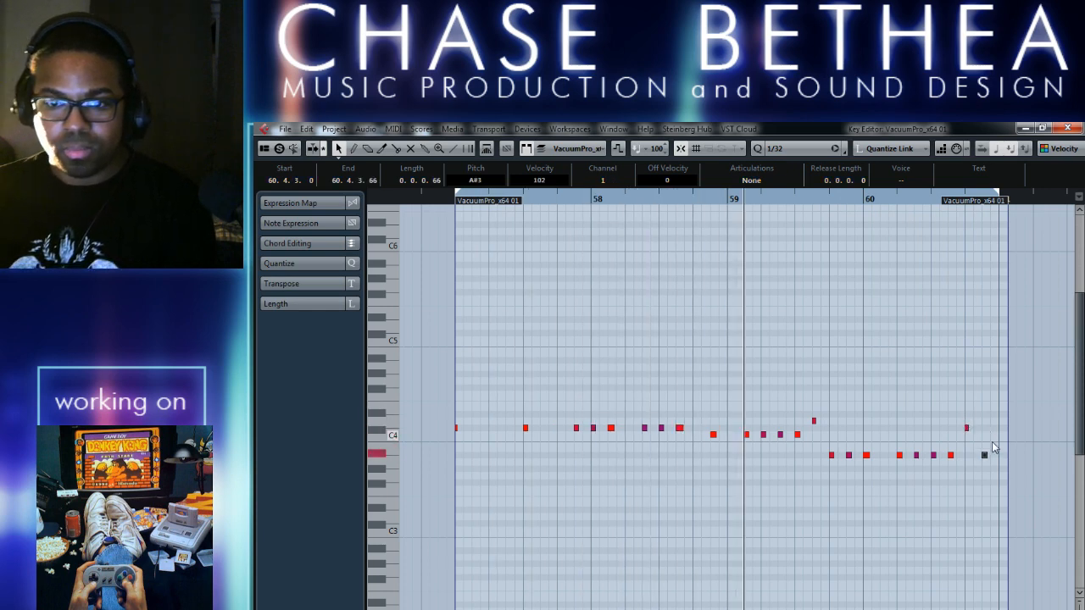
key(Down)
key(Down)
key(Down)
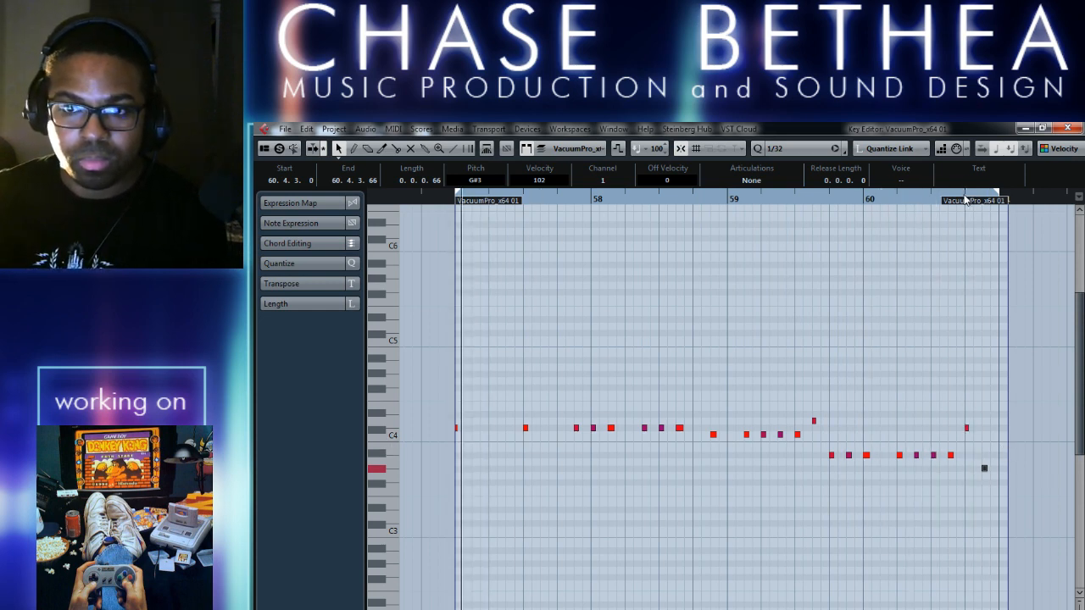
Try the note at 60.4.1 on C4, D4, D#4 and E4 during playback, and raise it to F4
click(968, 428)
key(Down)
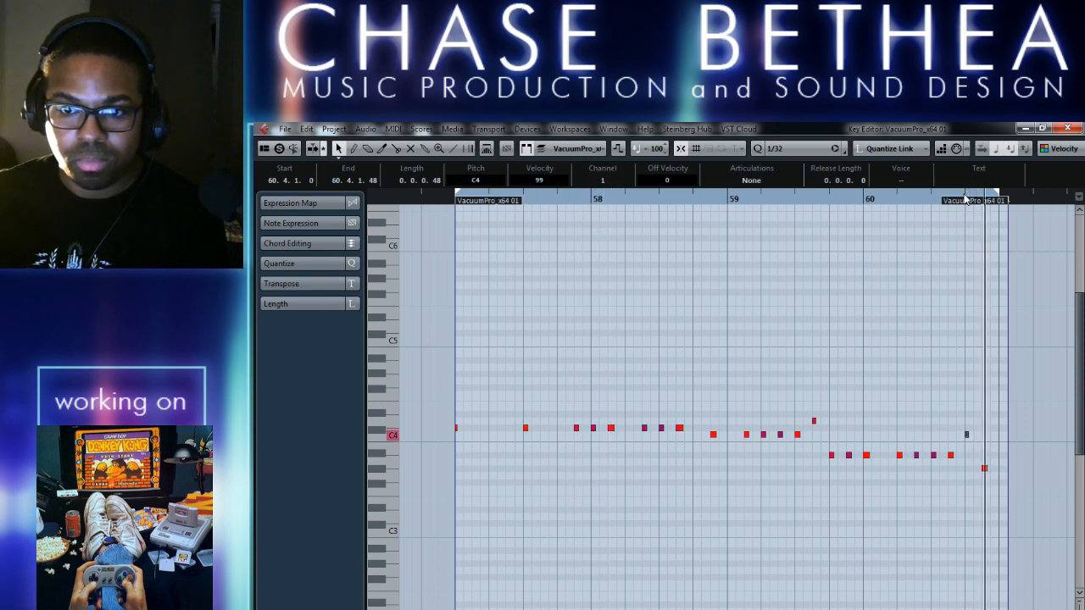
key(Up)
key(Up)
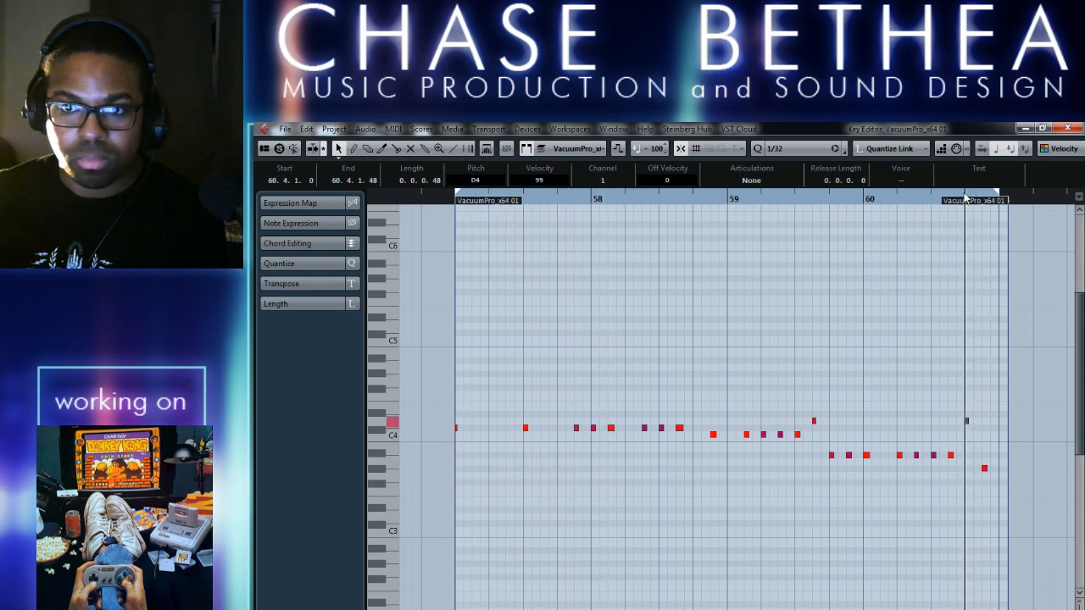
key(Up)
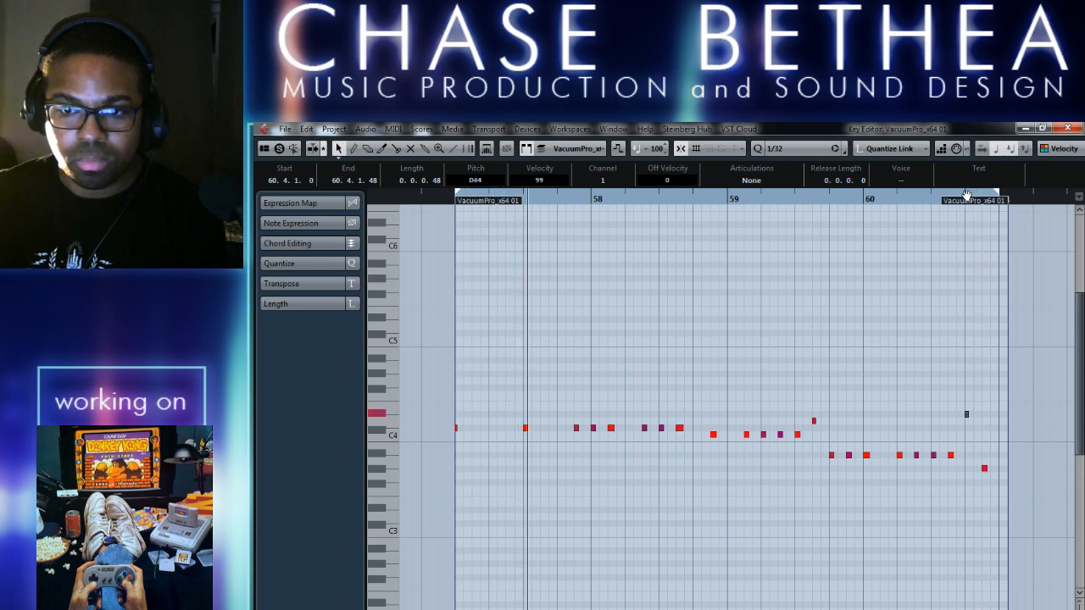
key(Up)
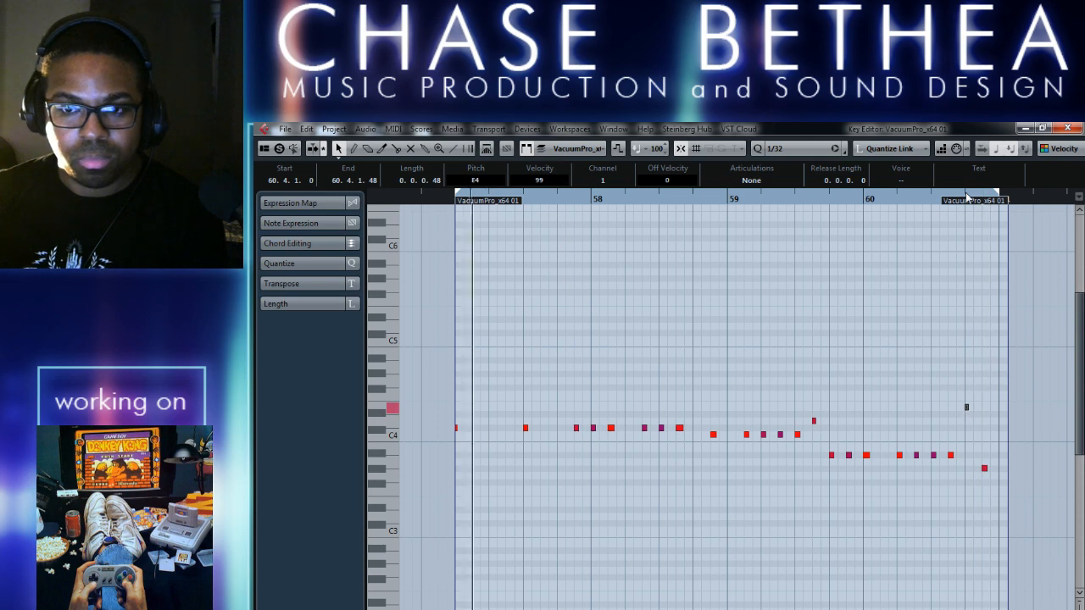
key(Up)
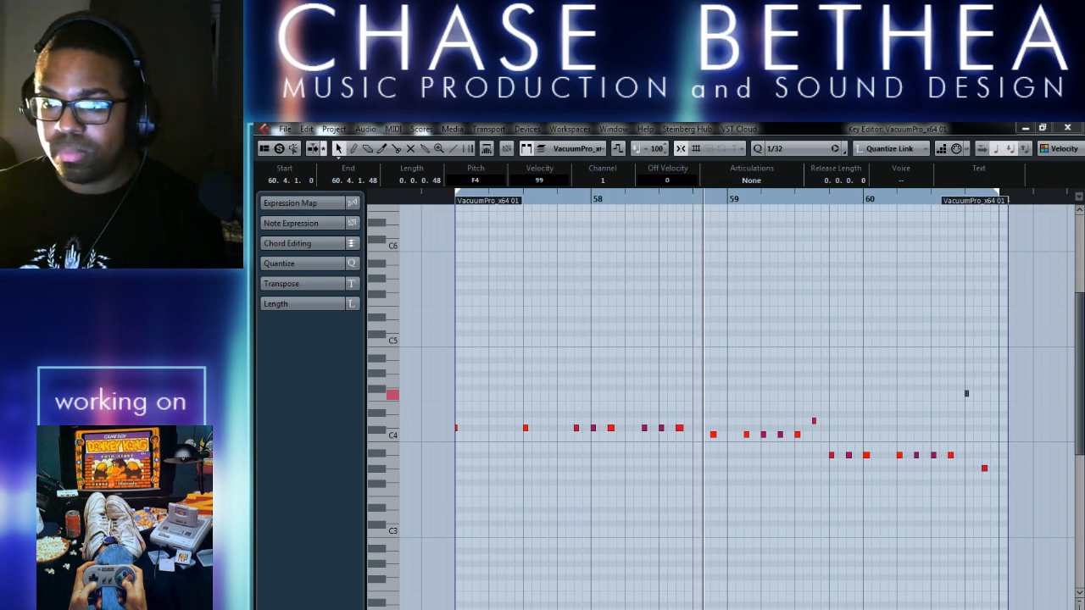
click(909, 512)
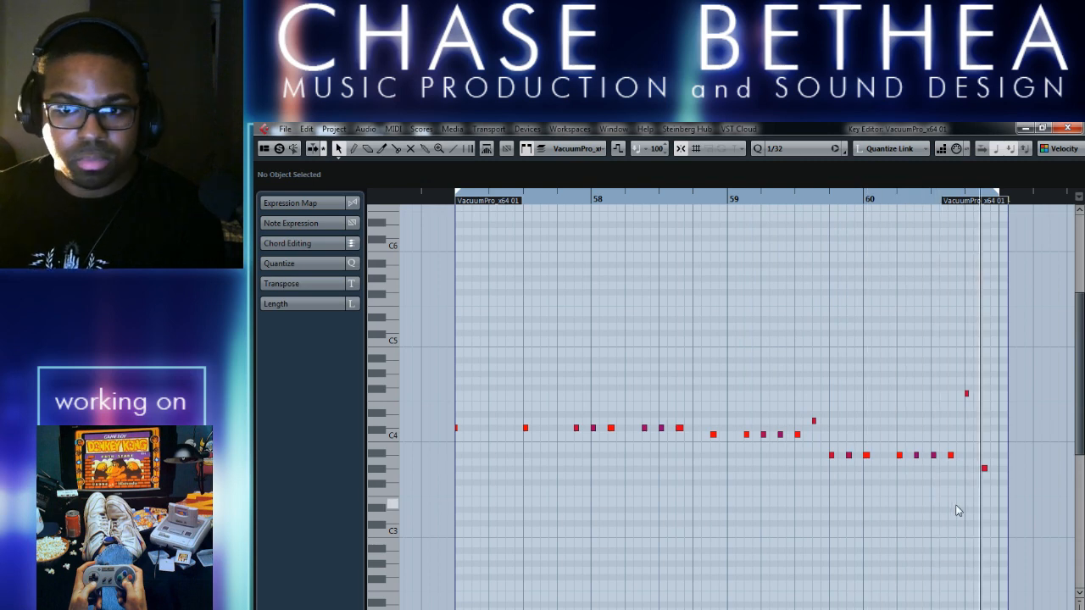
Raise the note at 60.4.1 to F#4, listen to the phrase and close the Key Editor
click(966, 393)
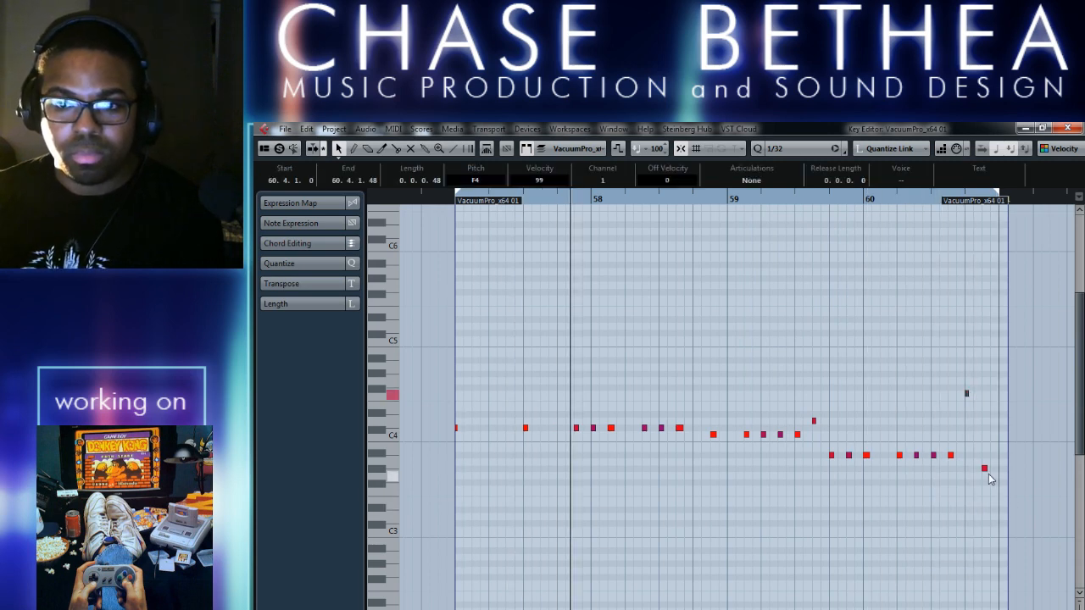
key(Up)
click(962, 199)
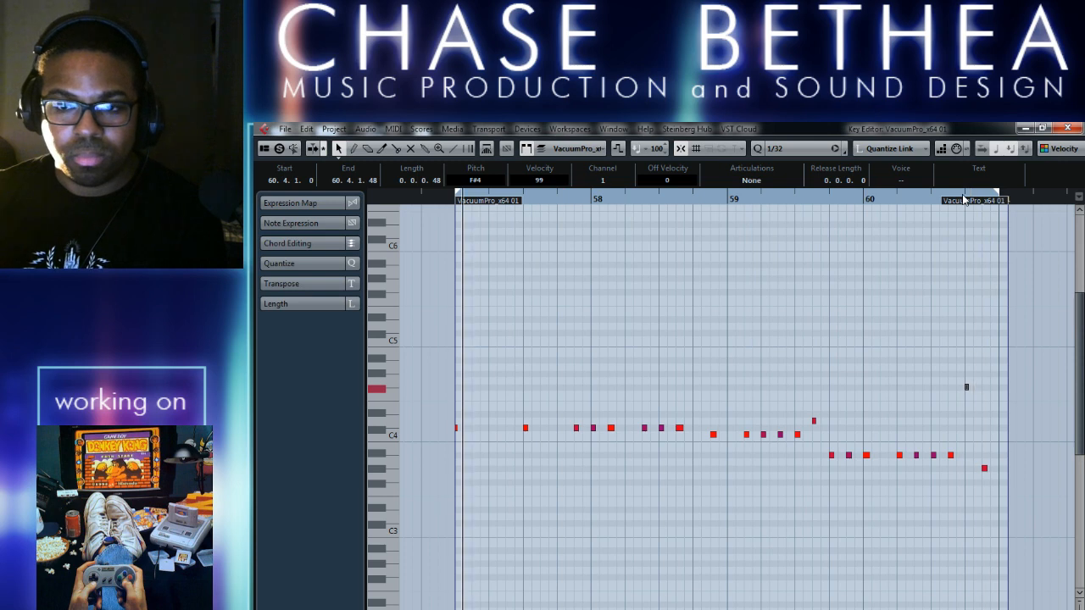
click(964, 199)
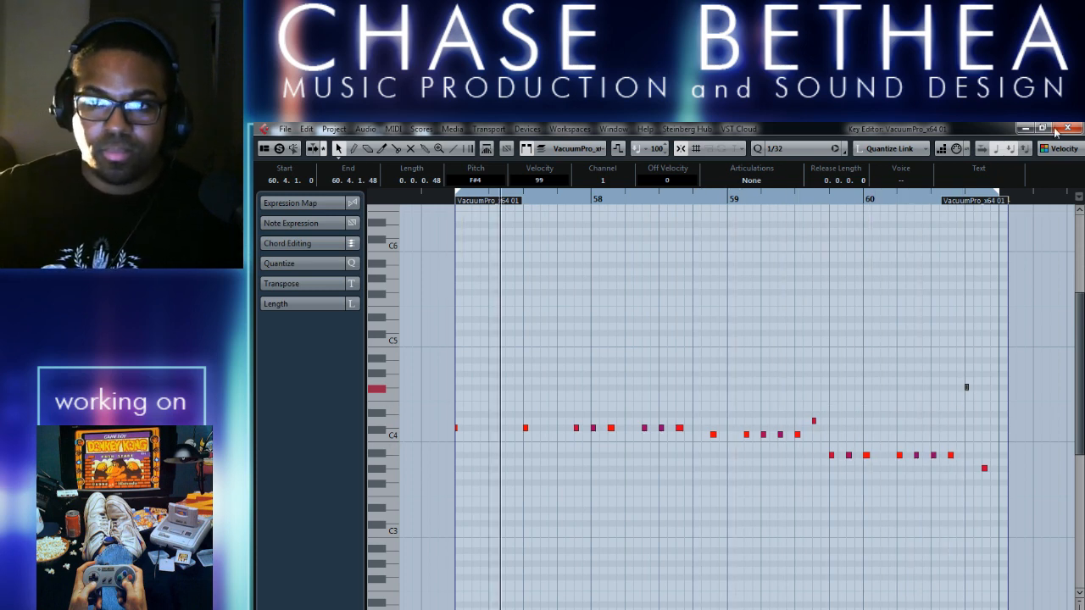
key(ctrl+w)
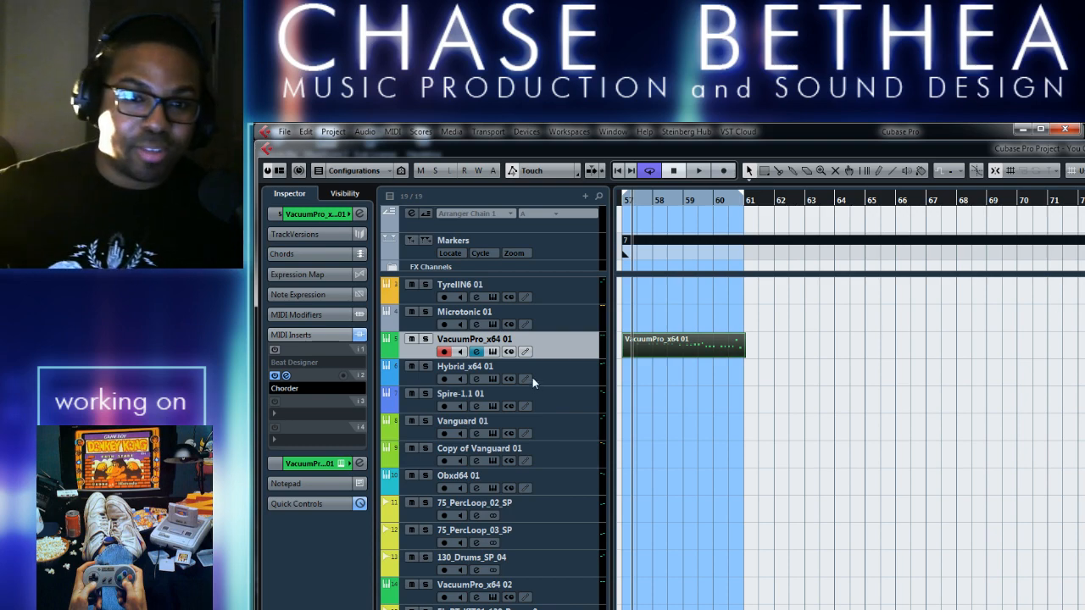
Open the VacuumPro_x64 01 instrument, look over its Bruce Likes Techno patch, and close it
click(495, 354)
drag(964, 231, 651, 230)
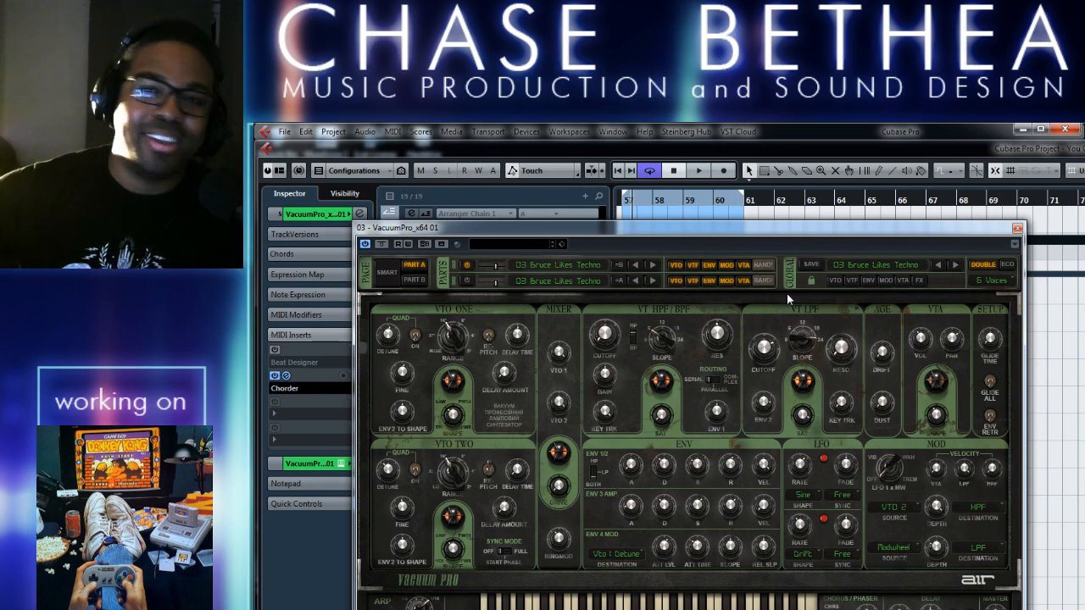
click(1018, 228)
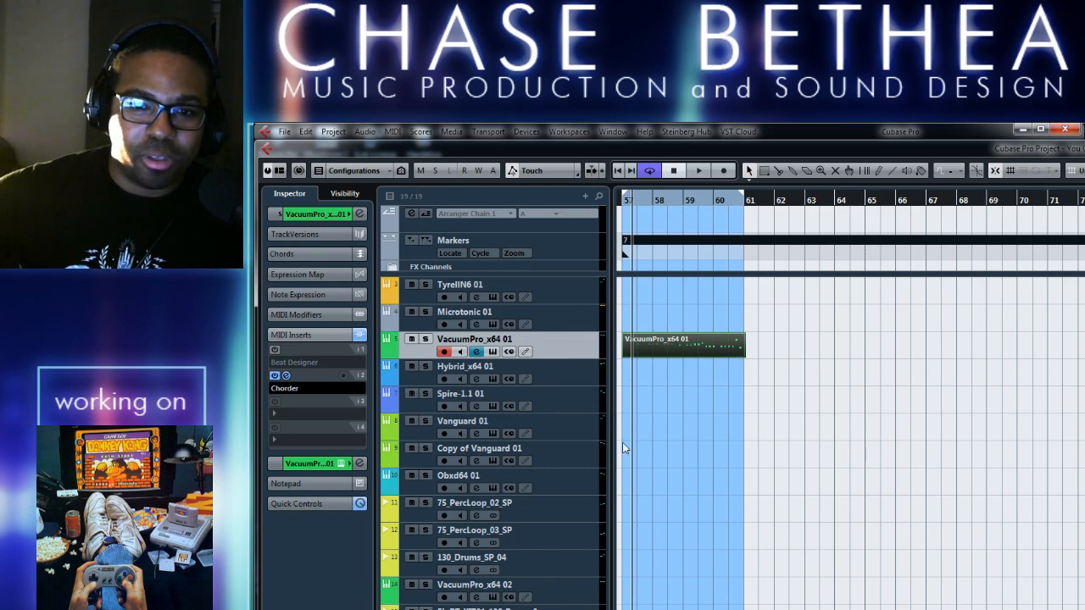
Play the cycle from bar 57 while arming the Hybrid_x64 01 track and the Spire-1.1 01 track, and stop playback
click(782, 405)
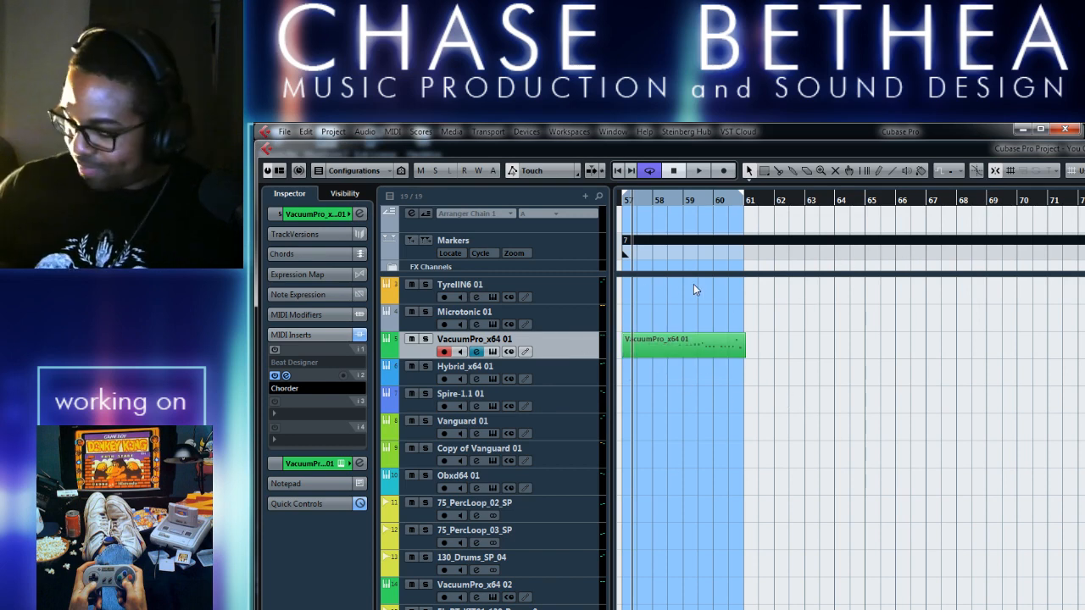
key(space)
click(546, 368)
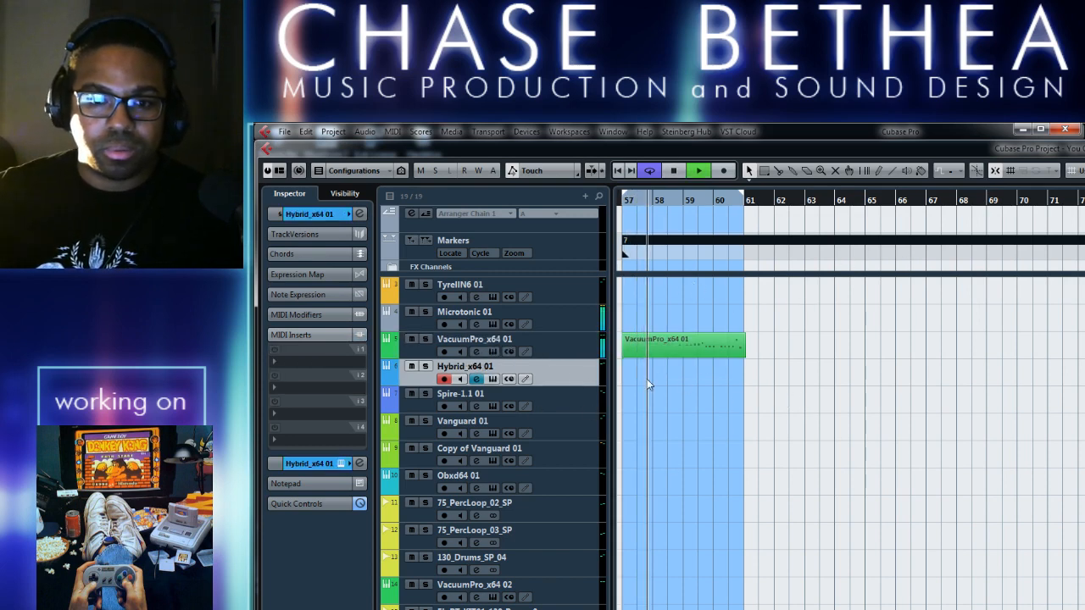
click(581, 407)
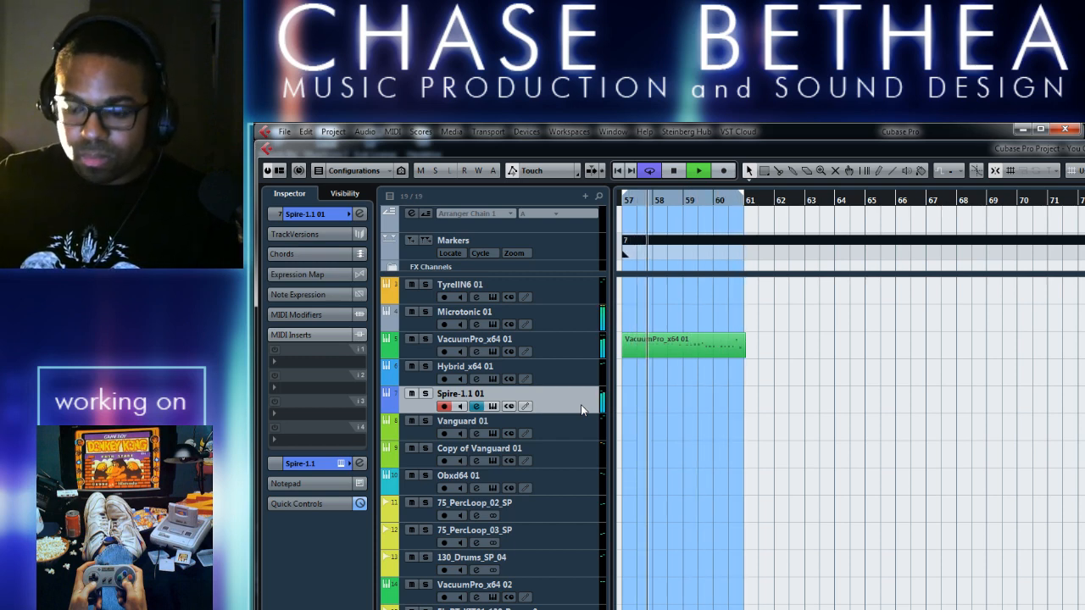
key(space)
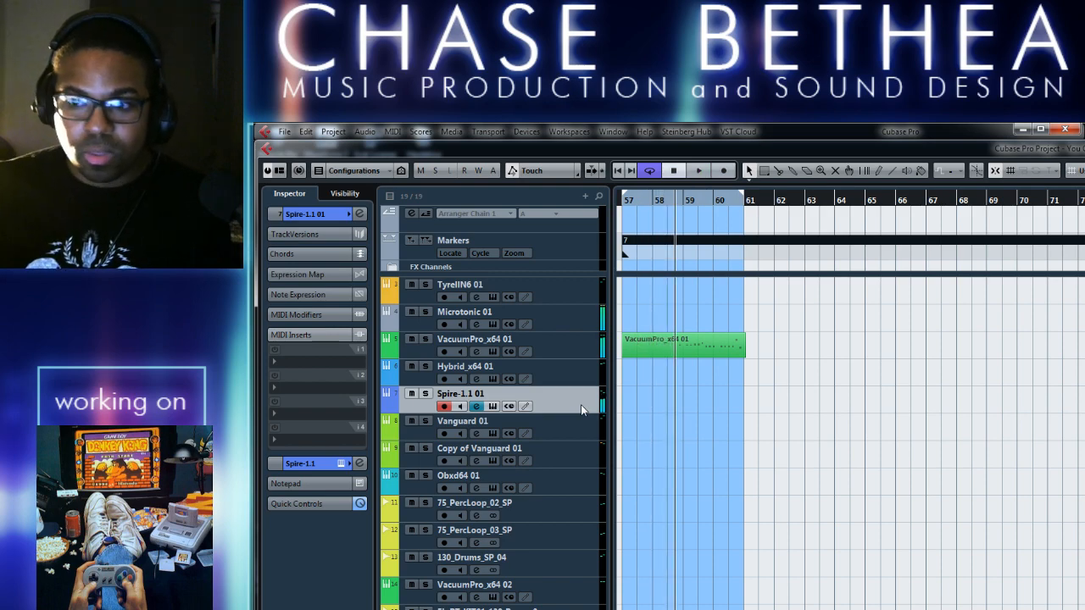
Open the VacuumPro_x64 01 part at bar 57 to check its notes
click(662, 349)
double_click(662, 350)
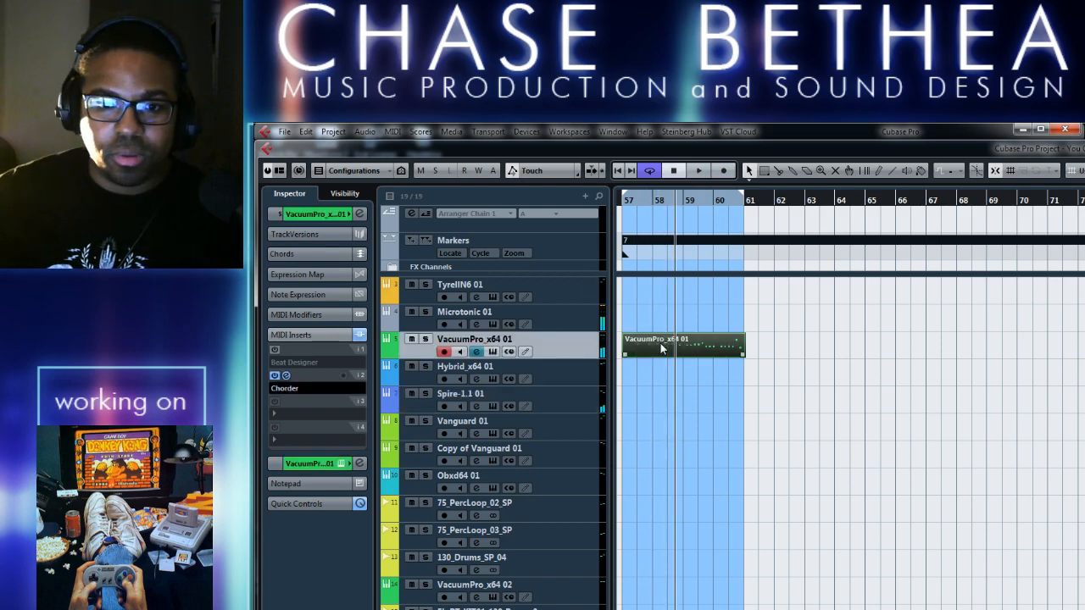
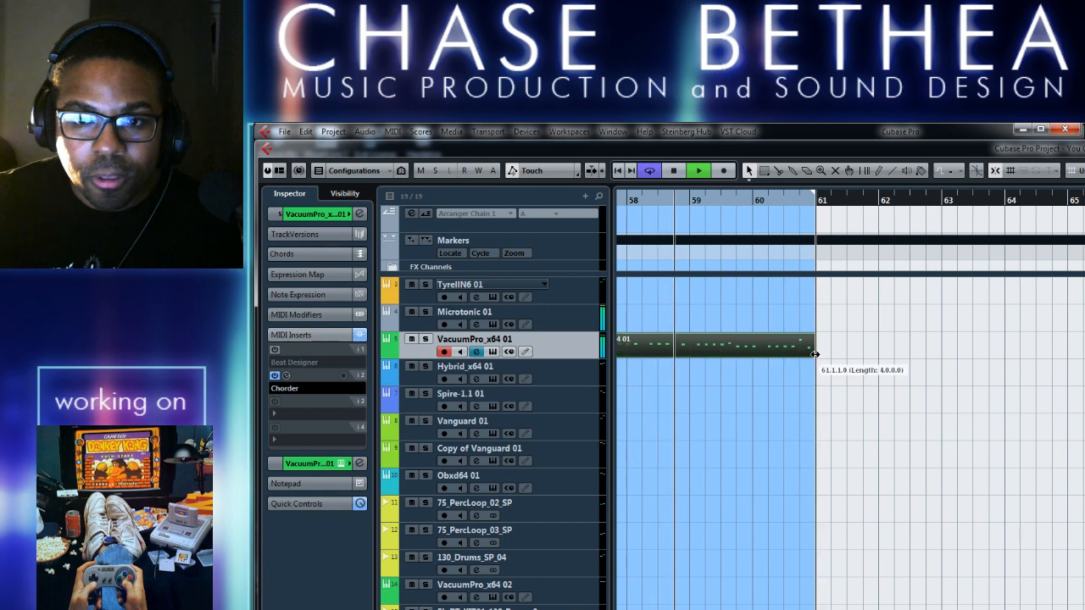
Arm the Spire-1.1 01 track and record a part over the four-bar cycle from bar 57
click(574, 406)
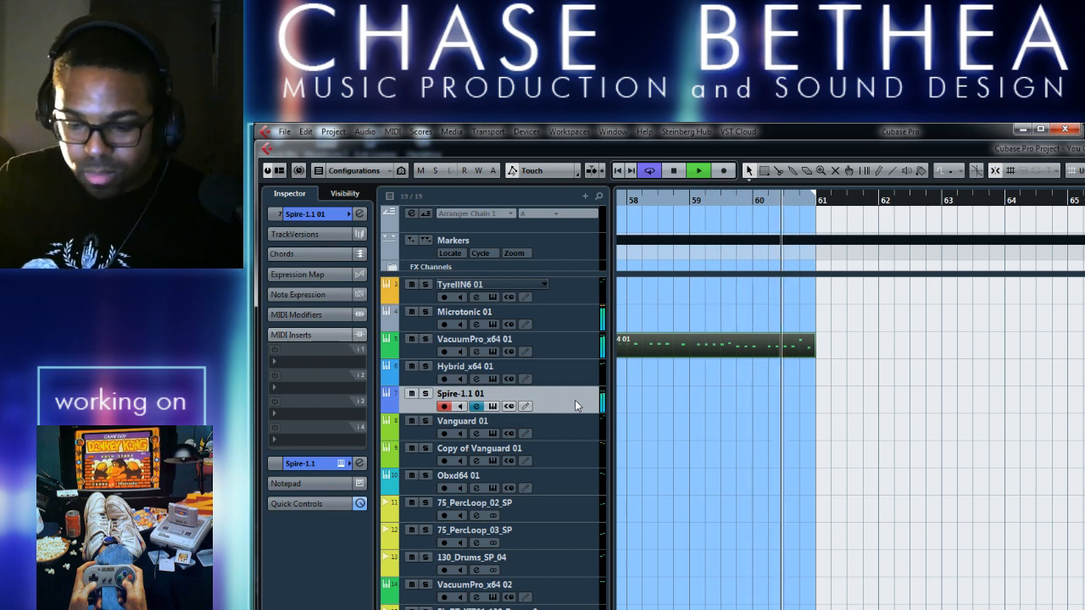
key(space)
scroll(695, 420, left, 2)
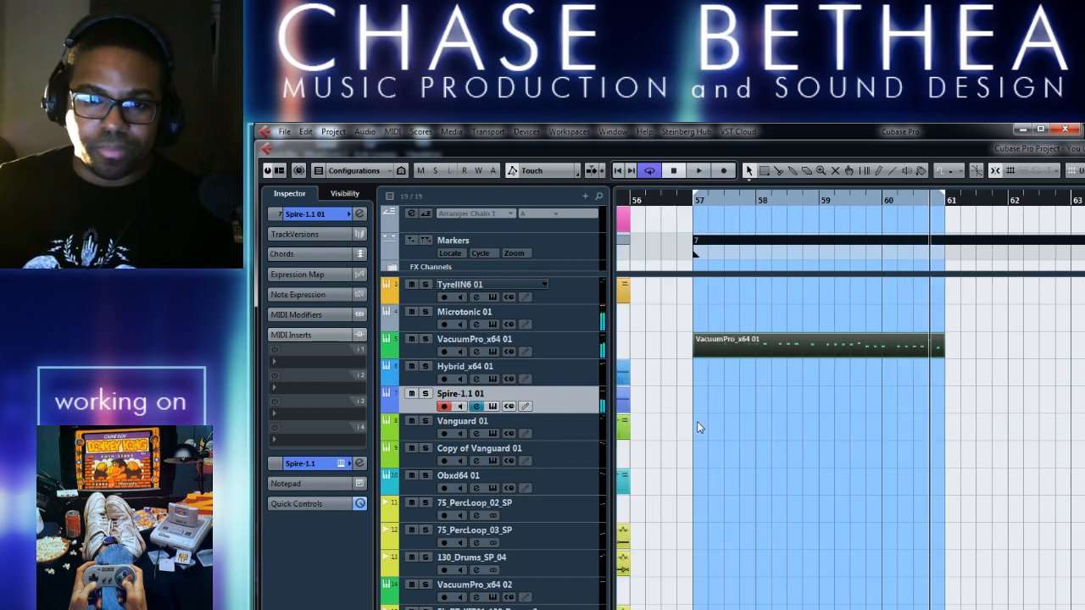
key(KP_1)
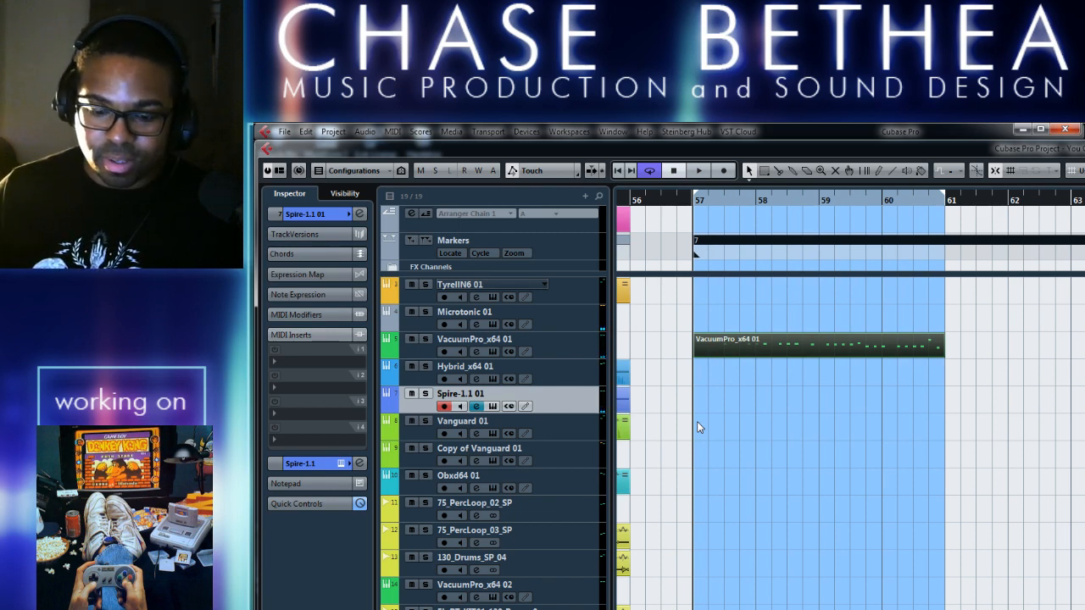
key(KP_Multiply)
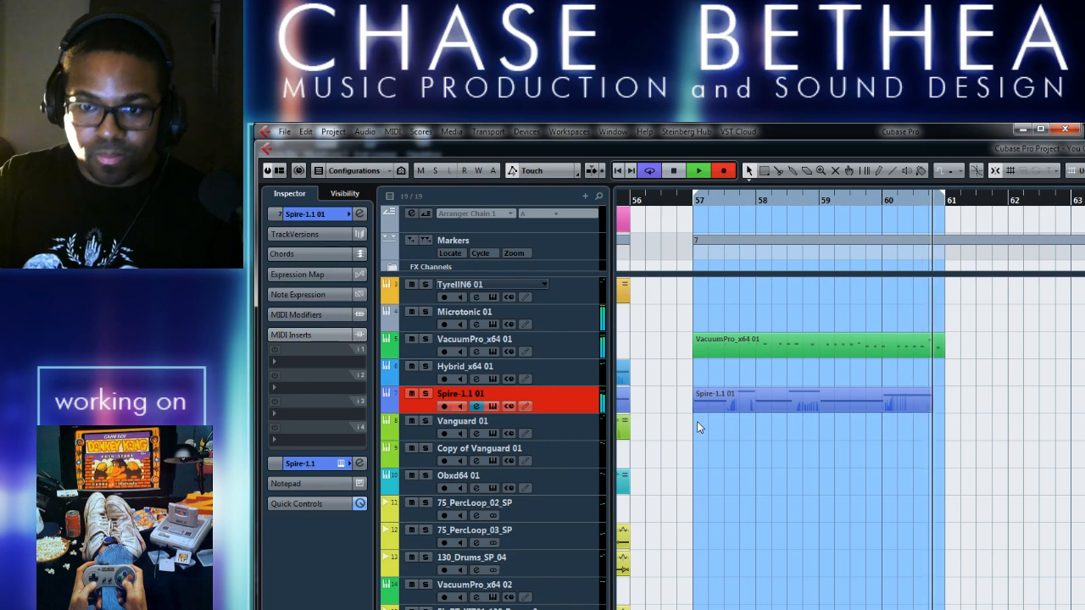
key(space)
Open the recorded Spire-1.1 01 part and quantize all its notes to 1/8
double_click(751, 395)
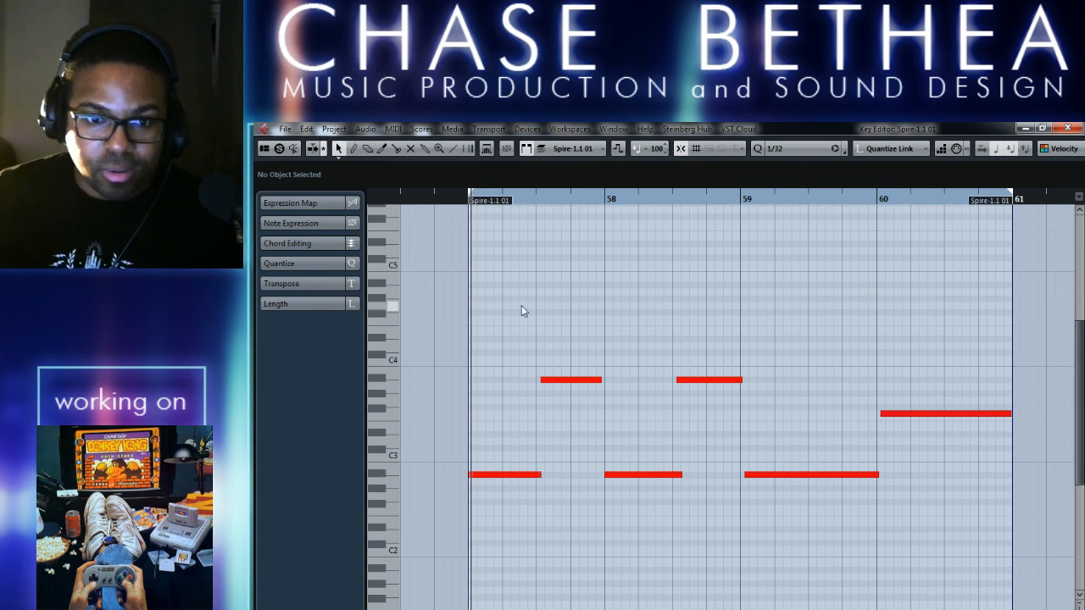
drag(521, 305, 585, 534)
key(ctrl+a)
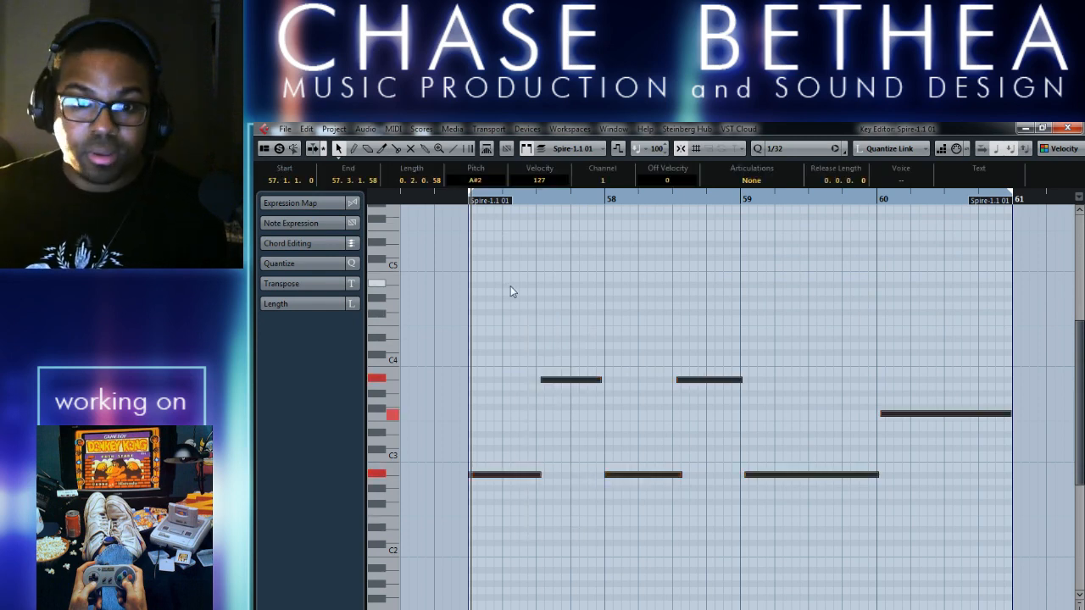
click(779, 149)
click(805, 211)
key(q)
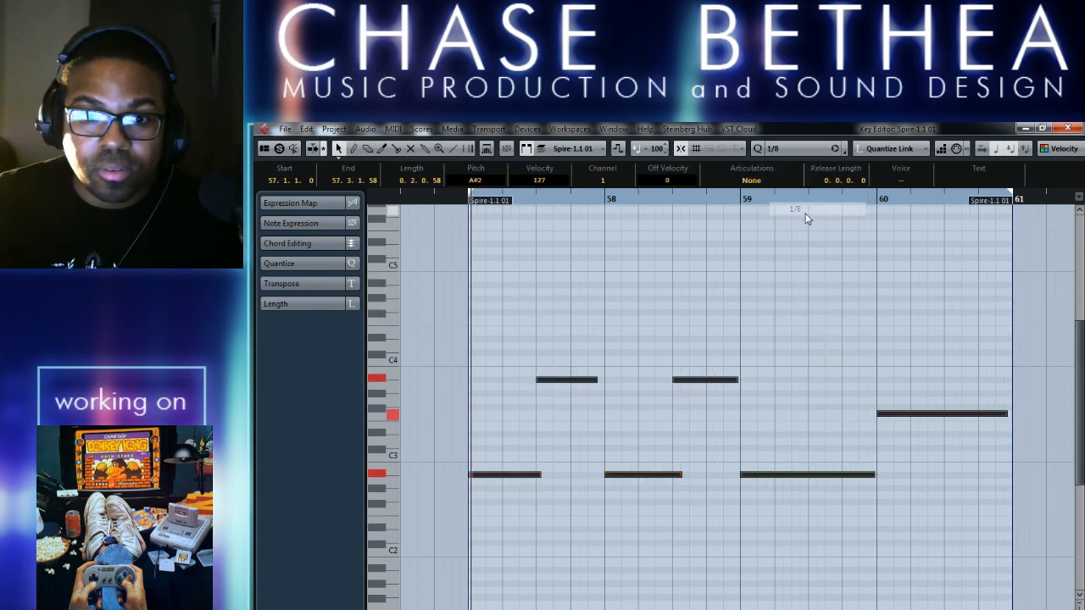
click(612, 342)
Set the quantize value to 1/32 and extend the two A#3 notes to end at bars 58 and 59
click(784, 148)
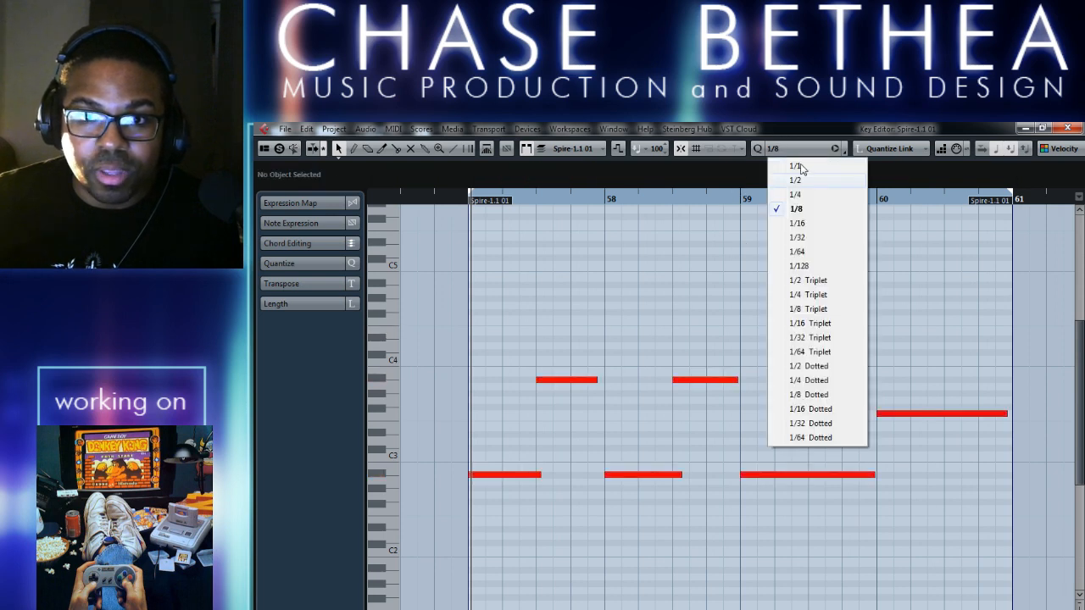
click(812, 237)
drag(599, 380, 604, 379)
click(721, 388)
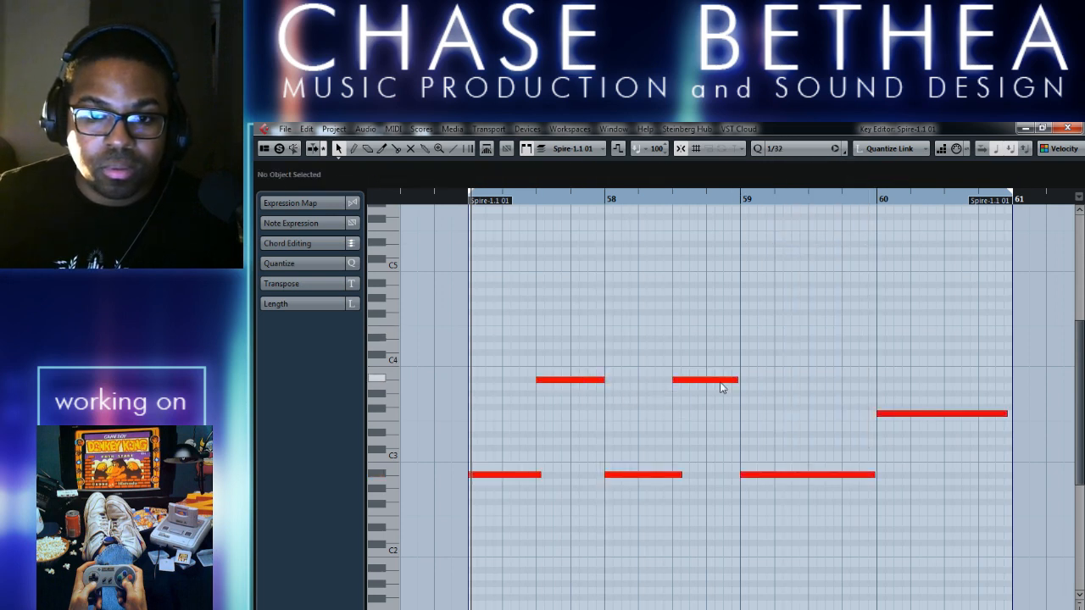
drag(737, 380, 740, 381)
click(712, 409)
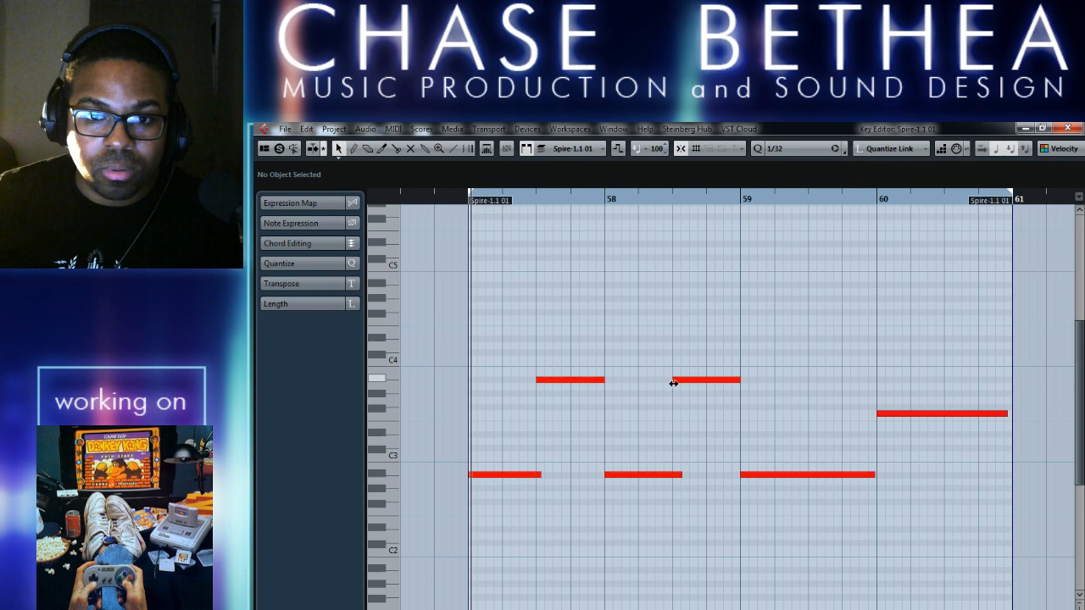
Shorten the A#2 notes in bars 57 and 58 to end at 58.3.1 and 57.3.1
drag(677, 475, 673, 474)
click(680, 476)
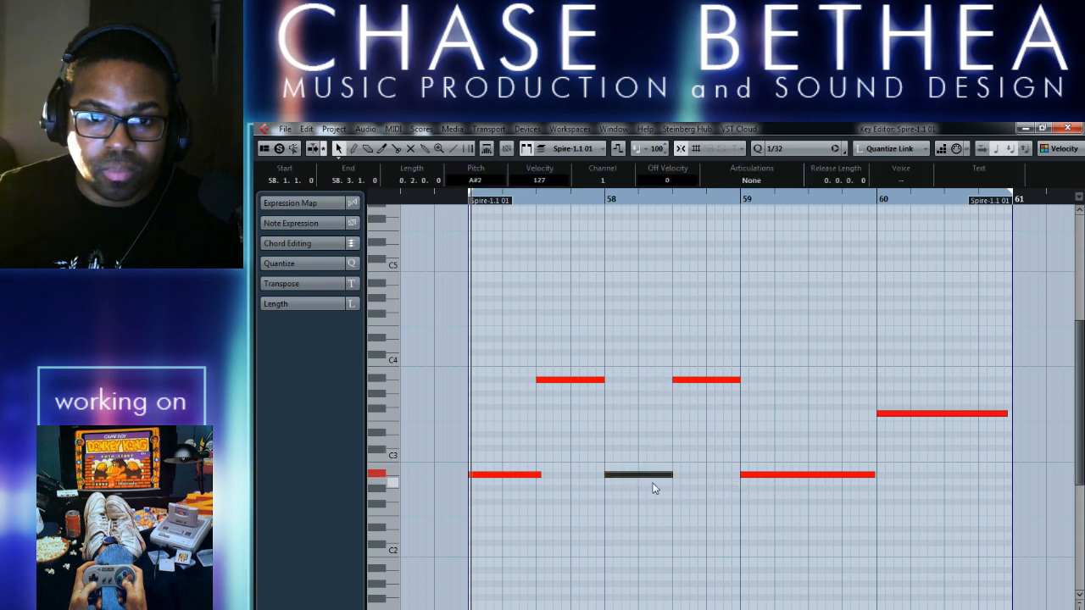
click(538, 475)
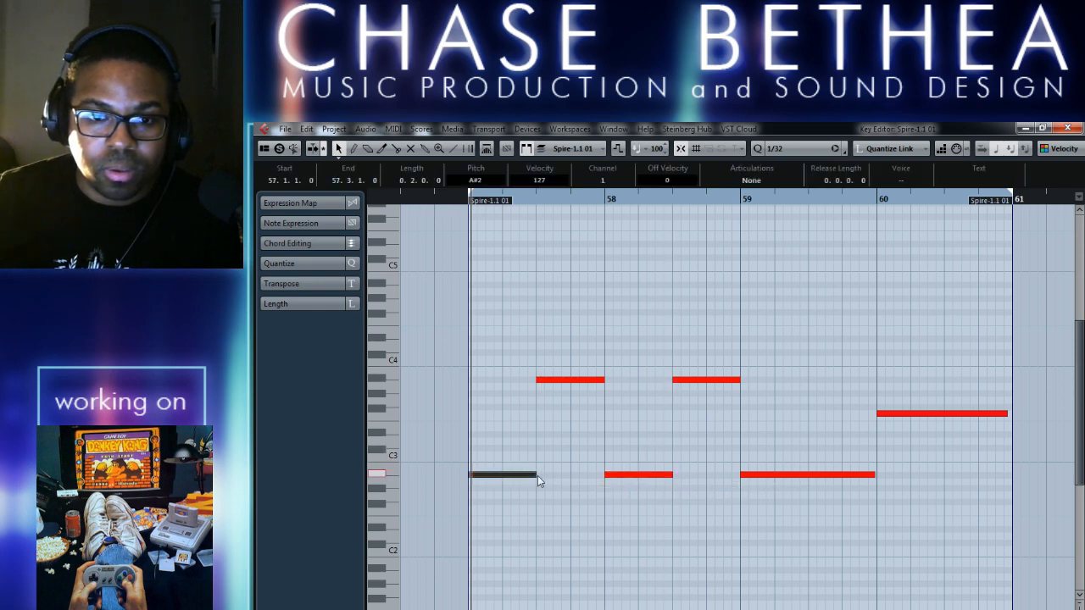
click(596, 490)
Extend the bar 59 A#2 note to bar 60 and the final note to bar 61, and play the phrase
drag(871, 474, 889, 477)
click(898, 445)
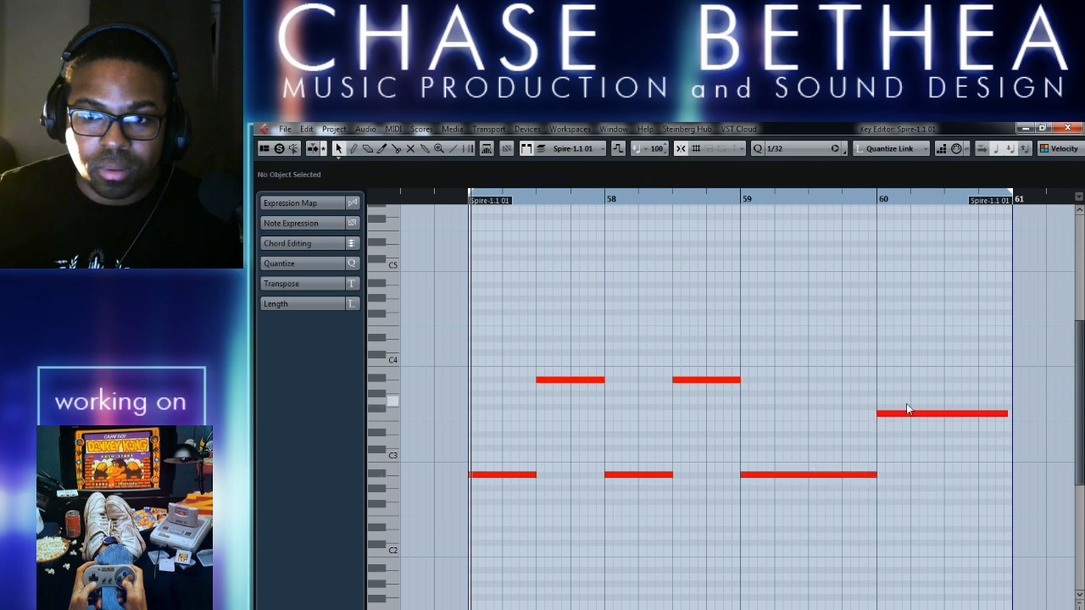
drag(1006, 415, 1017, 416)
click(996, 480)
key(space)
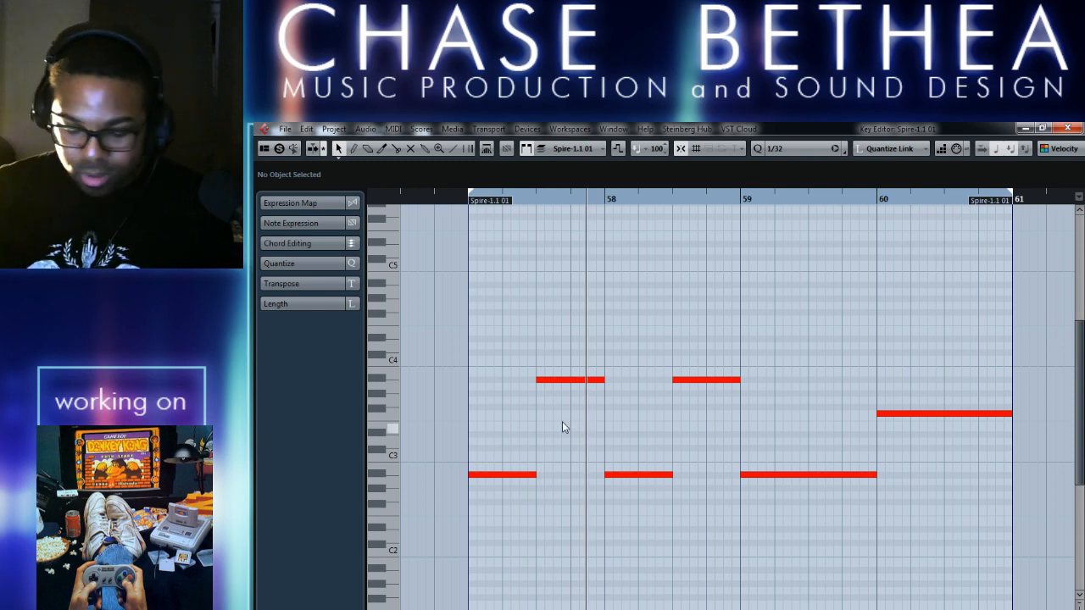
Start the second to fifth notes slightly earlier, with the A#3 notes at 57.2.4.60 and 58.2.4.60 and the last A#2 at 58.4.4.60, and listen
key(h)
key(h)
key(h)
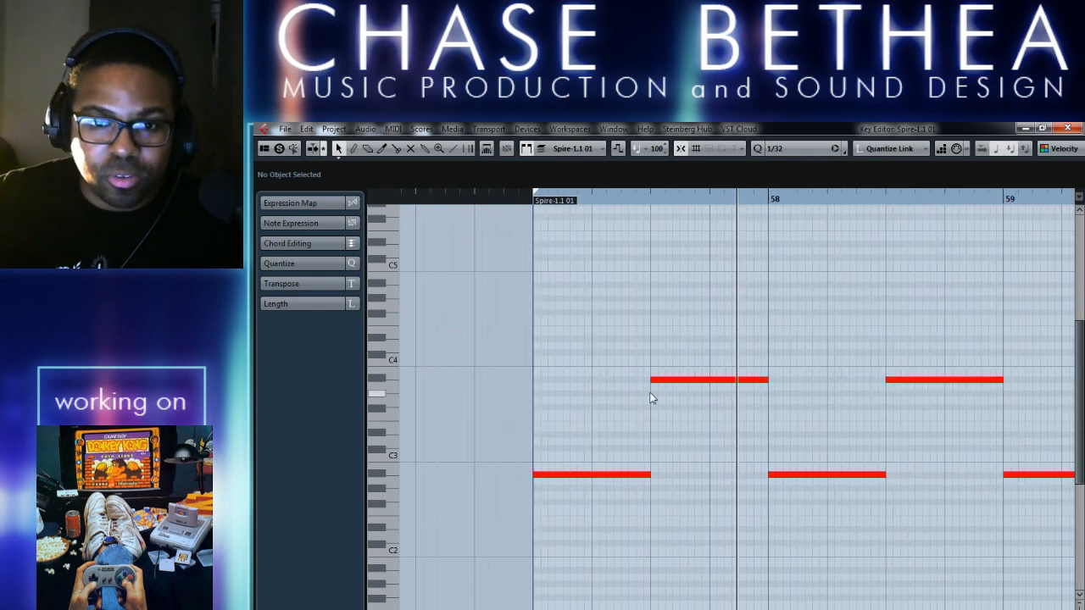
click(655, 383)
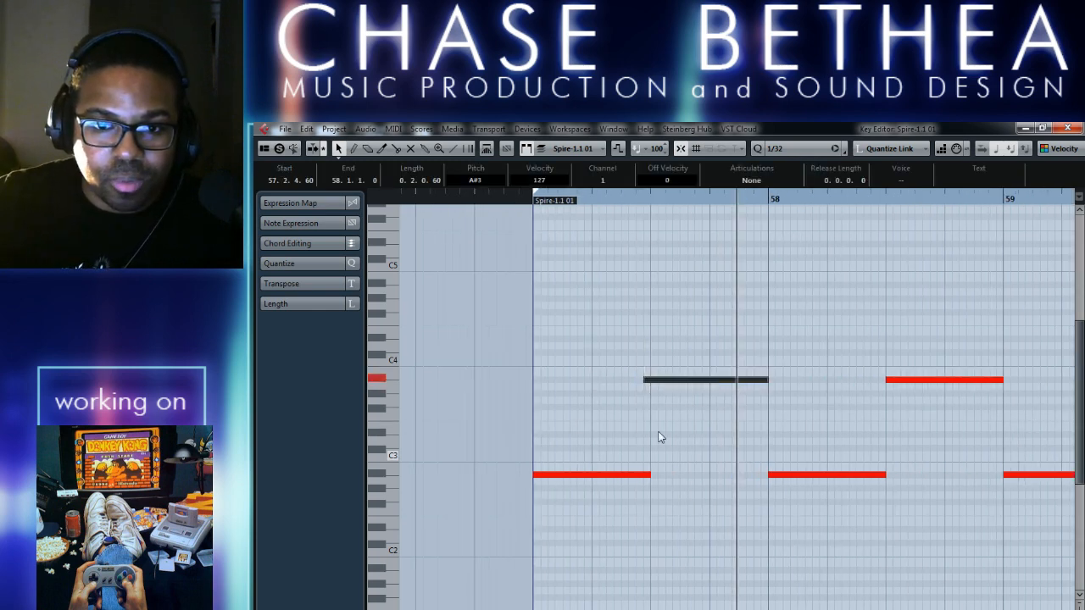
drag(771, 475, 761, 476)
drag(887, 382, 879, 382)
scroll(771, 454, right, 2)
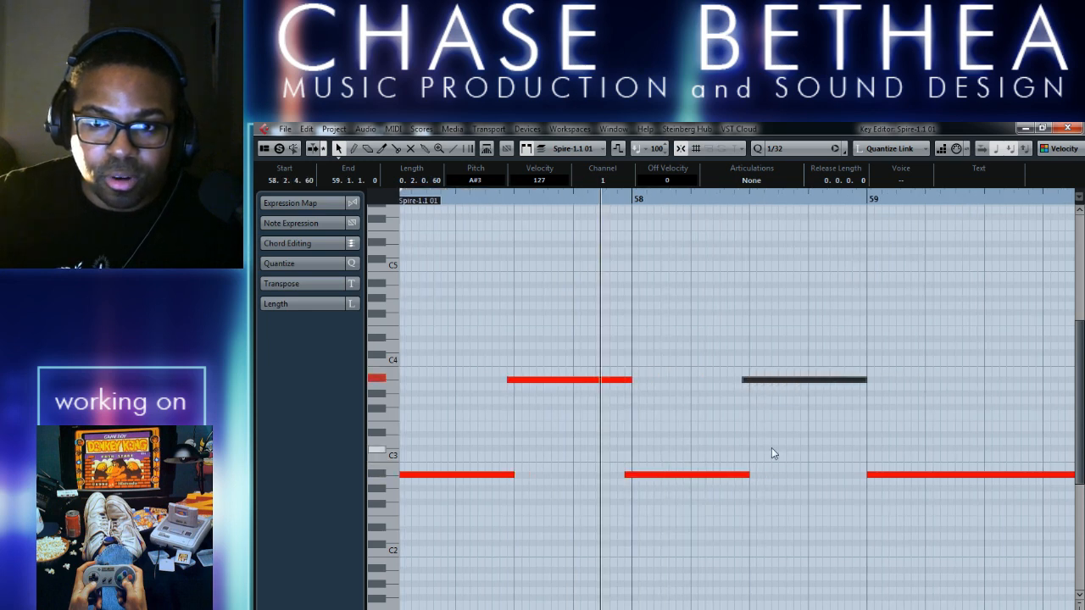
drag(869, 476, 864, 475)
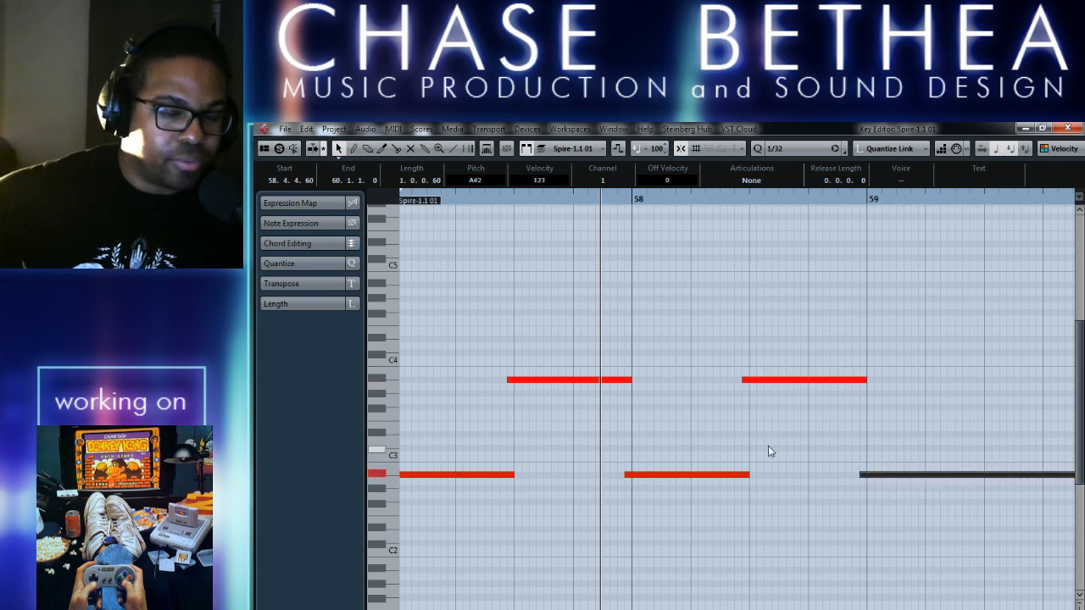
key(space)
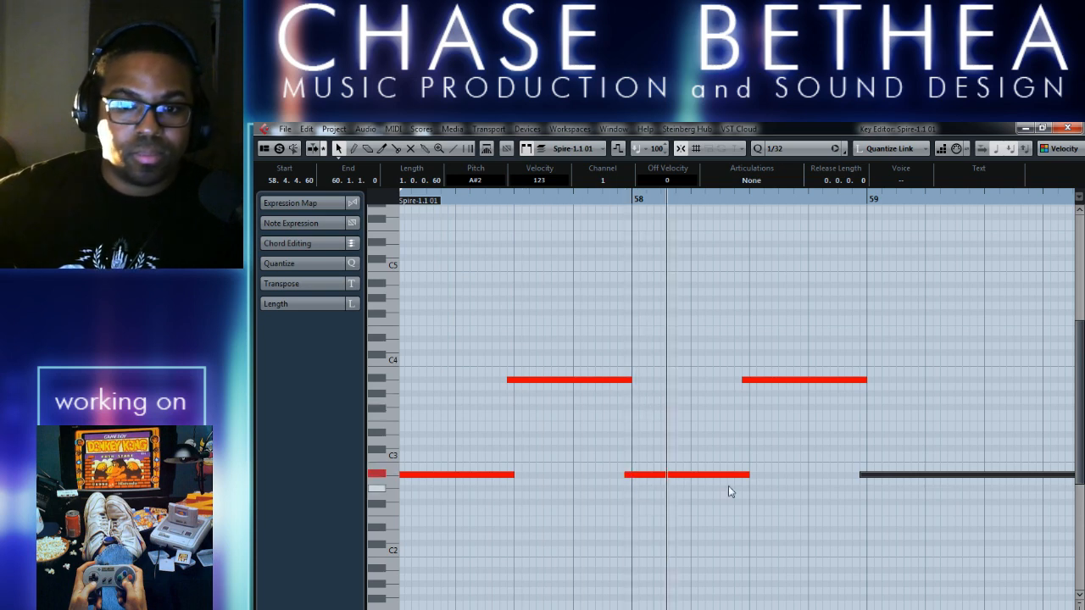
Pull the starts of the bar 58 A#3 and A#2 notes further forward and set the bar 57 A#3 start to 57.2.4.0
drag(744, 380, 734, 380)
drag(628, 474, 619, 474)
scroll(582, 440, left, 1)
drag(576, 390, 569, 390)
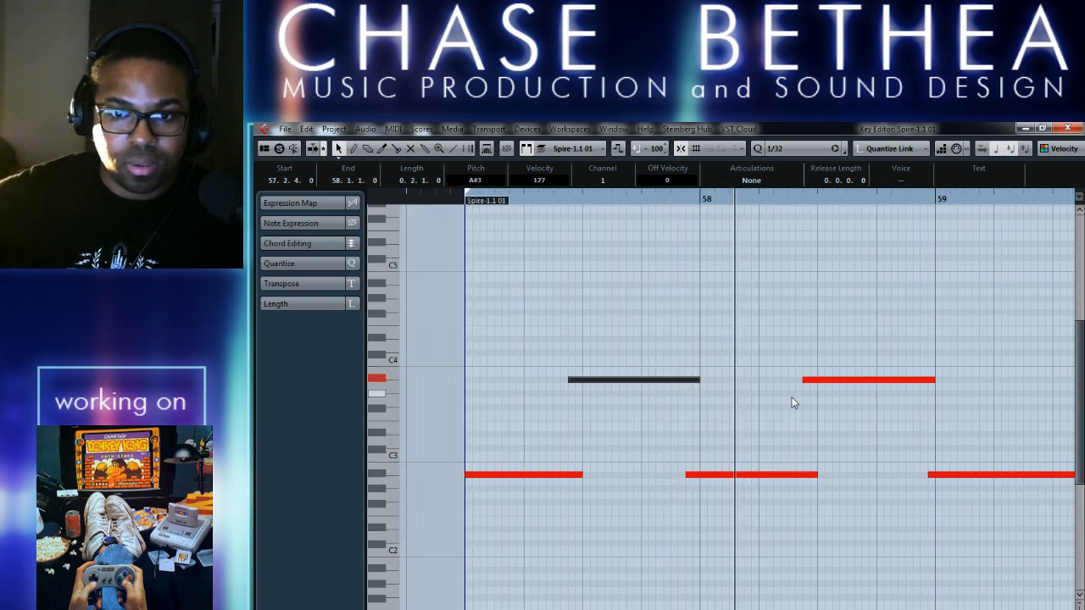
Move the start of the second A#3 note to 58.2.3.0, checking the phrase by playback
drag(803, 380, 795, 381)
scroll(795, 495, right, 3)
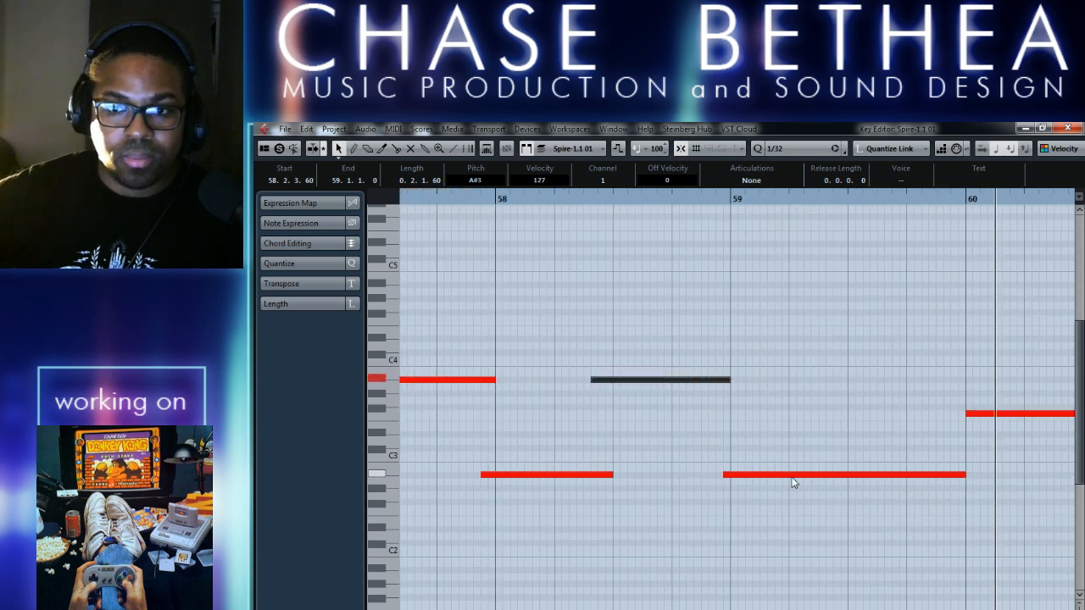
scroll(735, 479, right, 1)
scroll(734, 480, left, 4)
key(space)
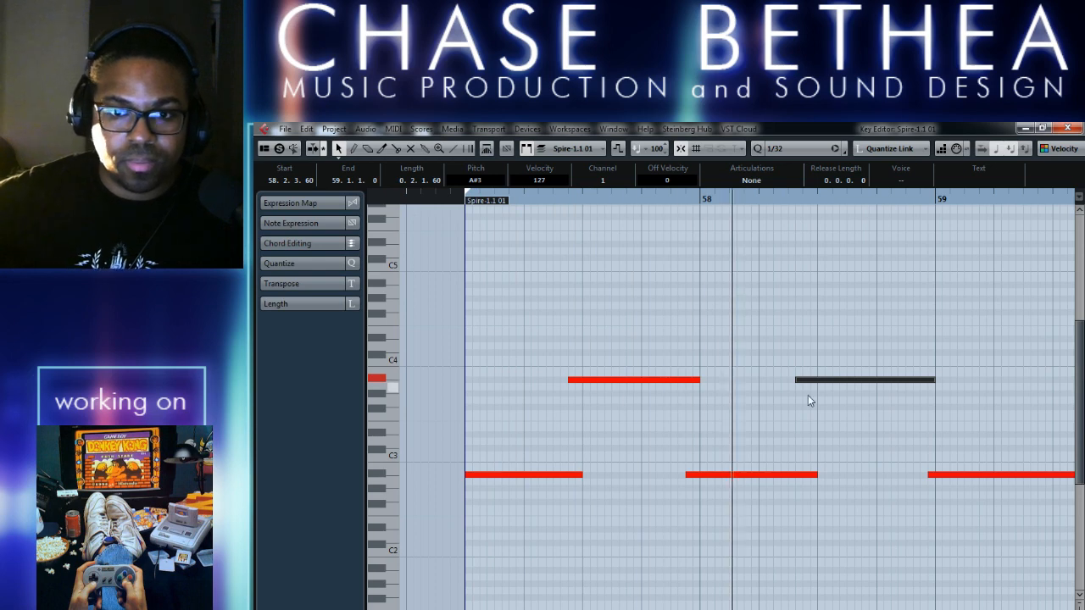
drag(796, 380, 790, 380)
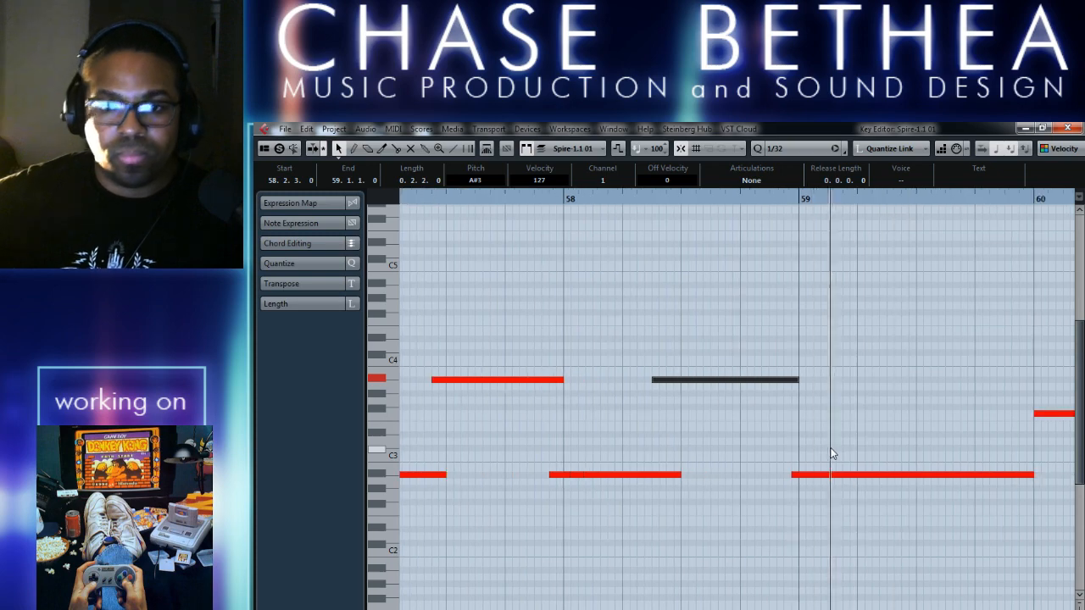
Close the Key Editor, deselect the Spire part and arm the VacuumPro_x64 02 track
scroll(830, 453, right, 3)
click(1068, 128)
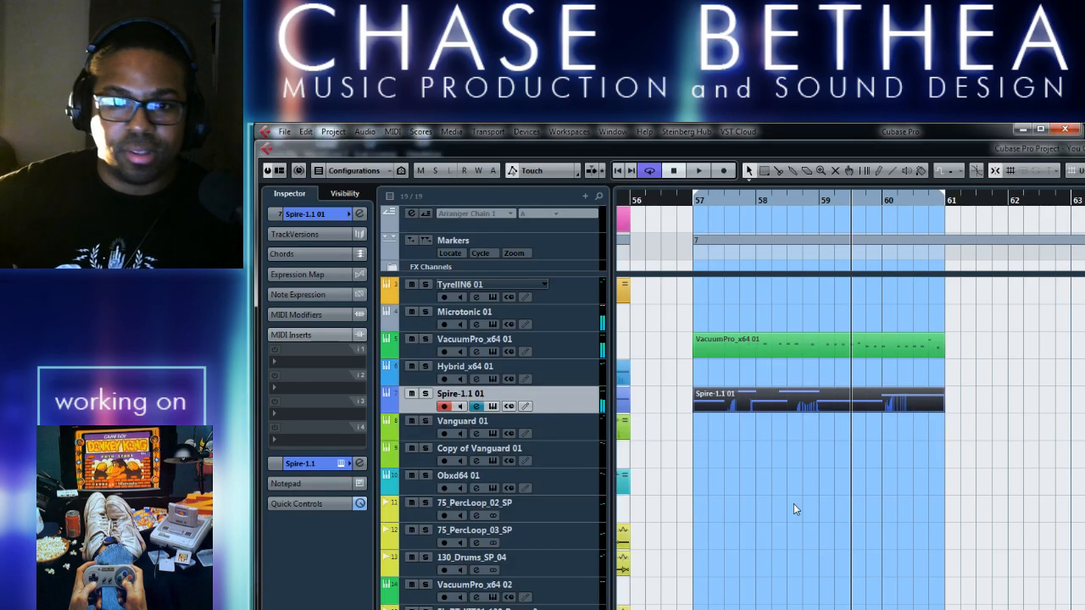
click(722, 500)
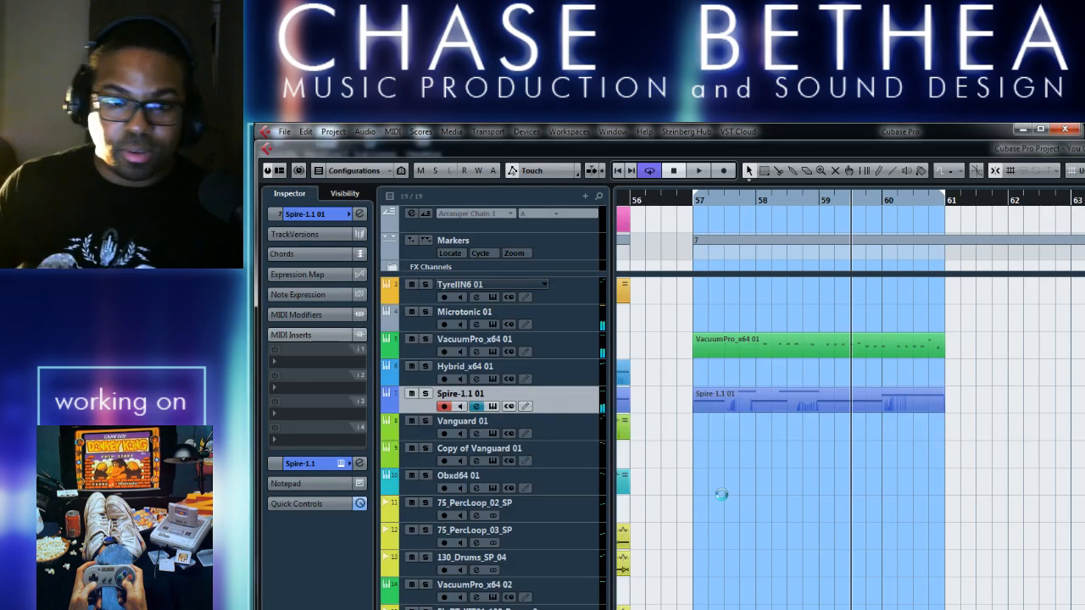
click(566, 600)
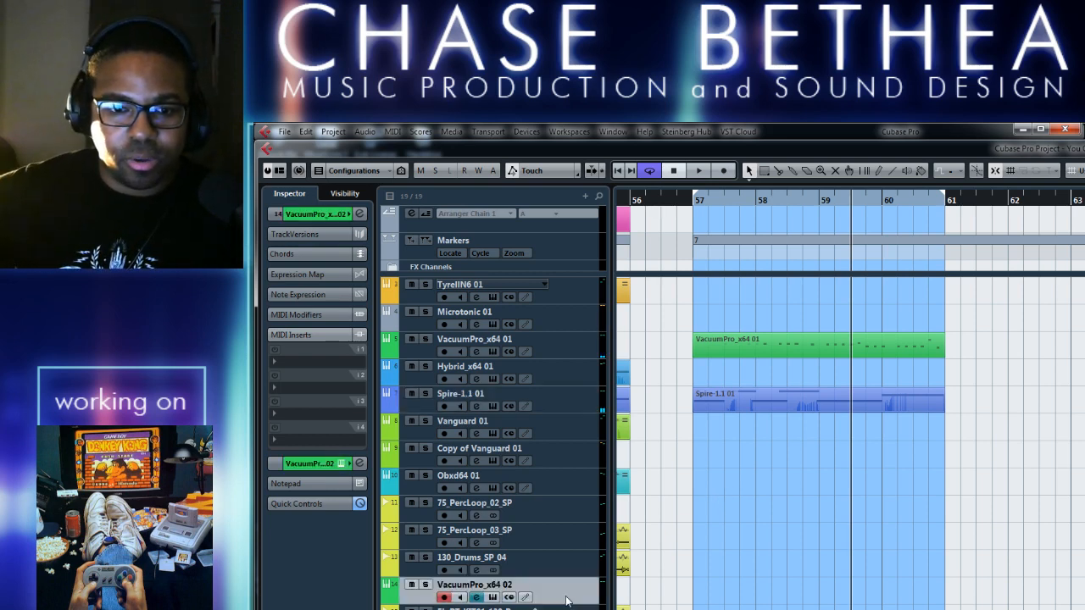
Select the Obxd64 01 track and add a cycle marker over the loop range from bar 57 to 61
click(566, 494)
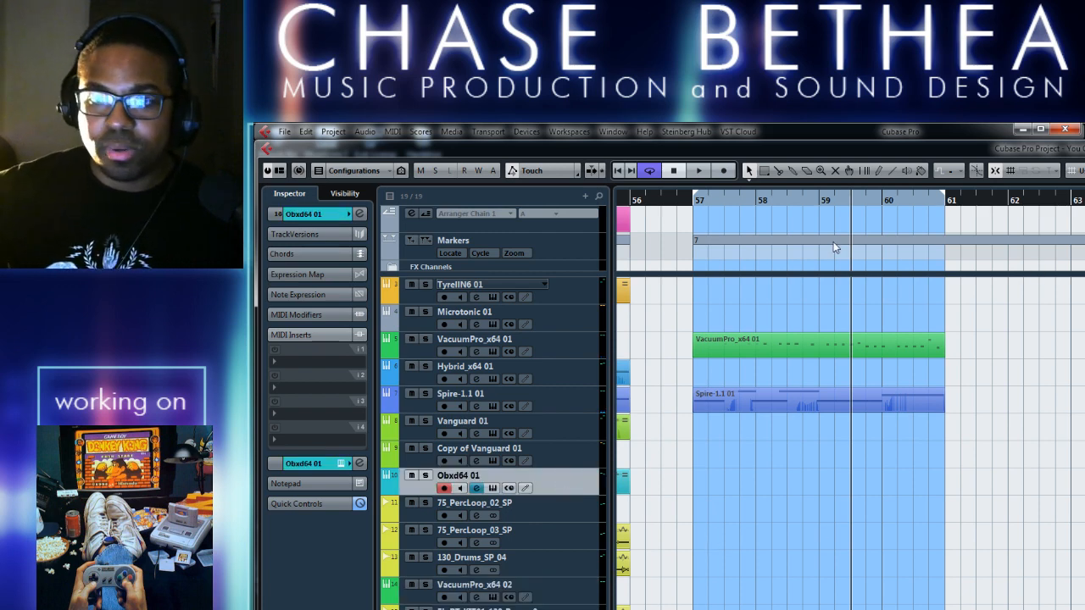
click(427, 240)
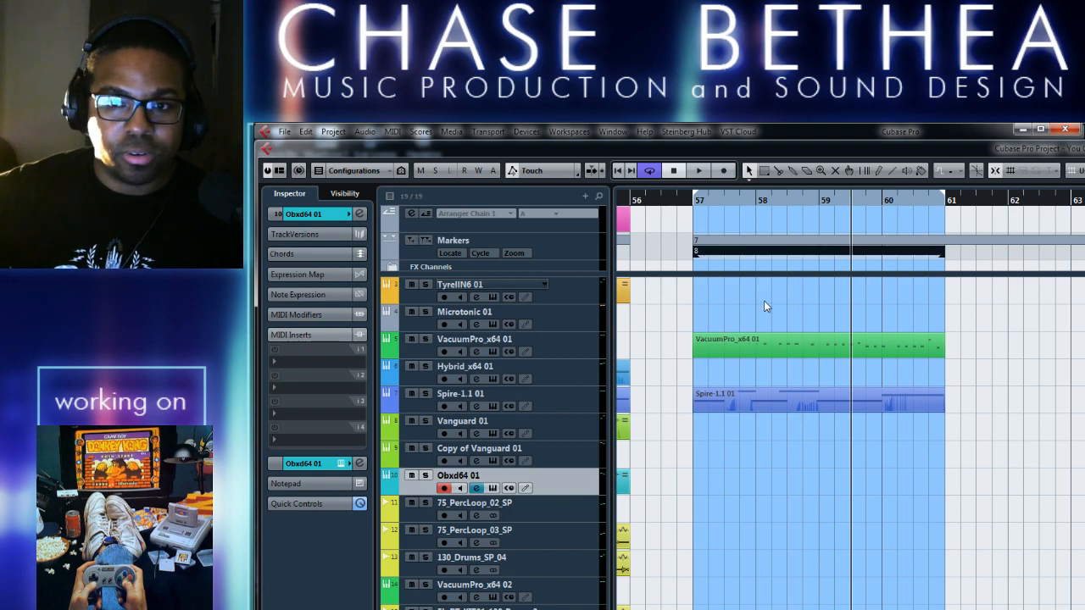
Set the loop range to the earlier cycle marker ending at bar 56 and audition that section from about bar 51
scroll(765, 306, left, 3)
double_click(786, 236)
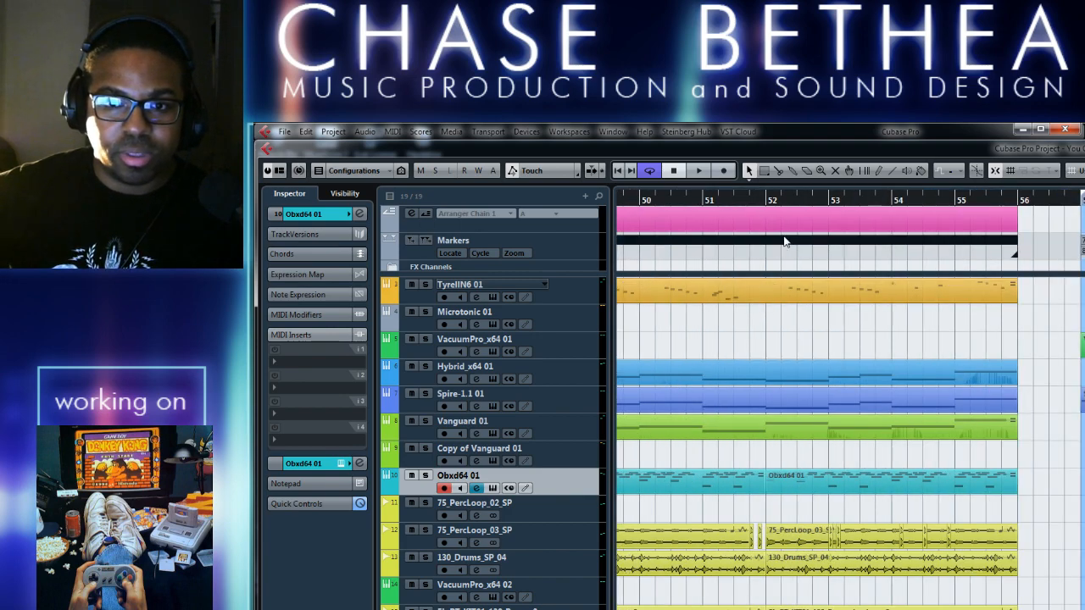
click(736, 199)
key(space)
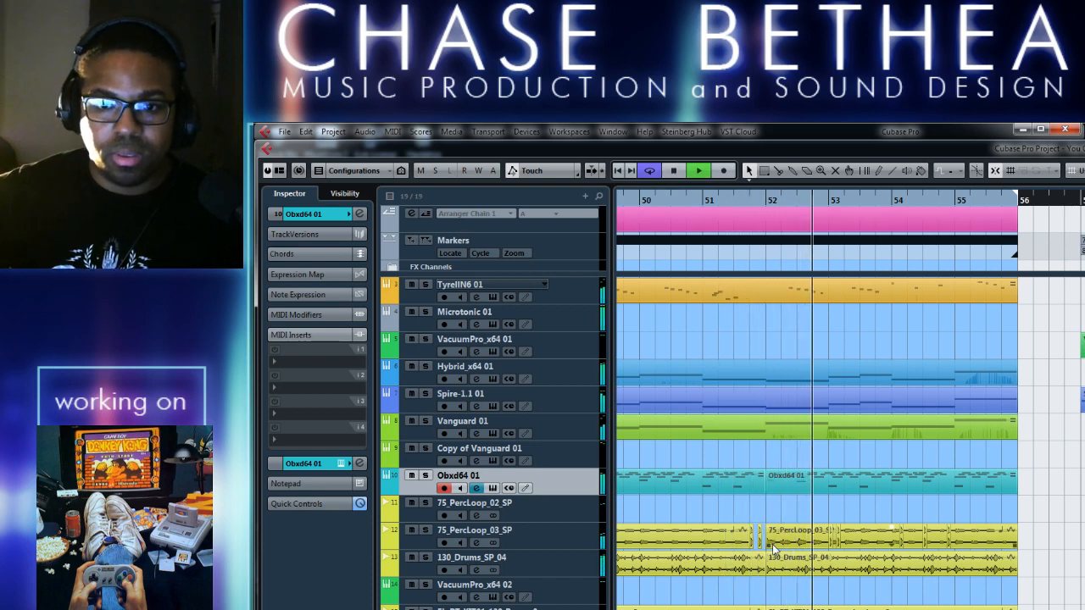
key(space)
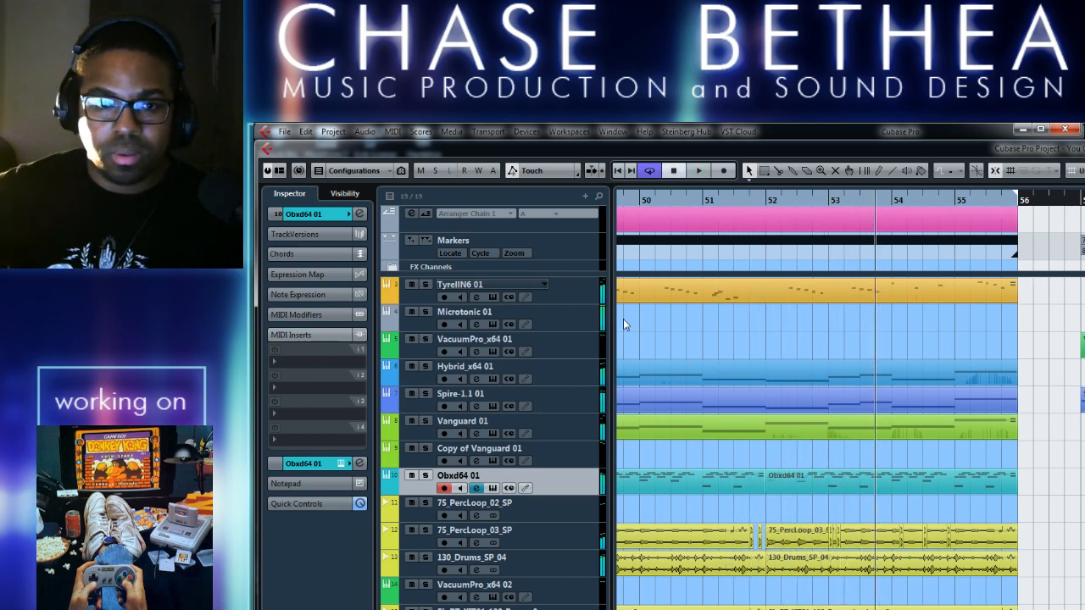
Open the Arranger Editor to examine the current chain and its arranger events, and close it again
click(412, 213)
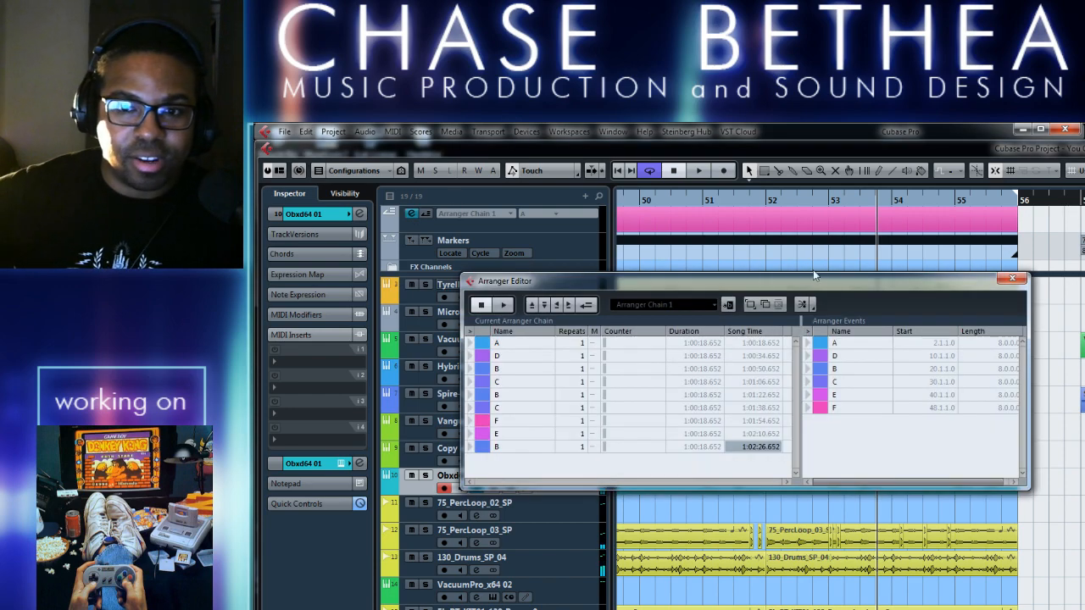
drag(813, 269, 720, 268)
click(905, 323)
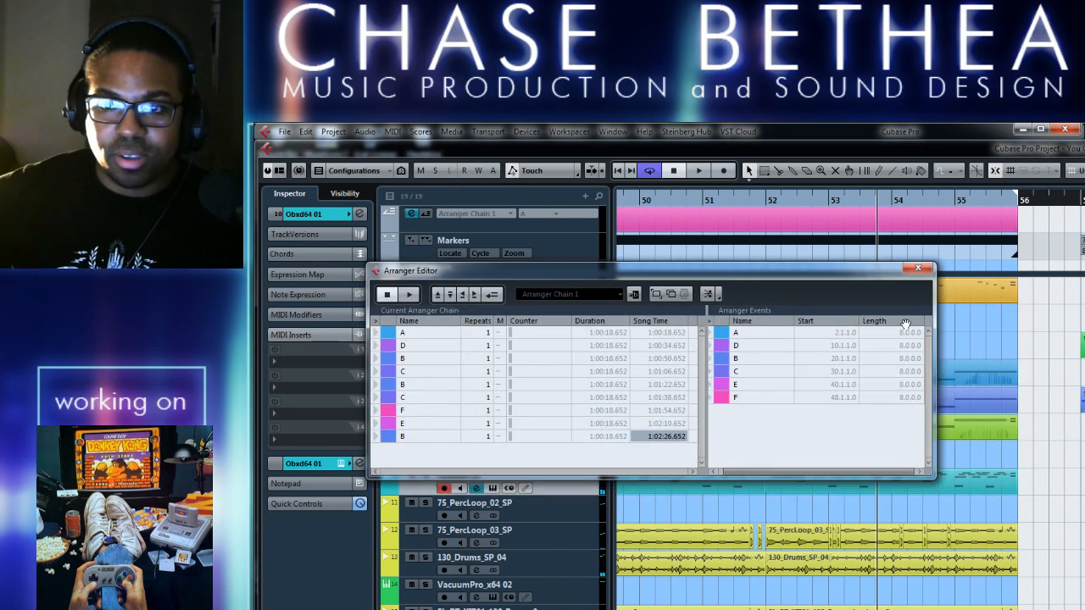
click(916, 269)
Create an arranger event spanning bars 57 to 61 on the arranger track
scroll(698, 344, right, 5)
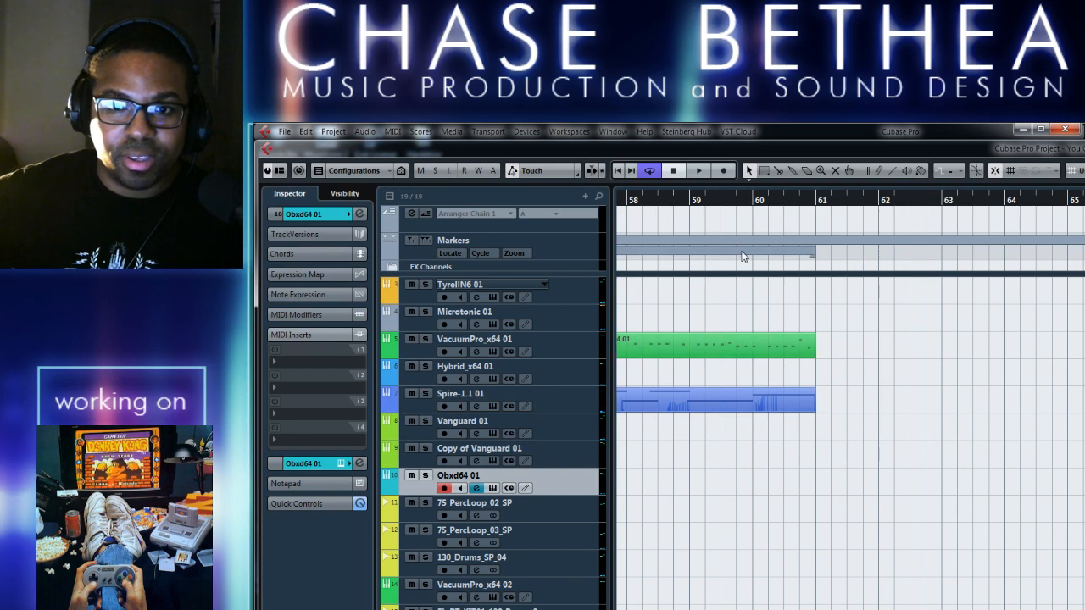
scroll(778, 281, left, 2)
double_click(764, 217)
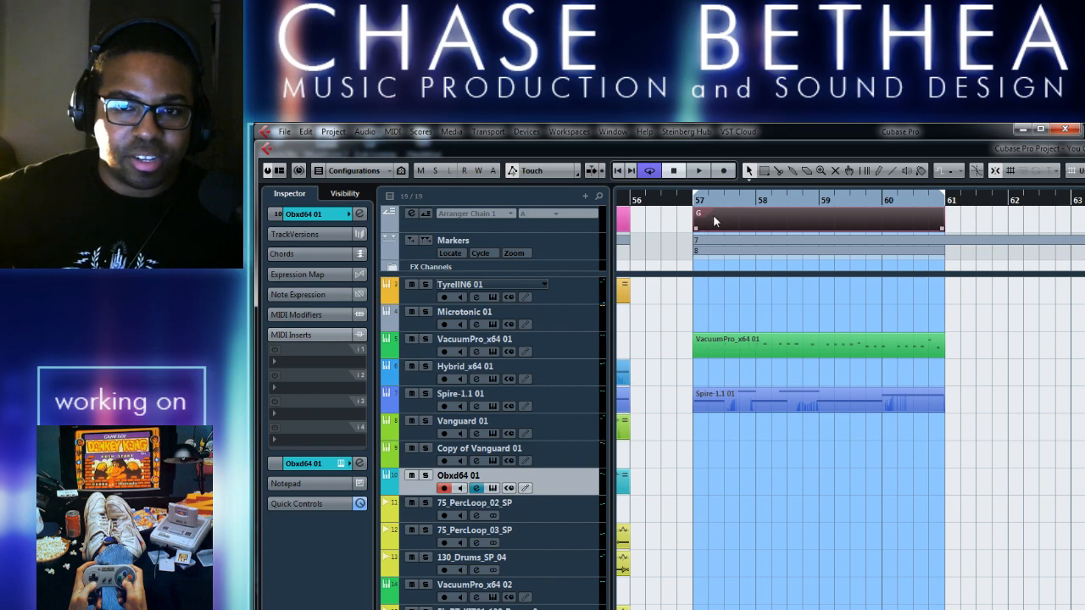
Append arranger event G to the end of Arranger Chain 1 in the Arranger Editor
click(413, 213)
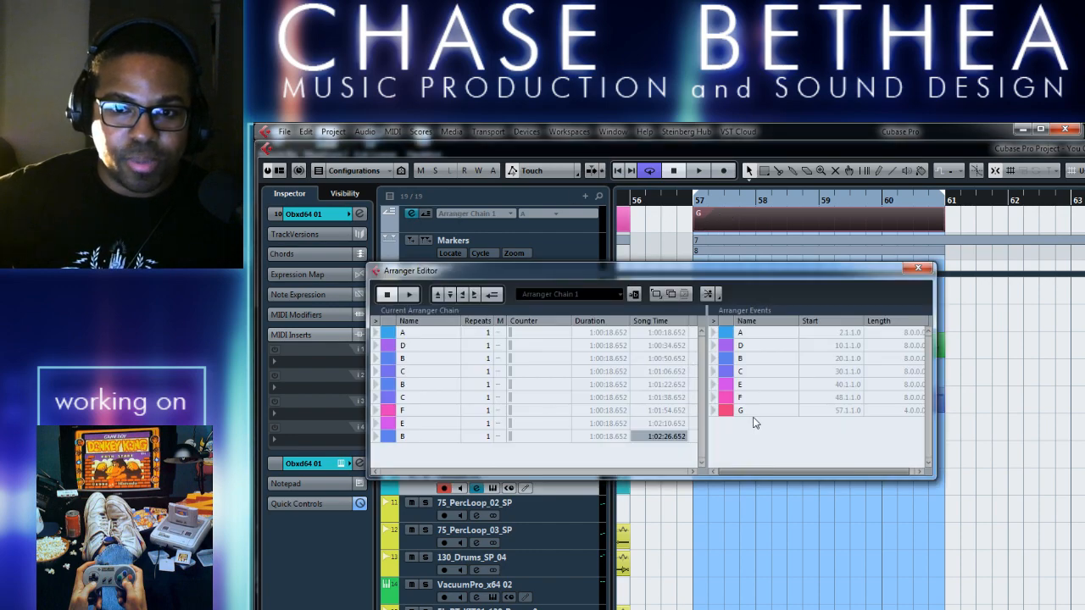
right_click(755, 412)
click(799, 421)
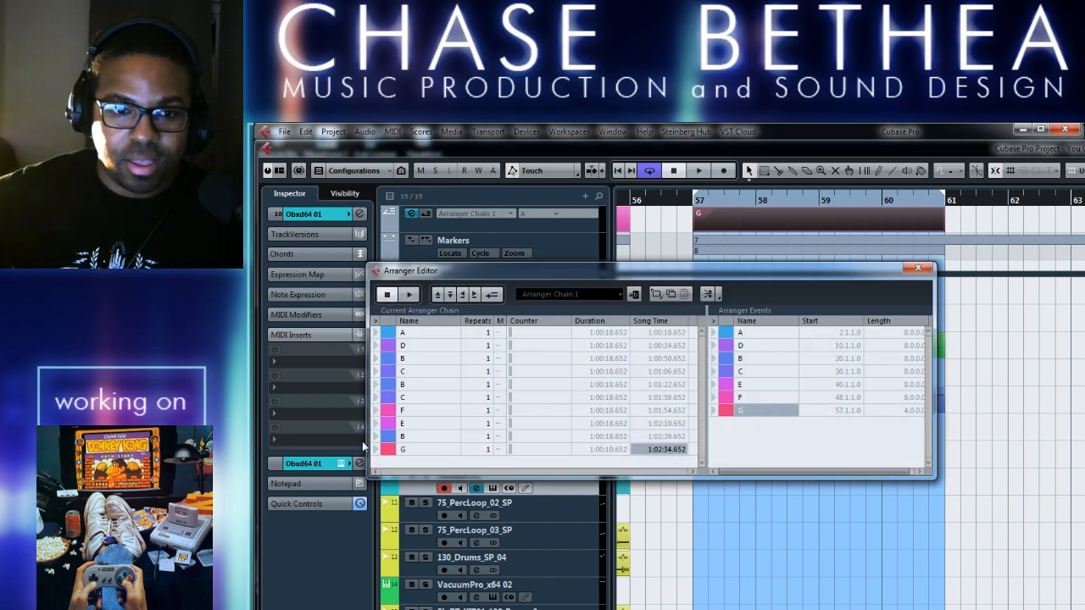
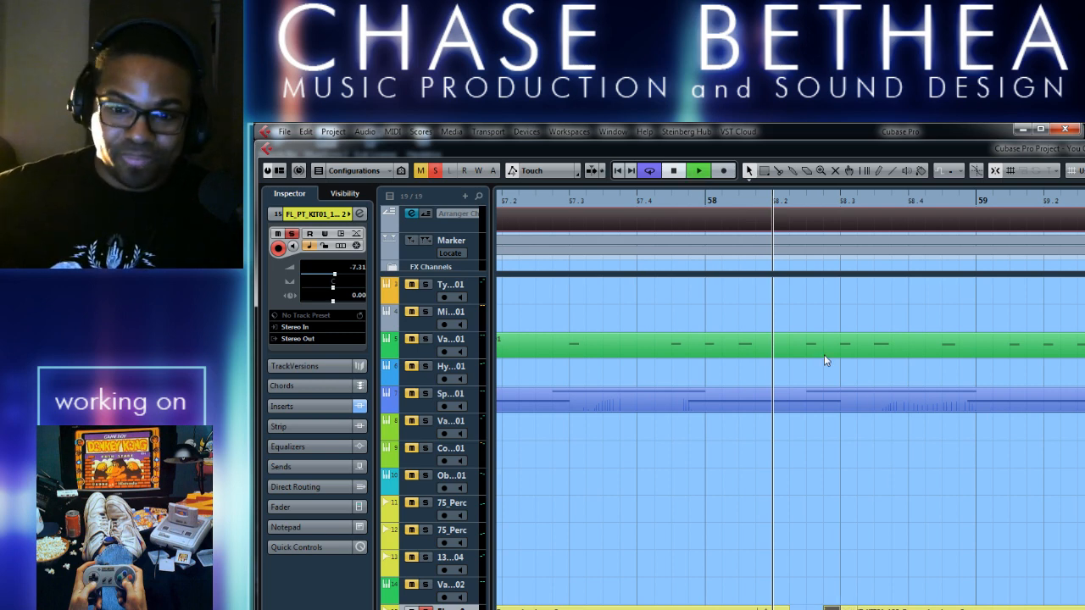
Audition bars 57 to 61 with the FL_PT_KIT01 drum track soloed and with all tracks playing
scroll(848, 581, right, 2)
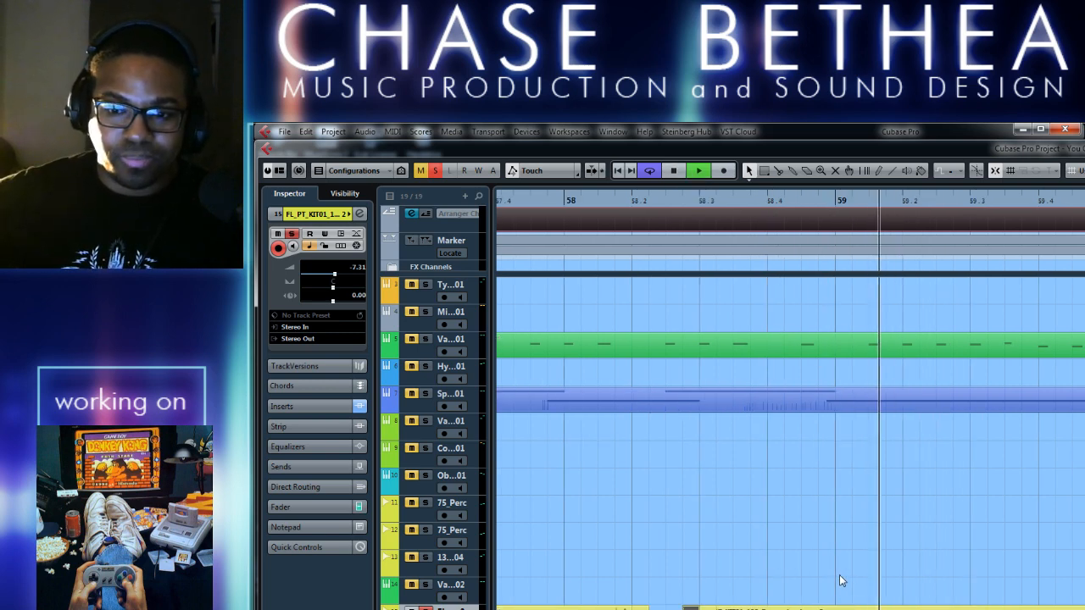
scroll(842, 581, right, 4)
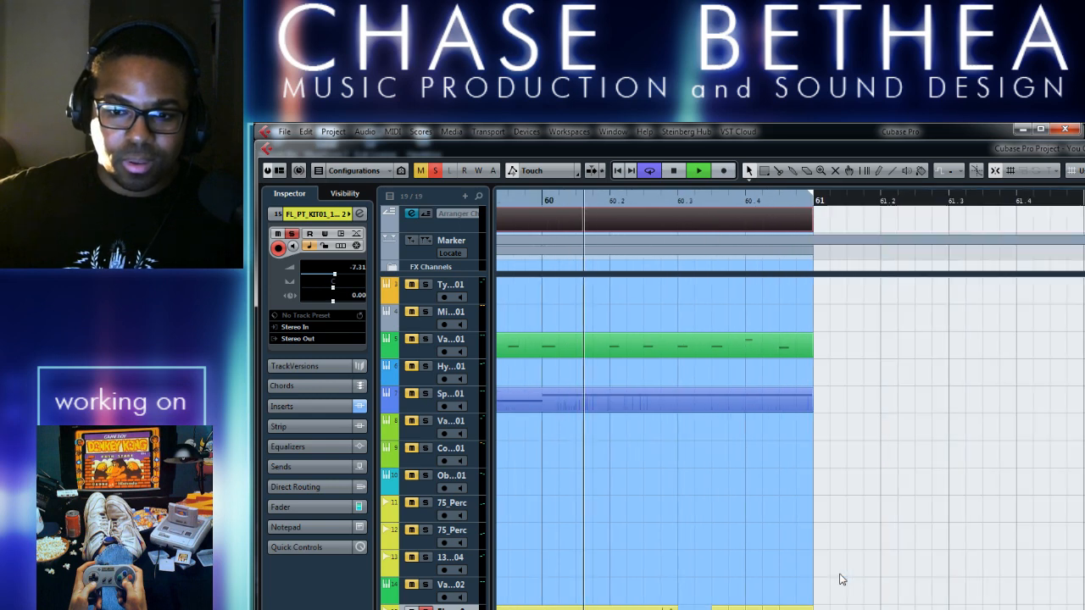
scroll(842, 579, left, 3)
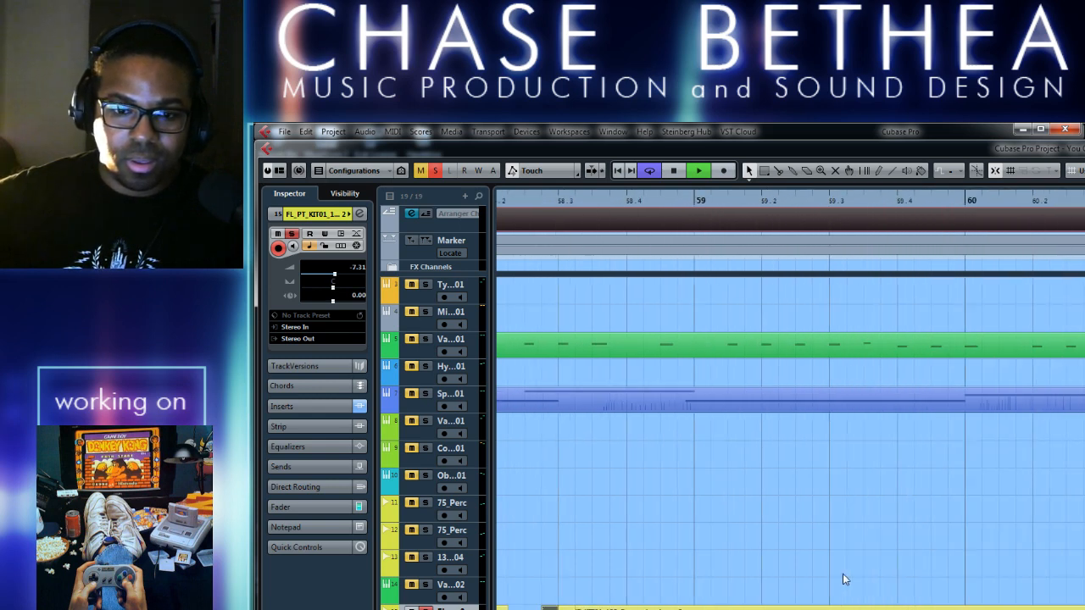
scroll(844, 579, left, 3)
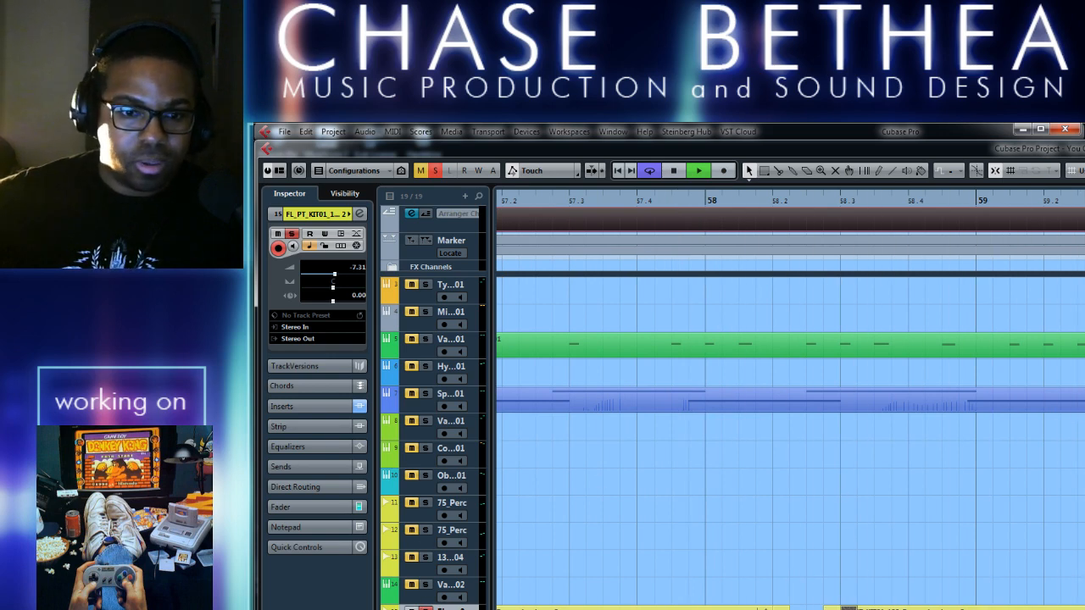
key(space)
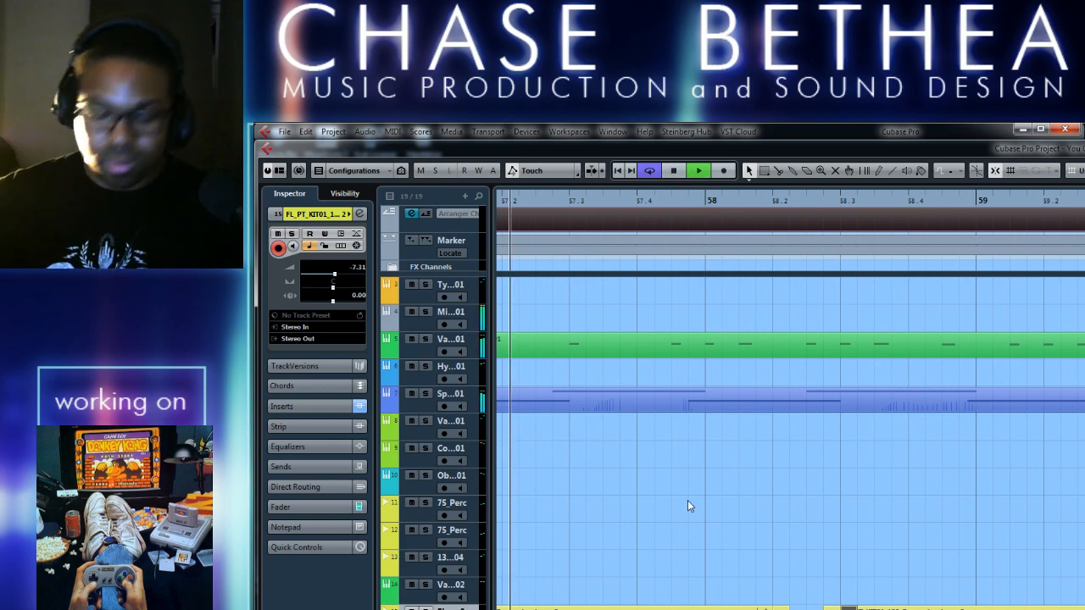
key(shift+f)
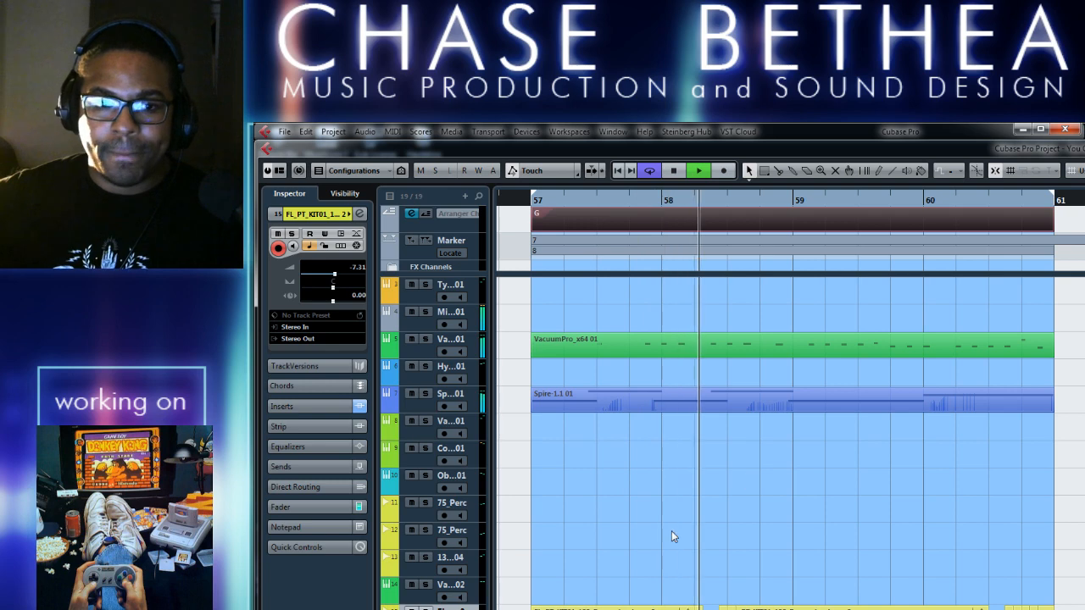
Widen the track list to show full track names, select the Vanguard 01 track and audition it against the loop from bar 57
drag(493, 479, 634, 476)
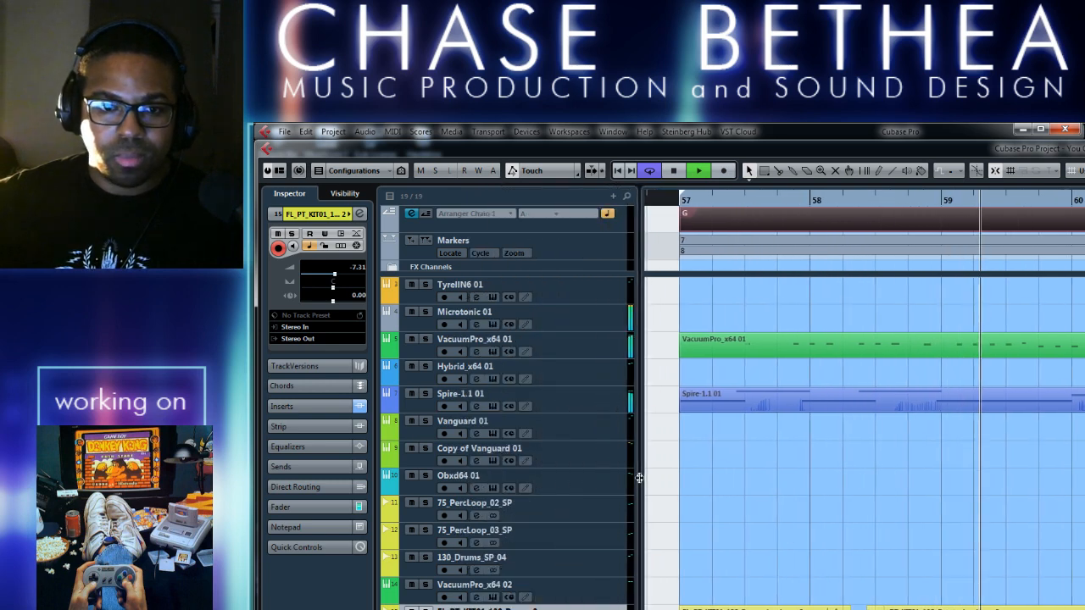
click(555, 429)
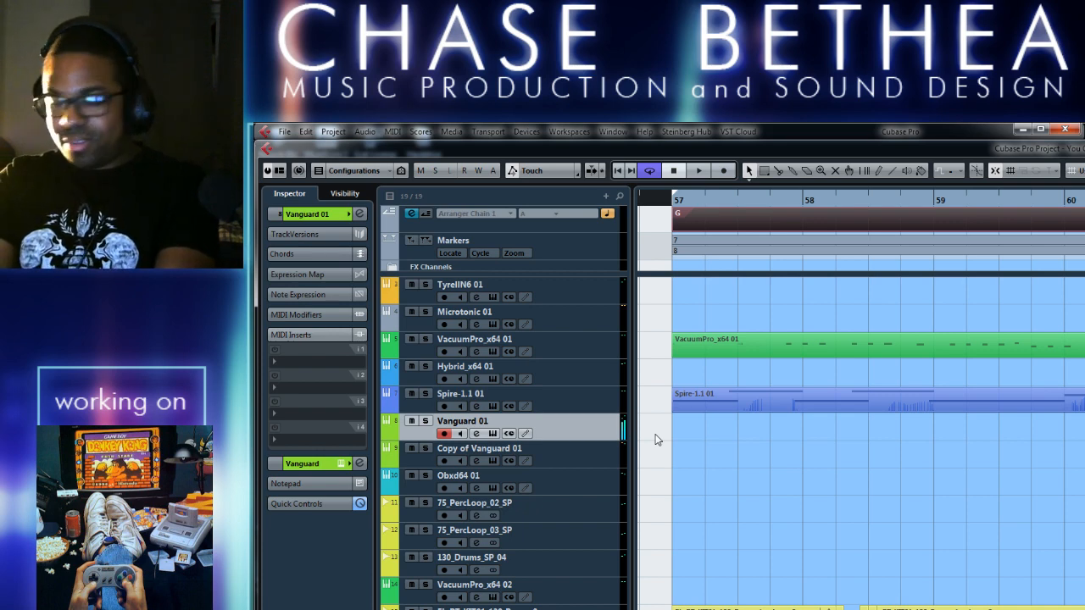
key(space)
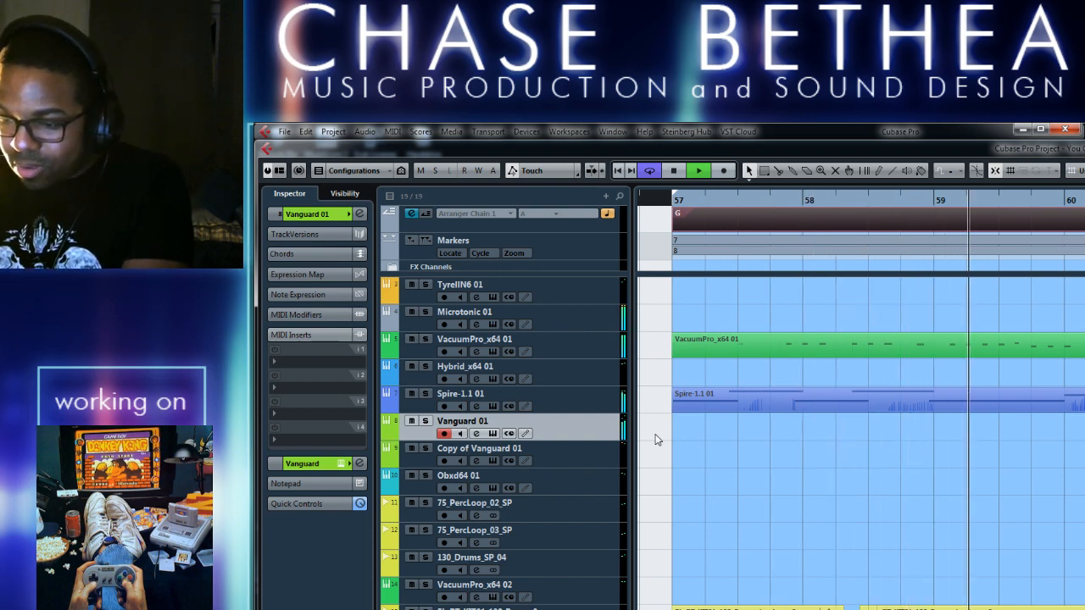
key(space)
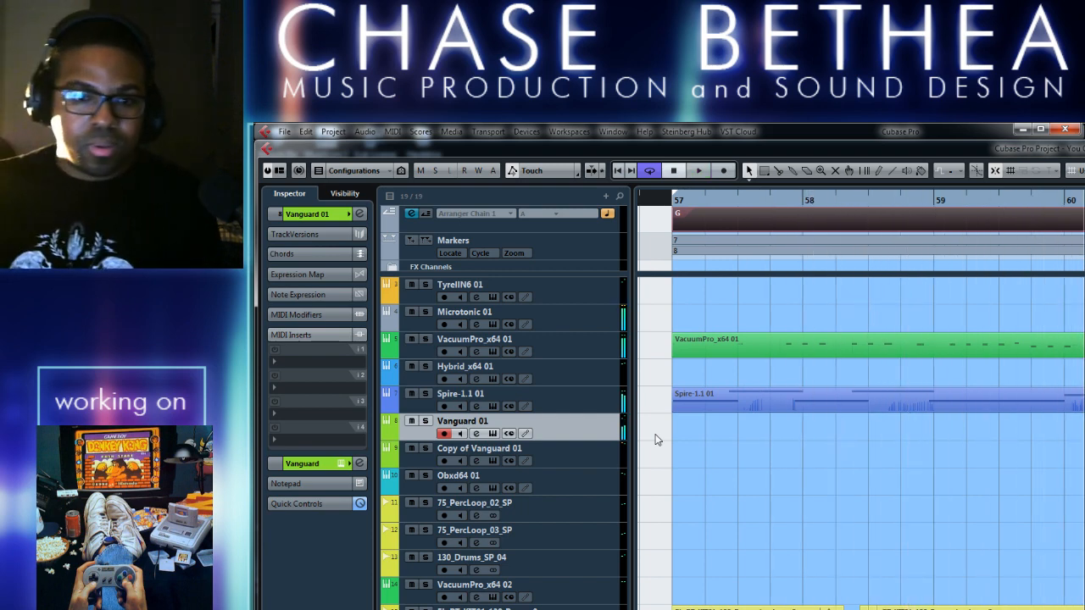
Set the loop range to the empty section from bar 75 to 79 and activate it
scroll(728, 526, right, 5)
scroll(695, 511, right, 10)
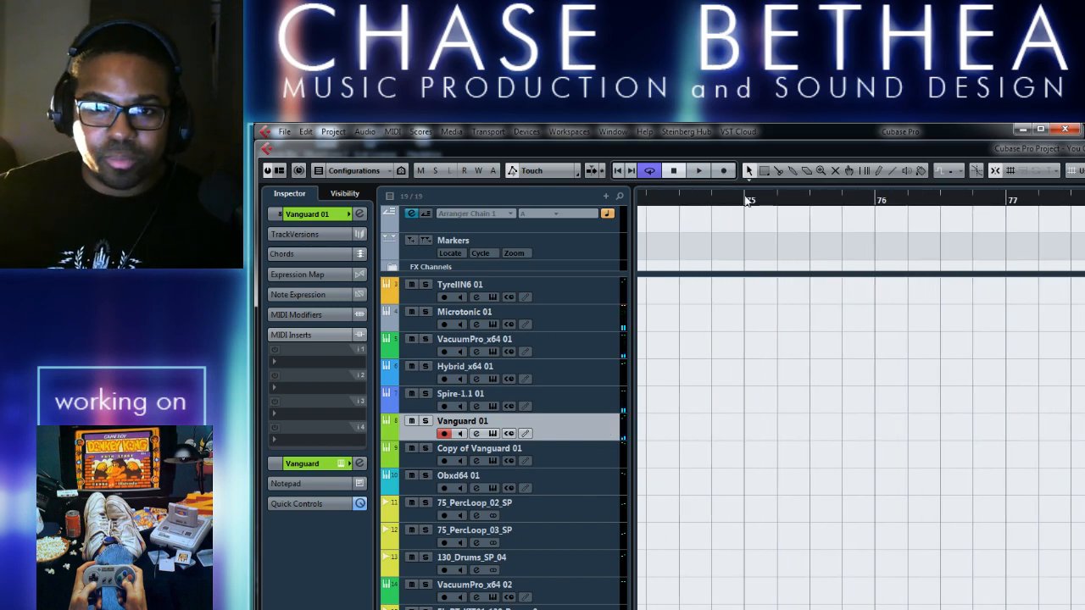
drag(747, 184, 984, 185)
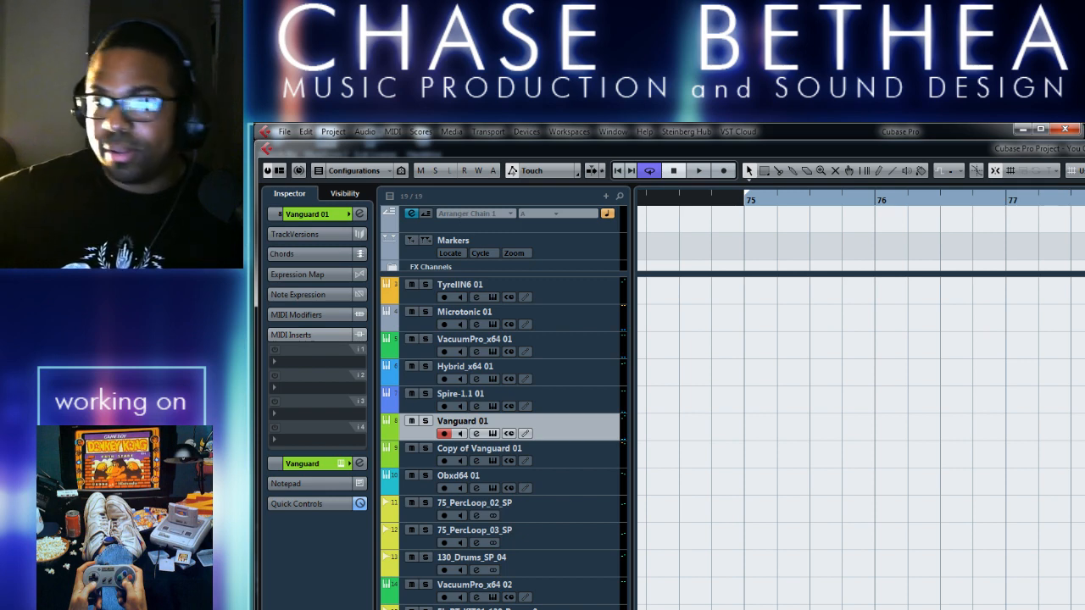
double_click(981, 185)
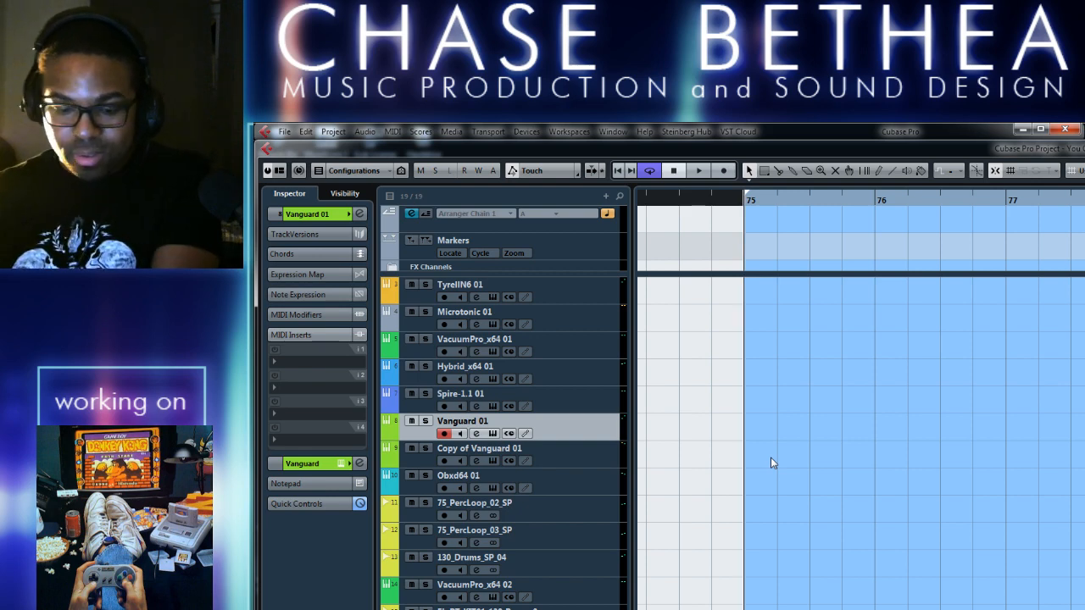
Record a MIDI part on the Vanguard 01 track over bars 75 to 79, discarding the first short take
key(KP_Multiply)
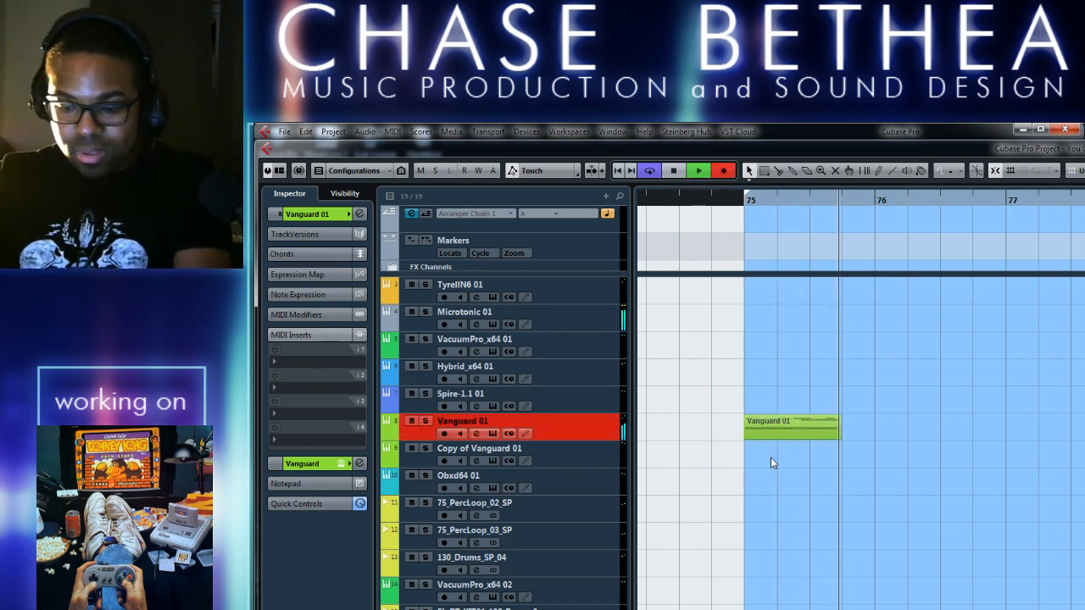
key(space)
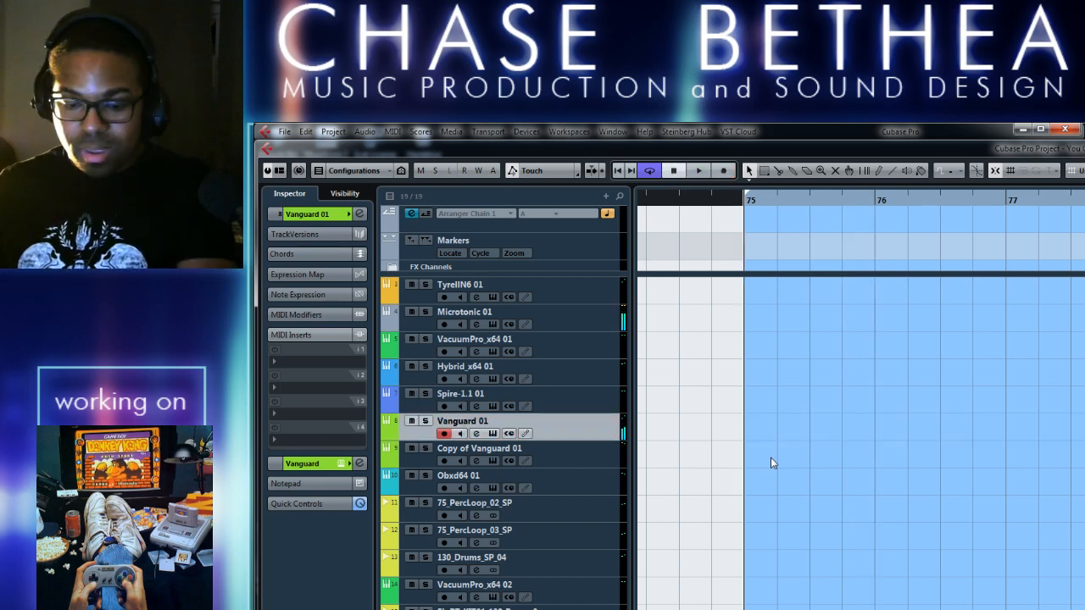
key(KP_Multiply)
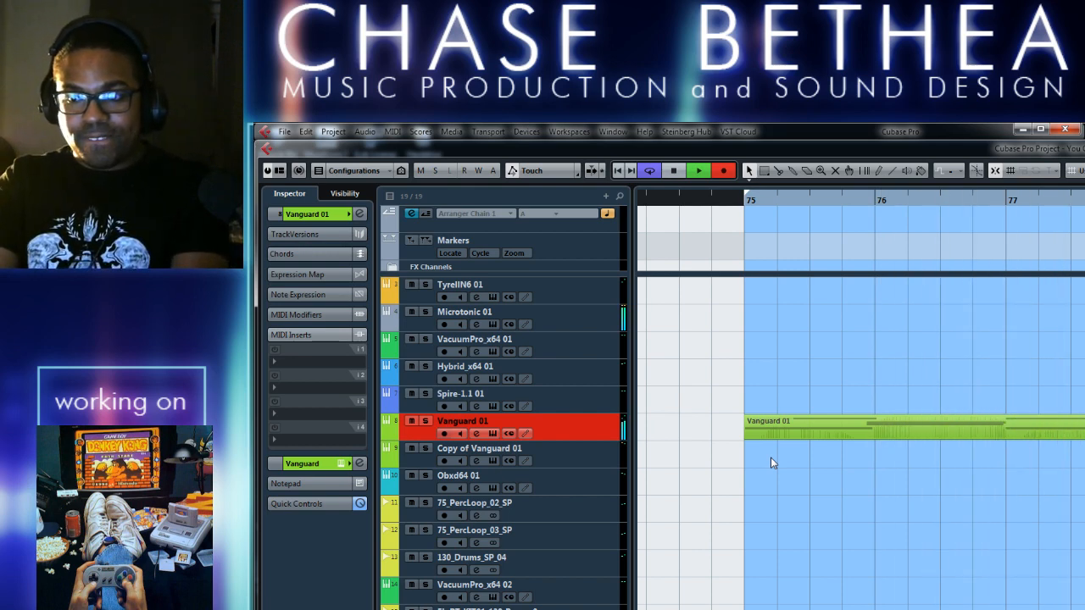
key(KP_0)
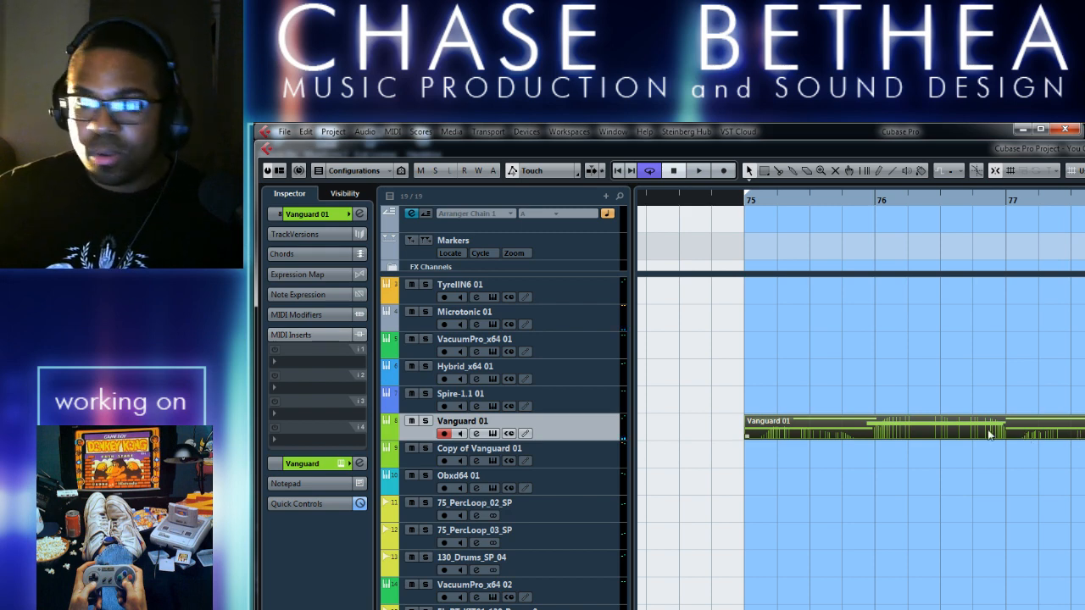
In the recorded Vanguard 01 part, align the two overlapping middle notes so both start at bar 76 and end at bar 77
scroll(987, 434, right, 2)
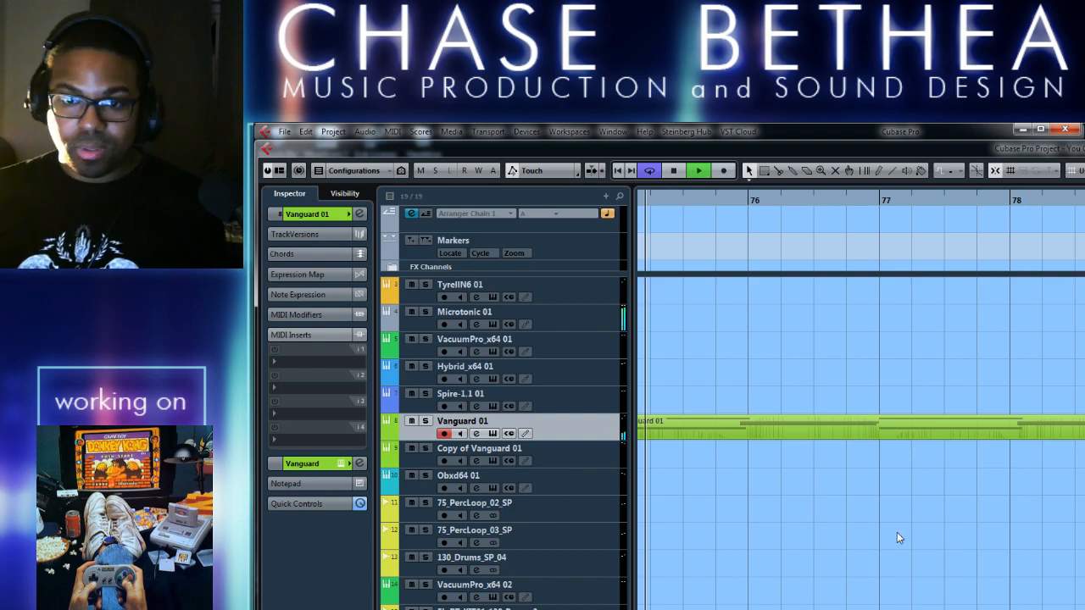
key(g)
key(g)
key(g)
scroll(846, 560, right, 5)
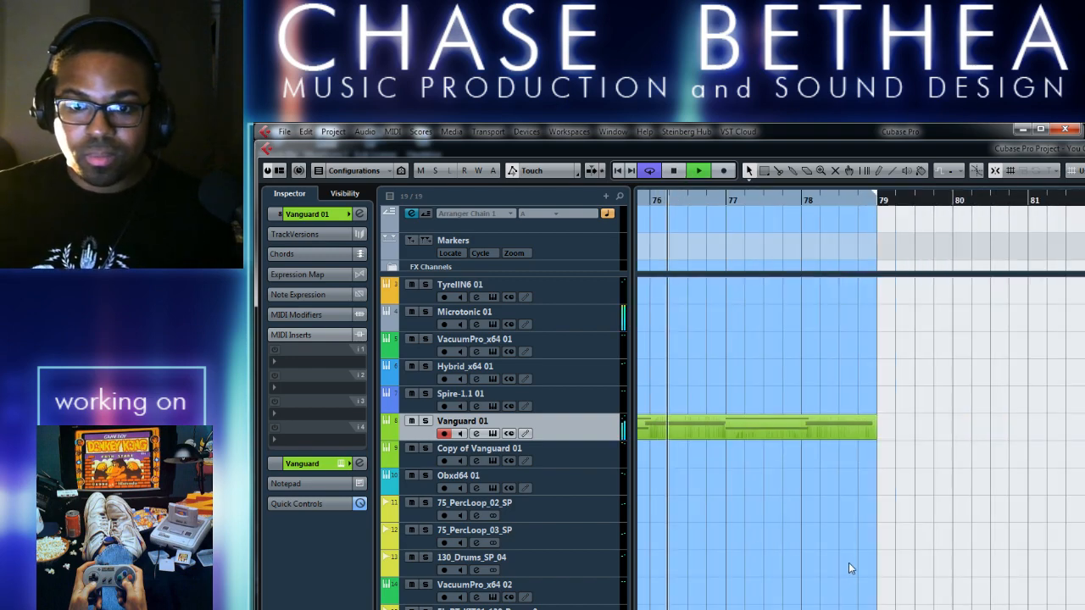
double_click(757, 435)
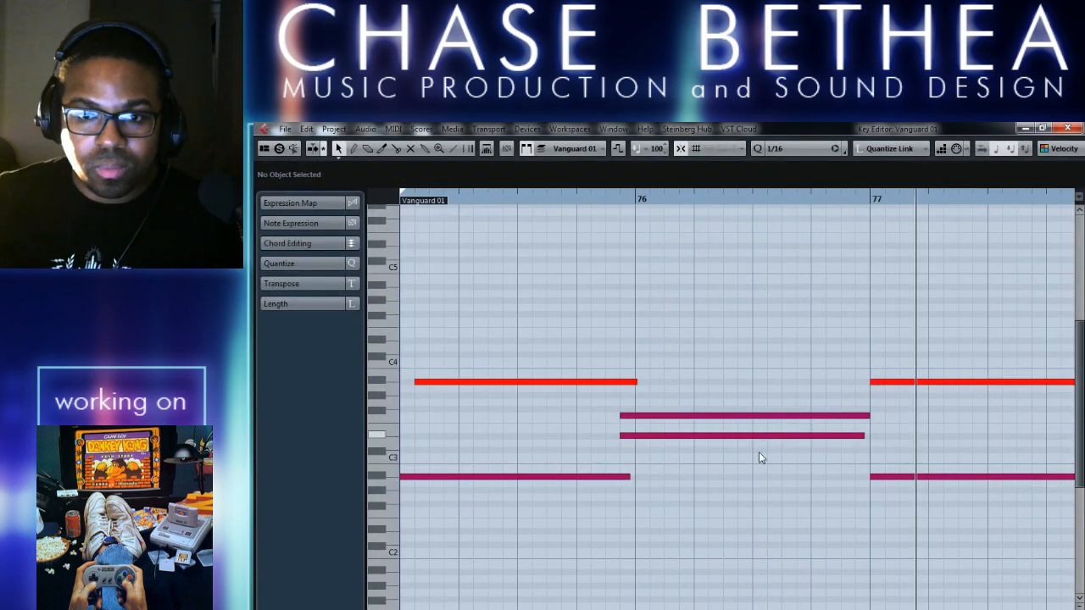
drag(864, 436, 873, 439)
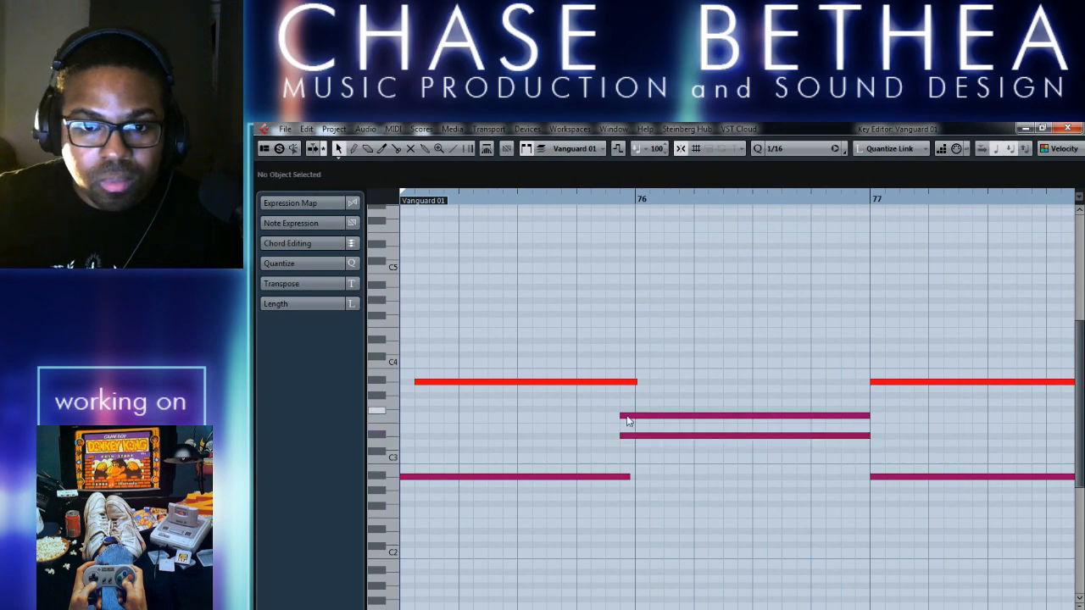
drag(632, 403, 636, 437)
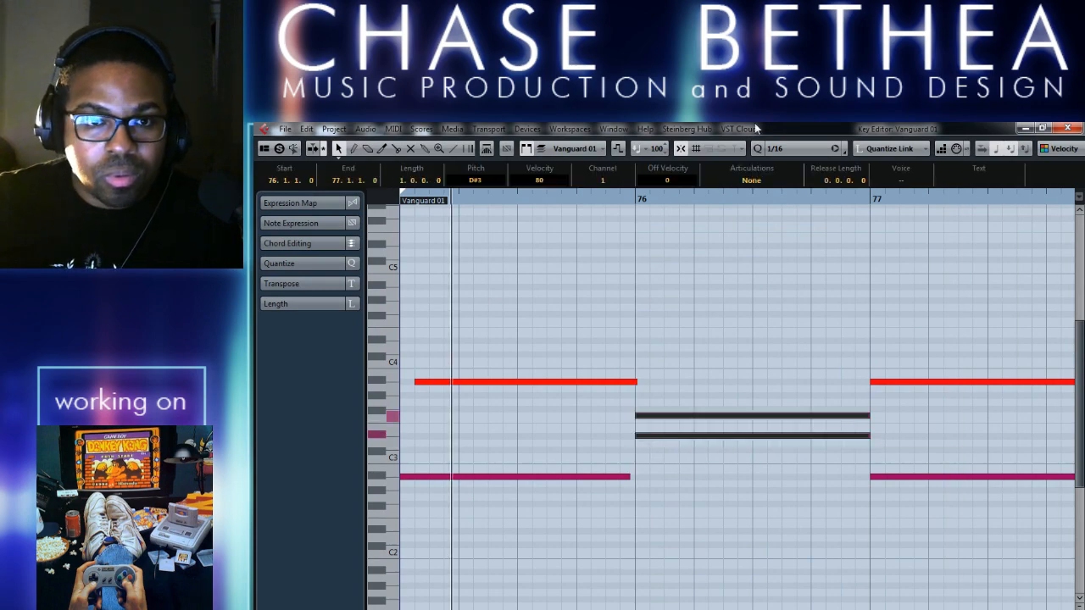
click(1068, 128)
scroll(788, 450, right, 2)
scroll(763, 458, left, 2)
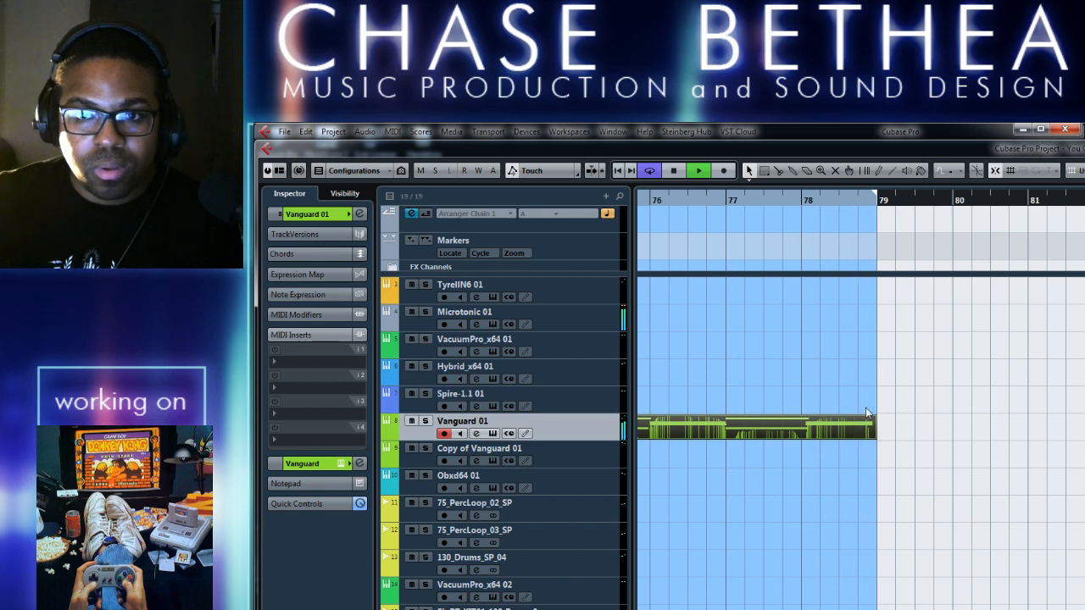
Loop the section G cycle marker at bar 57 and audition the Obxd64 01 track against it
scroll(797, 487, left, 13)
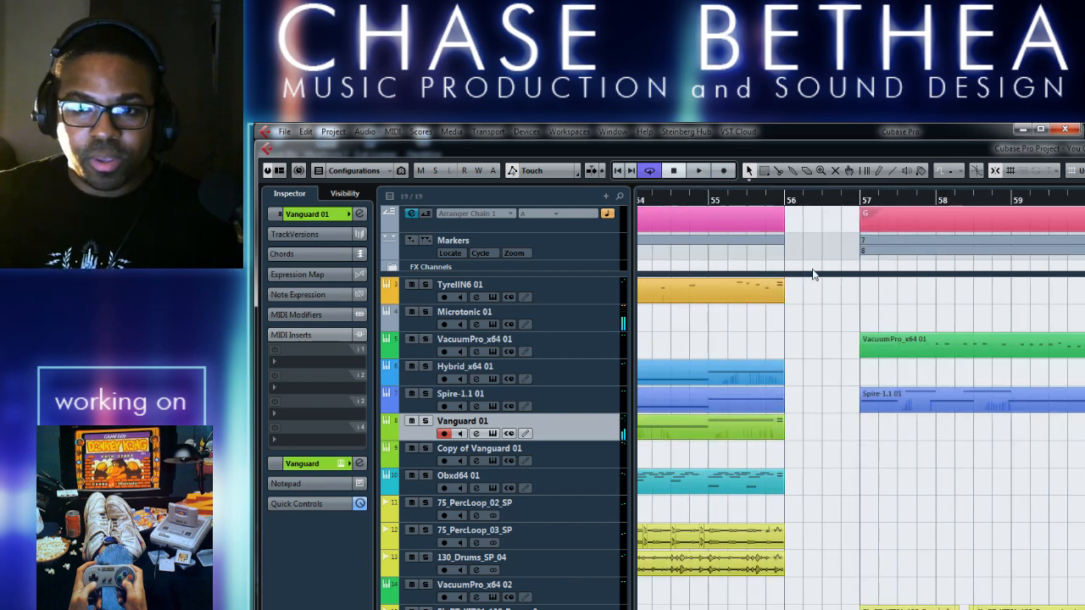
click(905, 253)
key(KP_1)
key(space)
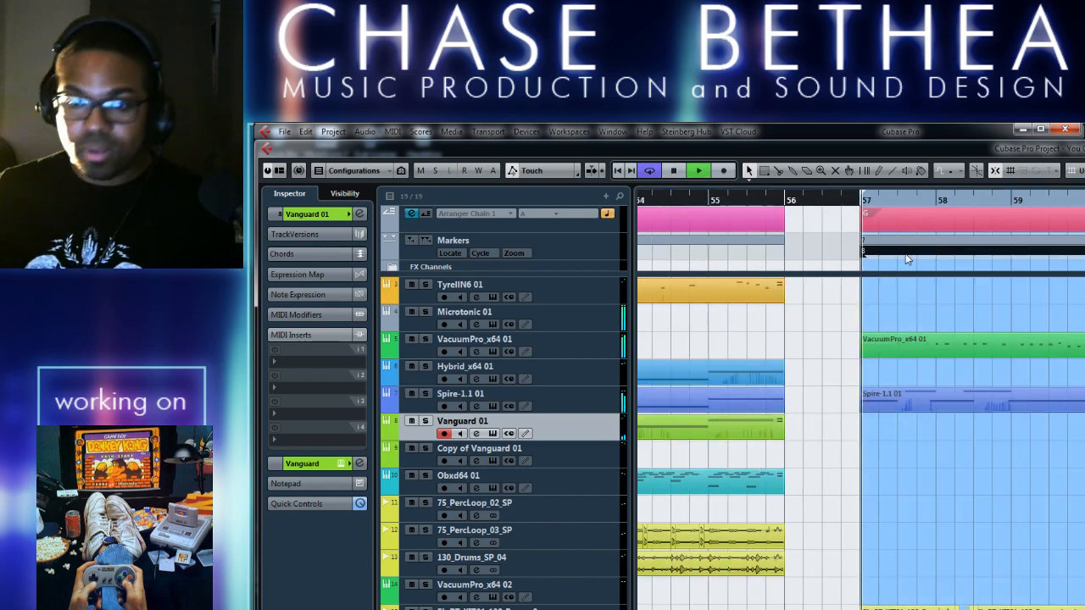
scroll(736, 389, right, 2)
scroll(797, 429, left, 1)
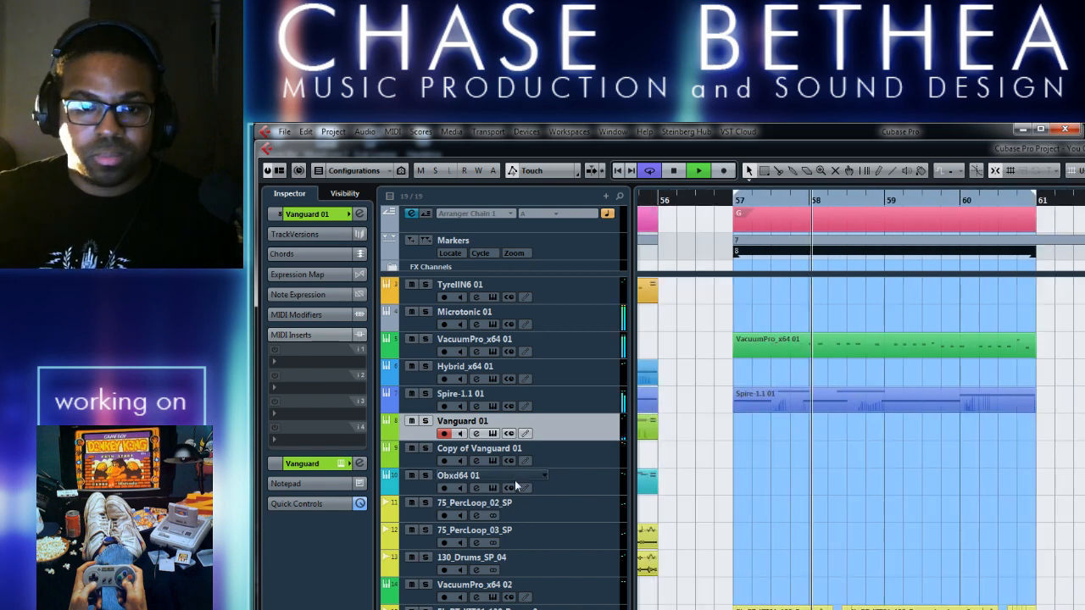
click(588, 485)
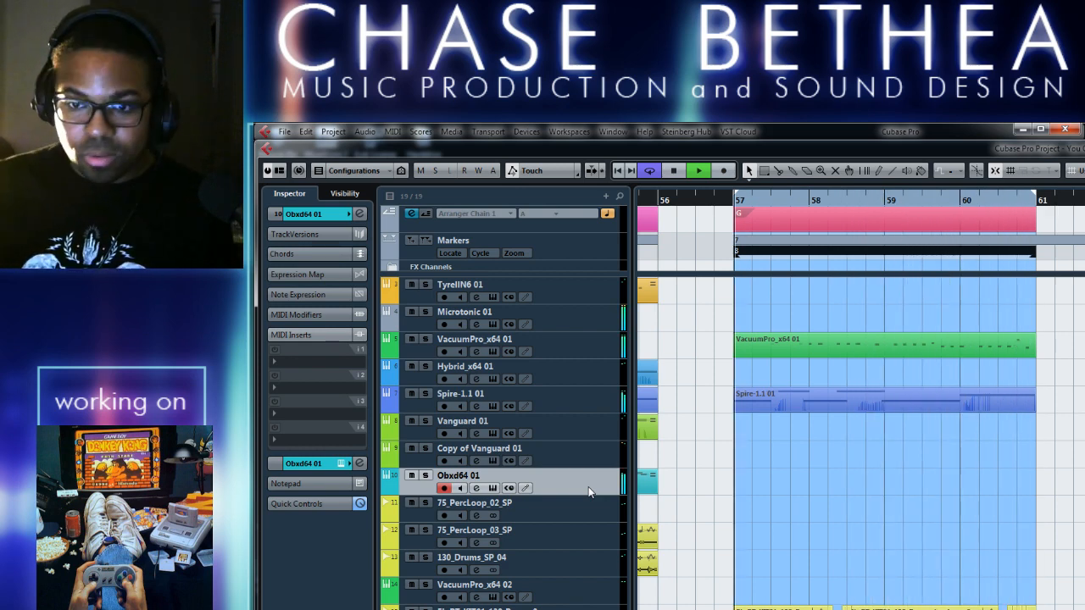
key(space)
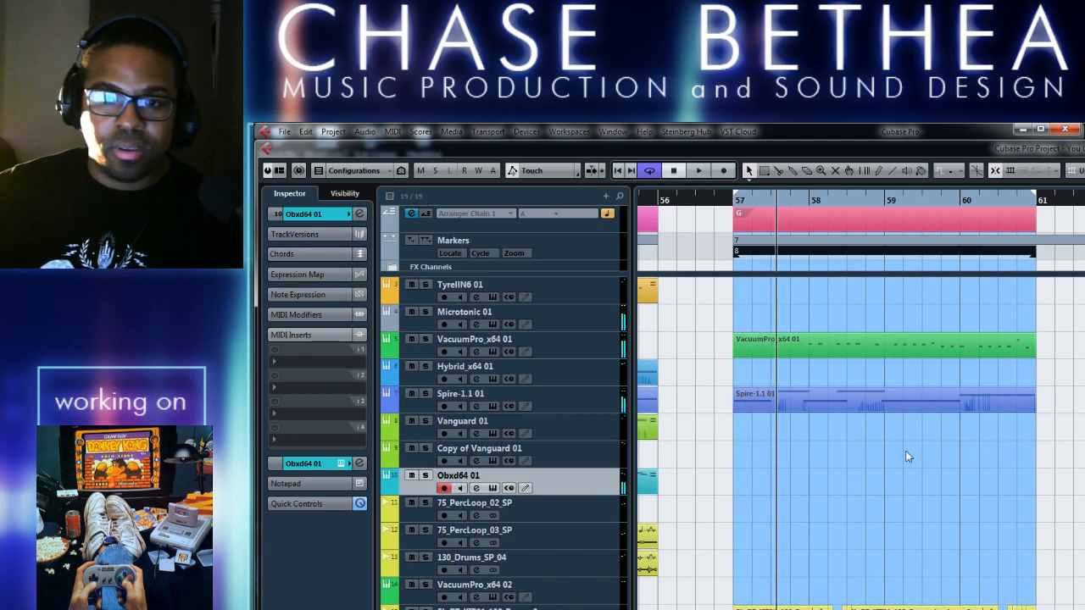
Duplicate the section G parts from bars 57 to 61, including VacuumPro_x64 01, Spire-1.1 01 and the drum loops, so the copies start at bar 61
click(861, 345)
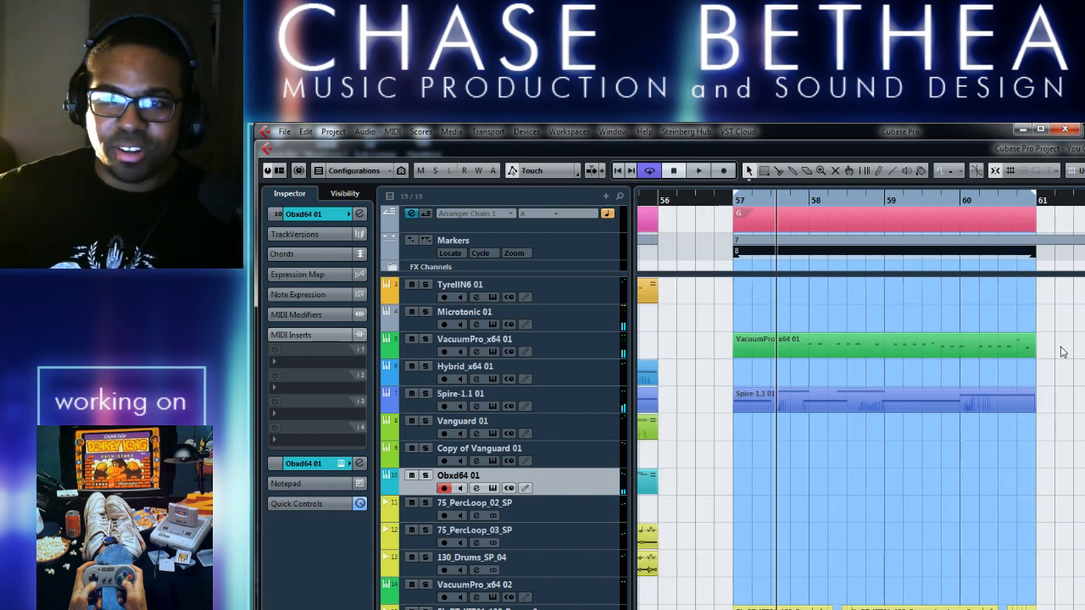
drag(1064, 341, 741, 609)
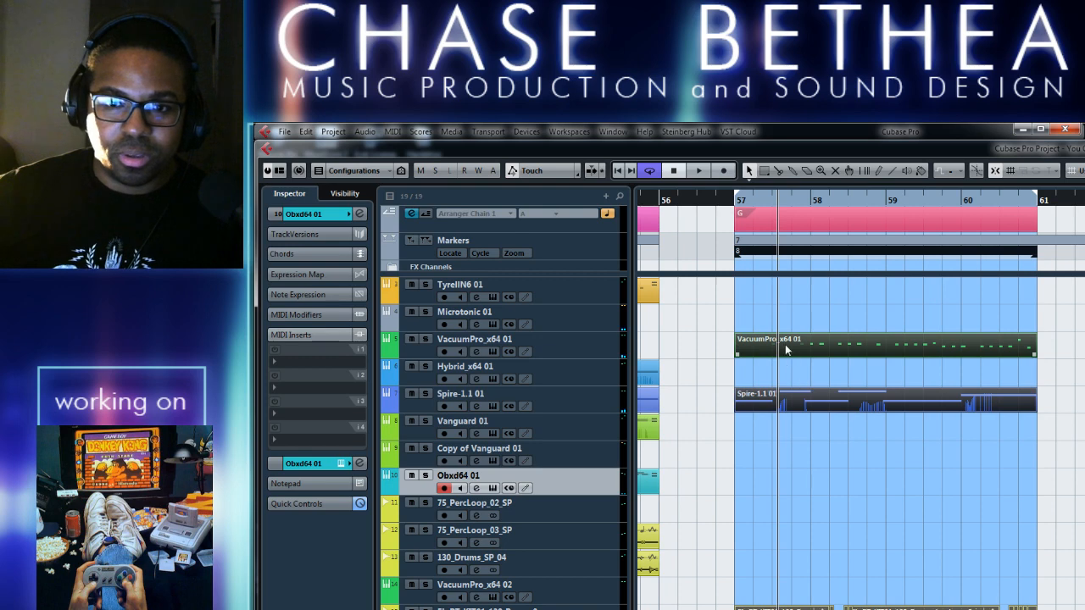
key(ctrl+d)
scroll(835, 423, right, 2)
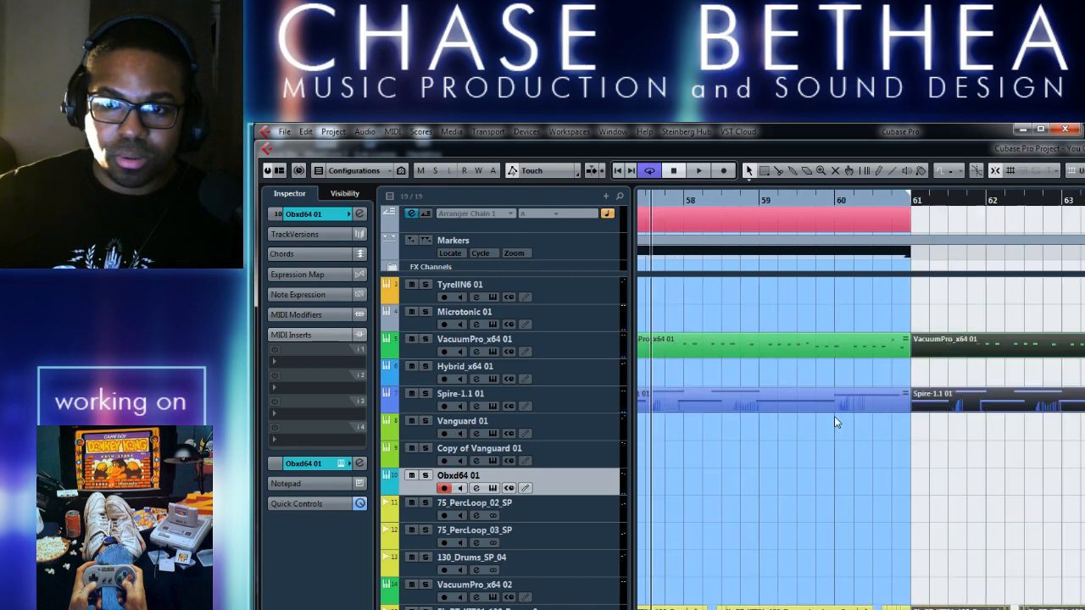
scroll(834, 422, right, 2)
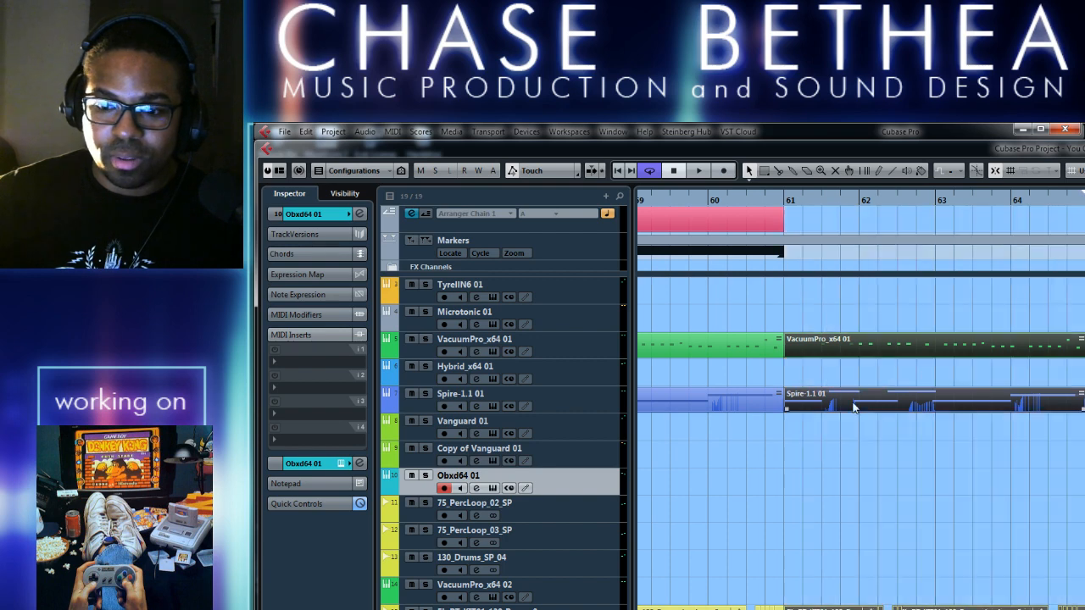
scroll(852, 407, right, 2)
scroll(851, 406, left, 2)
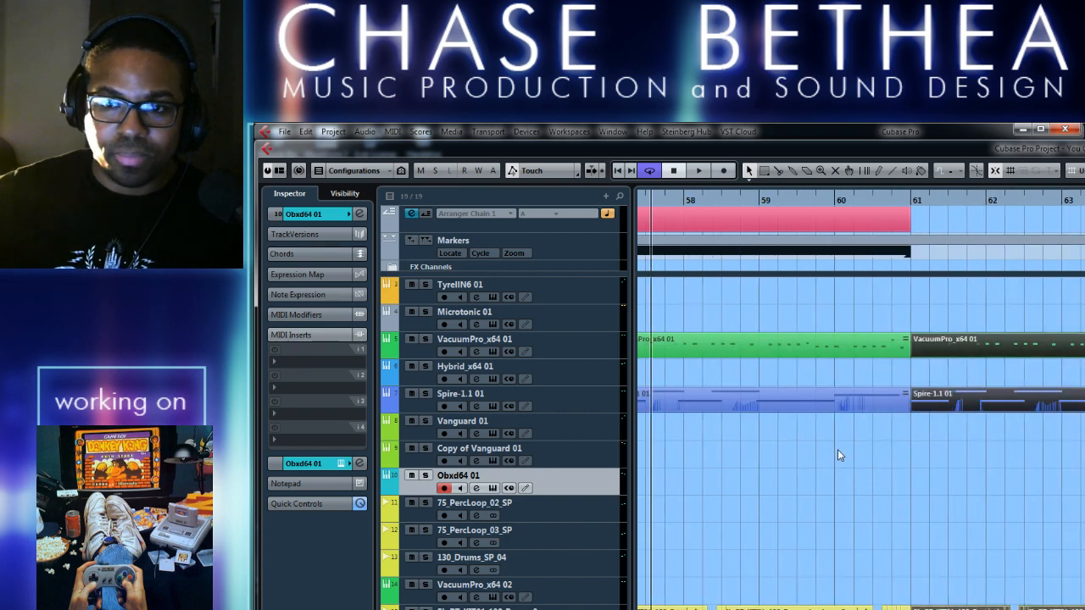
click(789, 498)
Copy the VacuumPro, Spire and loop parts of bars 61 to 65 again so they repeat from bar 65
scroll(789, 498, right, 3)
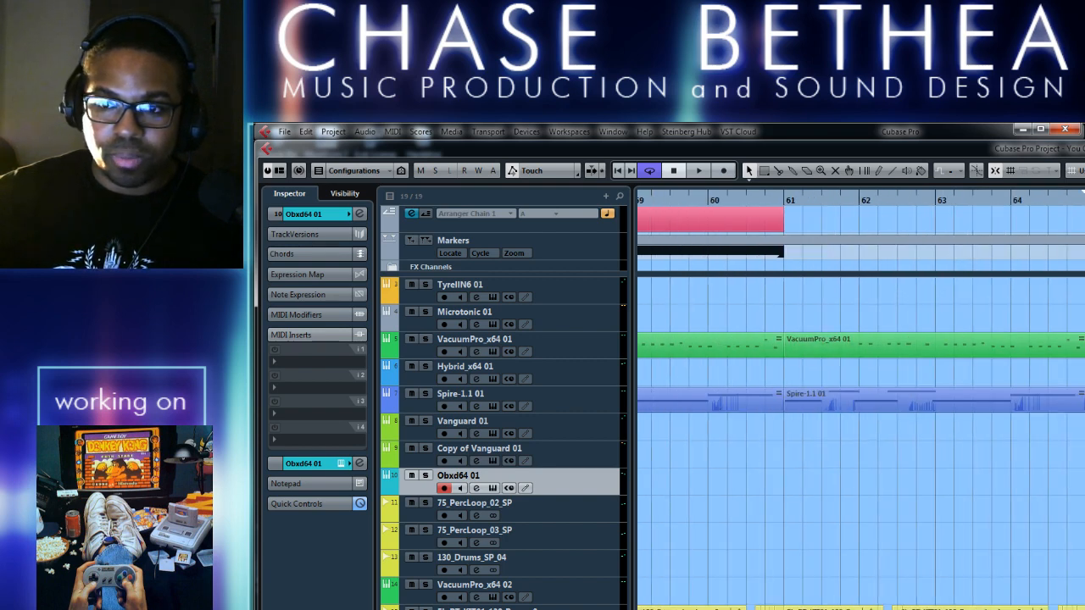
drag(1060, 343, 788, 606)
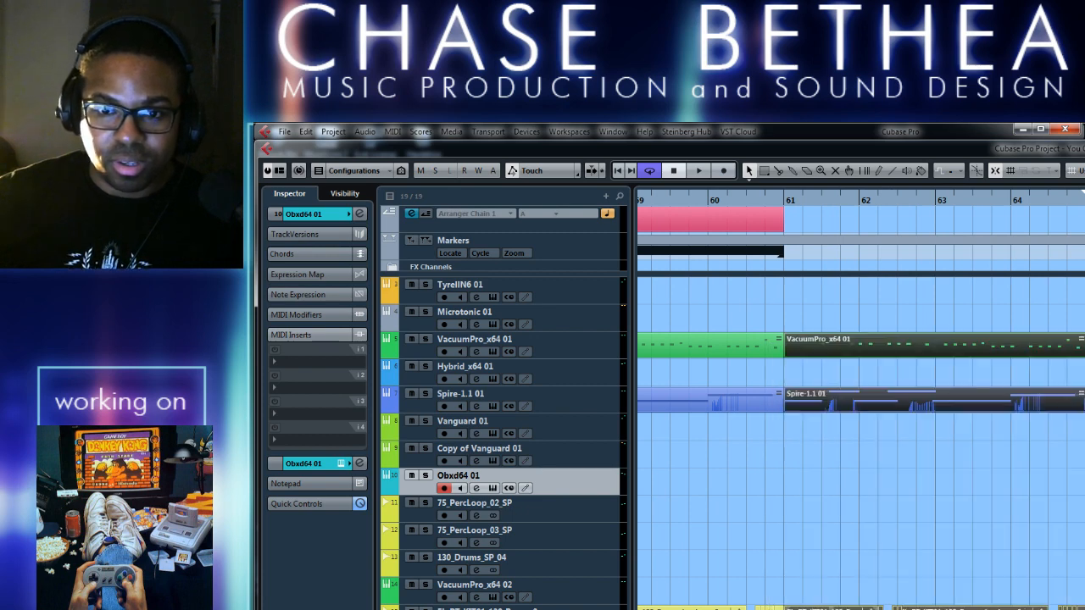
click(894, 543)
scroll(901, 380, right, 3)
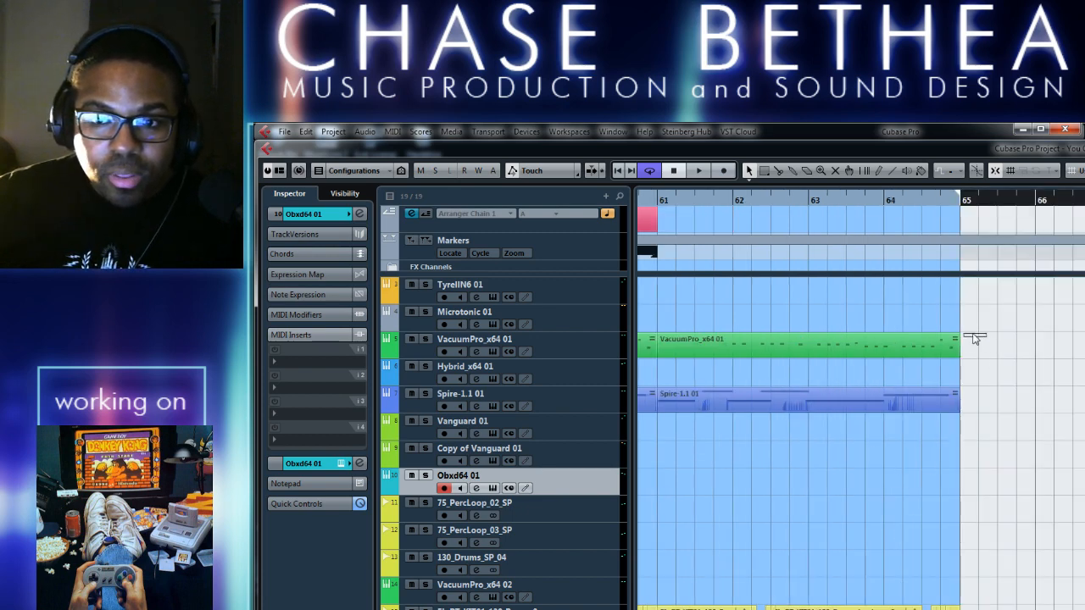
drag(986, 337, 666, 415)
drag(698, 353, 990, 356)
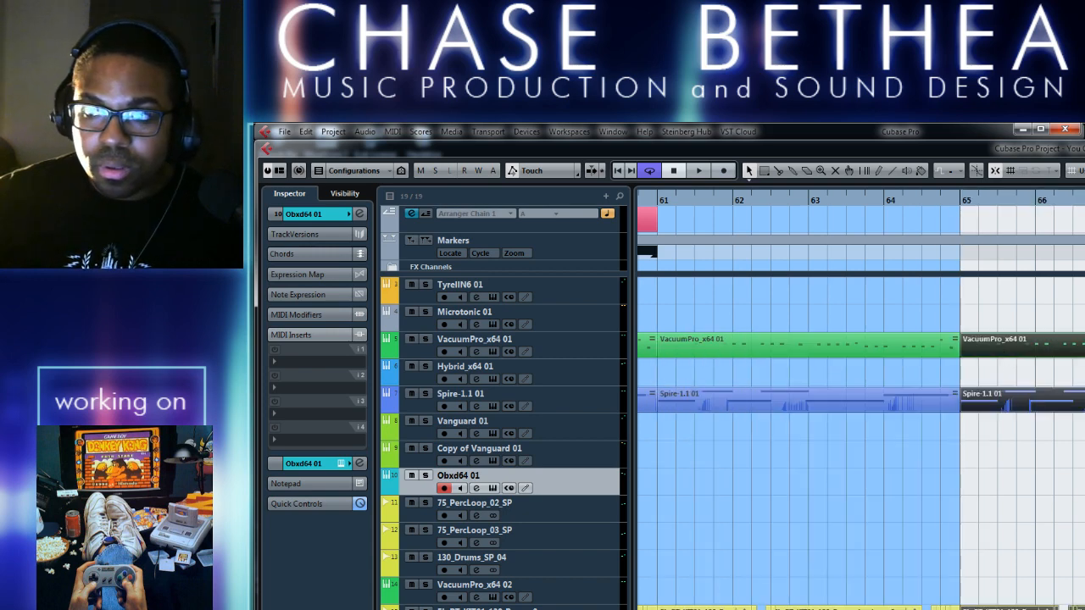
Set the loop range to bars 61 to 69 and add a cycle marker over it
scroll(936, 290, left, 5)
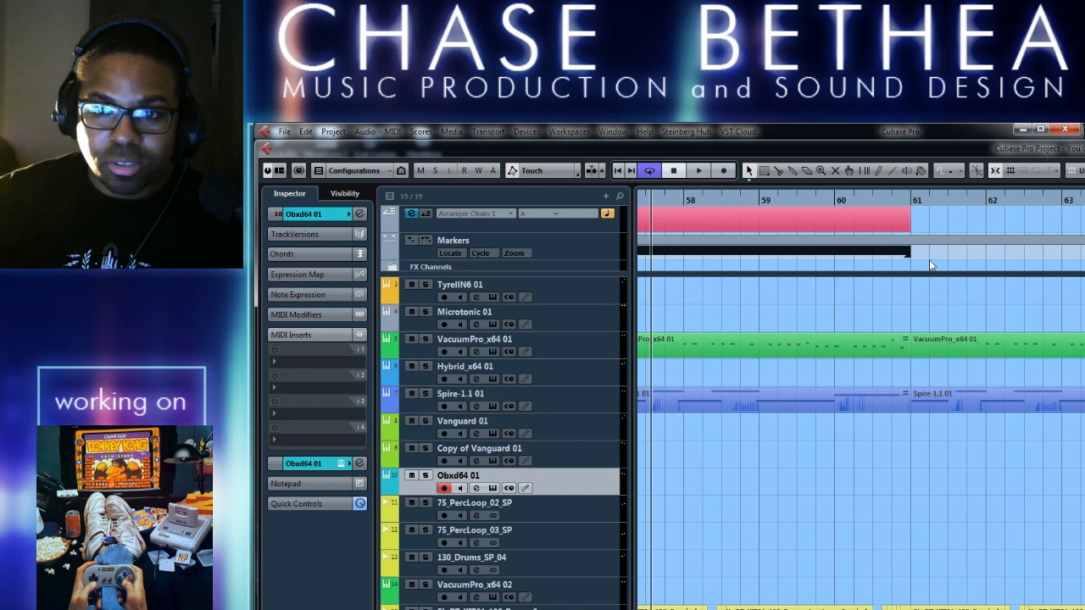
scroll(781, 211, left, 6)
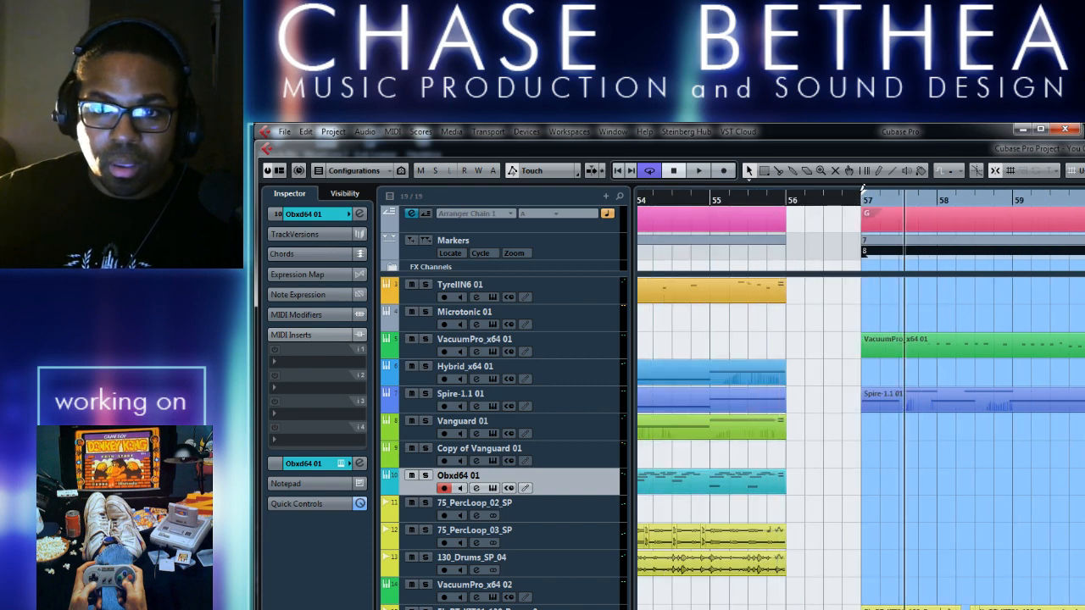
scroll(791, 382, right, 8)
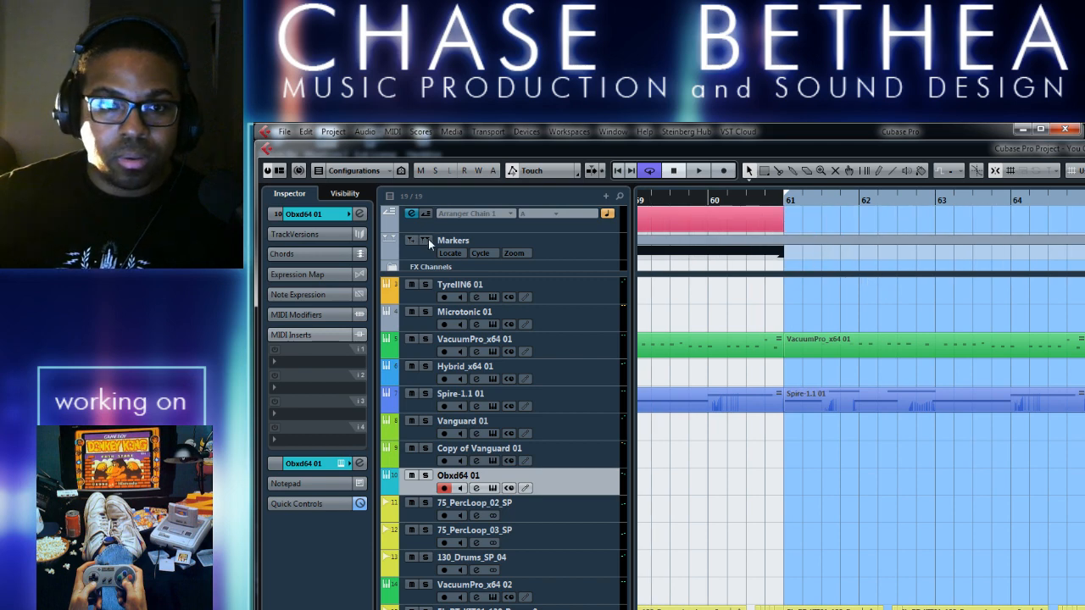
scroll(759, 261, right, 3)
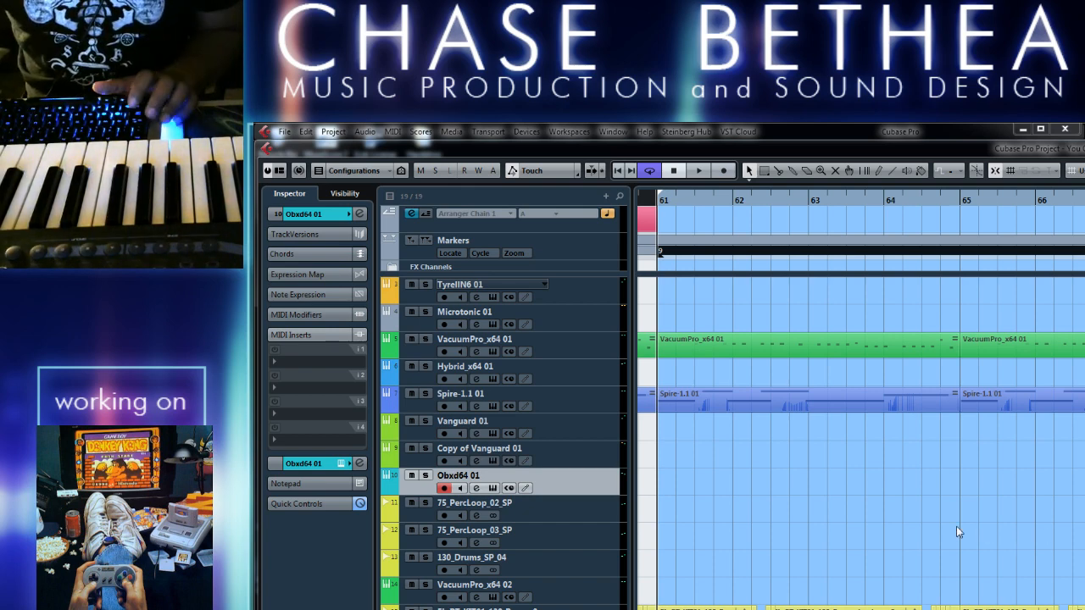
Record a MIDI part on the Obxd64 01 track over bars 61 to 69, discarding the first take
key(KP_Multiply)
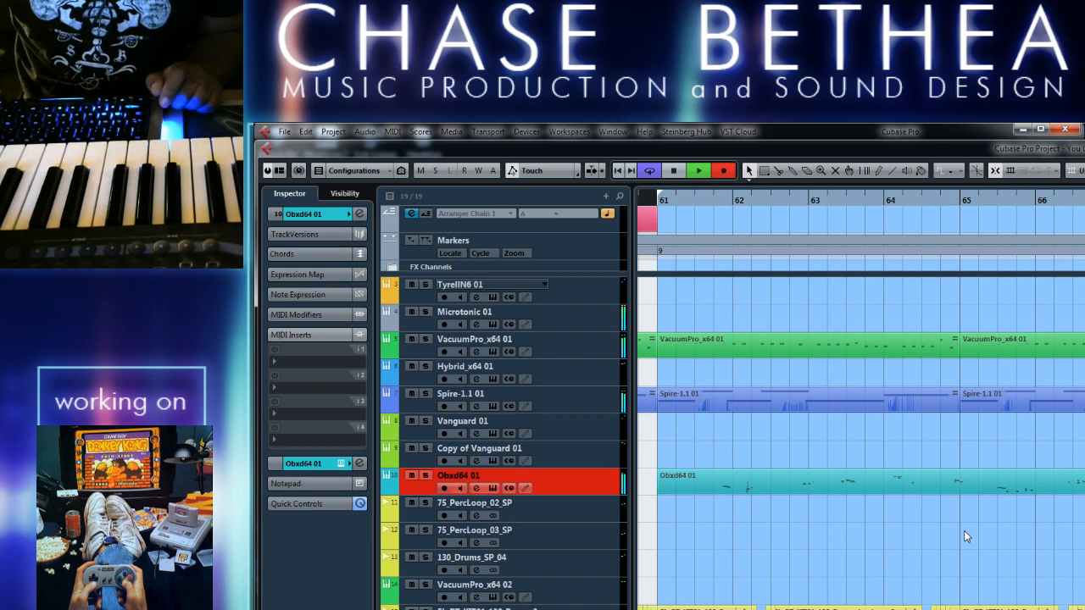
key(space)
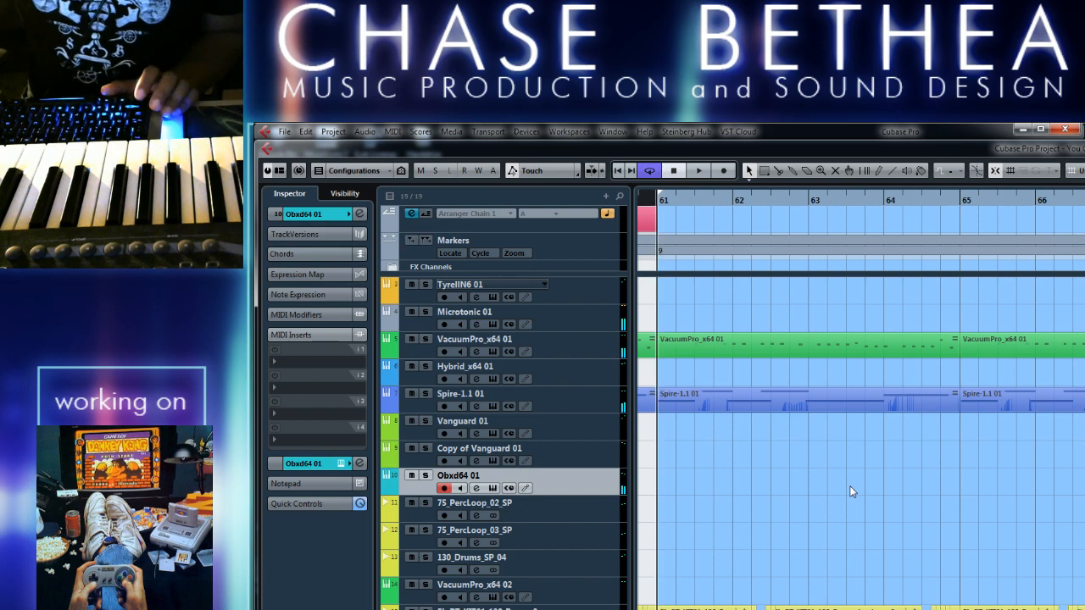
key(KP_Multiply)
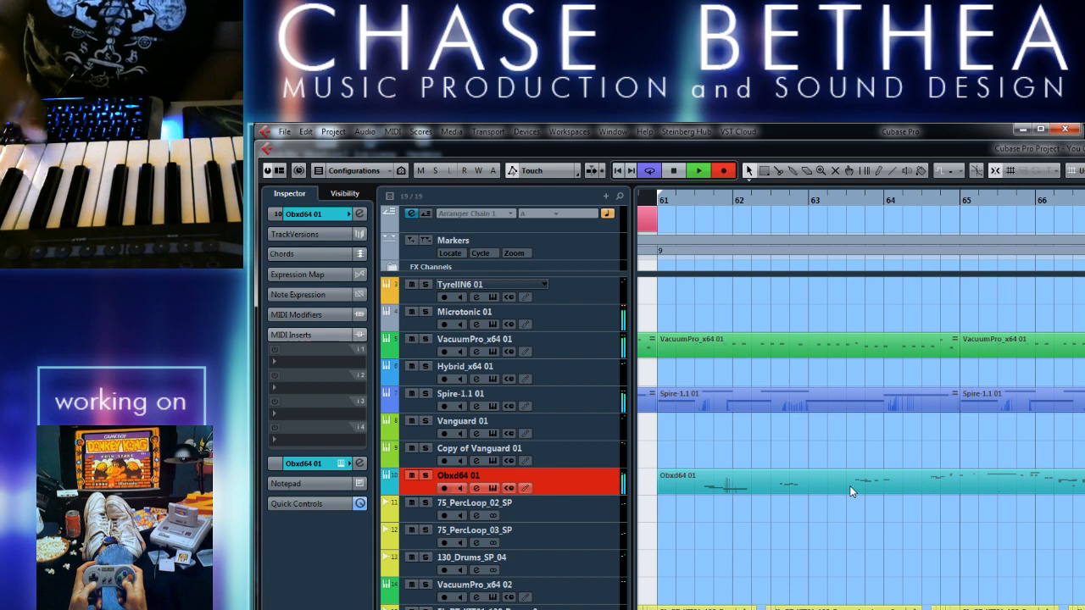
key(space)
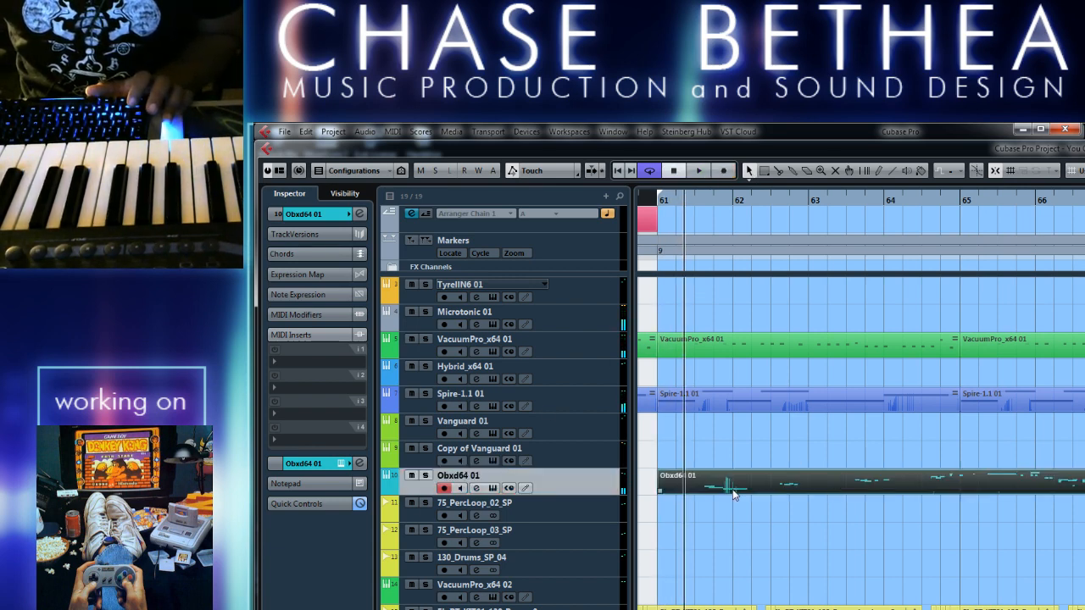
click(679, 357)
click(680, 362)
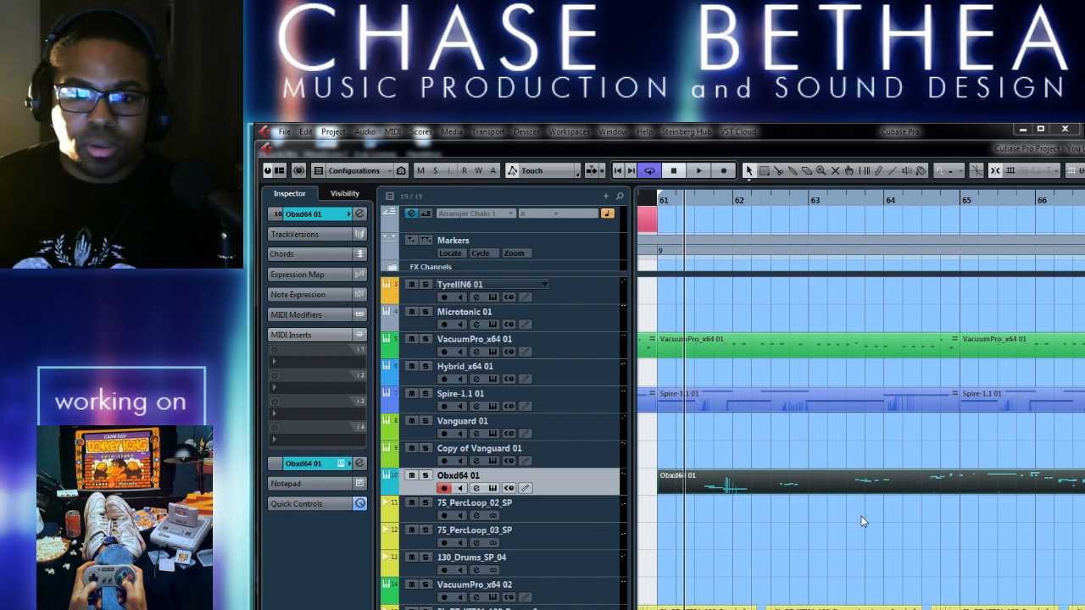
Open the recorded Obxd64 01 part in the Key Editor during playback and transpose the last note group in bar 68 up two octaves
click(768, 507)
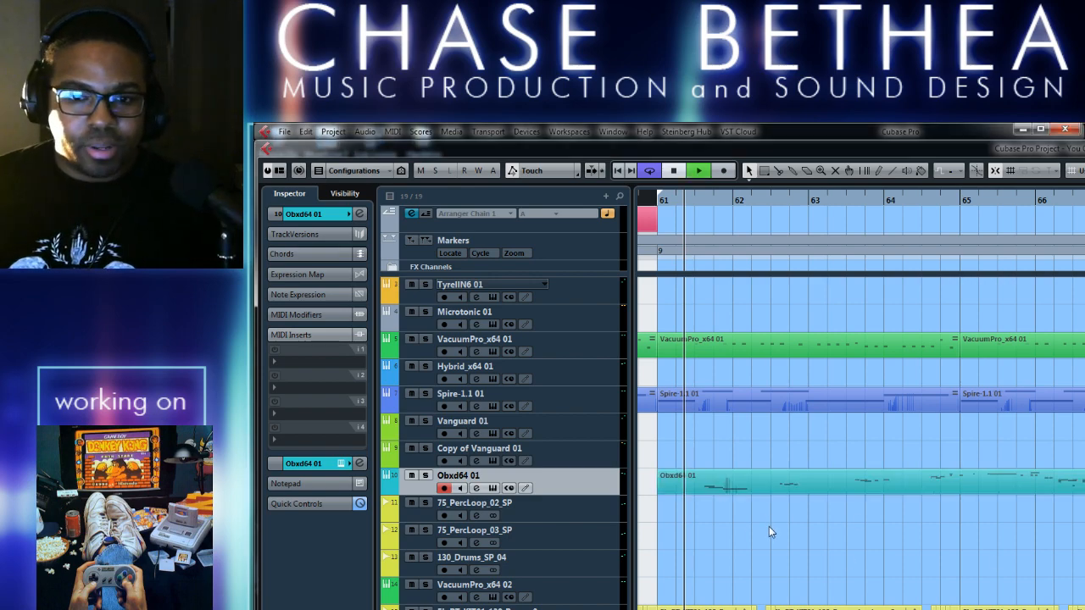
double_click(746, 486)
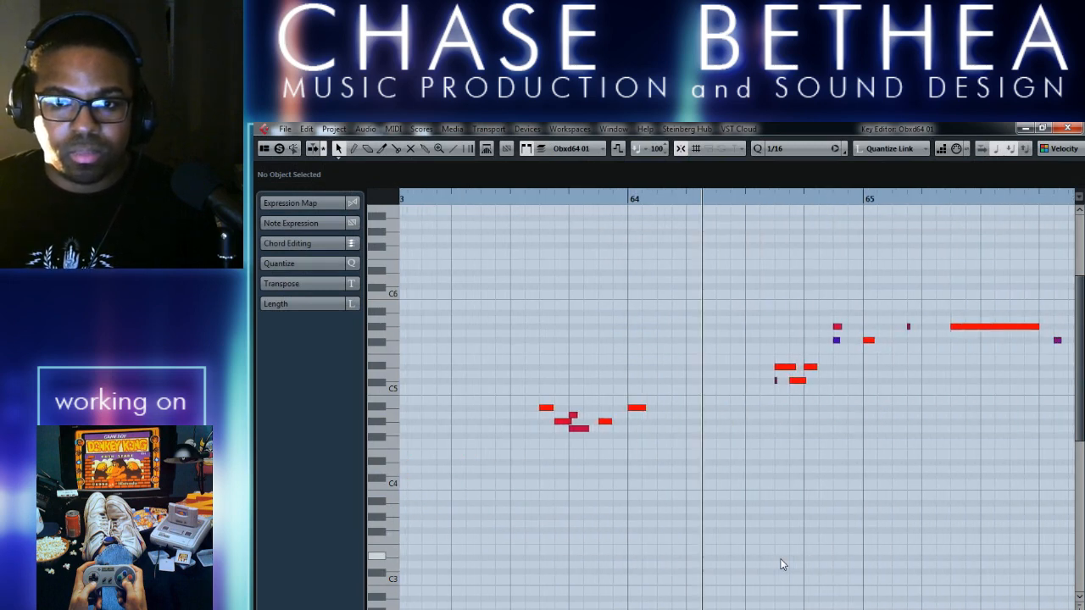
click(777, 381)
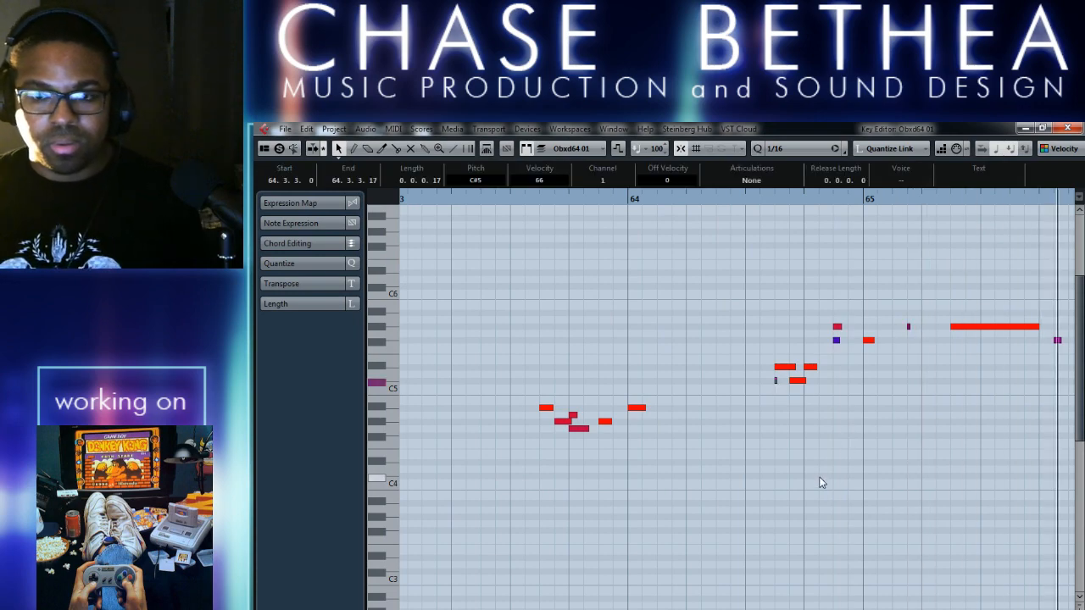
key(g)
key(g)
key(h)
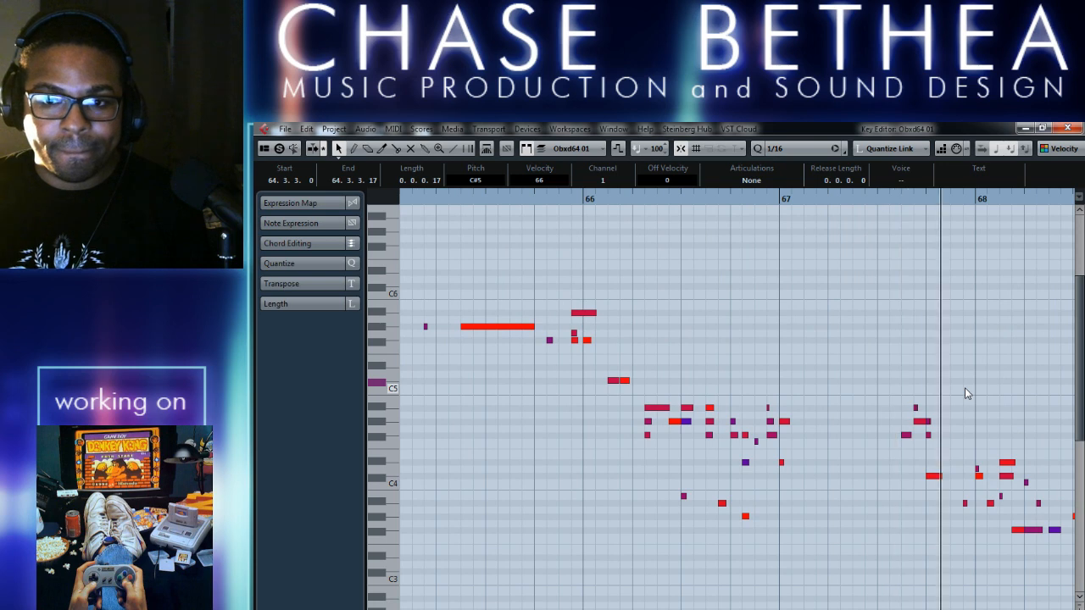
key(g)
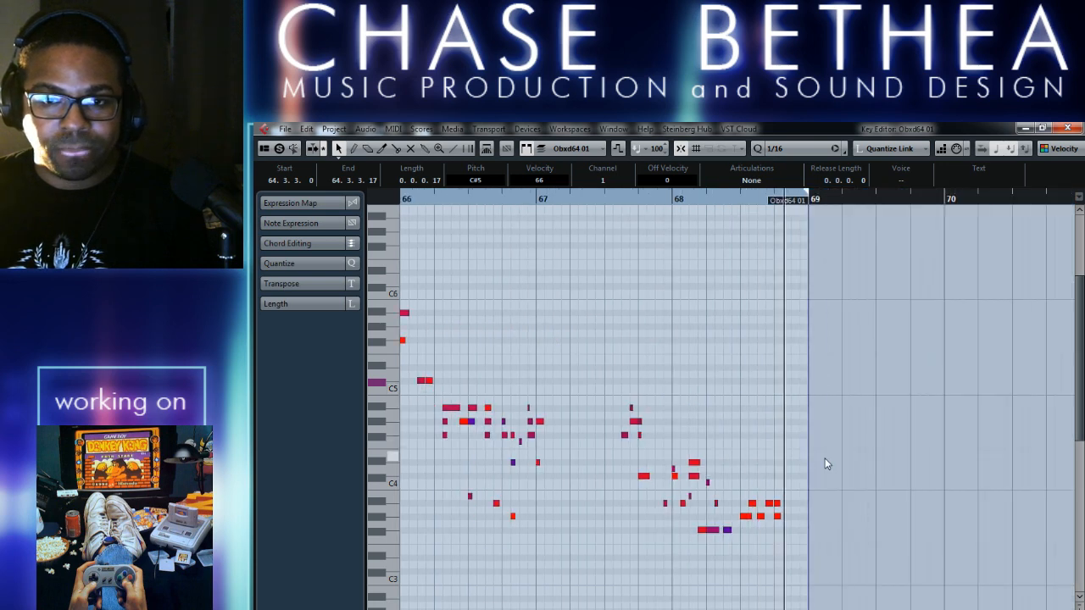
drag(744, 481, 809, 537)
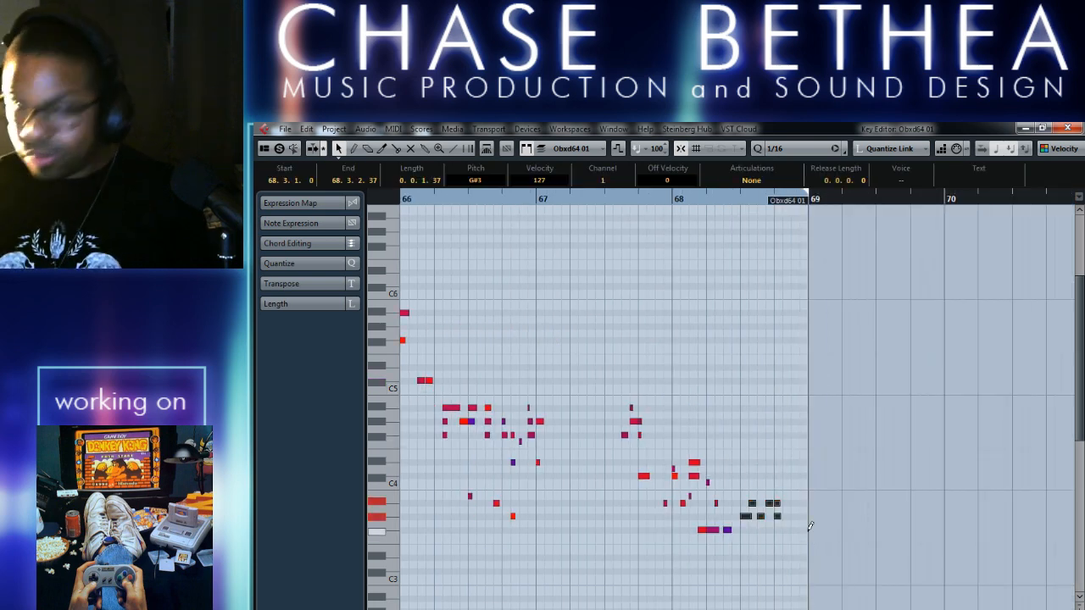
key(shift+Up)
key(shift+Up)
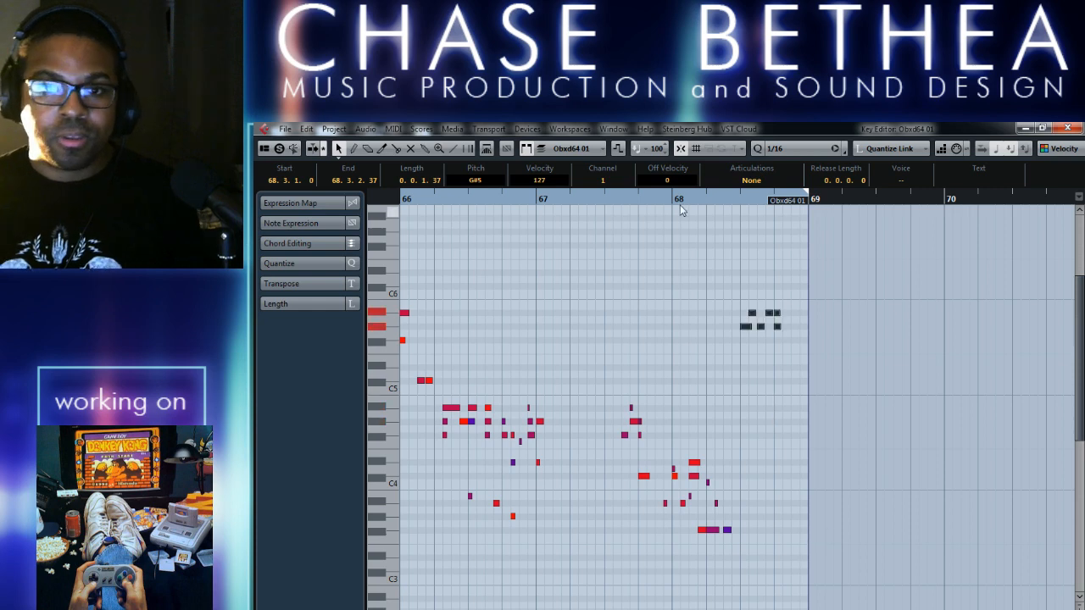
Transpose the cluster of notes running from bar 66 to the start of bar 67 up one octave
scroll(749, 417, left, 10)
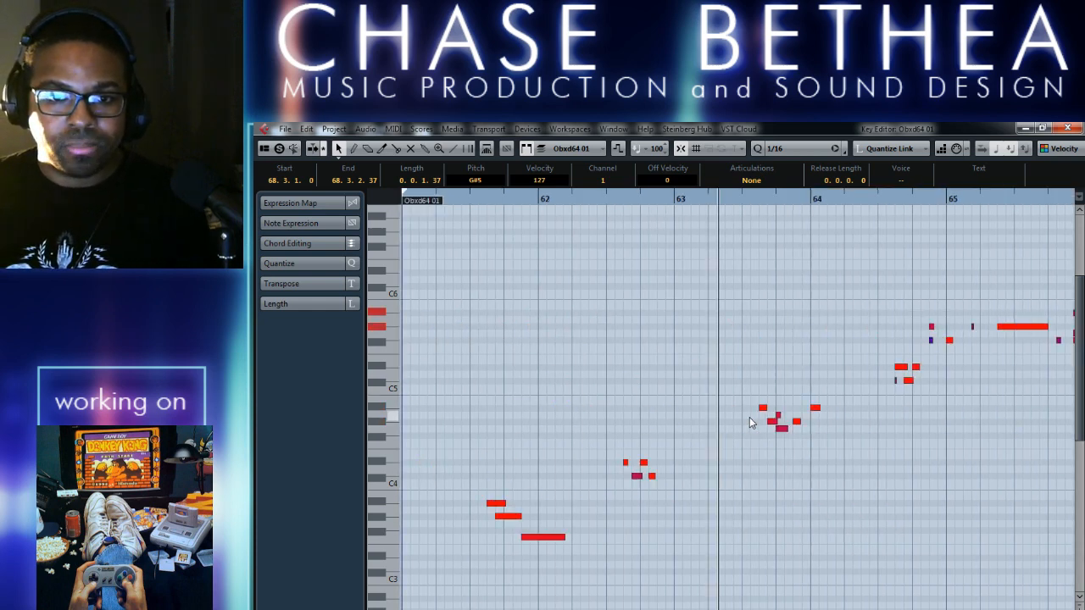
scroll(763, 426, right, 2)
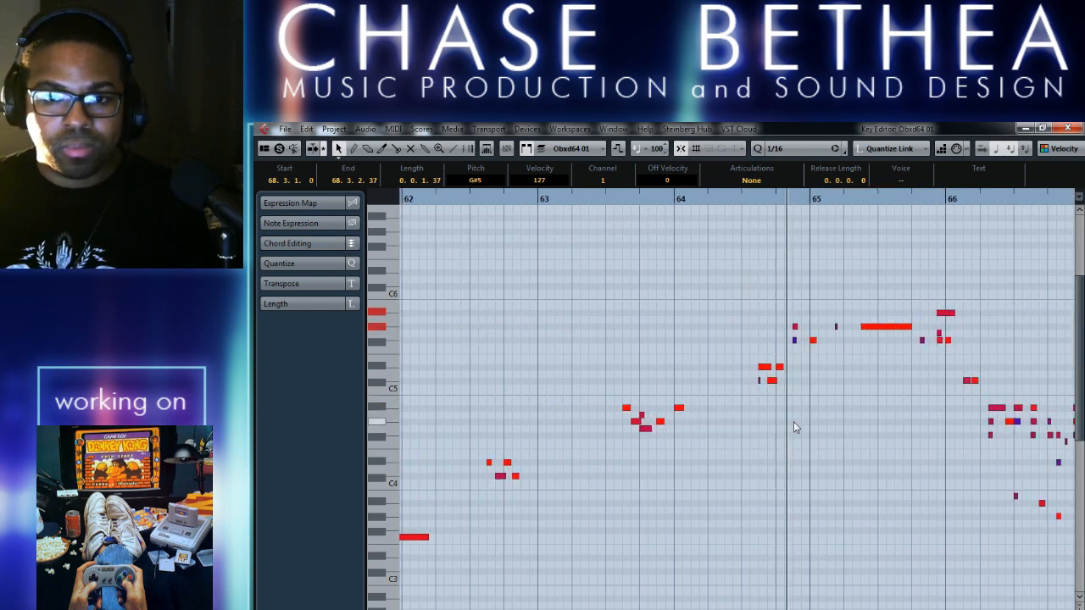
scroll(768, 415, right, 2)
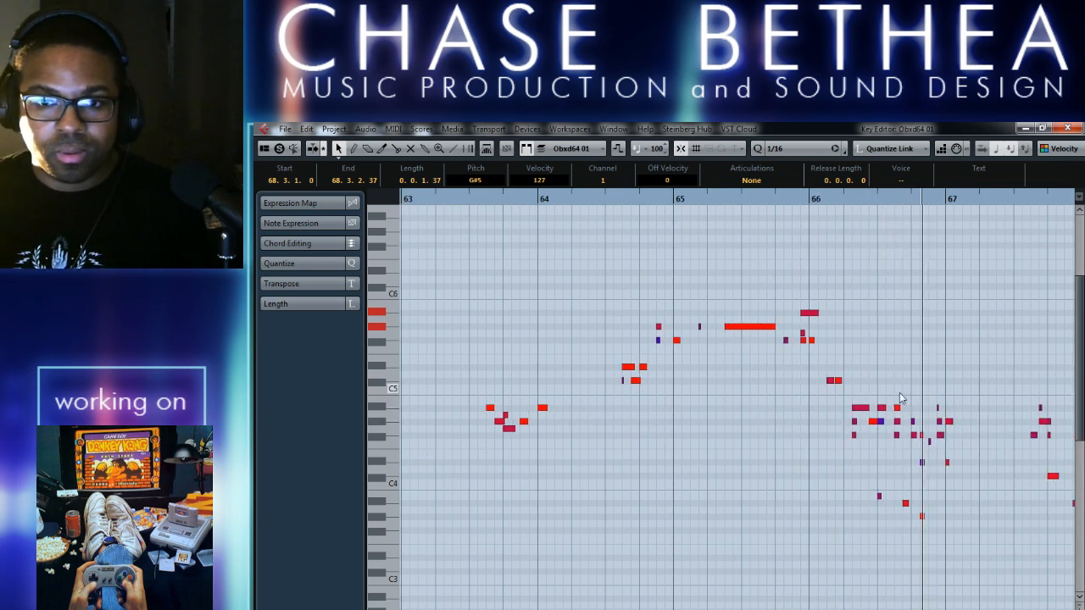
drag(846, 395, 980, 534)
key(shift+Up)
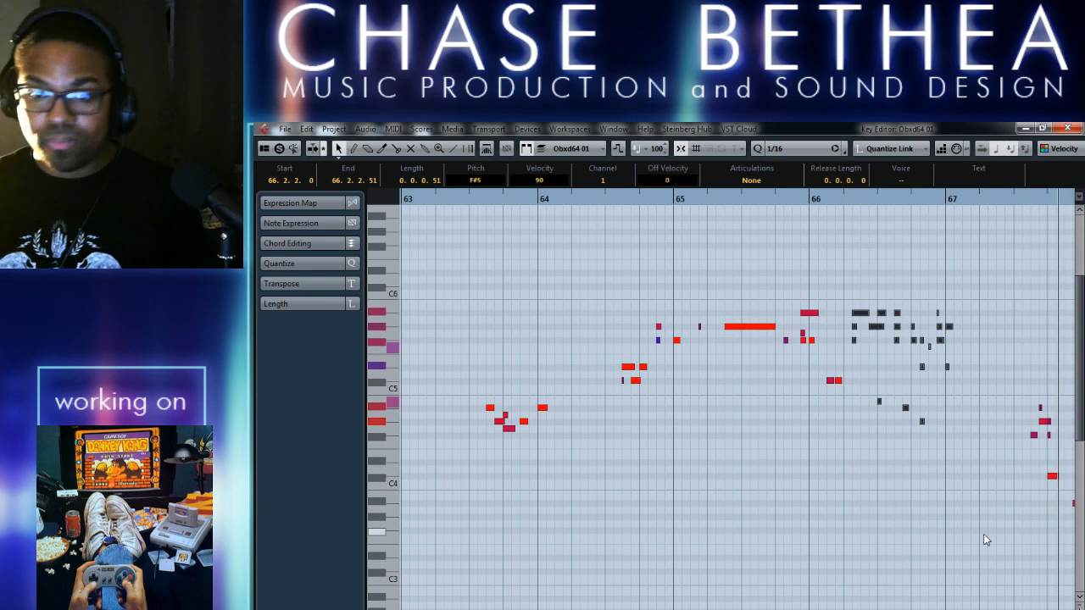
scroll(979, 534, right, 2)
click(678, 203)
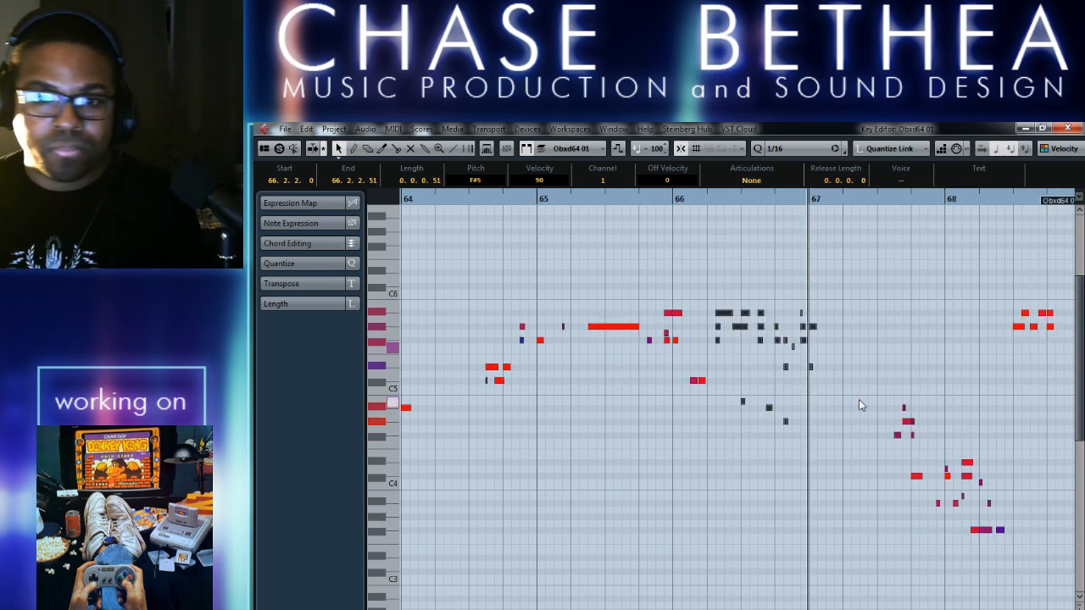
Transpose the low note group from the end of bar 67 into the first half of bar 68 up one octave
scroll(868, 423, right, 2)
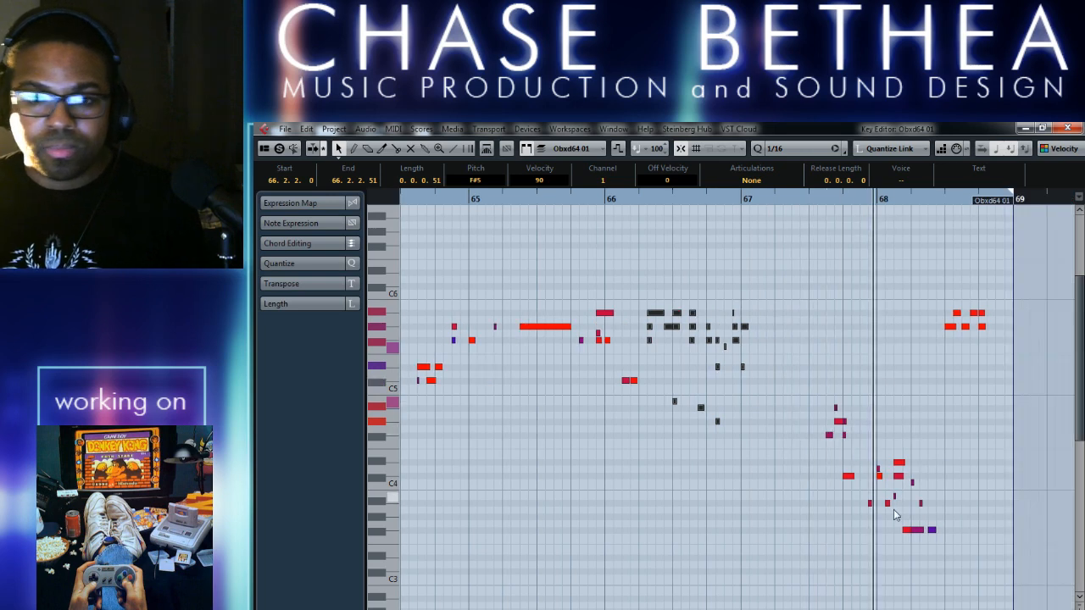
click(870, 452)
drag(871, 455, 942, 557)
key(shift+Up)
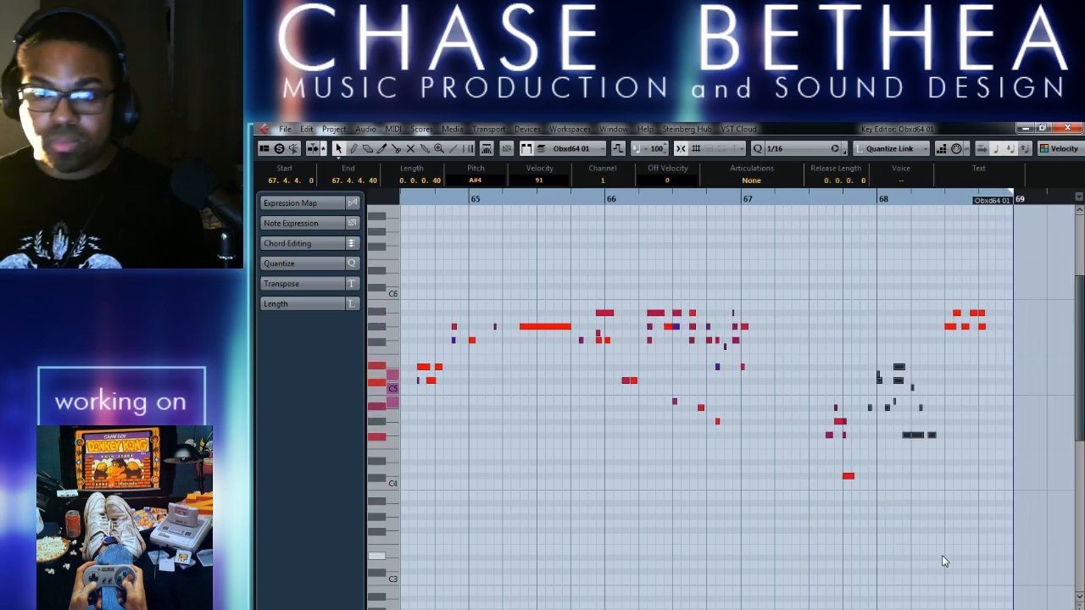
Try the last note group in bar 68 one octave higher and return it to its previous octave
drag(941, 280, 989, 331)
key(shift+Up)
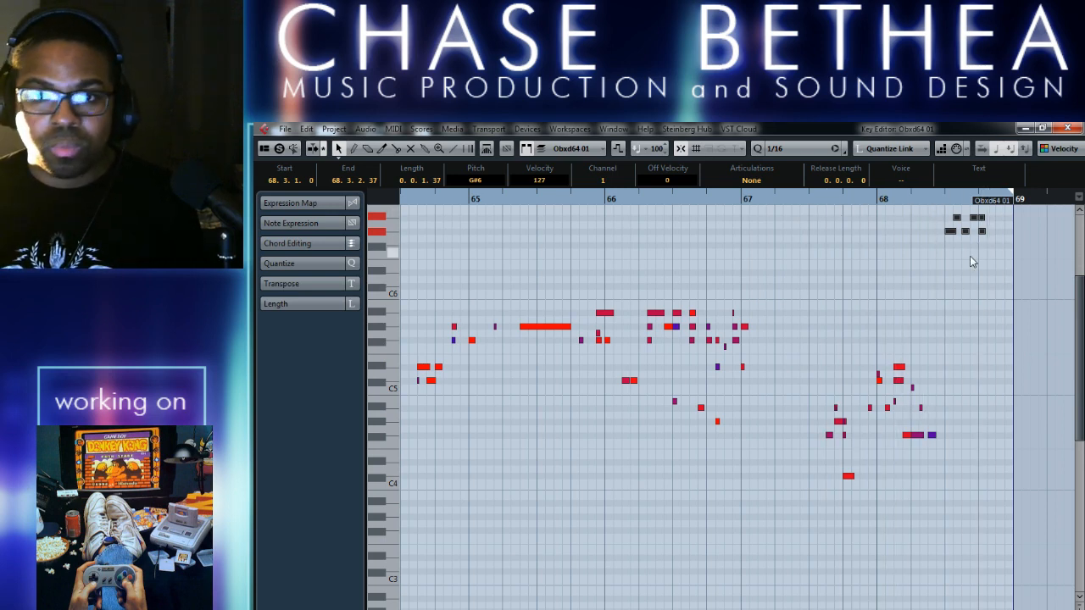
key(shift+Down)
Transpose the note group around the start of bar 68 up another octave and play the part
drag(863, 357, 963, 471)
key(shift+Up)
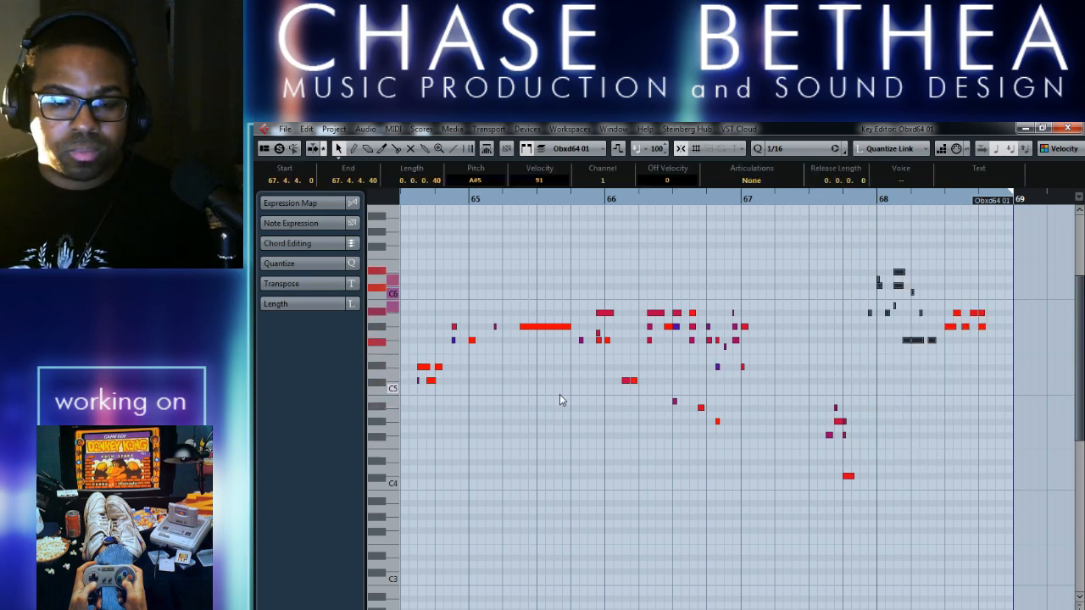
key(space)
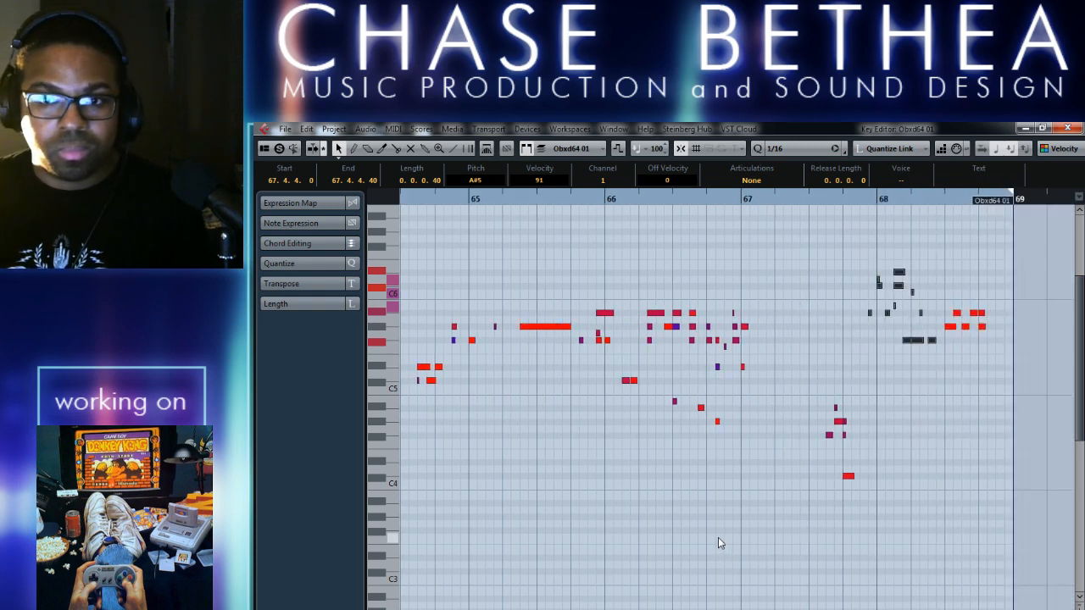
Try to move the notes between bars 64 and 66, including the long note in bar 65, one beat earlier
scroll(718, 537, left, 3)
scroll(676, 464, left, 4)
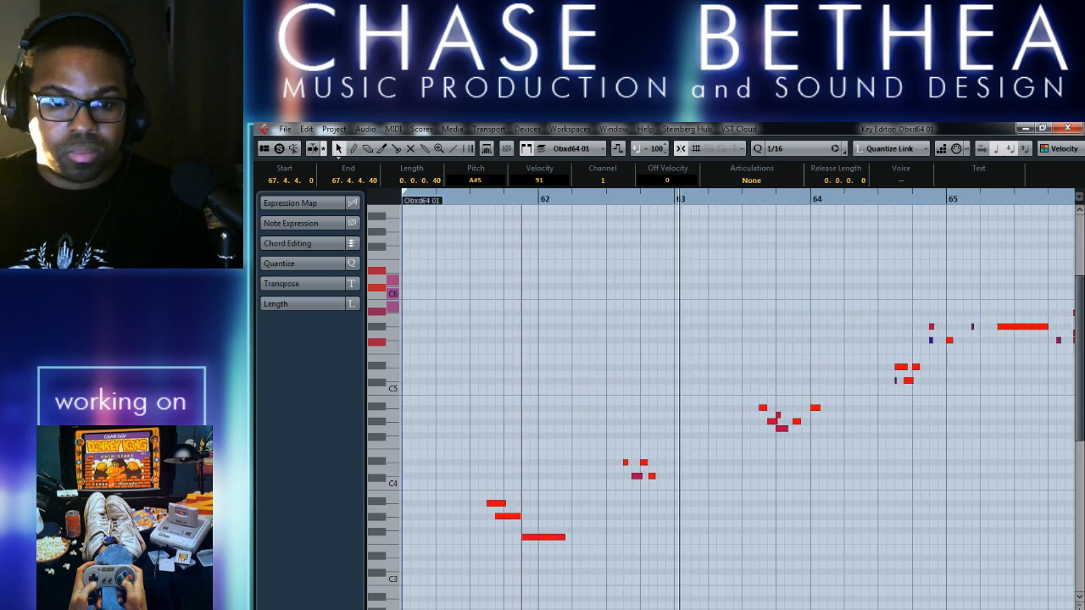
scroll(746, 474, up, 2)
scroll(779, 449, right, 1)
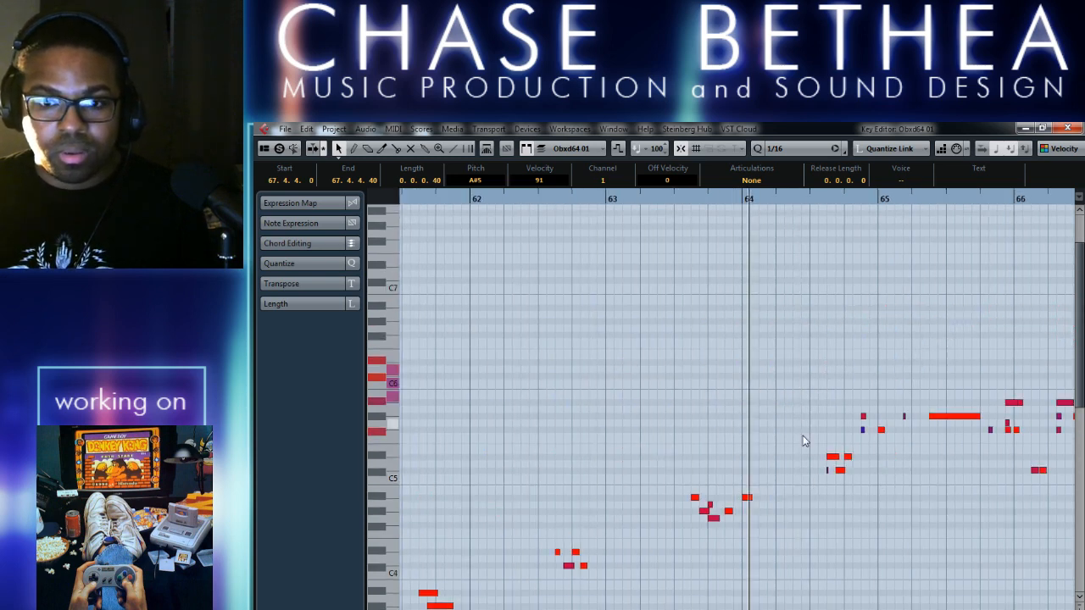
drag(802, 402, 909, 473)
click(913, 473)
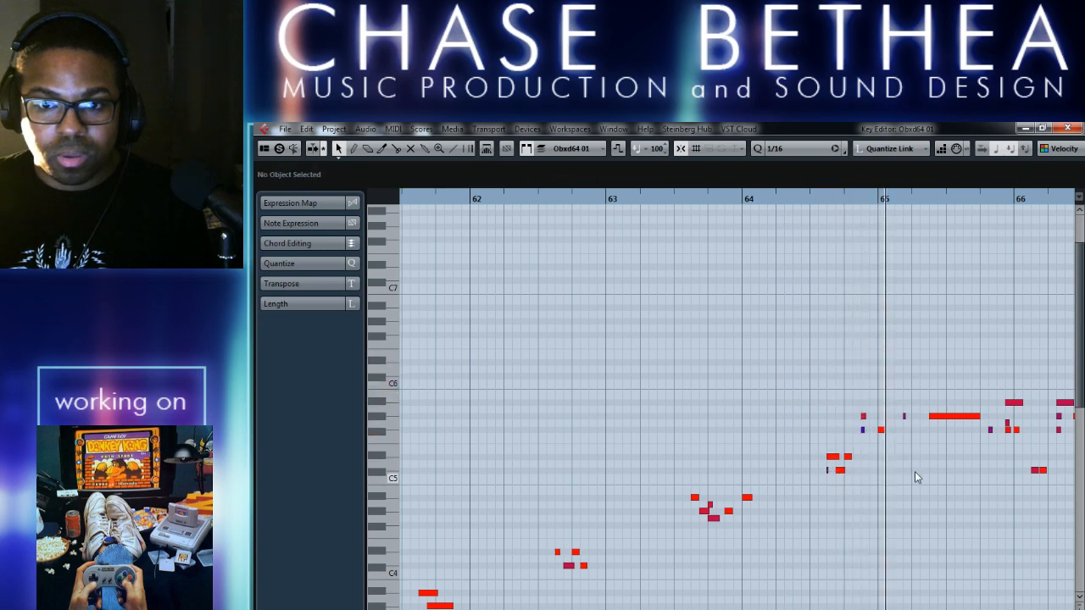
drag(799, 391, 963, 509)
drag(839, 472, 805, 471)
click(682, 198)
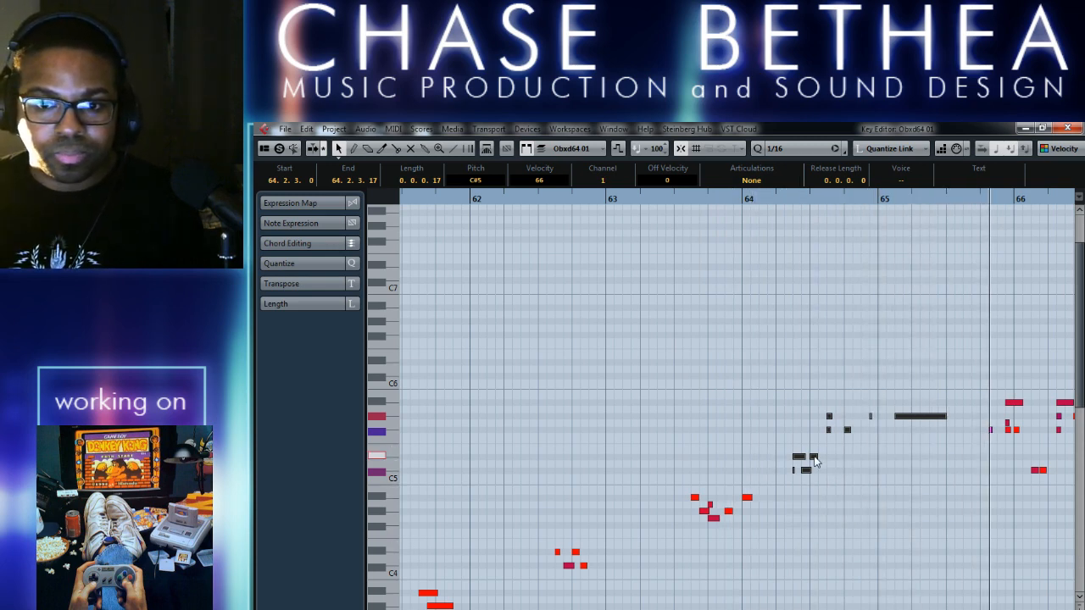
drag(802, 473, 794, 472)
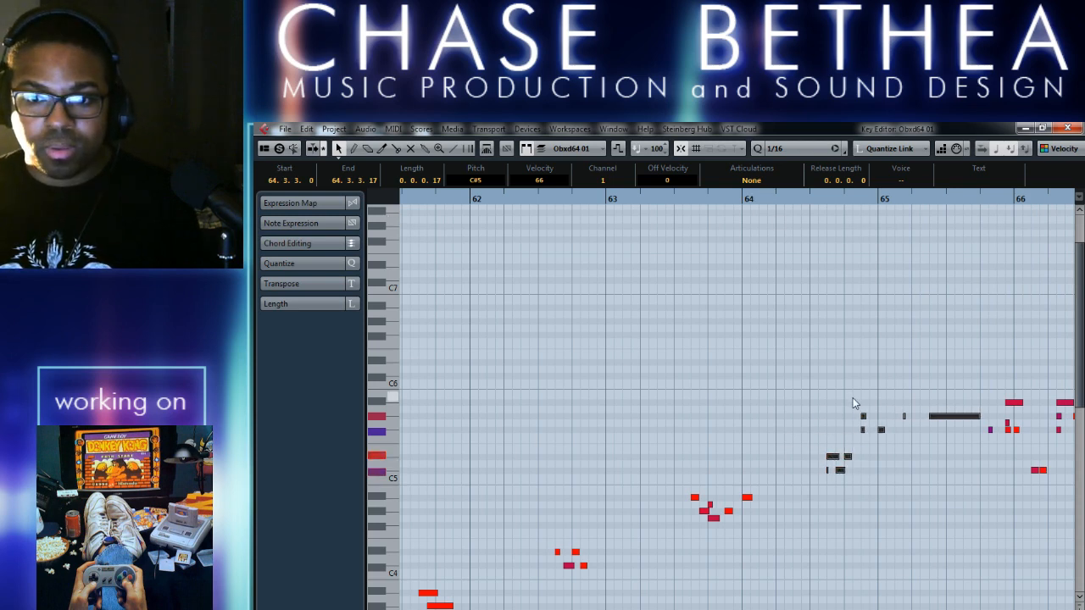
Move the short notes around the end of bar 64, without the long note, five sixteenths earlier and one semitone up, and close the Key Editor
drag(812, 378, 924, 504)
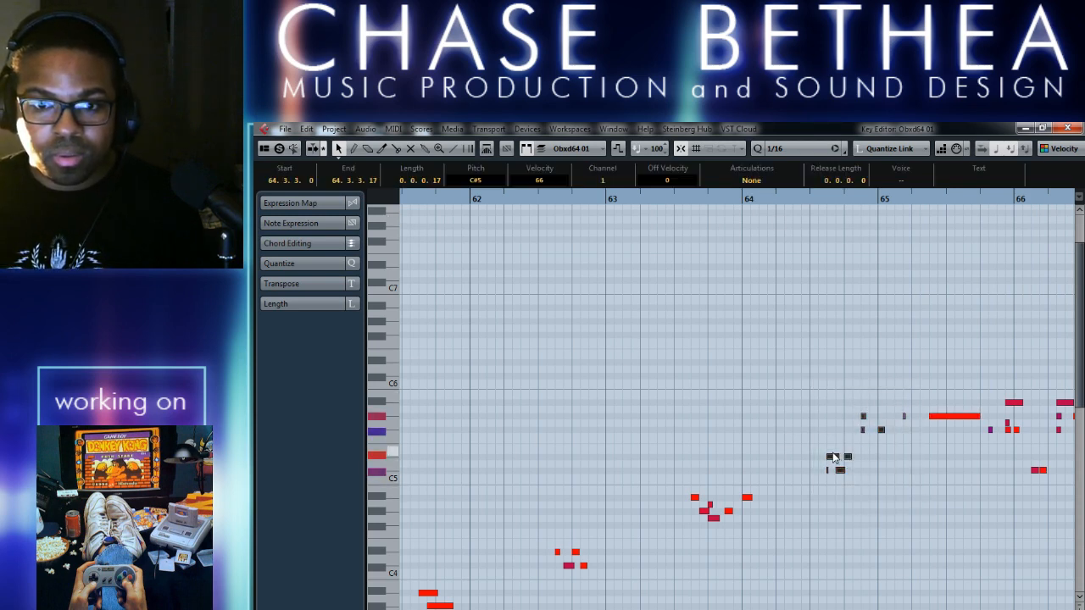
drag(834, 458, 800, 451)
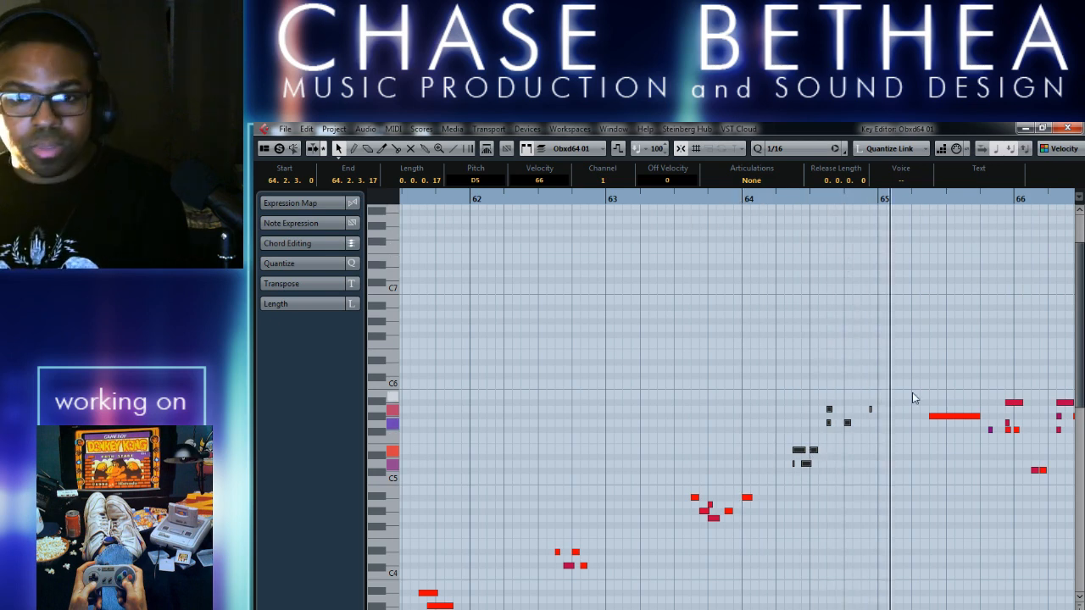
click(642, 203)
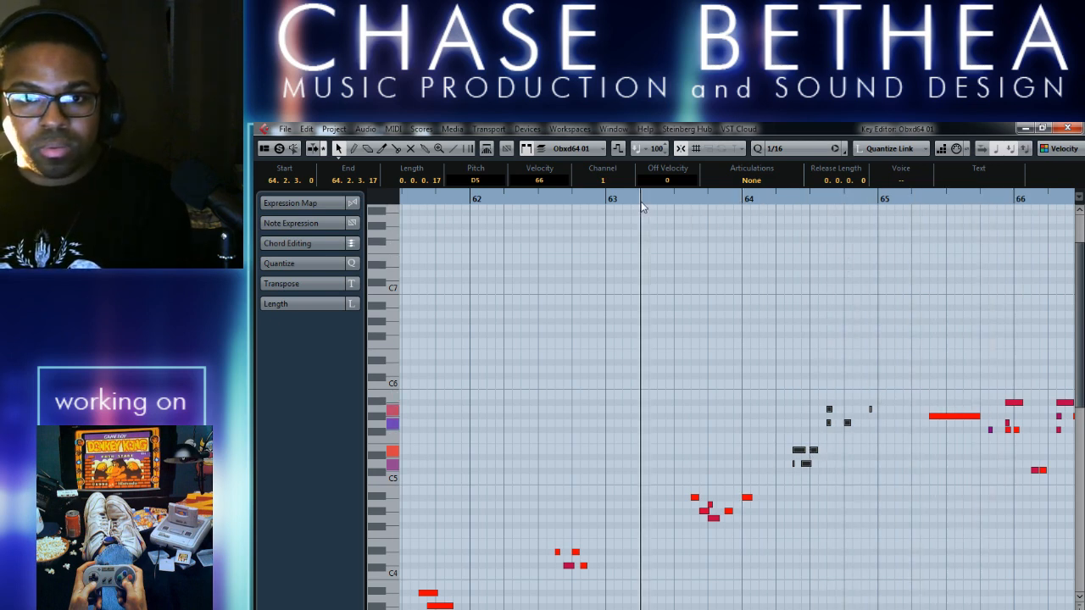
drag(807, 471, 803, 470)
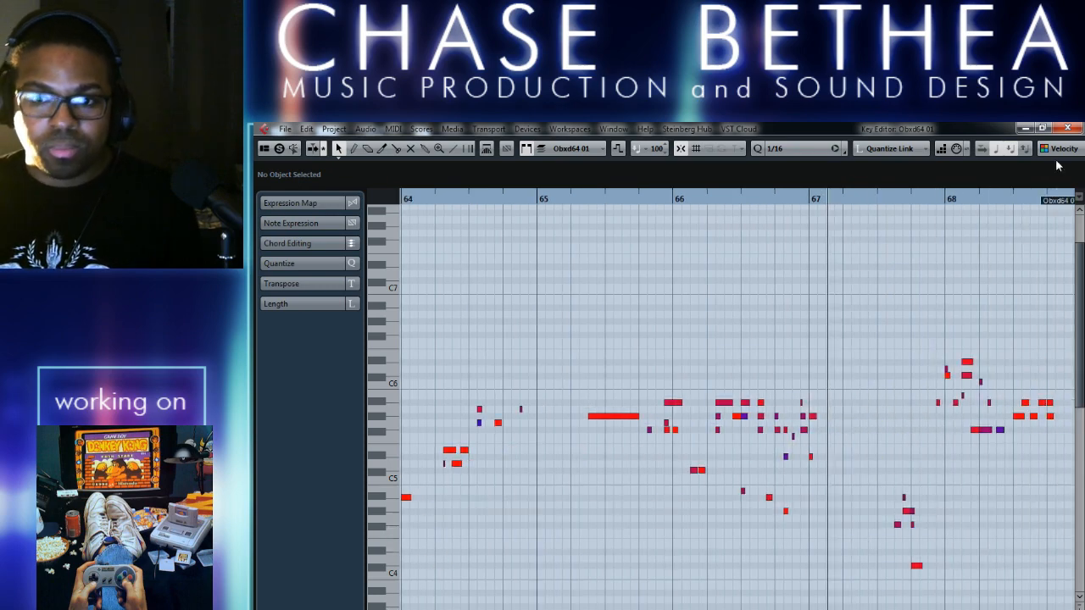
click(1068, 128)
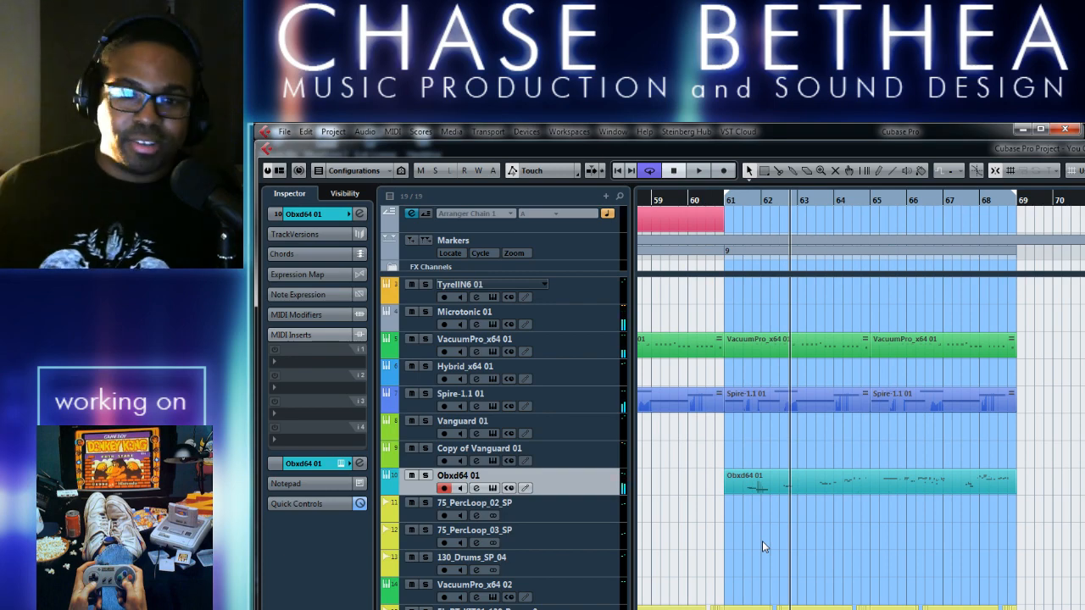
Switch to Windows Photo Viewer, look at the game screenshots SS1 and SS2 while the song plays, and return to Cubase
key(alt+Tab)
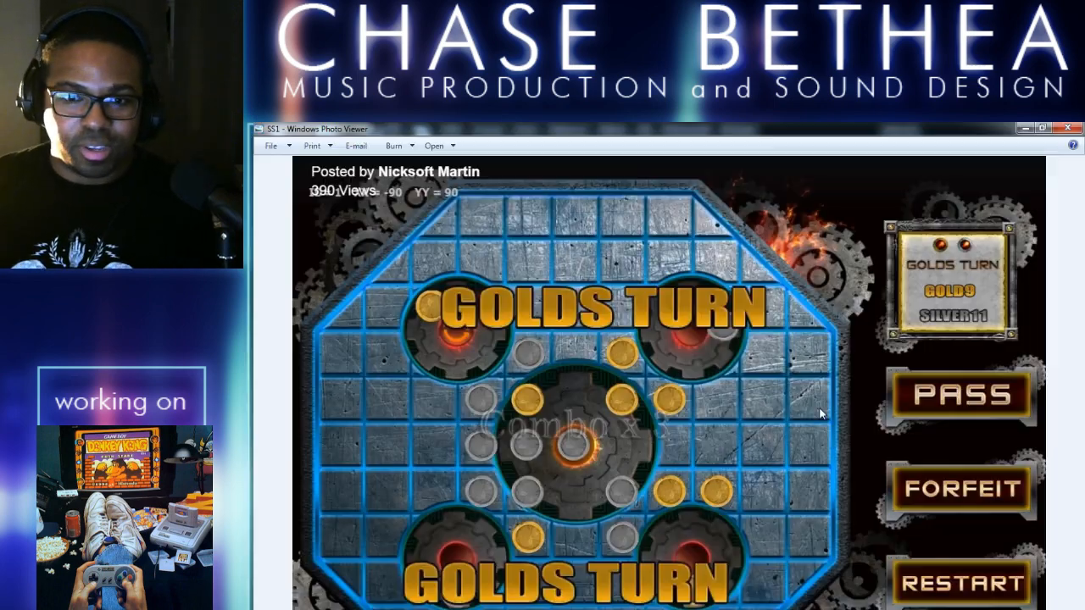
key(alt+Tab)
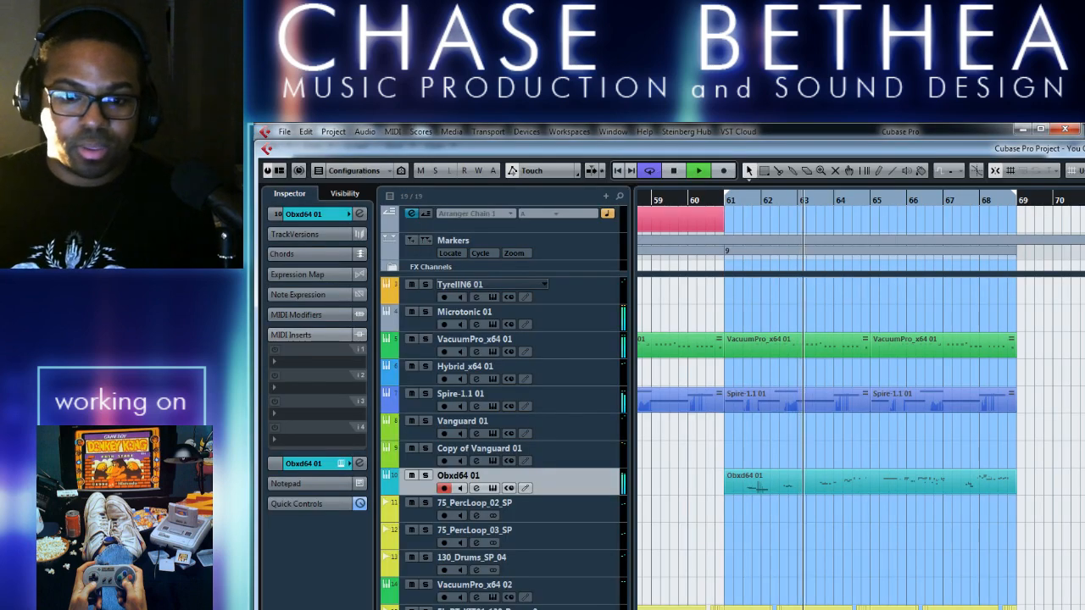
key(alt+Tab)
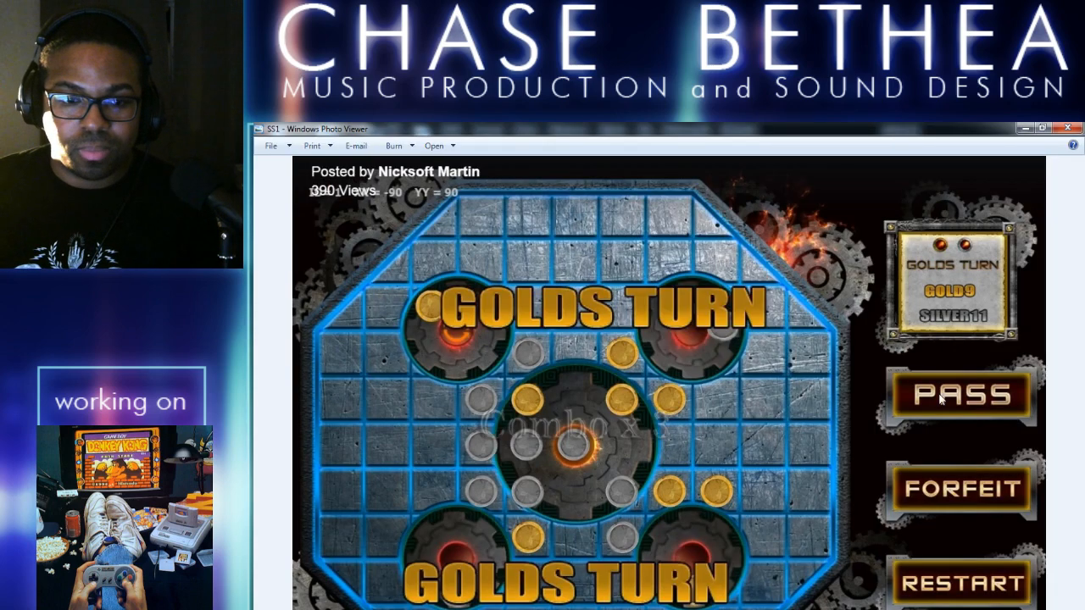
key(Right)
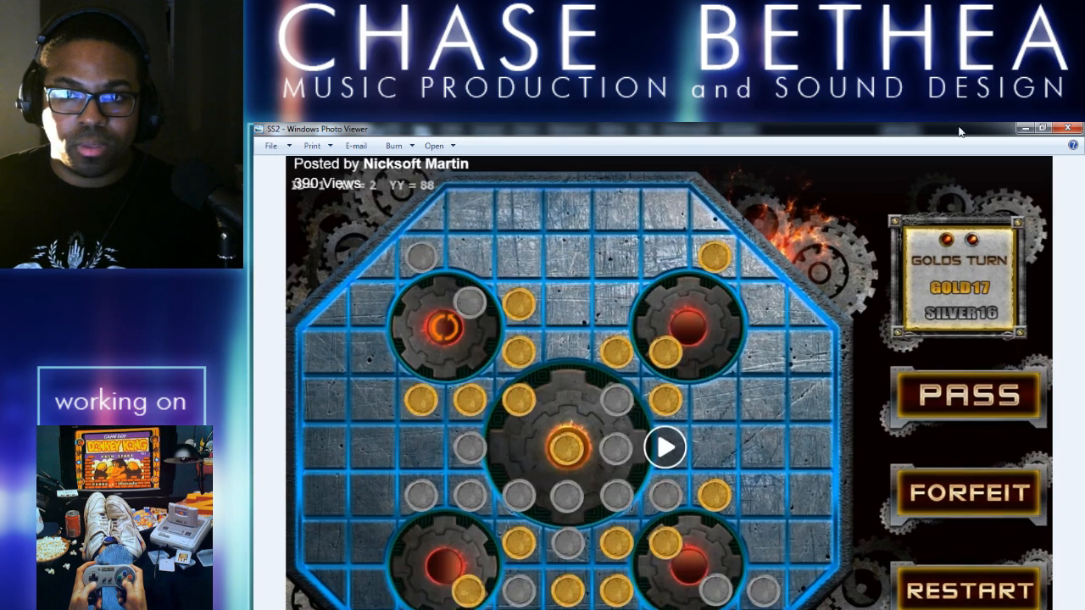
click(1024, 130)
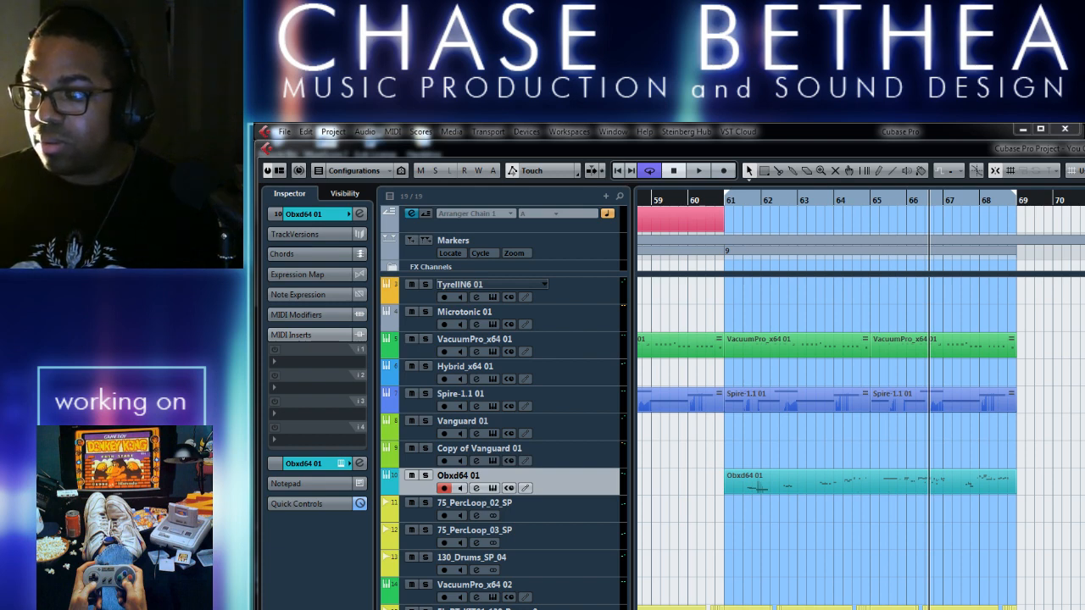
Switch to the gameplay video on Facebook in Chrome, view it in full screen, reload the page and restart the video
drag(1084, 317, 884, 317)
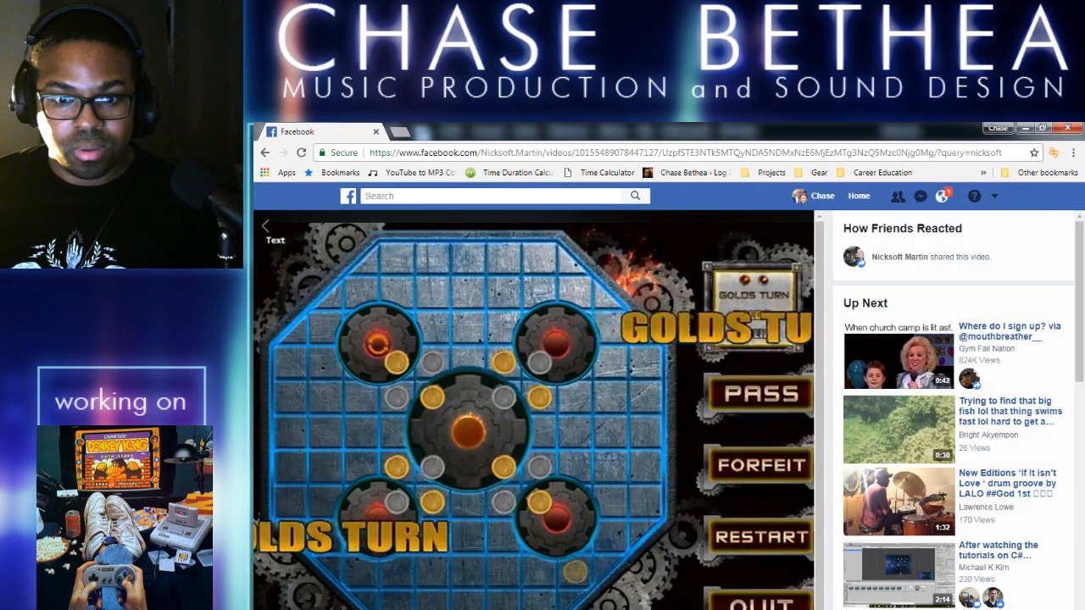
key(f)
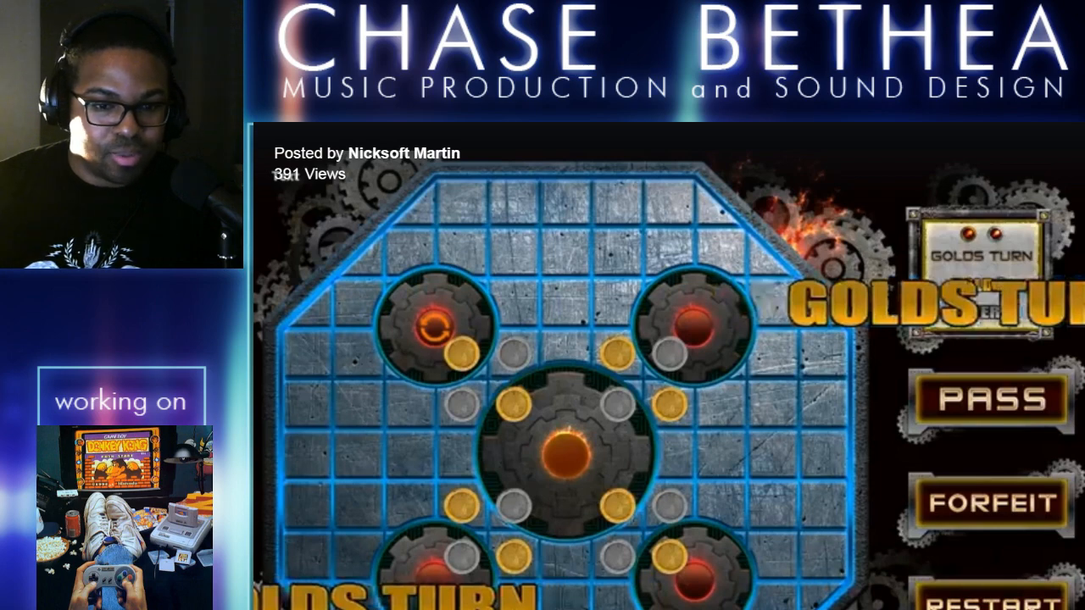
key(Escape)
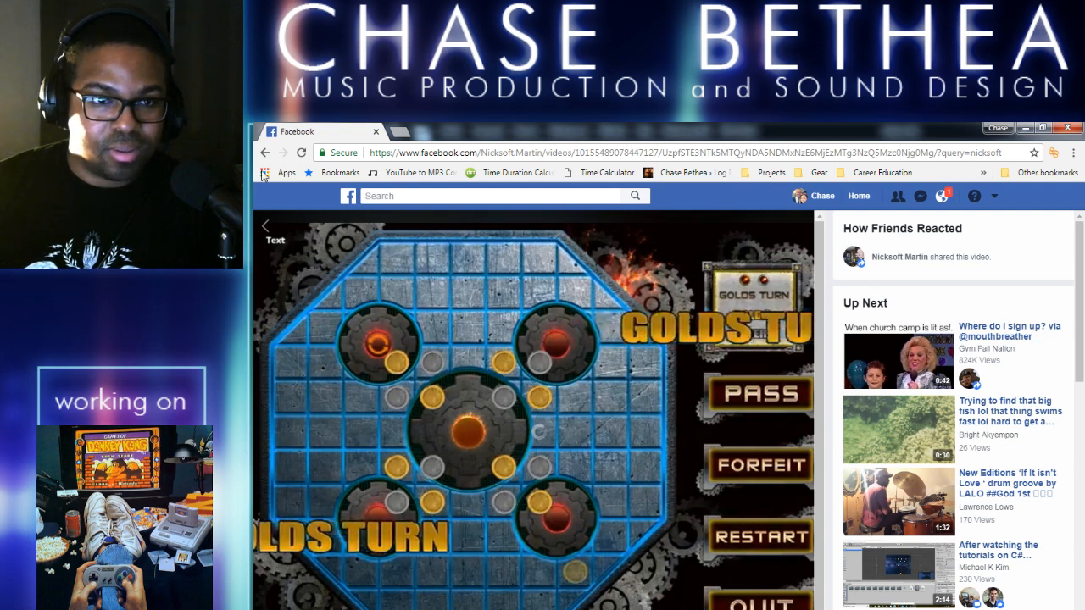
click(302, 152)
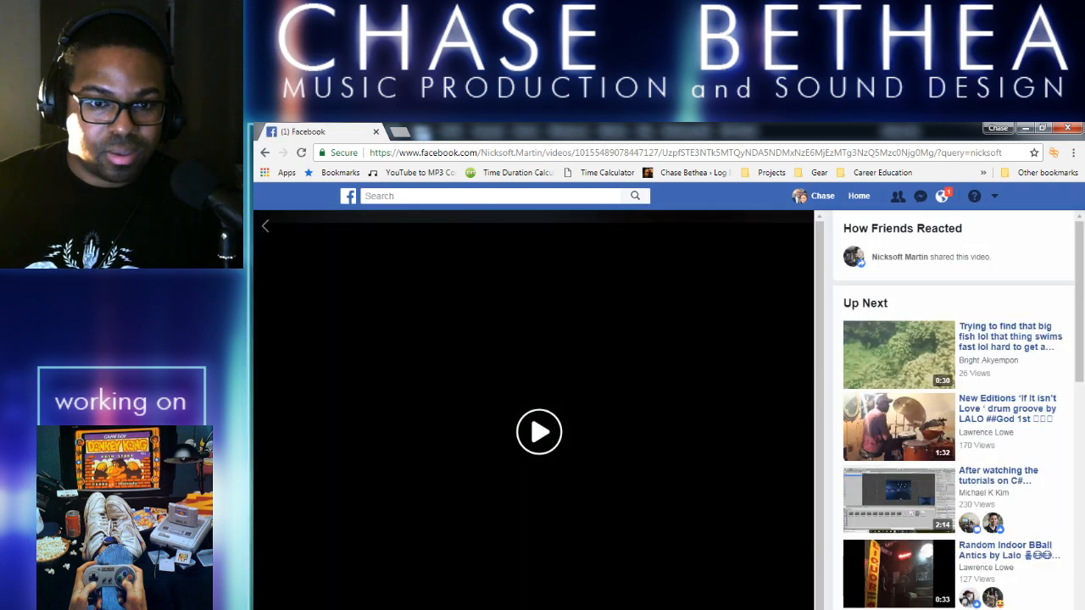
click(540, 437)
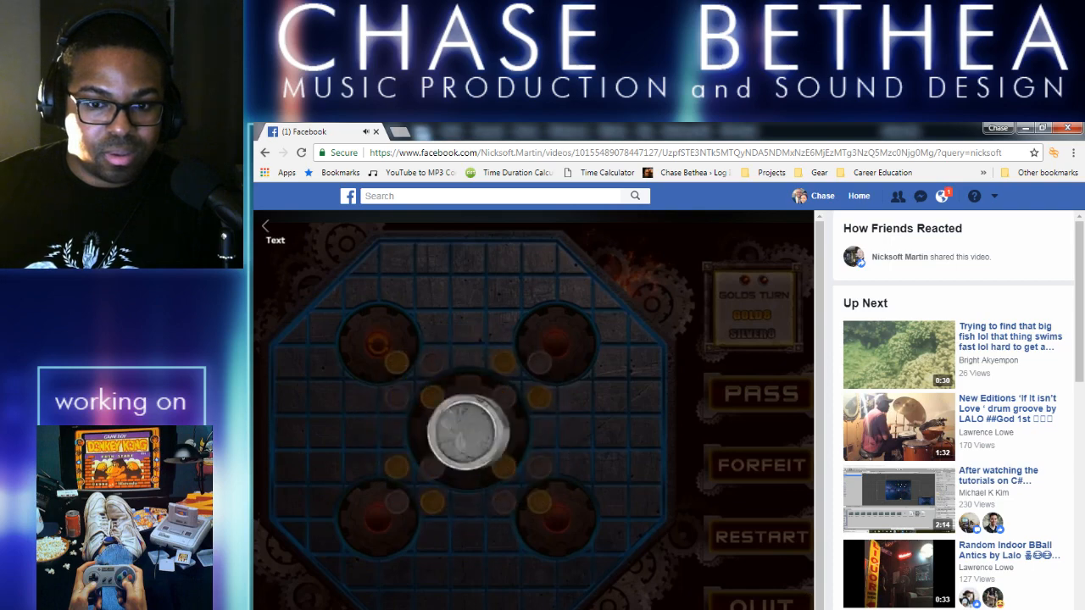
key(f)
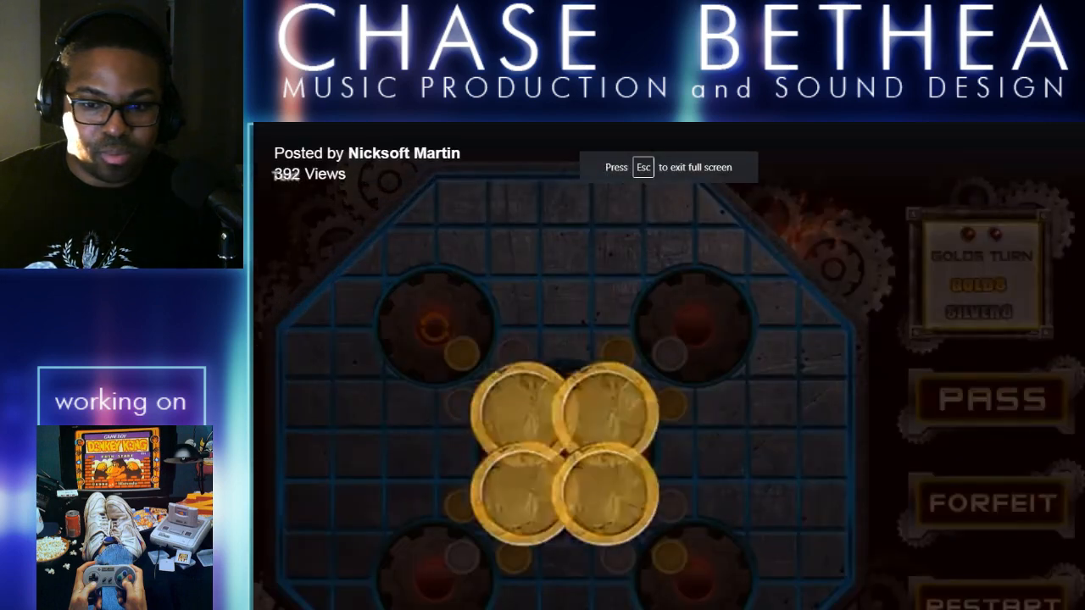
key(Escape)
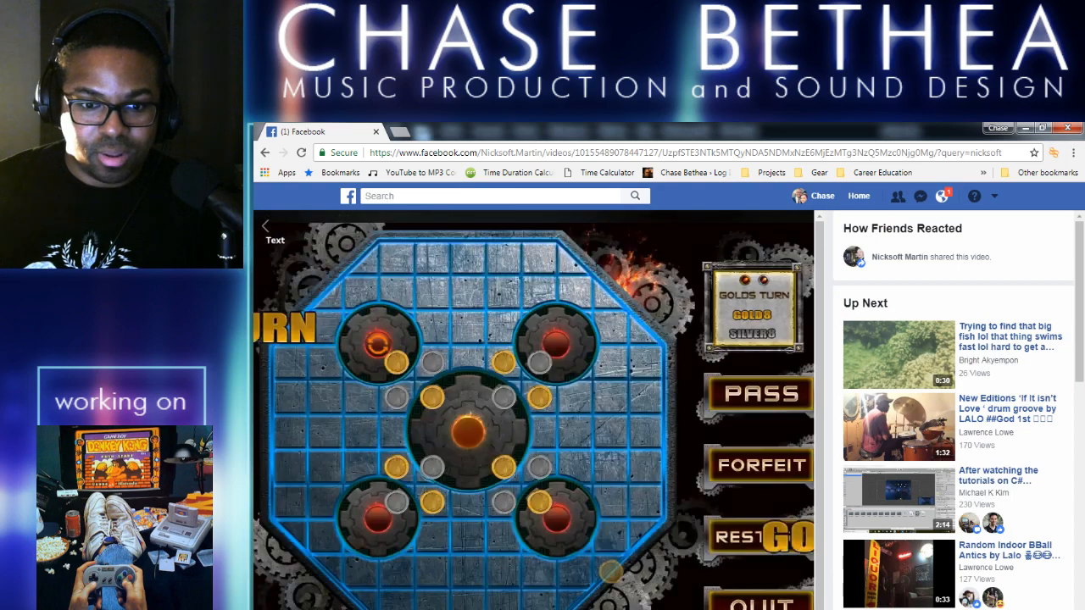
Play the song in Cubase while watching the gameplay video in full screen, pause the video and return to Cubase to stop playback
key(alt+Tab)
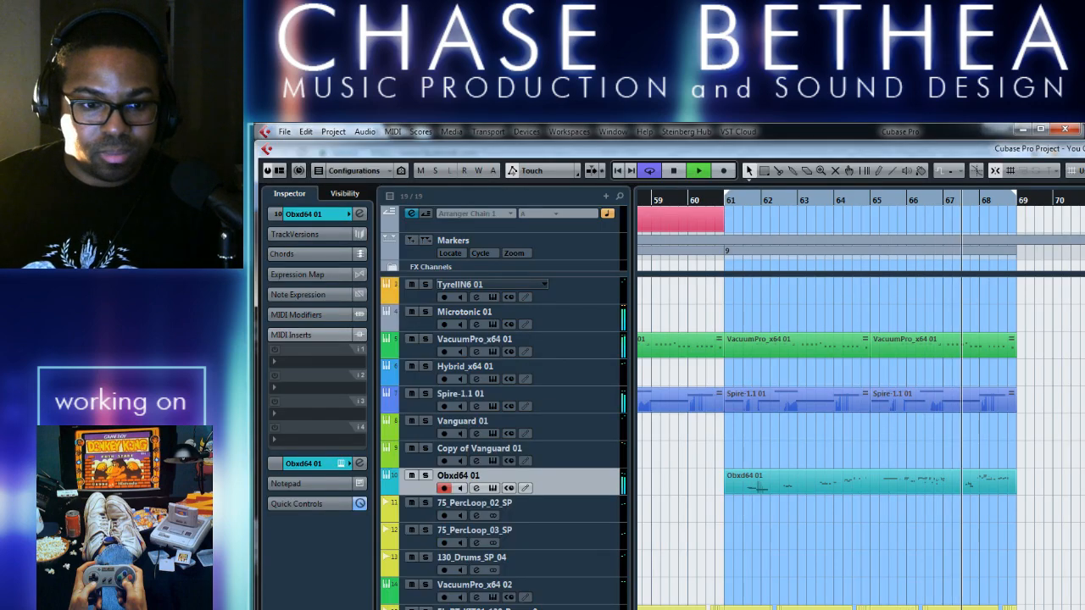
key(alt+Tab)
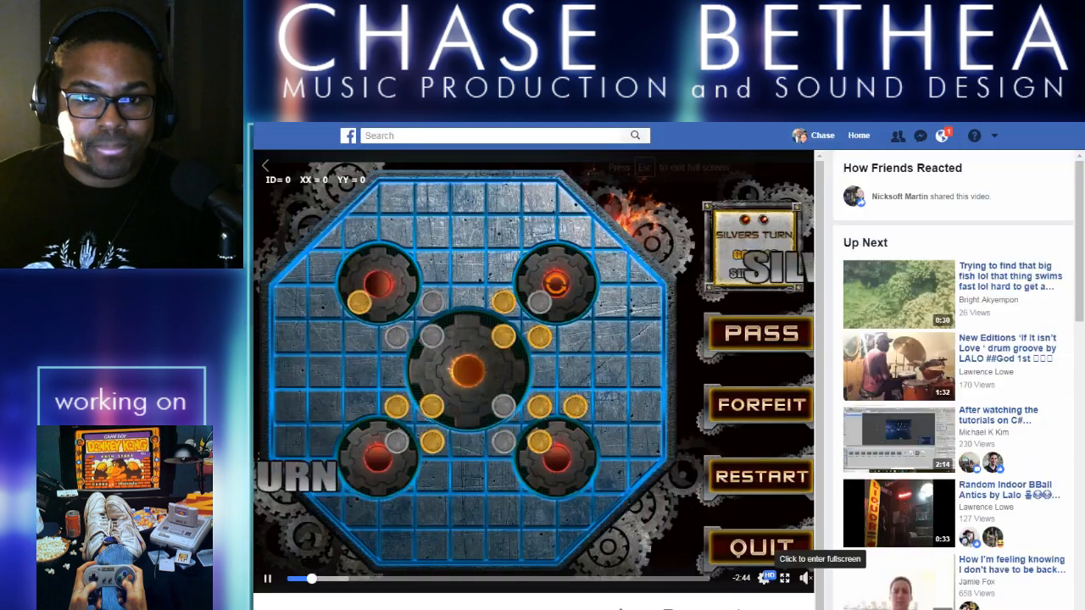
click(804, 576)
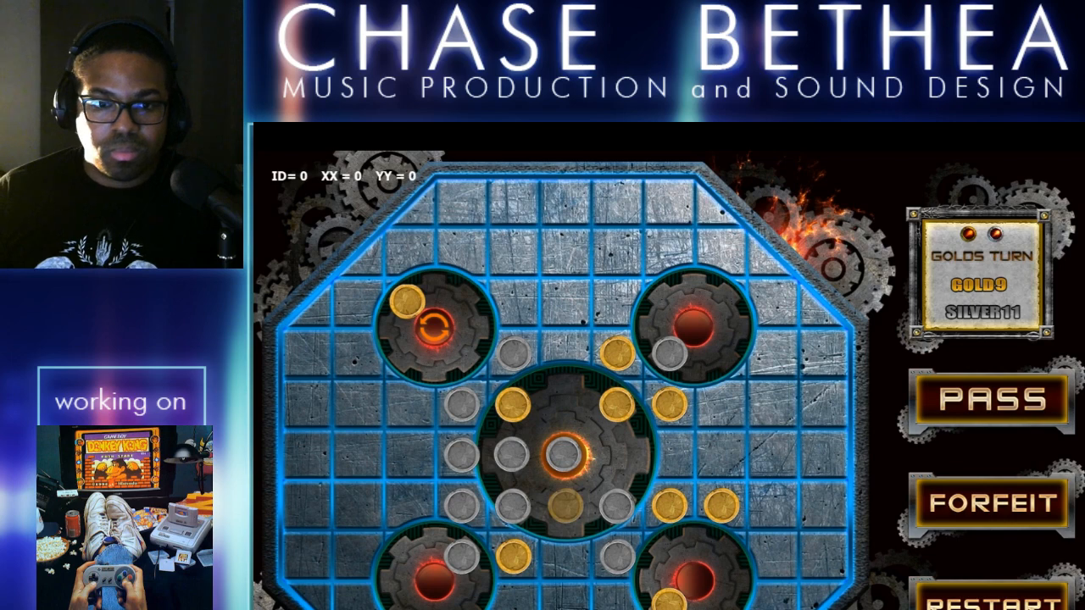
click(409, 404)
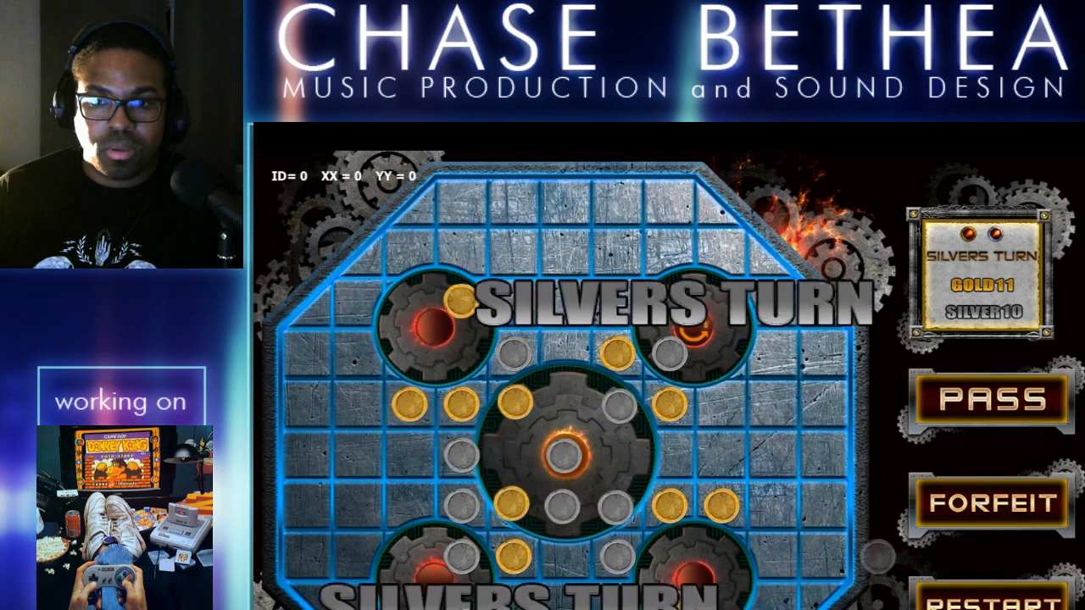
click(722, 252)
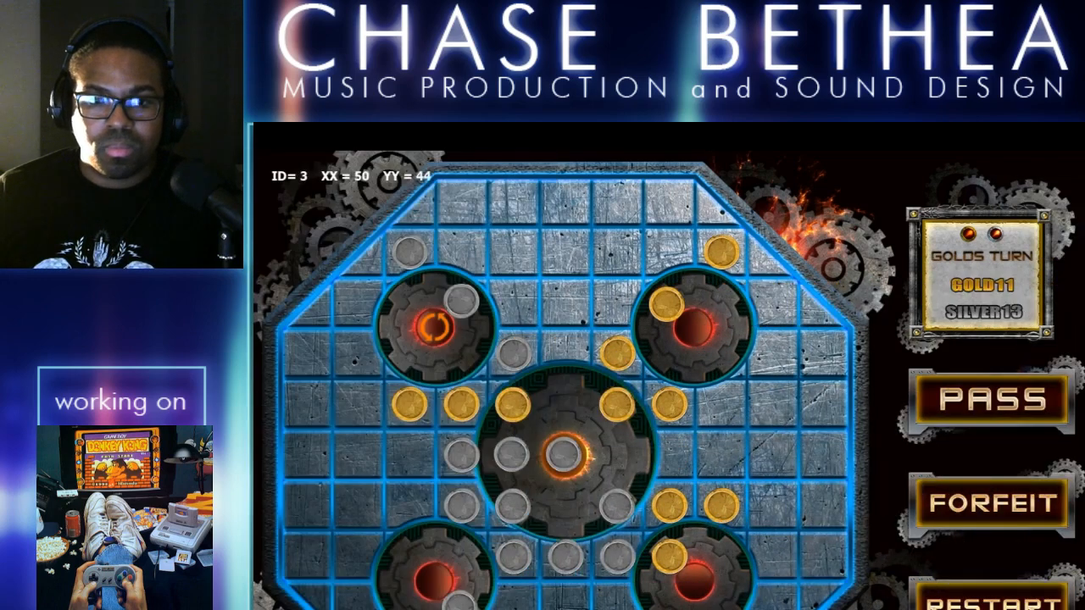
click(461, 557)
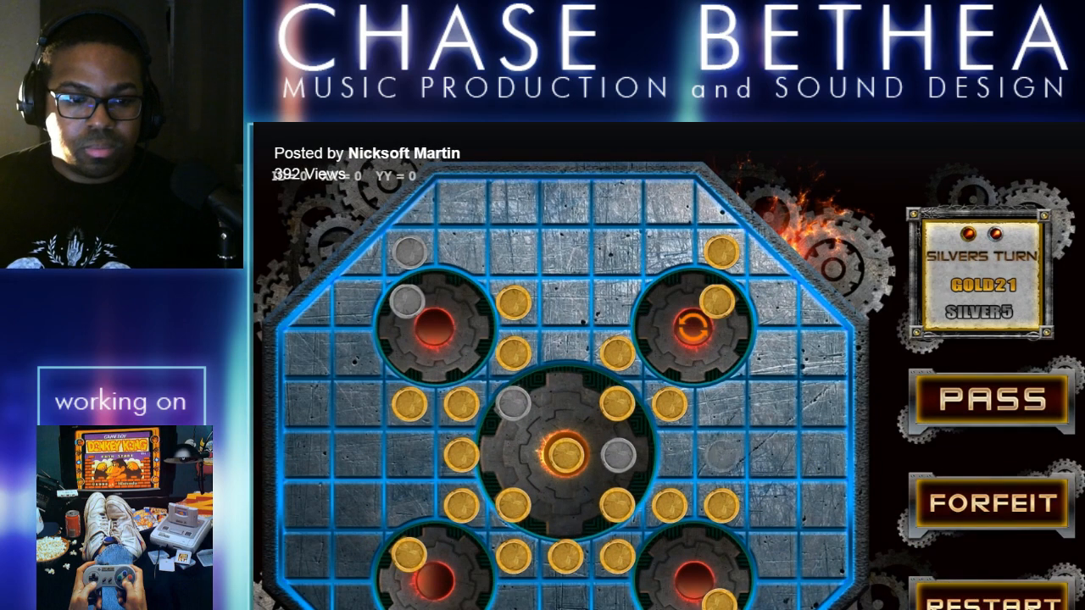
click(669, 453)
key(Escape)
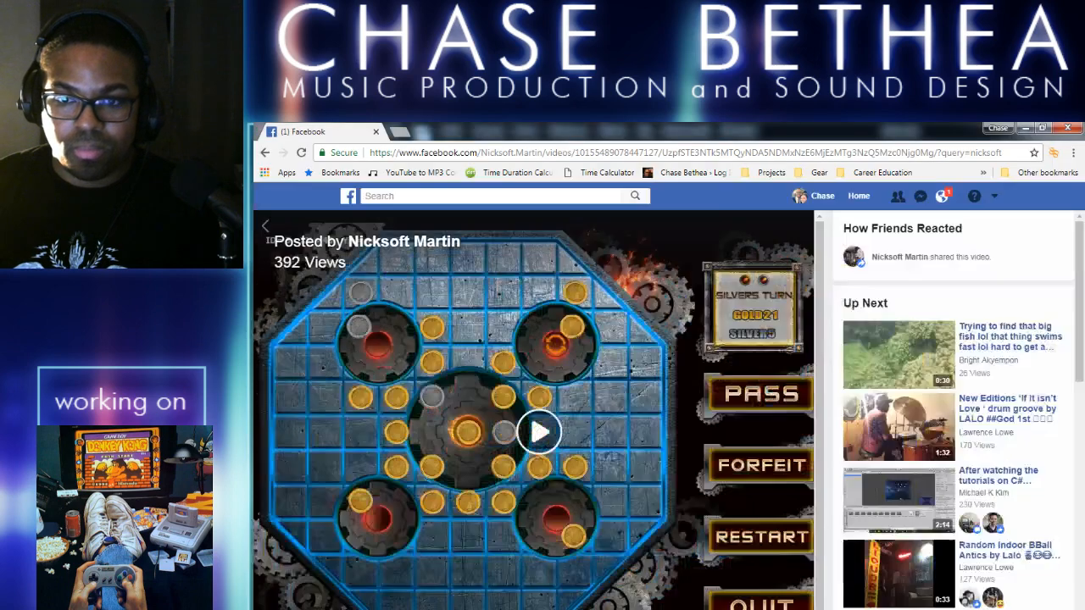
click(1024, 129)
key(space)
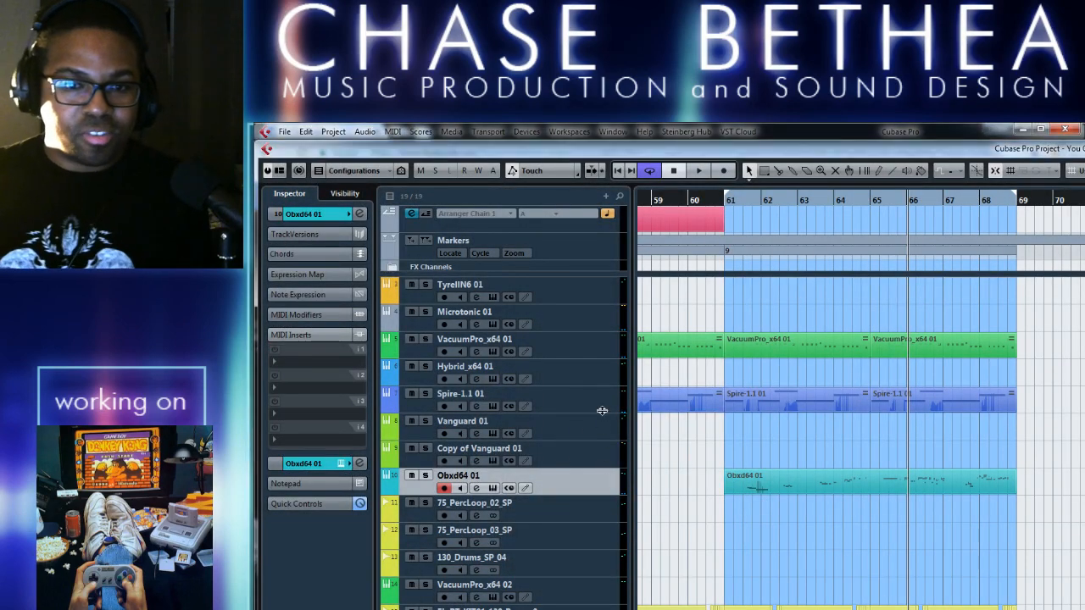
Select the Hybrid_x64 01 track for recording and look over the Obxd64 part's notes in the Key Editor, then close it
click(584, 376)
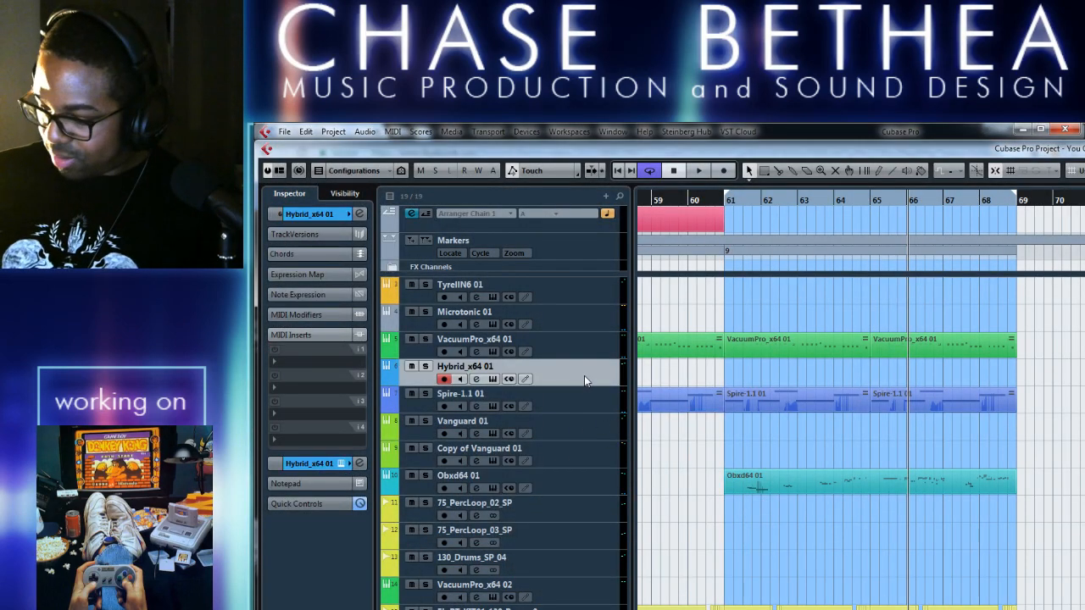
key(space)
click(779, 489)
double_click(779, 489)
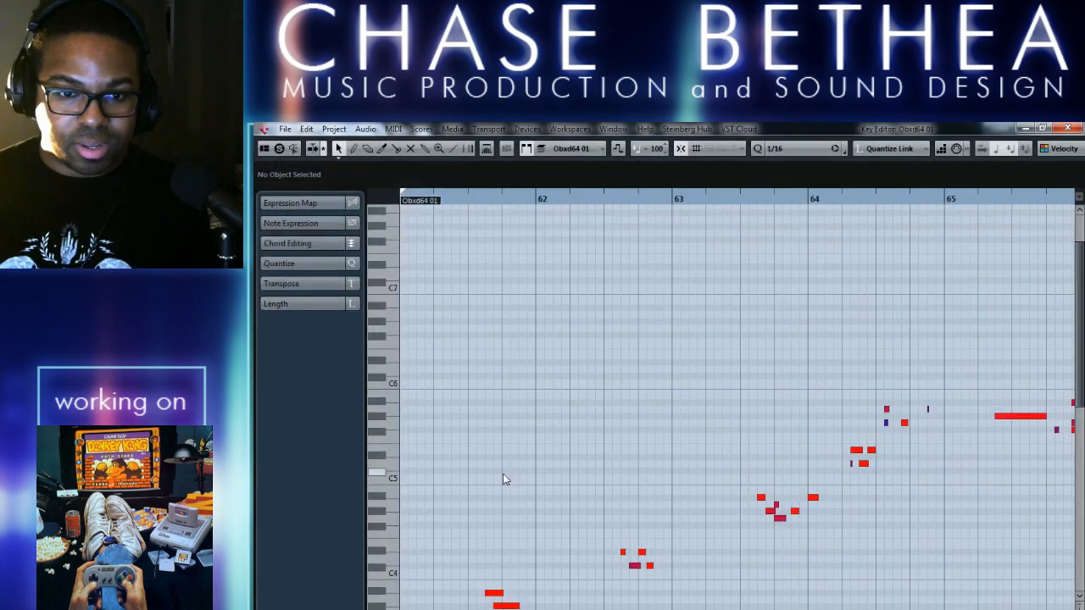
key(ctrl+a)
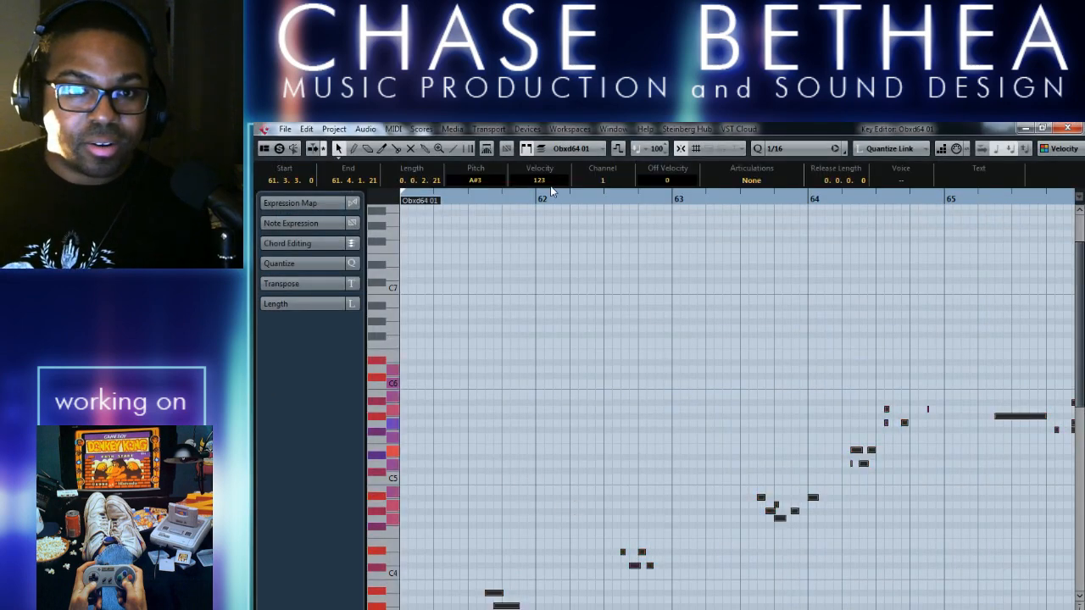
click(1067, 128)
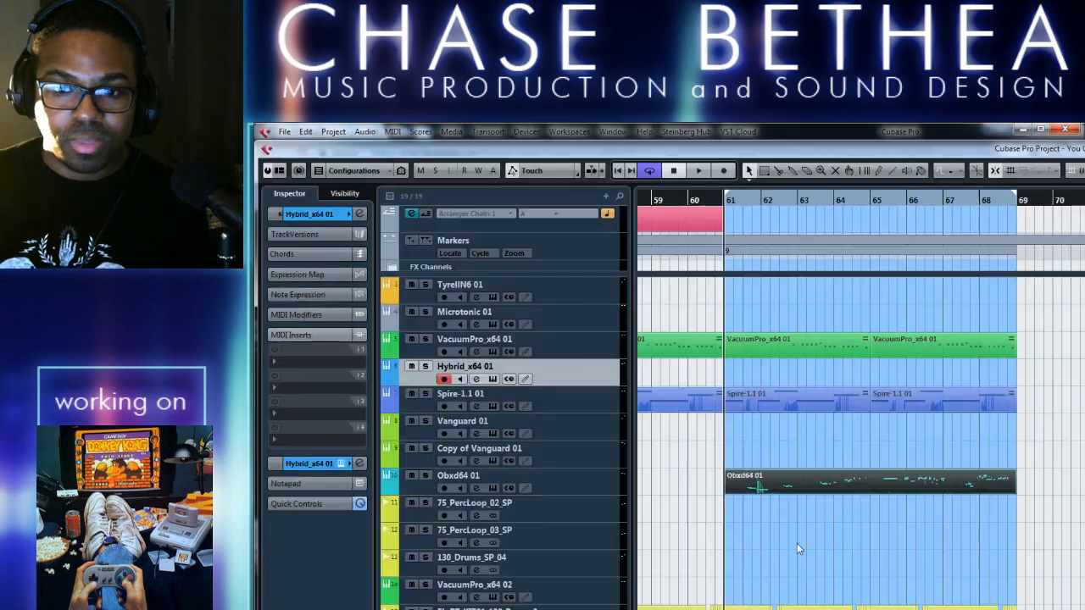
click(802, 555)
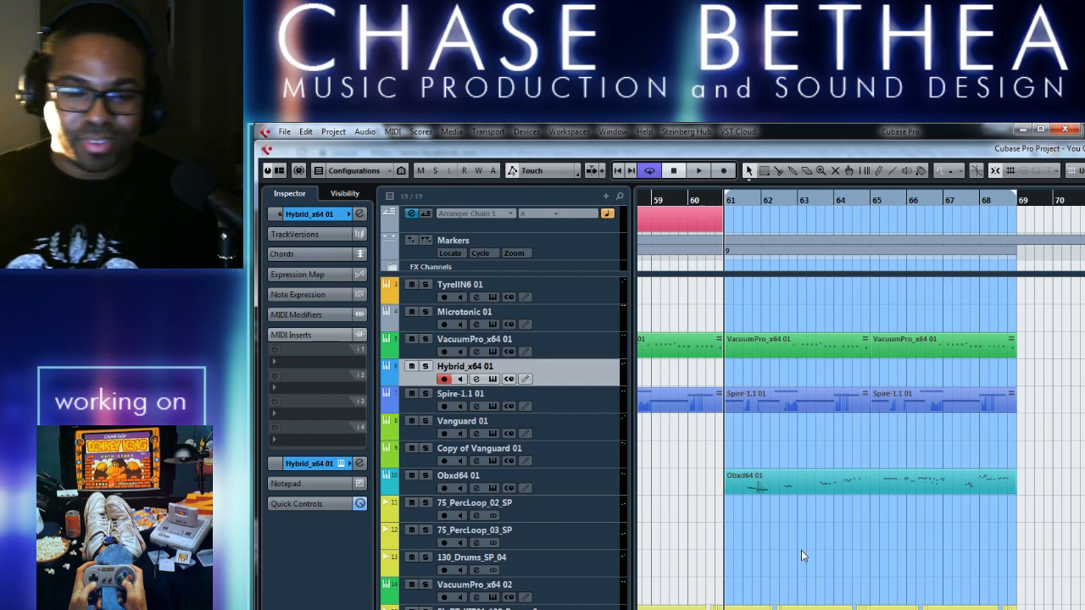
Play the loop from bar 61 to 69 and record a new part on the Hybrid_x64 01 track over it
key(space)
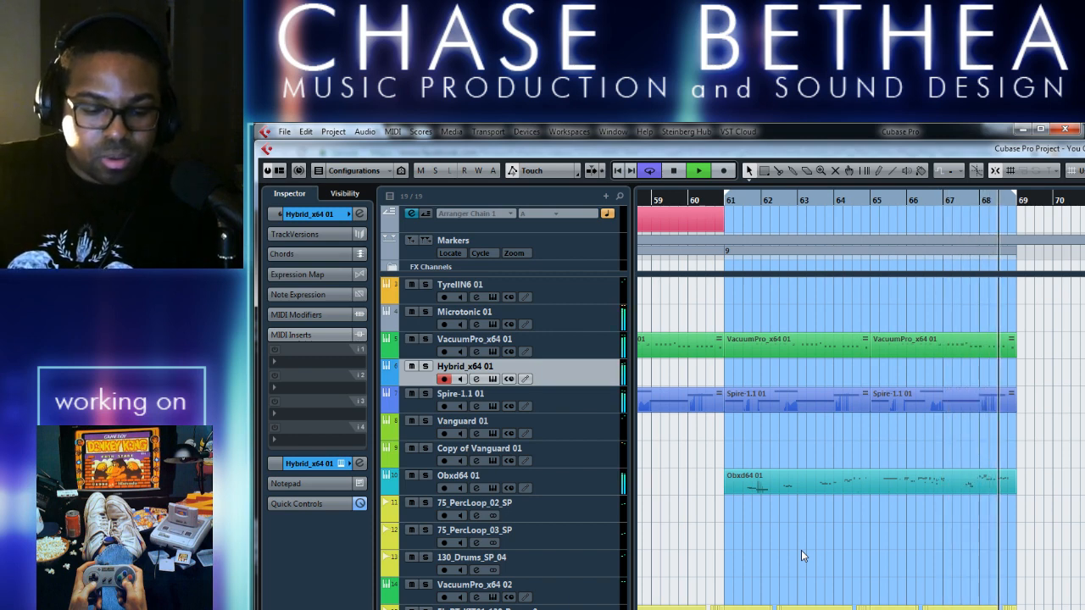
key(space)
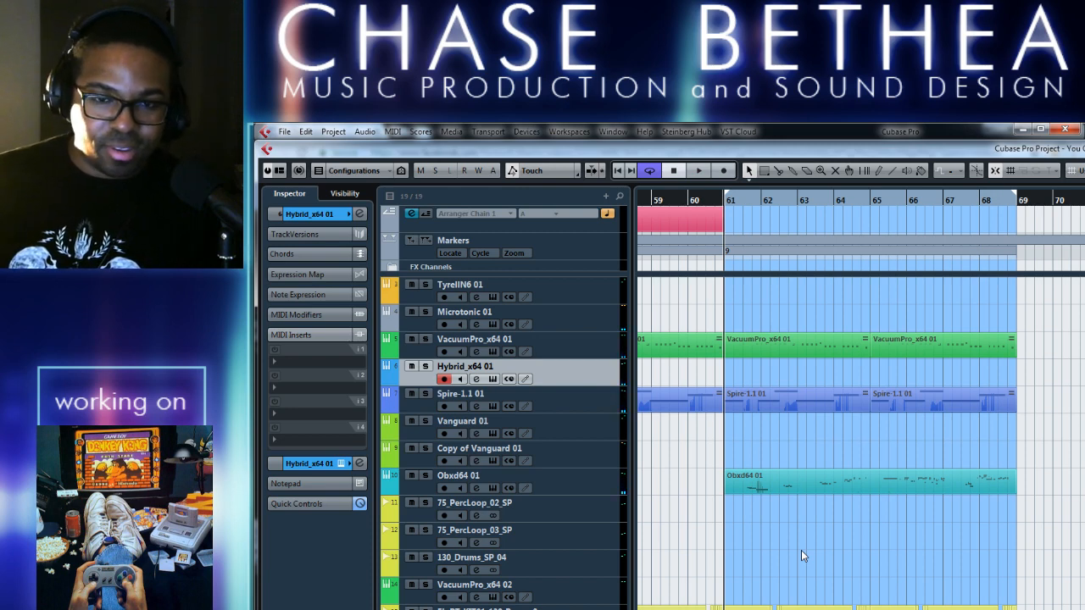
key(KP_Multiply)
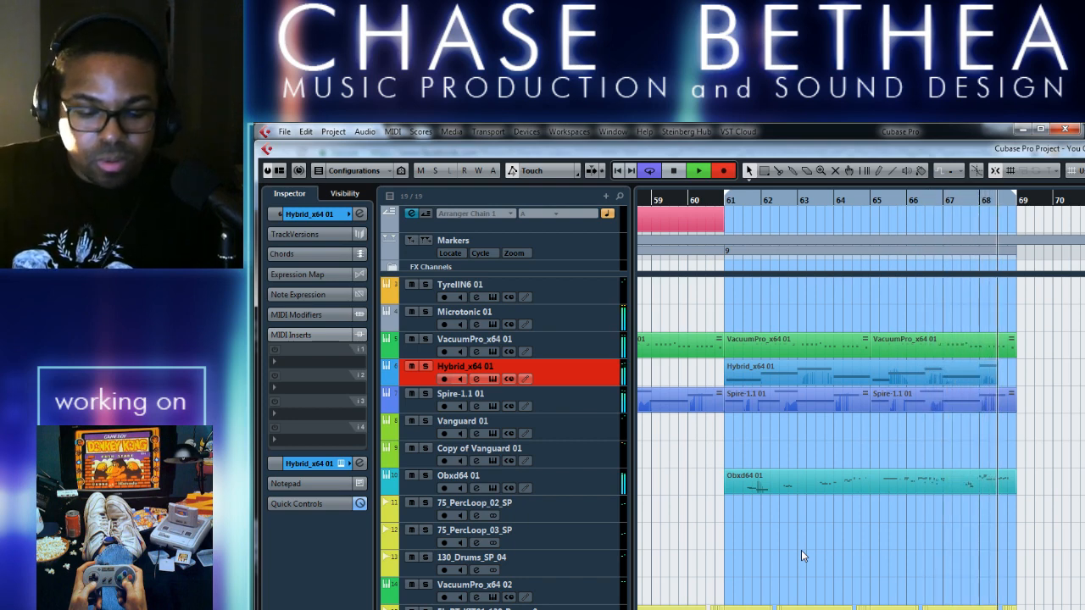
key(space)
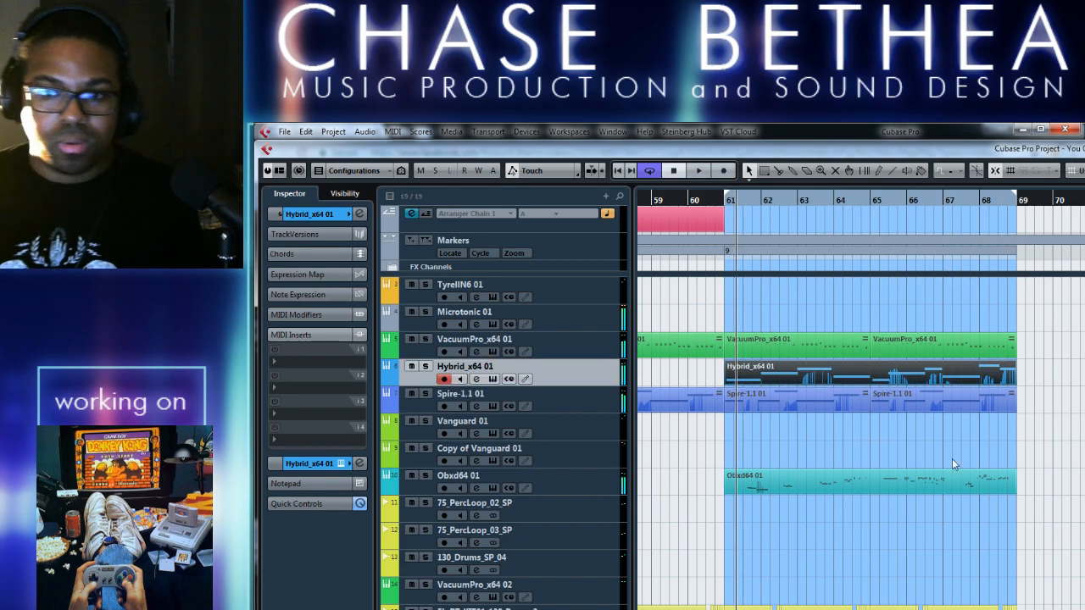
Start the Hybrid_x64 part's last G#2 note at 68.3.1 and quantize all its notes to 1/8
double_click(1005, 384)
scroll(597, 455, right, 5)
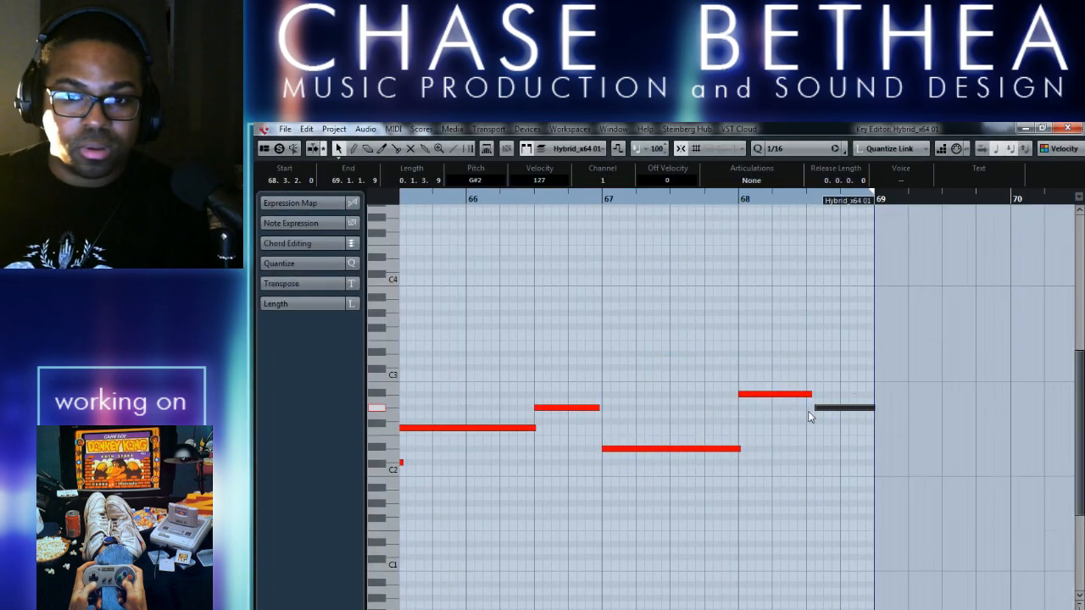
drag(811, 411, 806, 411)
click(785, 362)
key(ctrl+a)
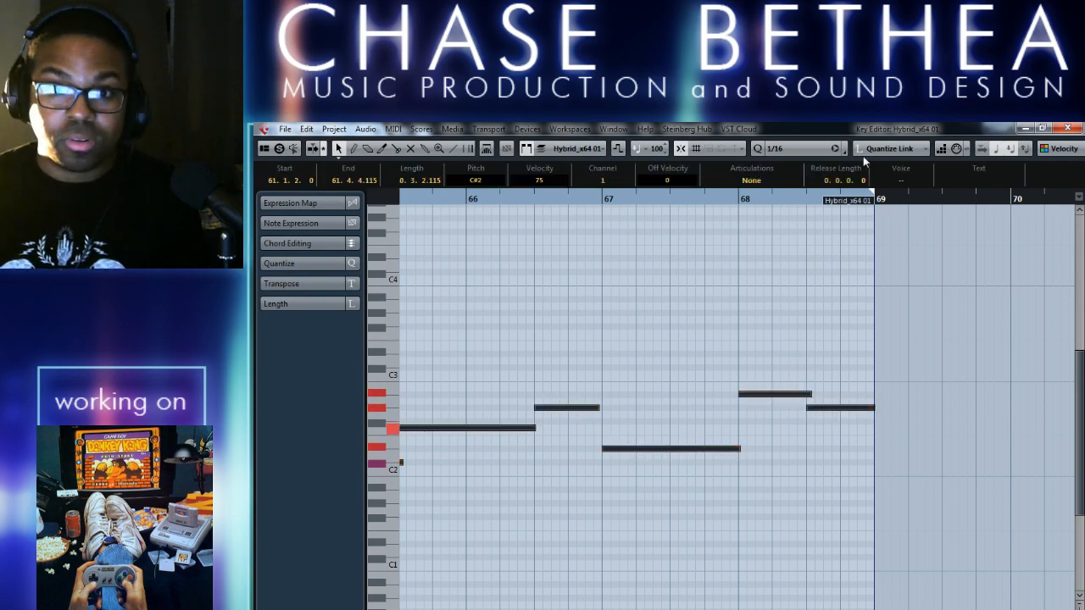
click(795, 150)
click(811, 219)
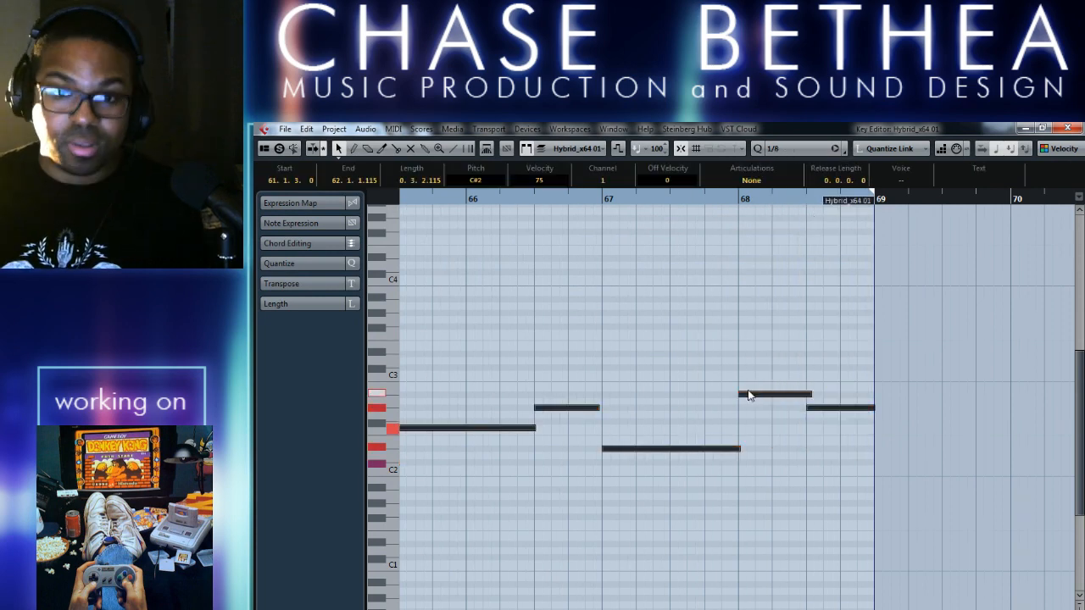
Shorten the A#2 note in bar 68 to end at 68.3 and lower the part's last note from G#2 to F2
click(749, 395)
click(741, 344)
click(810, 394)
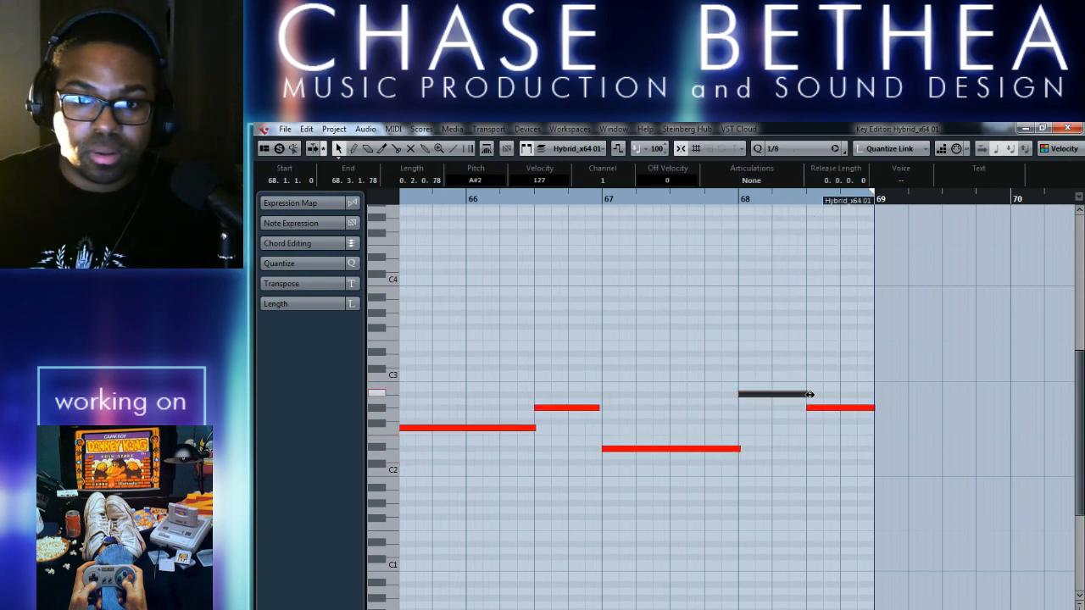
click(831, 370)
click(734, 200)
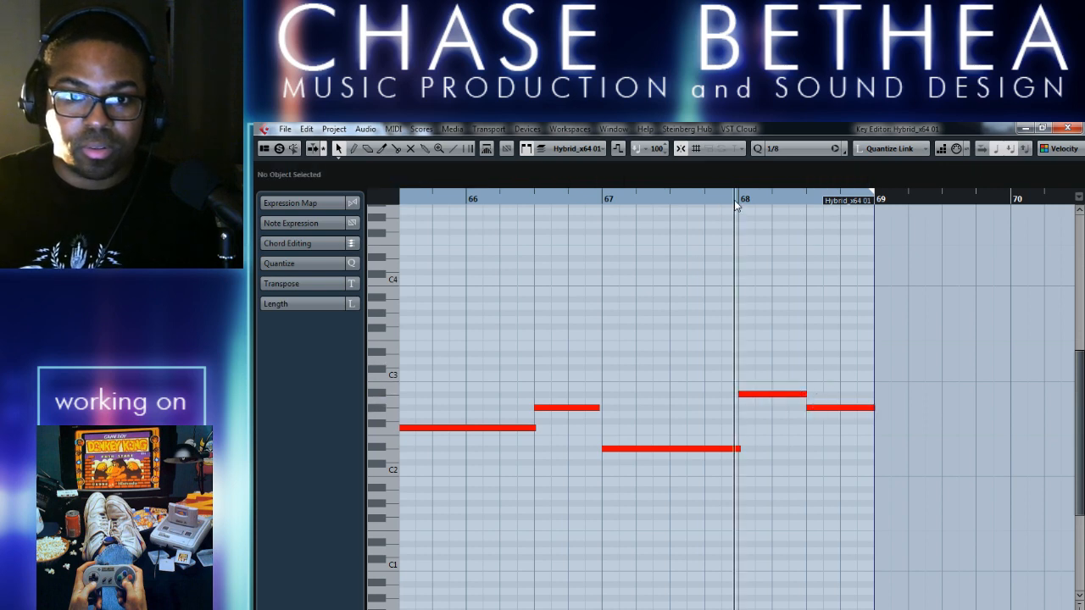
click(812, 407)
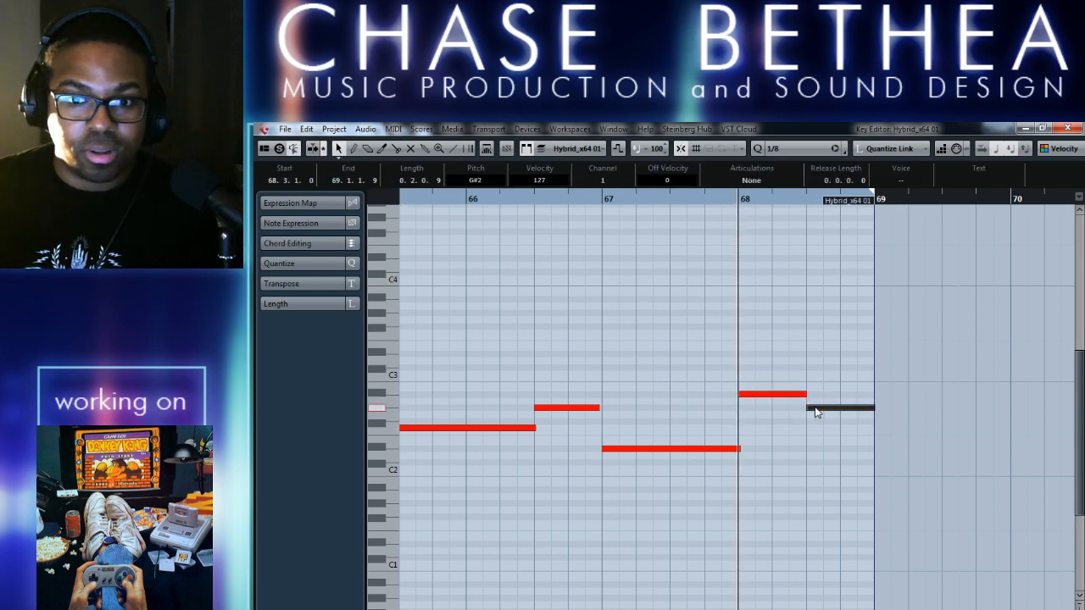
drag(815, 413, 815, 431)
Move the first C#2 note to the start of bar 61, without enlarging the part
scroll(789, 494, left, 8)
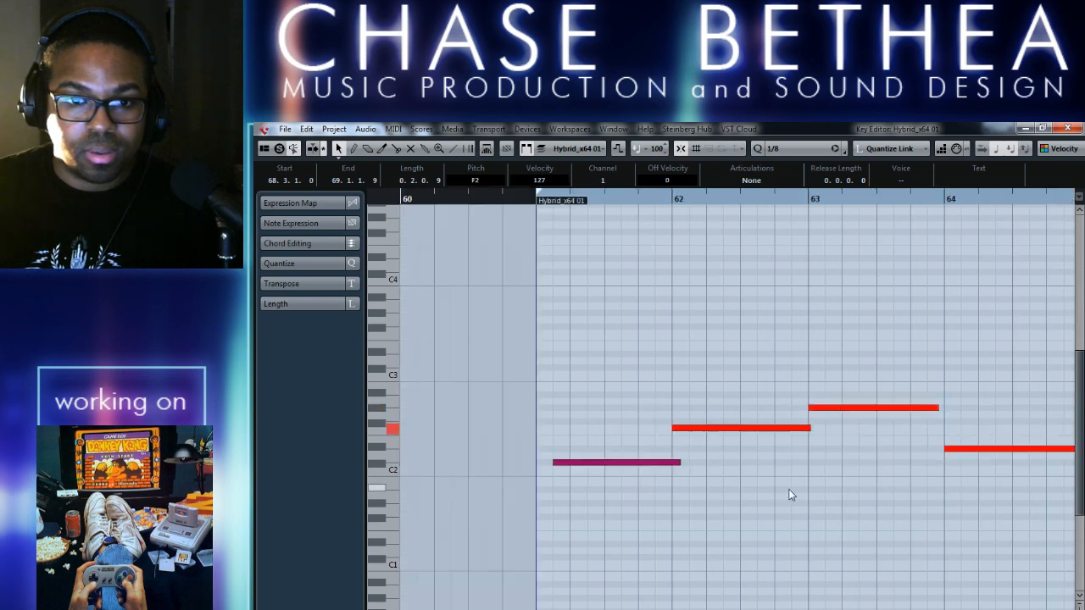
click(636, 472)
click(619, 464)
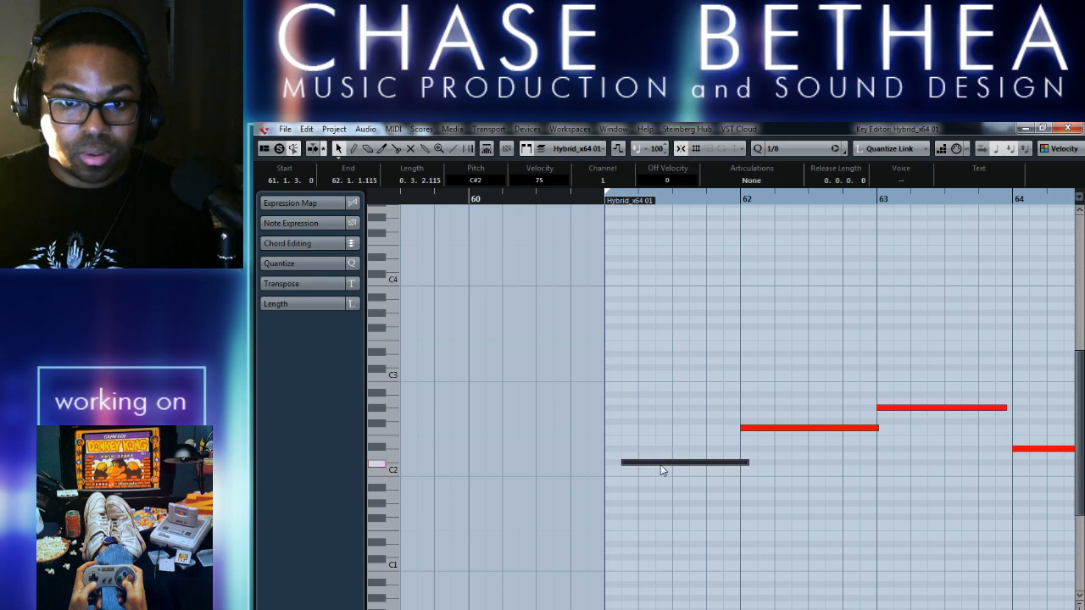
drag(660, 465, 632, 463)
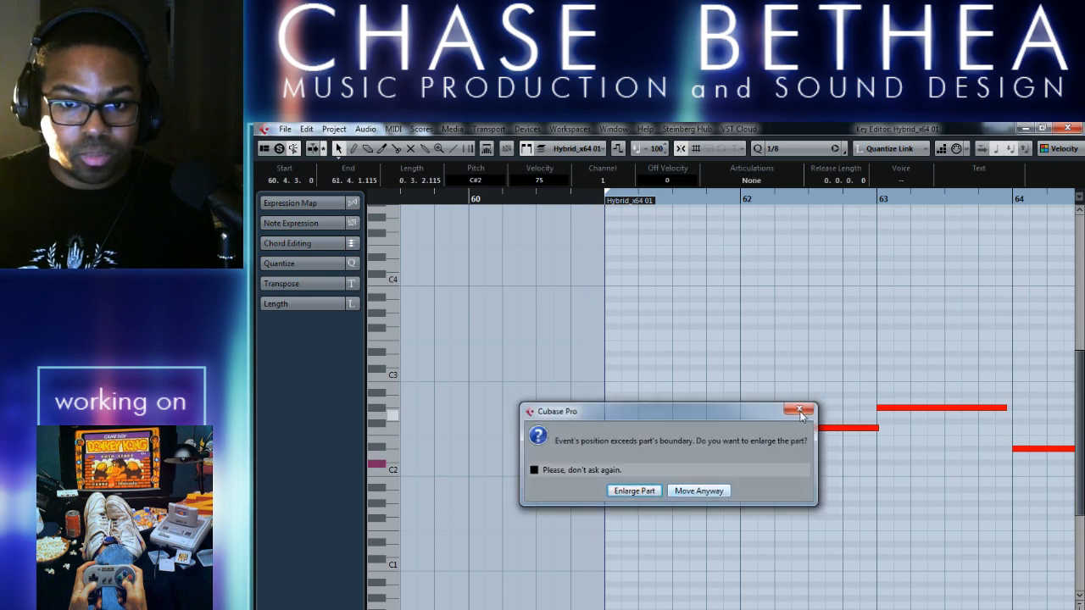
click(699, 490)
drag(627, 464, 647, 464)
click(751, 479)
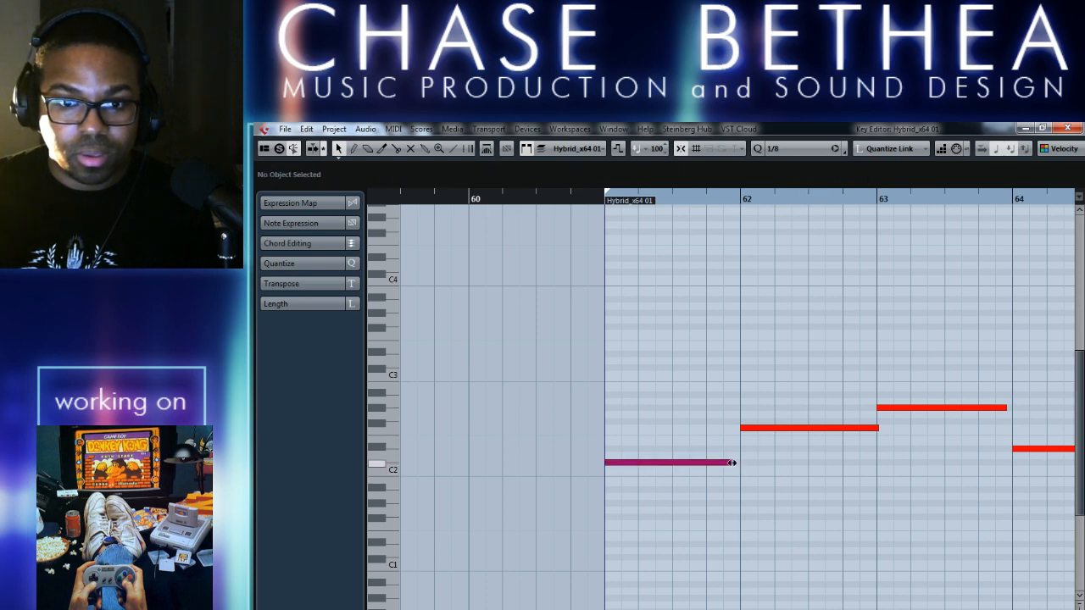
Extend the C#2 note to the start of bar 62 and make the F2 and G#2 notes in bars 62 and 63 one bar long
click(731, 463)
click(877, 427)
scroll(842, 407, right, 3)
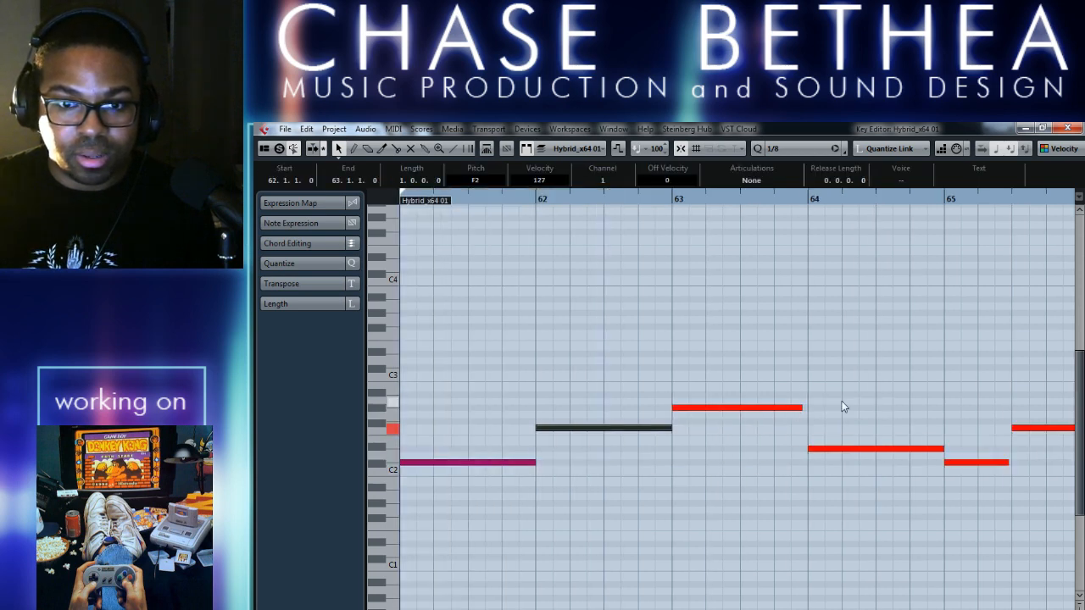
click(800, 409)
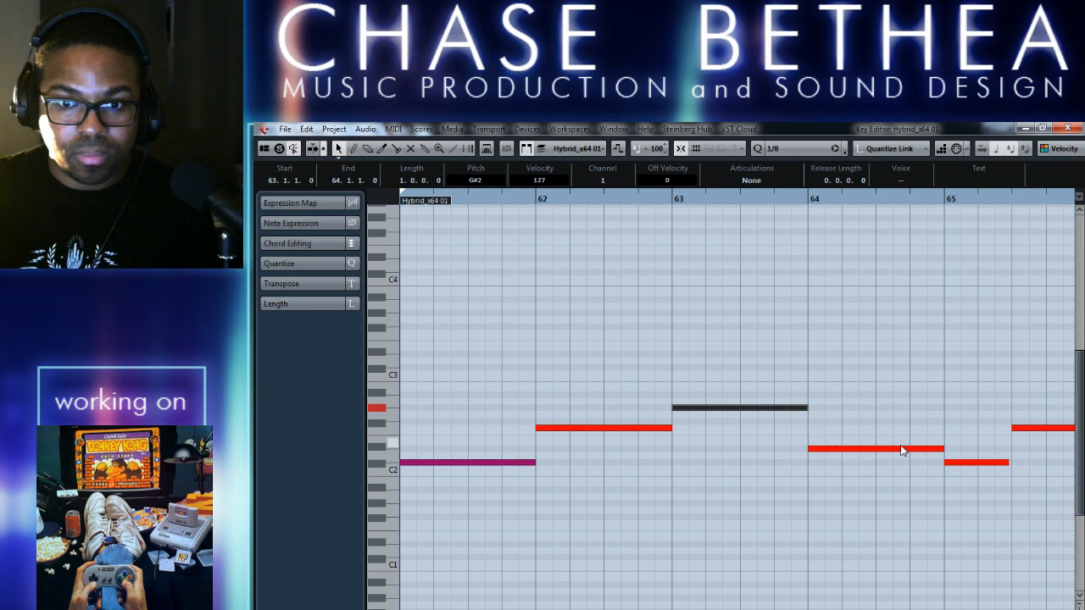
Play the part from bar 61 and lengthen the C#2 note in bar 65 to end at 65.3
scroll(700, 443, left, 2)
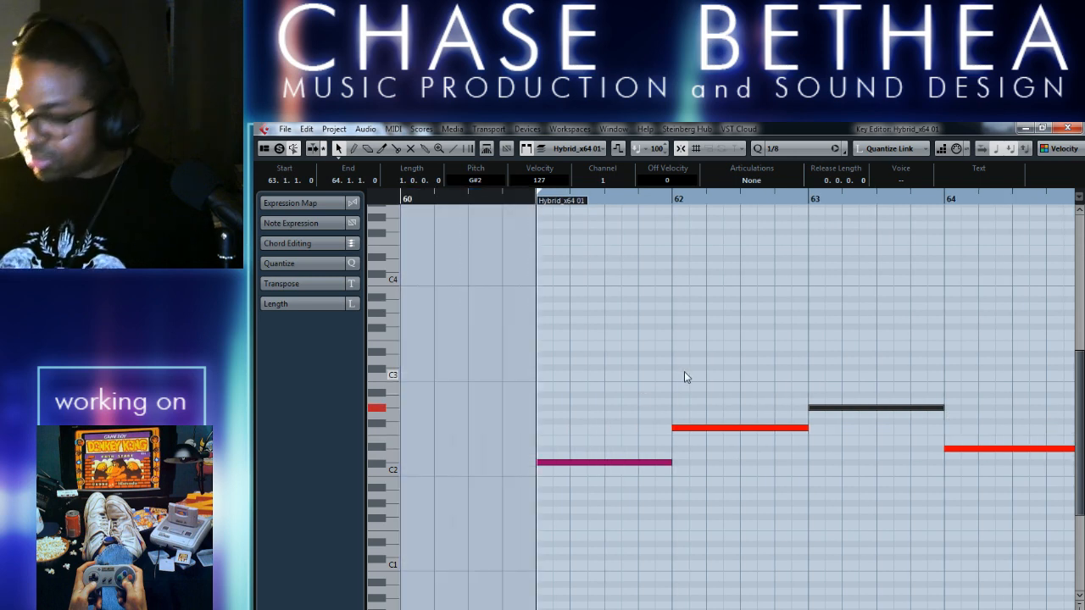
key(space)
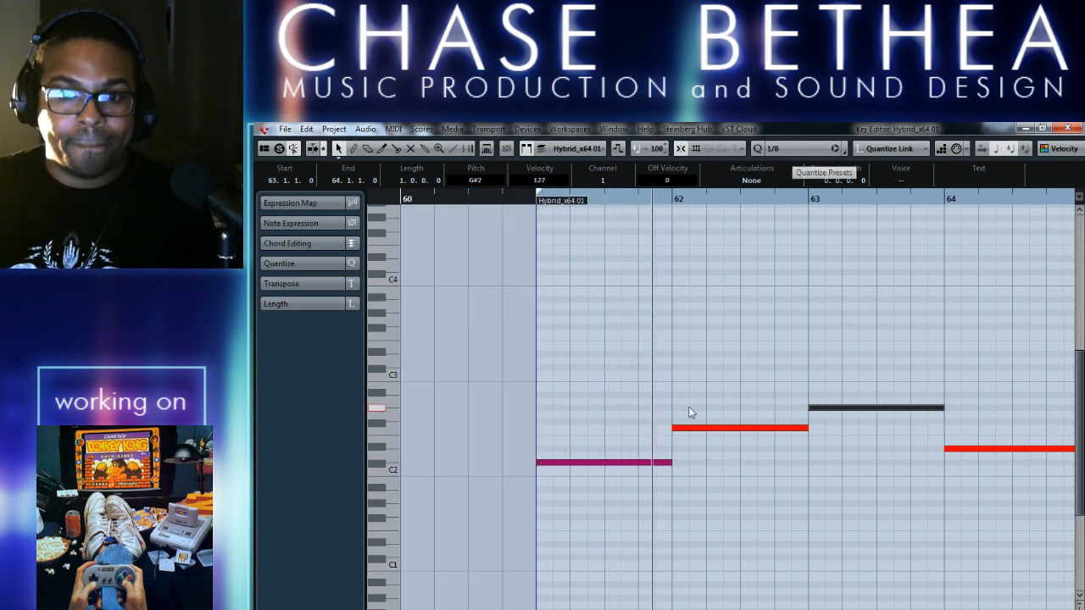
scroll(709, 476, right, 2)
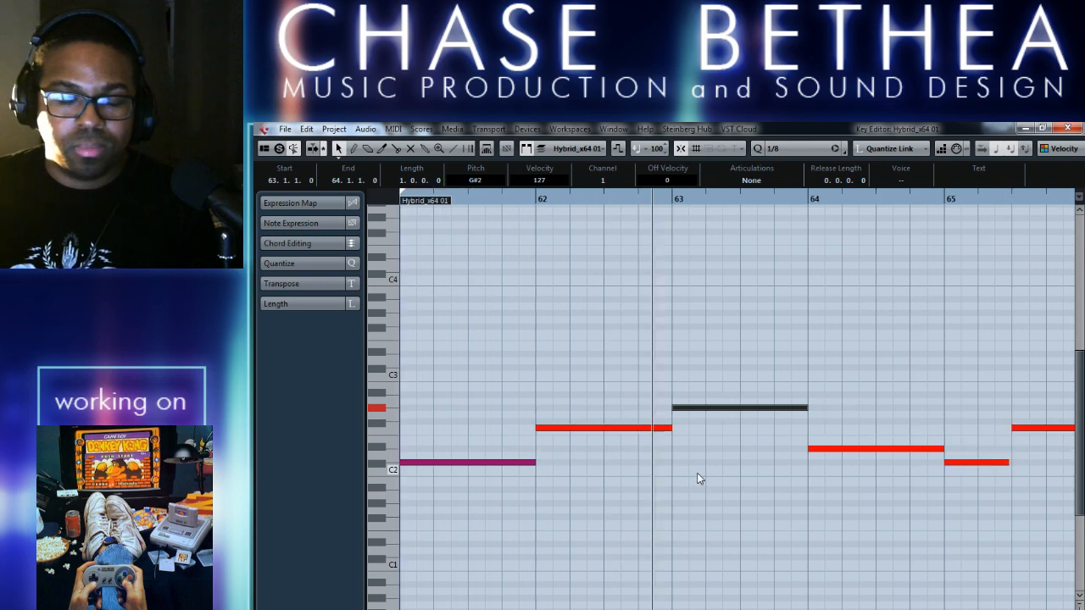
scroll(687, 474, right, 2)
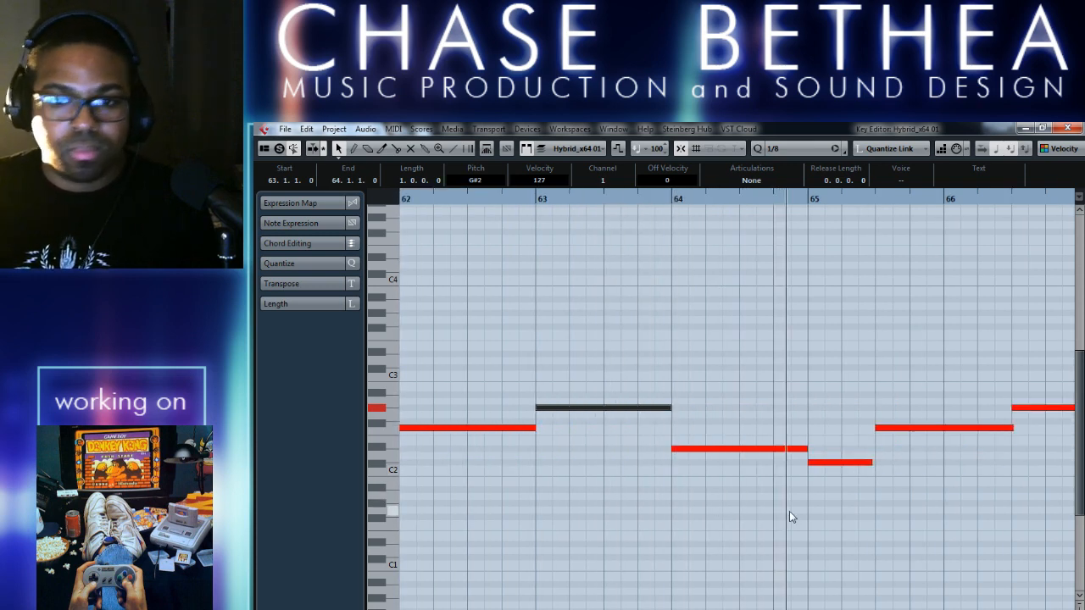
scroll(775, 510, right, 2)
click(757, 495)
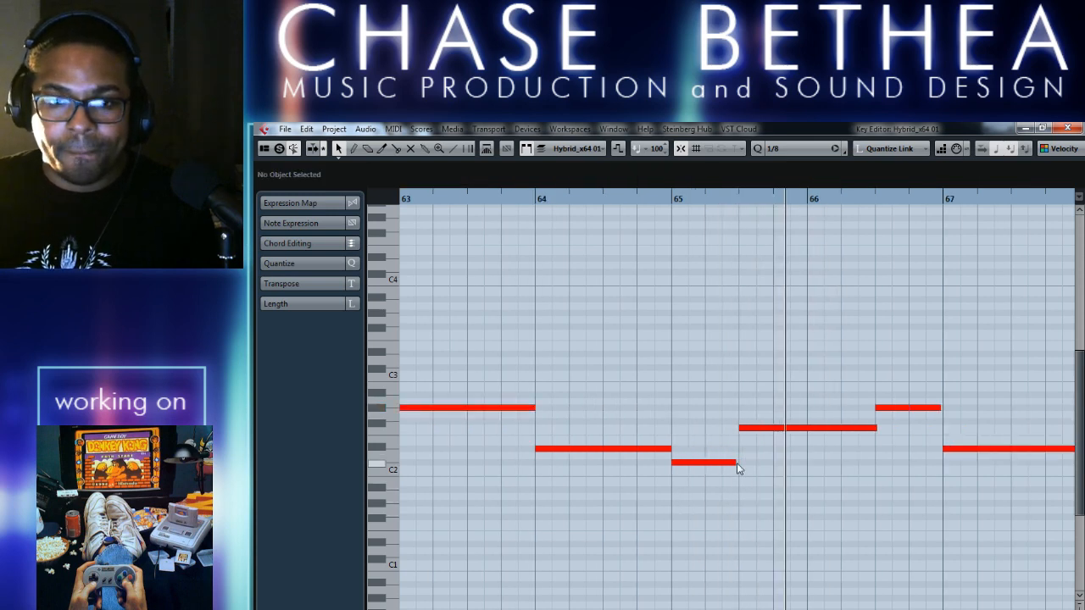
click(734, 463)
Extend the G#2 note in bar 66 to bar 67, trim the preceding F2 note to one bar, and close the Key Editor
scroll(790, 493, right, 2)
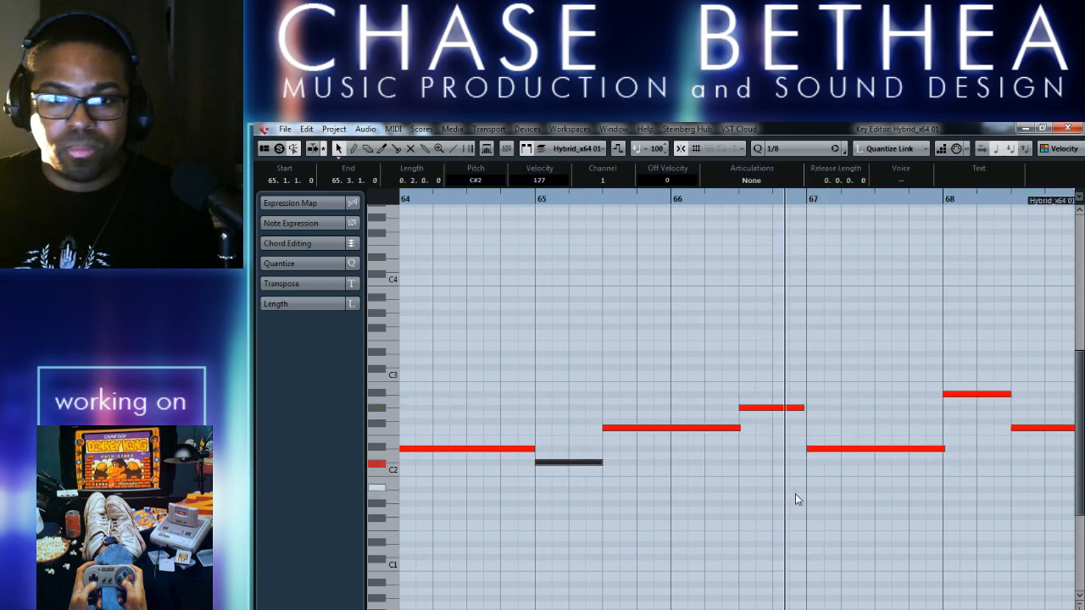
click(818, 414)
drag(803, 408, 810, 408)
click(829, 422)
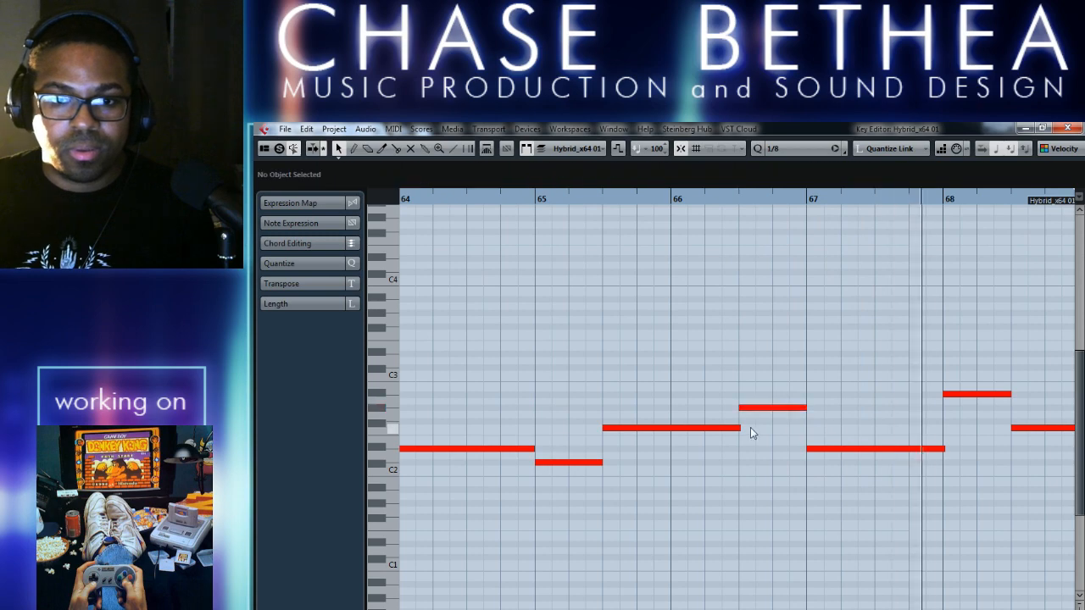
click(736, 428)
scroll(801, 470, right, 3)
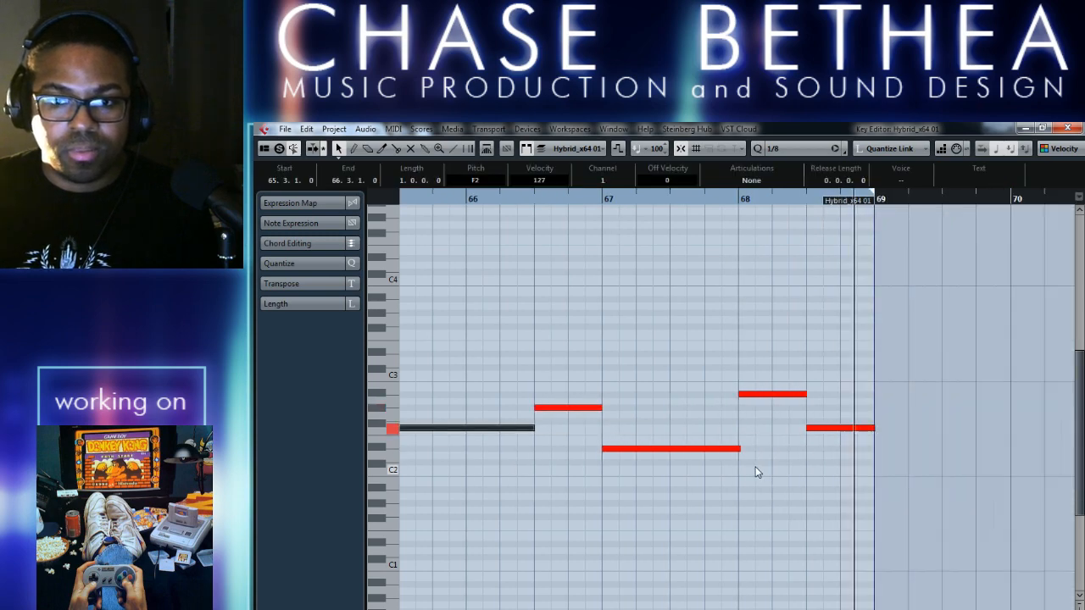
click(1062, 128)
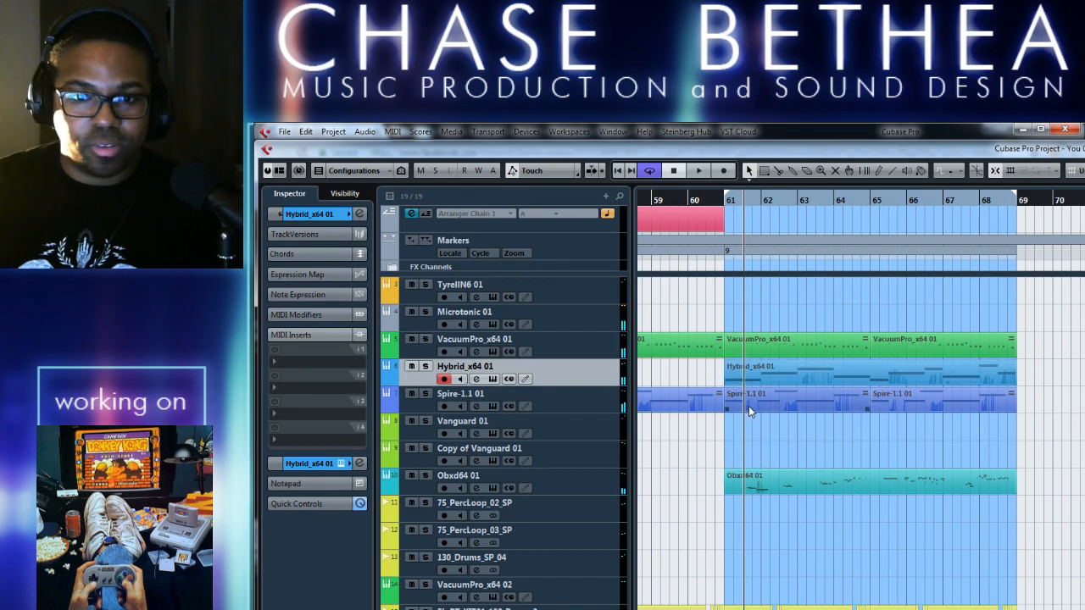
Solo the 75_PercLoop_03_SP track in section F and listen to it from bar 48
key(h)
key(h)
key(h)
key(h)
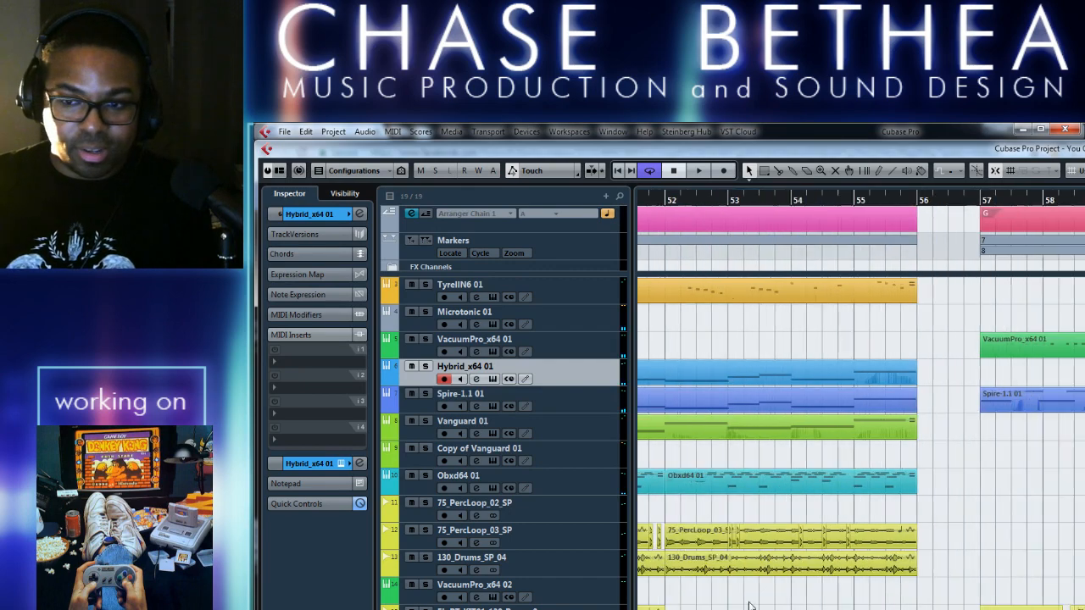
key(g)
key(g)
key(g)
key(g)
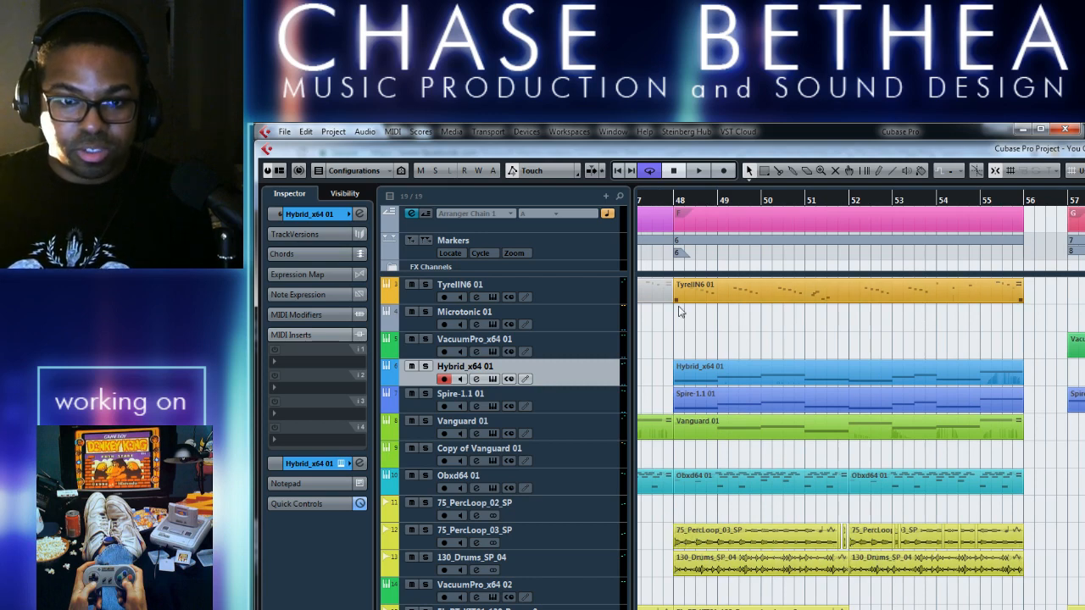
click(424, 529)
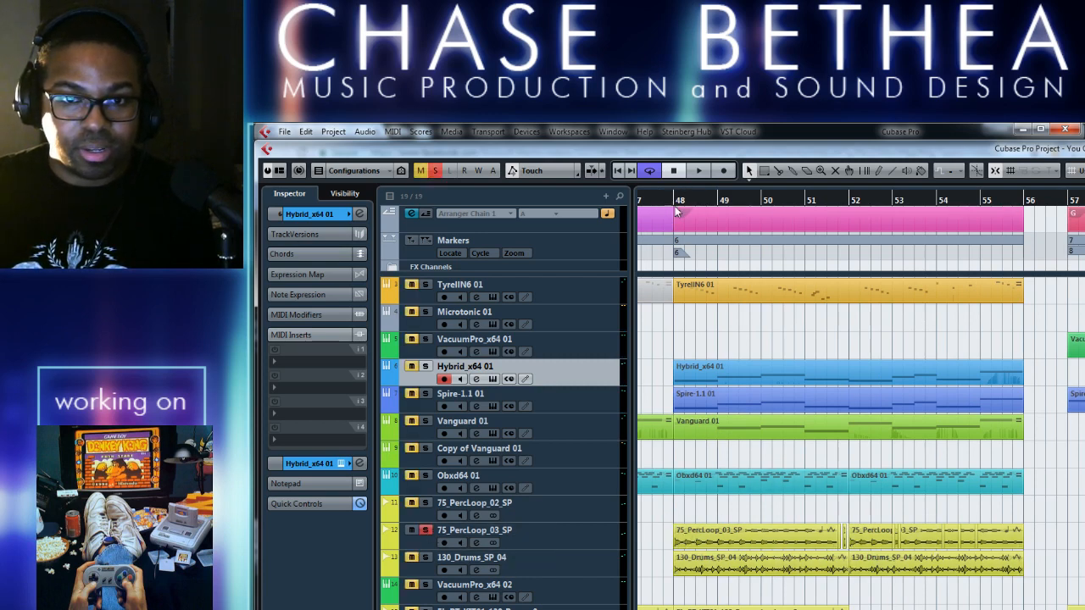
click(676, 212)
key(space)
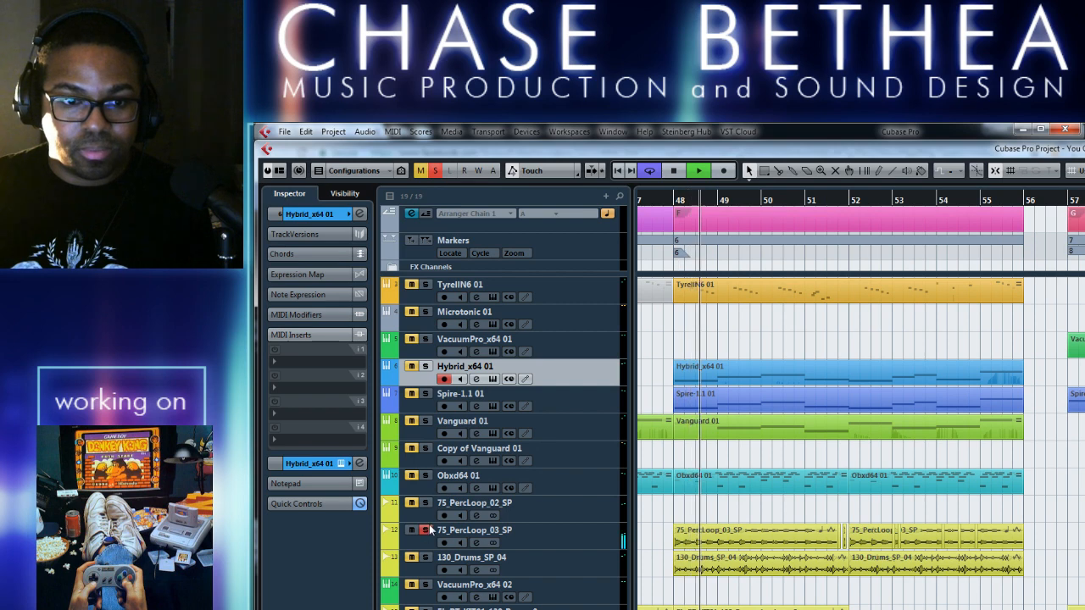
key(space)
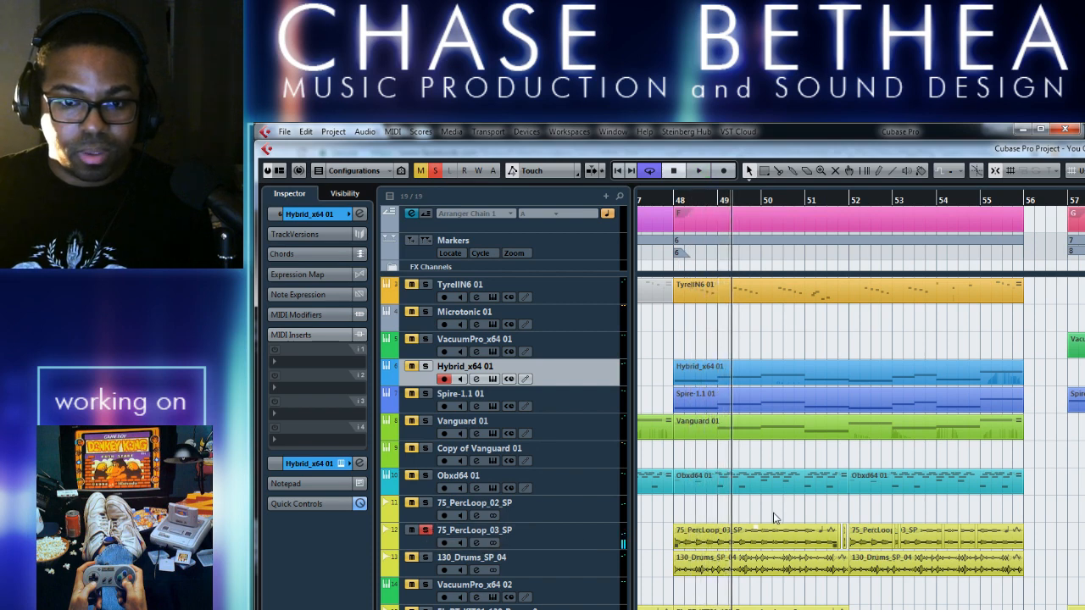
Select the 75_PercLoop_03_SP events of section F and duplicate them to bars 61 to 69 on the same track
drag(1037, 532, 722, 543)
click(648, 542)
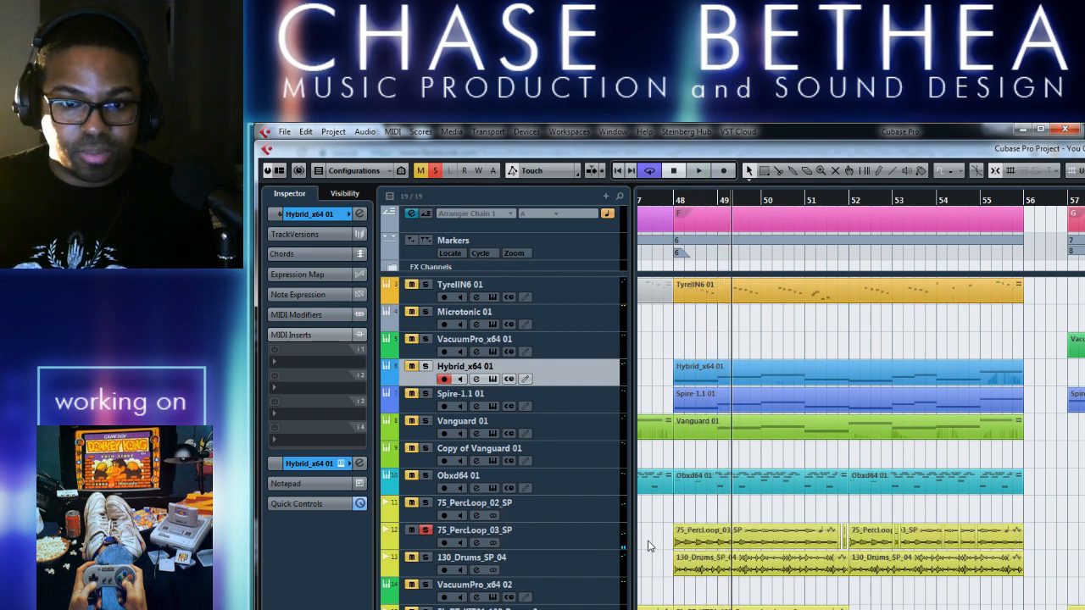
drag(977, 541, 1050, 541)
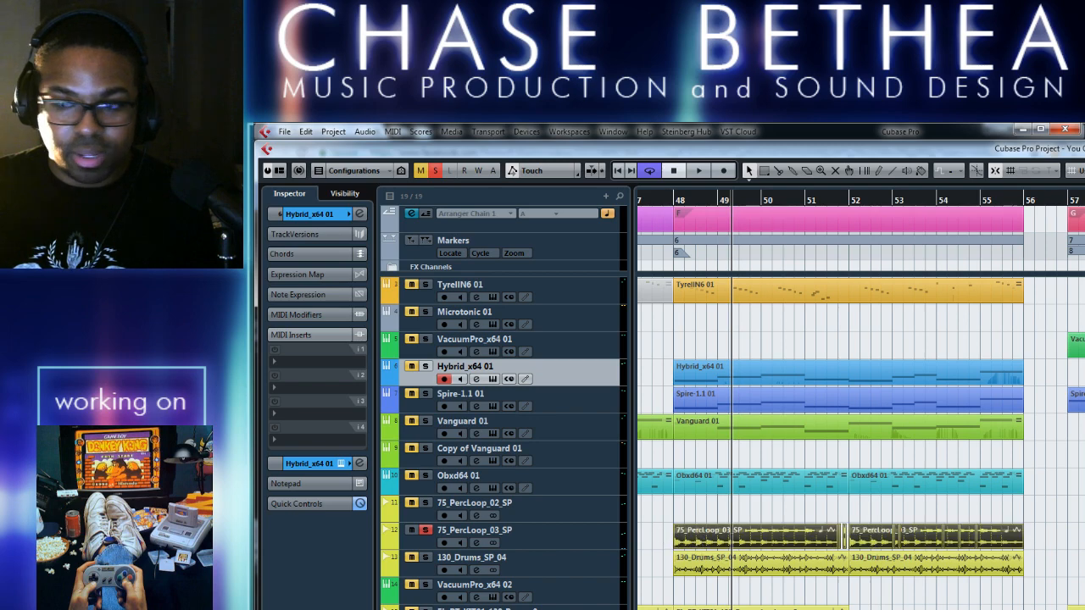
click(1027, 543)
scroll(1027, 542, right, 5)
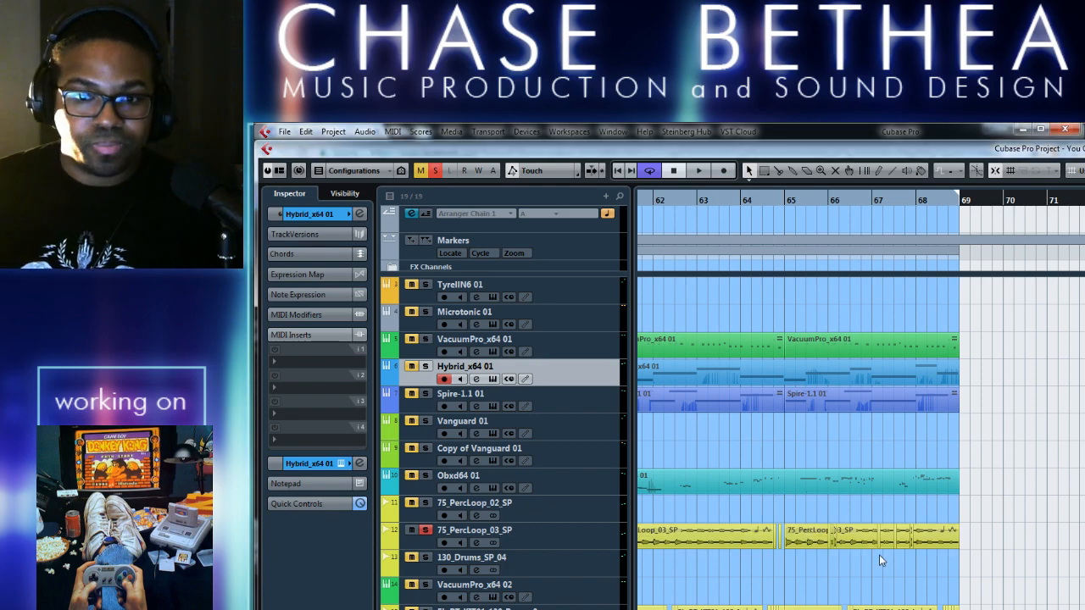
Examine how the duplicated percussion loop events line up with the other parts between bars 61 and 69
key(h)
key(h)
key(h)
key(h)
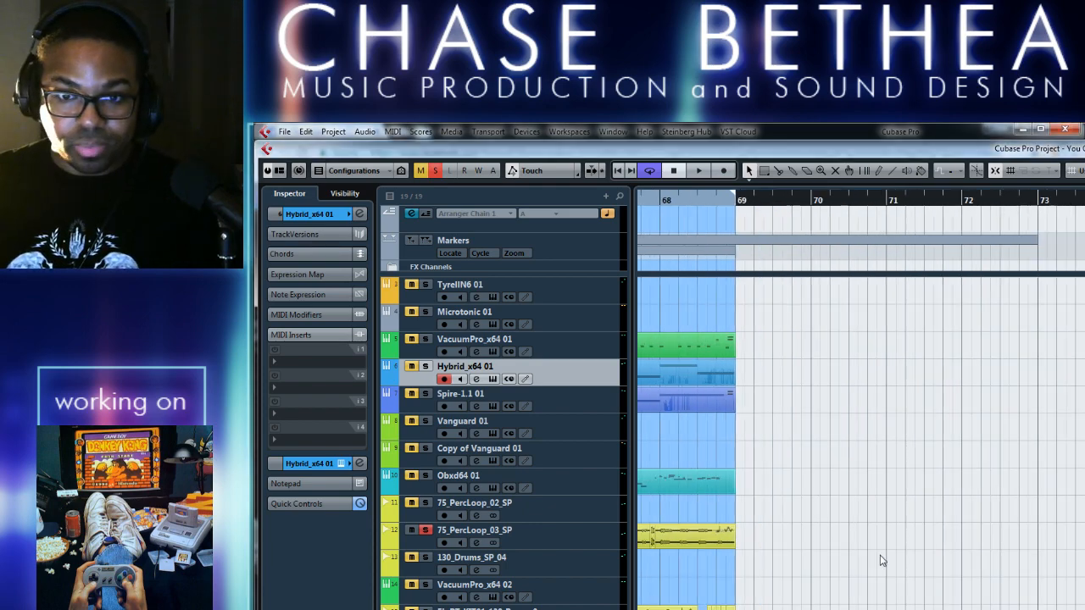
scroll(880, 561, left, 5)
key(h)
key(h)
key(h)
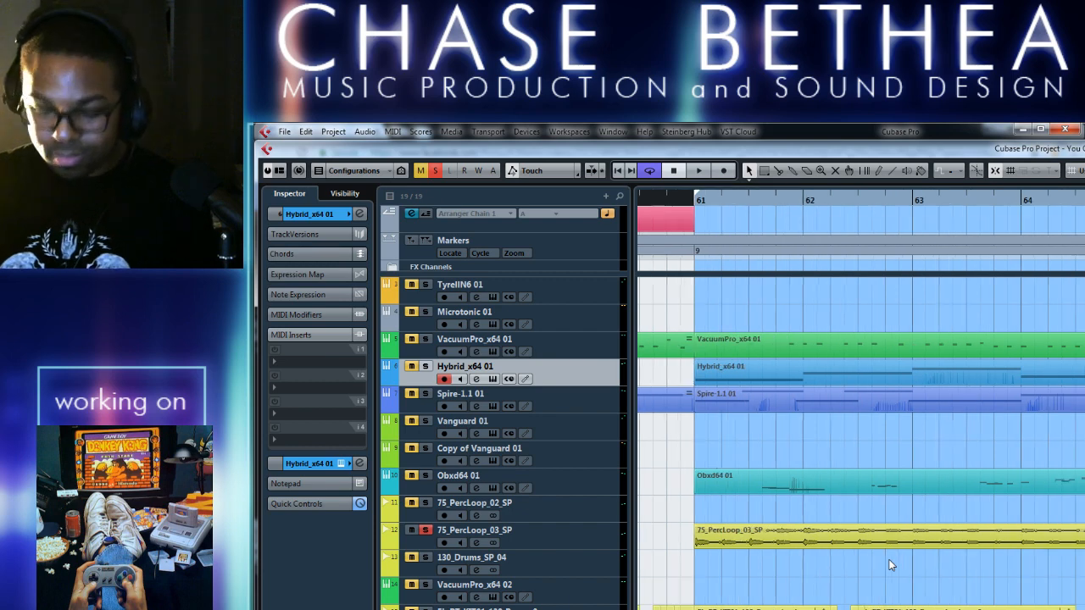
scroll(835, 564, right, 3)
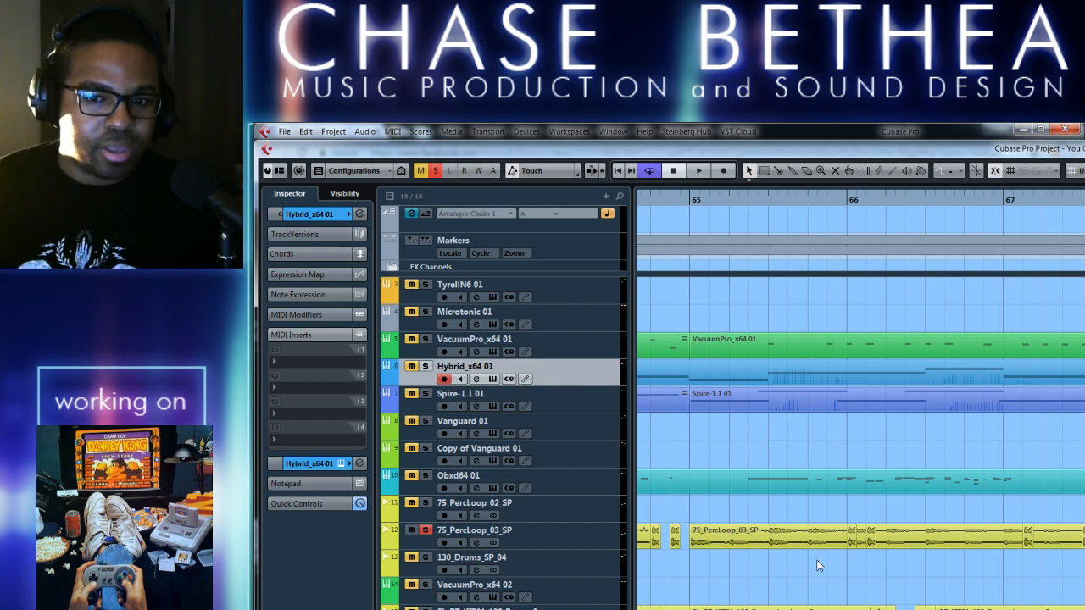
scroll(817, 560, left, 3)
key(g)
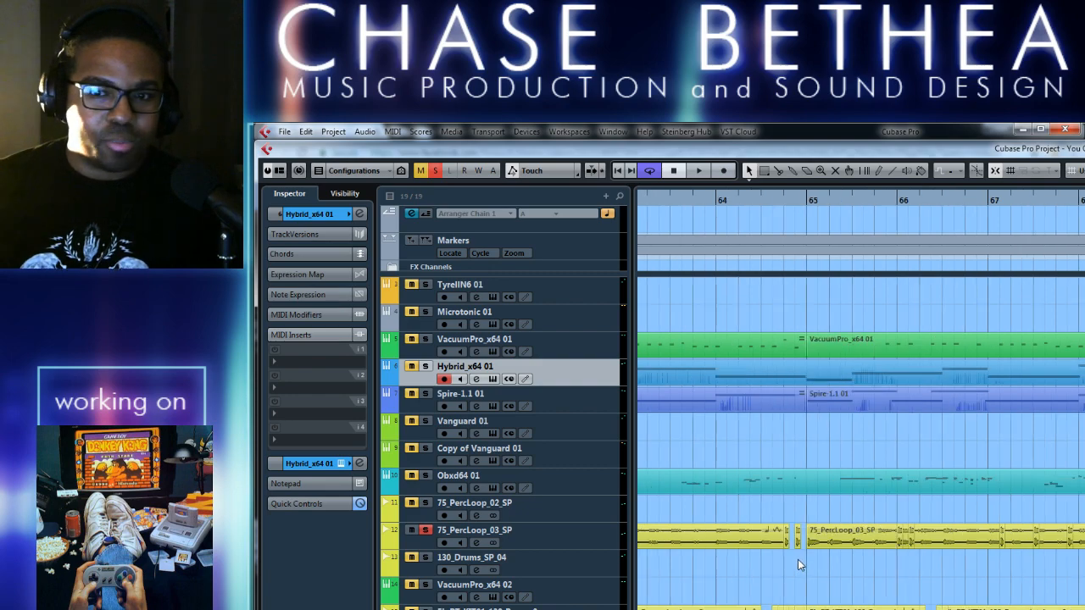
key(g)
key(g)
key(g)
scroll(781, 578, right, 1)
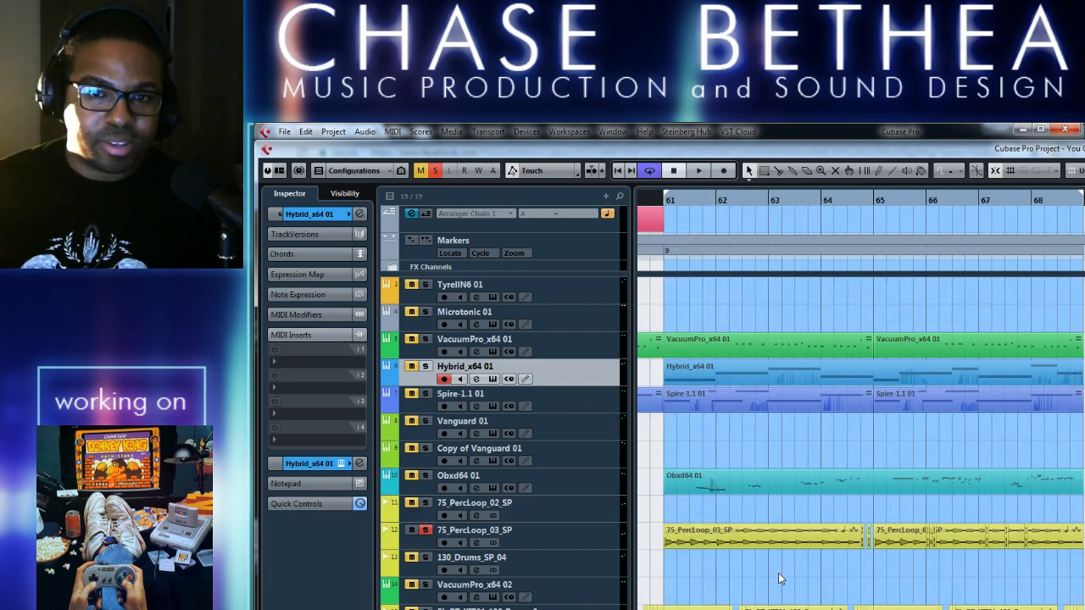
key(g)
key(g)
scroll(747, 580, right, 3)
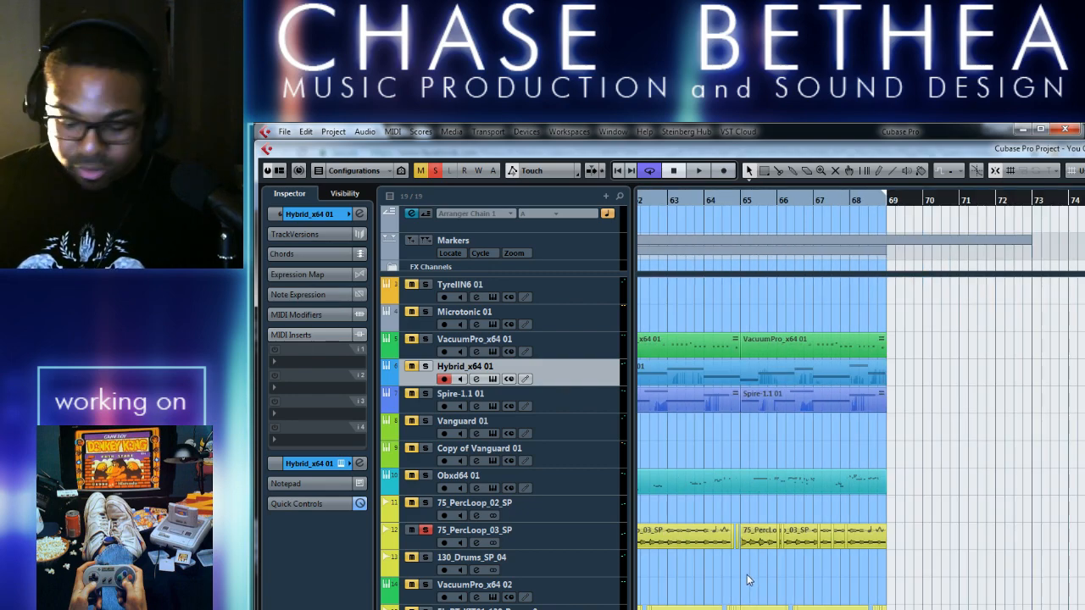
scroll(747, 580, left, 5)
key(h)
key(h)
key(h)
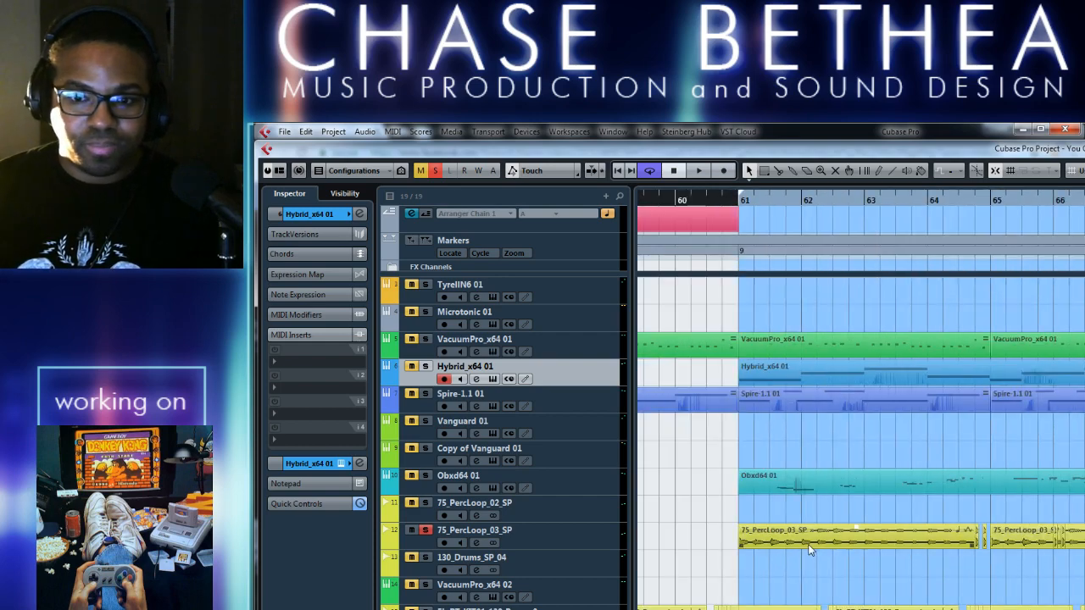
scroll(809, 549, right, 6)
scroll(787, 515, left, 6)
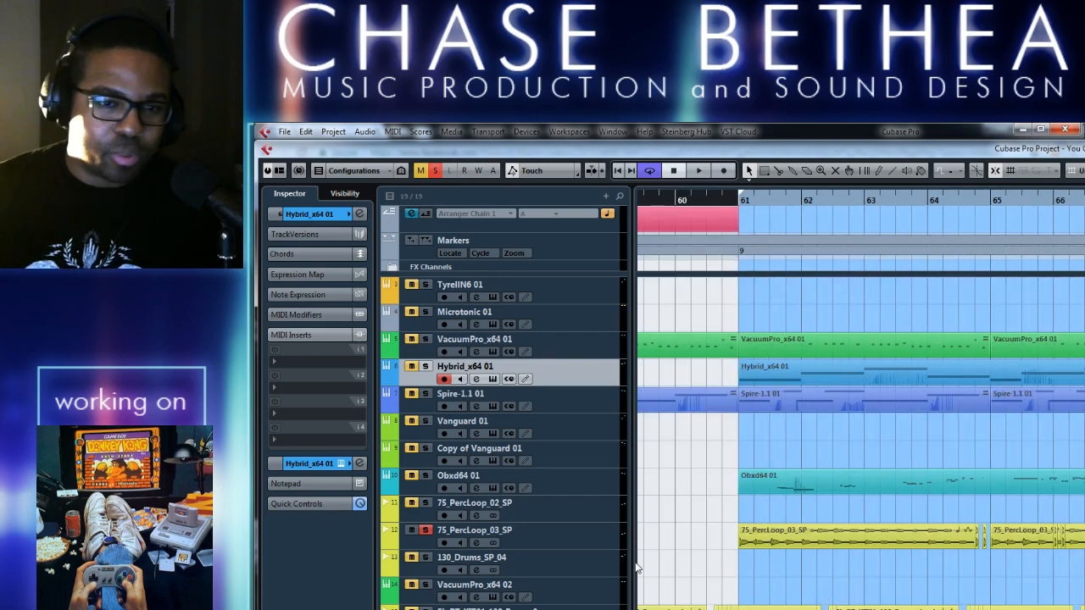
scroll(751, 590, right, 1)
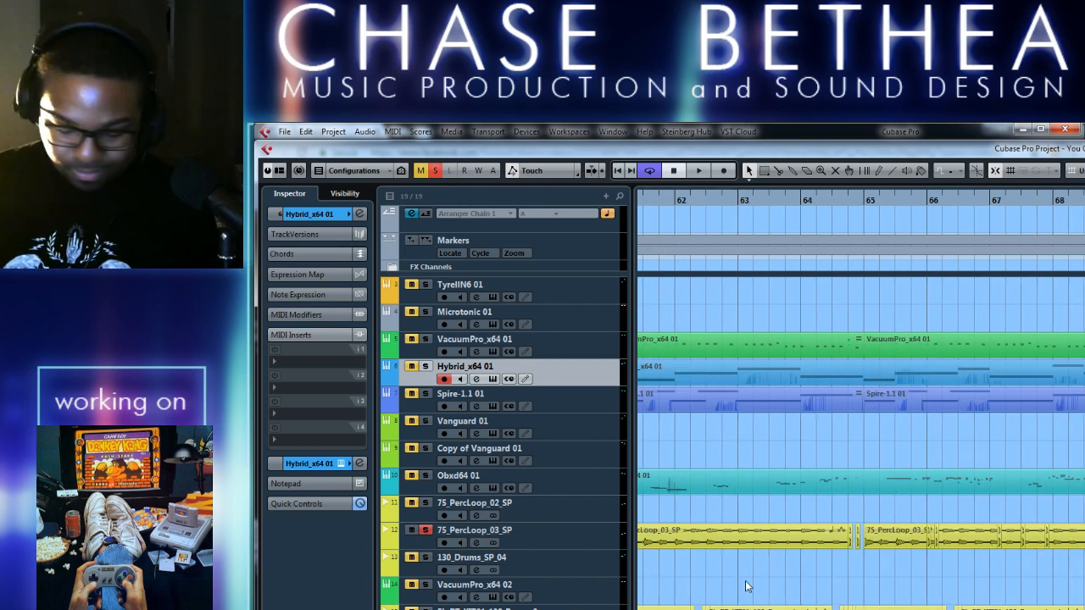
scroll(746, 587, right, 3)
key(h)
key(h)
key(h)
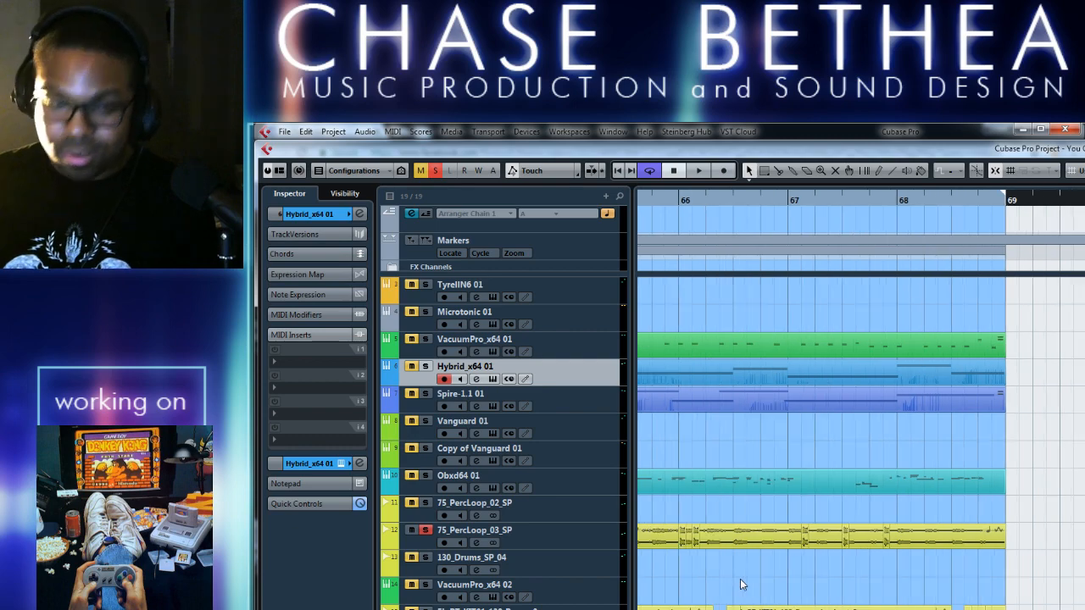
key(h)
key(h)
key(h)
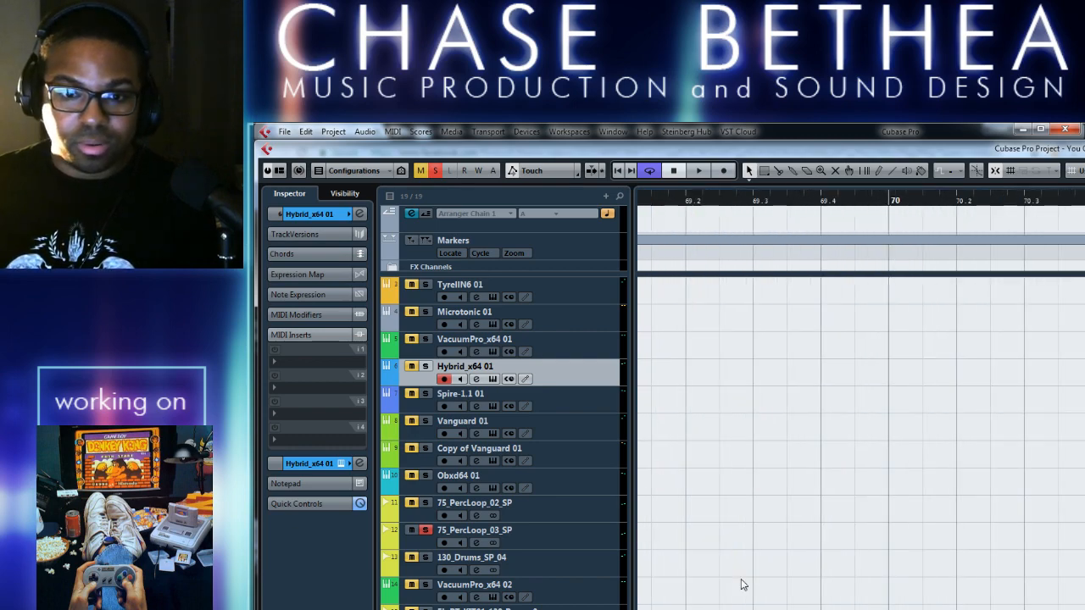
key(g)
key(g)
key(g)
key(g)
key(g)
key(g)
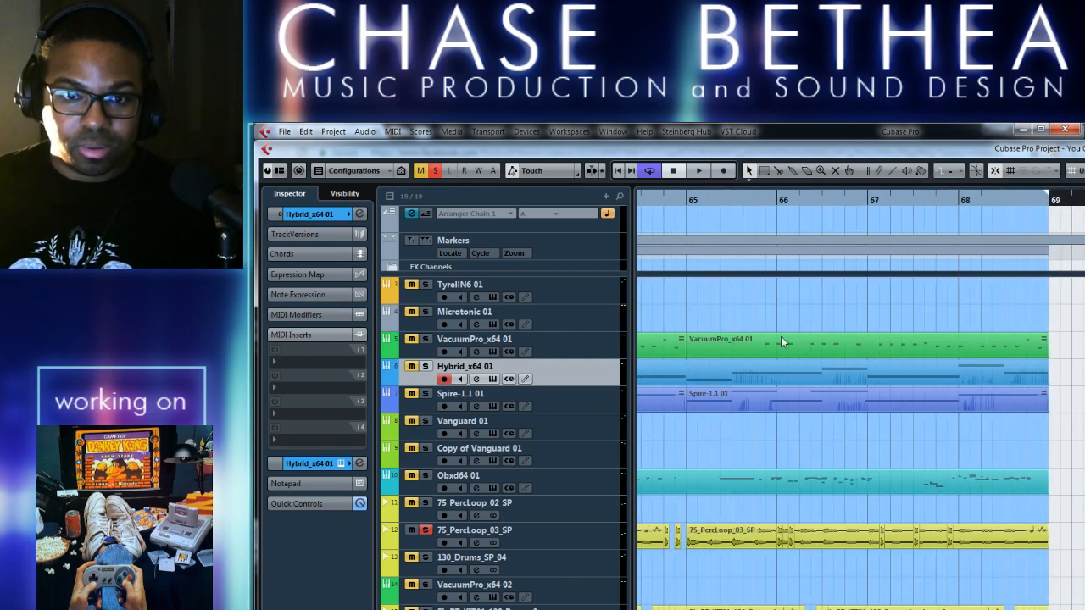
scroll(781, 341, left, 3)
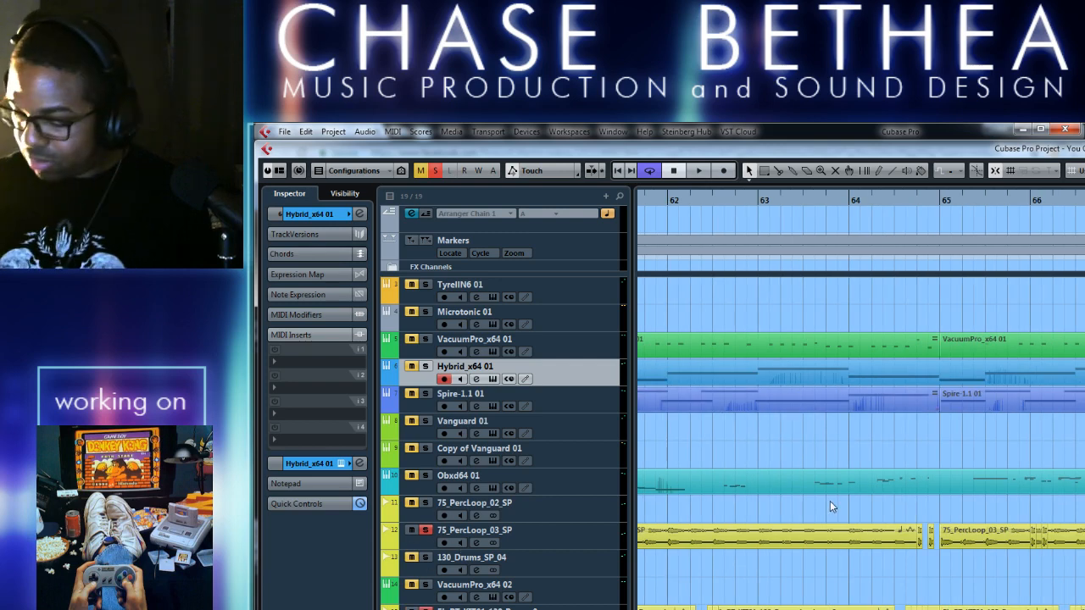
Play the soloed percussion loop and follow its events across bars 61 to 69
key(space)
key(h)
key(h)
key(h)
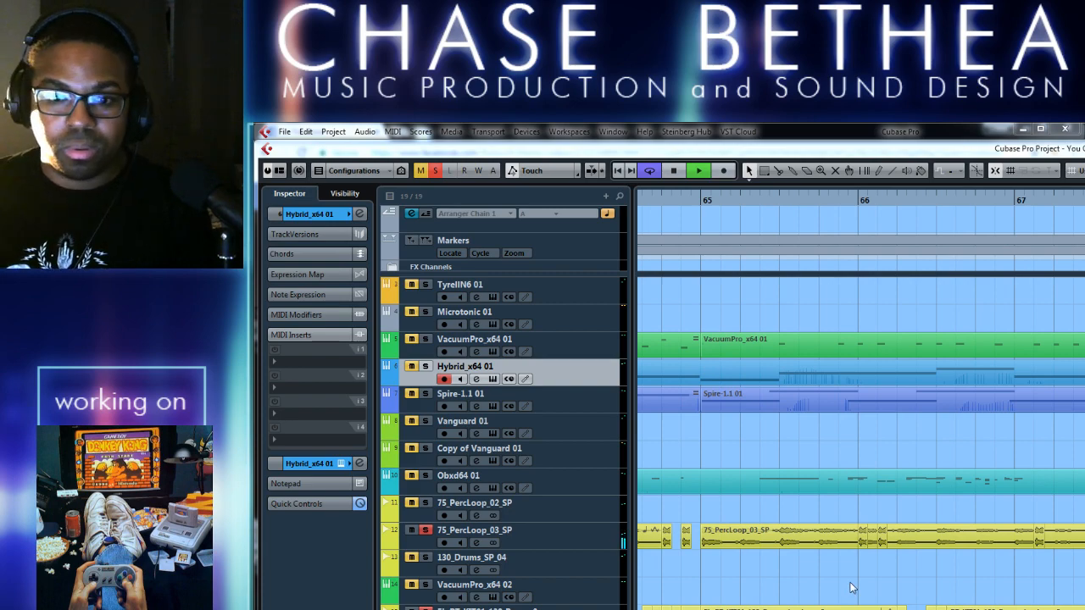
scroll(988, 584, left, 3)
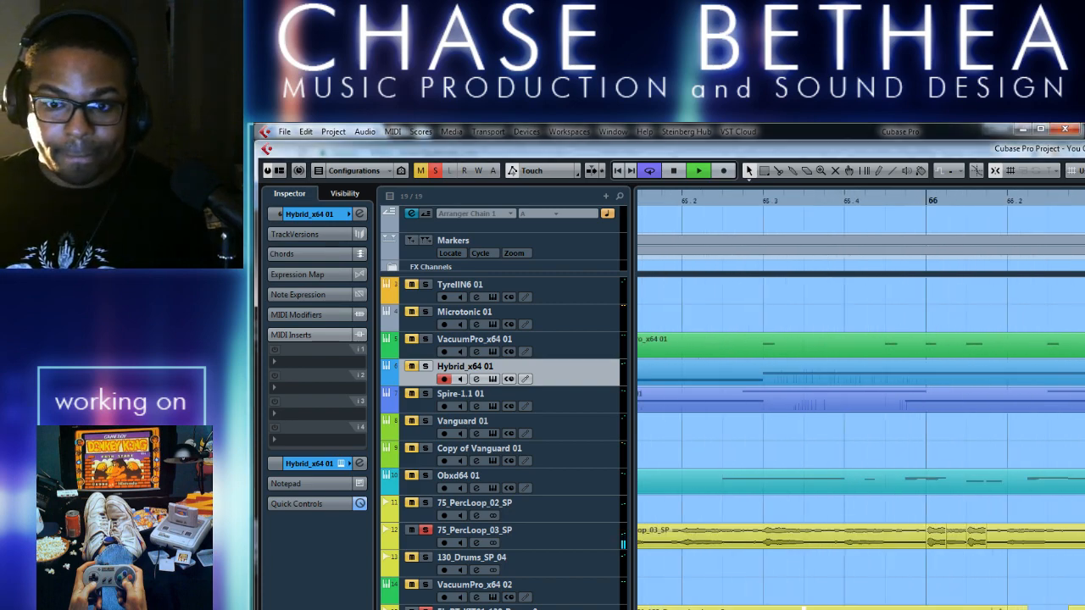
key(h)
key(h)
scroll(873, 606, left, 4)
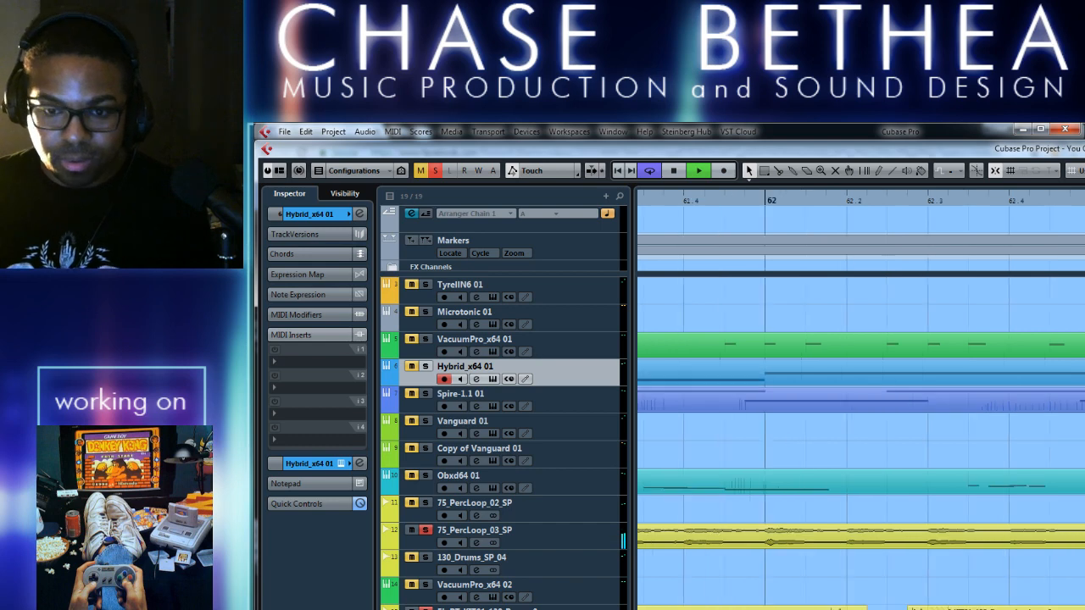
scroll(873, 606, right, 1)
scroll(861, 407, right, 8)
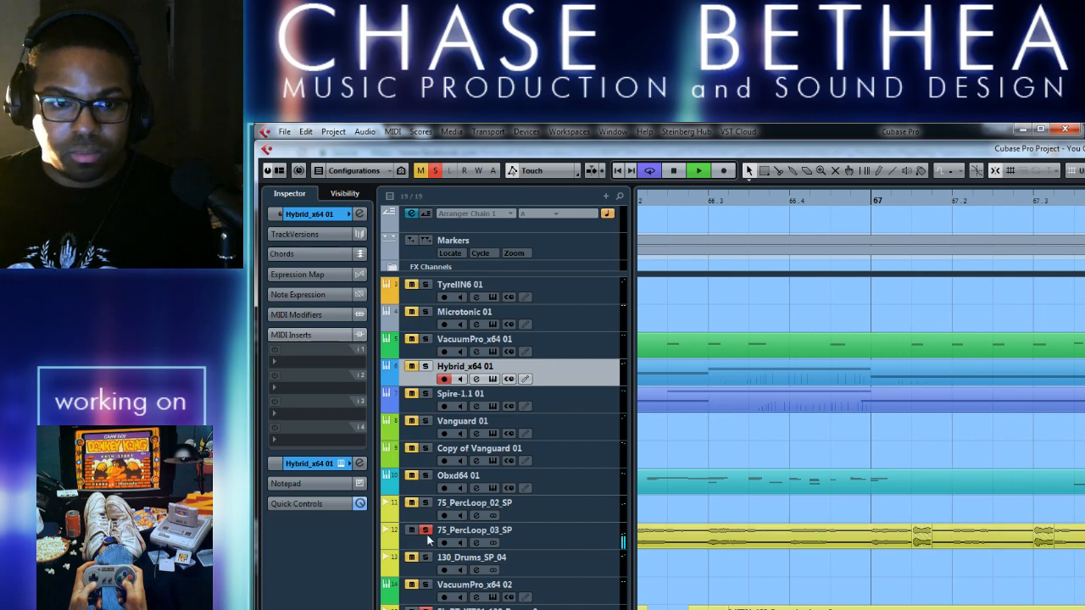
Turn off the track solos and listen to the full mix with the percussion loop from bar 61, stopping in bar 65
click(425, 609)
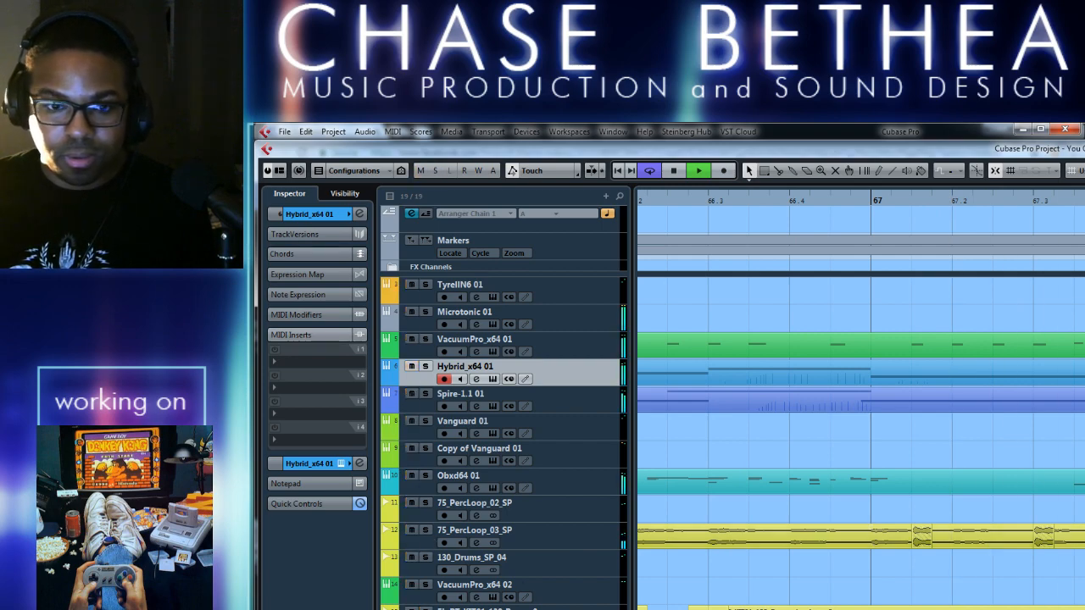
key(g)
key(g)
key(g)
key(g)
key(g)
key(g)
key(g)
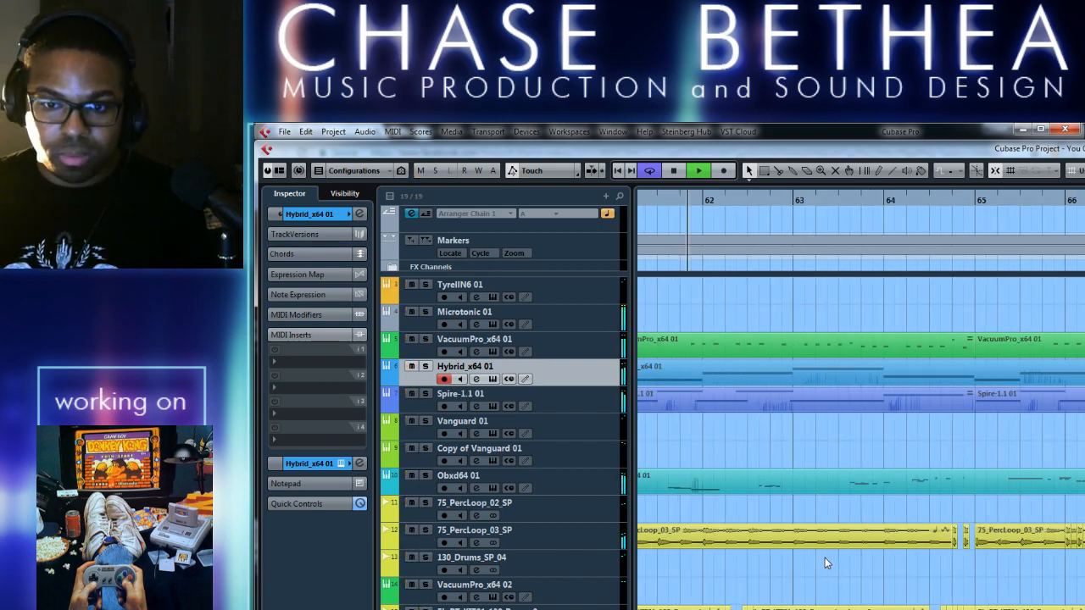
scroll(743, 591, right, 4)
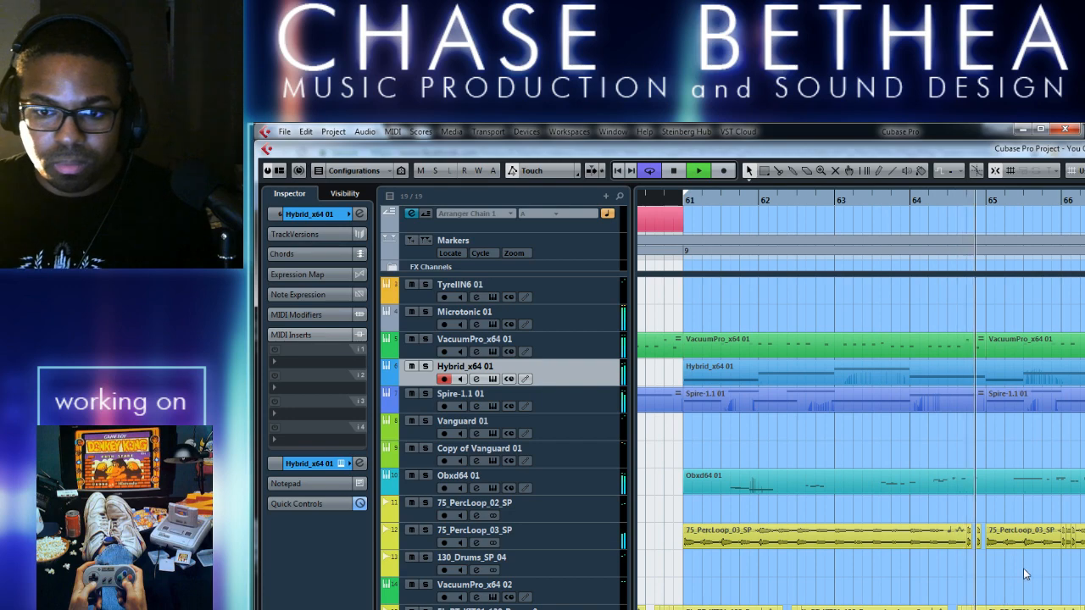
key(space)
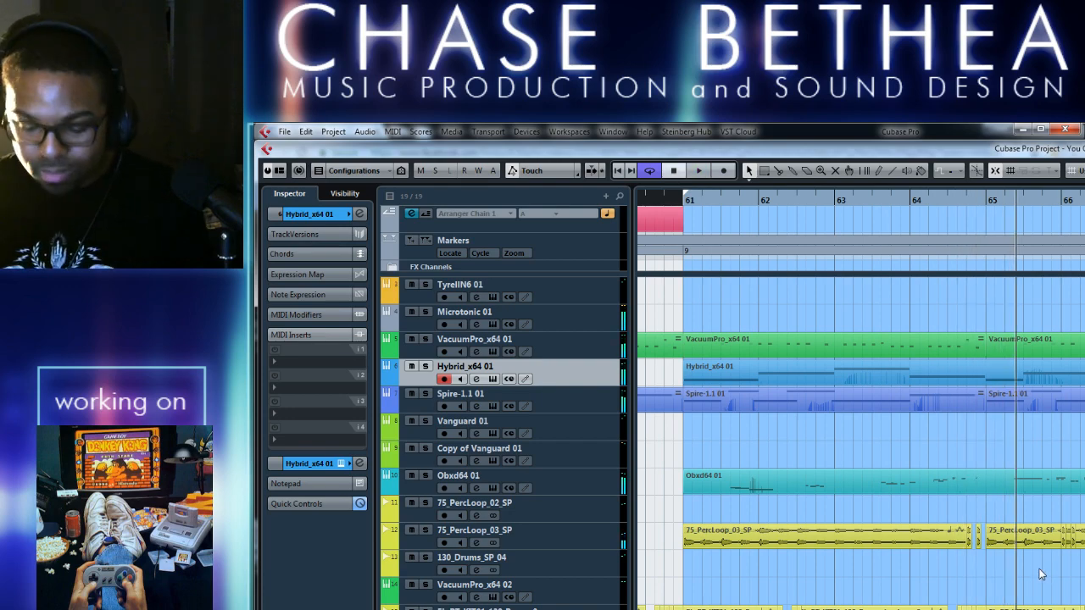
Split the drum loop event below VacuumPro_x64 02 at 65.2 and 65.4 and mute the piece between the cuts
scroll(903, 597, up, 5)
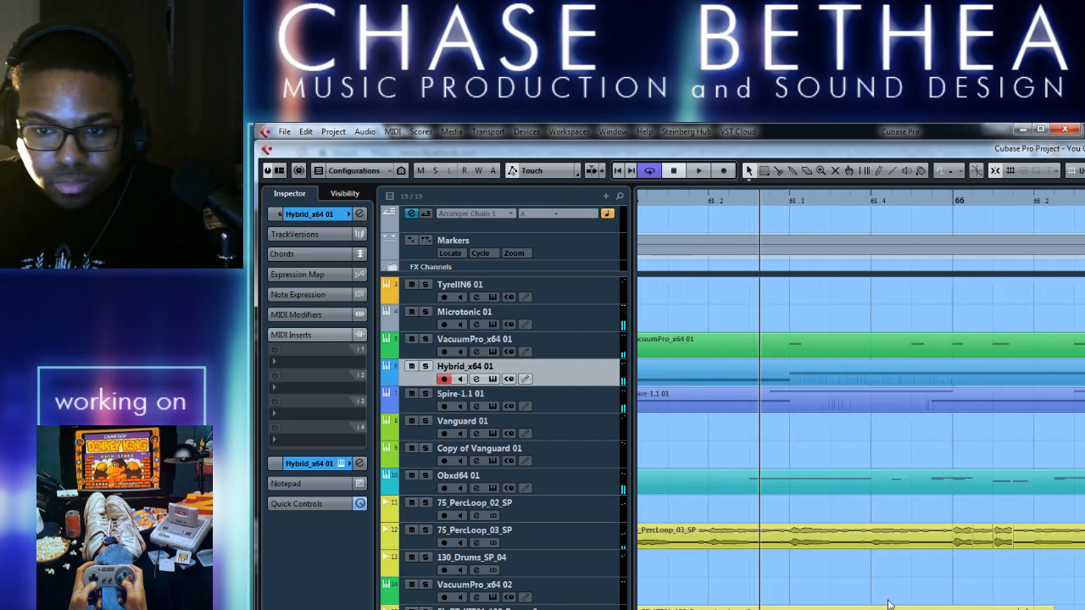
right_click(903, 598)
click(914, 589)
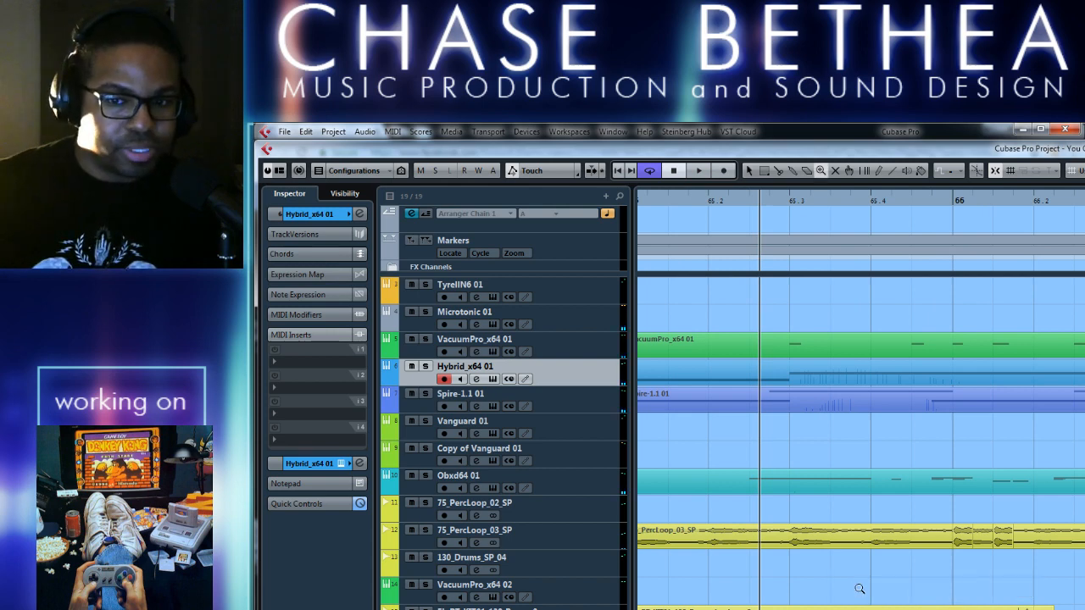
right_click(860, 587)
click(868, 589)
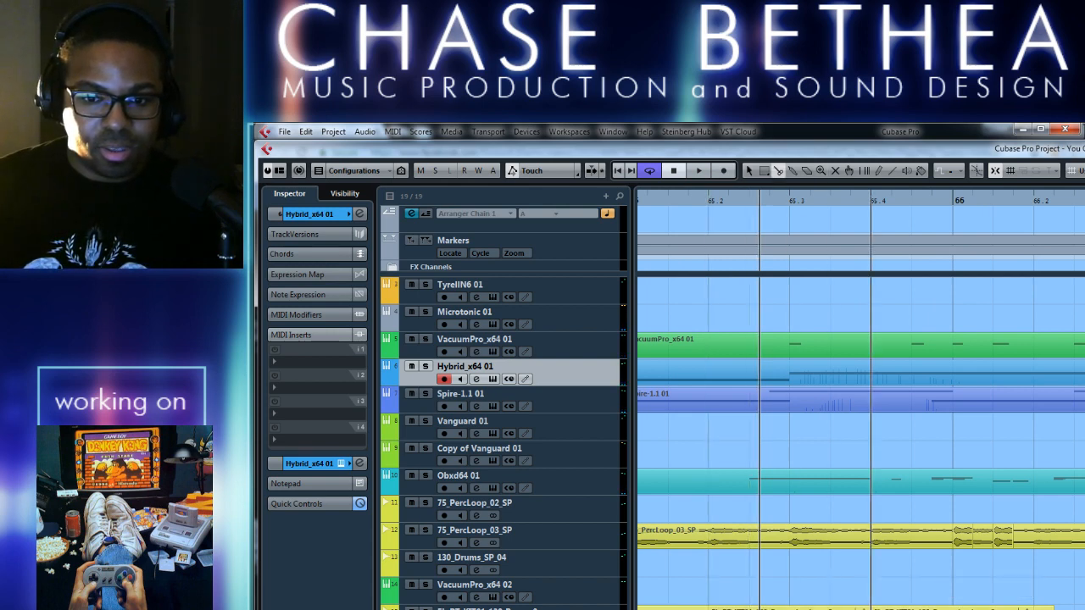
right_click(856, 590)
click(815, 589)
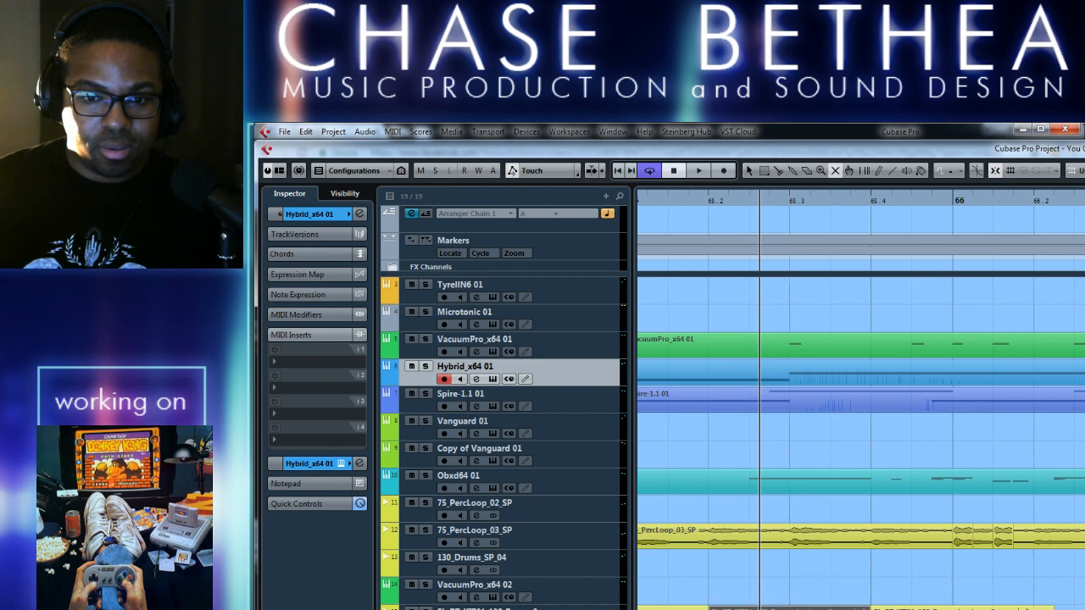
Split the duplicated 75_PercLoop_03_SP event at 65.2 and at bar 66, and return to the selection tool
right_click(793, 579)
click(827, 576)
click(709, 535)
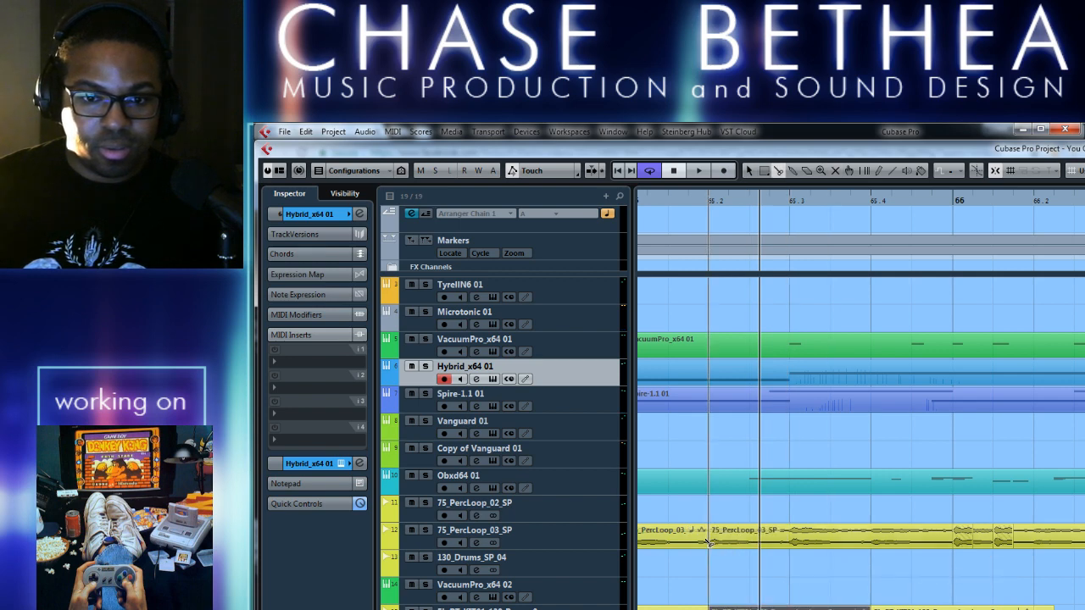
click(953, 538)
right_click(913, 567)
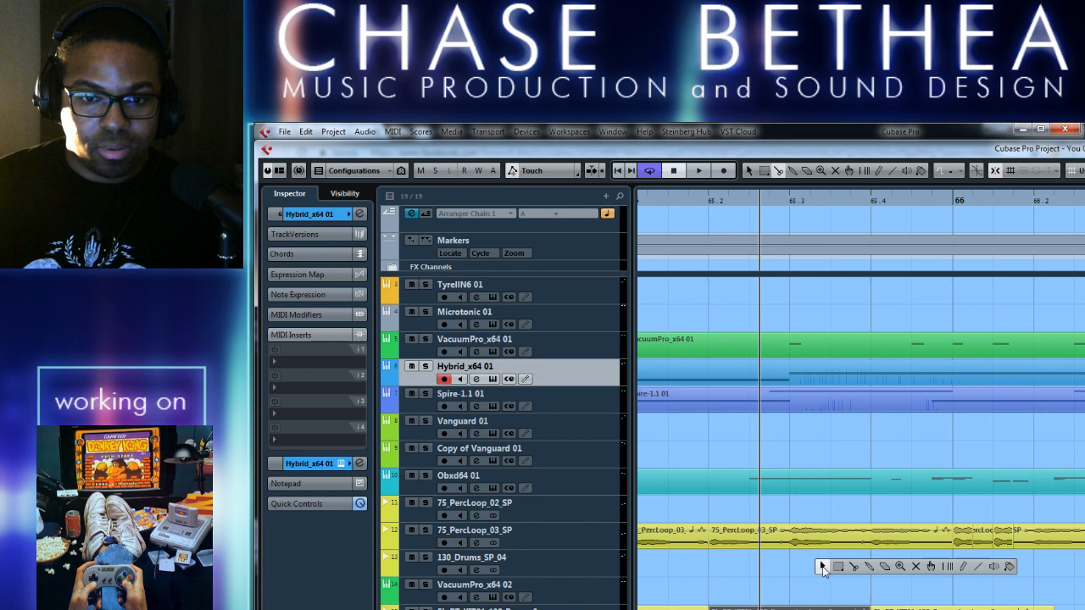
click(916, 566)
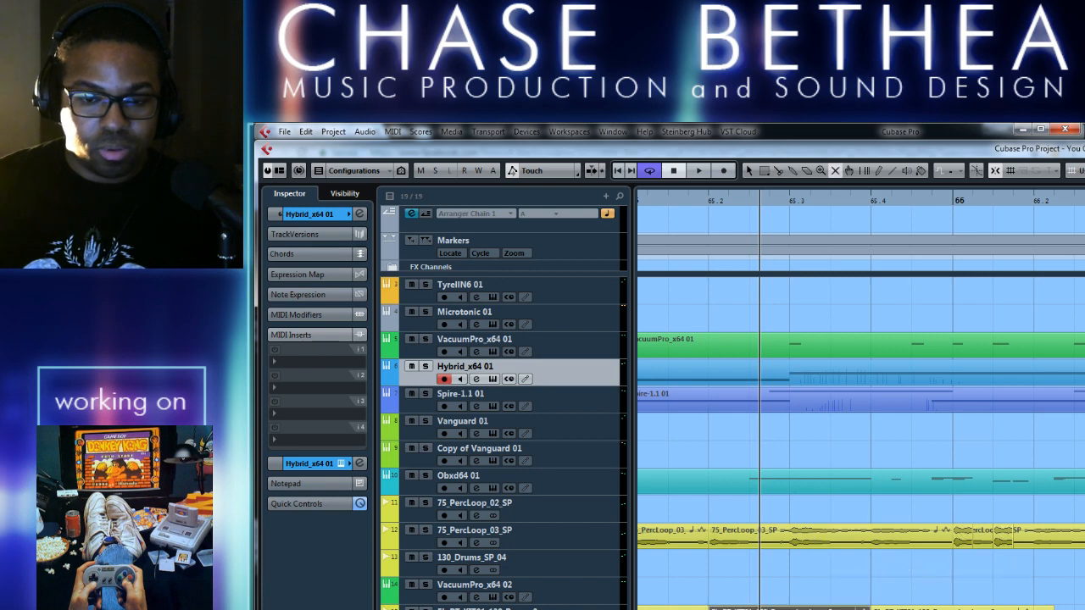
key(1)
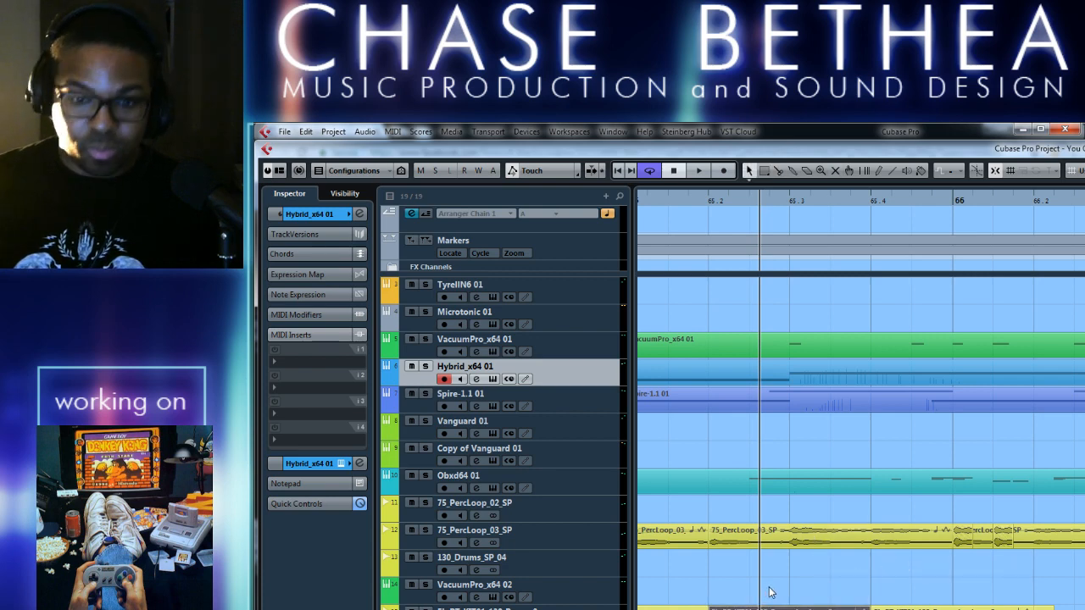
Undo the last splits of the 75_PercLoop_03_SP event and redo them
key(ctrl+z)
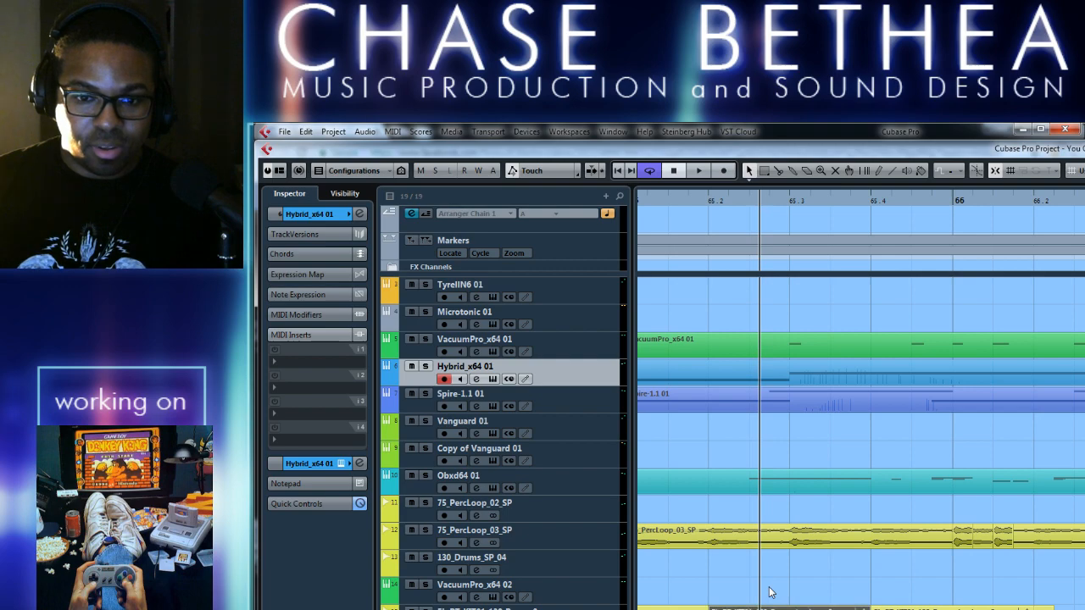
click(771, 592)
right_click(772, 592)
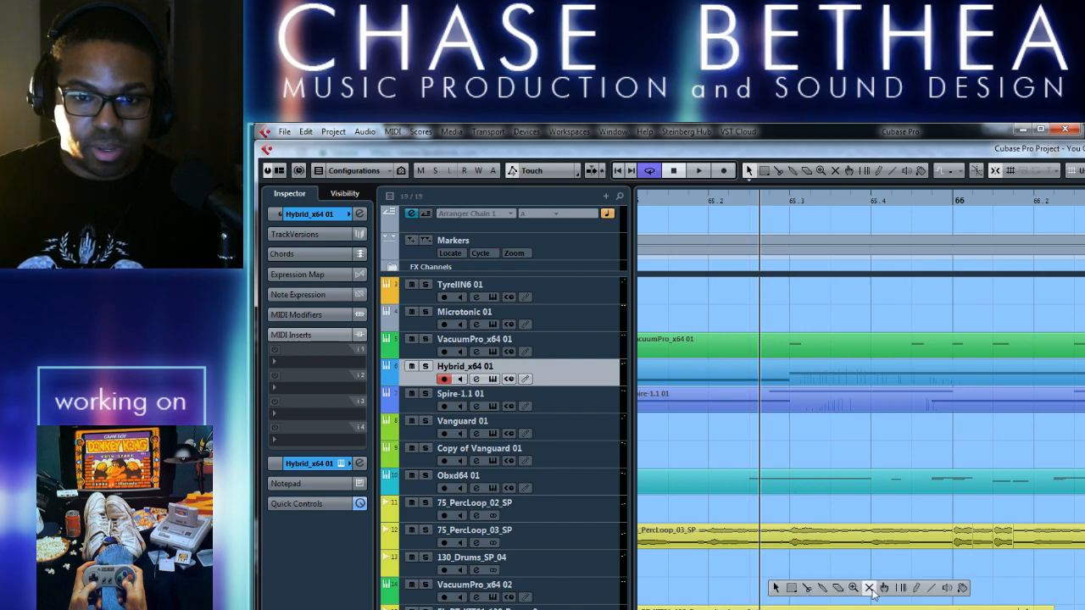
click(309, 132)
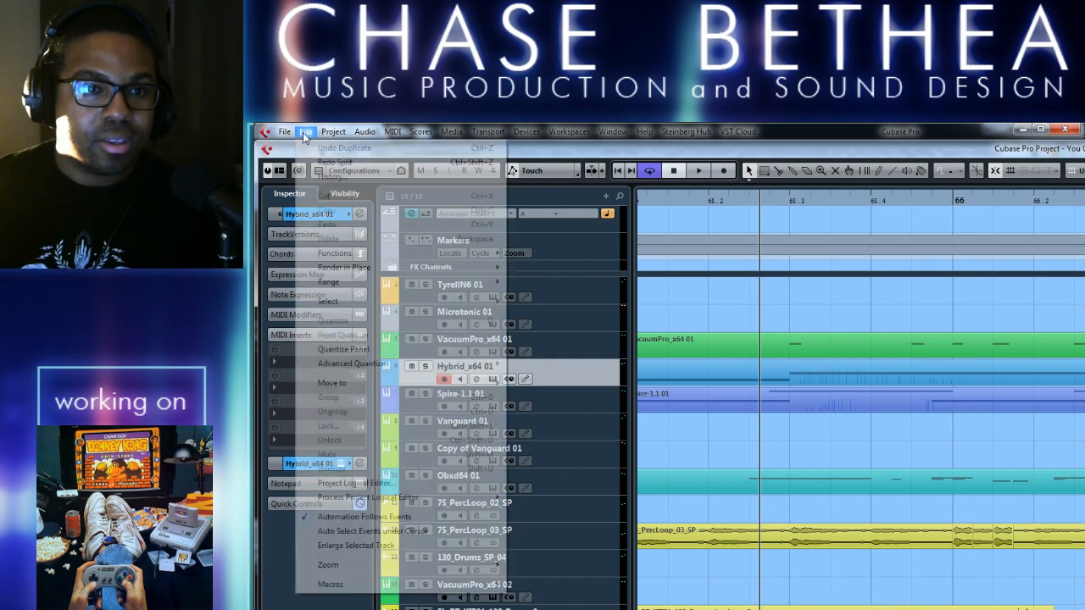
click(349, 162)
click(306, 132)
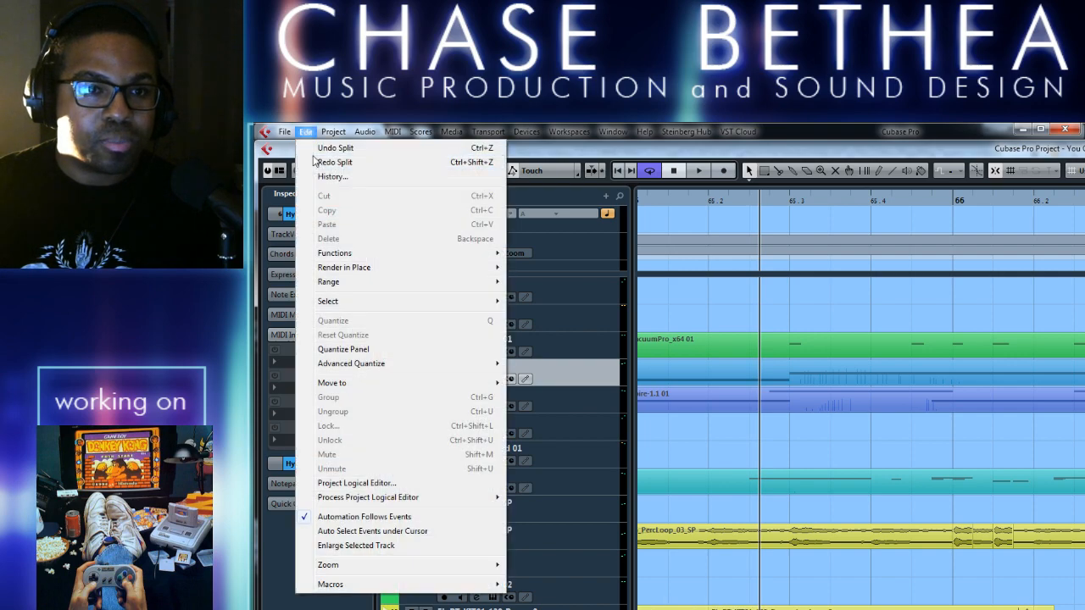
click(339, 162)
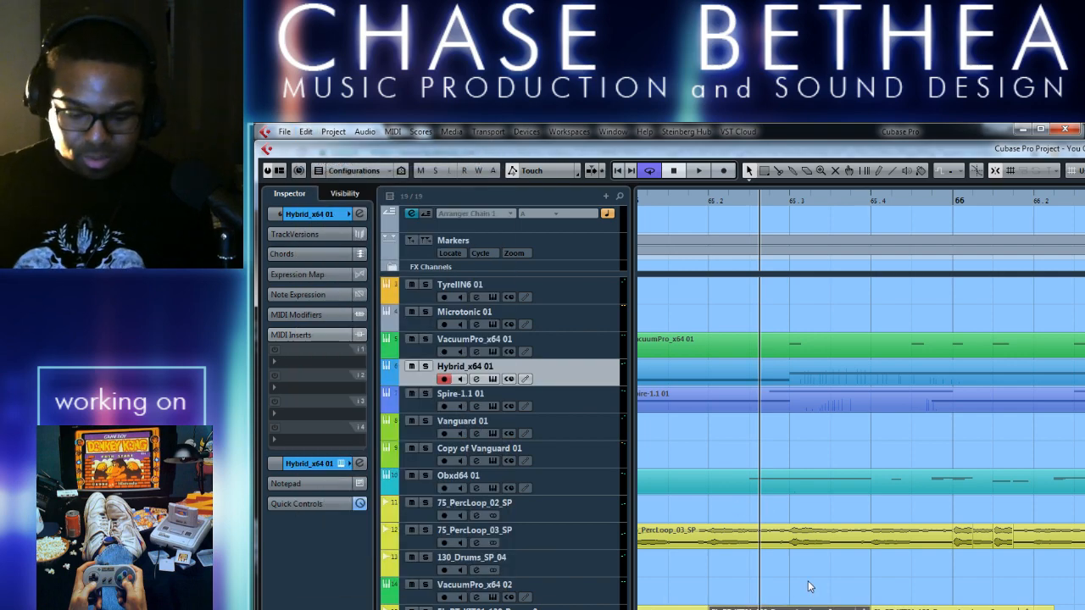
key(ctrl+shift+z)
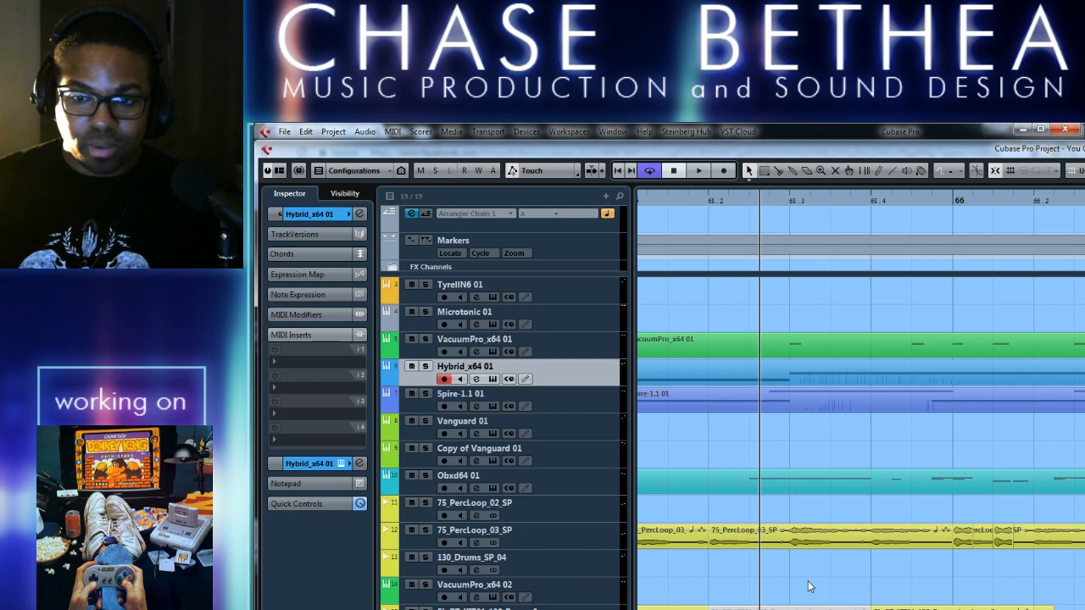
Try muting the 75_PercLoop_03_SP piece between 65.2 and bar 66, unmute it again, and return to the selection tool
right_click(809, 587)
click(904, 580)
click(775, 529)
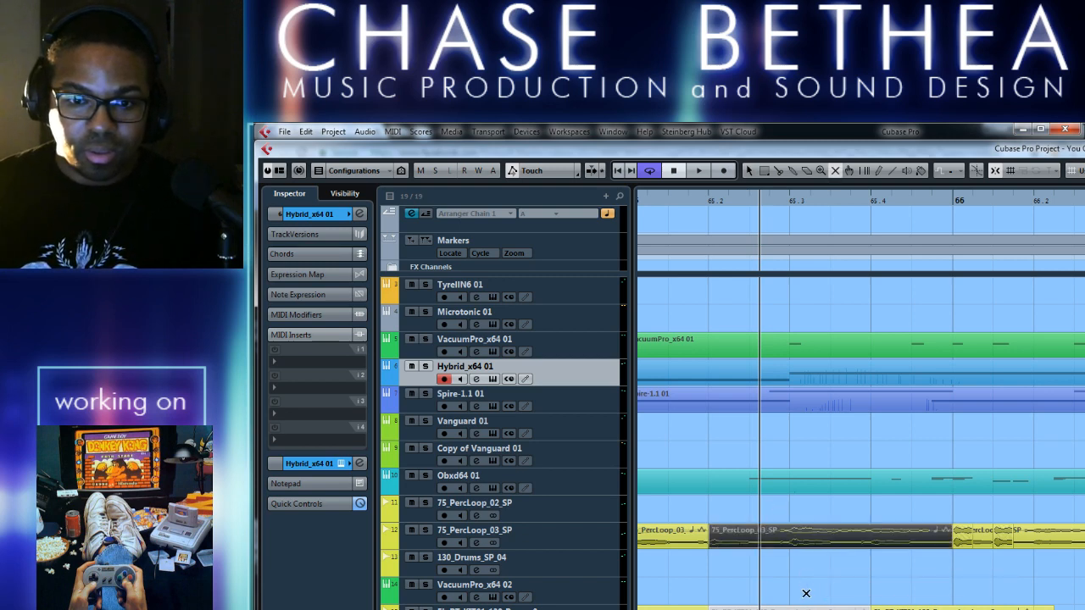
click(837, 537)
key(1)
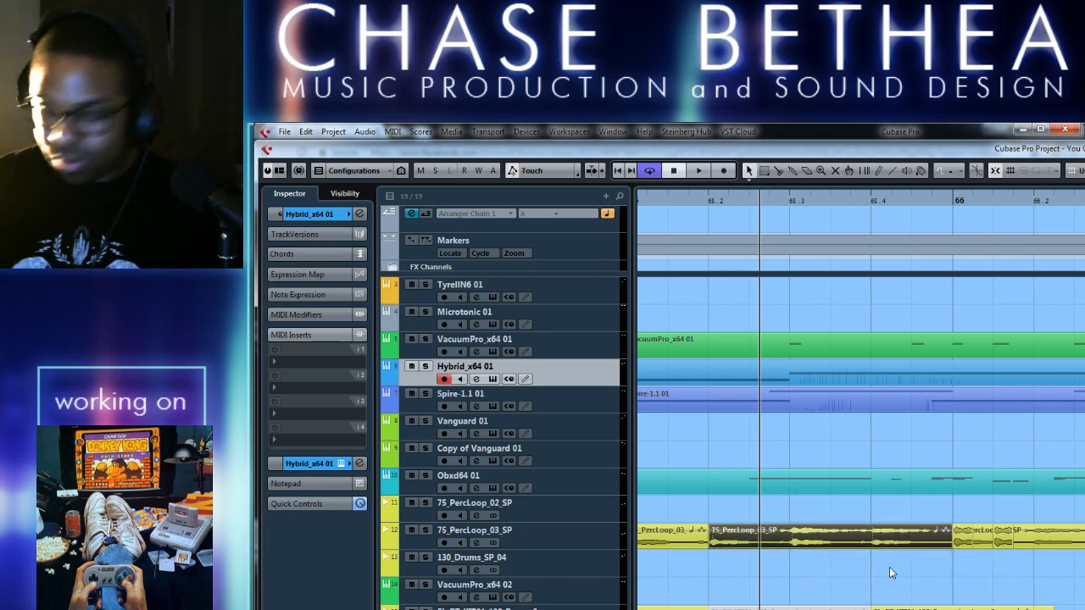
Play the full mix and replay it from 65.2 to check the transition into bar 66
key(space)
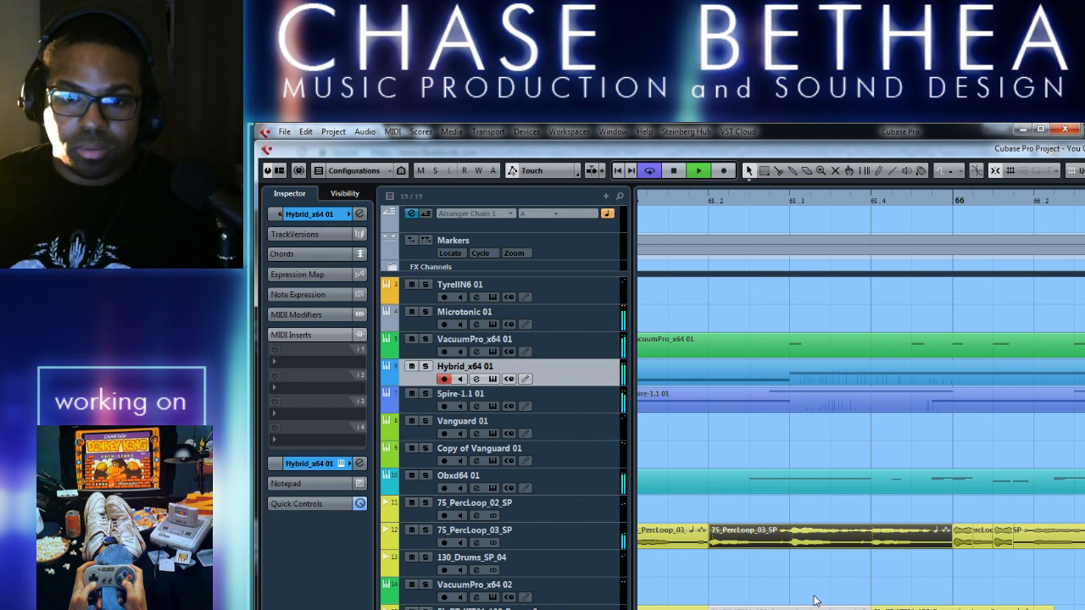
click(858, 602)
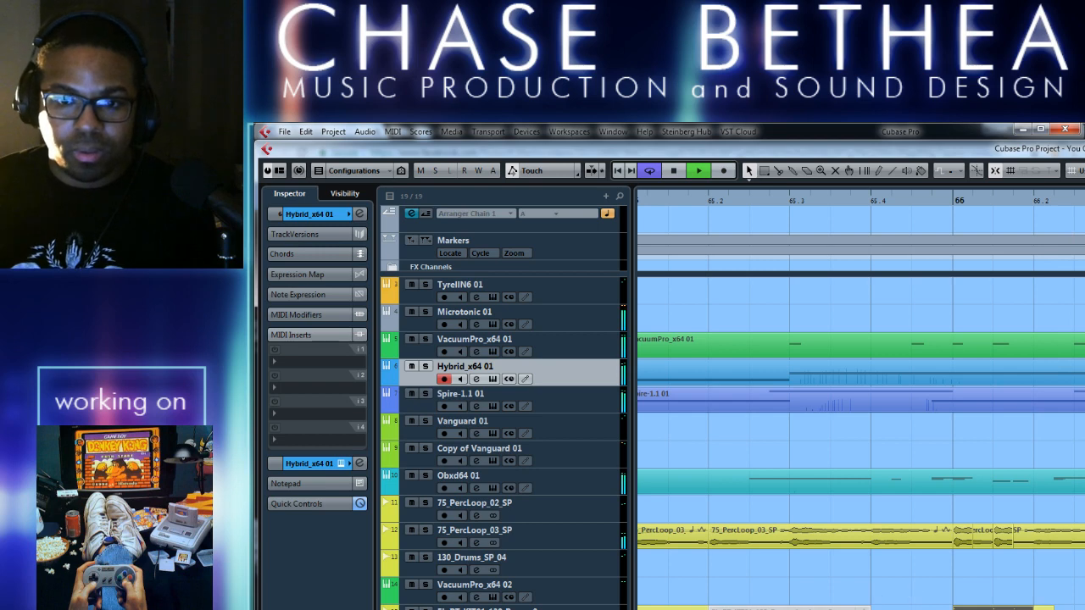
click(706, 200)
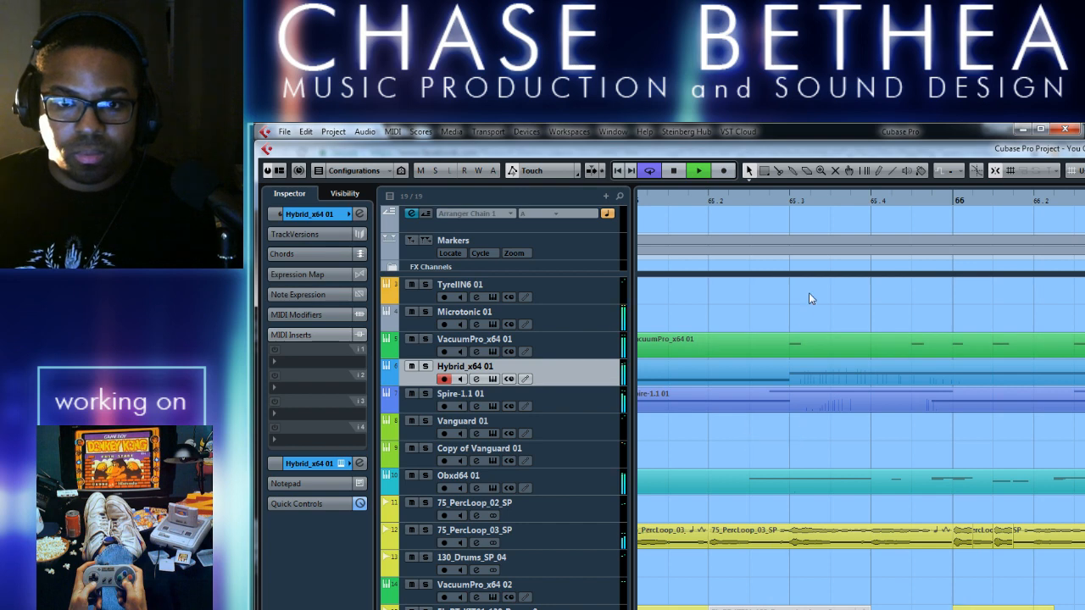
Try splitting the VacuumPro_x64 01 part at 65.3 and bar 66, muting the piece between the cuts, and replaying from 65.2
right_click(837, 298)
click(832, 299)
click(795, 347)
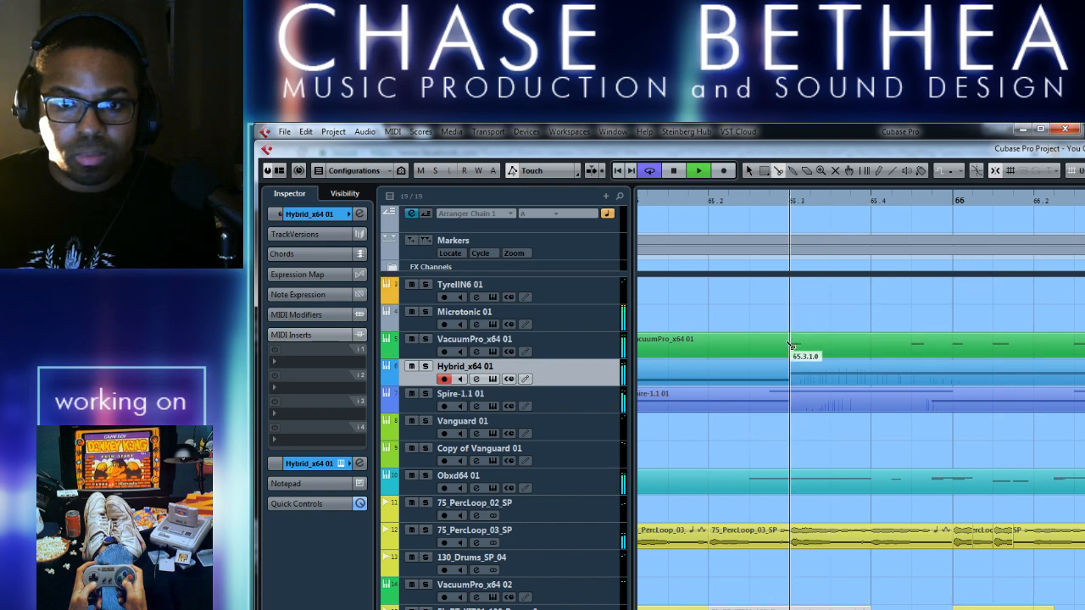
click(968, 347)
right_click(850, 297)
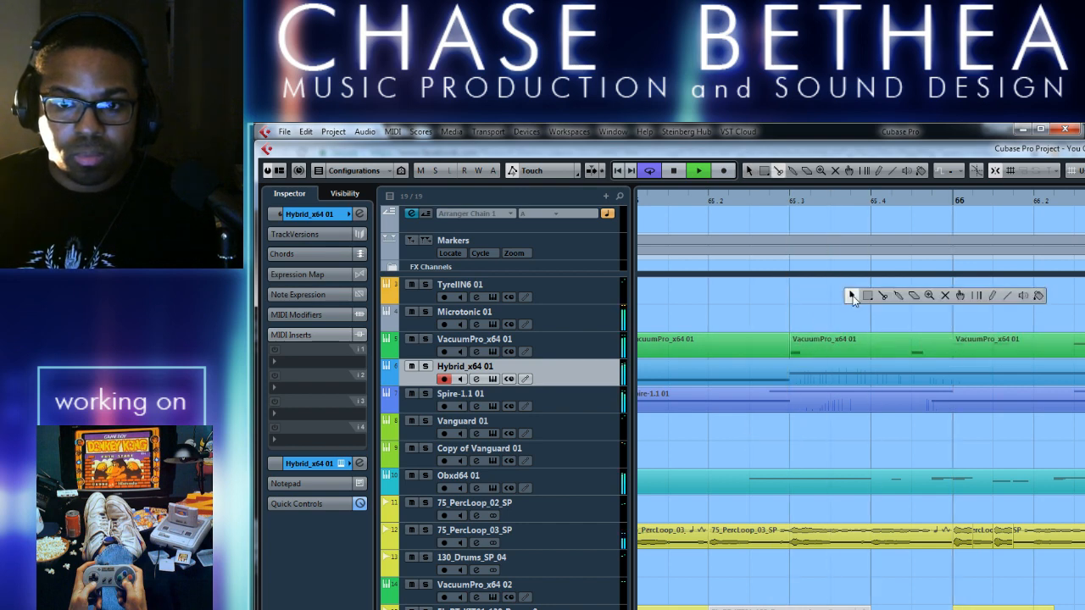
click(944, 295)
click(834, 342)
click(709, 198)
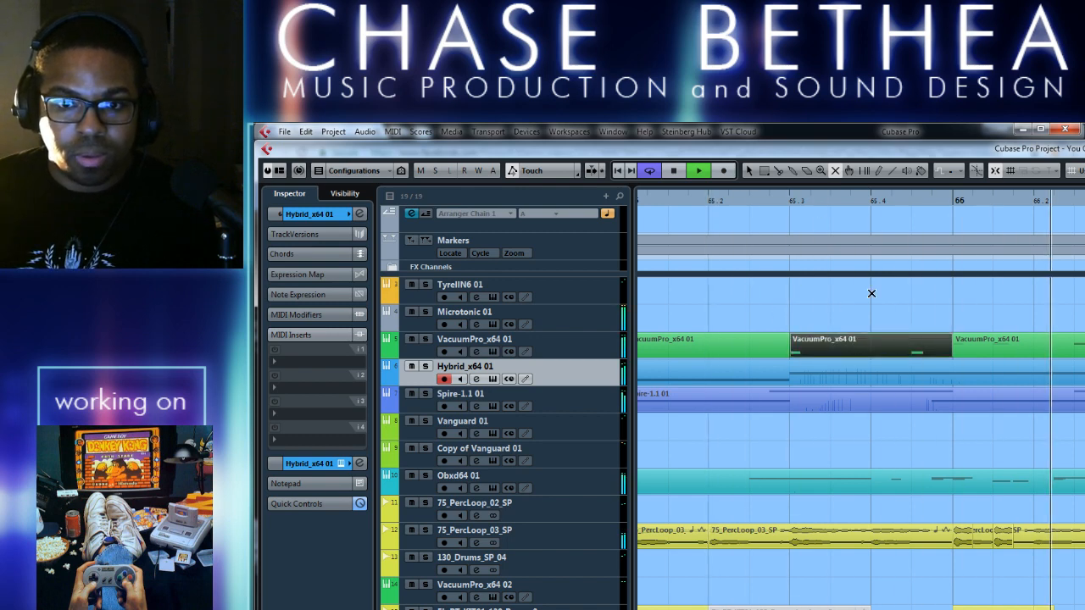
Undo the mute and both splits on the VacuumPro_x64 01 part
key(ctrl+z)
key(ctrl+z)
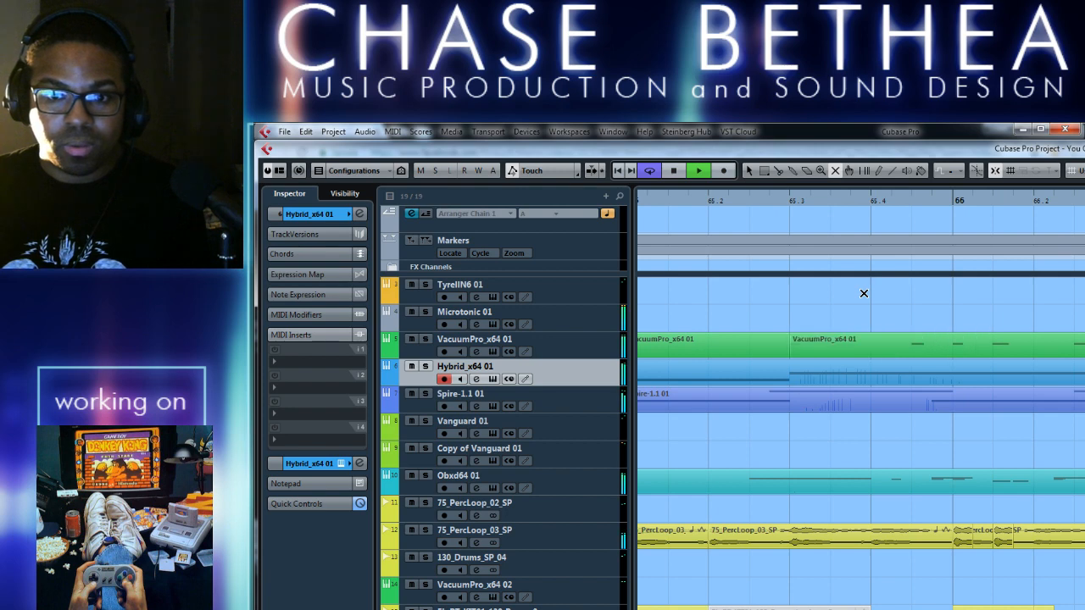
key(ctrl+z)
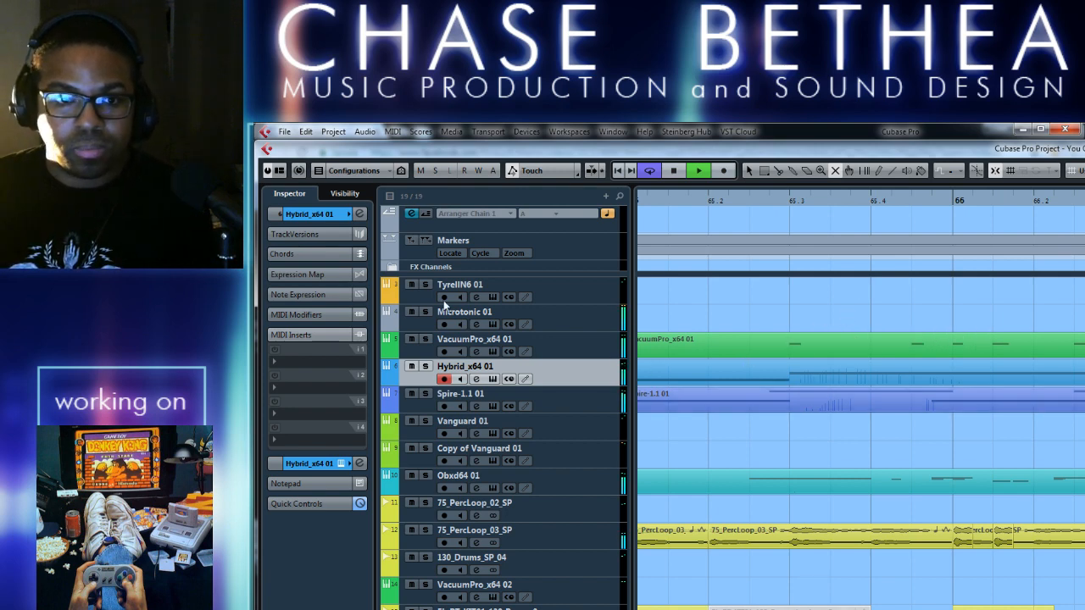
Mute the Microtonic 01 track during playback to hear the mix without it, and unmute it again
click(413, 312)
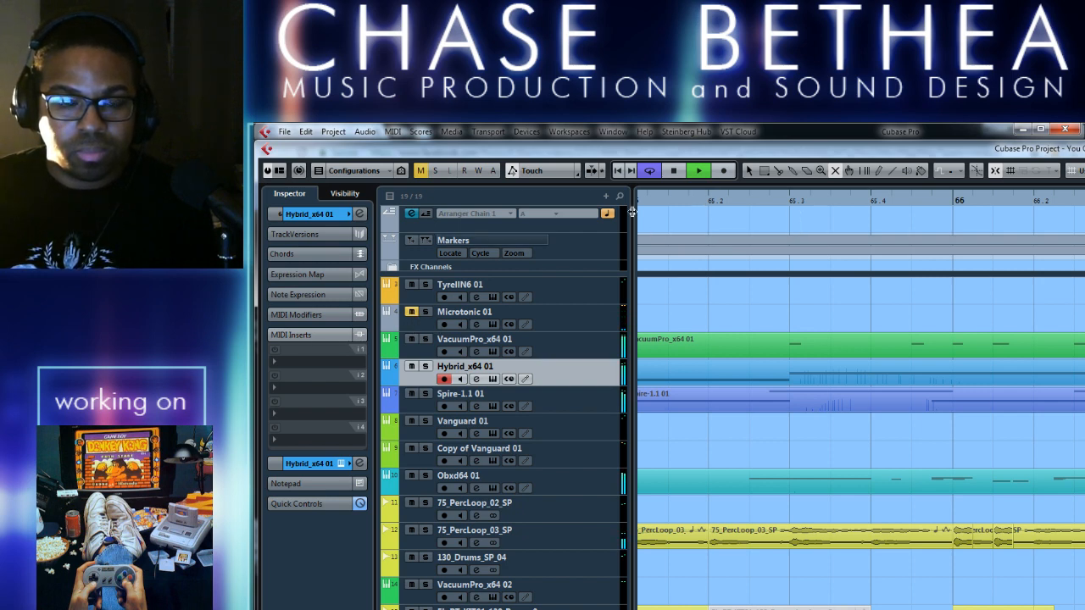
click(412, 314)
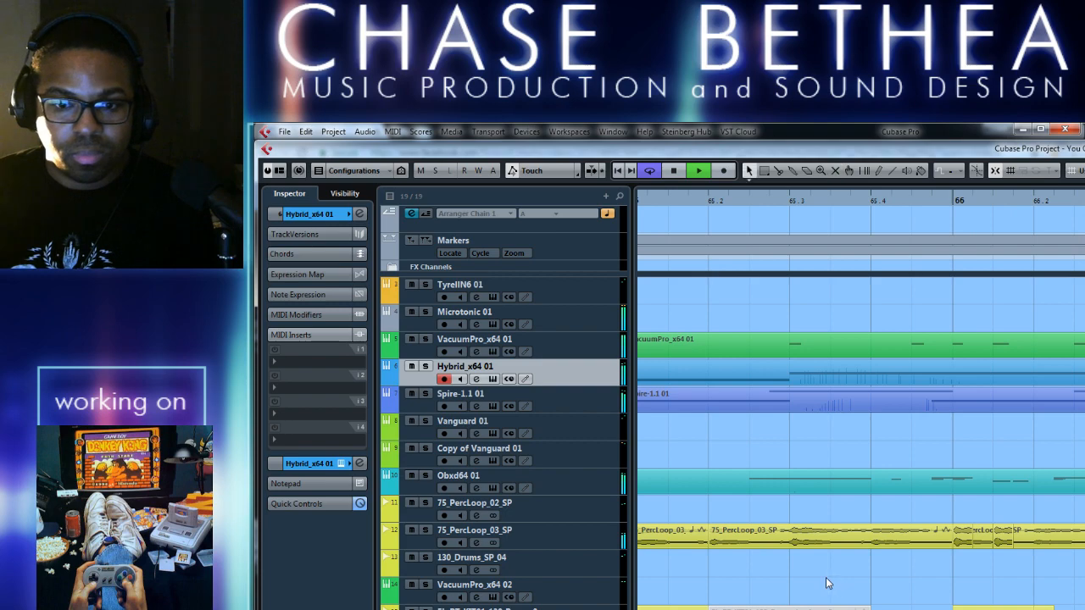
Examine the loop endings between bars 68 and 69 and play the section back
key(g)
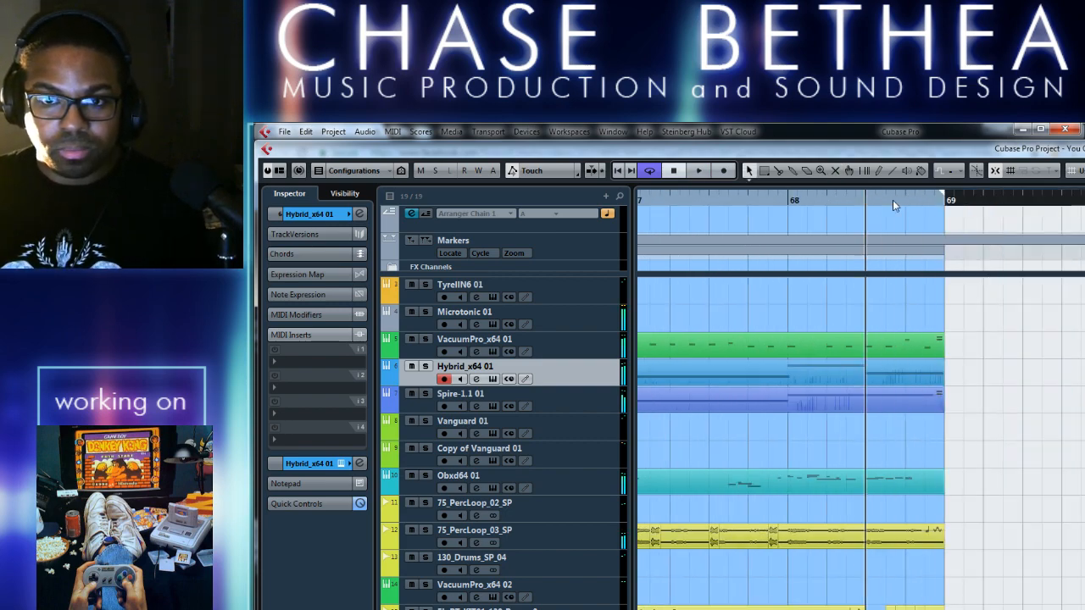
key(h)
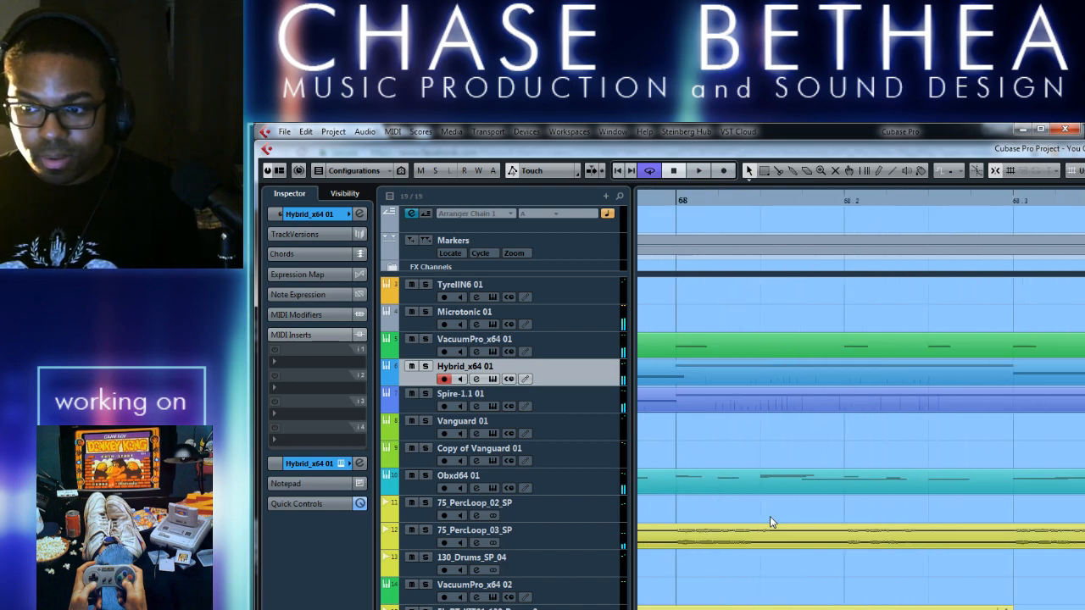
scroll(765, 520, right, 3)
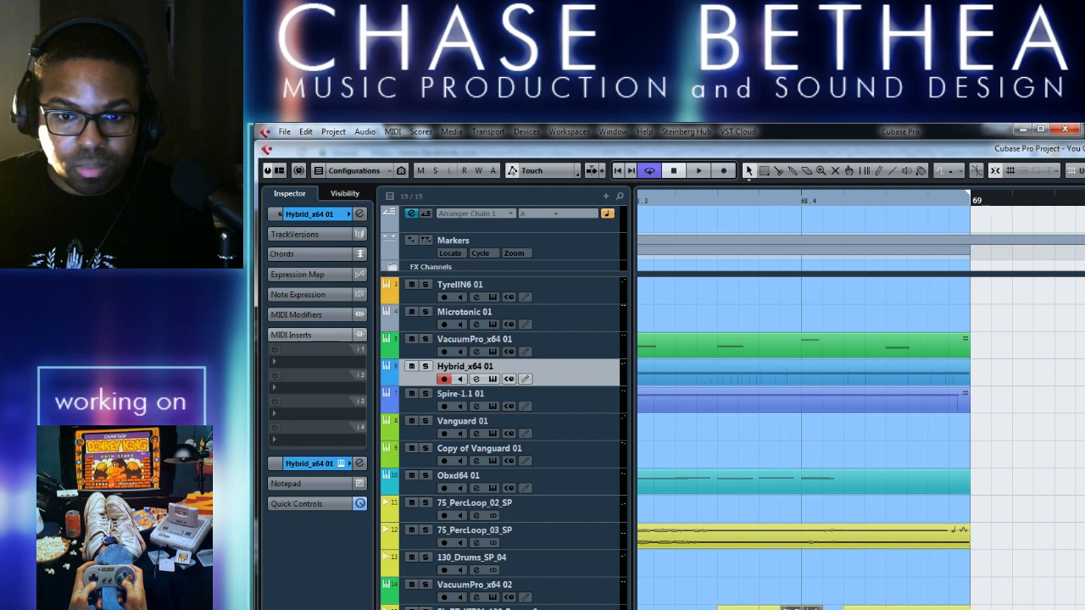
click(700, 171)
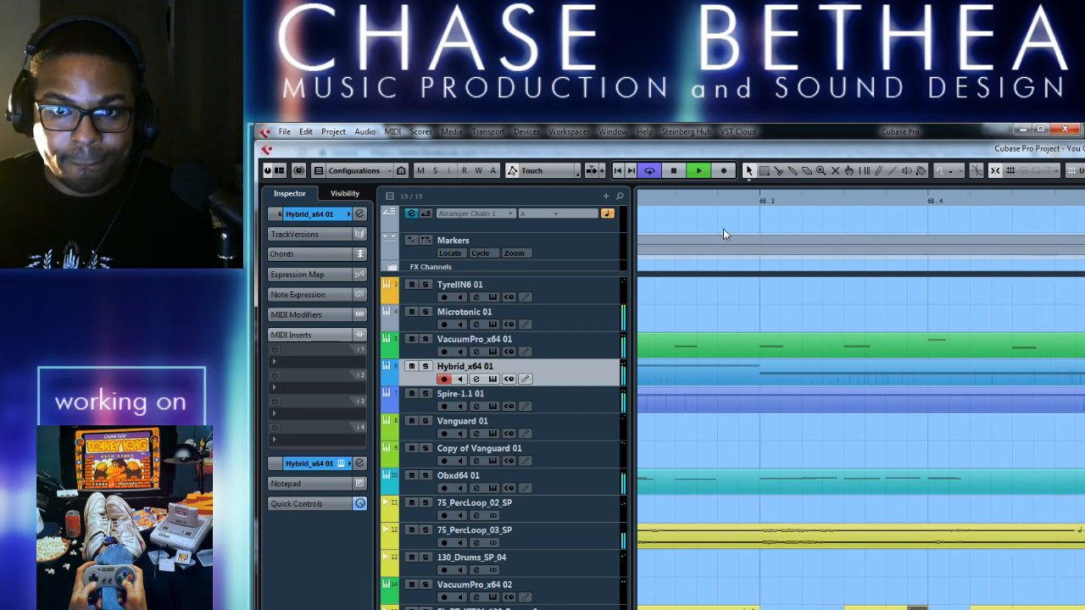
key(g)
key(g)
key(g)
key(g)
key(g)
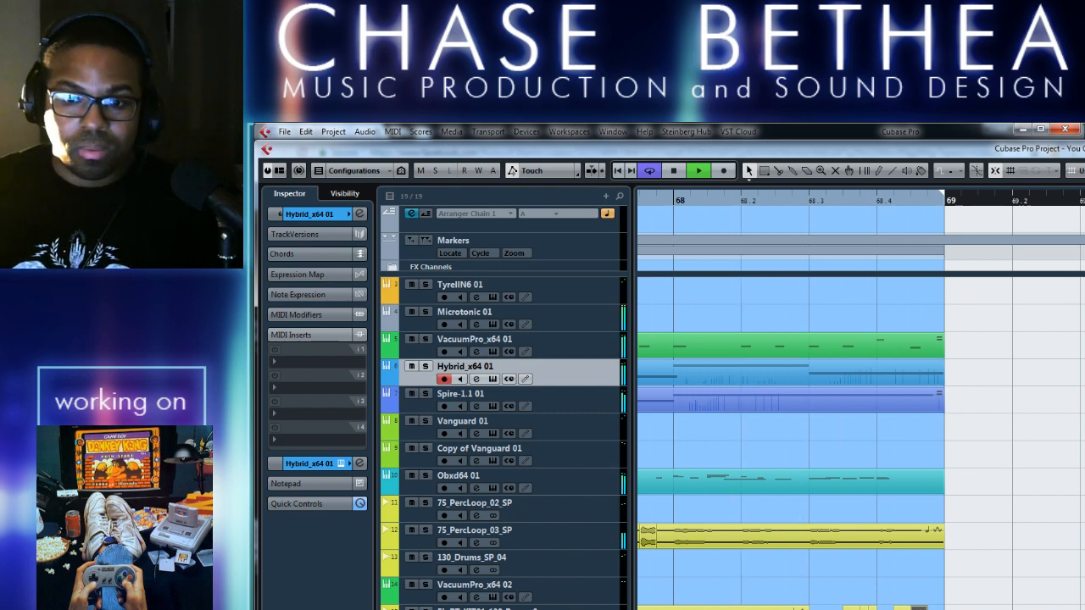
Add an arranger event over bars 61 to 69 and move the start of the cycle range back to bar 57
key(g)
key(g)
key(g)
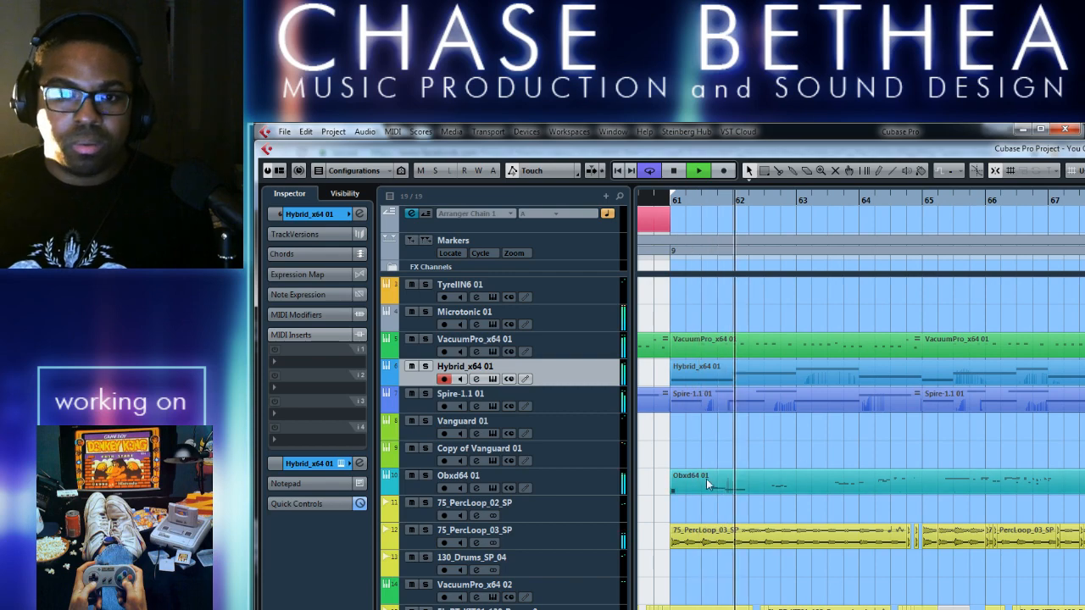
key(g)
scroll(746, 488, right, 3)
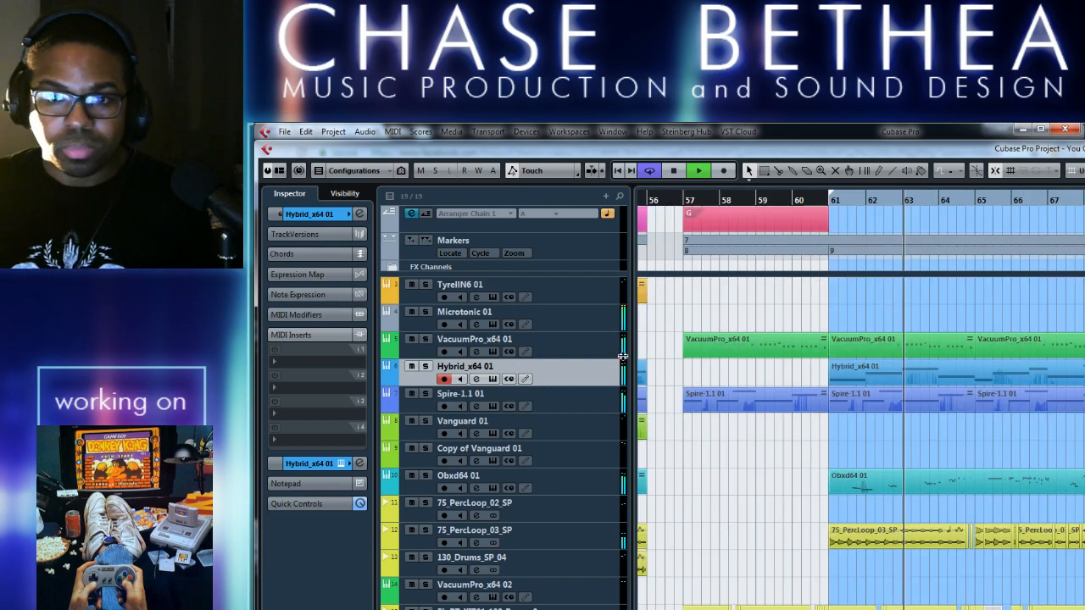
click(878, 217)
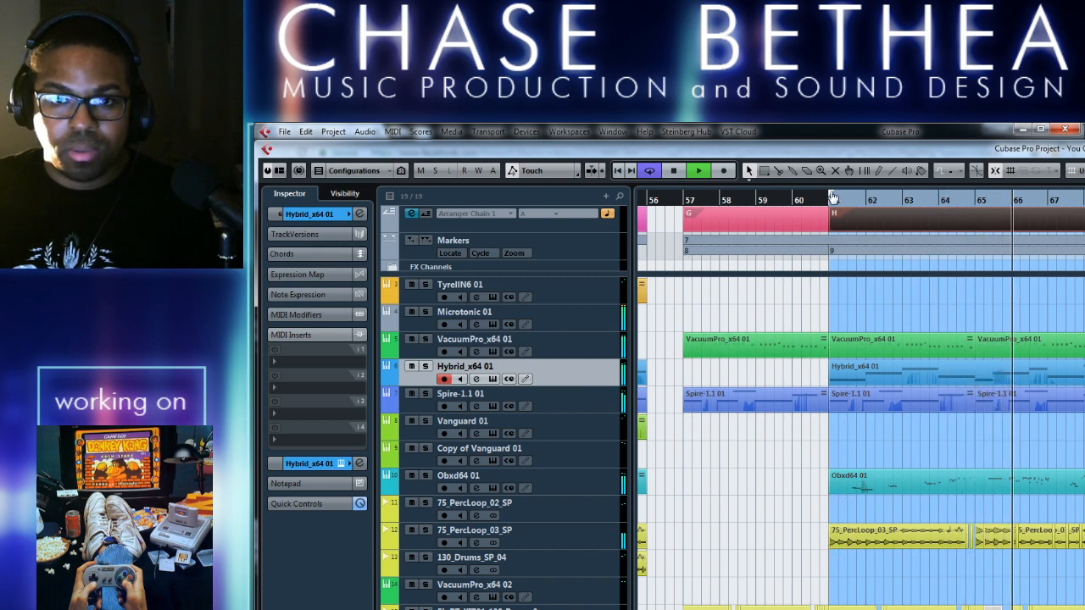
drag(832, 197, 686, 204)
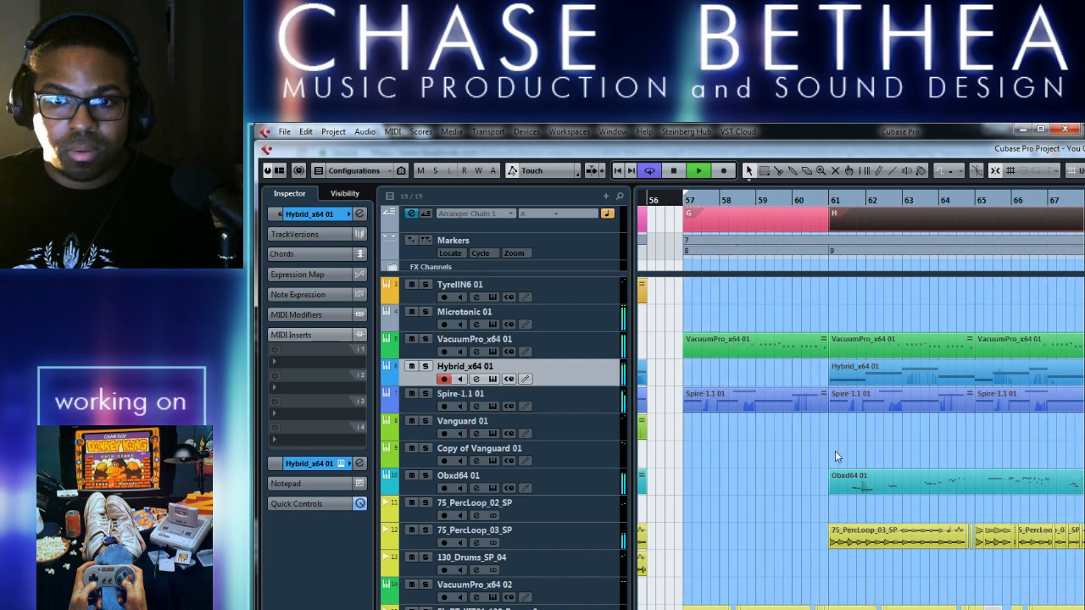
key(space)
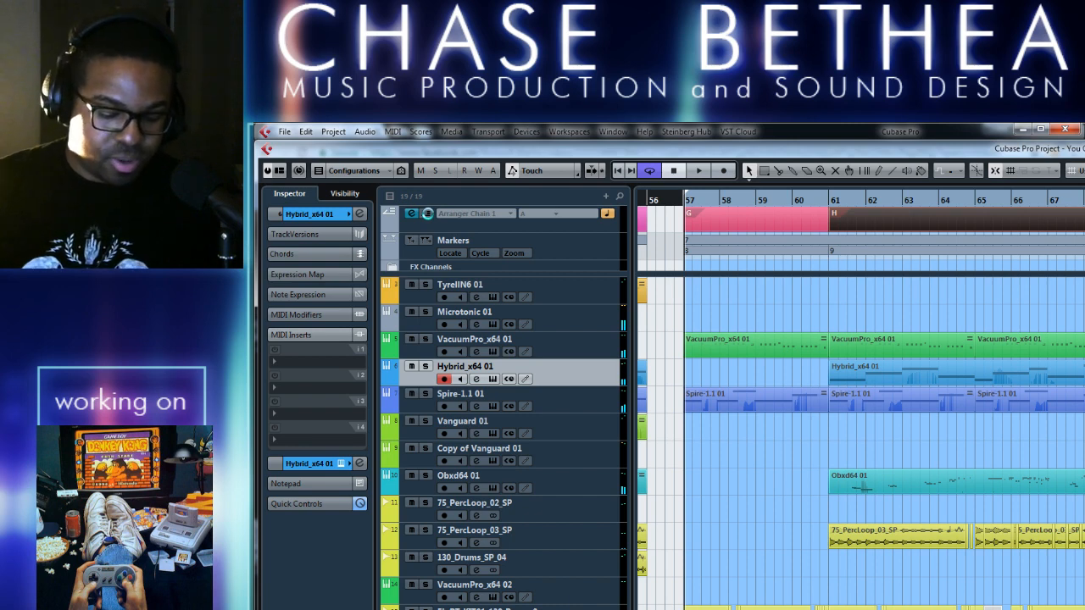
Activate arranger mode for Arranger Chain 1 and open the Arranger Editor over the project
click(427, 213)
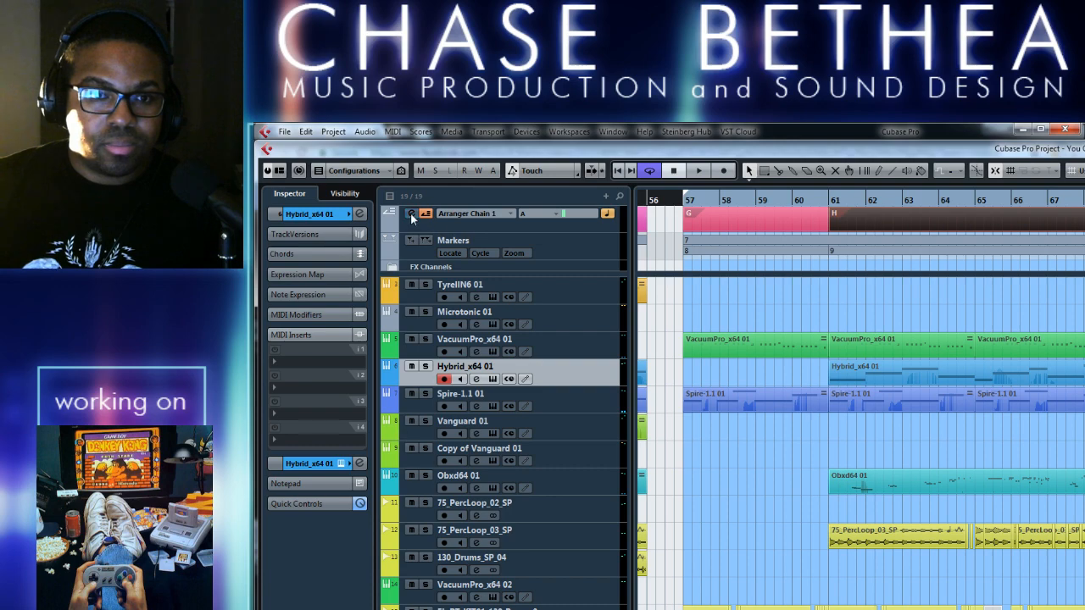
click(411, 213)
drag(761, 230, 1084, 230)
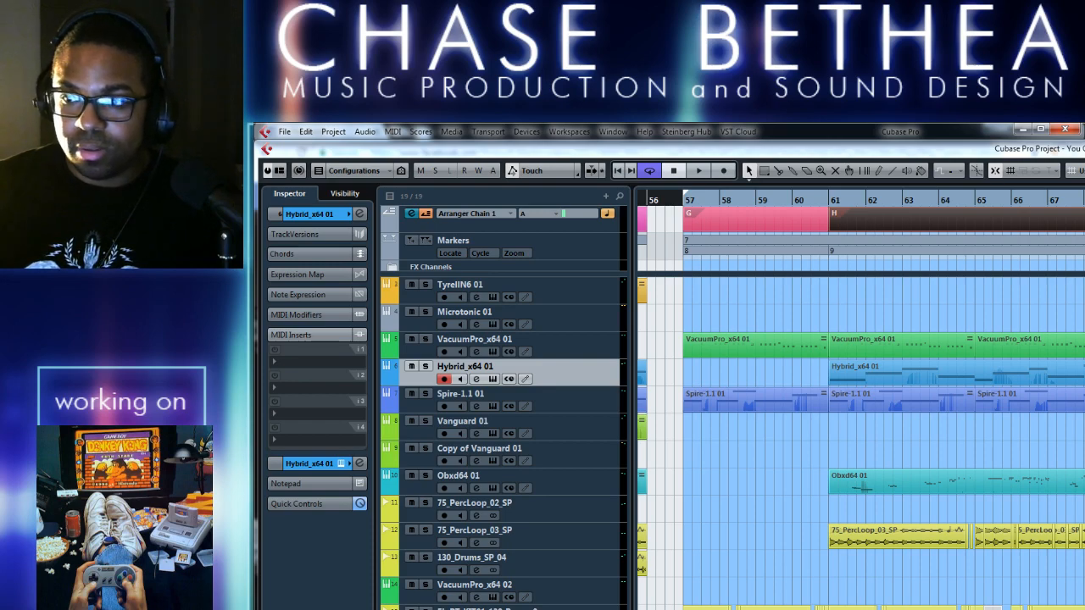
drag(1084, 261, 814, 261)
Insert arranger event H into Arranger Chain 1 and place it after G at the end of the chain
right_click(838, 416)
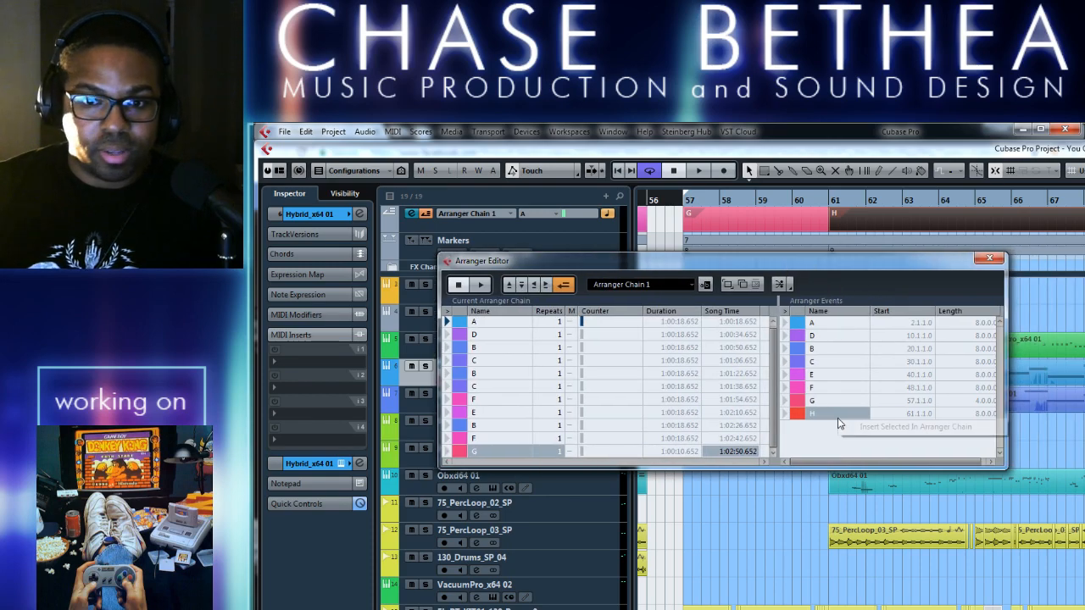
click(868, 430)
scroll(772, 437, down, 1)
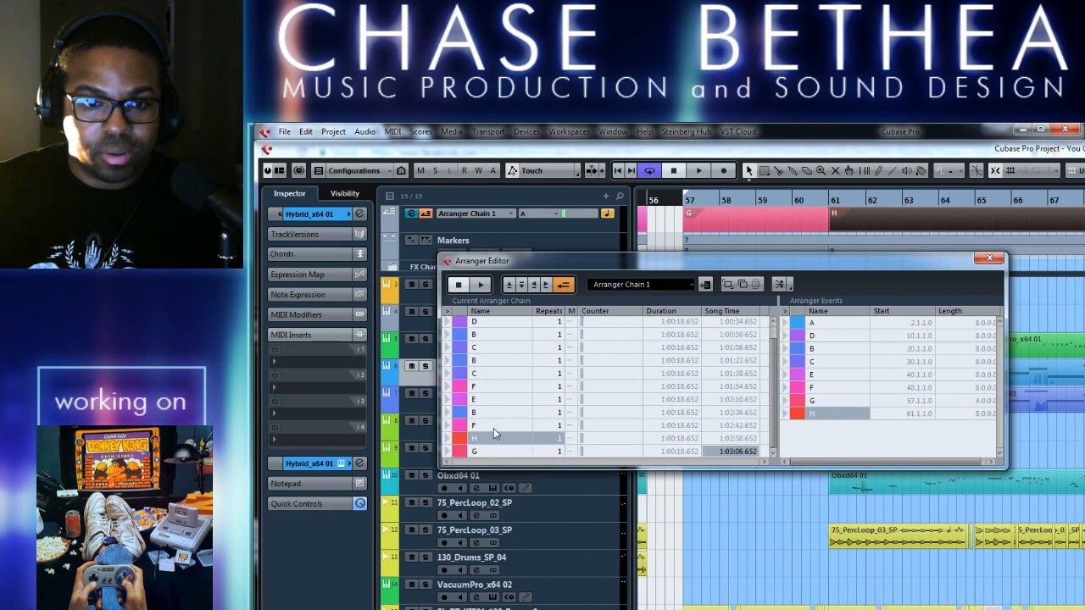
drag(494, 431, 503, 443)
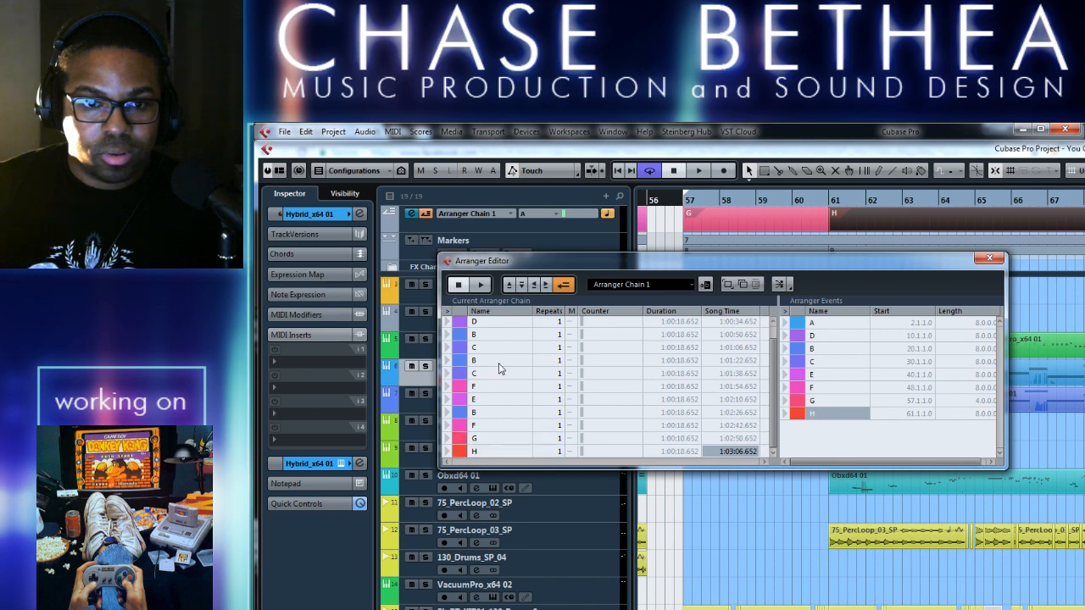
Insert another B event at the chain's second B entry so that section B plays twice there
click(533, 366)
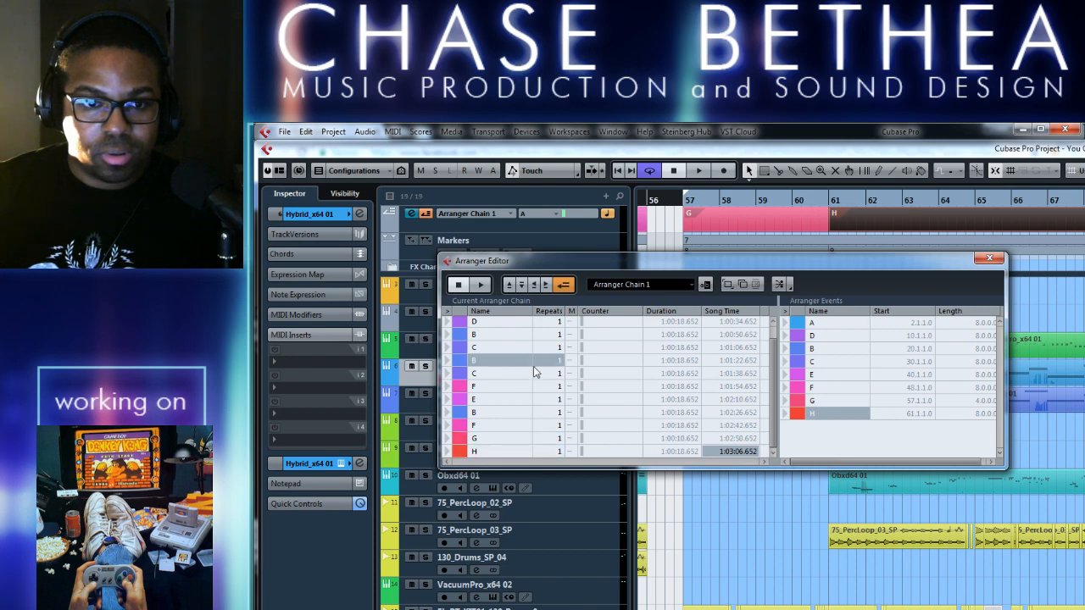
right_click(830, 351)
click(859, 357)
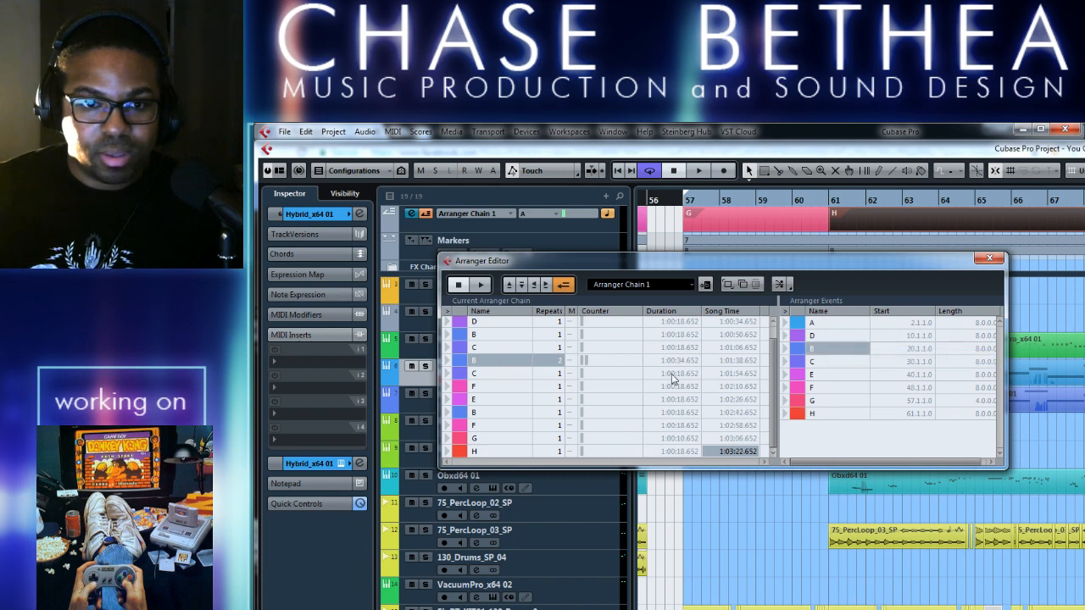
Set the repeated B entry to 1 repeat, insert another B event directly after G in the chain, and close the Arranger Editor
scroll(562, 369, down, 1)
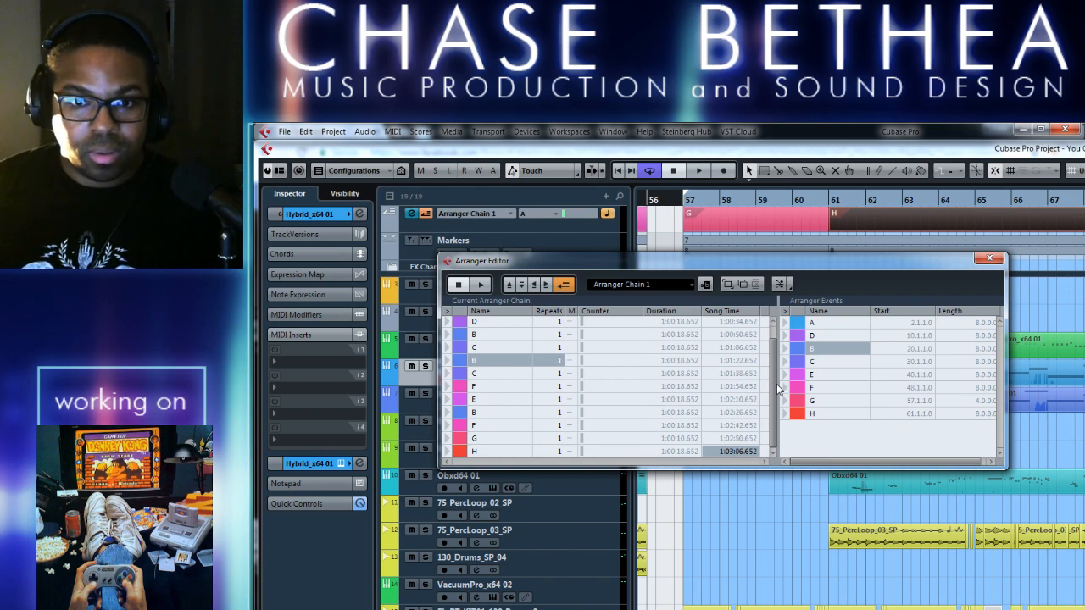
click(491, 448)
right_click(829, 350)
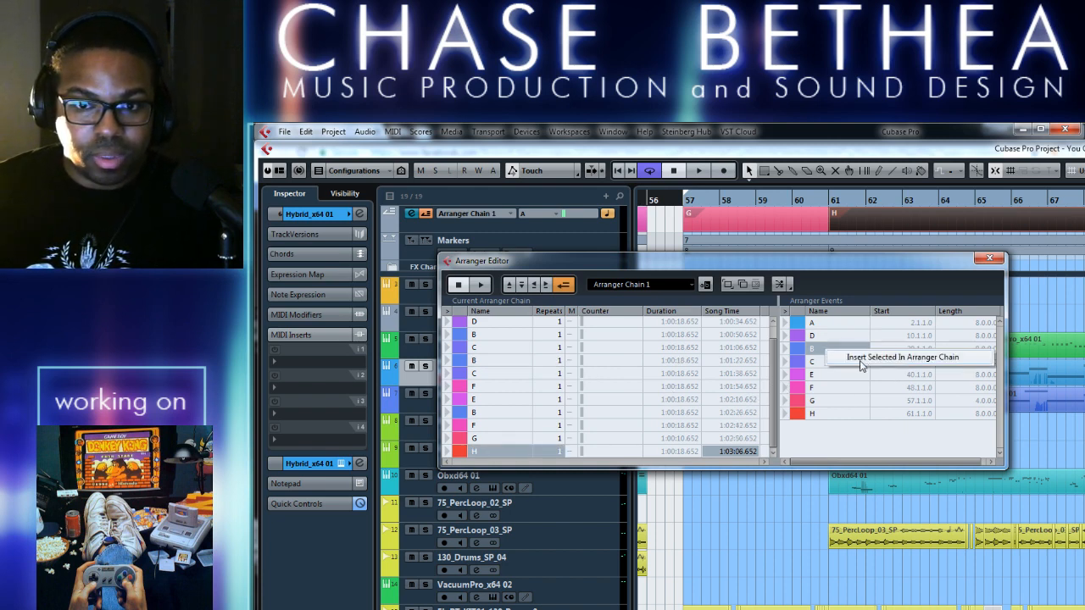
click(858, 360)
click(489, 439)
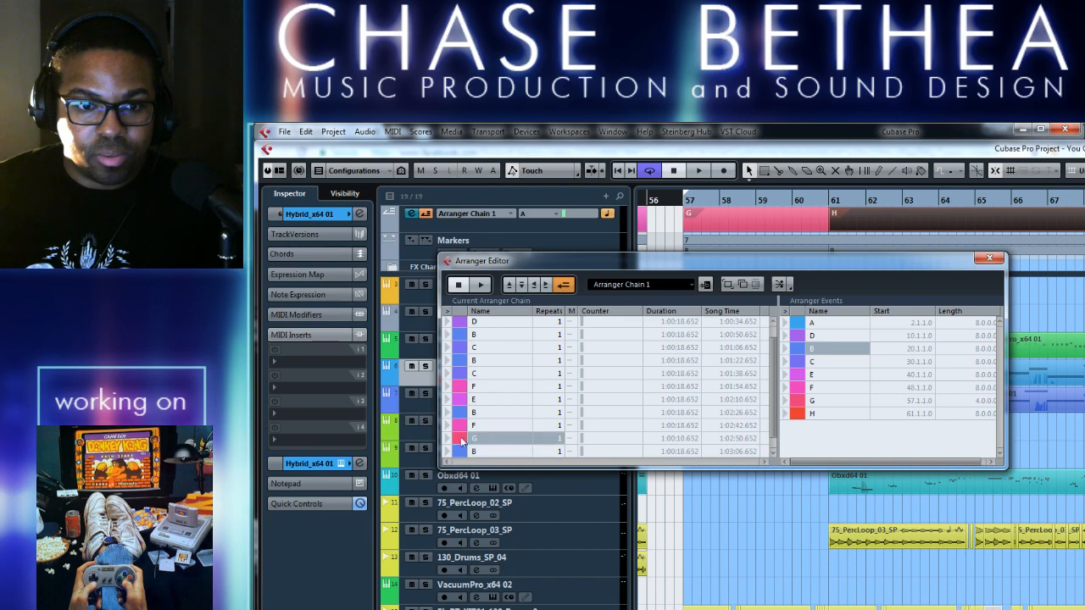
click(485, 412)
click(484, 454)
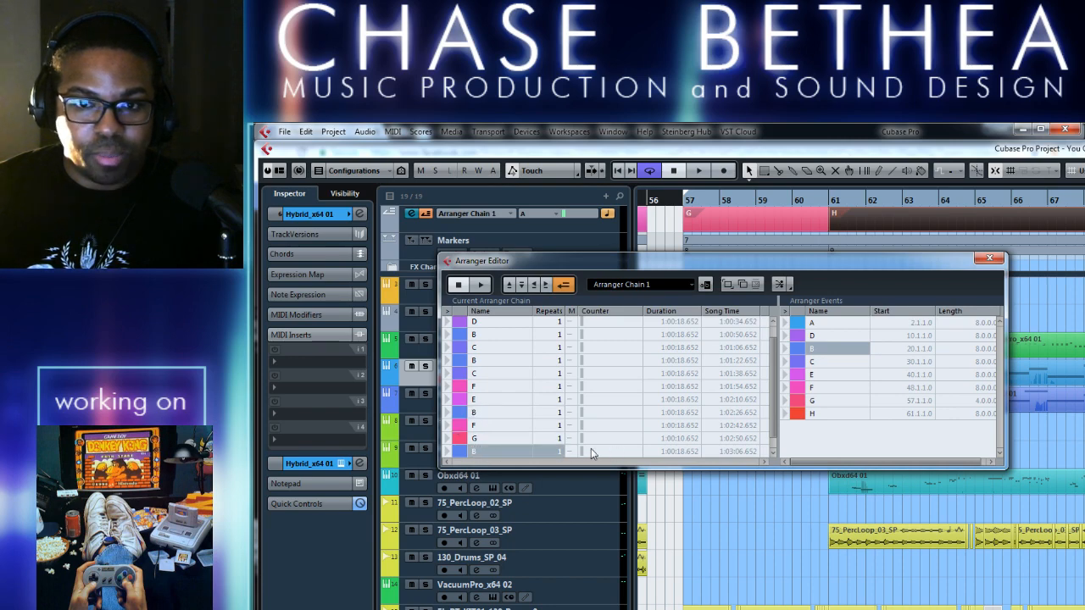
click(989, 258)
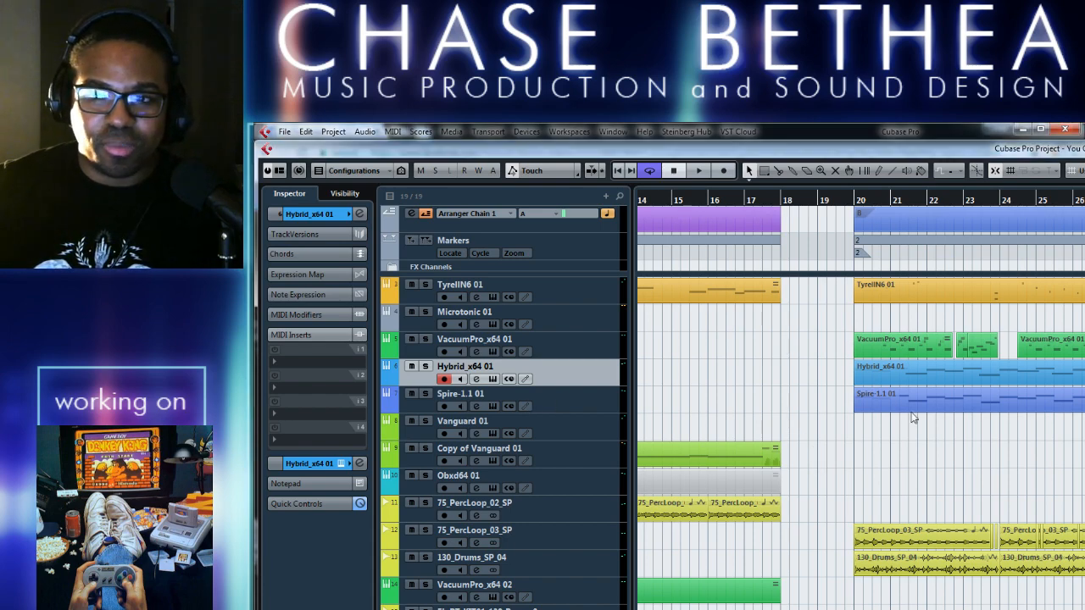
Set the cycle range to arranger section C, bars 30 to 38, and briefly play it back
scroll(911, 412, right, 2)
click(757, 221)
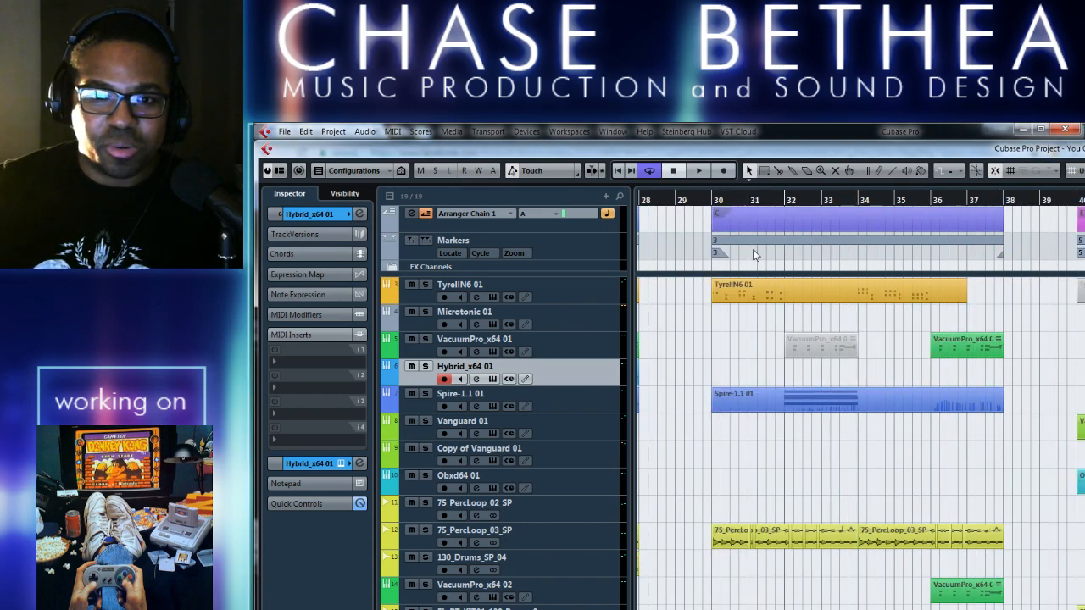
click(757, 222)
click(726, 204)
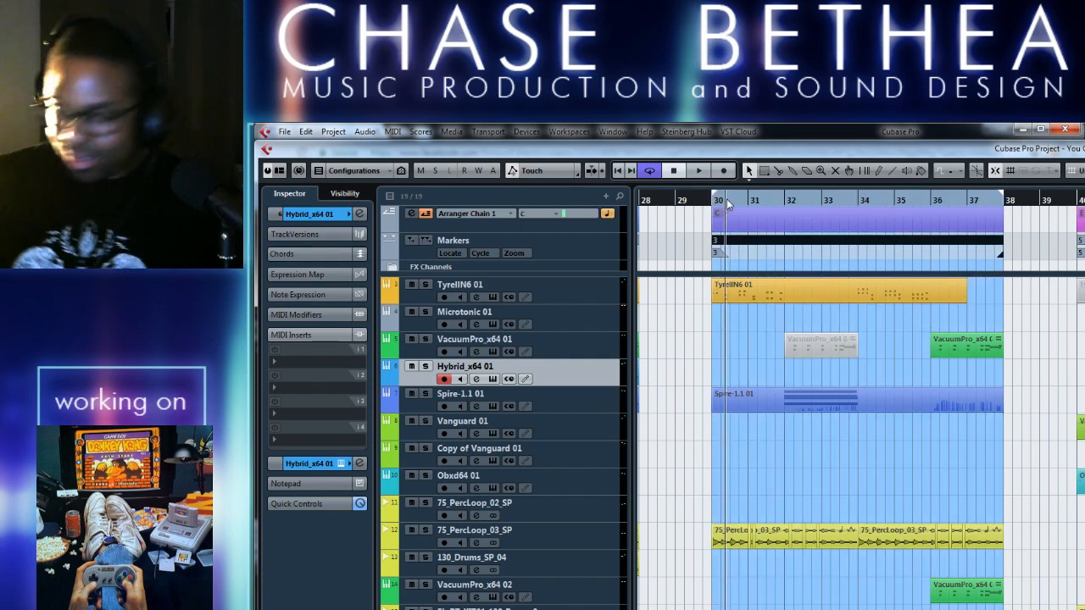
key(space)
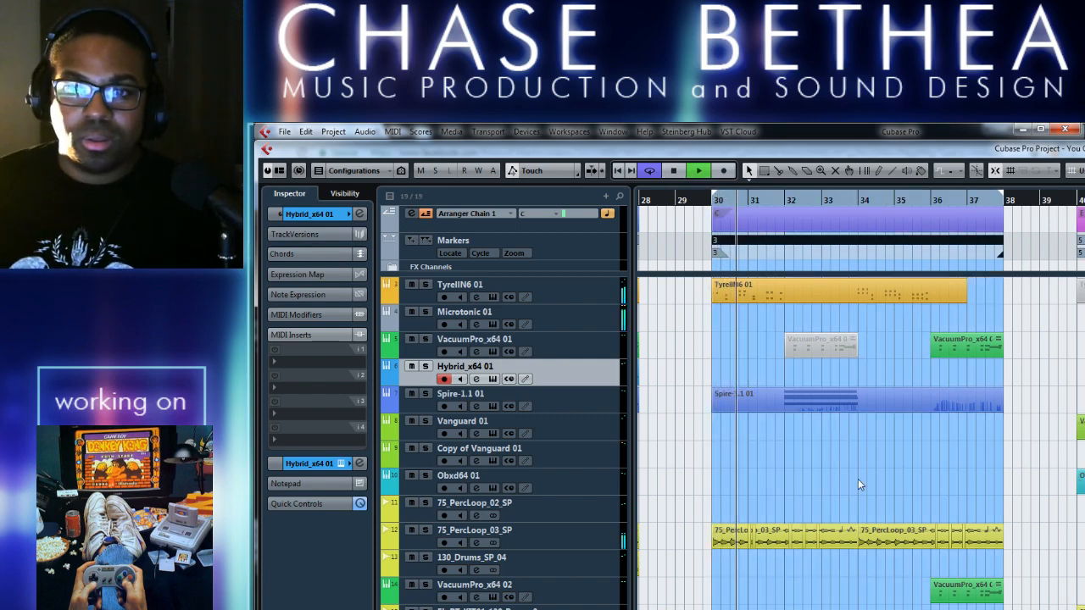
key(space)
Set the cycle range to arranger section E, bars 40 to 48, and play back its opening
scroll(818, 393, right, 2)
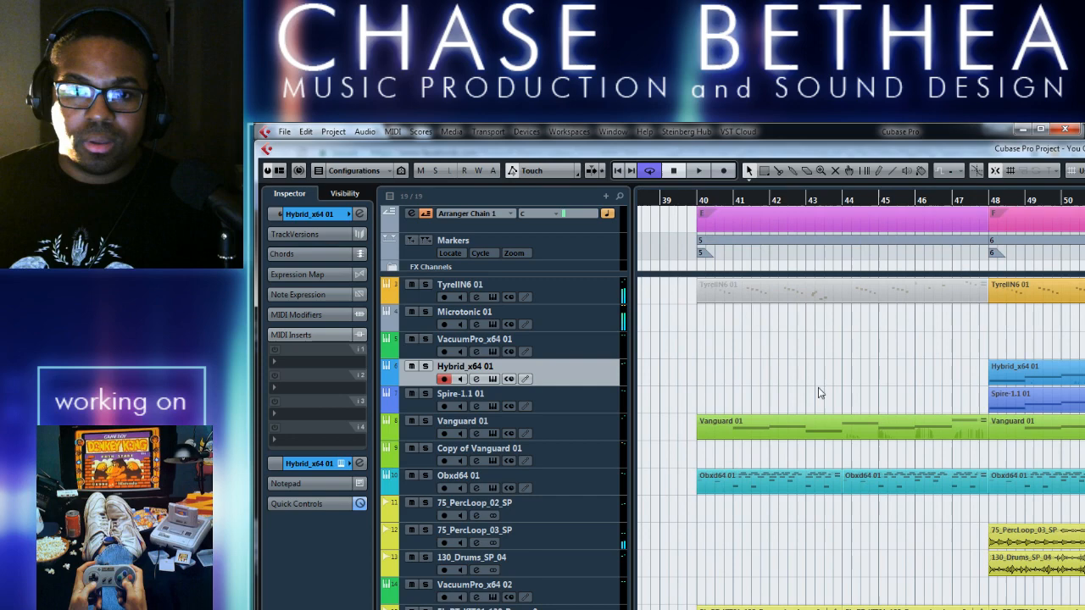
click(727, 246)
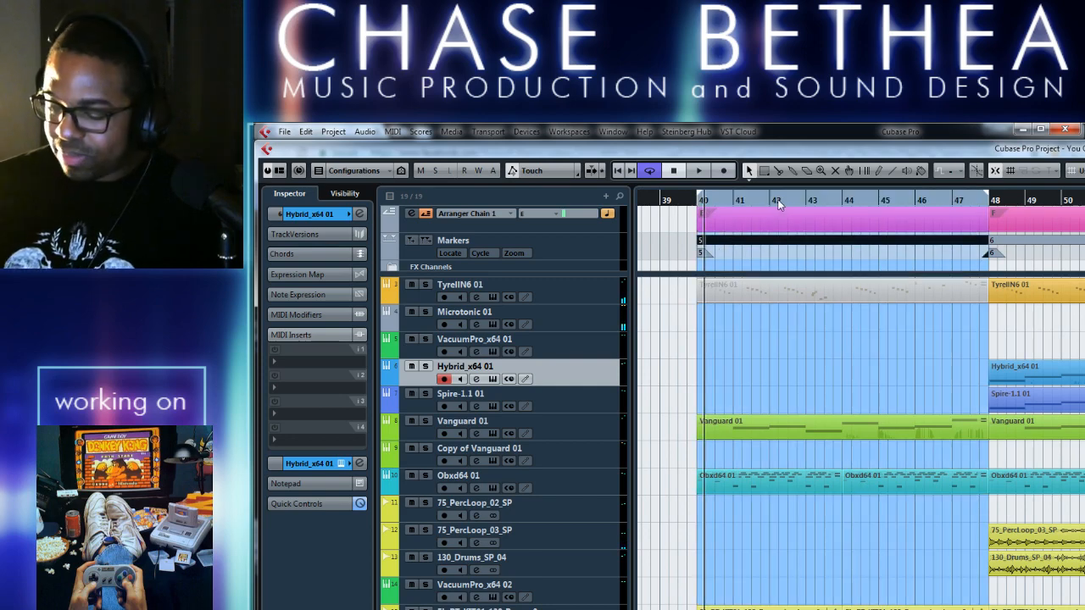
key(space)
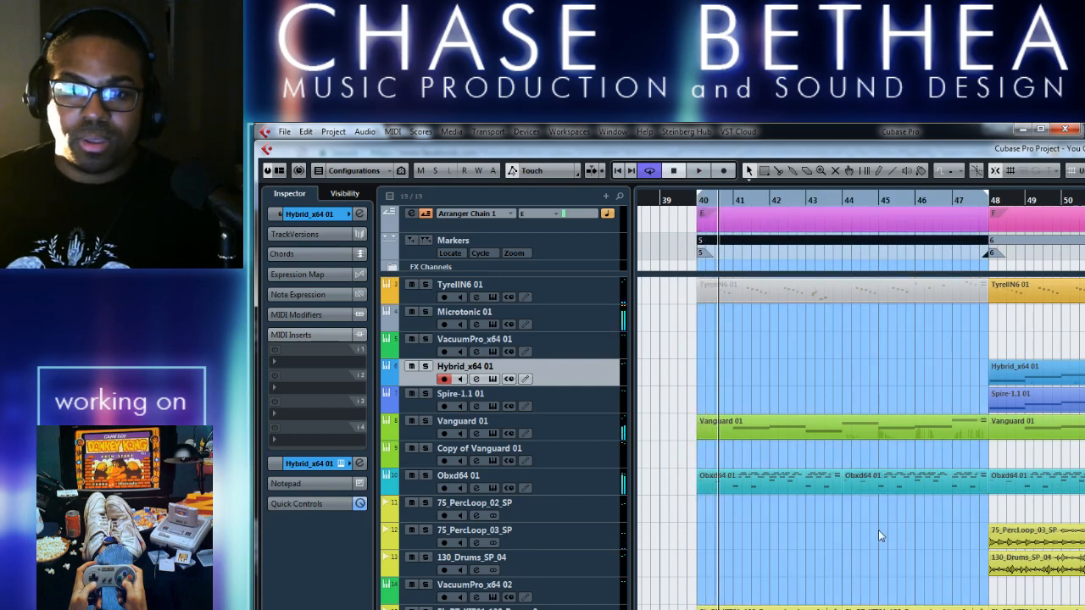
scroll(879, 529, right, 3)
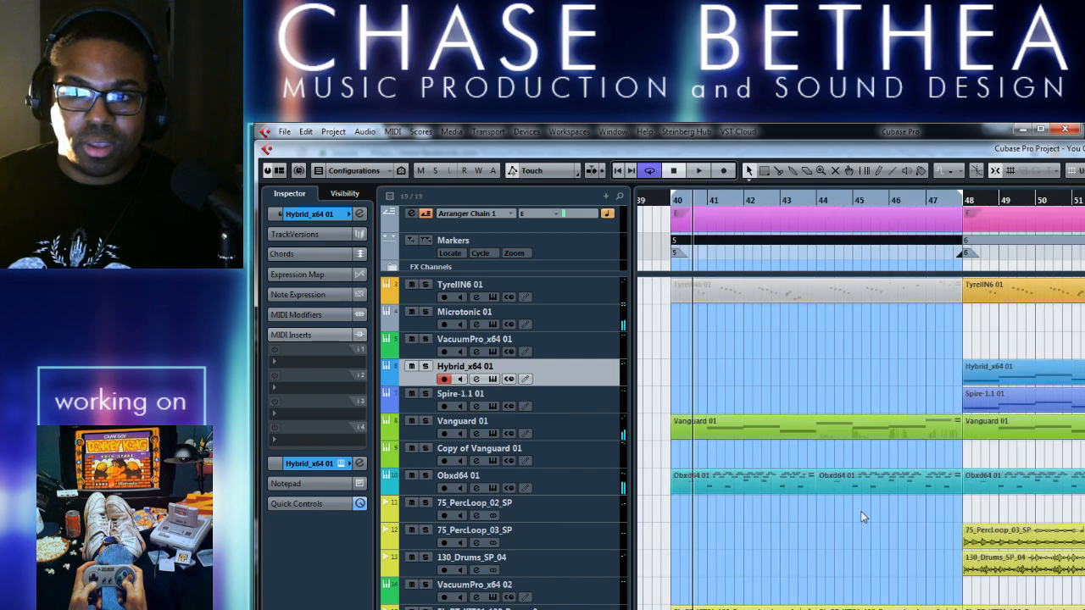
scroll(862, 514, right, 10)
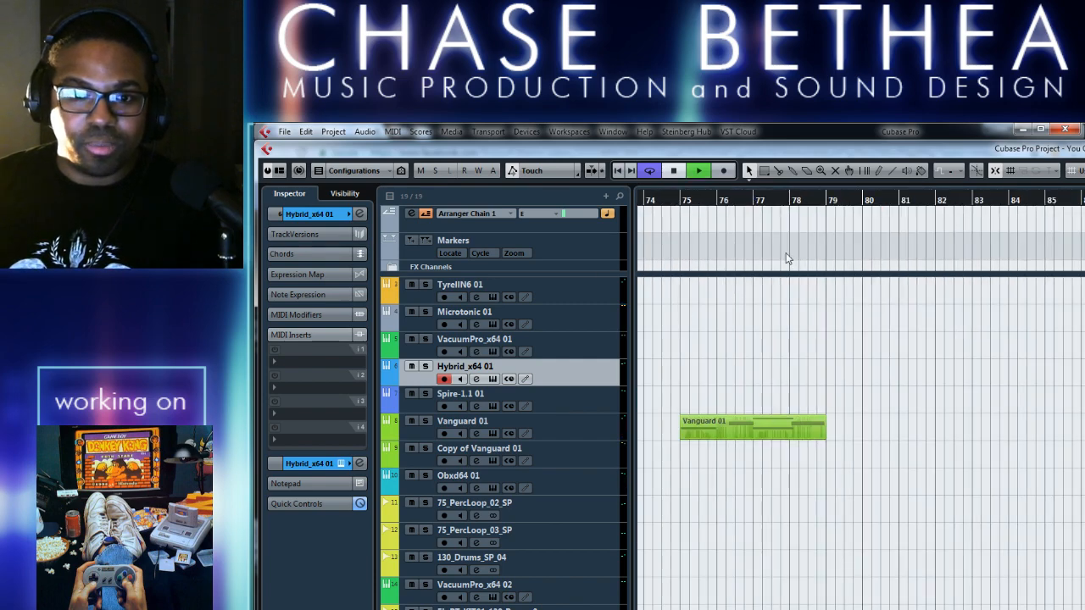
click(673, 170)
Deactivate arranger mode, set the cycle range to bars 75 to 79, and play back the Vanguard 01 part there
drag(682, 193, 847, 197)
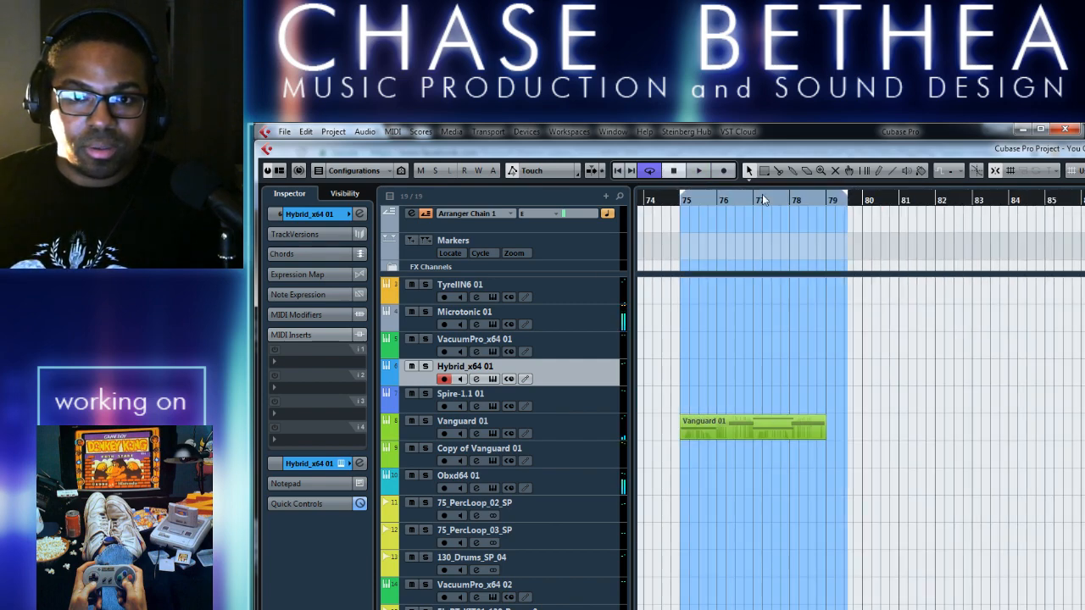
key(space)
key(space)
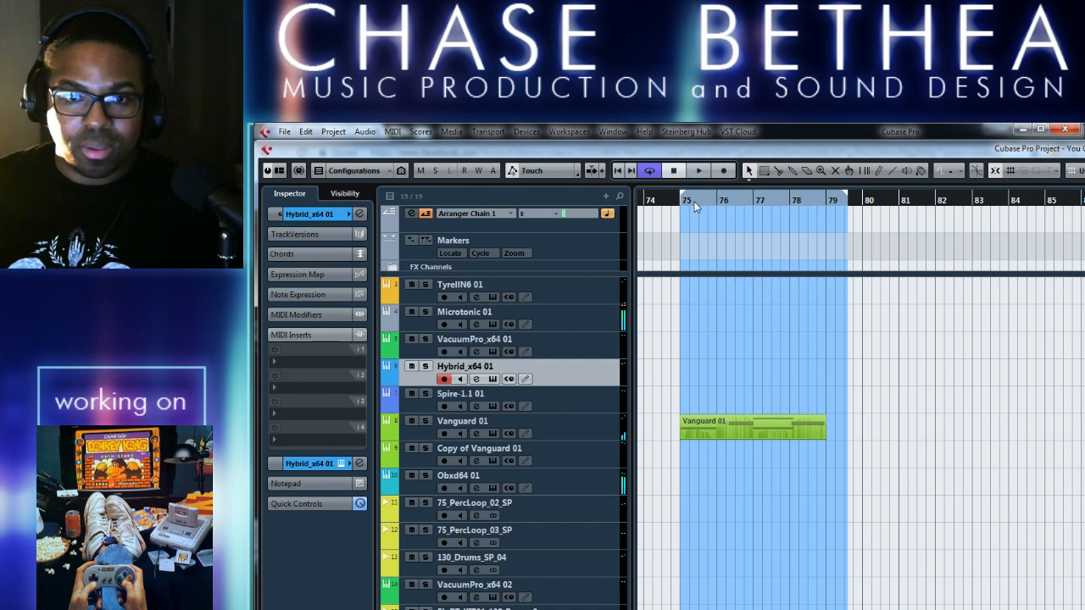
click(424, 214)
key(space)
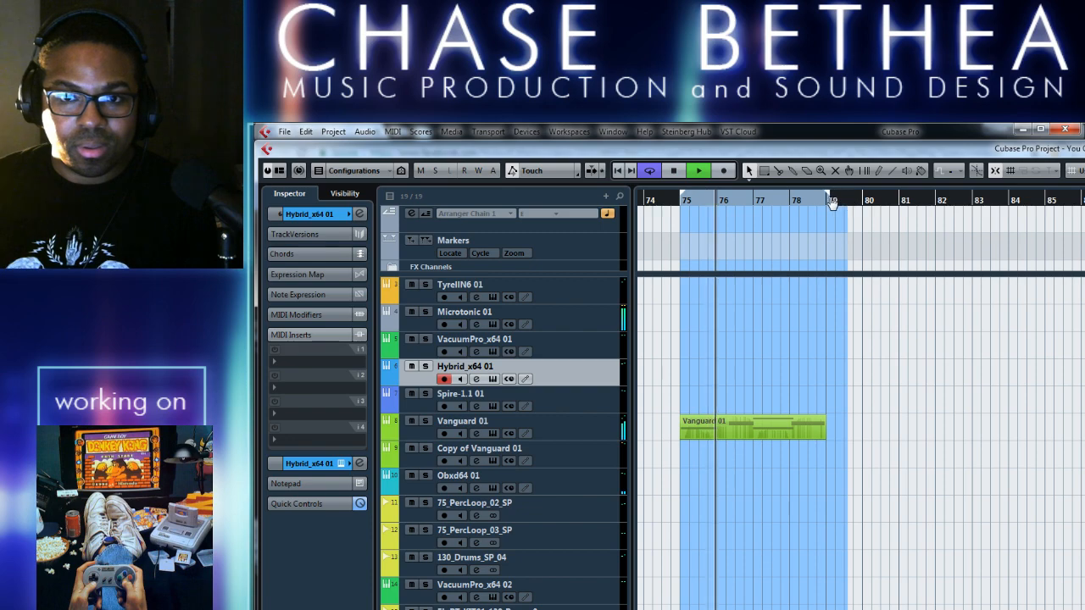
scroll(800, 331, left, 4)
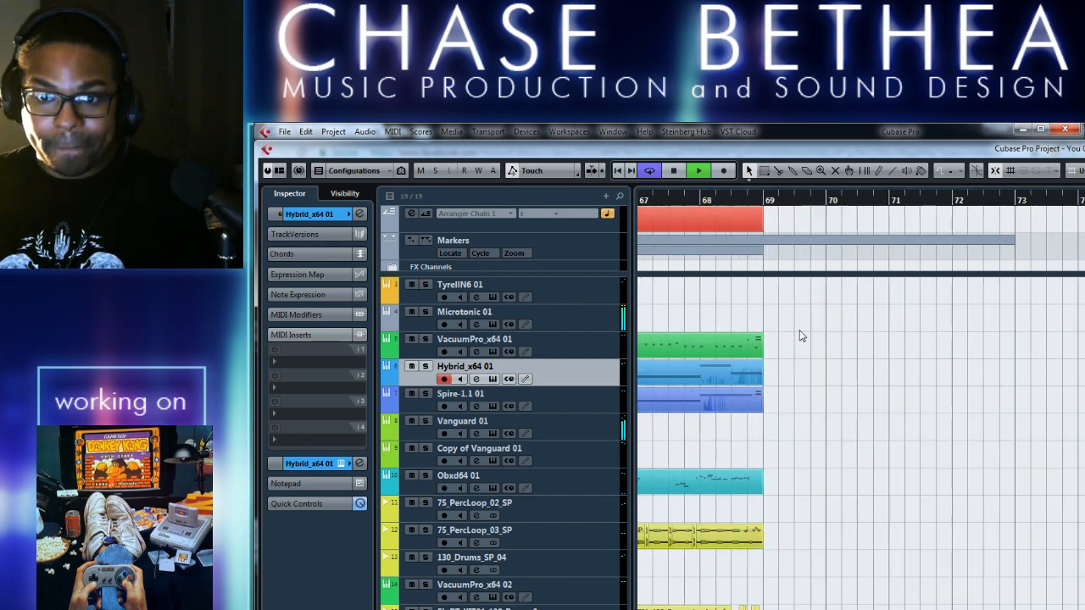
scroll(729, 349, right, 4)
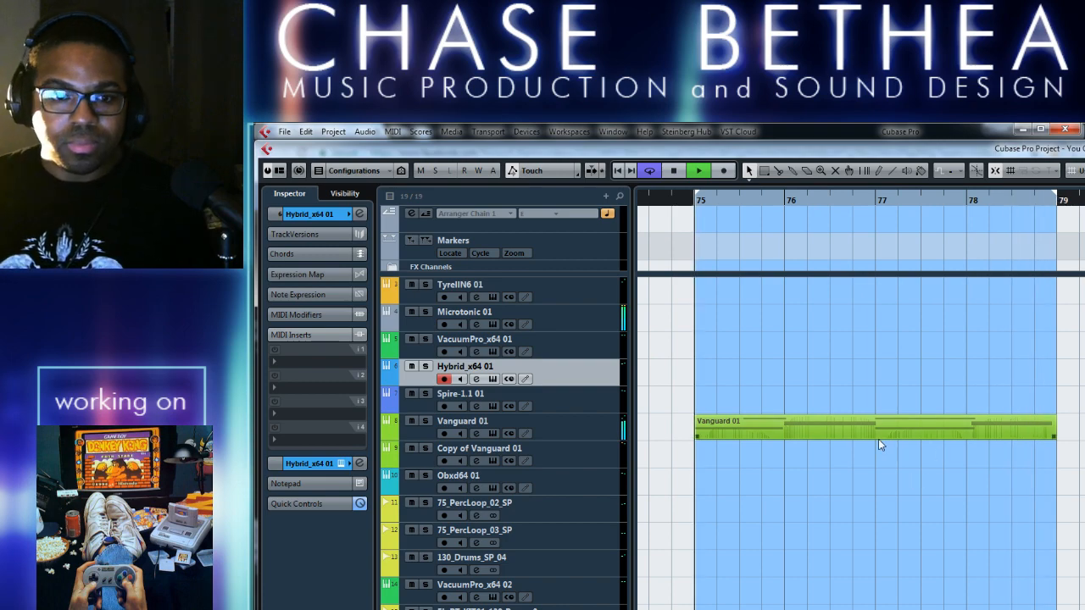
key(space)
Select the VacuumPro_x64 01 track and inspect its channel settings and its Chorder MIDI insert
click(586, 340)
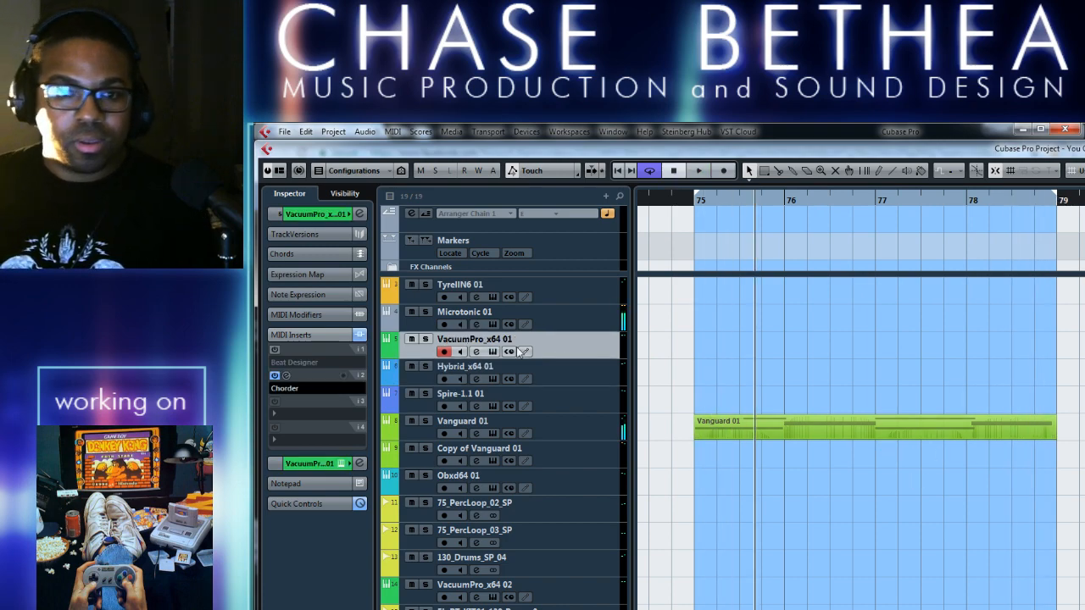
click(476, 352)
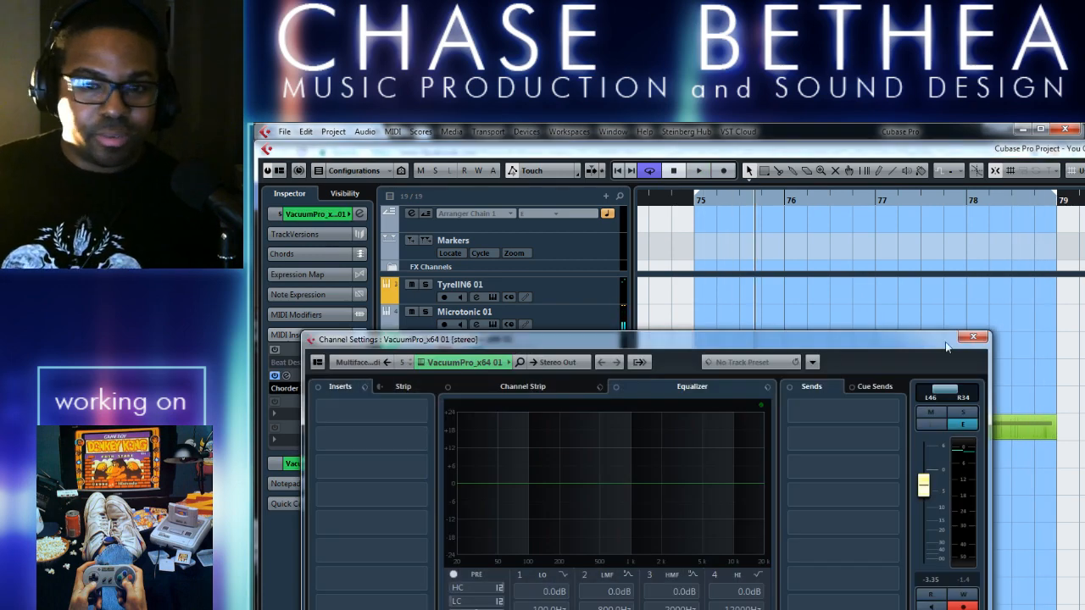
click(972, 339)
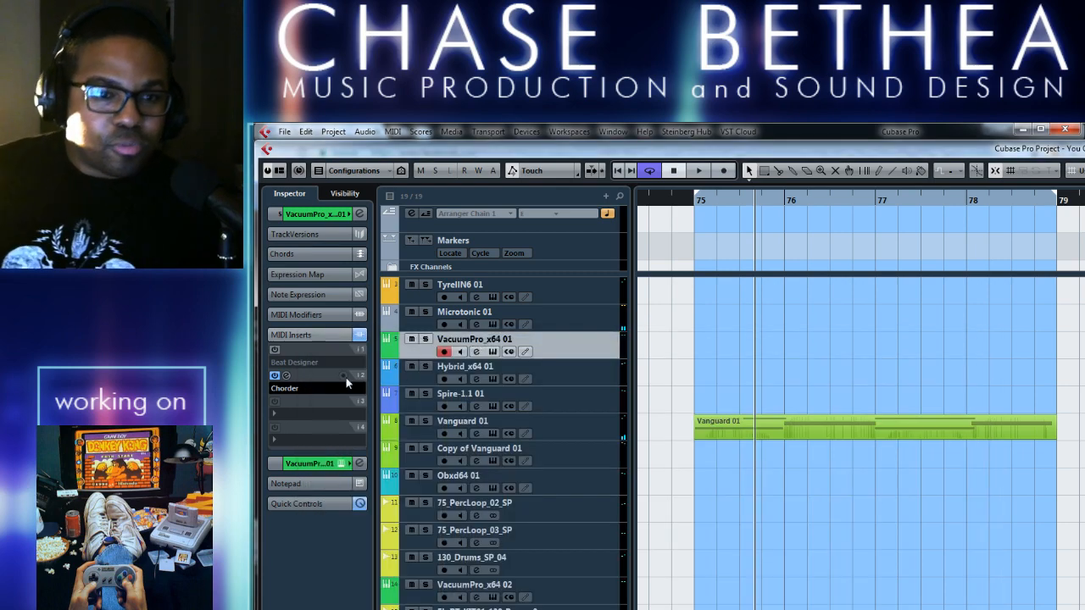
click(285, 374)
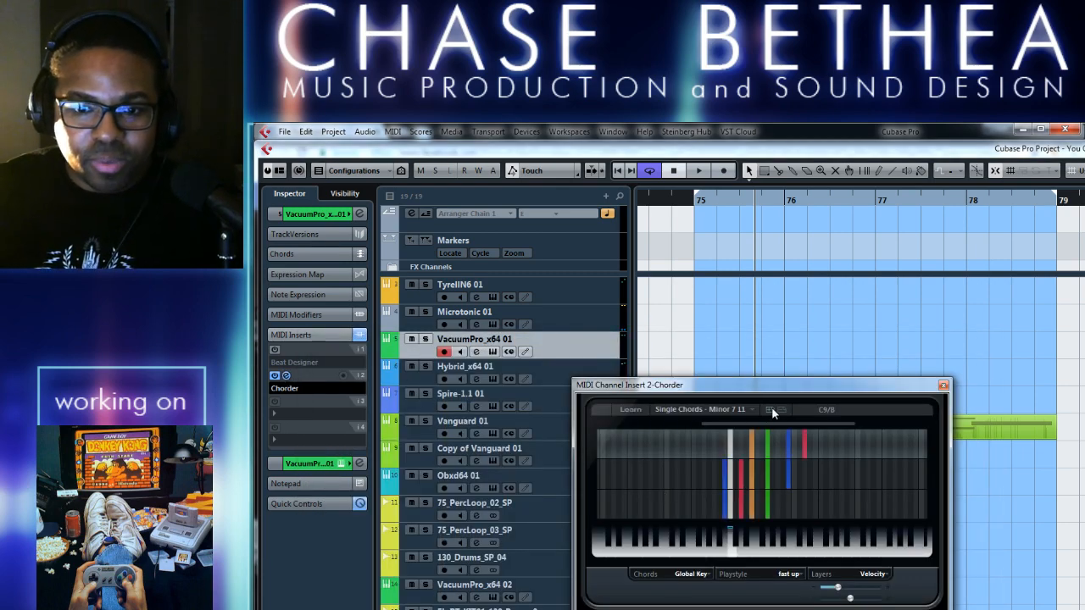
click(942, 385)
Open the VacuumPro_x64 01 part at bar 61 in the Key Editor, examine its notes and the available MIDI commands, and close the editor
scroll(775, 390, left, 3)
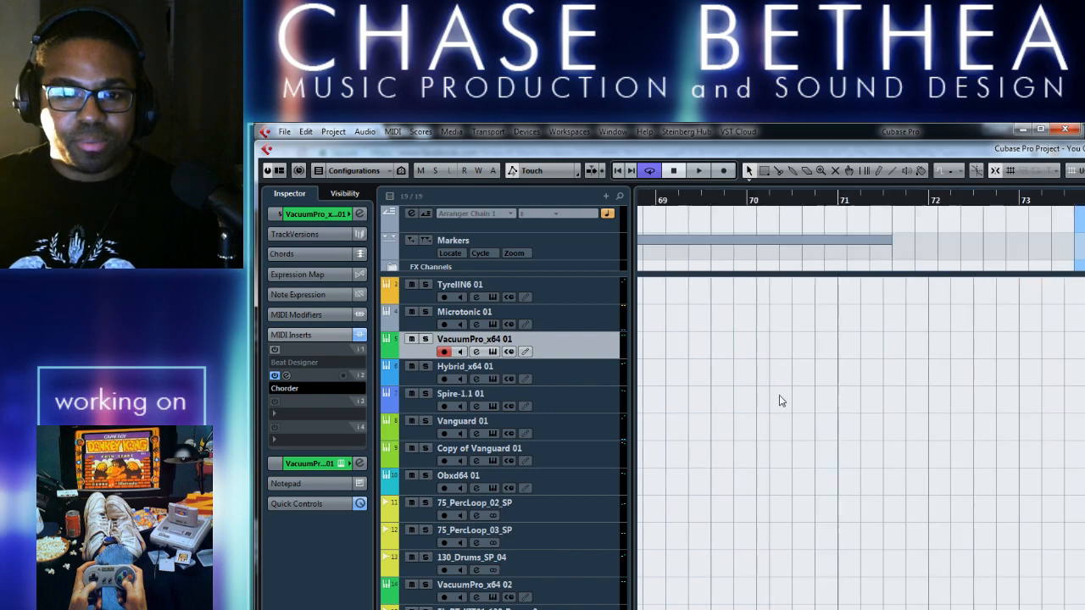
scroll(782, 401, left, 5)
click(800, 346)
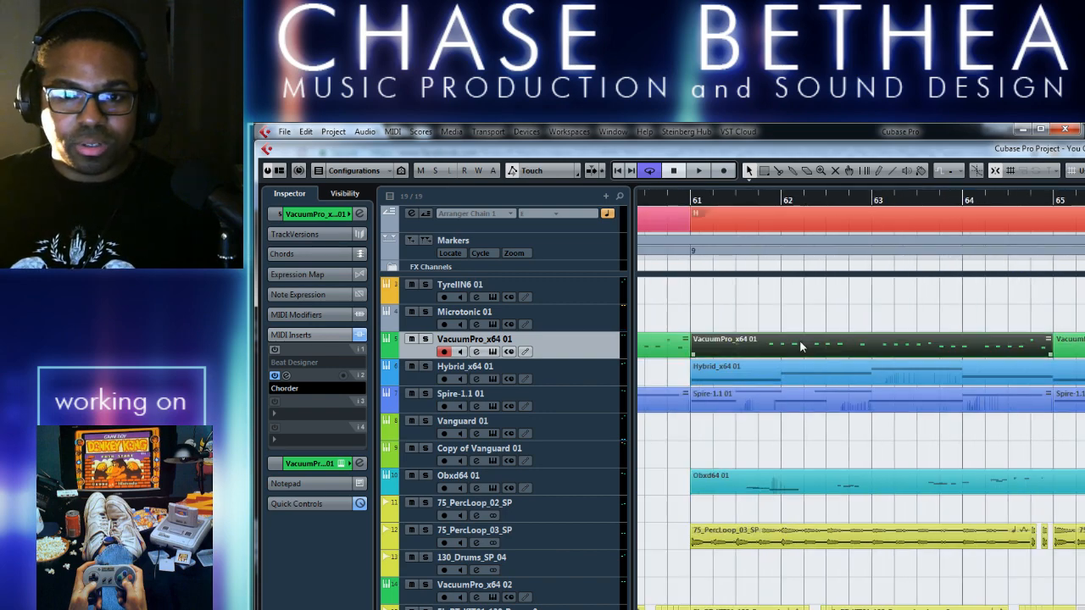
double_click(801, 346)
drag(462, 368, 1041, 500)
click(390, 129)
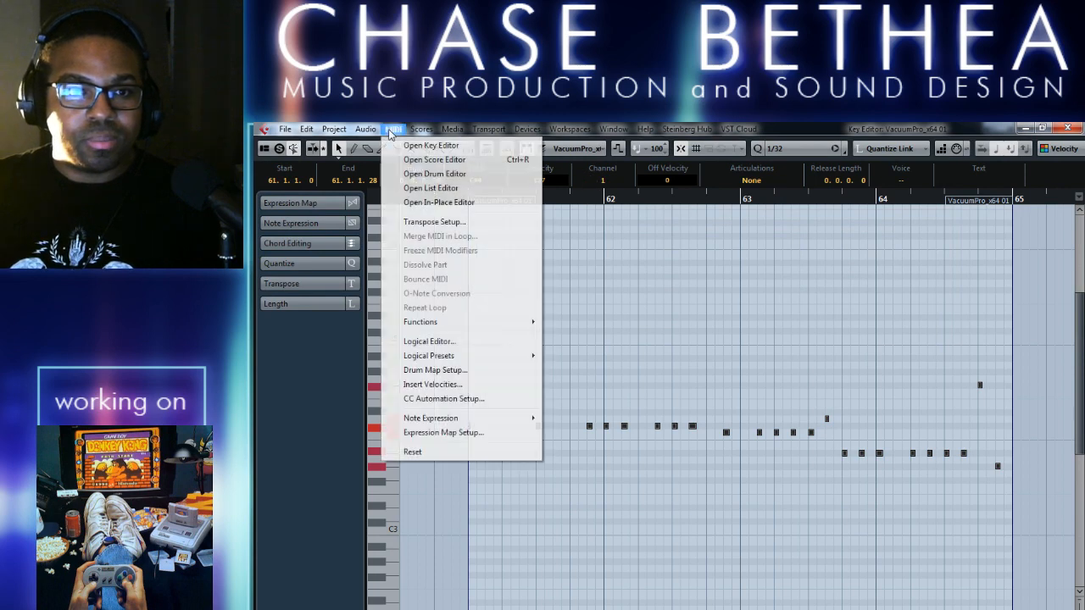
mouse_move(360, 132)
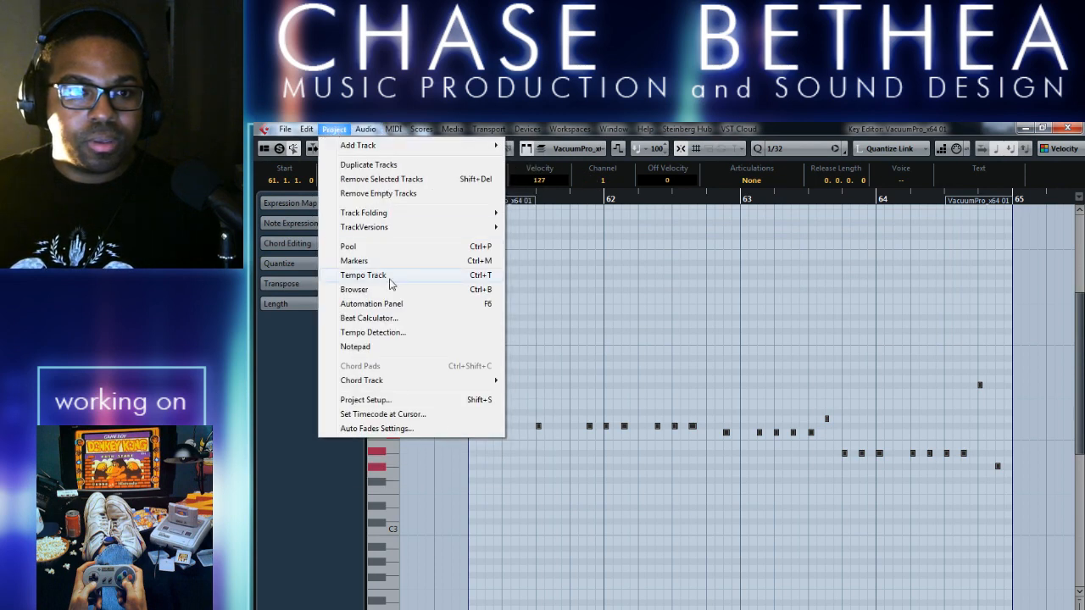
click(710, 298)
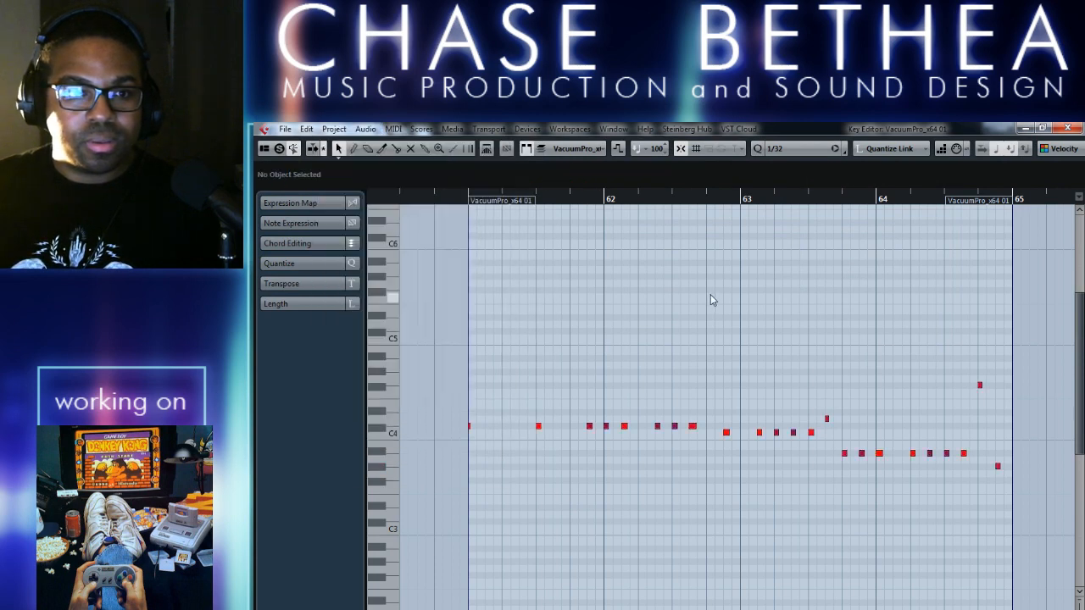
click(1064, 131)
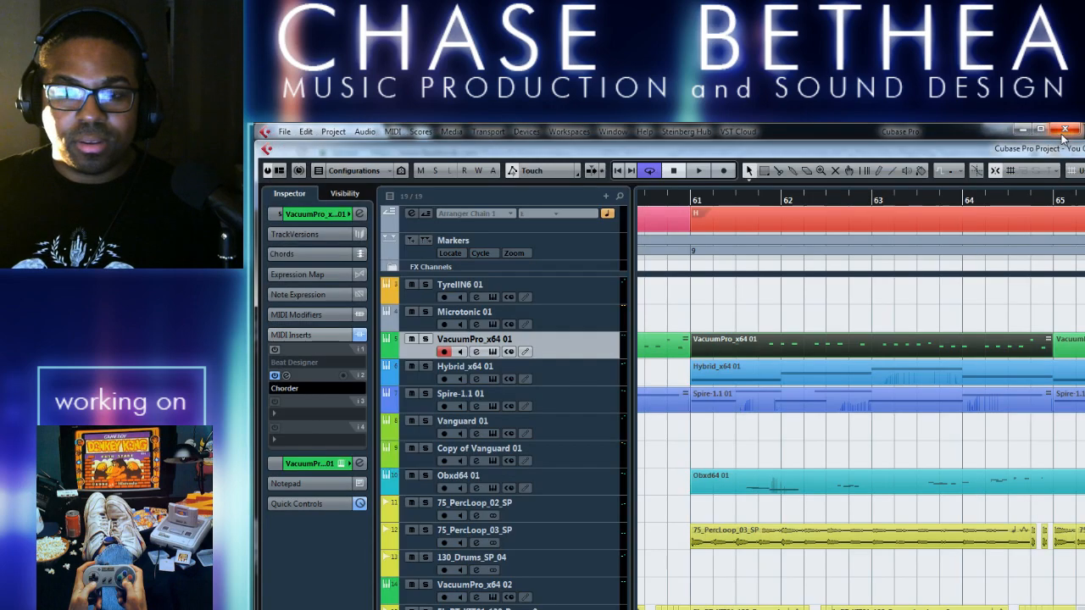
Open the Chorder insert of the VacuumPro_x64 01 track and examine its chord settings and context options
click(287, 377)
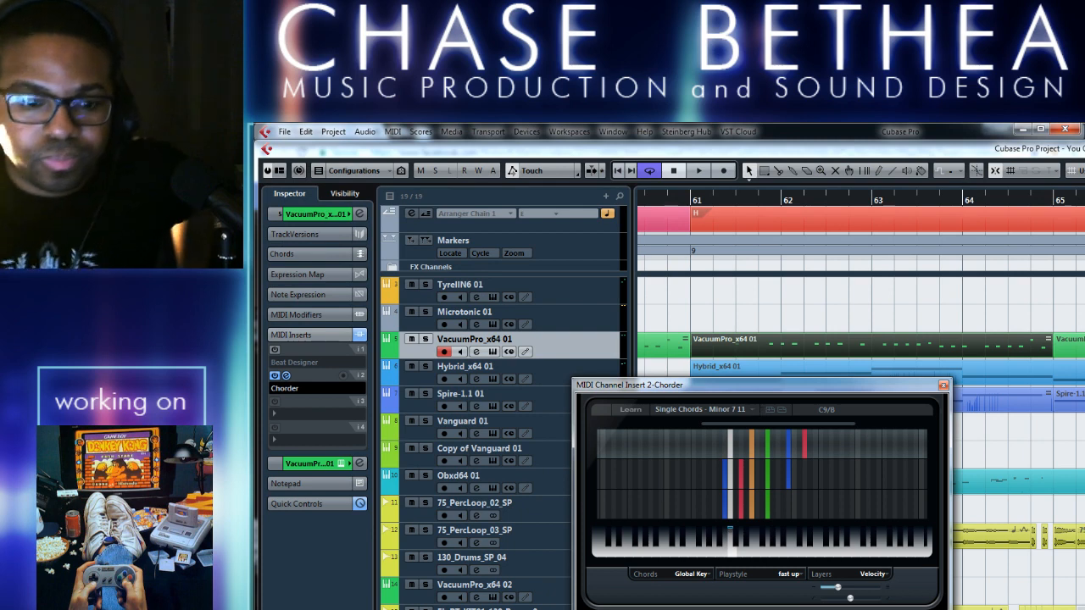
click(943, 385)
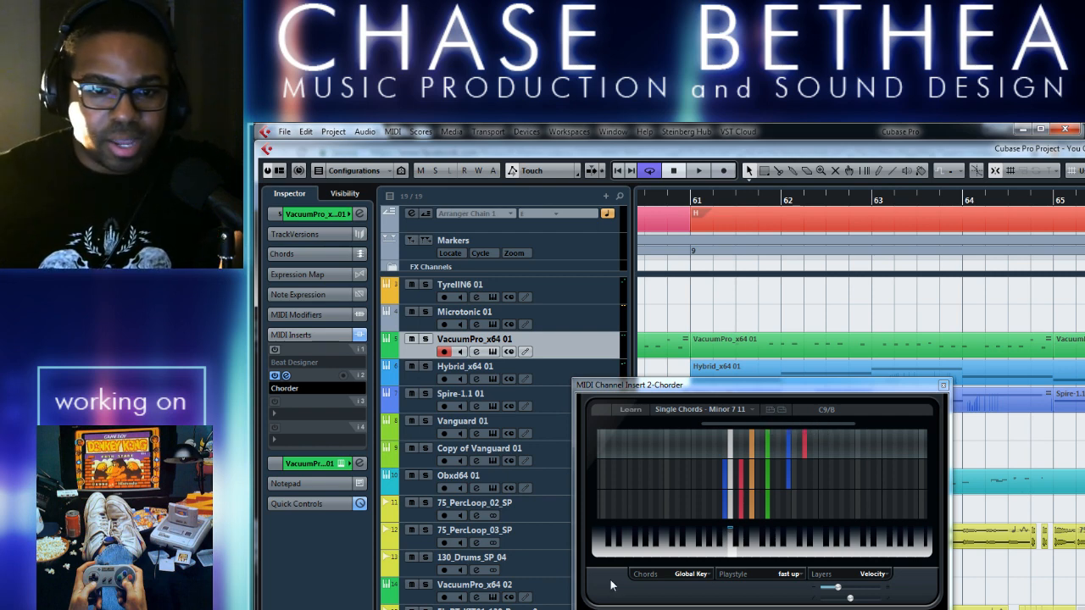
right_click(612, 421)
click(592, 413)
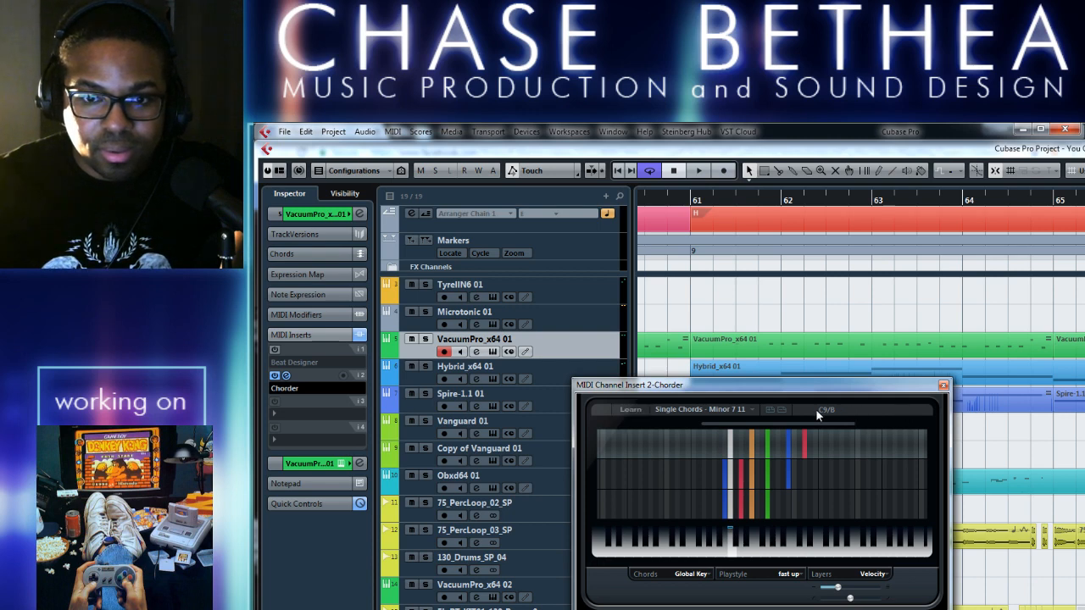
right_click(731, 450)
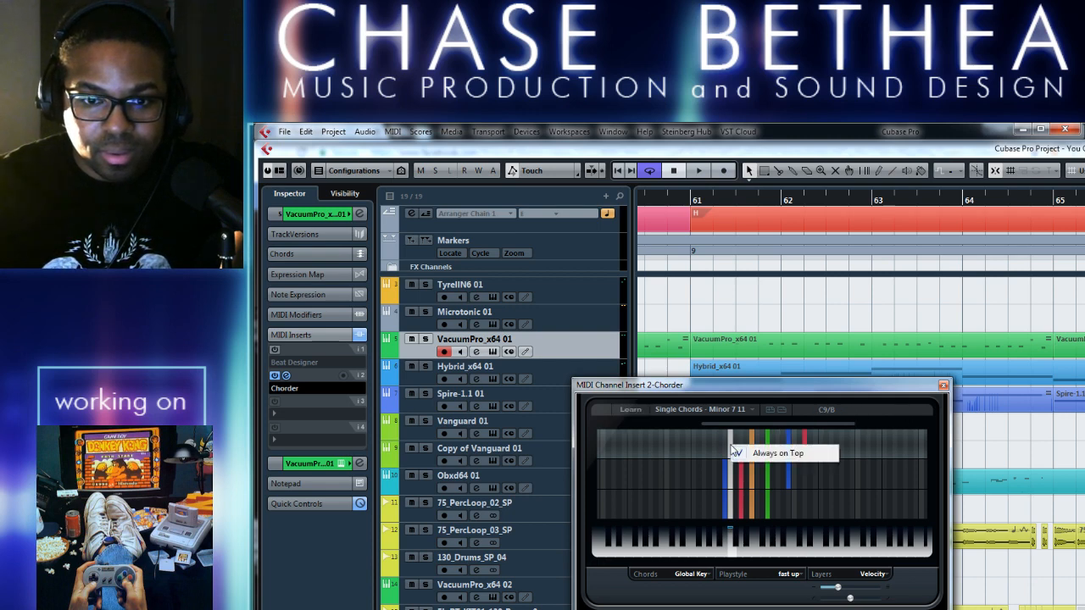
click(782, 543)
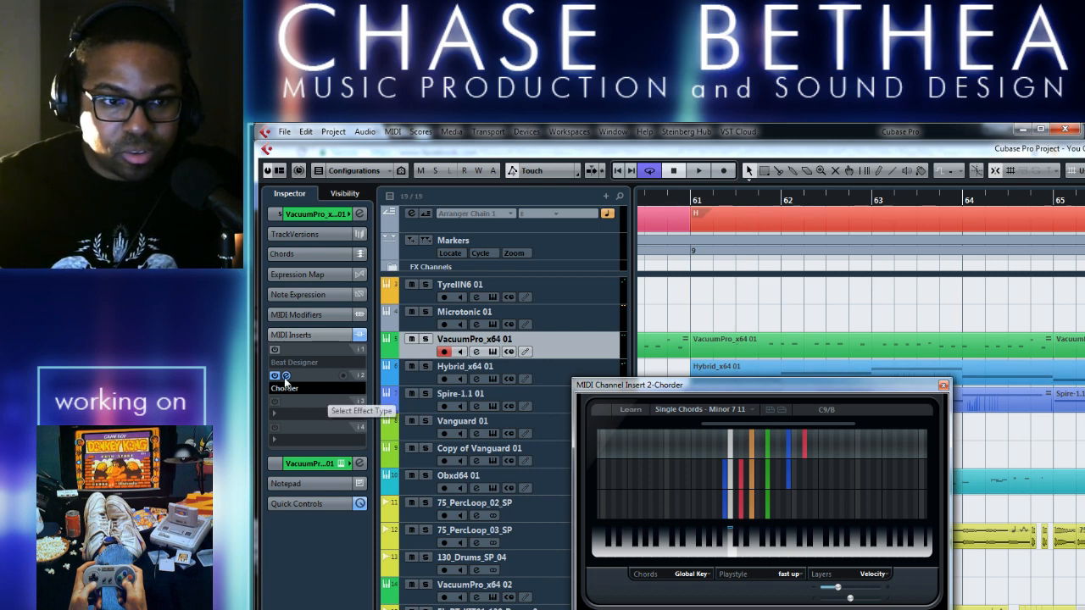
Try merging the MIDI in the loop with Include Inserts enabled, and close the Chorder window
click(334, 132)
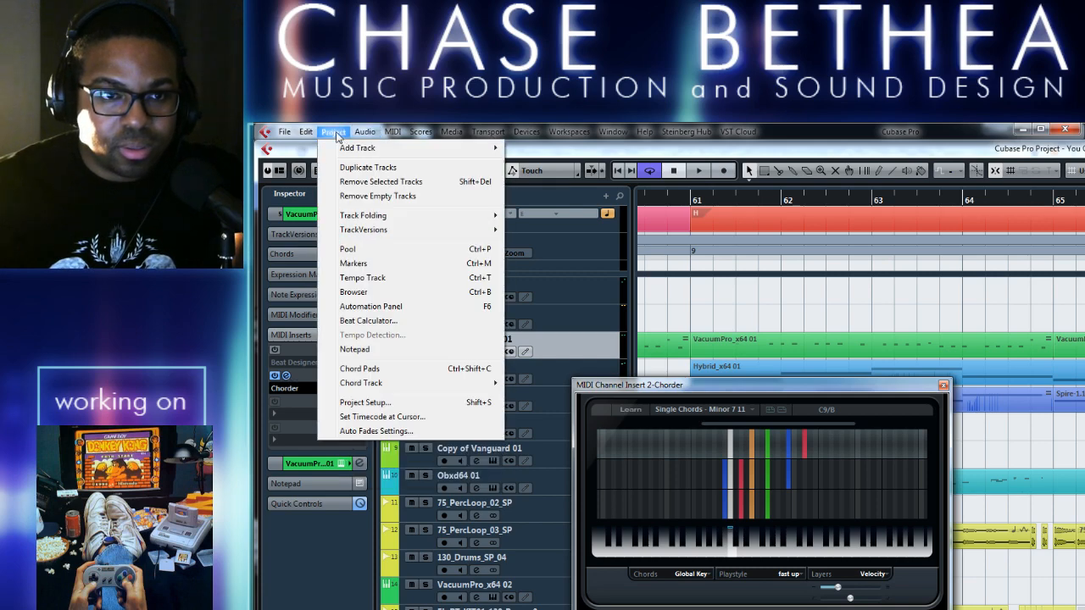
mouse_move(395, 134)
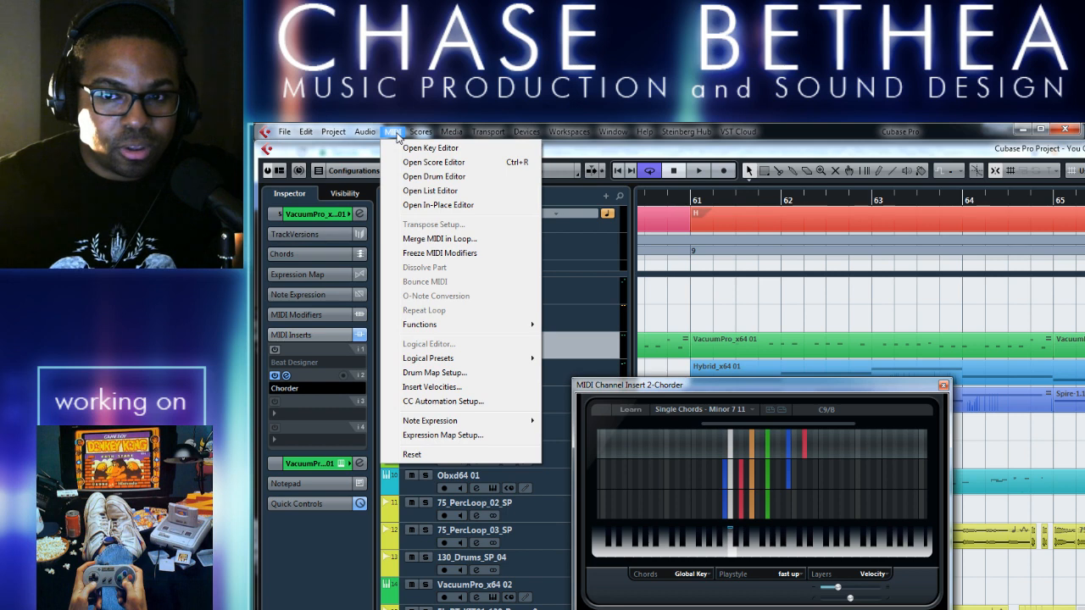
click(419, 241)
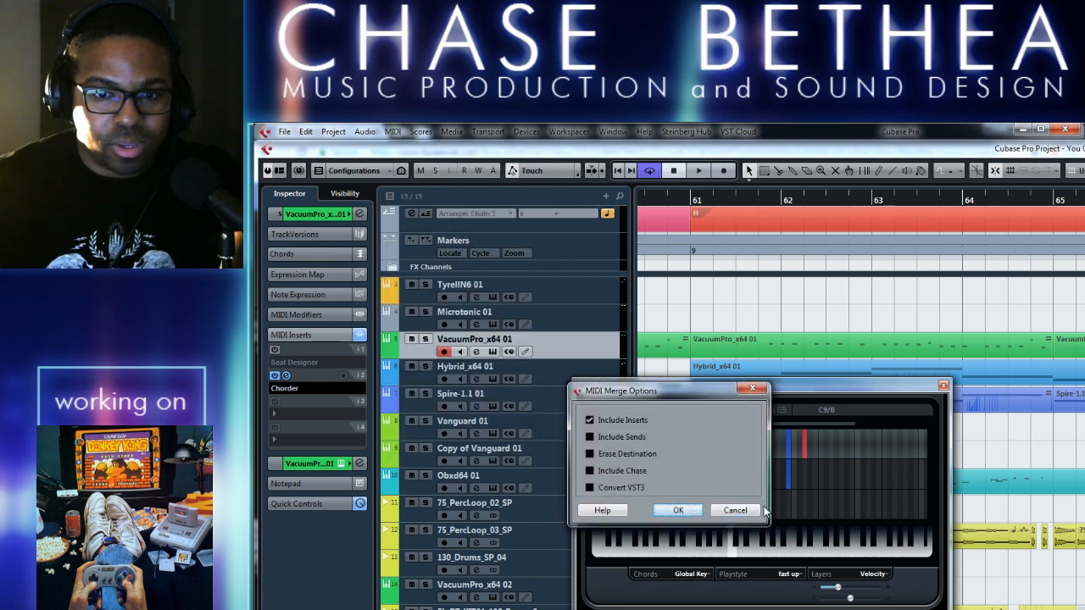
click(678, 512)
click(943, 388)
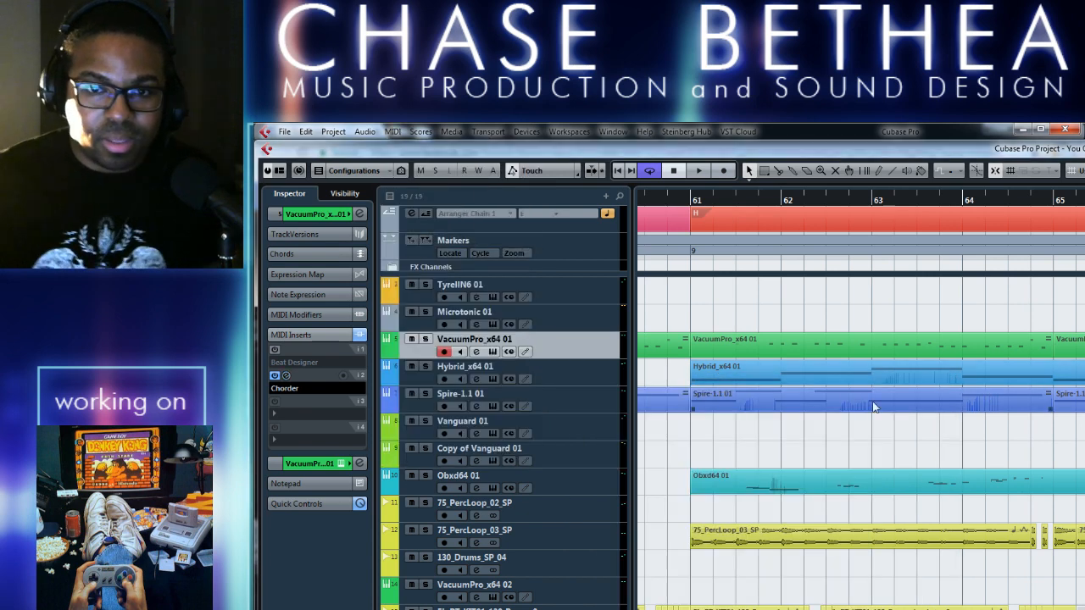
Set the cycle range to cycle marker 9, which starts at bar 61
click(747, 254)
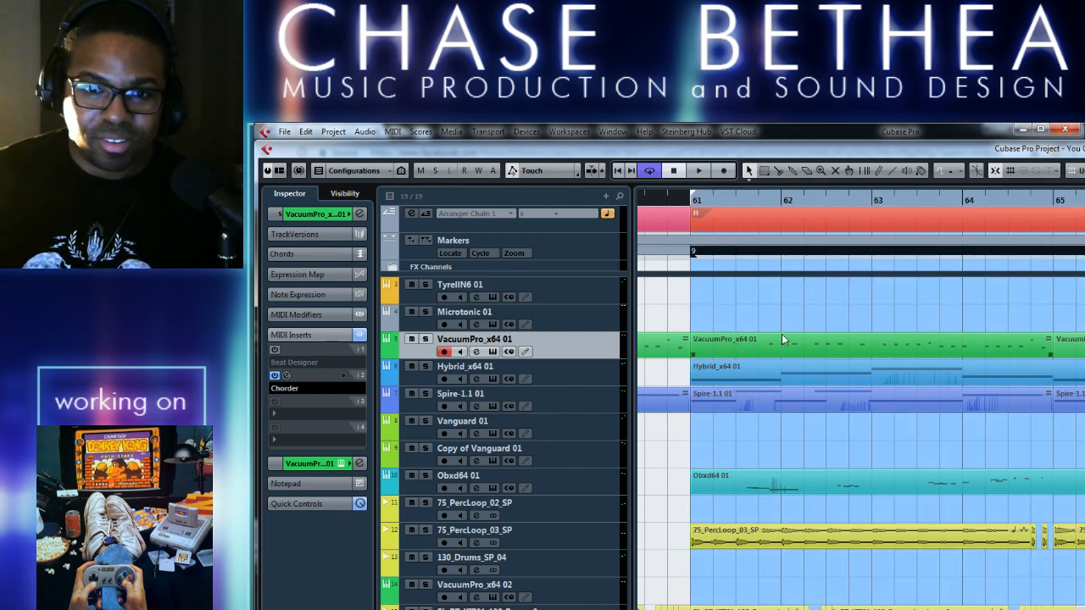
scroll(782, 365, left, 3)
scroll(770, 351, right, 2)
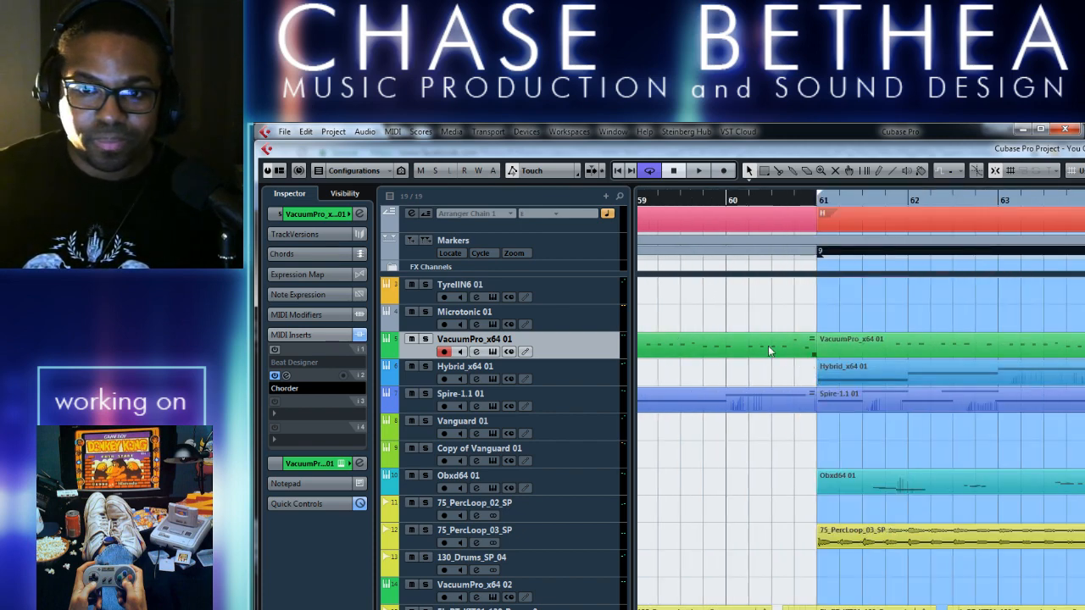
Try dissolving the VacuumPro_x64 01 part at bar 61 with Separate Pitches and Optimized Display, and undo it
click(864, 352)
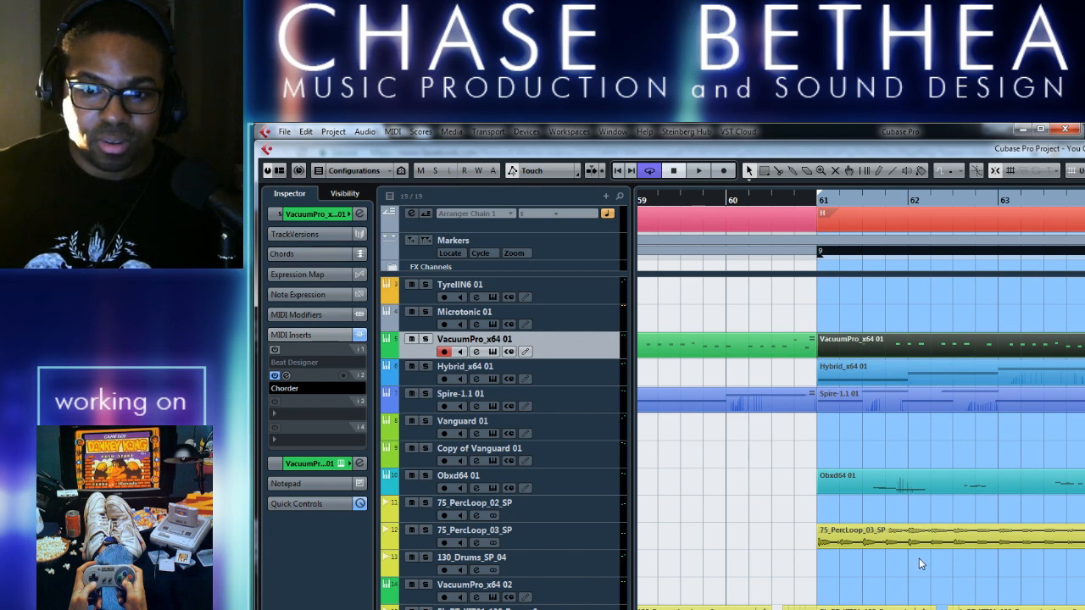
click(394, 132)
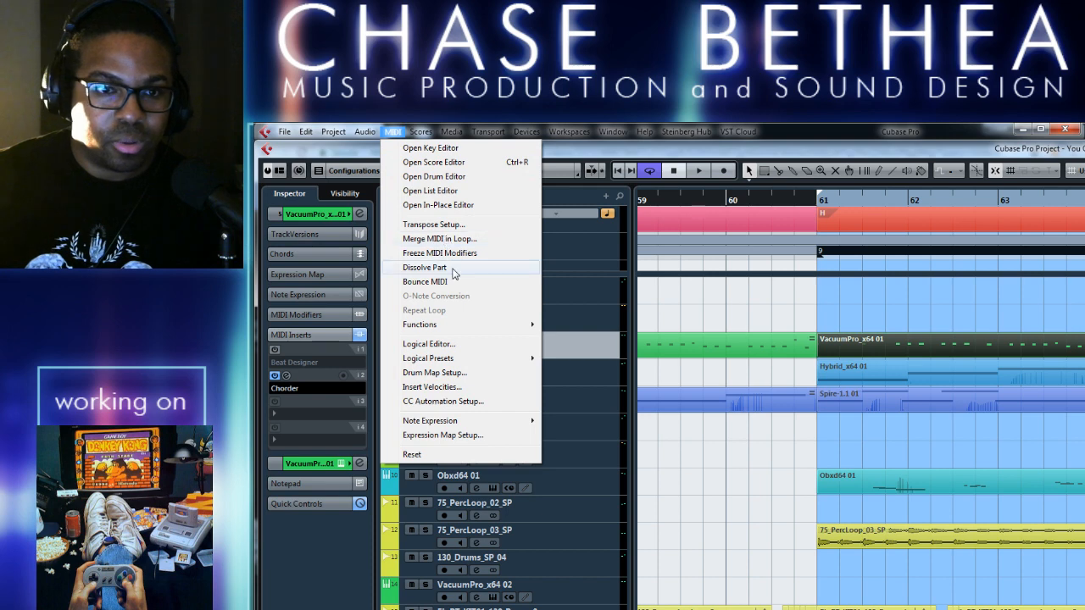
click(454, 273)
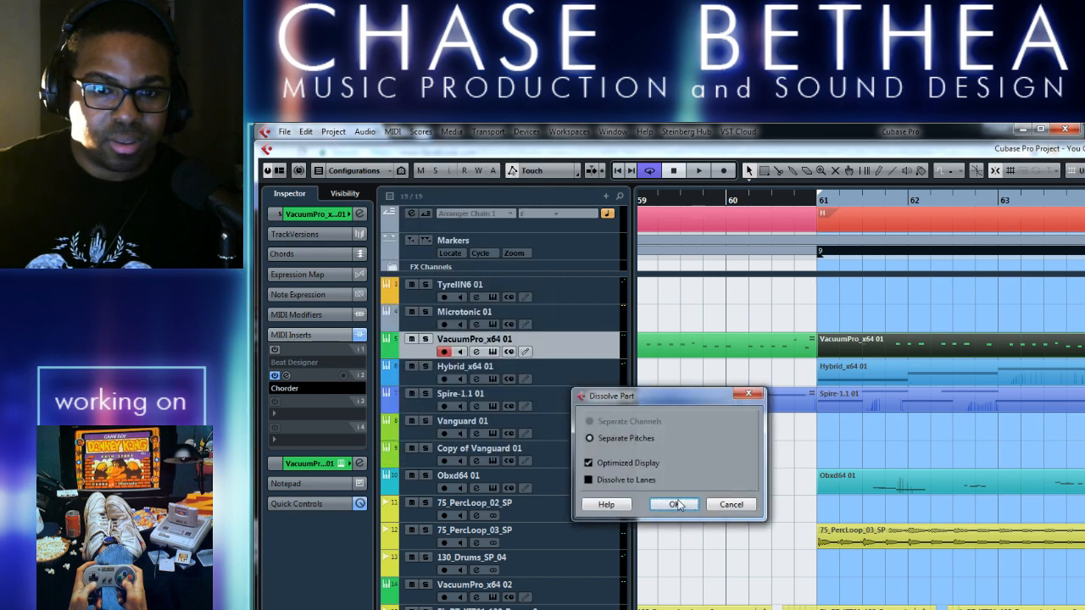
click(674, 505)
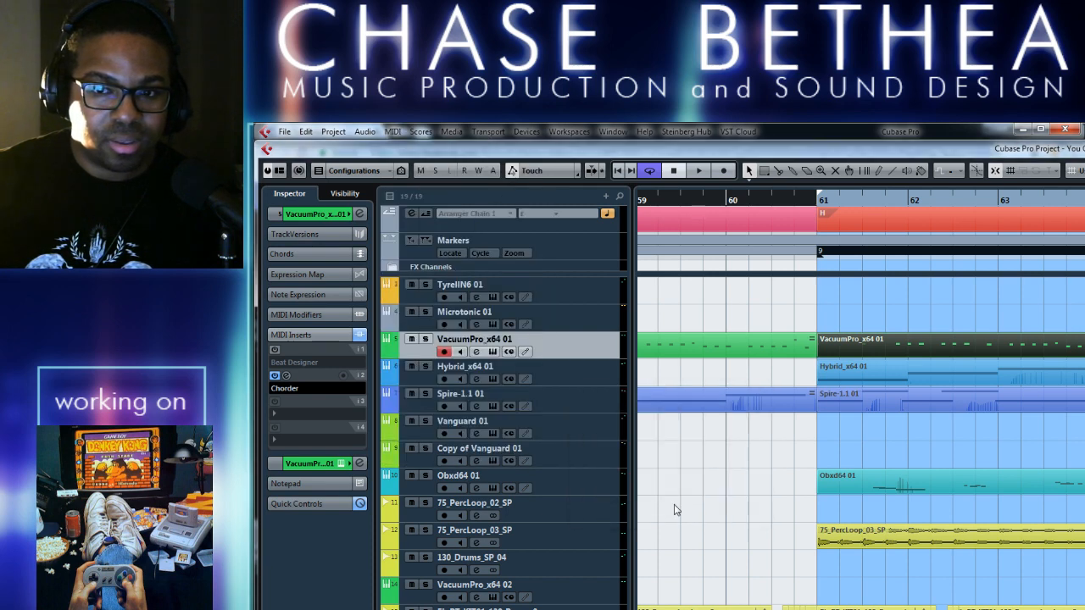
scroll(871, 354, down, 3)
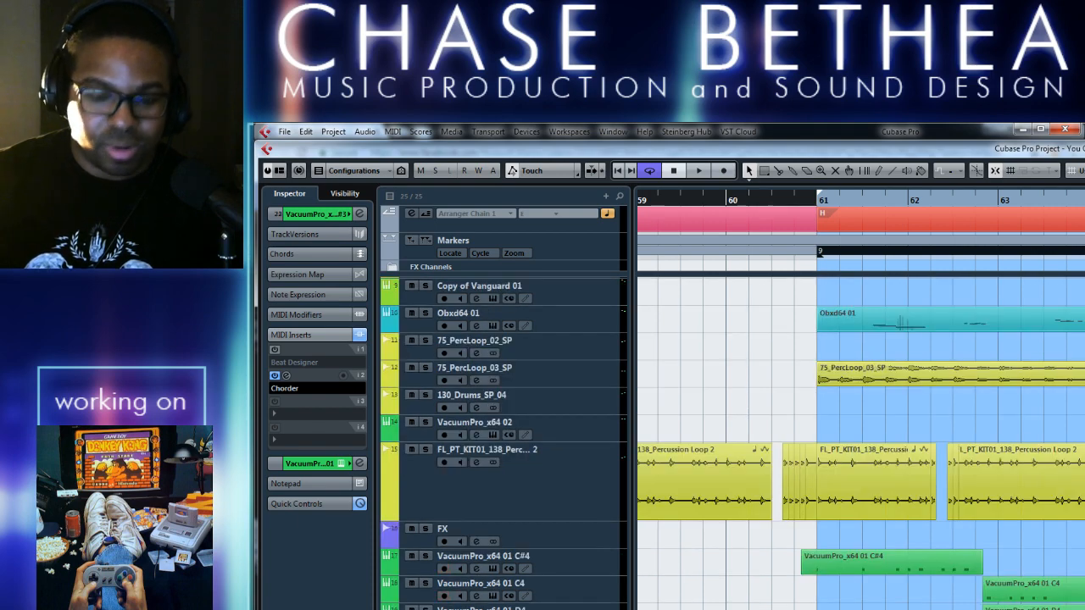
key(ctrl+z)
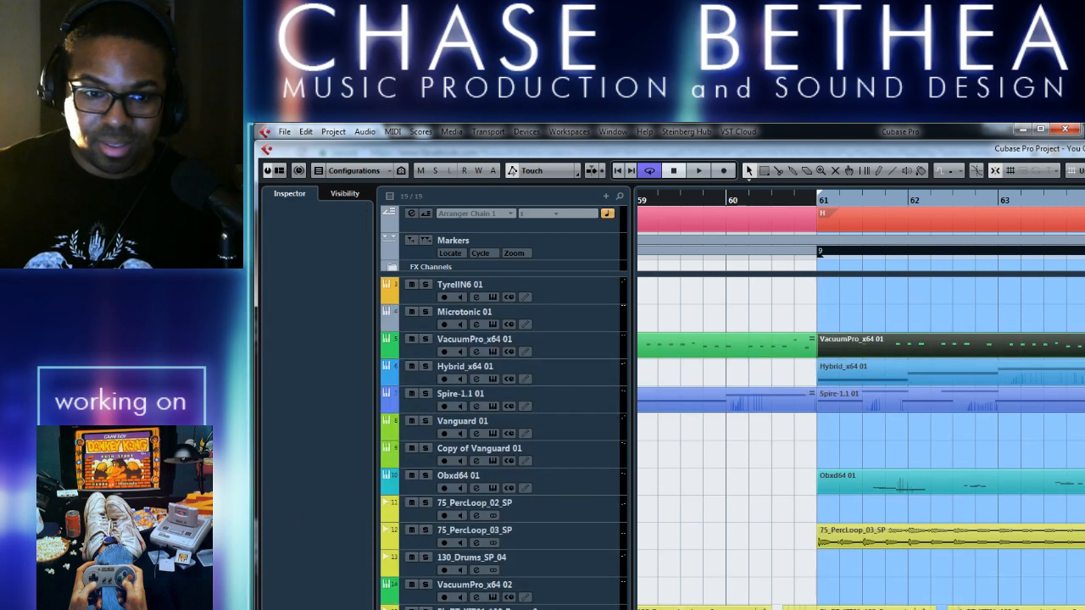
Bounce the MIDI of the VacuumPro_x64 01 part at bar 61, reselect it and check the available MIDI commands
click(393, 132)
click(451, 281)
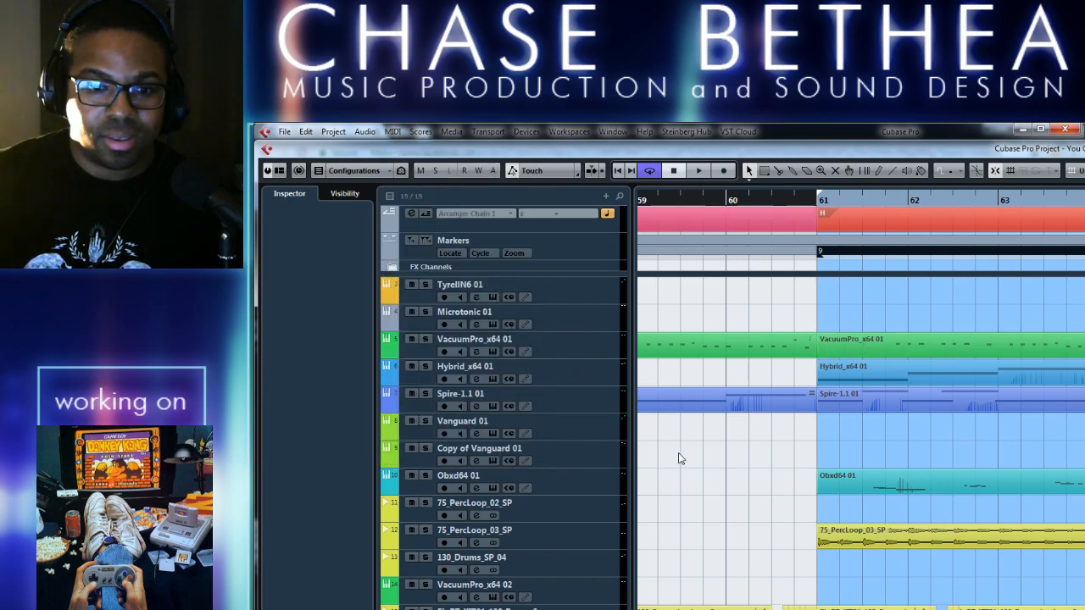
click(854, 343)
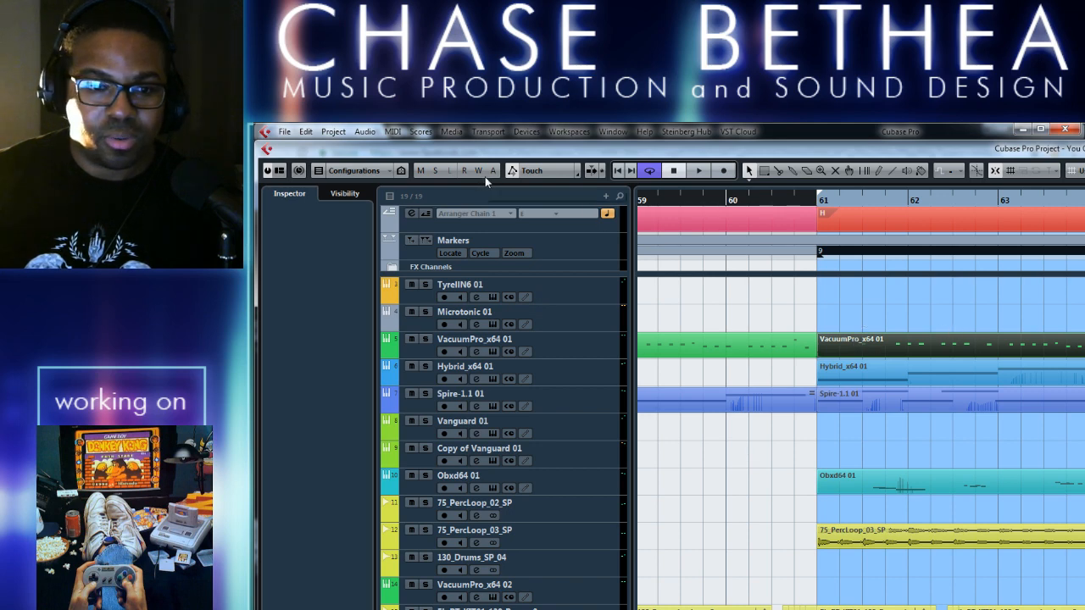
click(392, 133)
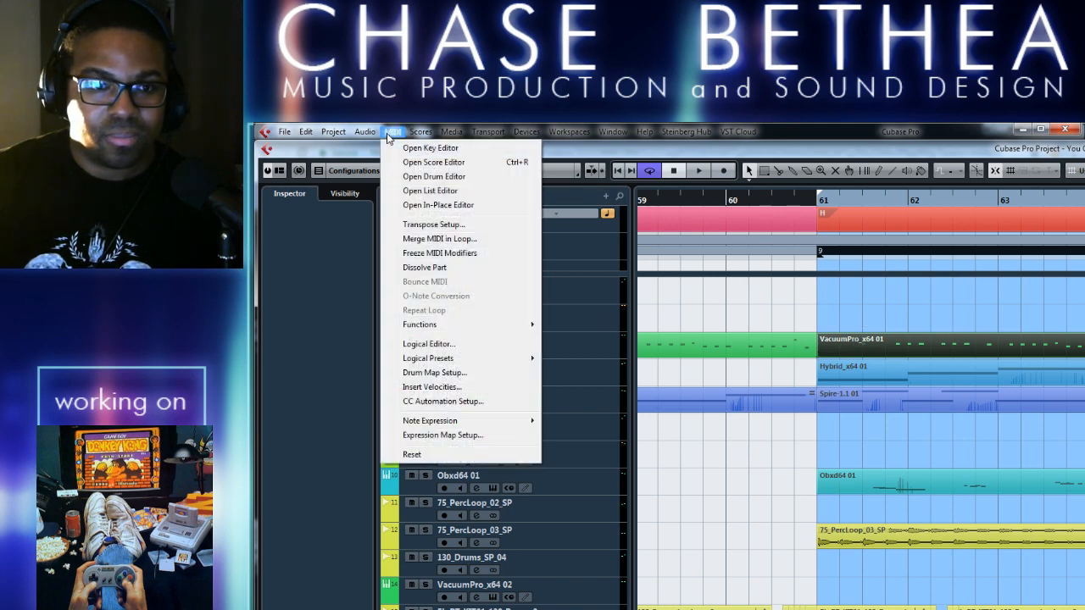
key(Escape)
Dissolve the bar 61 VacuumPro_x64 01 part into separate pitches with Chorder open, and undo back to the shared part
click(567, 349)
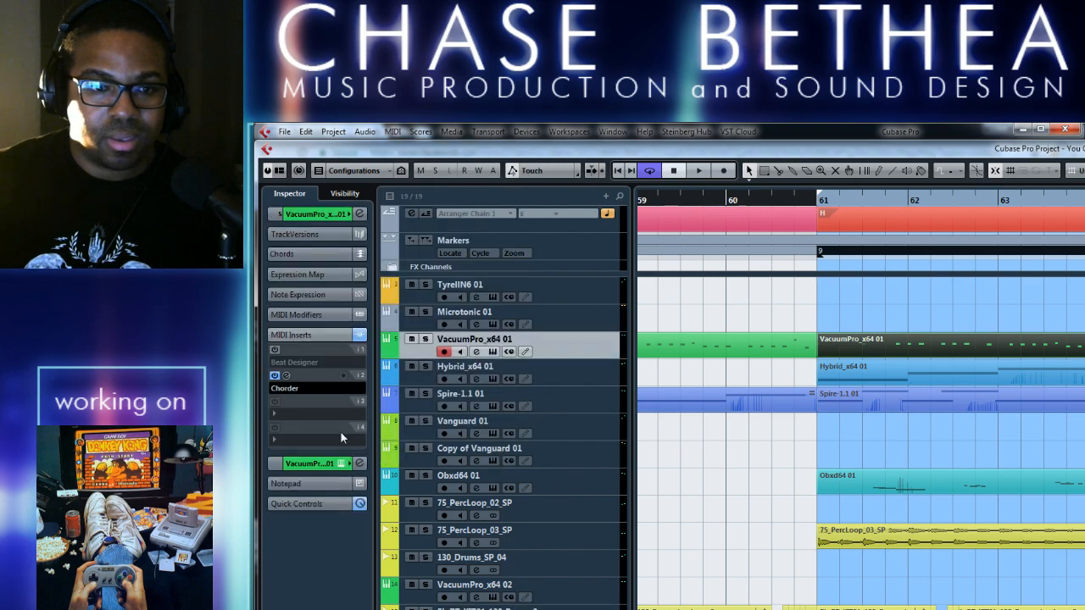
click(287, 375)
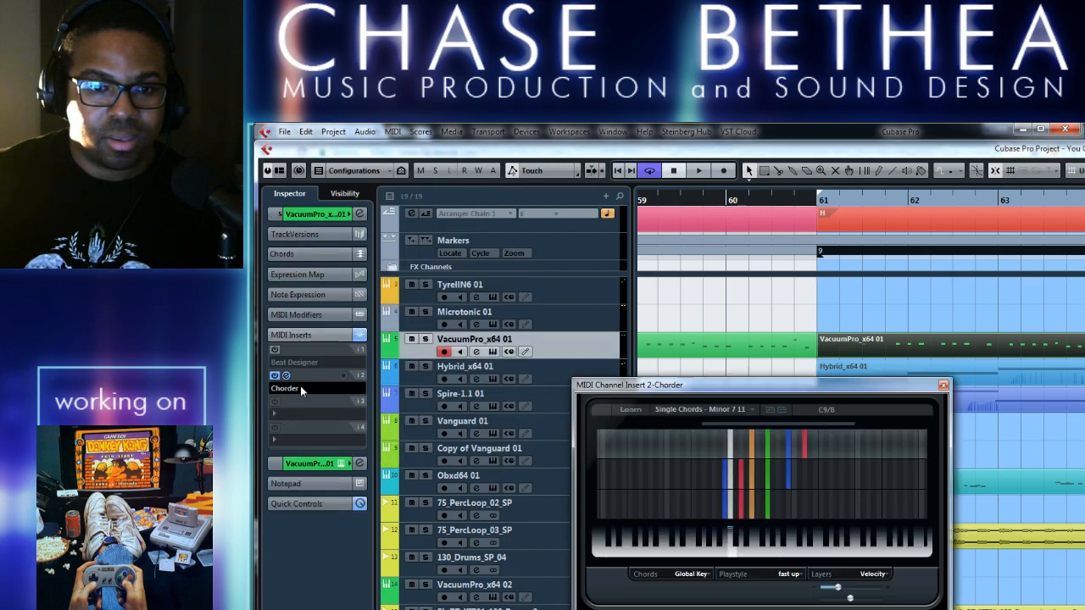
click(400, 132)
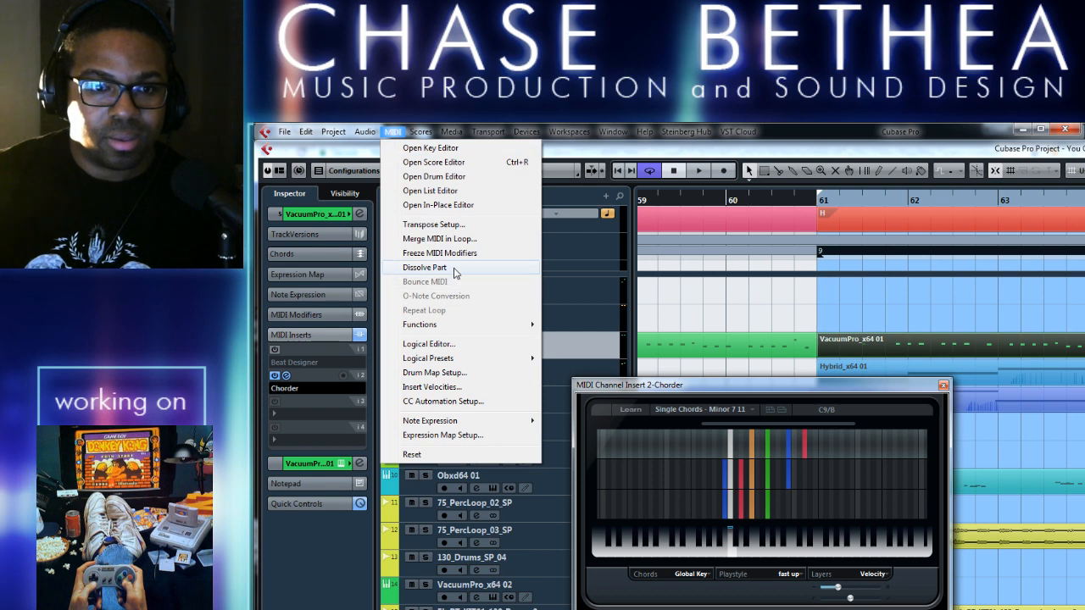
click(456, 269)
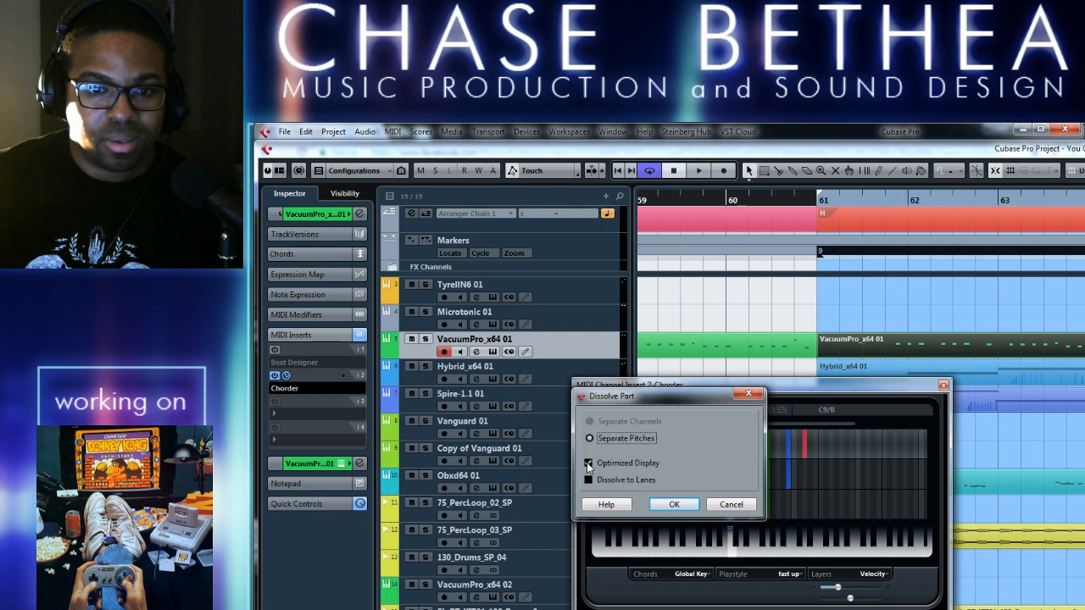
click(674, 504)
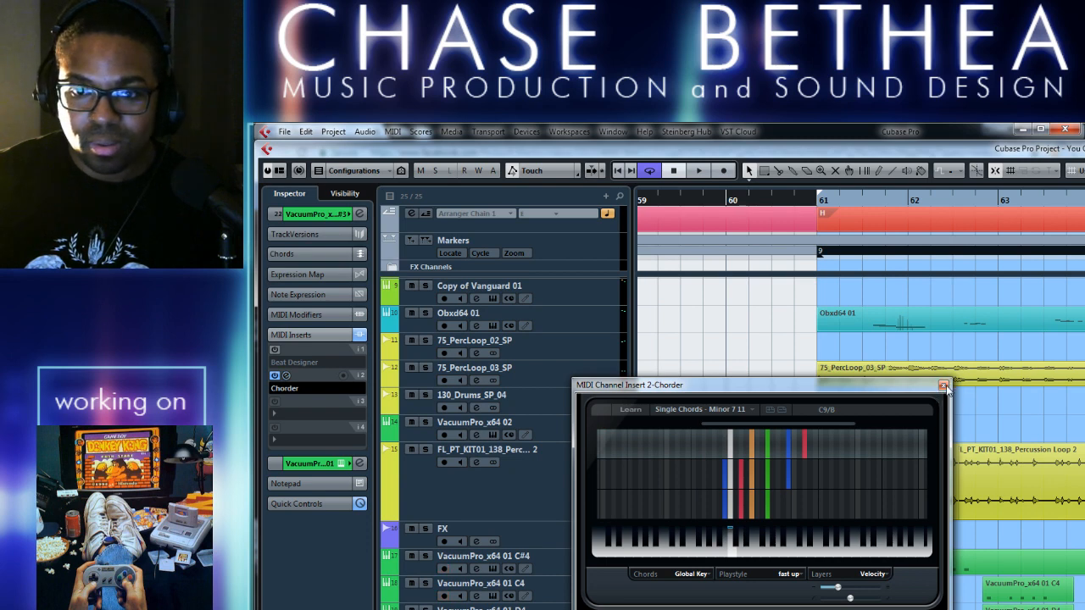
click(944, 386)
scroll(853, 523, right, 2)
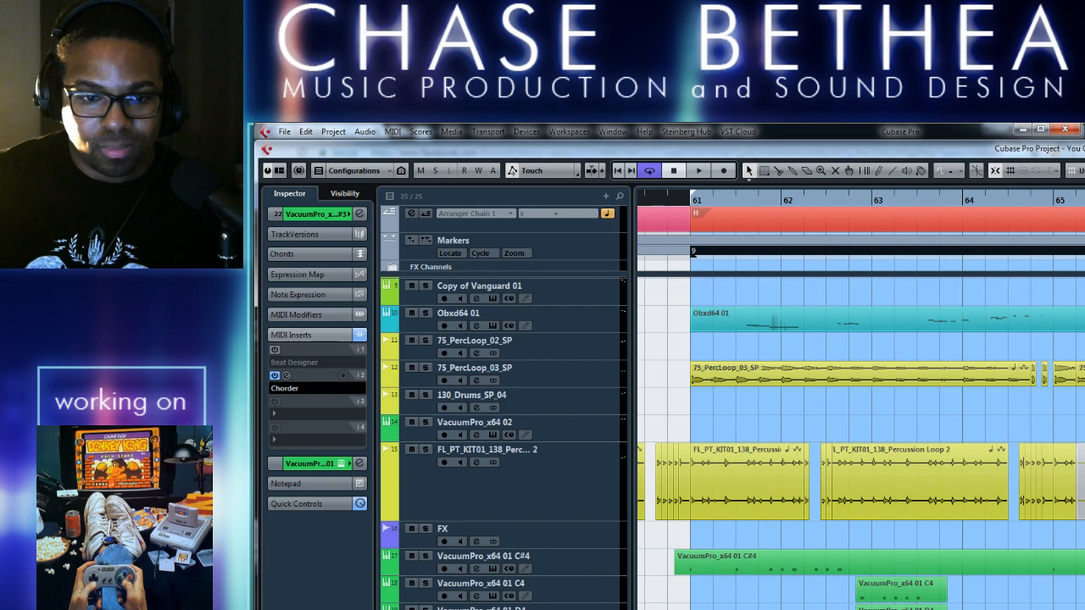
key(ctrl+z)
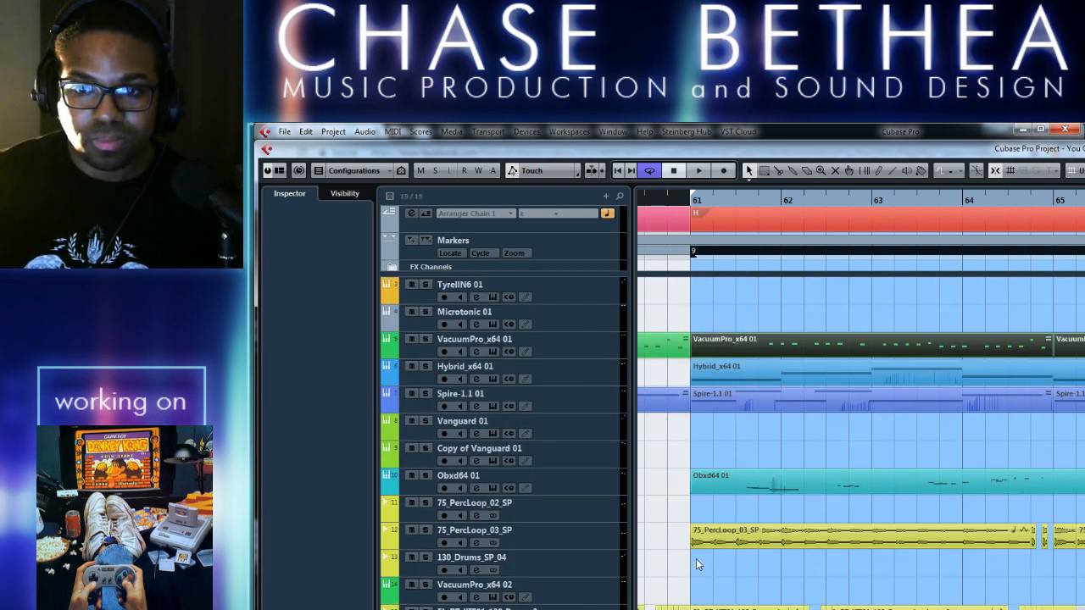
Merge the VacuumPro_x64 01 MIDI within the loop from bar 61, with only Include Inserts enabled, to render the Chorder chords as notes
click(393, 132)
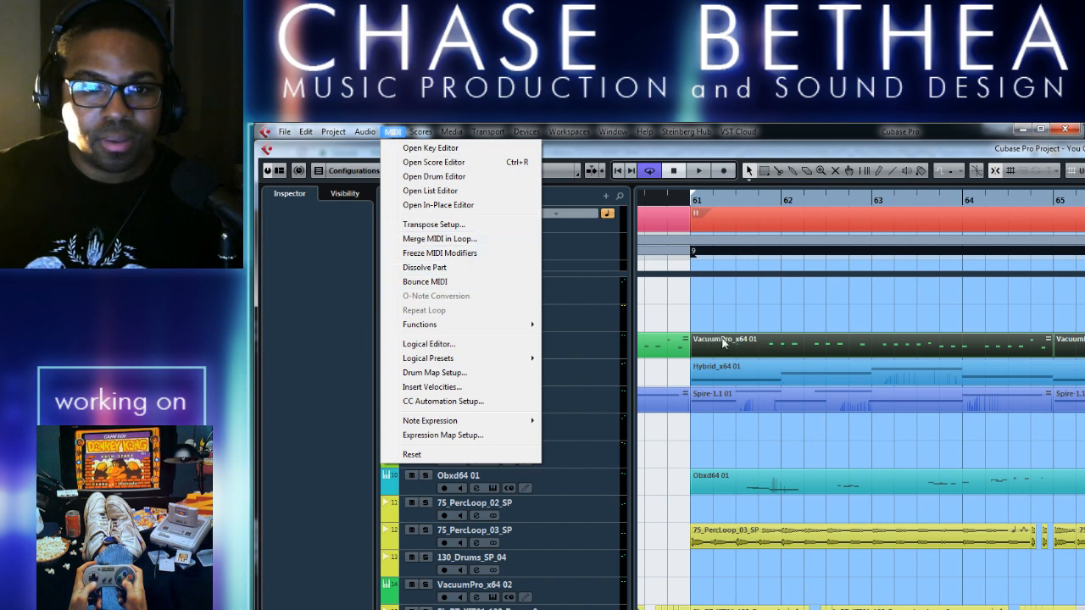
click(788, 346)
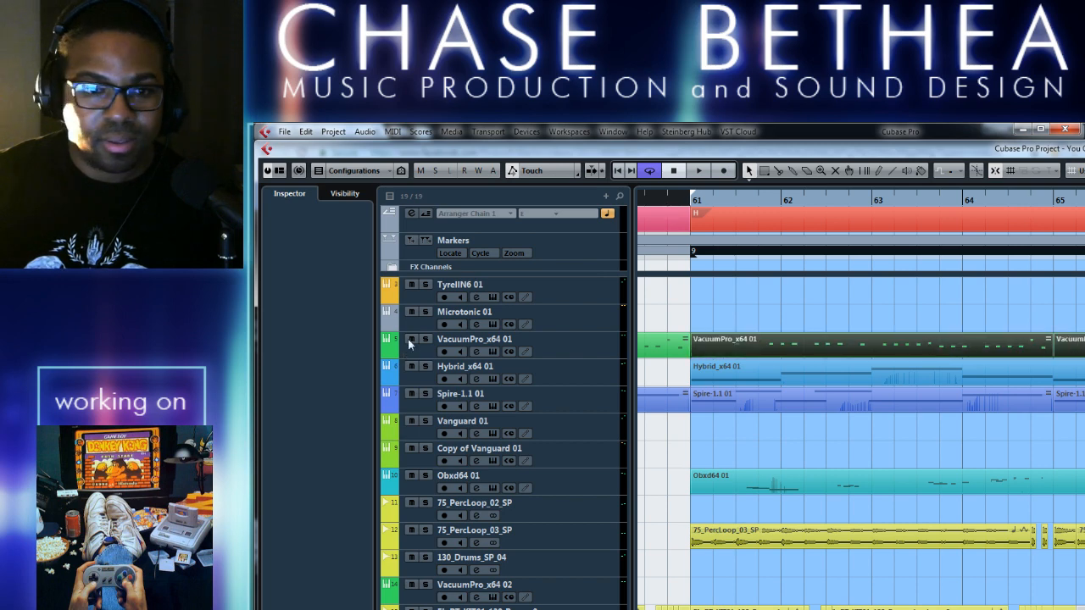
click(594, 344)
click(288, 376)
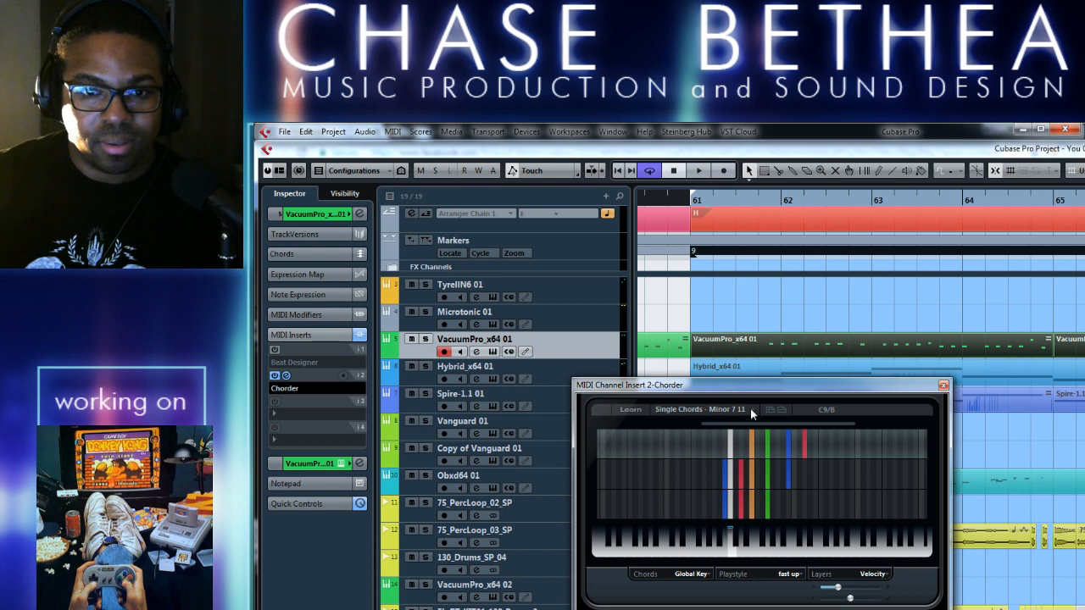
click(393, 131)
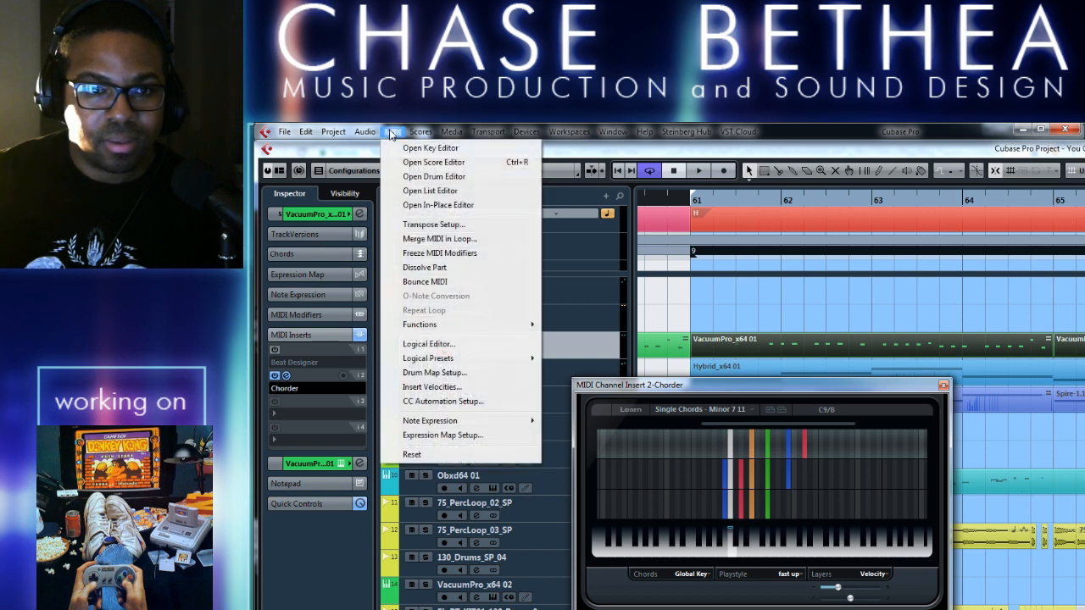
click(485, 241)
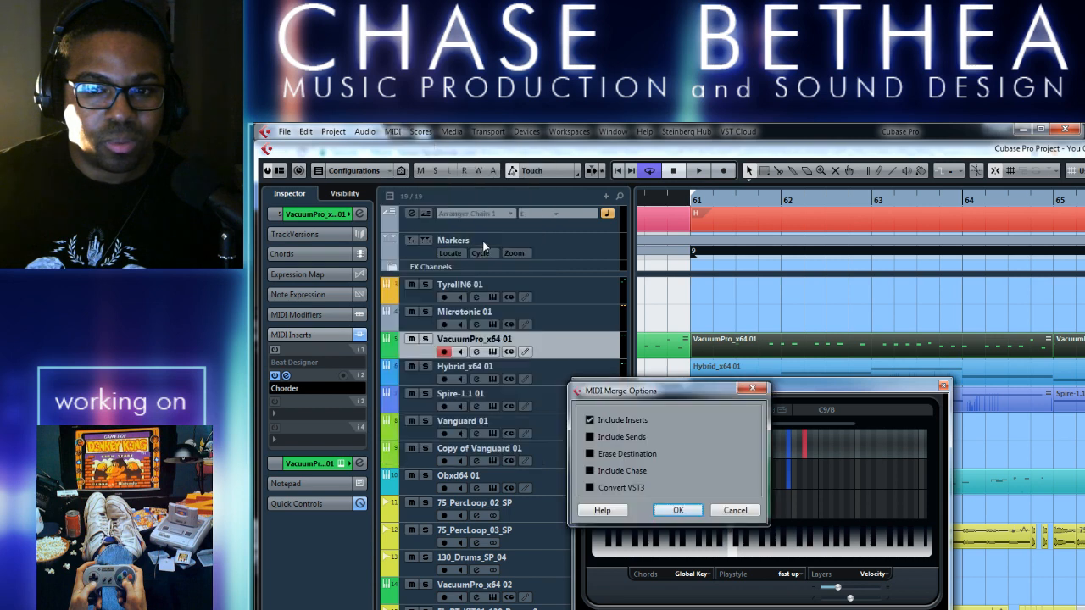
click(683, 511)
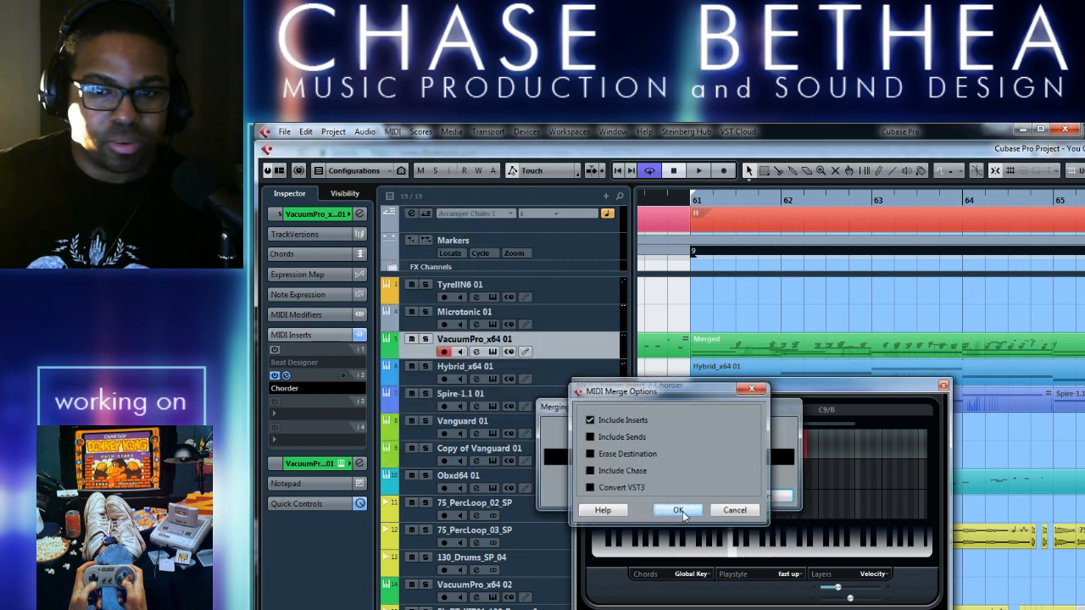
Deactivate the Chorder insert on the VacuumPro_x64 01 track and close its window
click(288, 376)
click(943, 384)
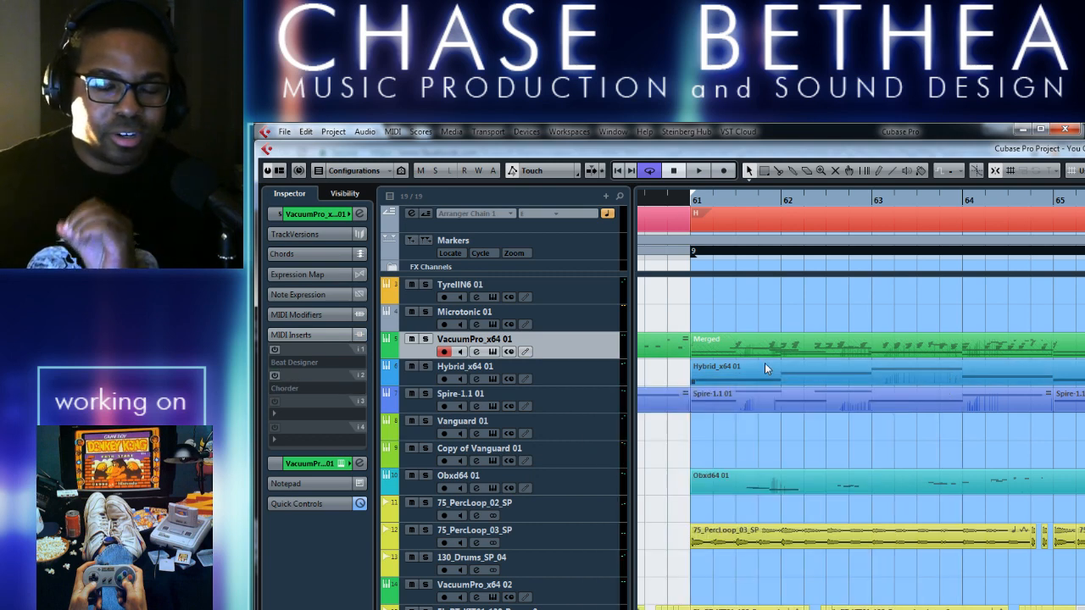
click(392, 131)
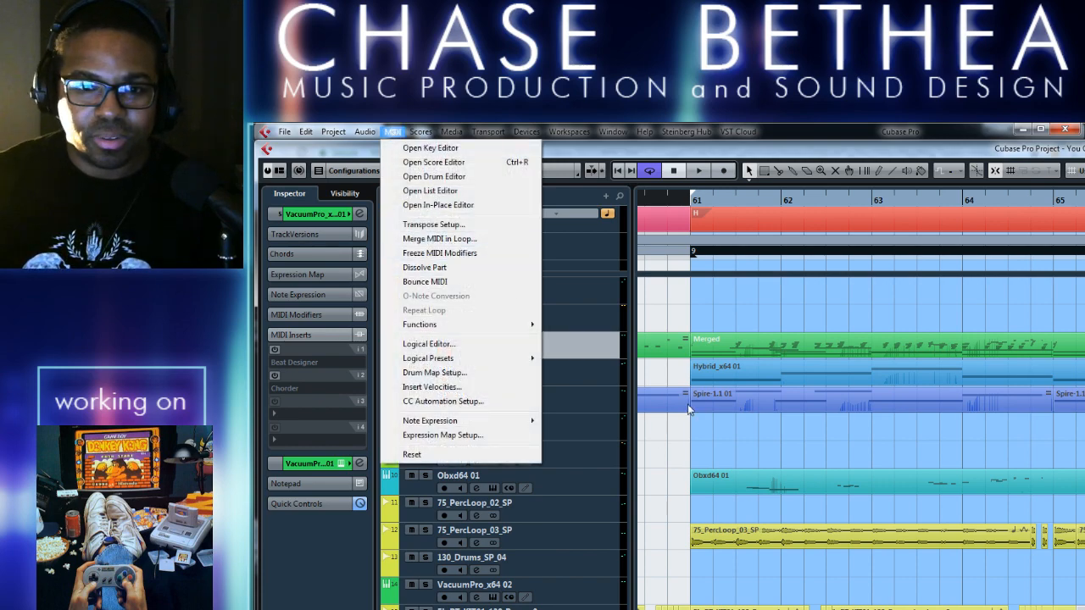
Delete the original VacuumPro_x64 01 parts in sections G and H, and place the Merged part at bar 61
click(712, 454)
key(ctrl+z)
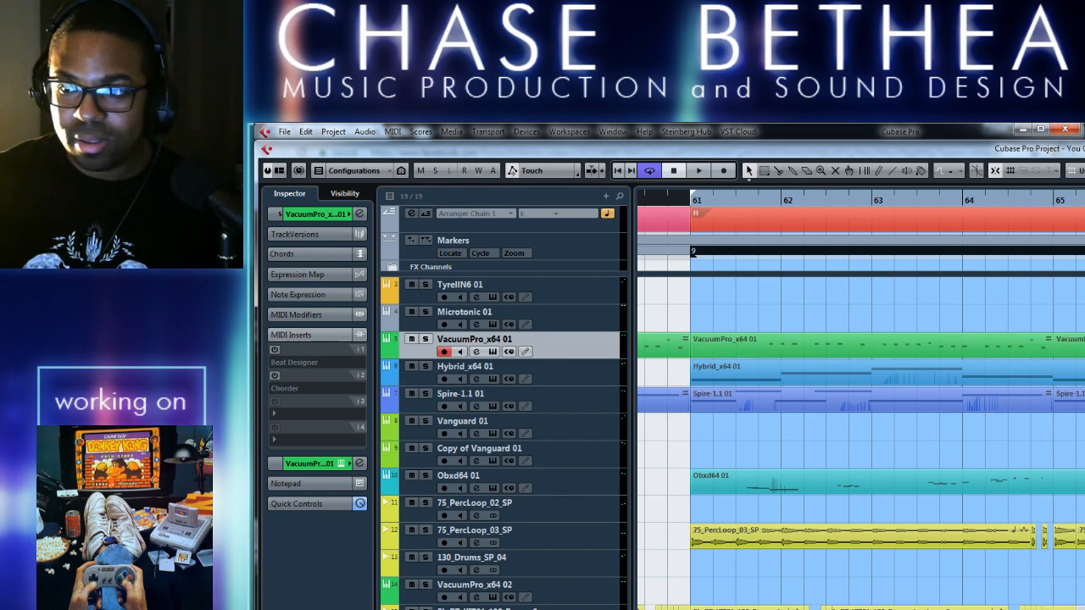
click(922, 341)
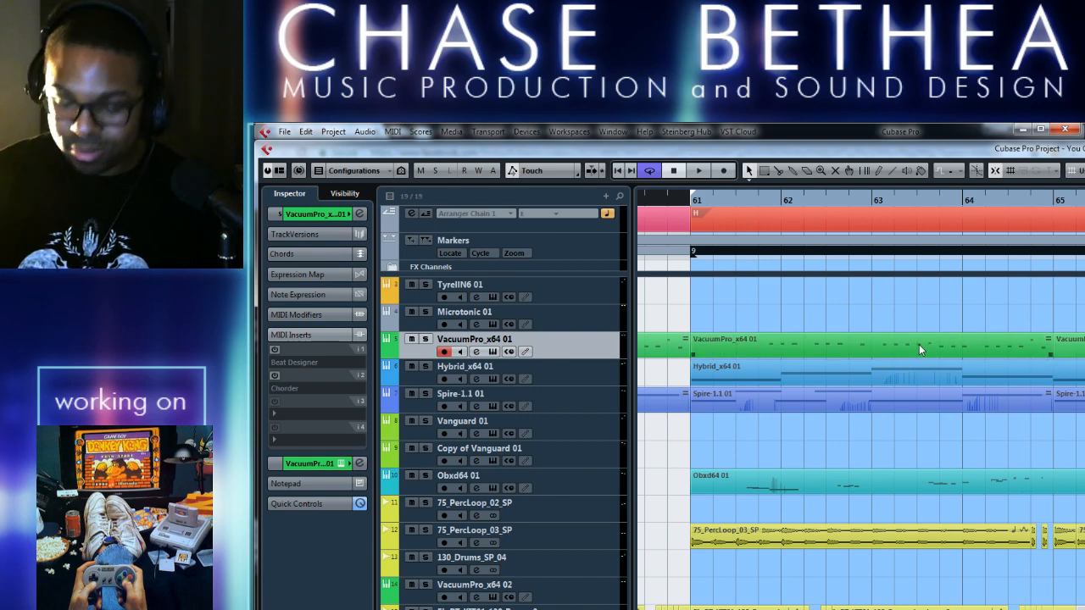
scroll(919, 344, down, 5)
scroll(827, 432, right, 3)
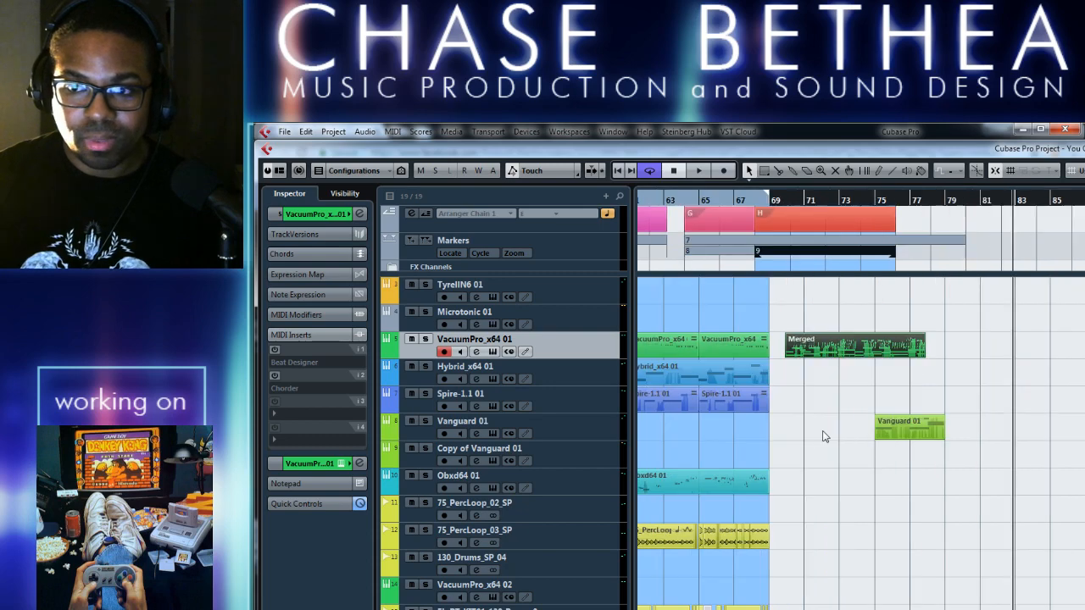
drag(792, 337, 1003, 355)
key(Delete)
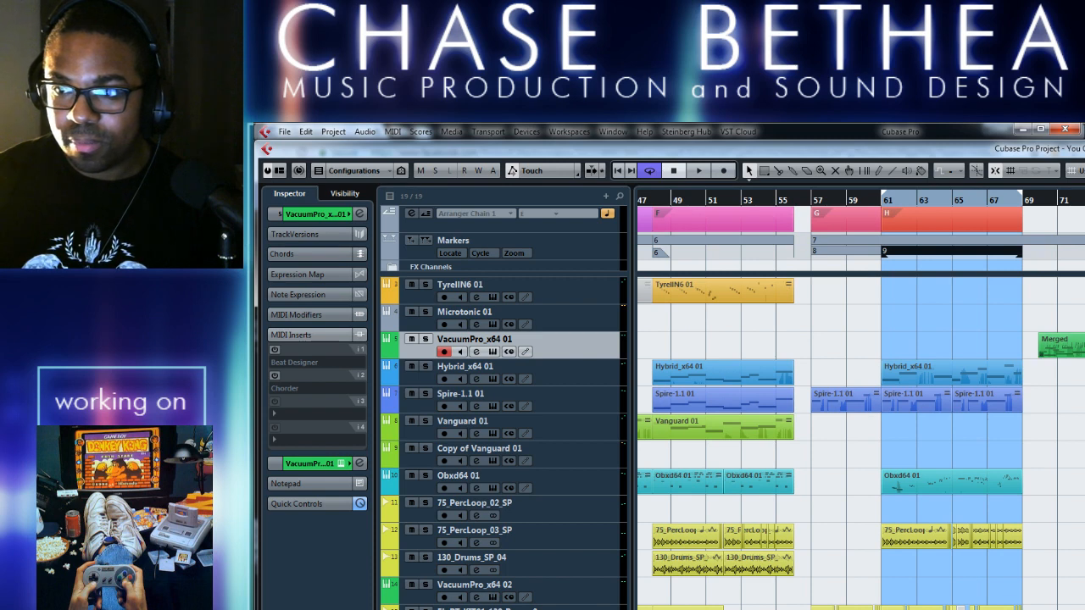
drag(1067, 350, 909, 350)
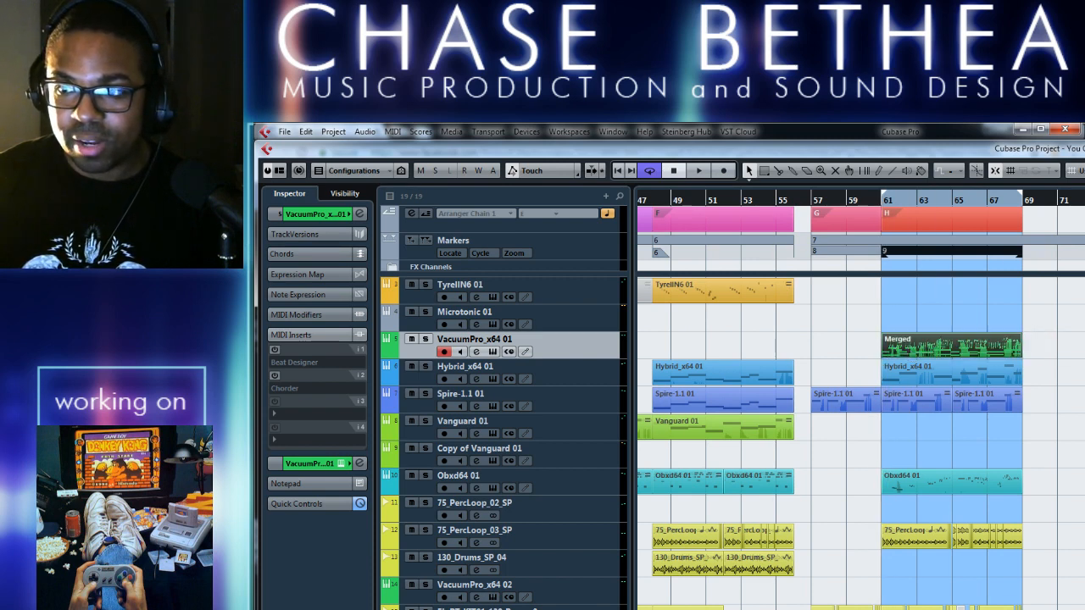
key(ctrl+shift+a)
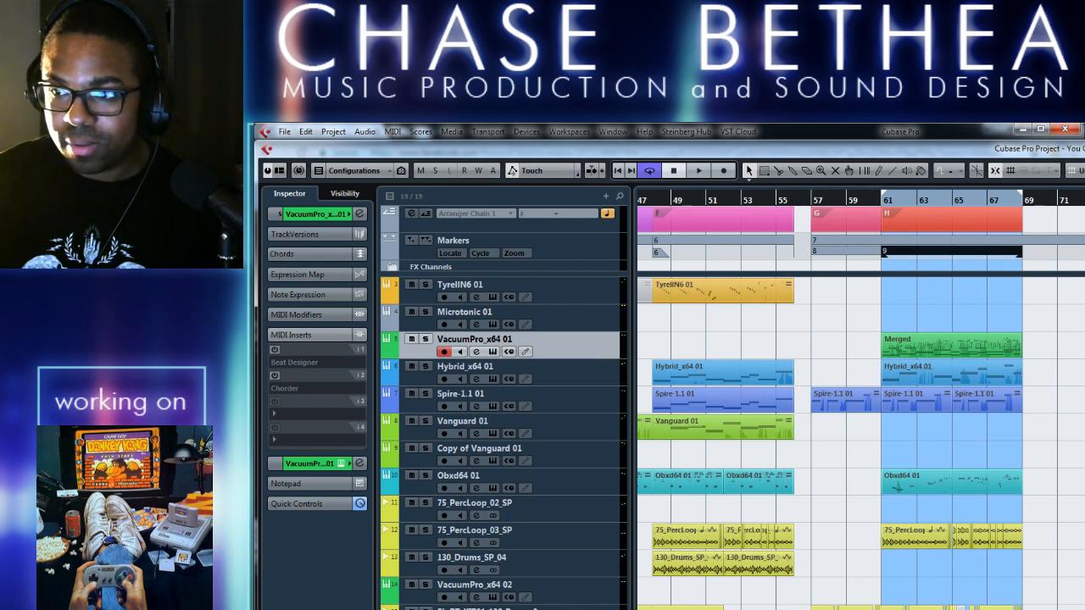
Inspect the Merged part's notes in the Key Editor and listen to it with the arrangement from bar 61
click(941, 337)
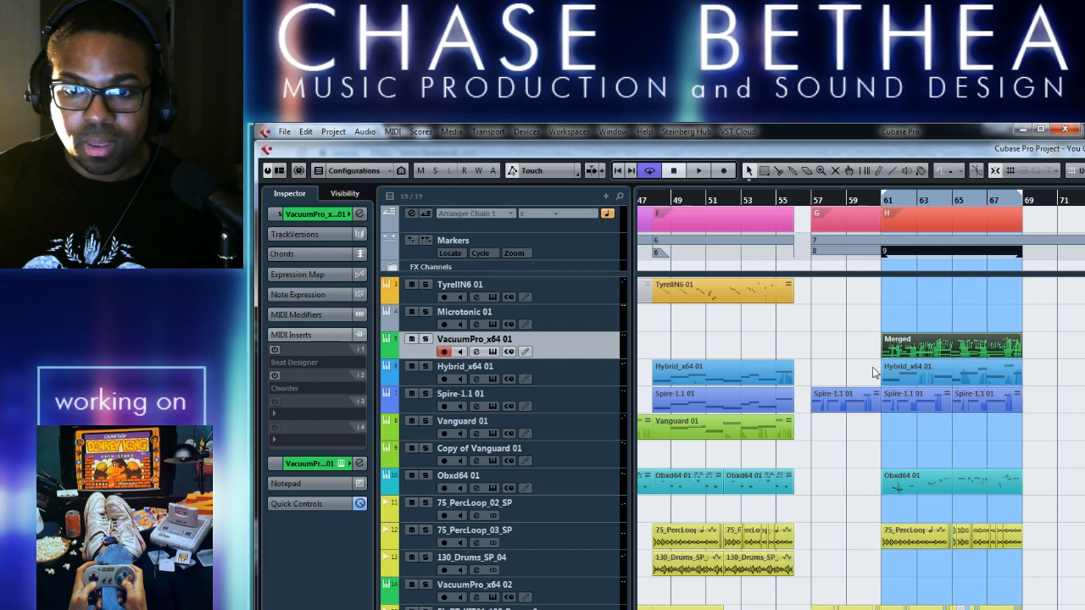
key(h)
key(h)
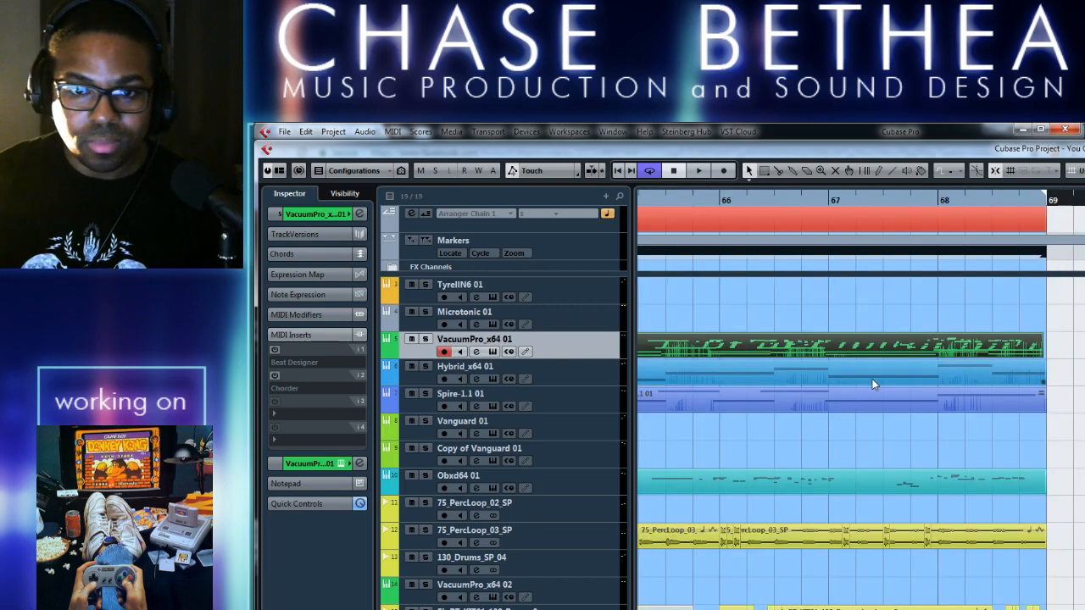
scroll(872, 379, left, 2)
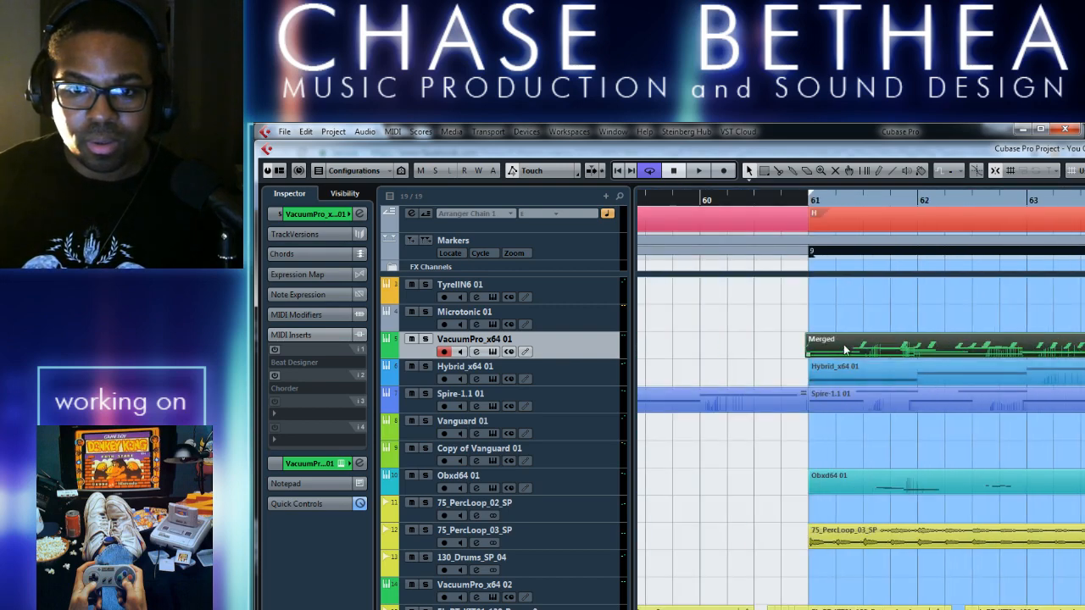
double_click(862, 350)
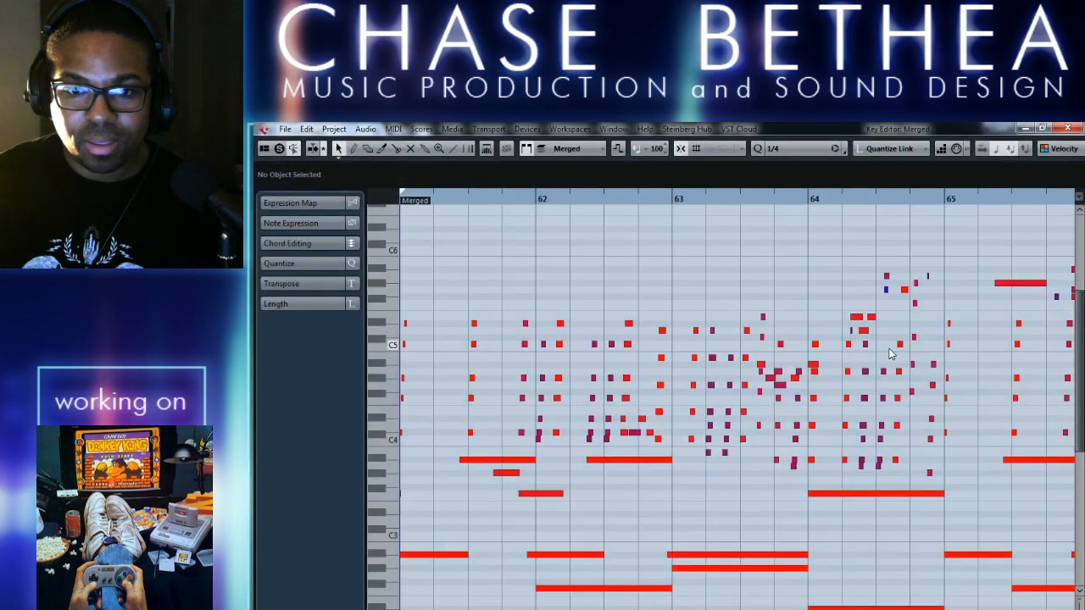
key(space)
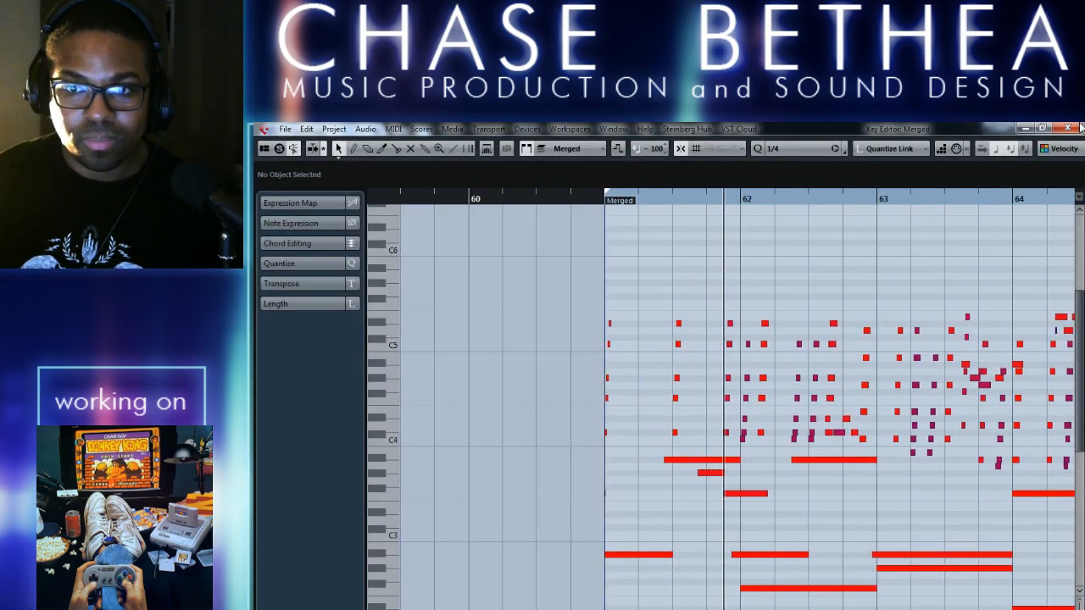
key(Escape)
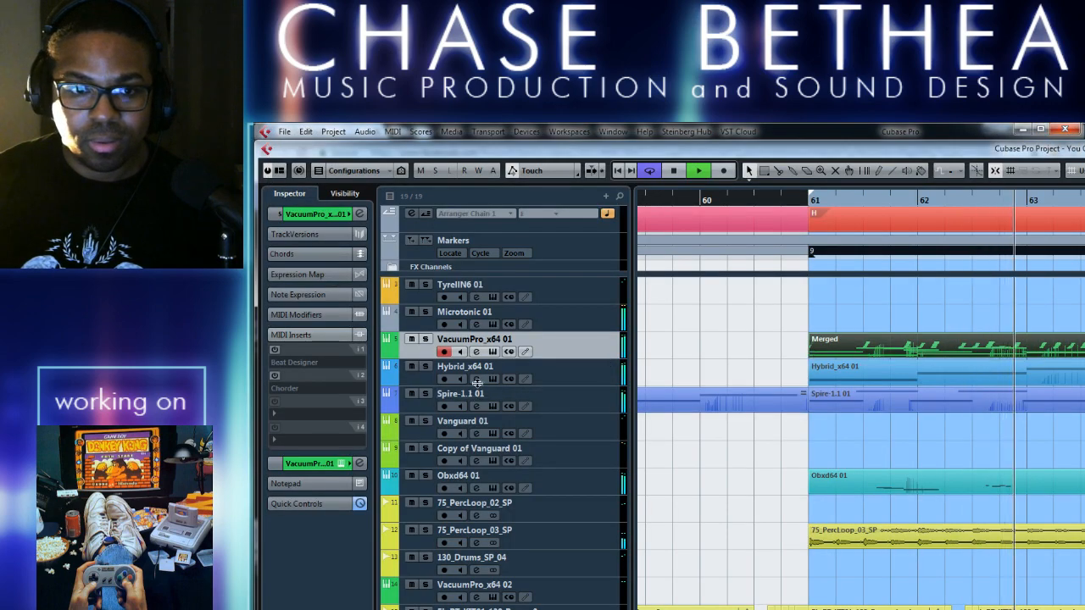
click(816, 398)
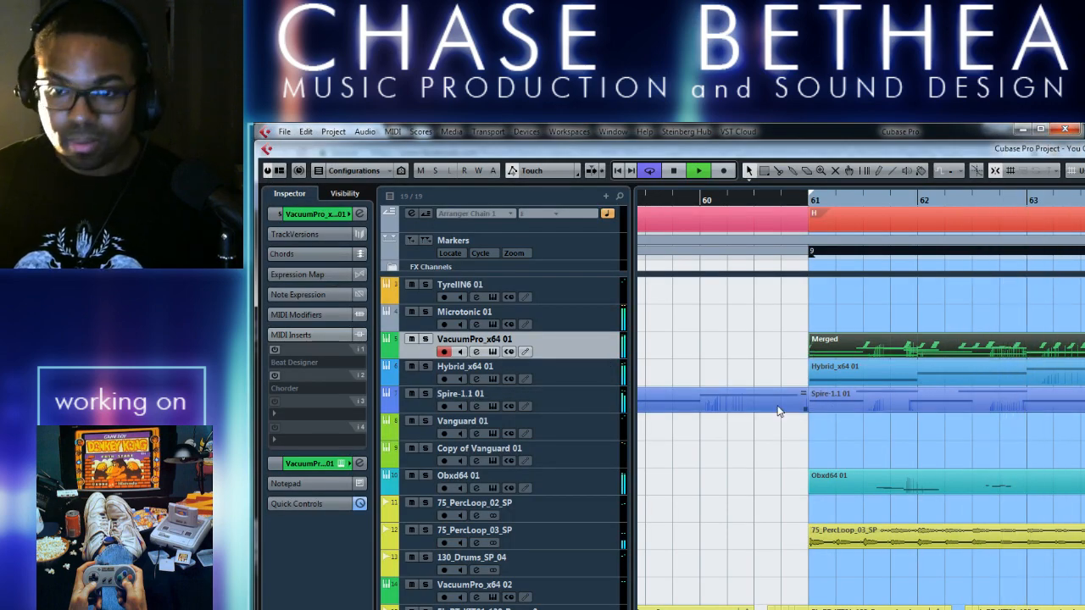
key(space)
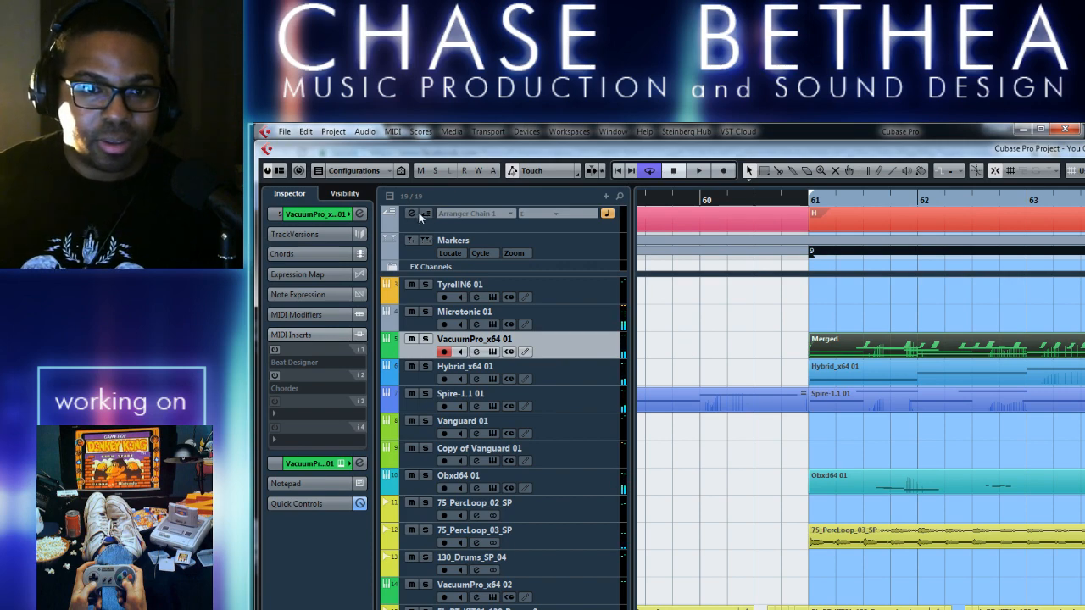
Move the leftover Vanguard 01 part beyond section H so it starts at bar 70
scroll(661, 312, right, 10)
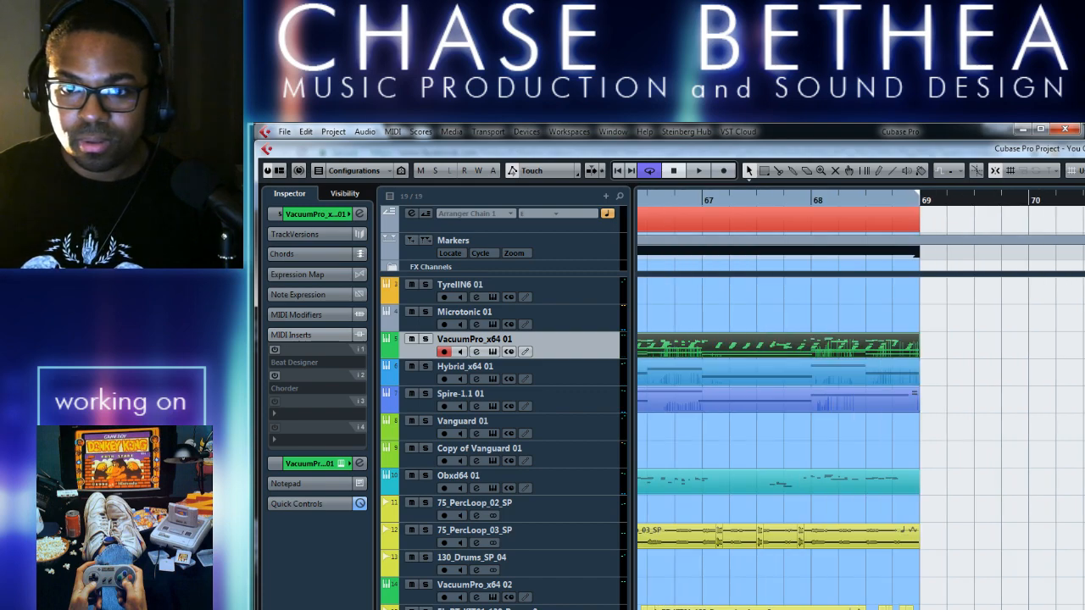
scroll(977, 257, left, 8)
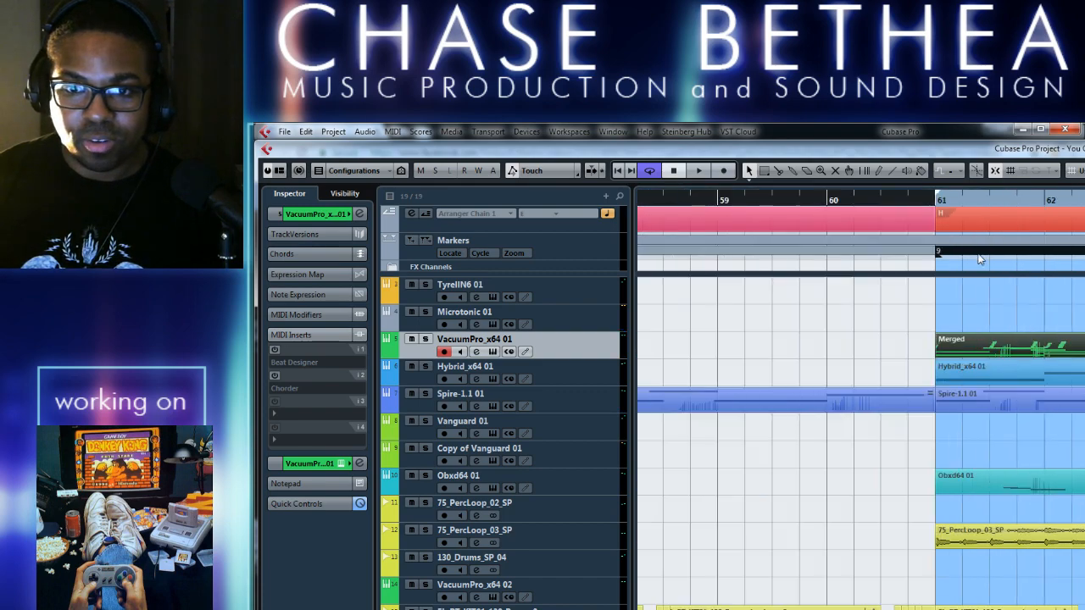
scroll(933, 280, down, 4)
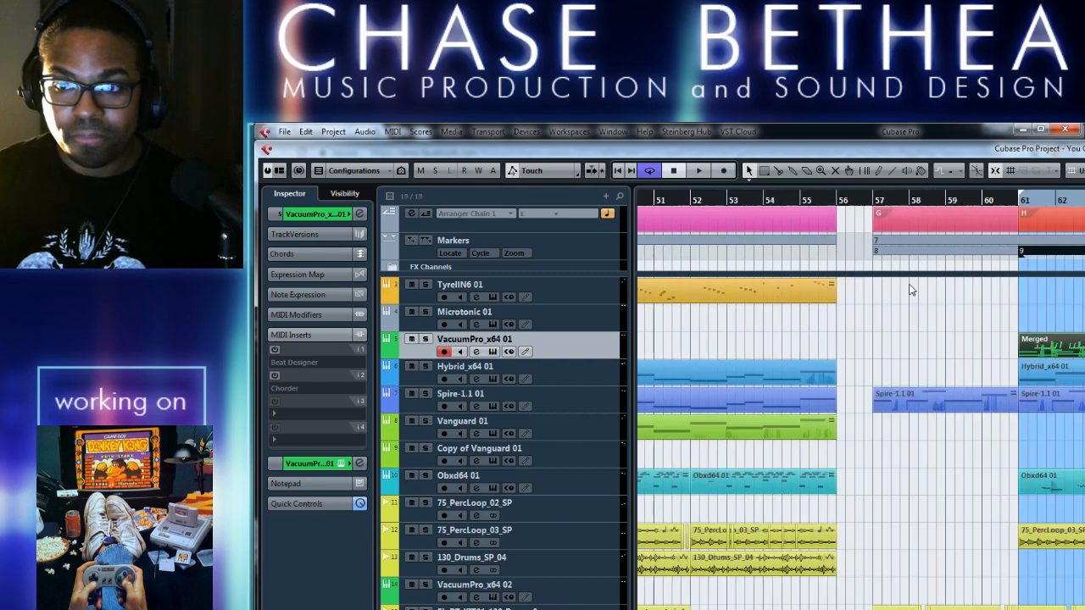
scroll(901, 289, left, 7)
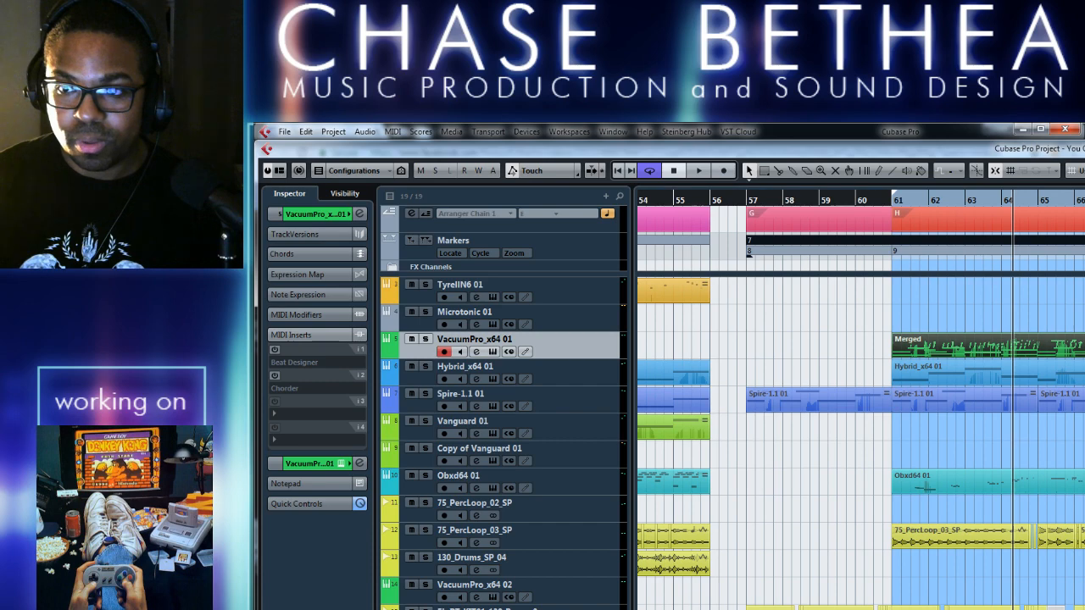
key(ctrl+shift+a)
scroll(985, 437, right, 11)
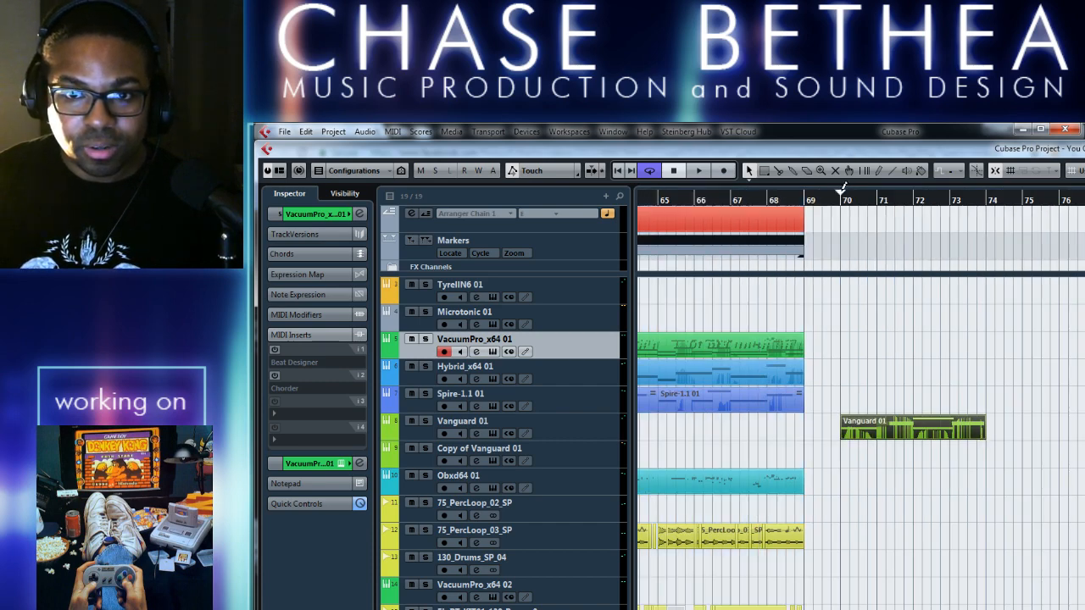
Set the locators around the Vanguard 01 part from bar 70 to 74, and add a cycle marker and an arranger event there
drag(841, 187, 985, 189)
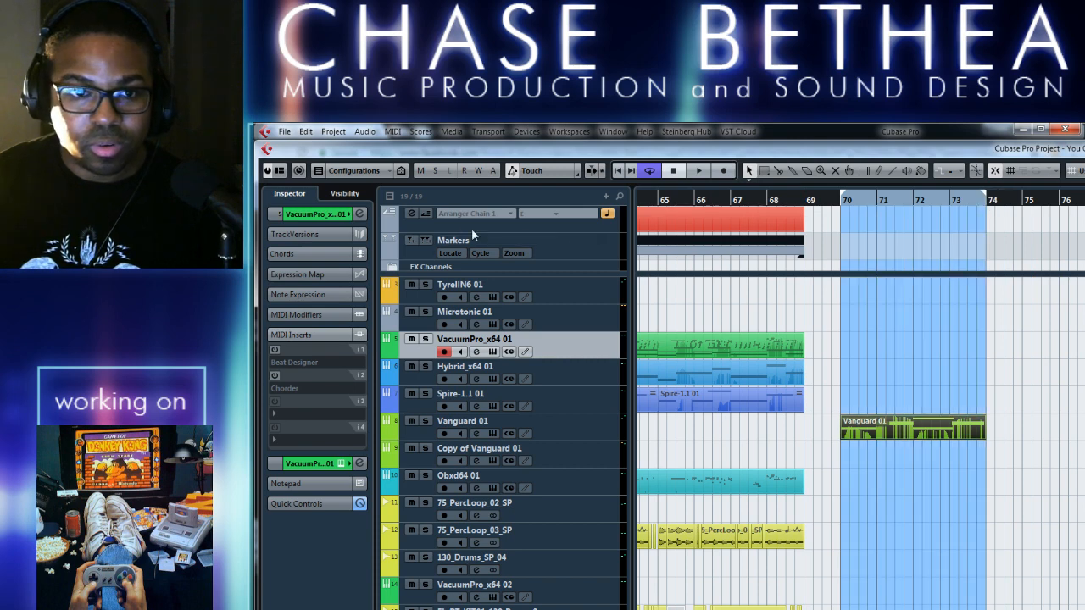
click(430, 242)
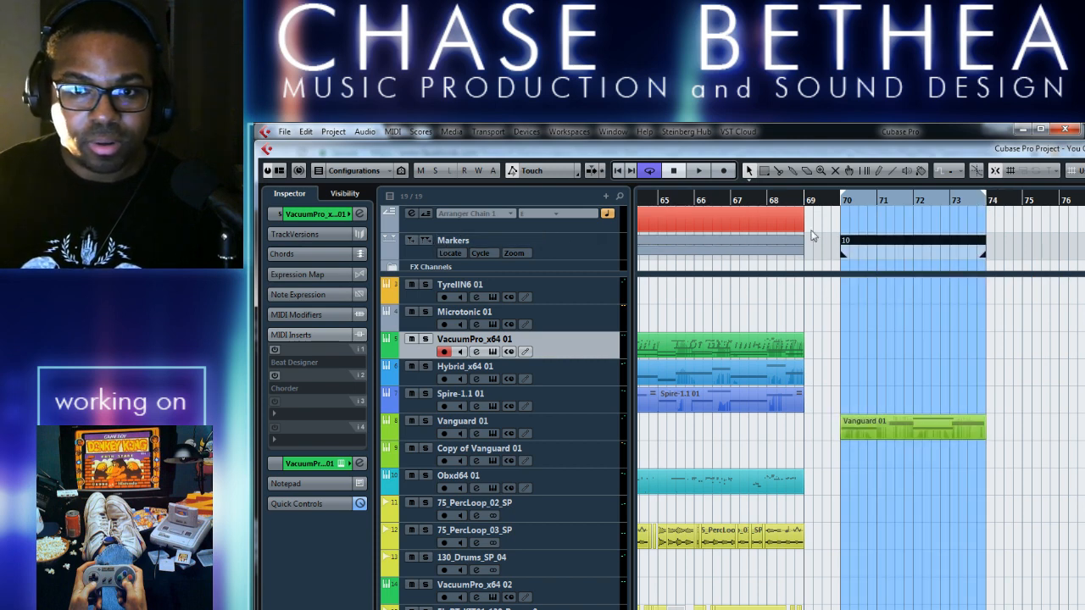
double_click(875, 222)
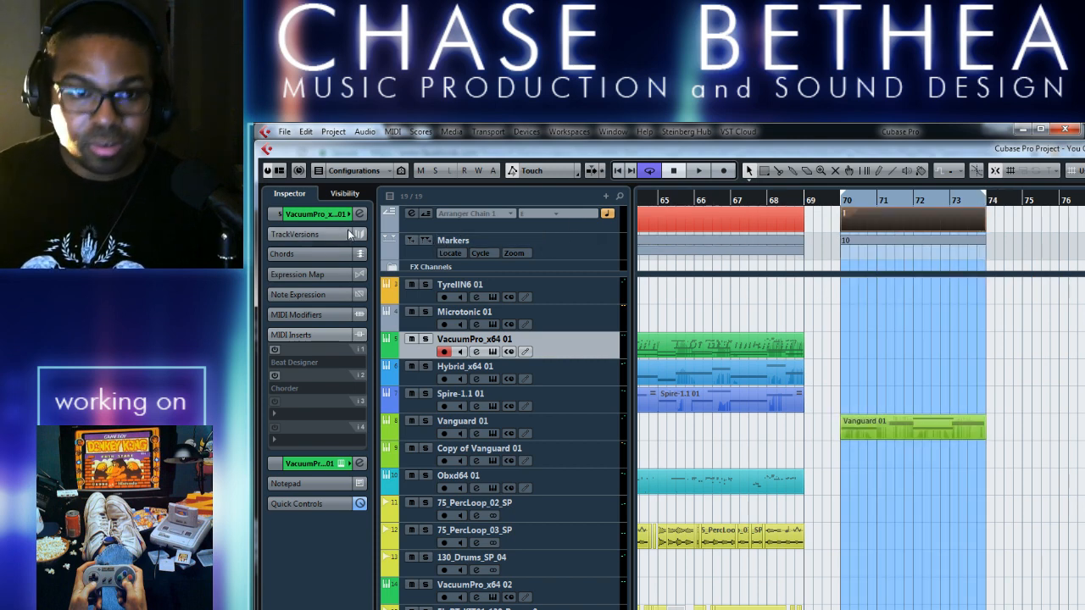
Append arranger event I to the end of Arranger Chain 1 in the Arranger Editor
click(410, 213)
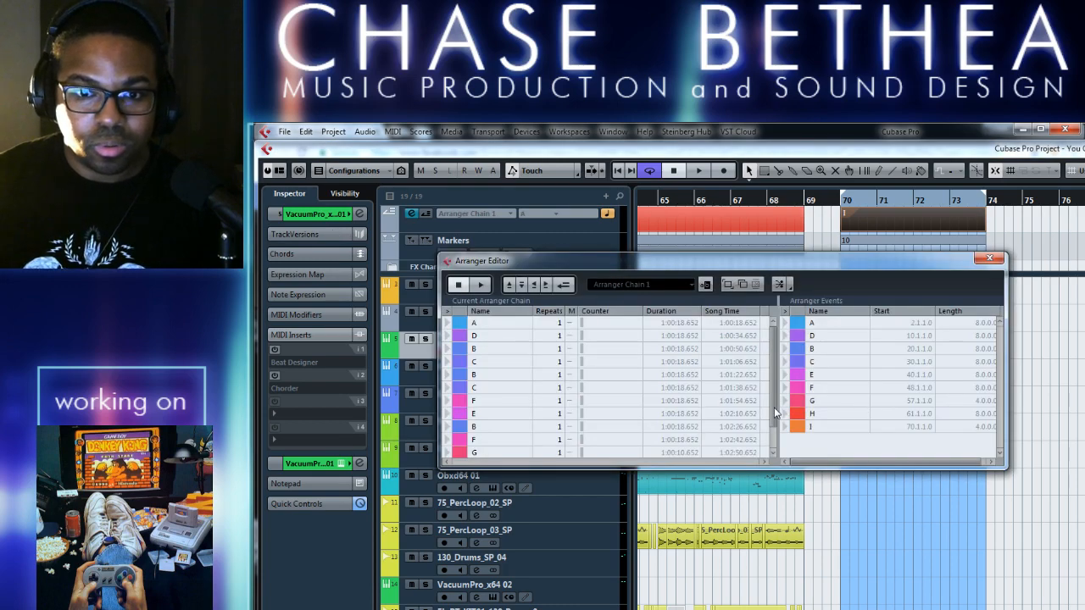
scroll(774, 413, down, 1)
click(818, 428)
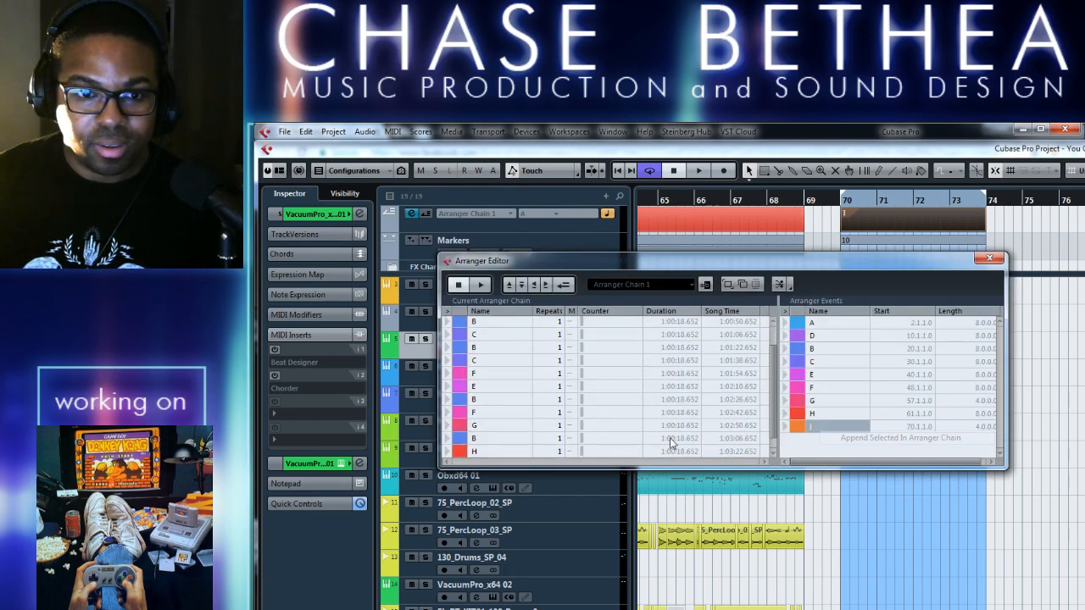
click(775, 413)
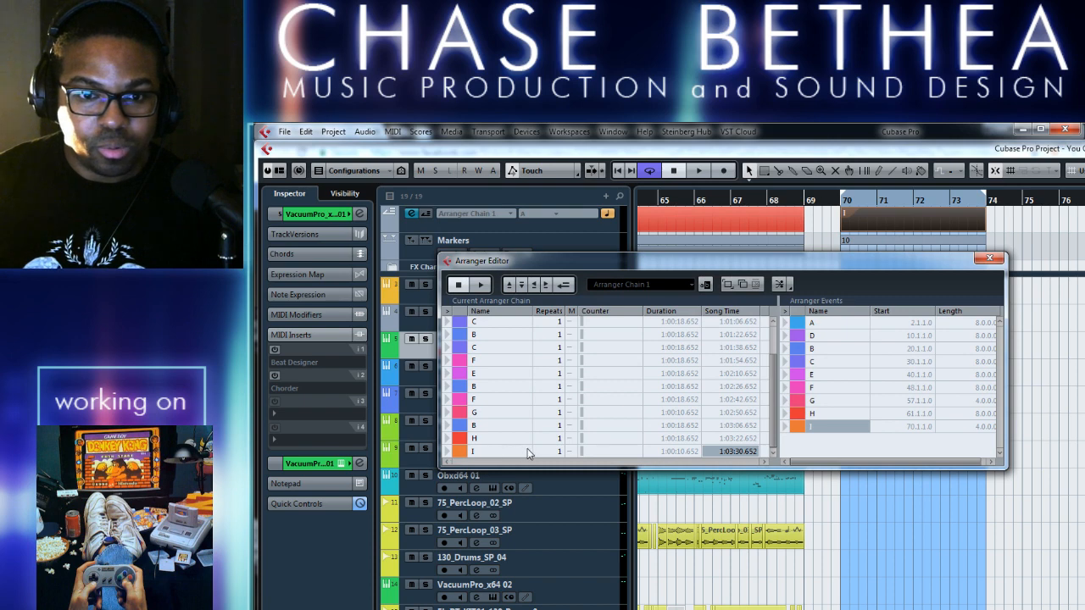
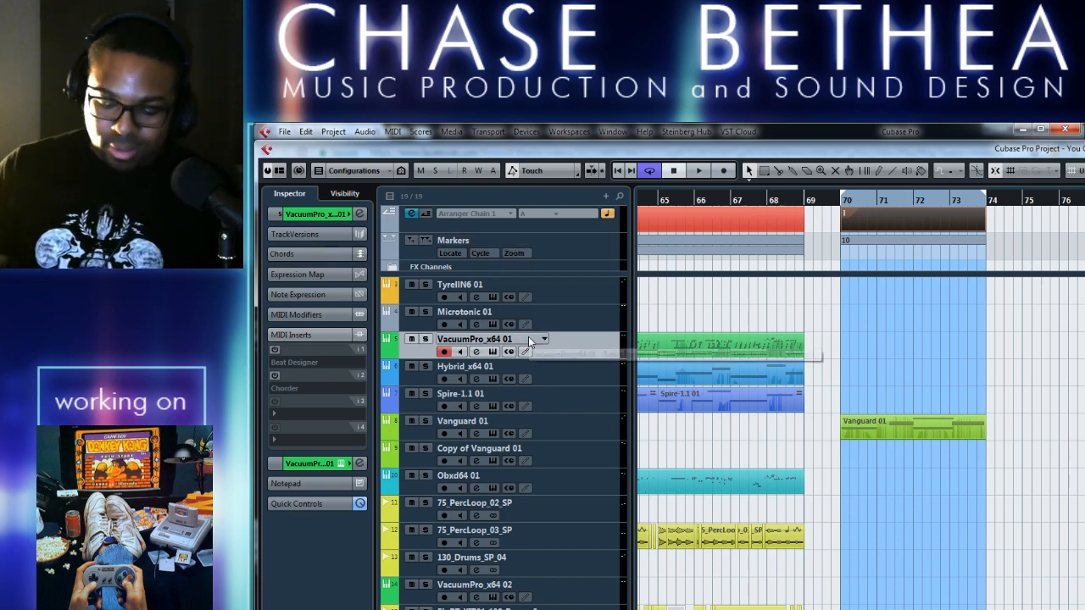
Save the project as a new version named You Can Have It_06 in the Session Files folder
key(ctrl+shift+s)
click(636, 603)
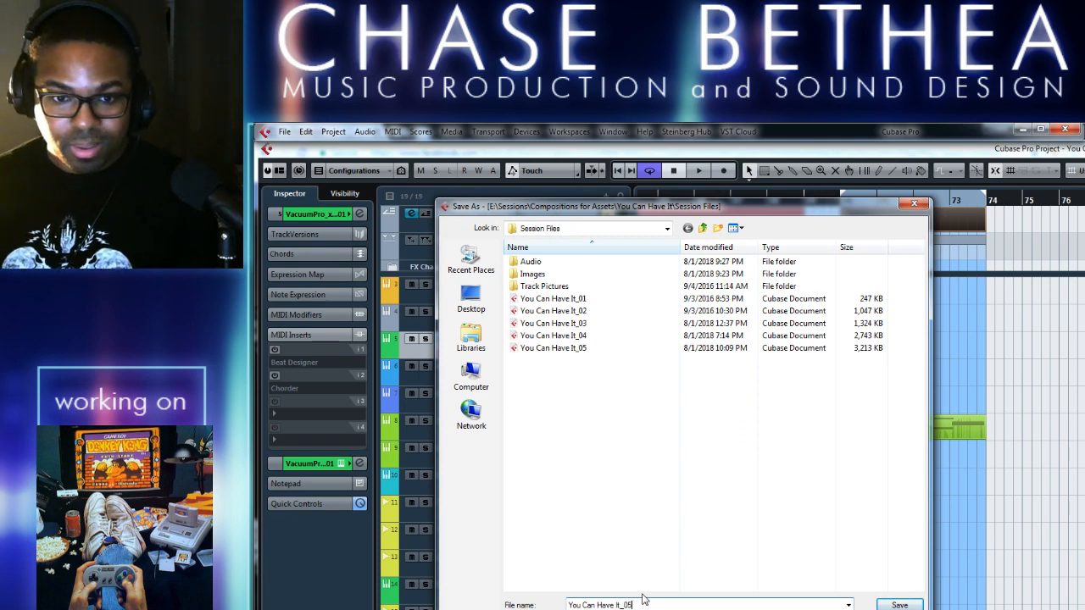
key(BackSpace)
text(6)
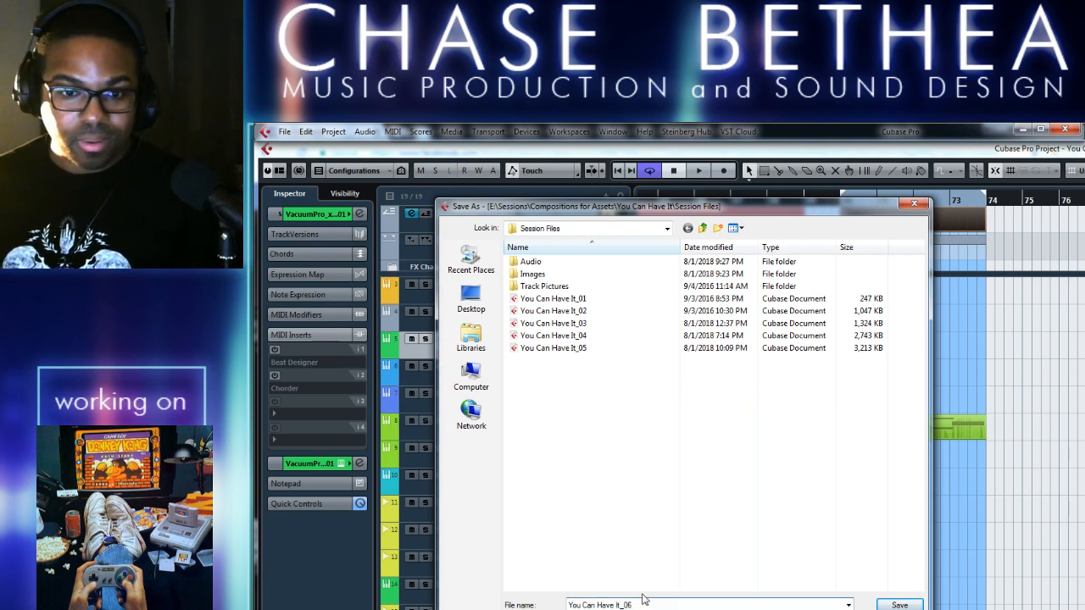
key(Return)
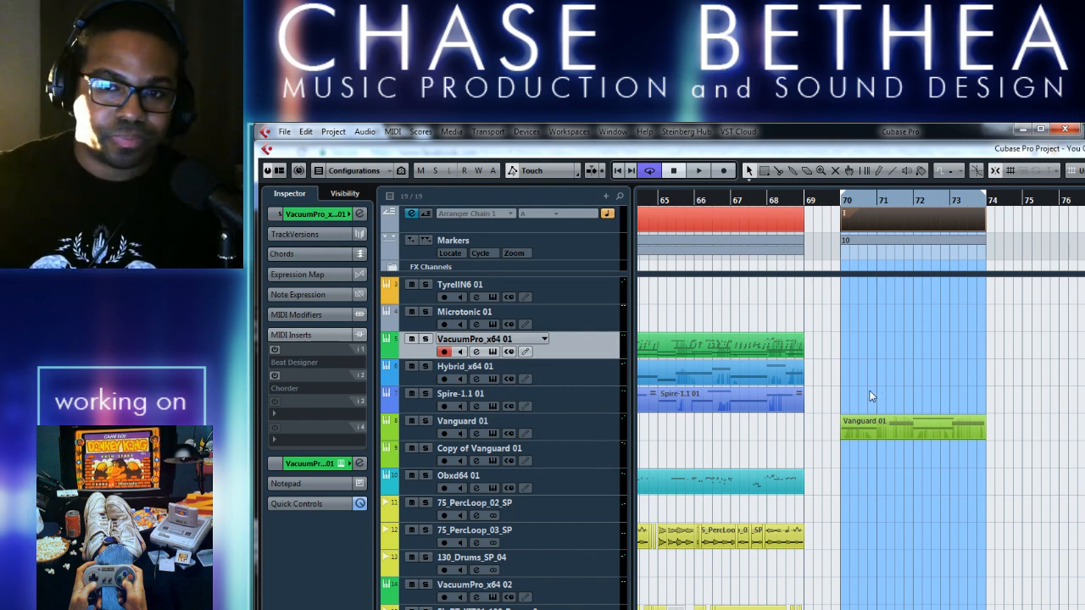
Remove the B entry between G and H from Arranger Chain 1, and cue the chain at the F entry before G
scroll(839, 390, left, 3)
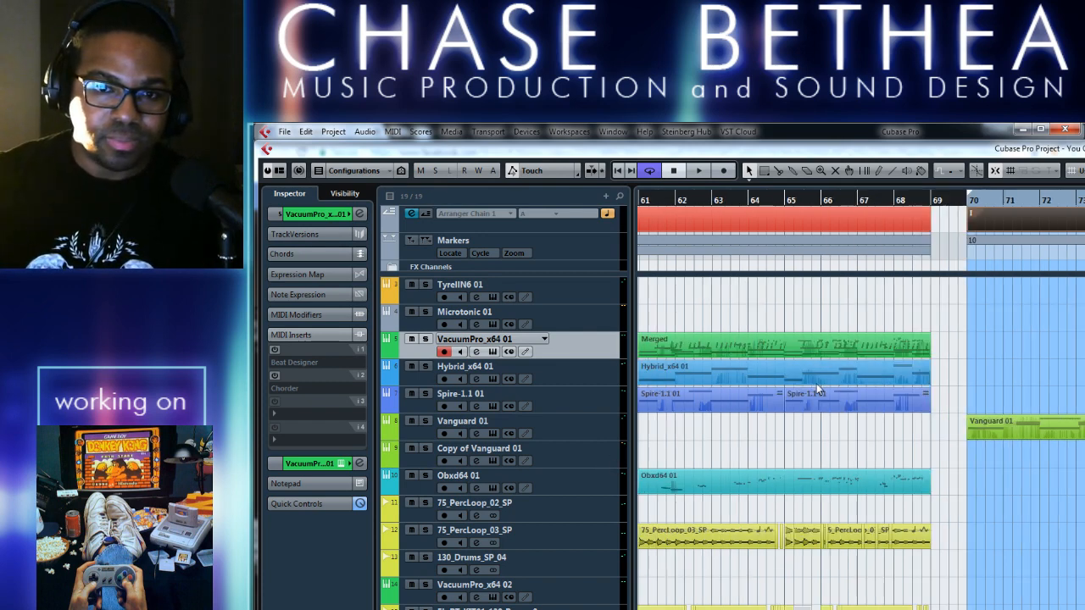
click(412, 216)
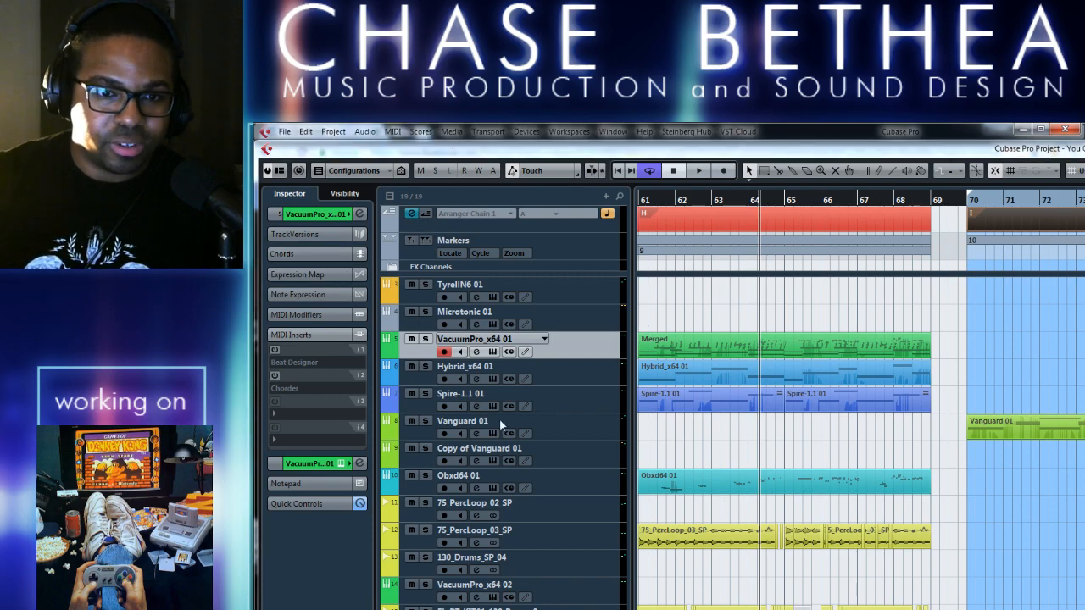
scroll(780, 441, down, 3)
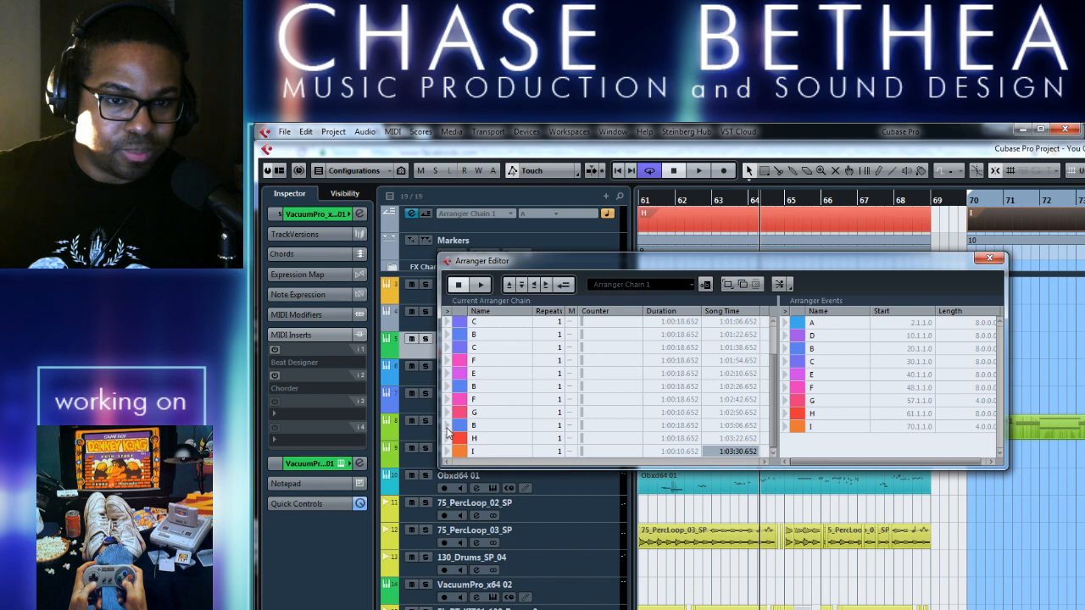
click(487, 426)
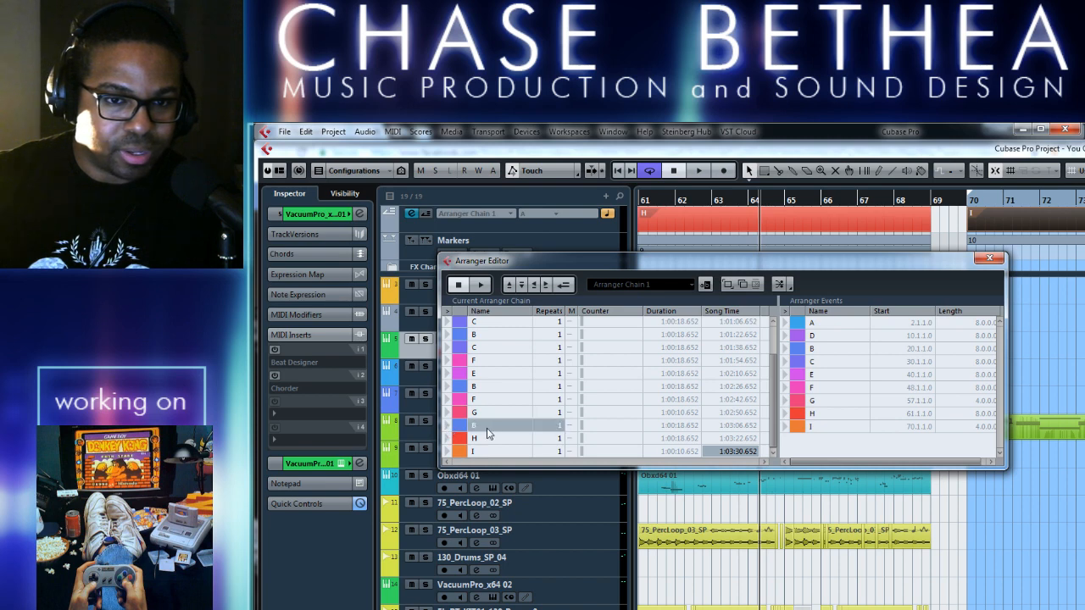
right_click(503, 430)
click(543, 433)
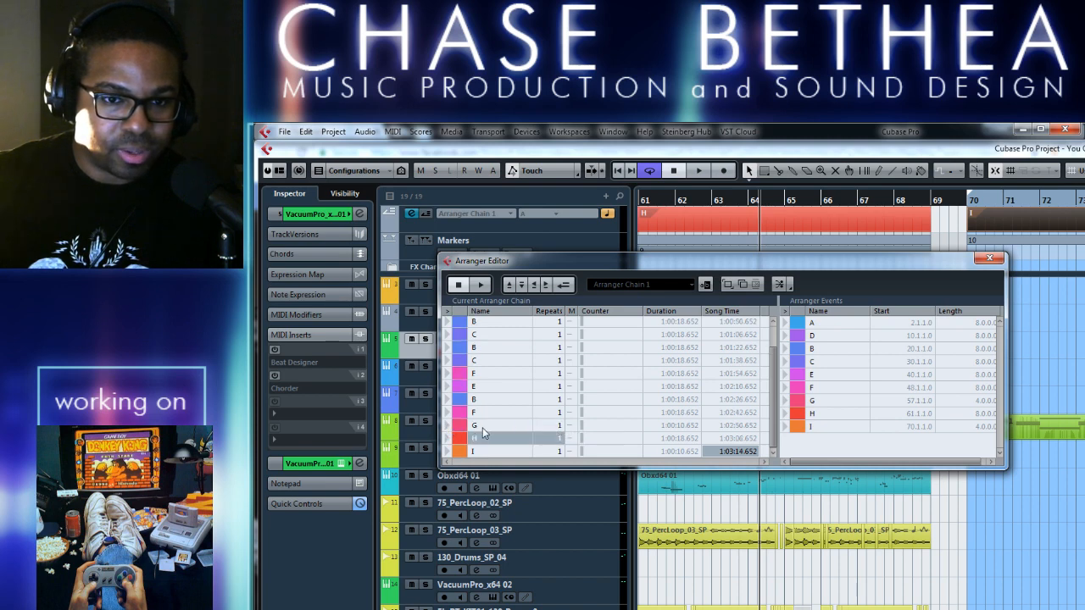
click(447, 413)
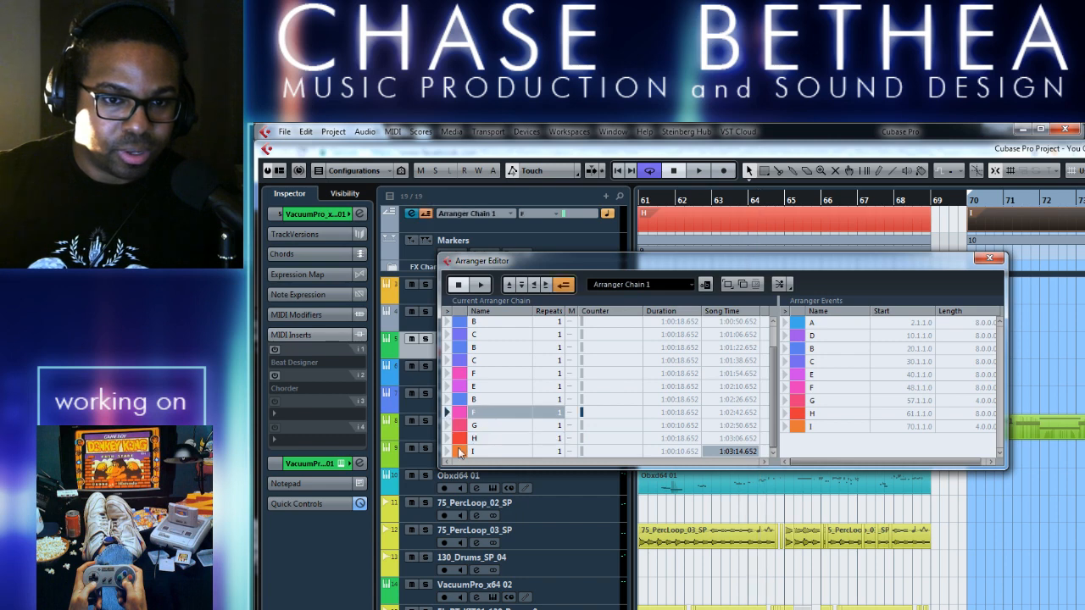
Play Arranger Chain 1 from the F entry before G, watch the Facebook game video in full screen alongside it, and stop playback in Cubase
click(480, 287)
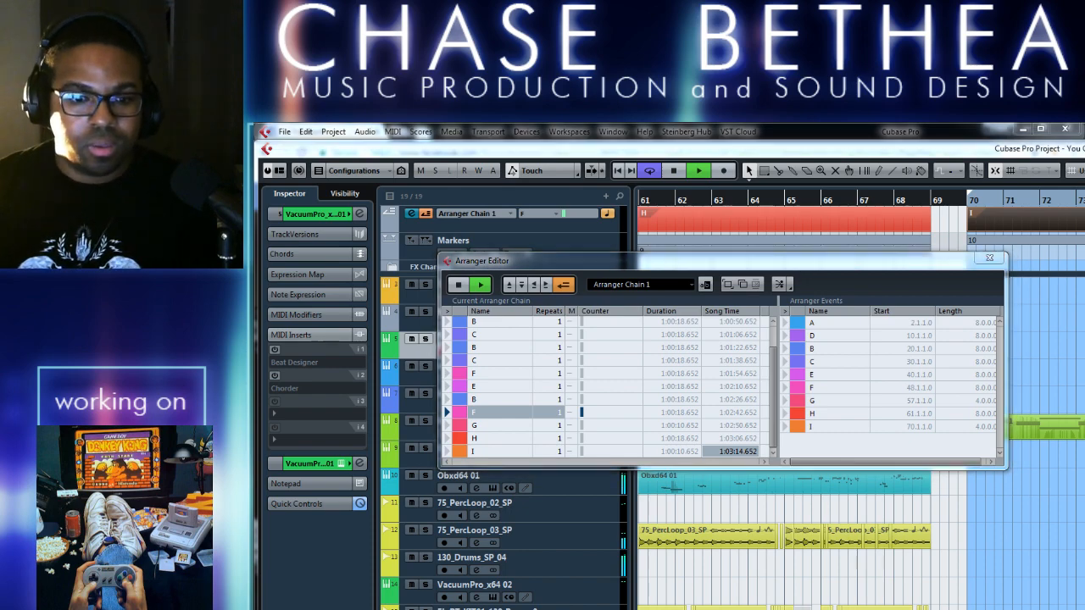
key(alt+Tab)
key(space)
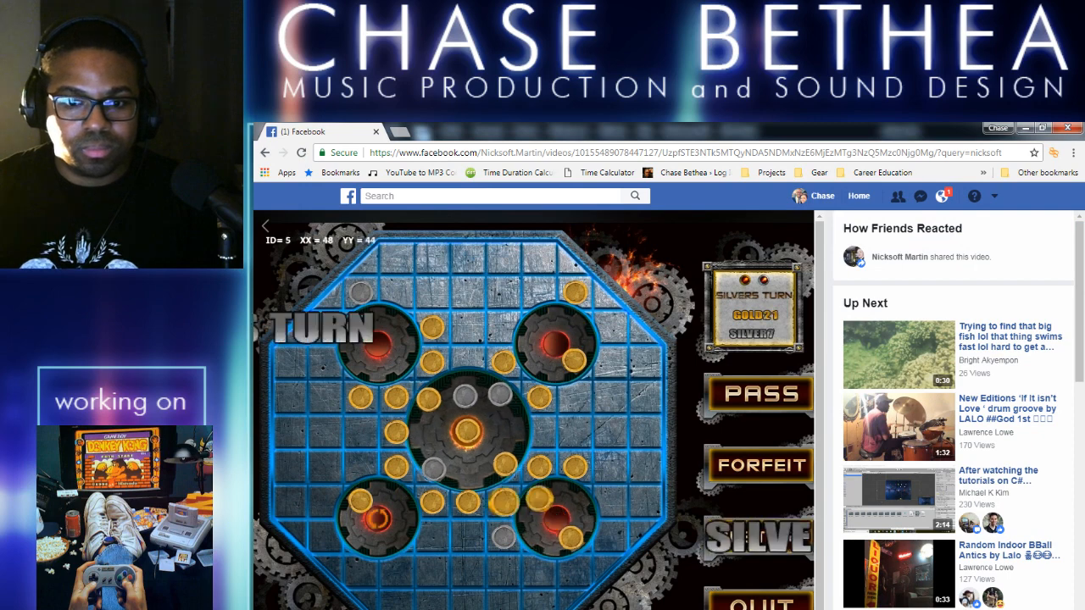
key(f)
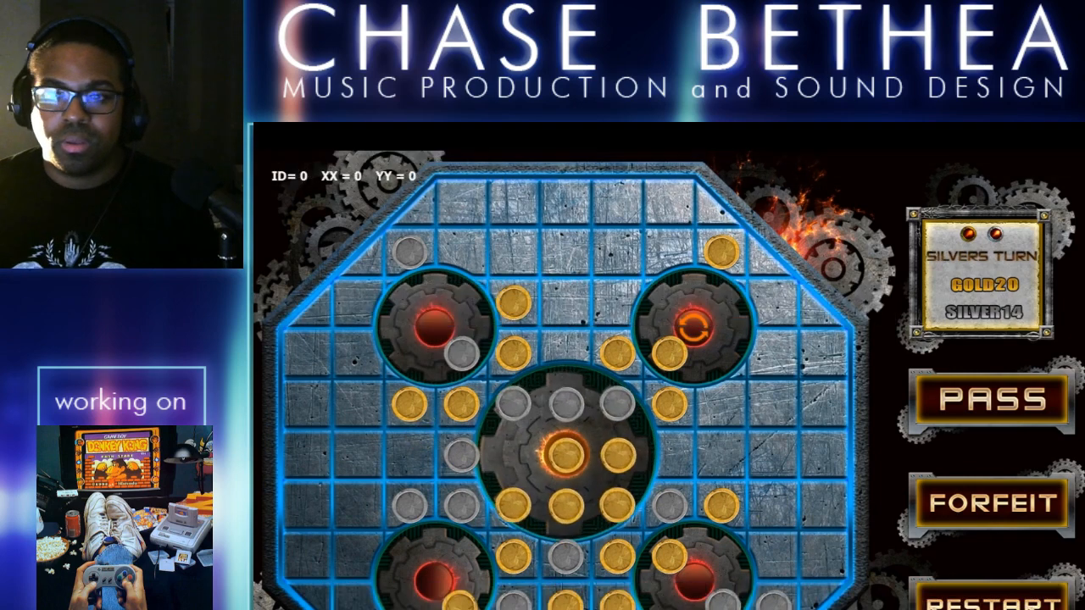
key(alt+Tab)
key(space)
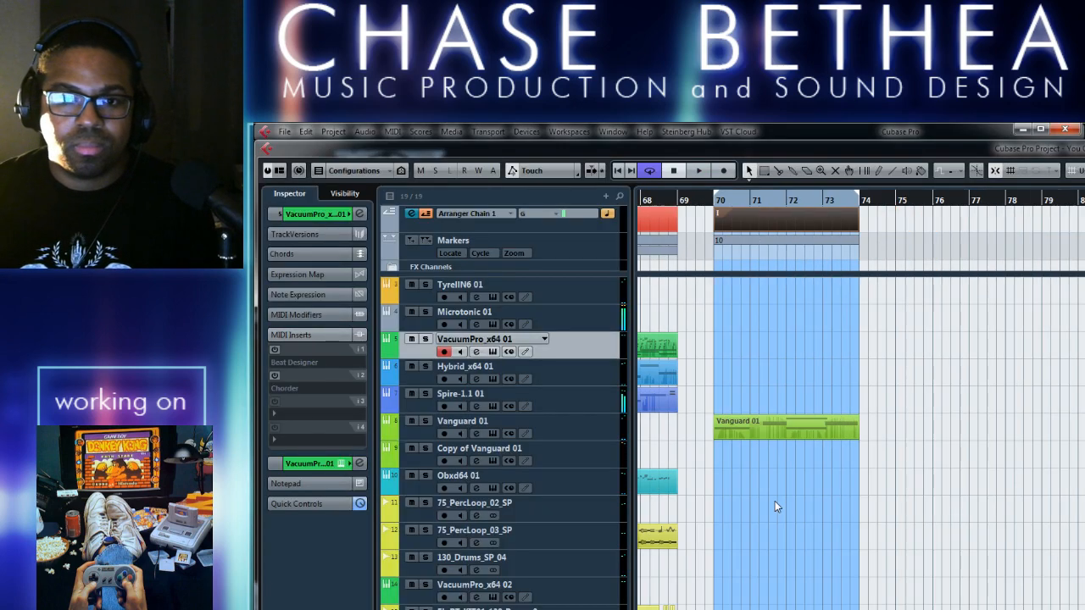
Copy the Merged part on the VacuumPro_x64 01 track into arranger section G, filling bars 57 to 61
click(931, 349)
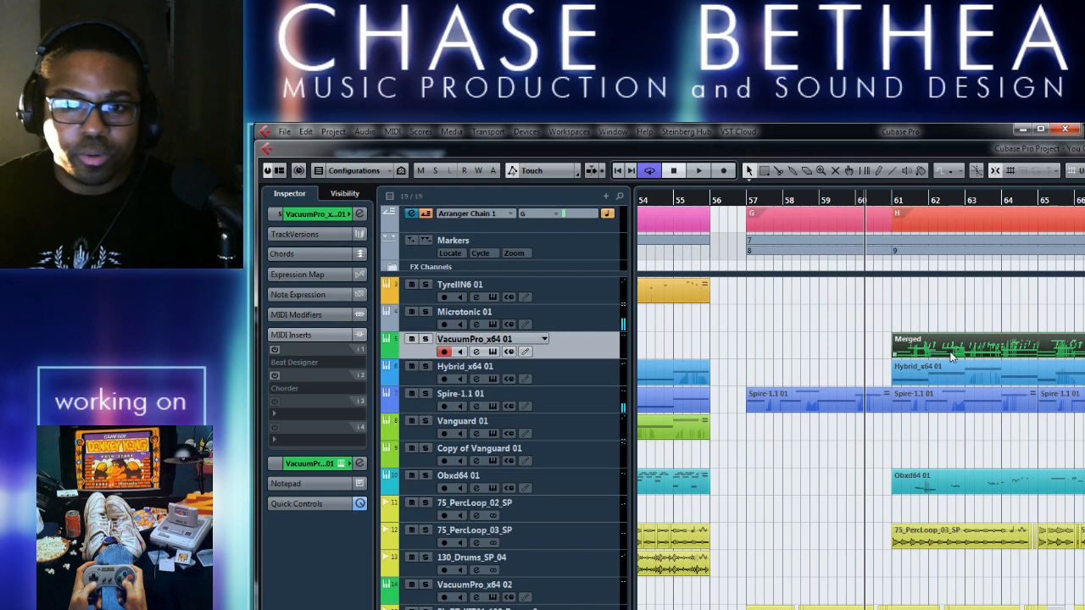
drag(951, 356, 806, 352)
key(ctrl+z)
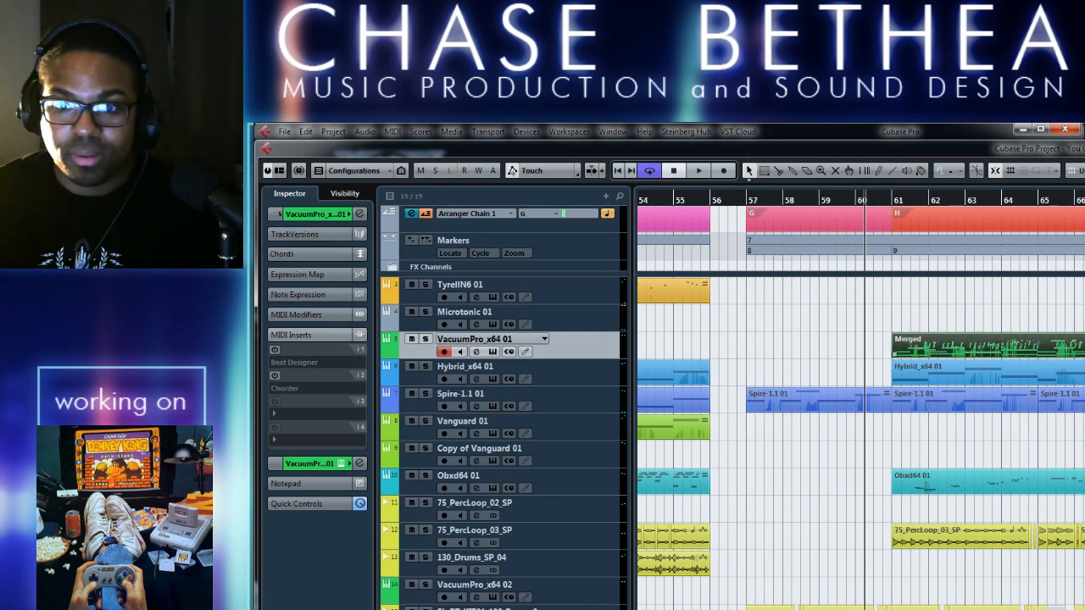
drag(1079, 352, 943, 354)
drag(1034, 354, 890, 354)
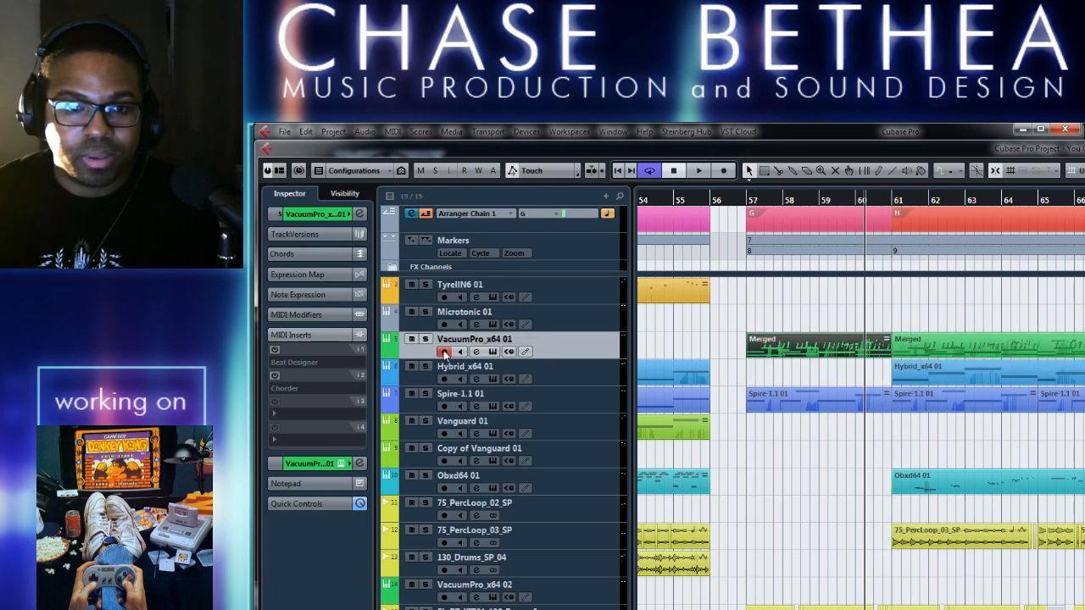
Cue Arranger Chain 1 at the F entry before G and play it against the full-screen game video
click(411, 214)
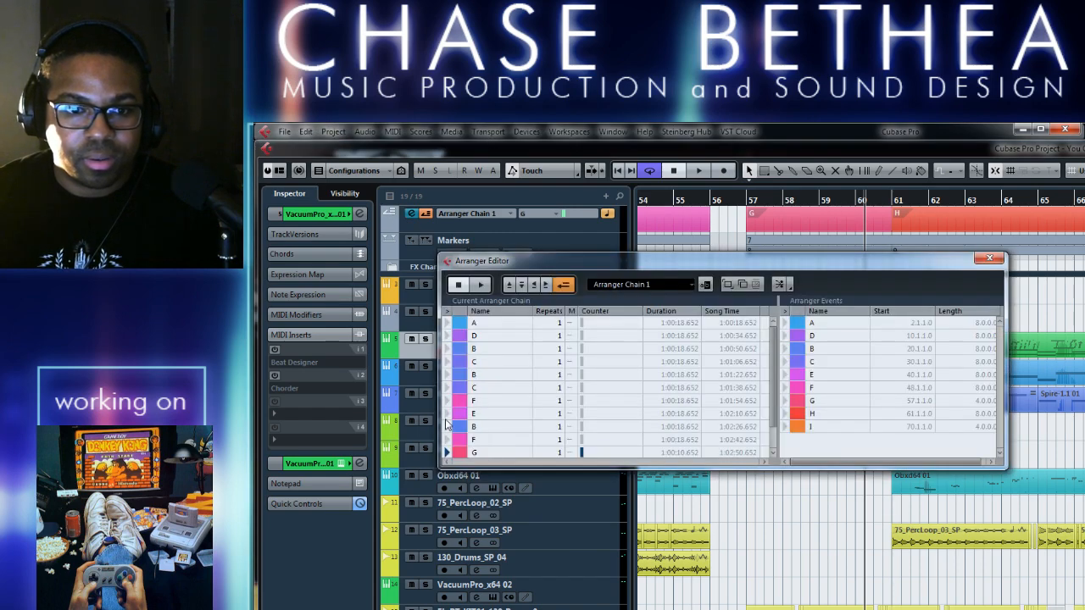
scroll(520, 439, down, 2)
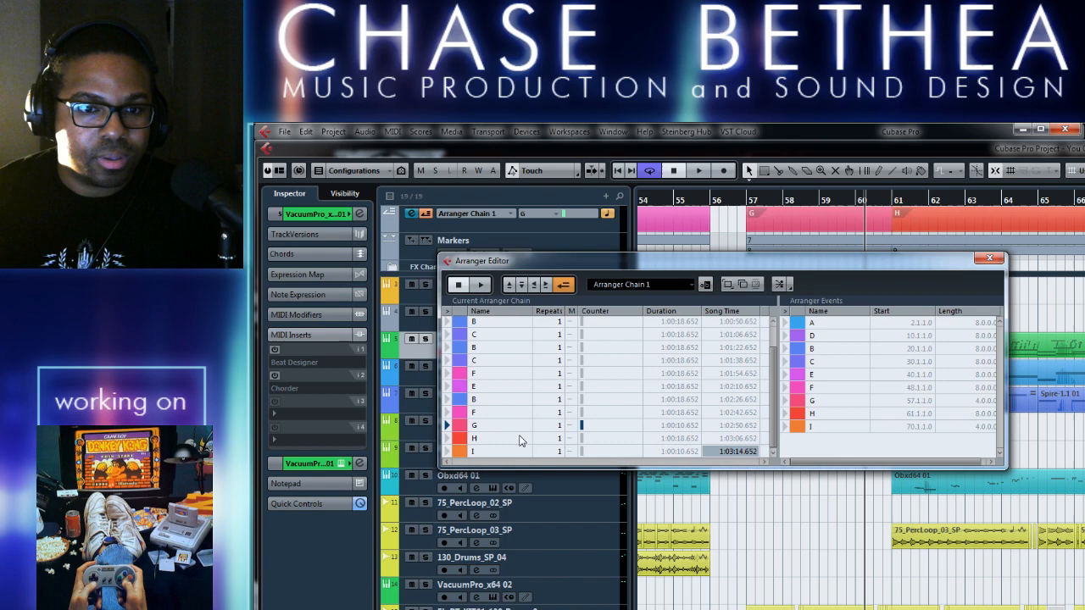
double_click(465, 416)
click(477, 285)
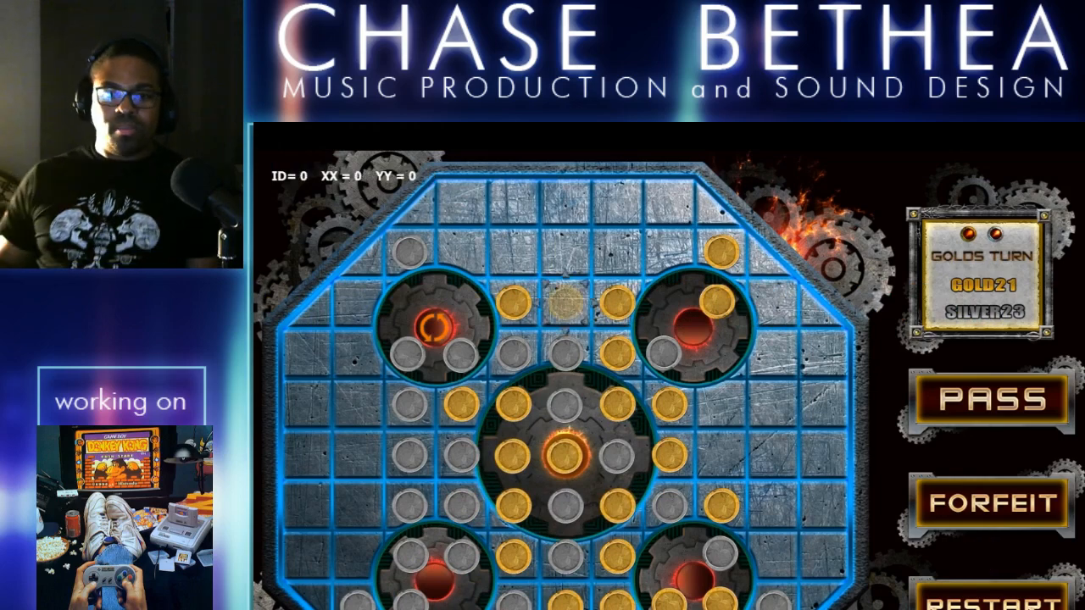
click(693, 327)
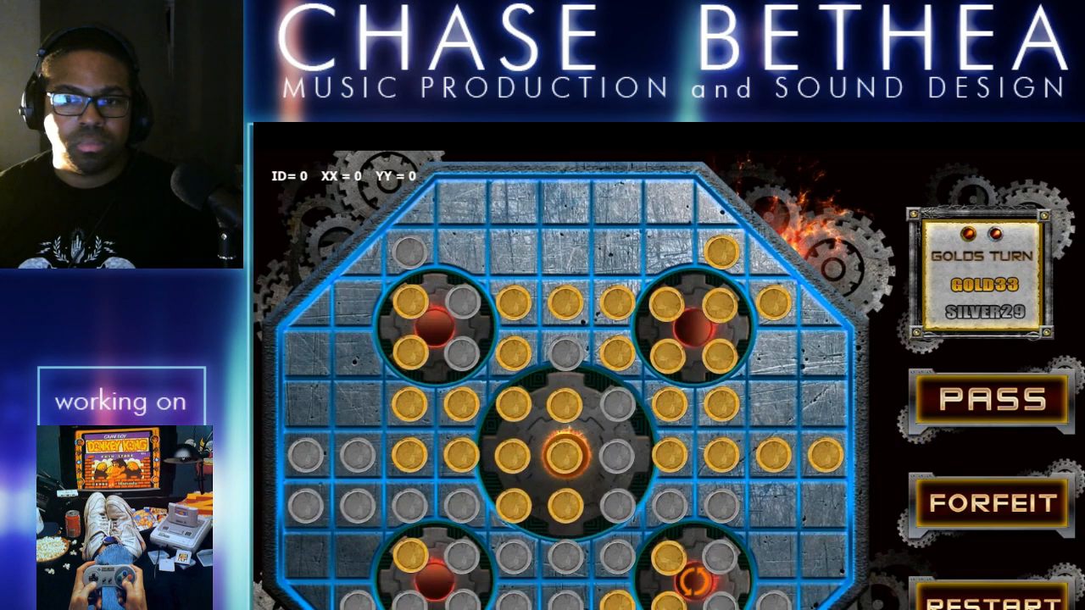
click(773, 505)
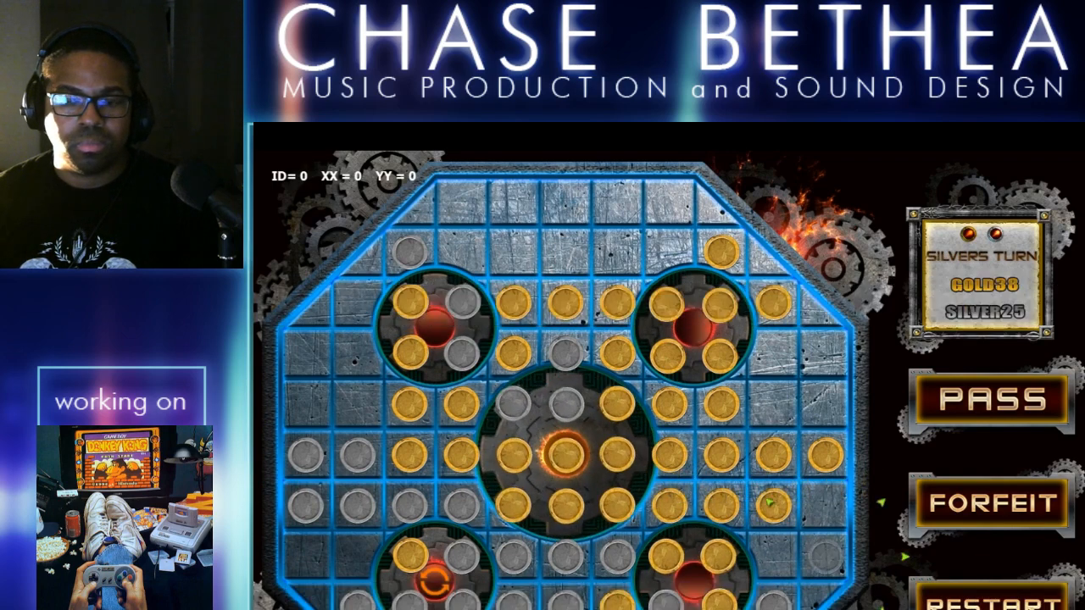
click(770, 502)
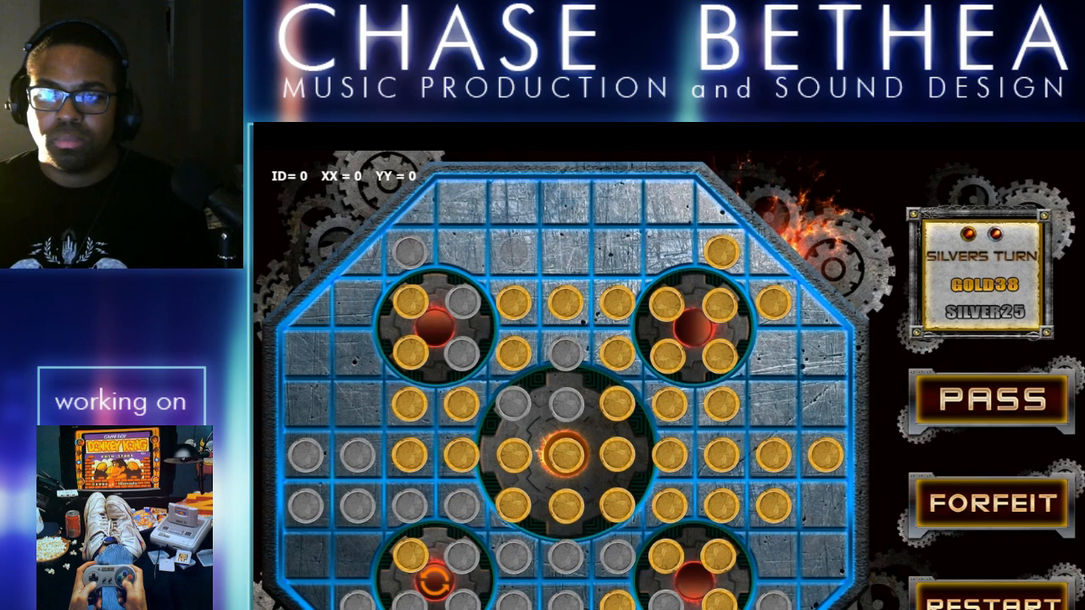
click(462, 201)
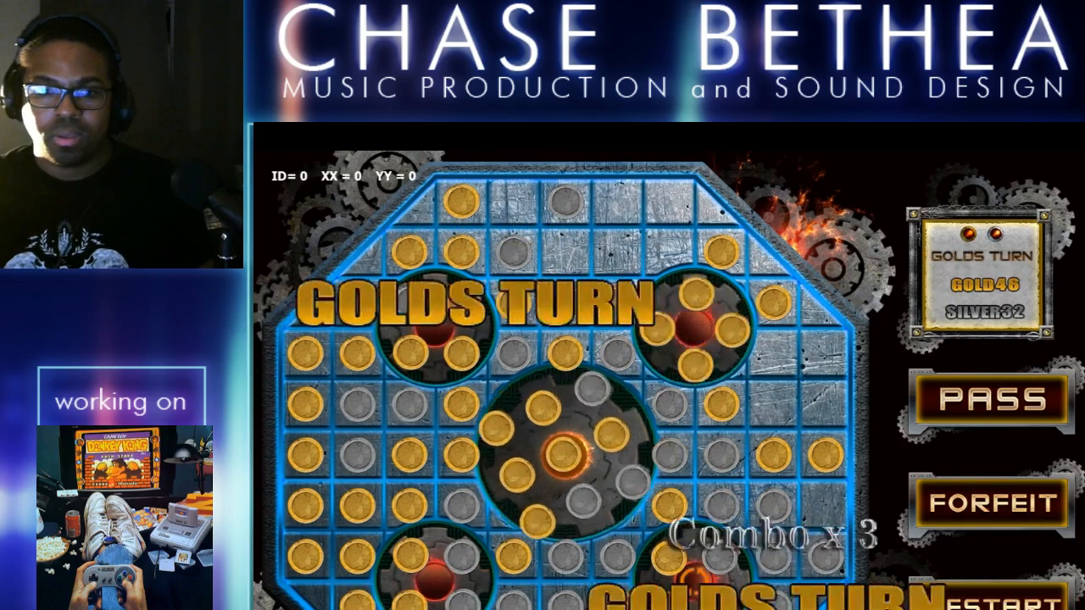
Check the Cubase project during playback, review the arrangement further against the game video, and stop playback in section G
key(alt+Tab)
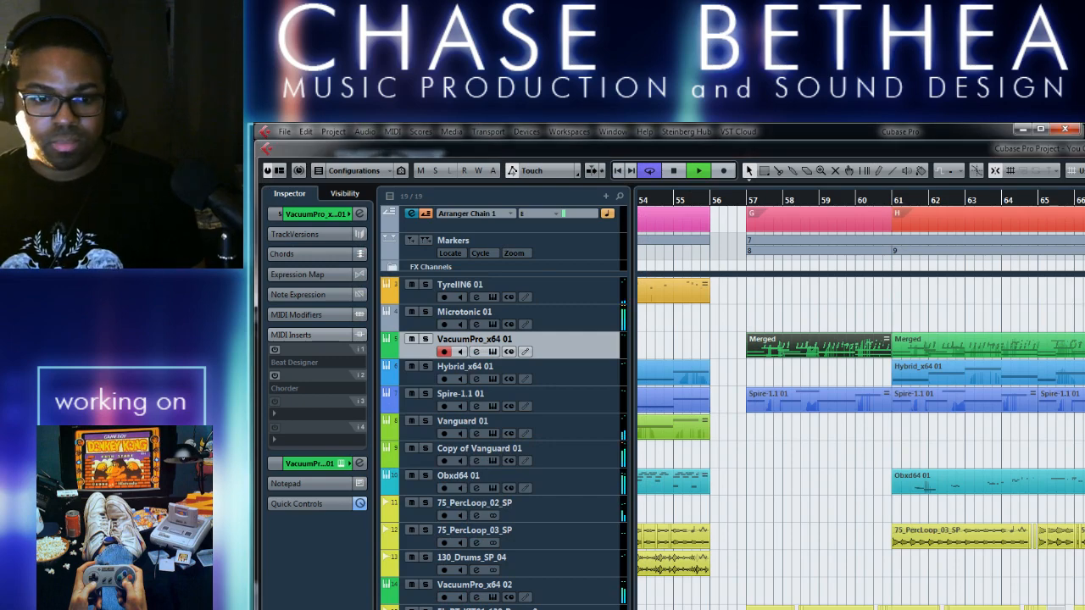
key(alt+Tab)
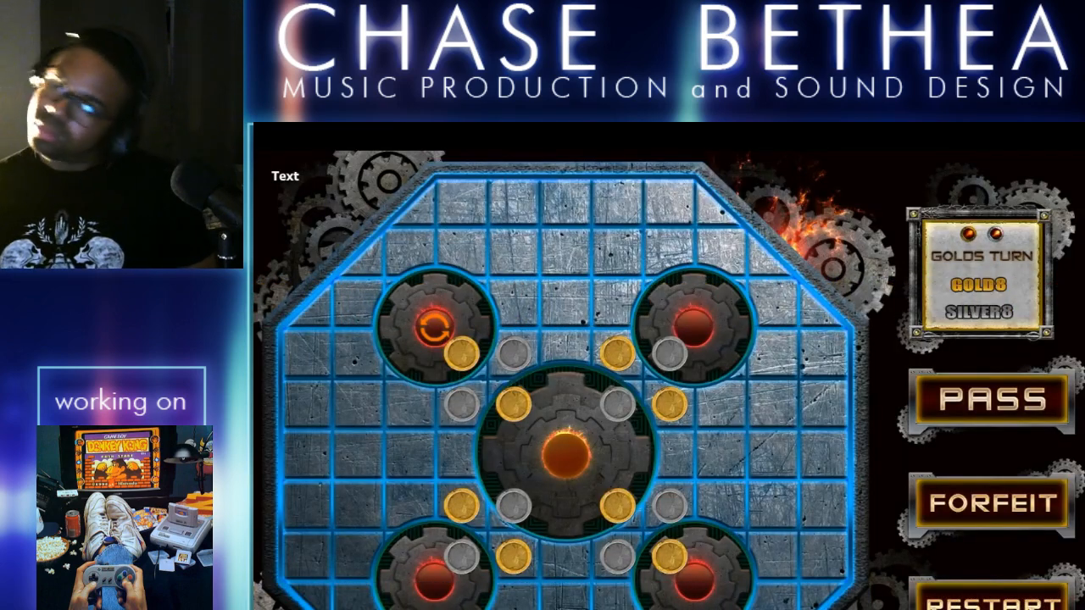
click(721, 506)
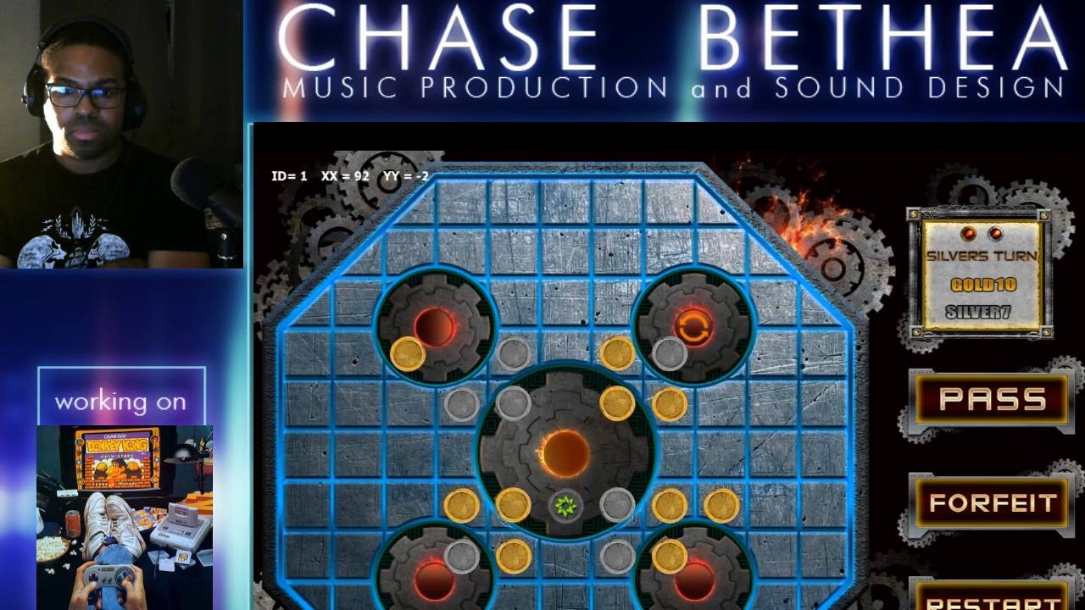
click(565, 506)
click(461, 455)
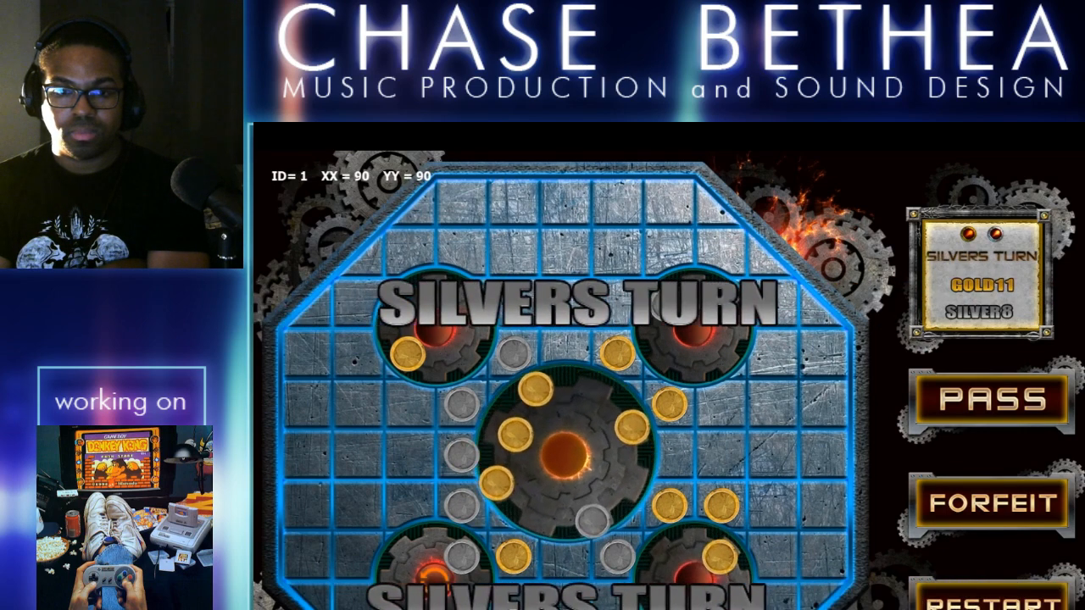
key(alt+Tab)
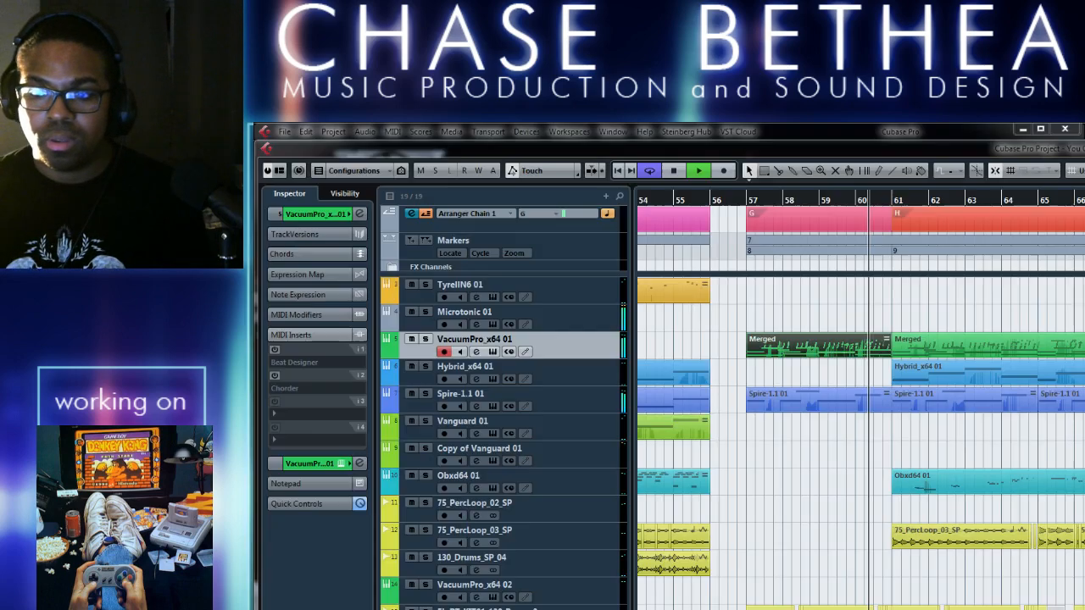
key(space)
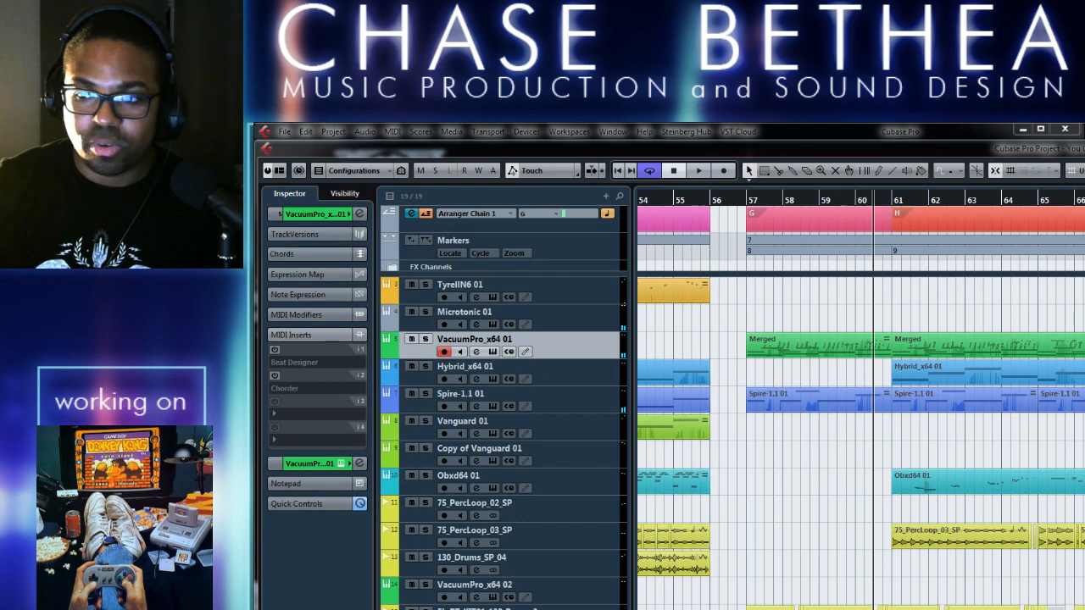
Return Arranger Chain 1 to its A entry, and take the Facebook game video out of full screen and reload its page
click(870, 498)
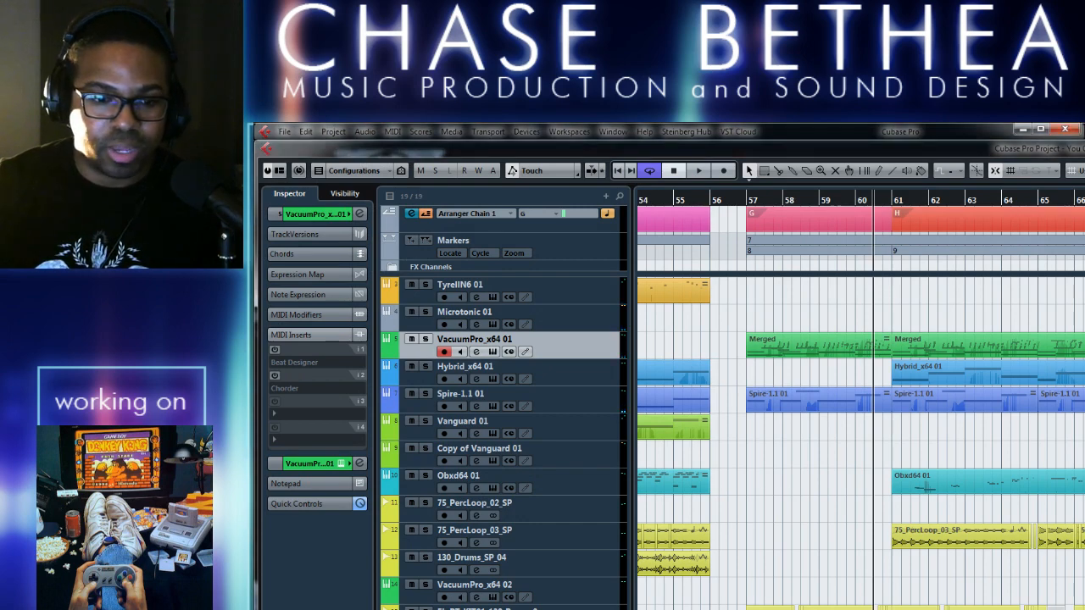
key(alt+Tab)
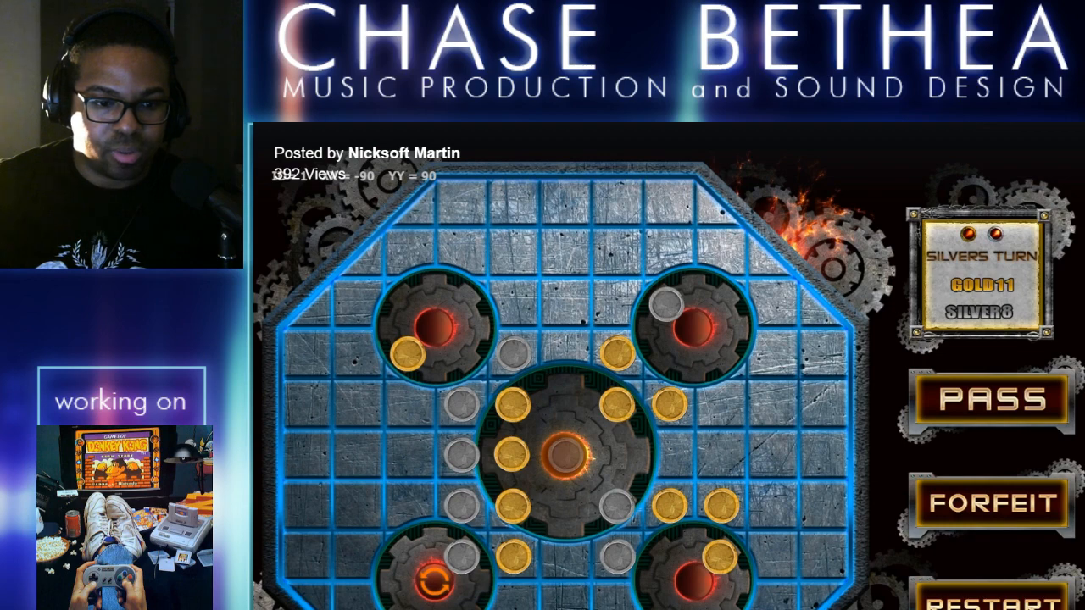
key(alt+Tab)
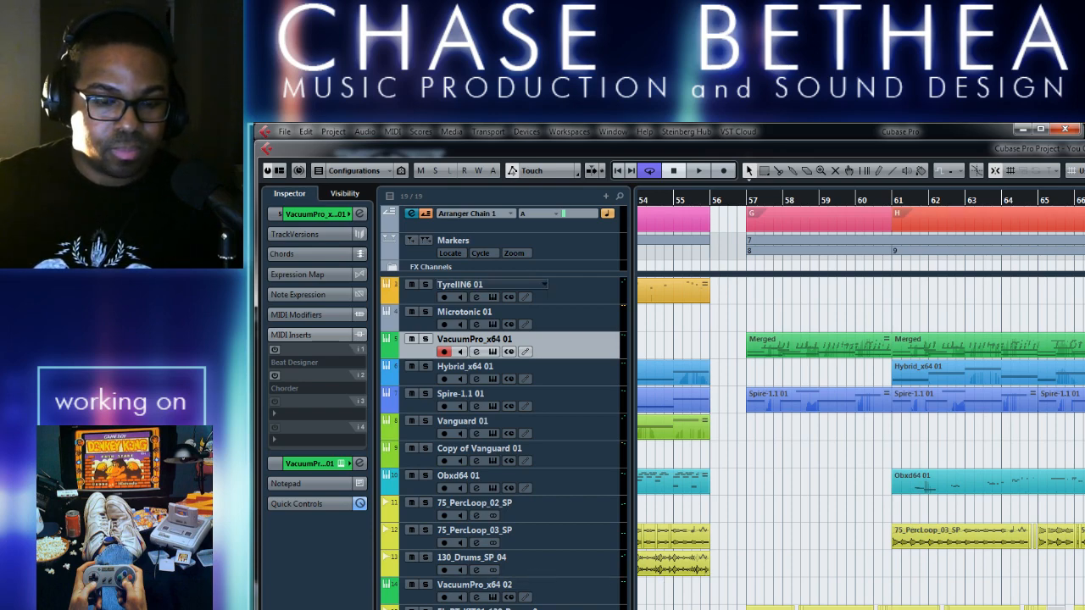
key(alt+Tab)
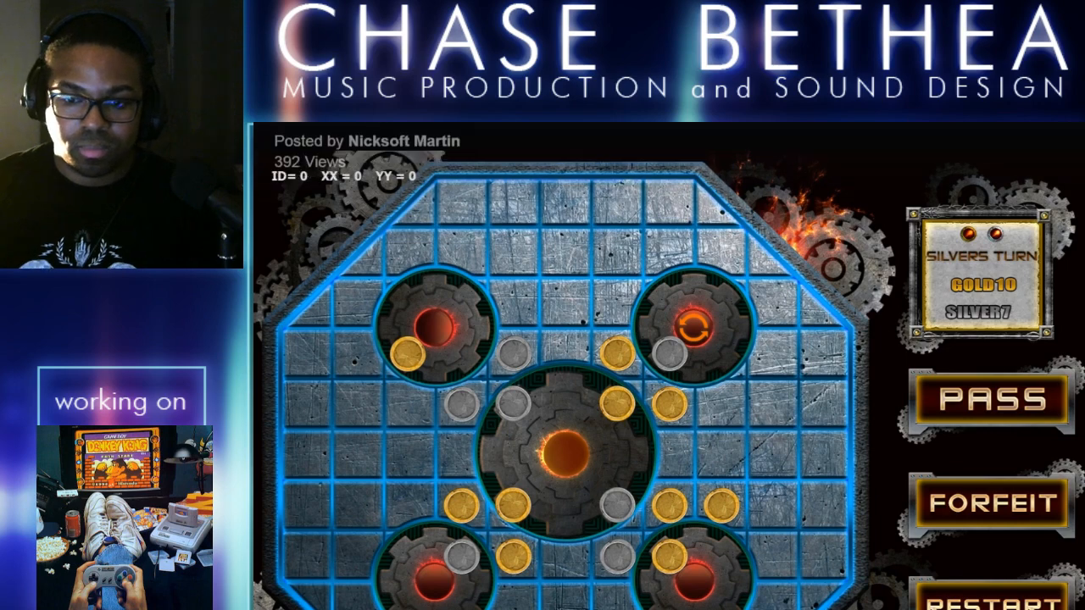
key(Escape)
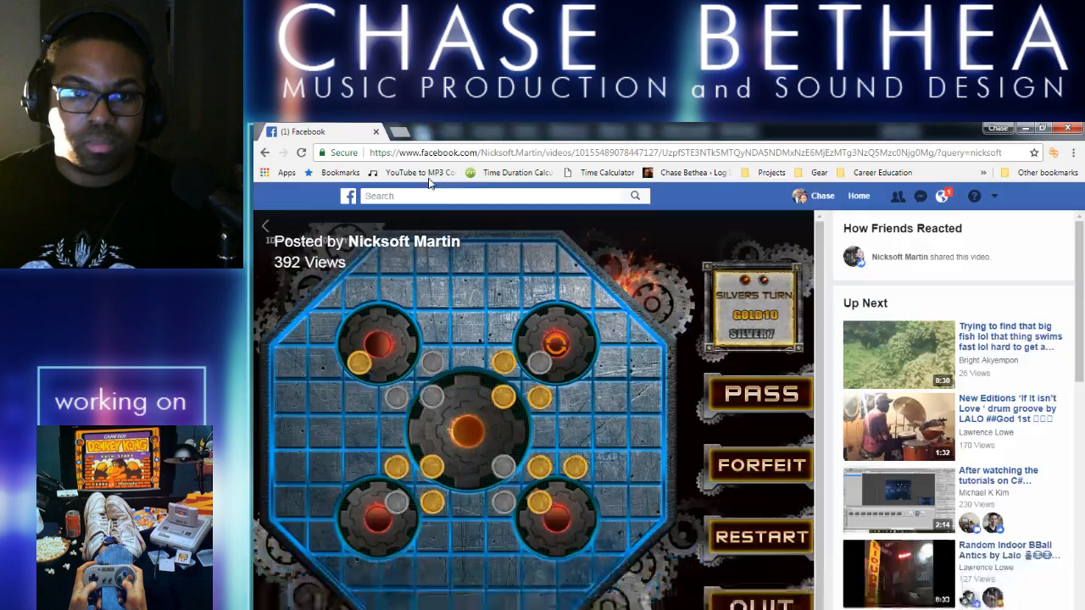
click(302, 153)
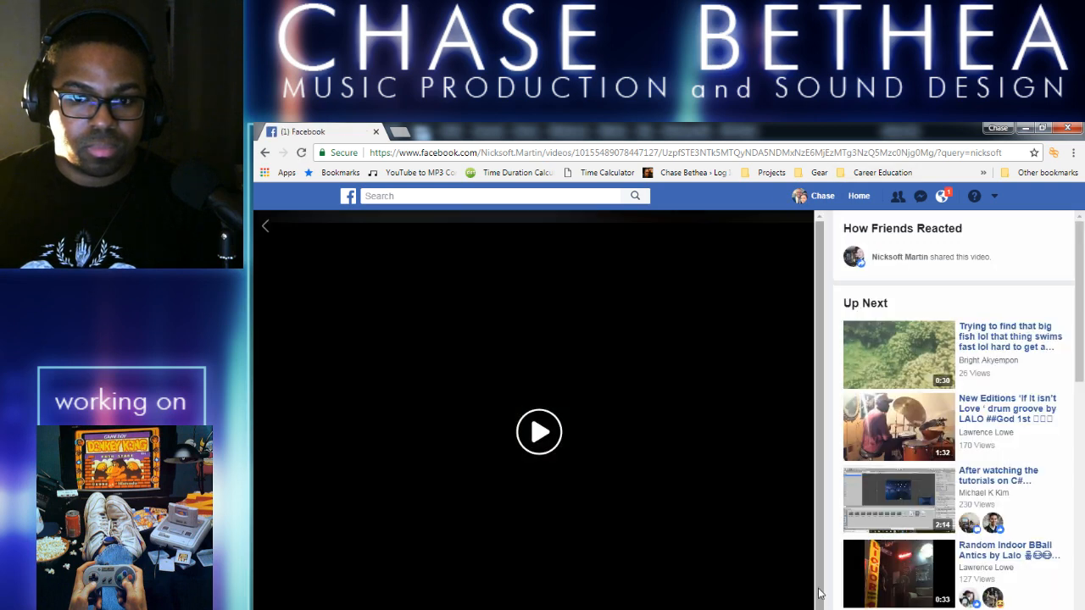
Play the game video from its start in full screen alongside the arranger chain from section A, and switch back to Cubase
click(536, 436)
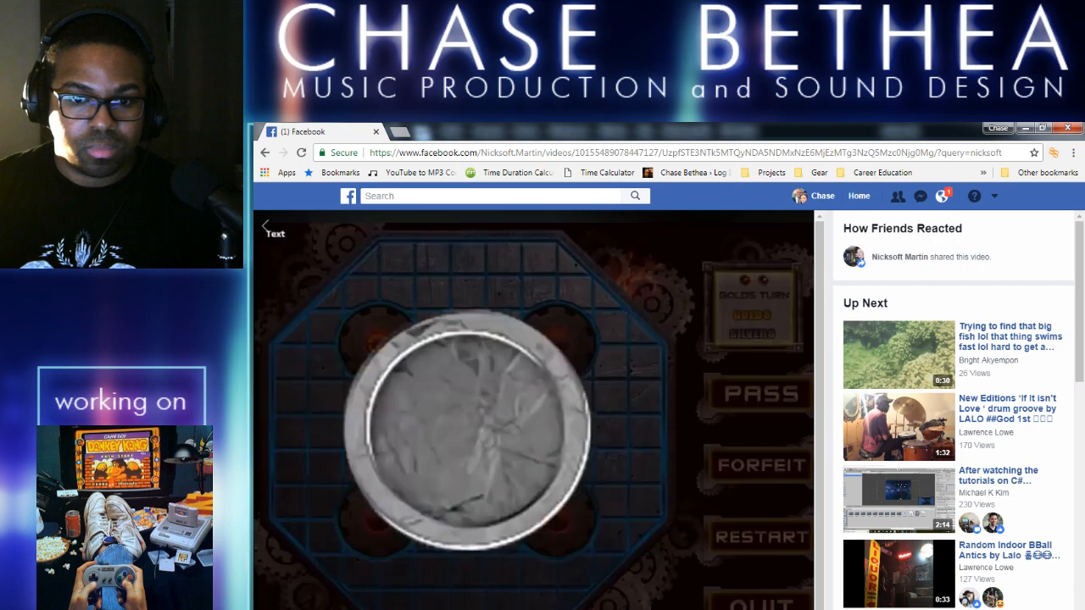
click(797, 609)
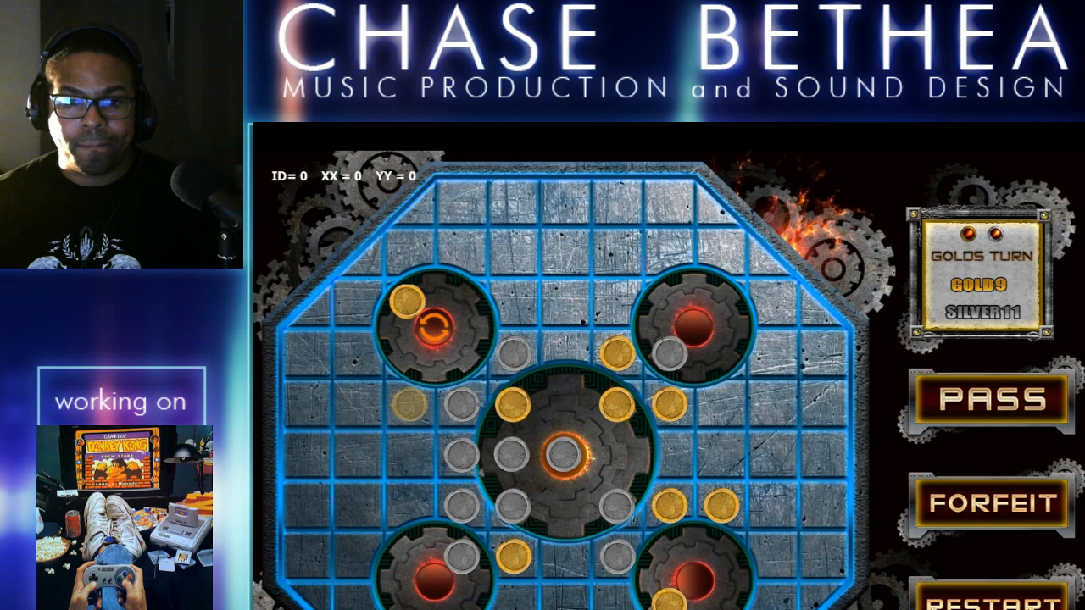
click(409, 405)
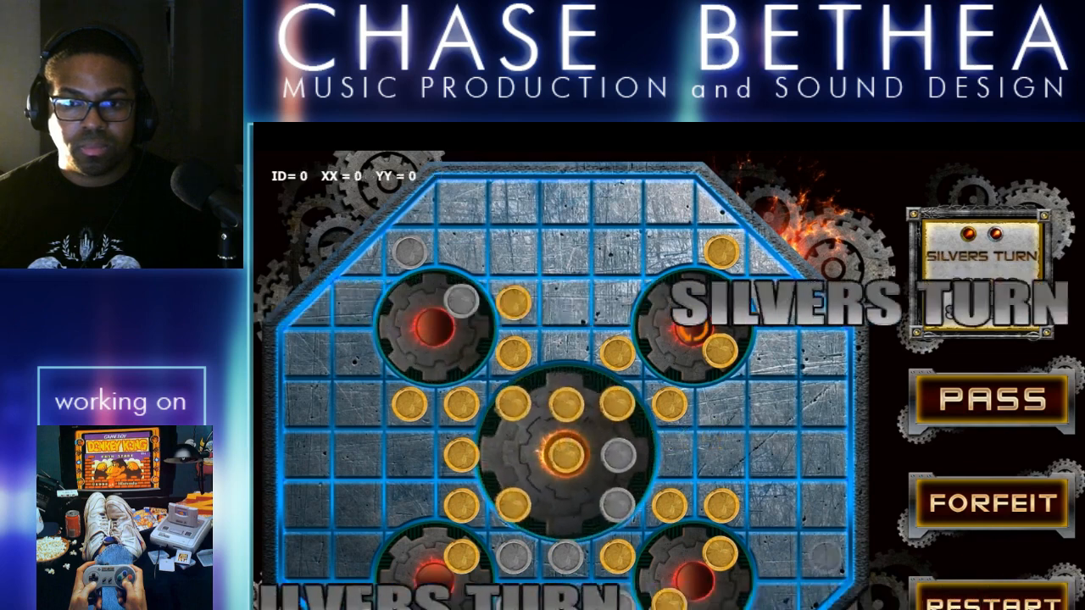
click(410, 506)
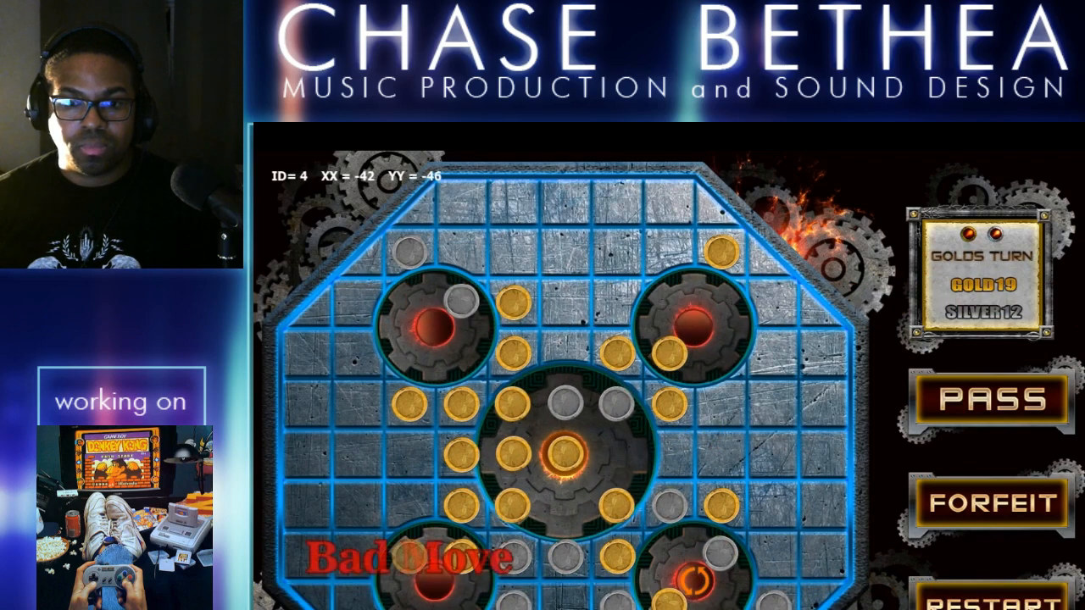
click(566, 600)
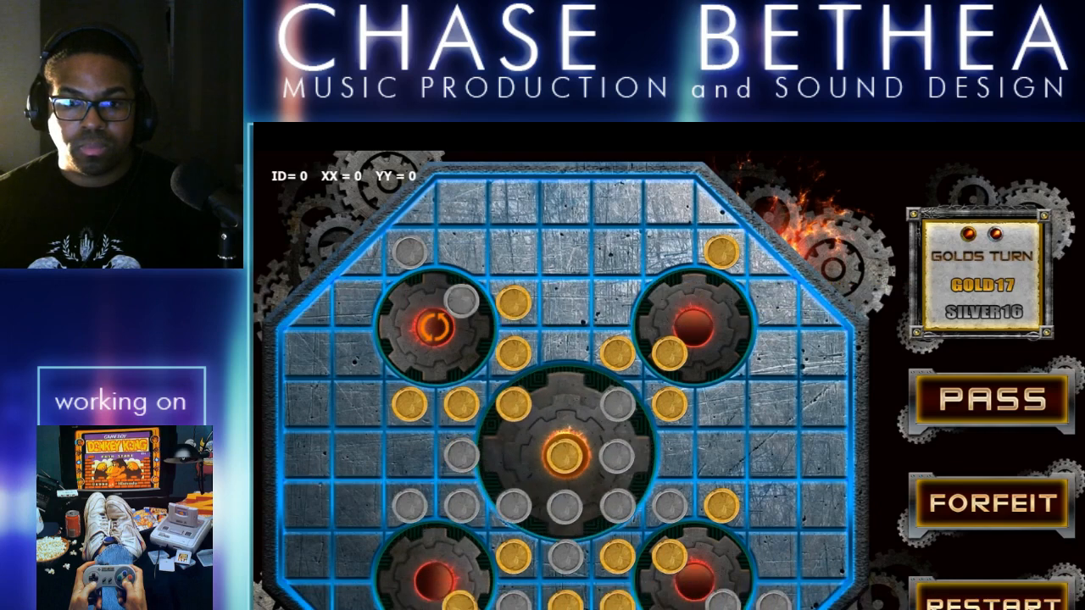
click(566, 404)
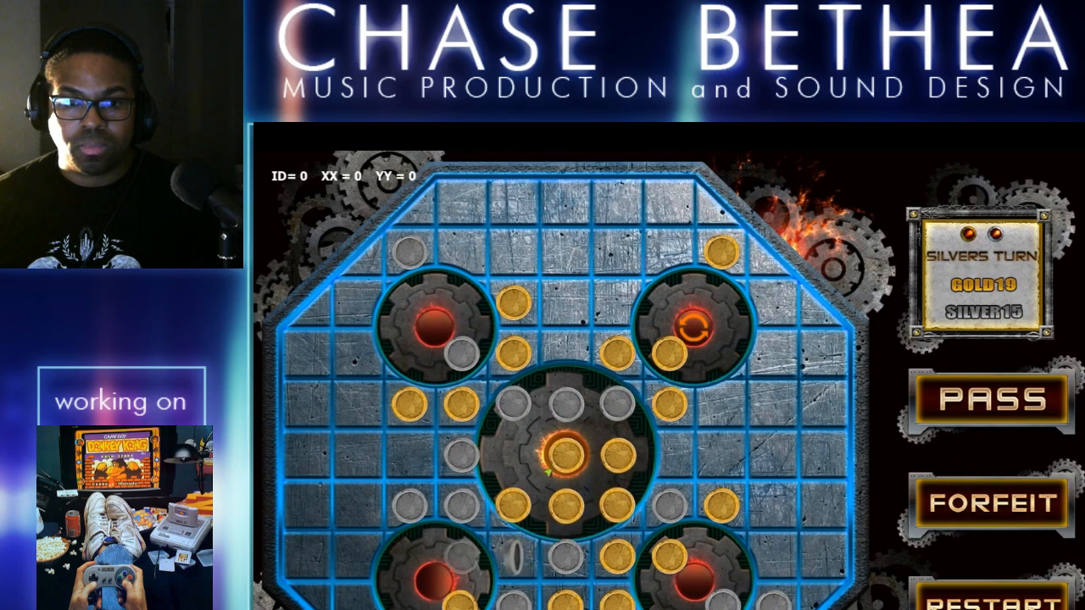
click(773, 455)
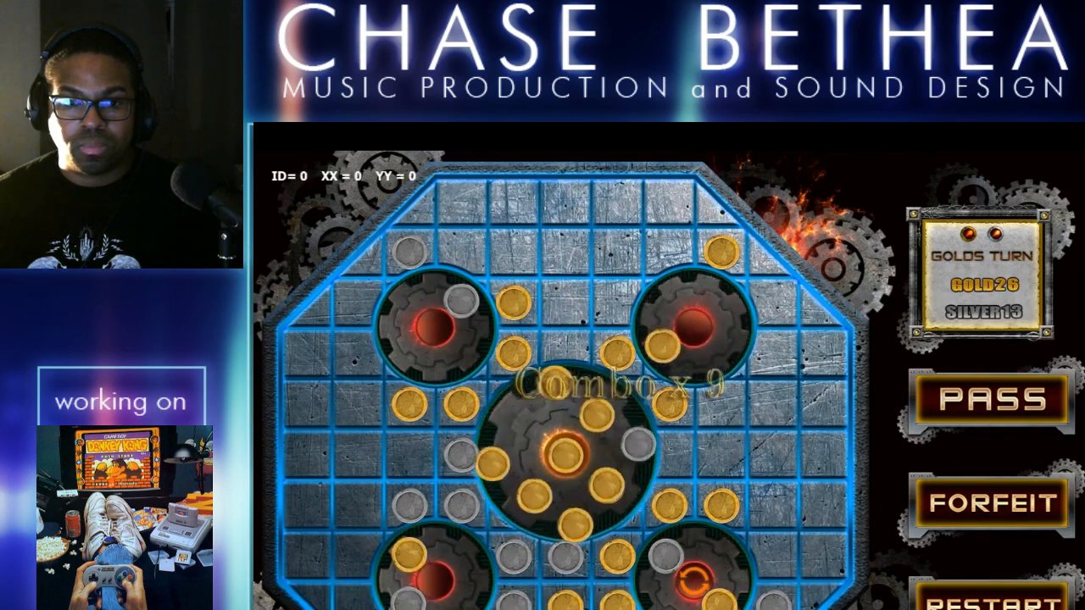
click(409, 455)
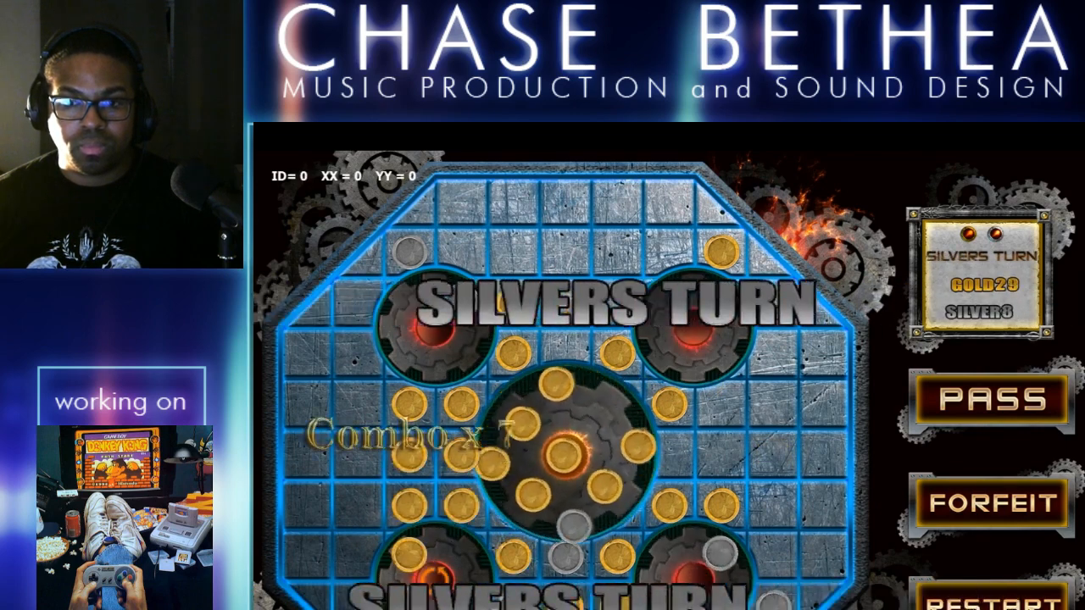
key(alt+Tab)
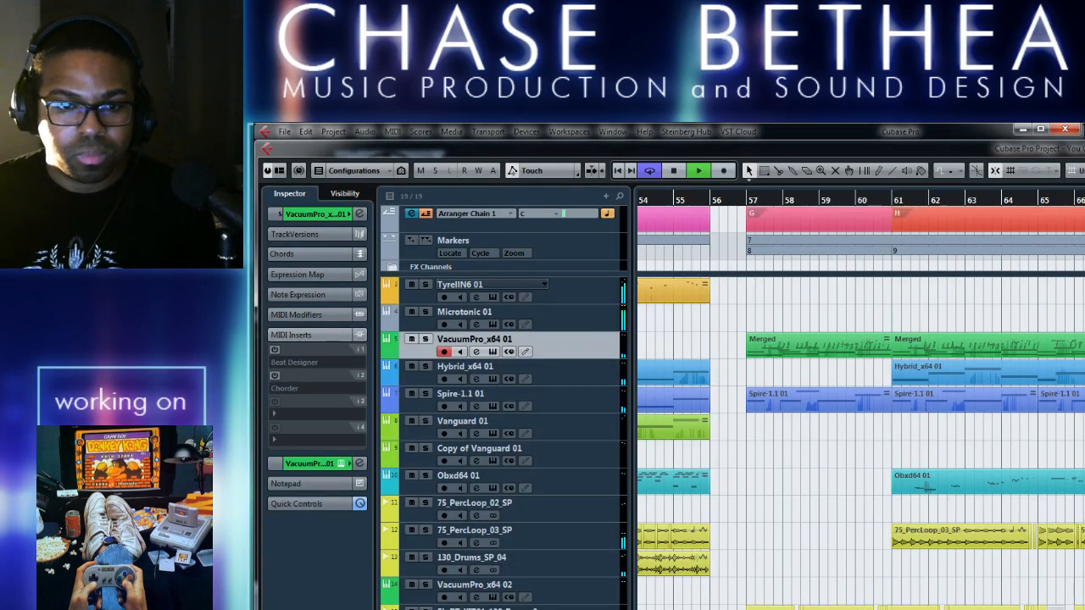
Set the FX channel's volume to -7.77
click(432, 608)
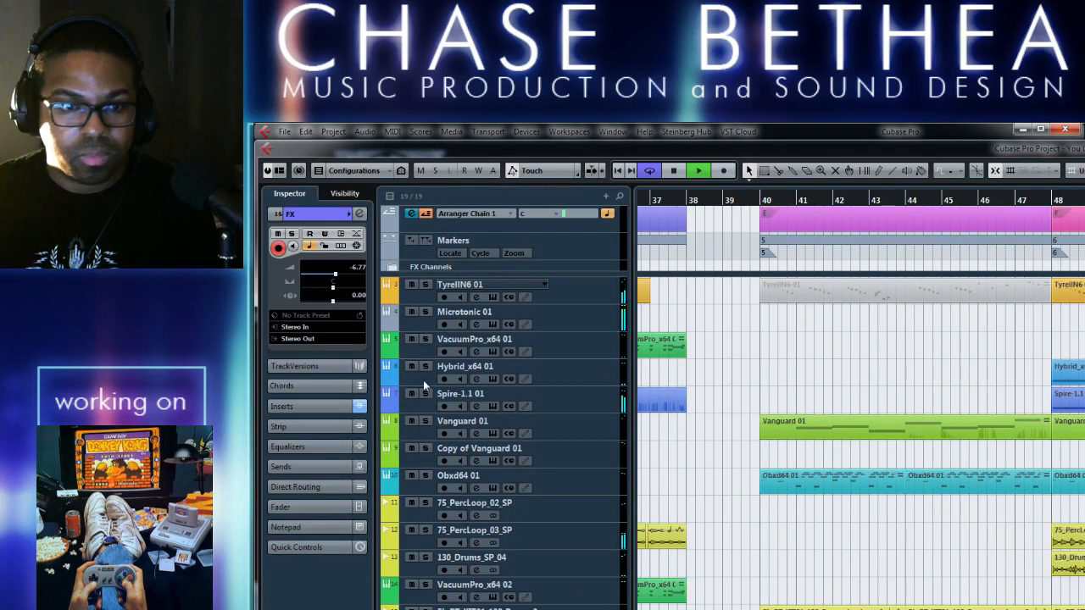
double_click(357, 268)
text(-7.72)
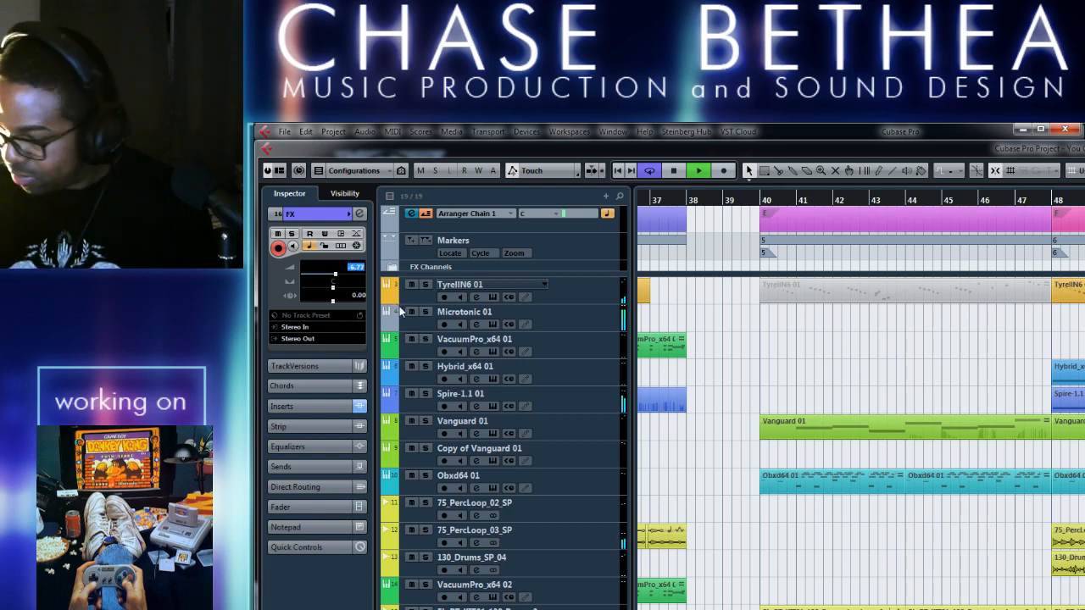
key(Return)
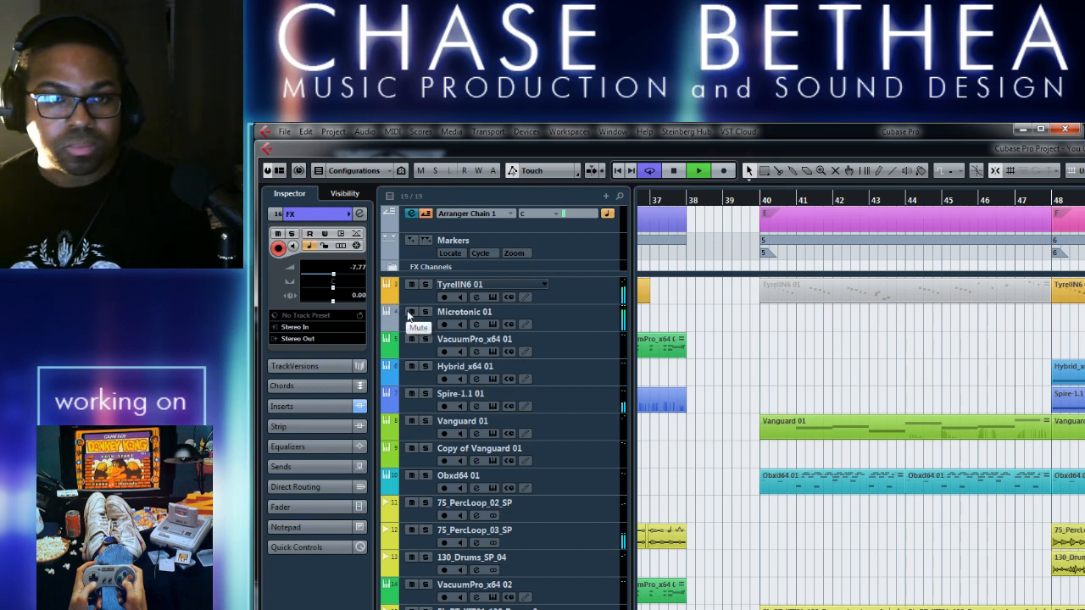
Inspect the channel settings of the Obxd64 01 and Hybrid_x64 01 tracks during playback, closing each afterwards
click(578, 486)
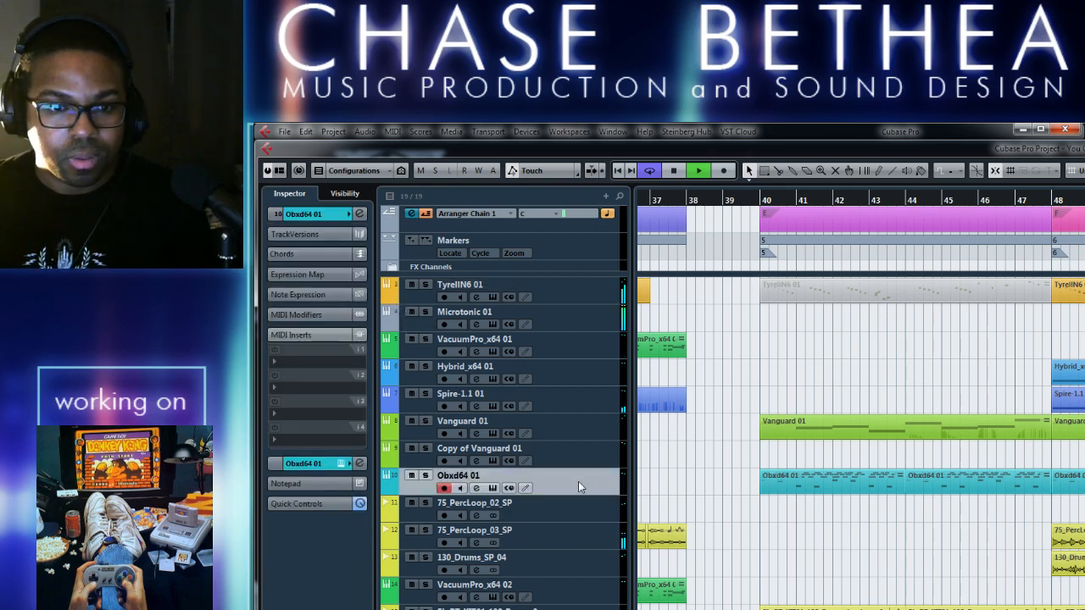
click(475, 487)
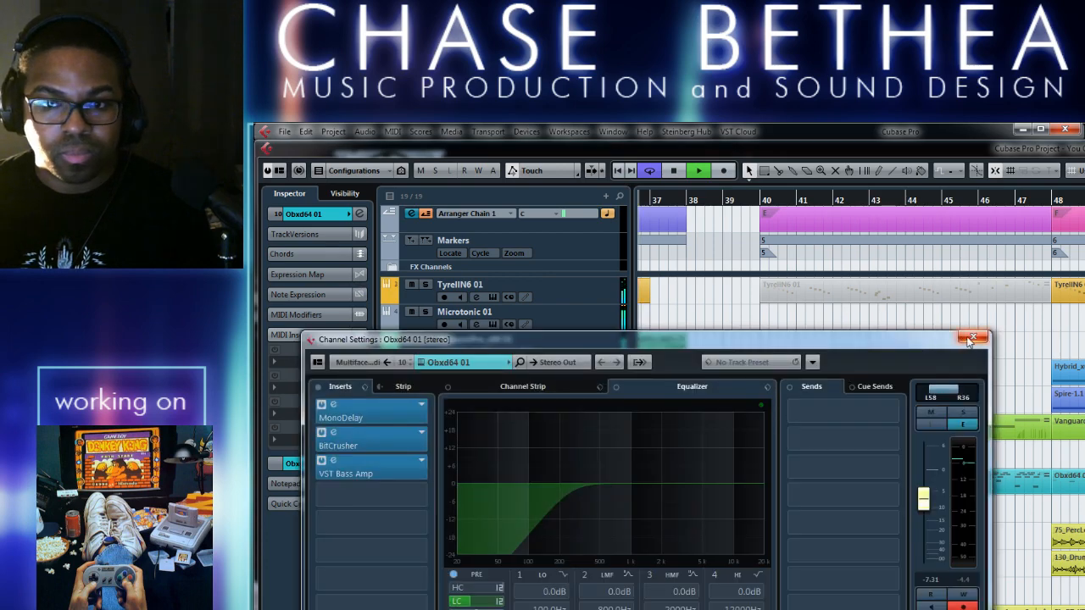
click(973, 336)
click(604, 373)
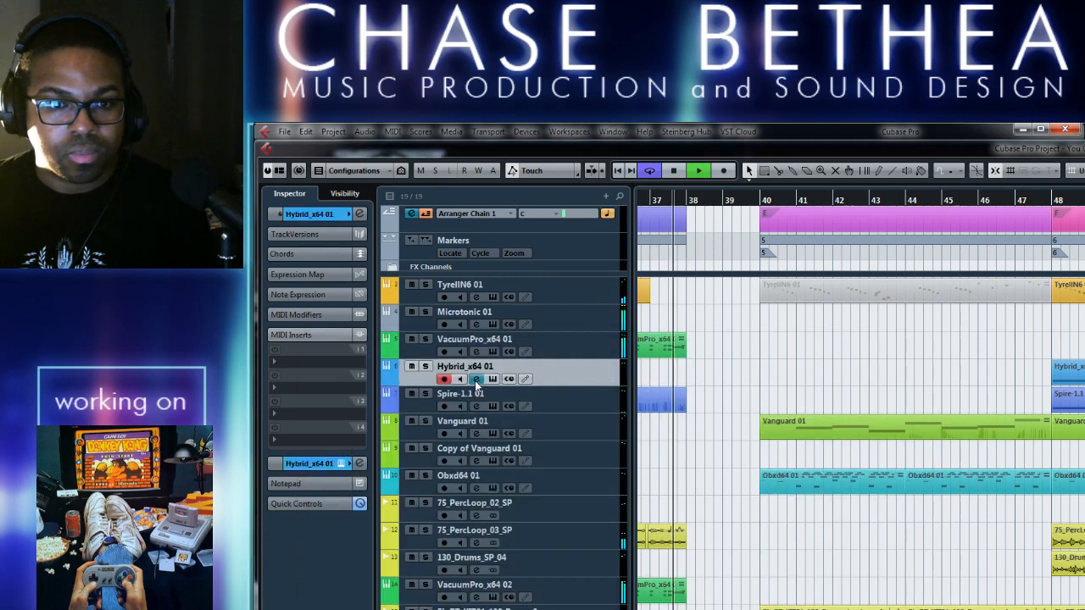
click(507, 381)
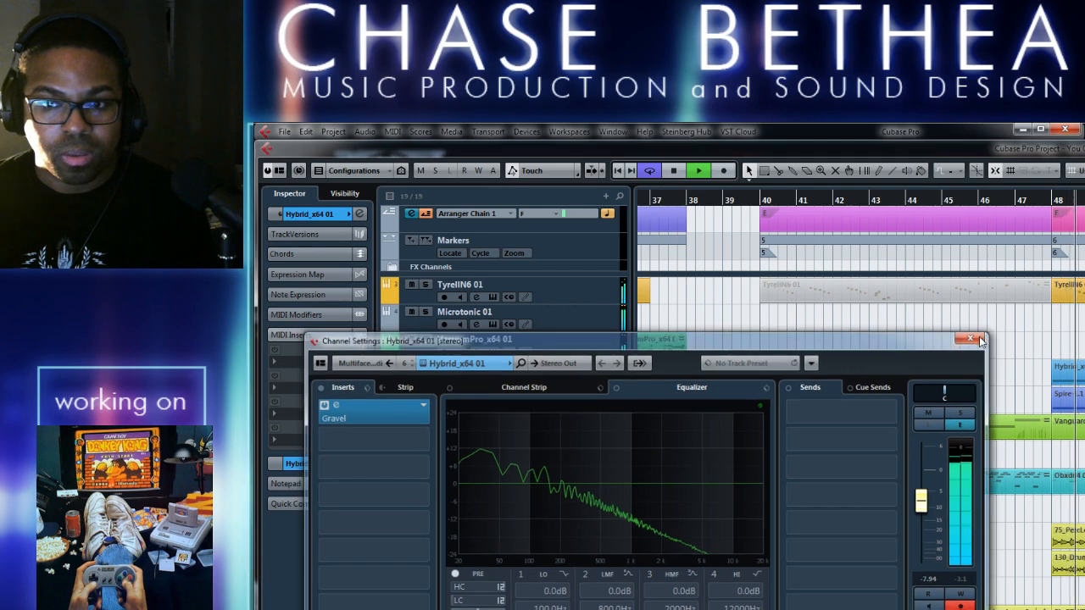
click(973, 337)
Check the channel settings of the Spire-1.1 01 and VacuumPro_x64 01 tracks during playback and close them
click(600, 404)
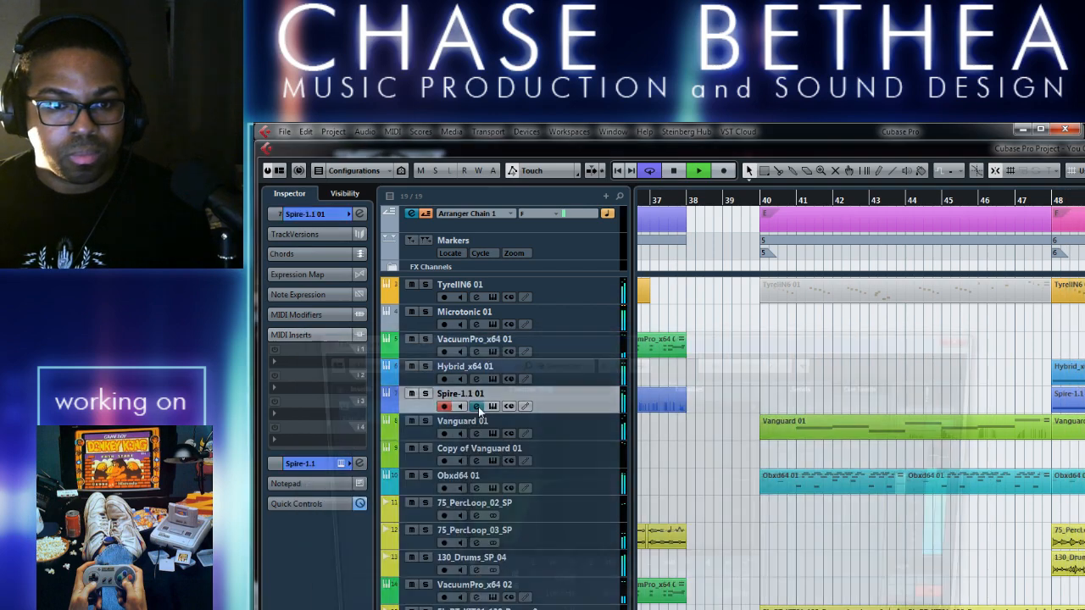
click(477, 406)
key(Escape)
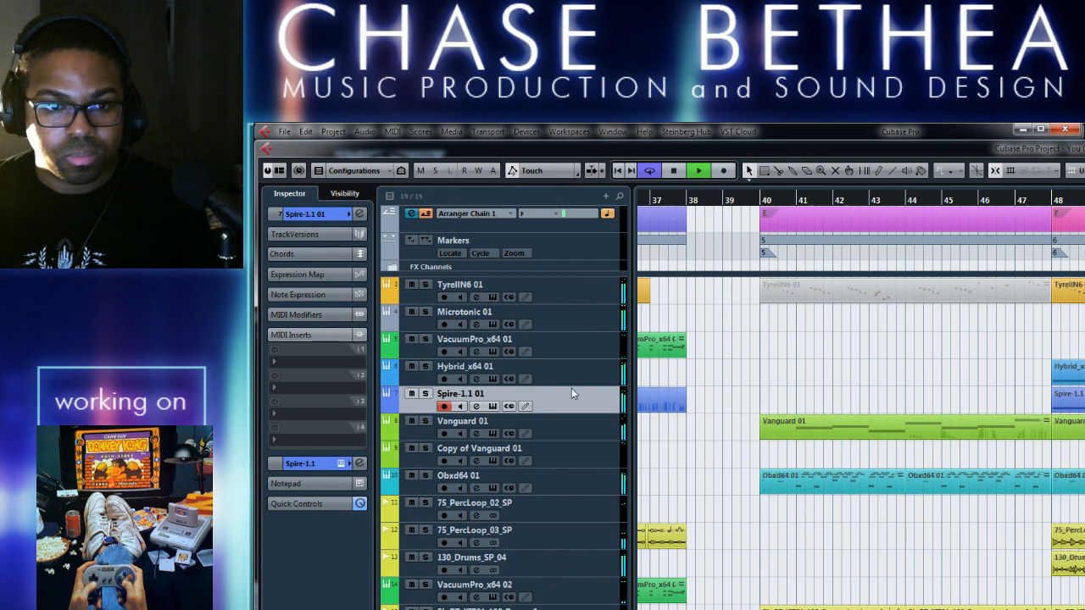
click(563, 344)
click(476, 352)
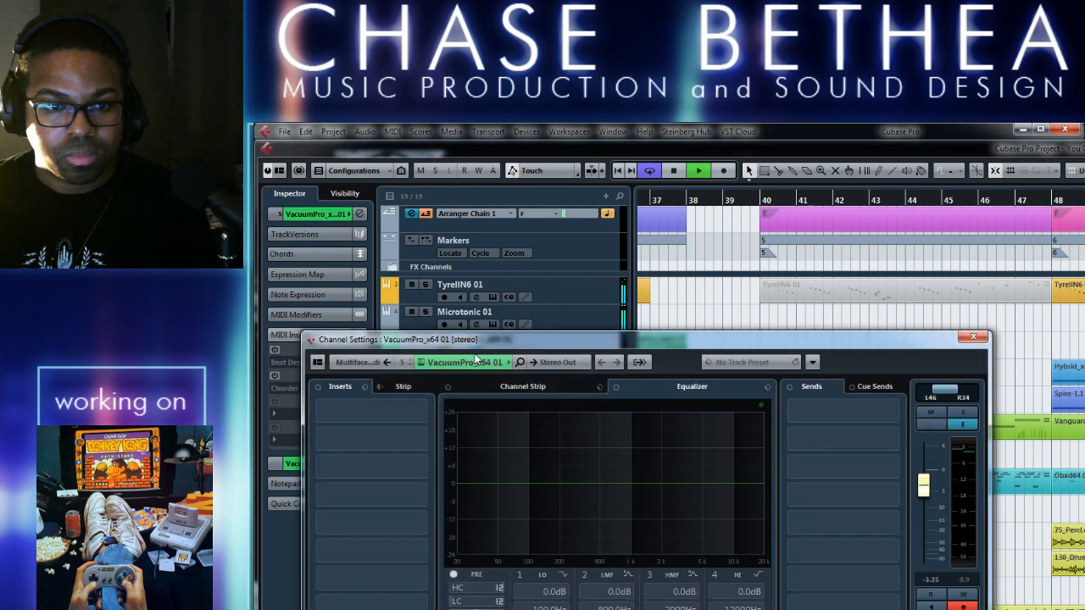
click(973, 338)
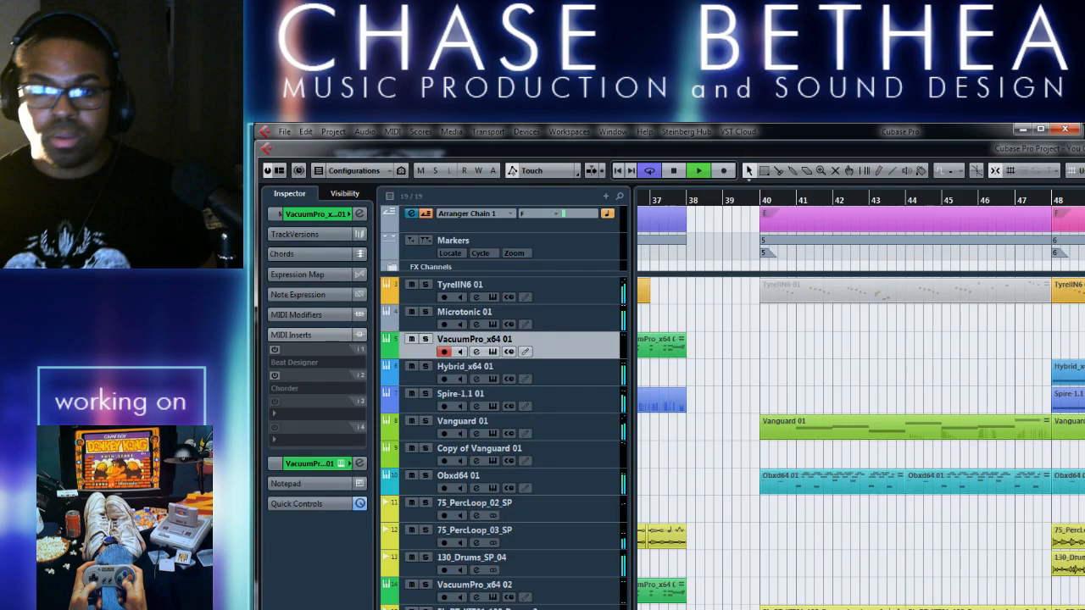
Return to the full-screen game video and review how the playing arranger chain fits the board gameplay
key(space)
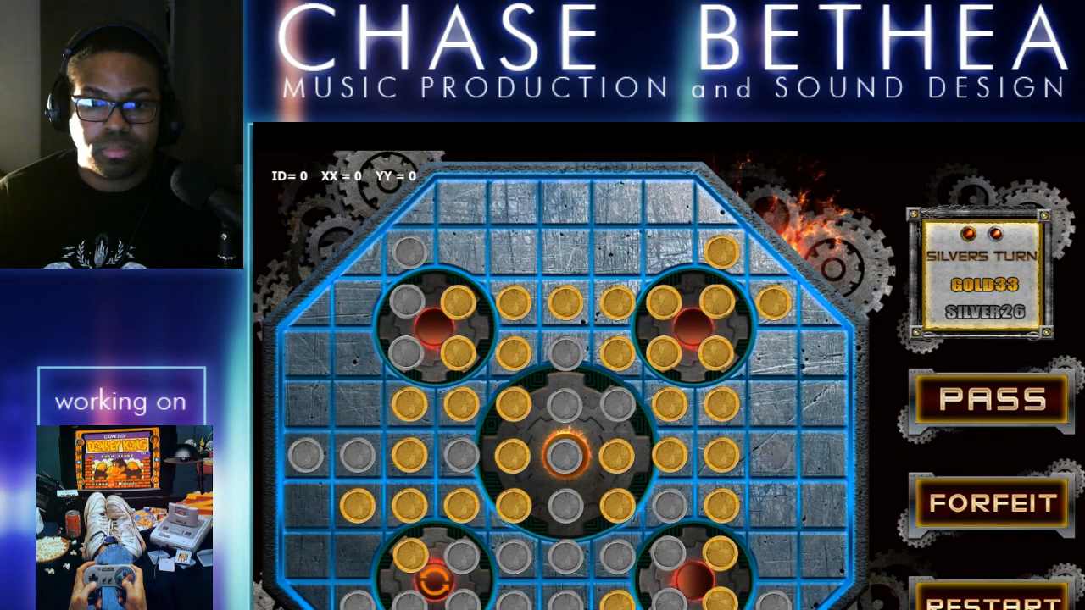
click(773, 455)
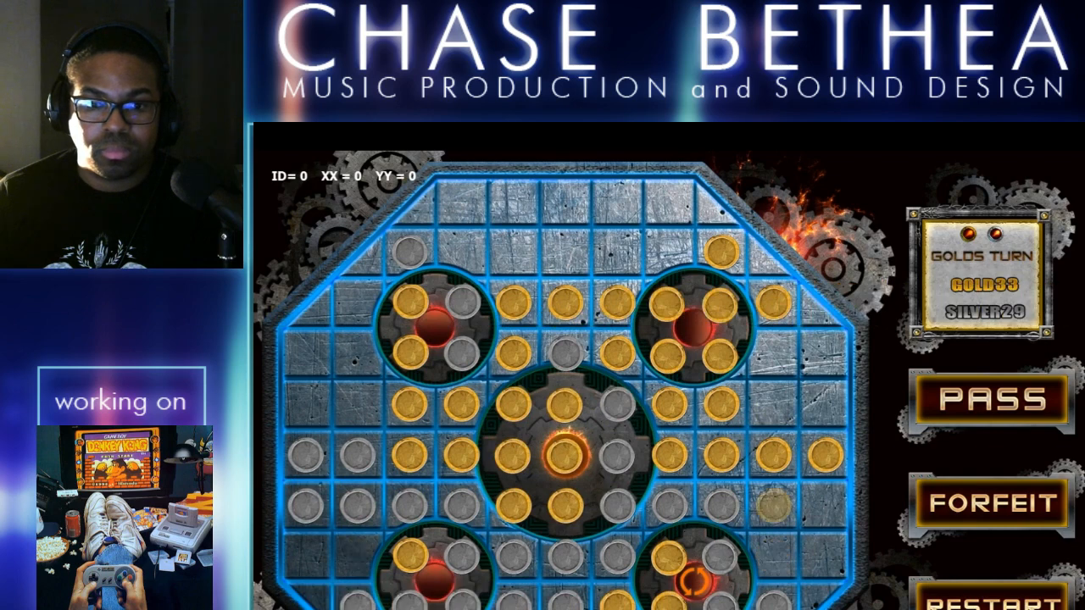
click(773, 506)
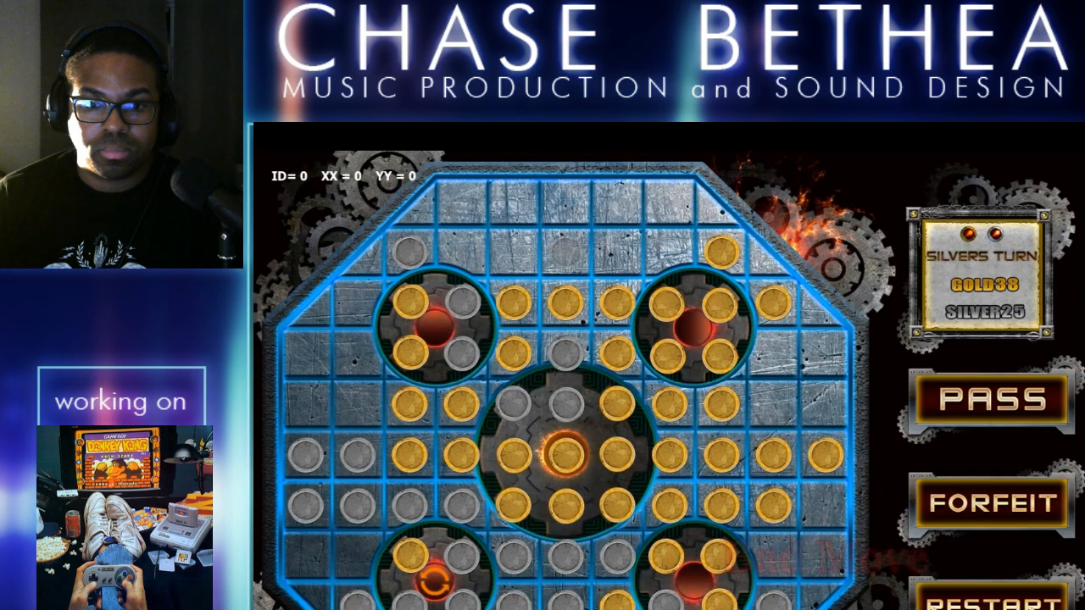
click(514, 252)
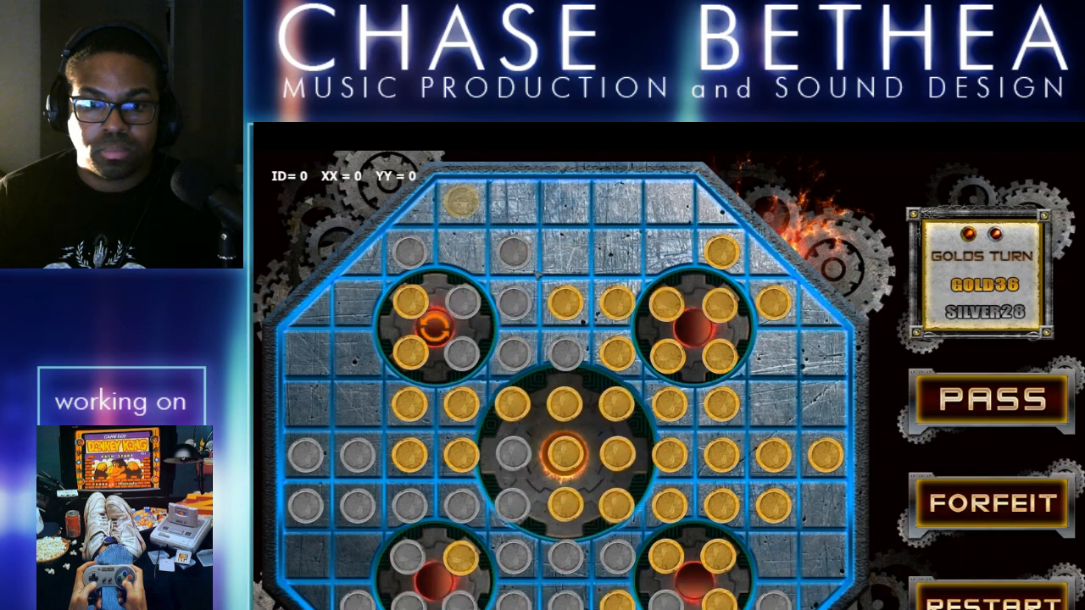
click(826, 557)
click(357, 303)
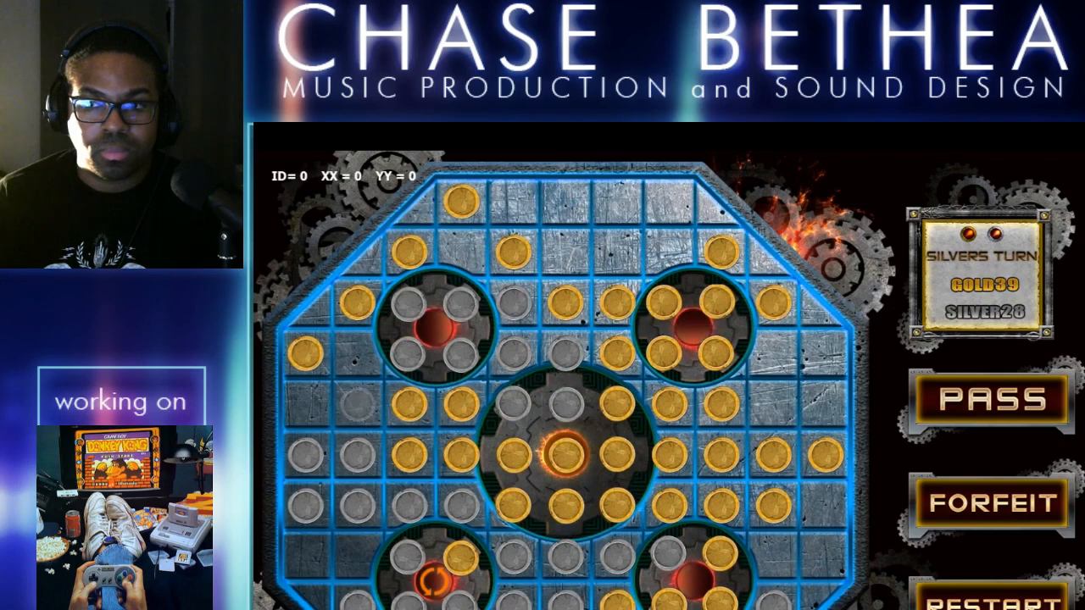
click(358, 405)
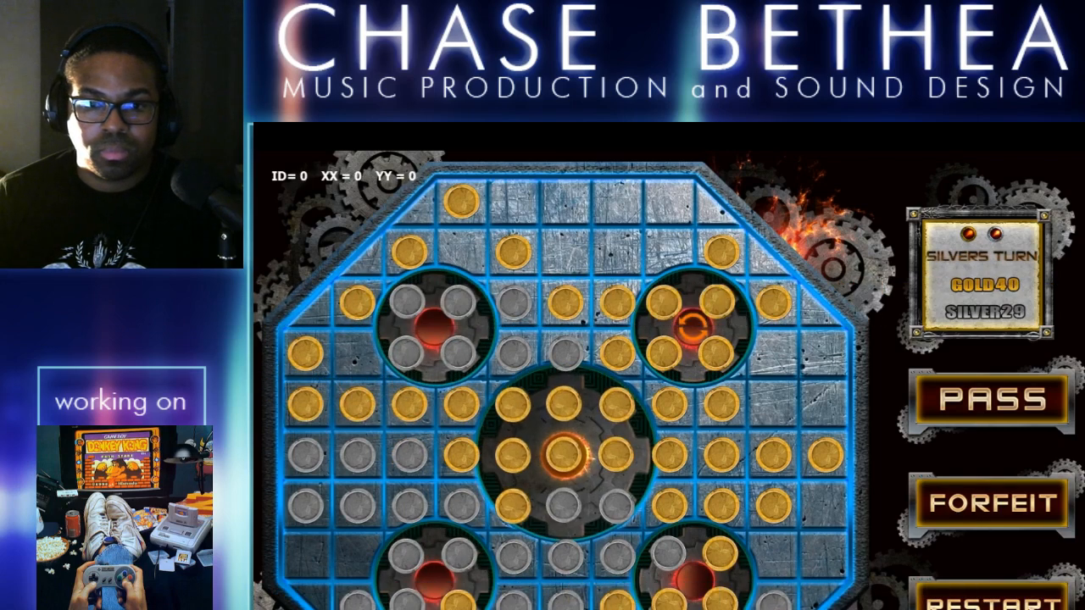
click(774, 557)
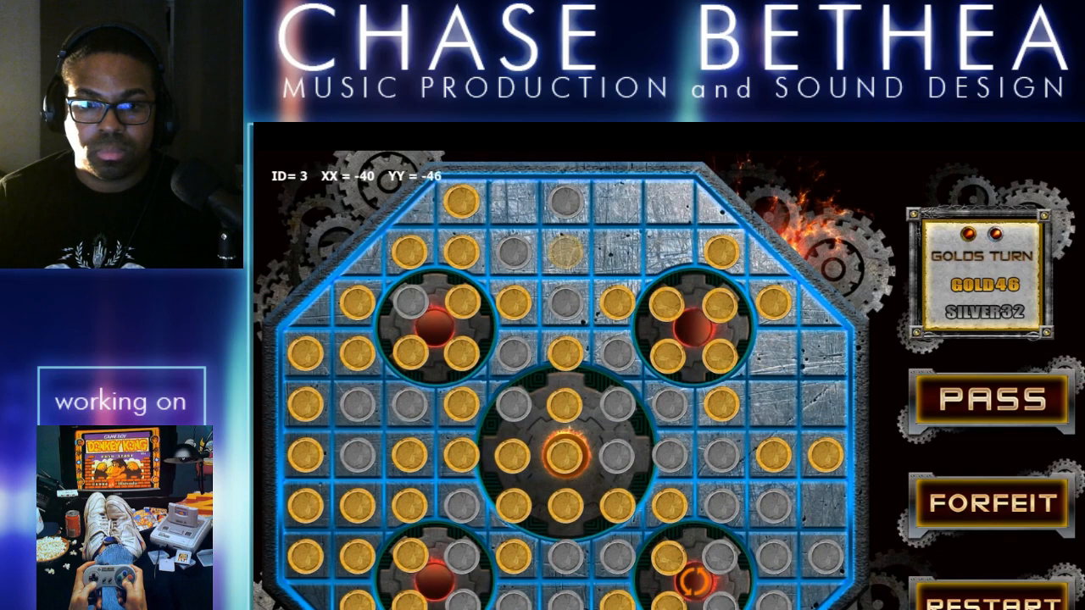
click(566, 252)
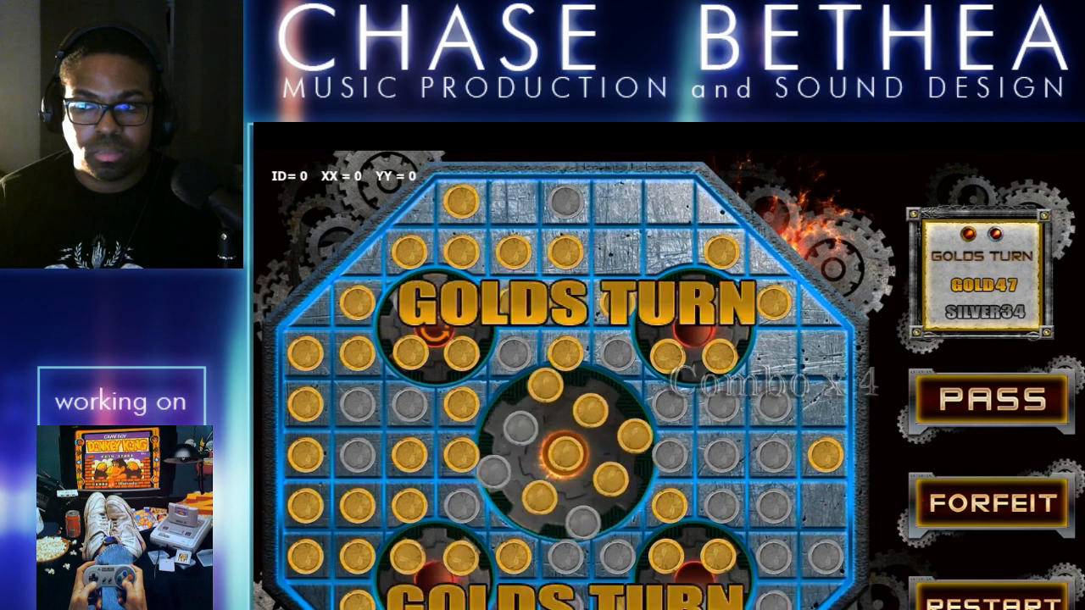
click(826, 354)
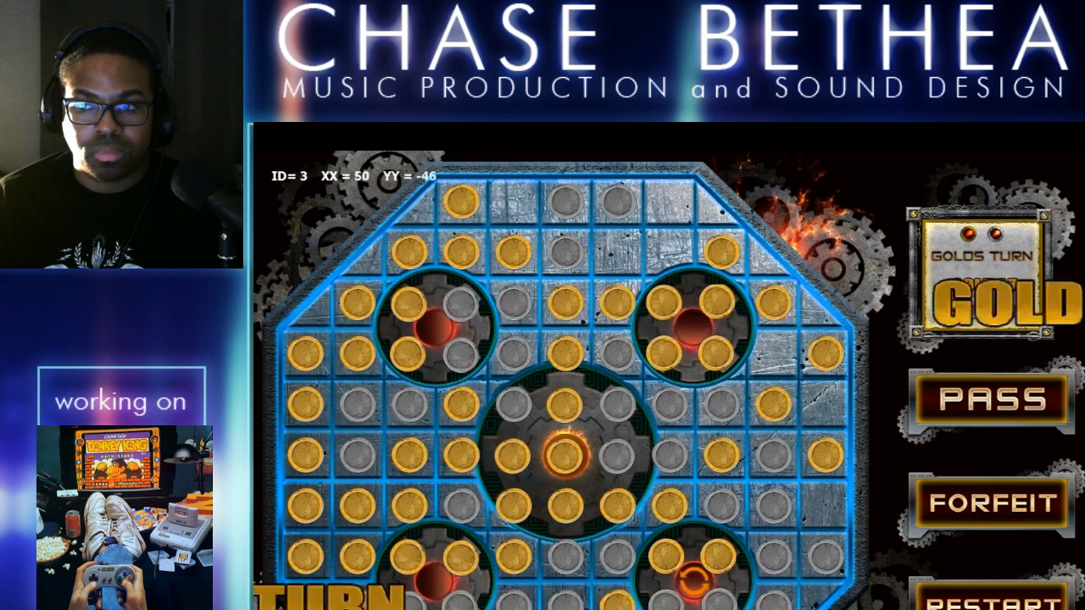
click(513, 202)
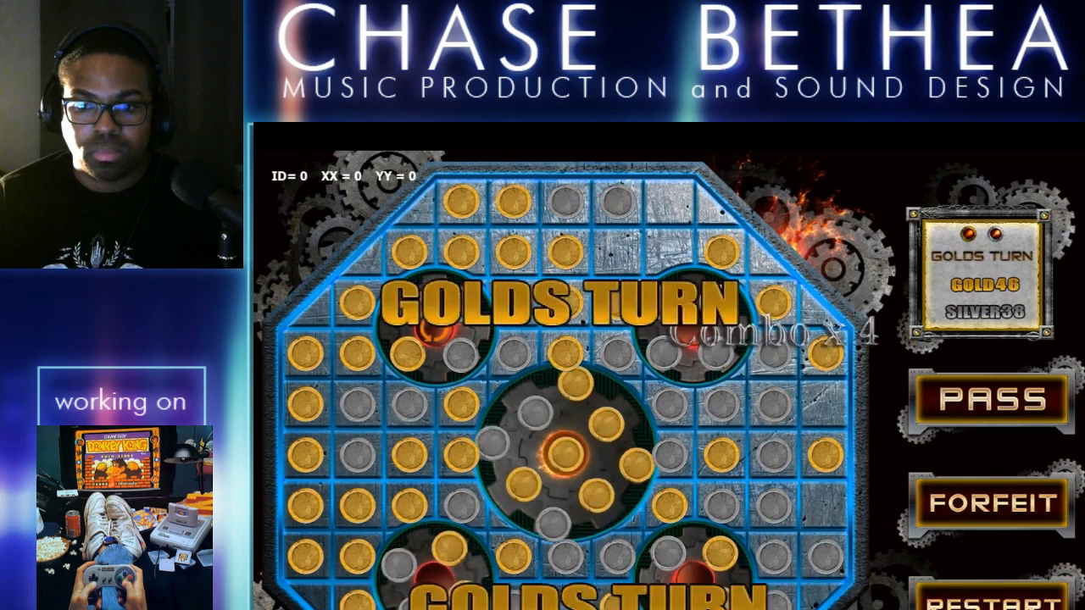
click(827, 405)
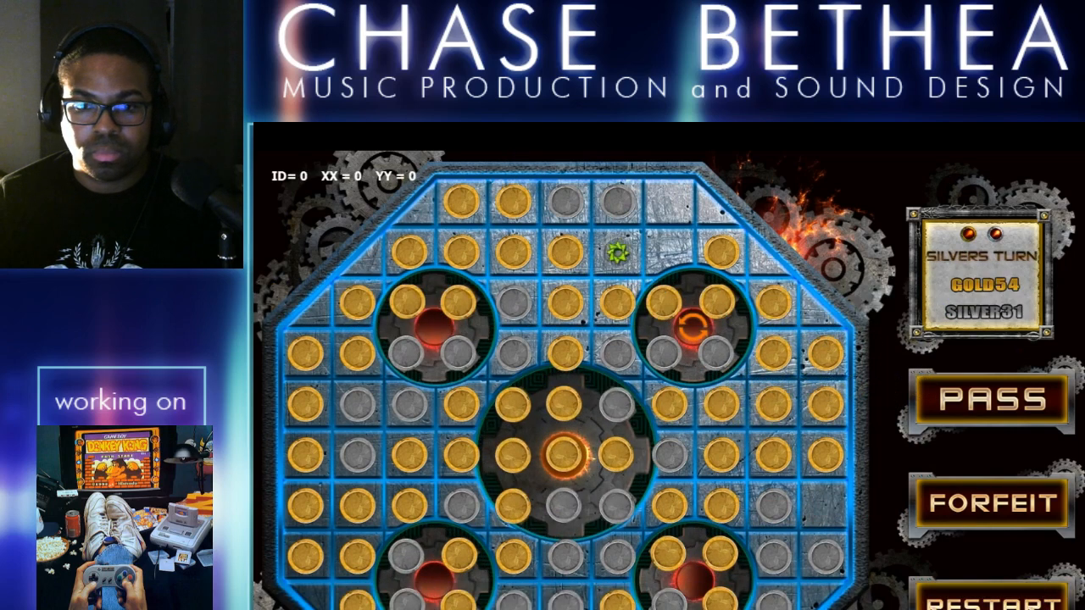
click(670, 253)
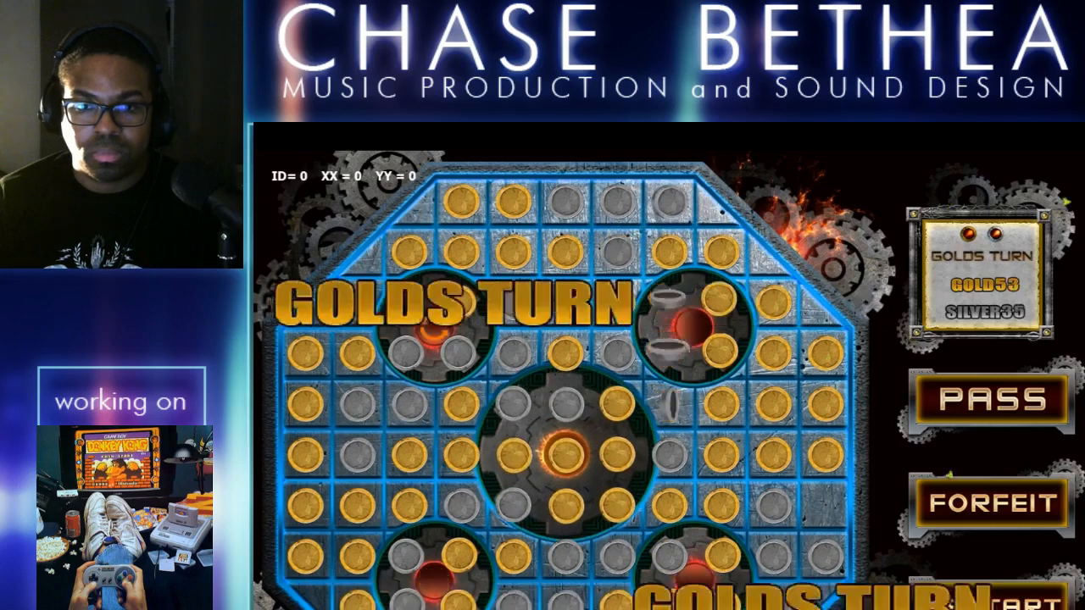
click(617, 609)
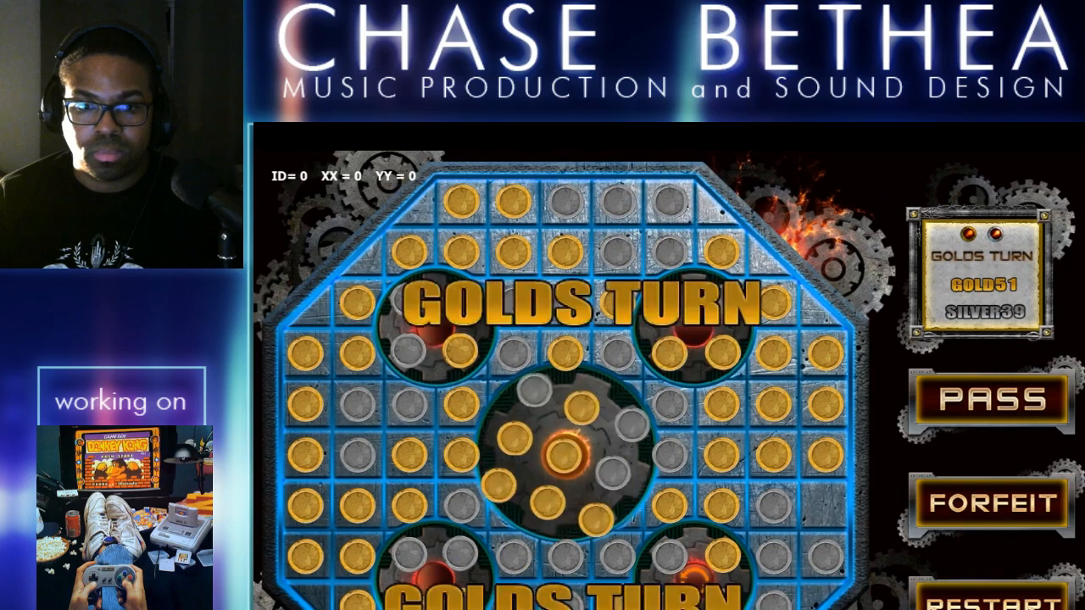
click(513, 609)
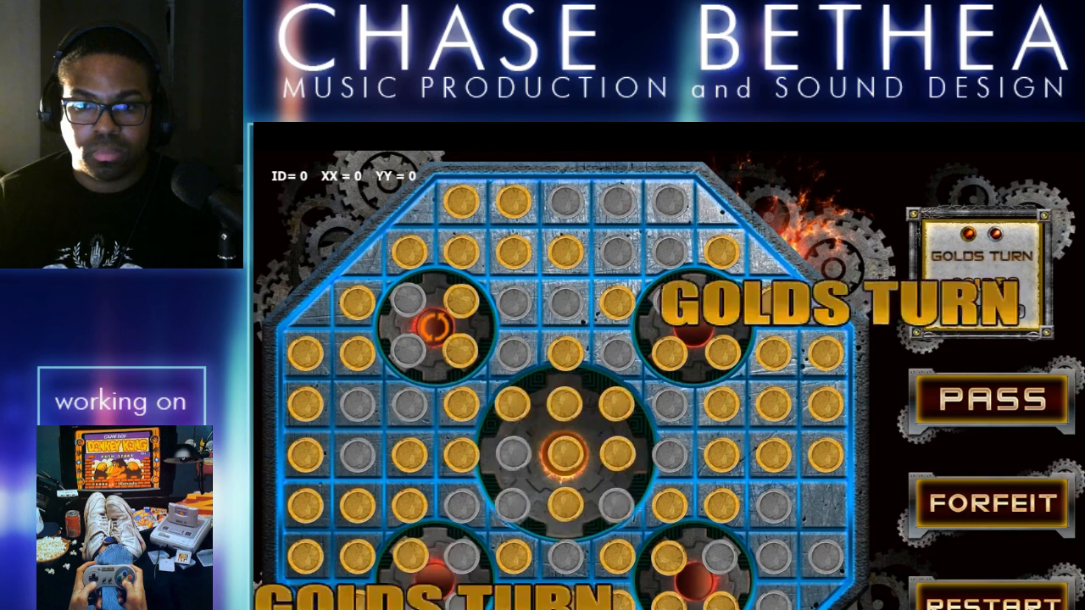
click(462, 609)
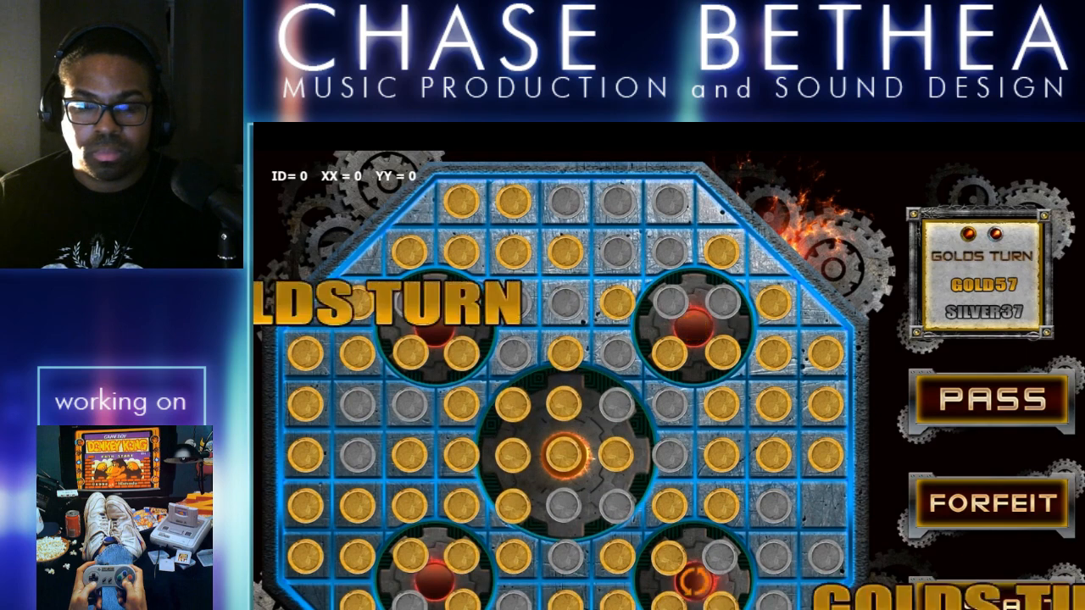
click(566, 609)
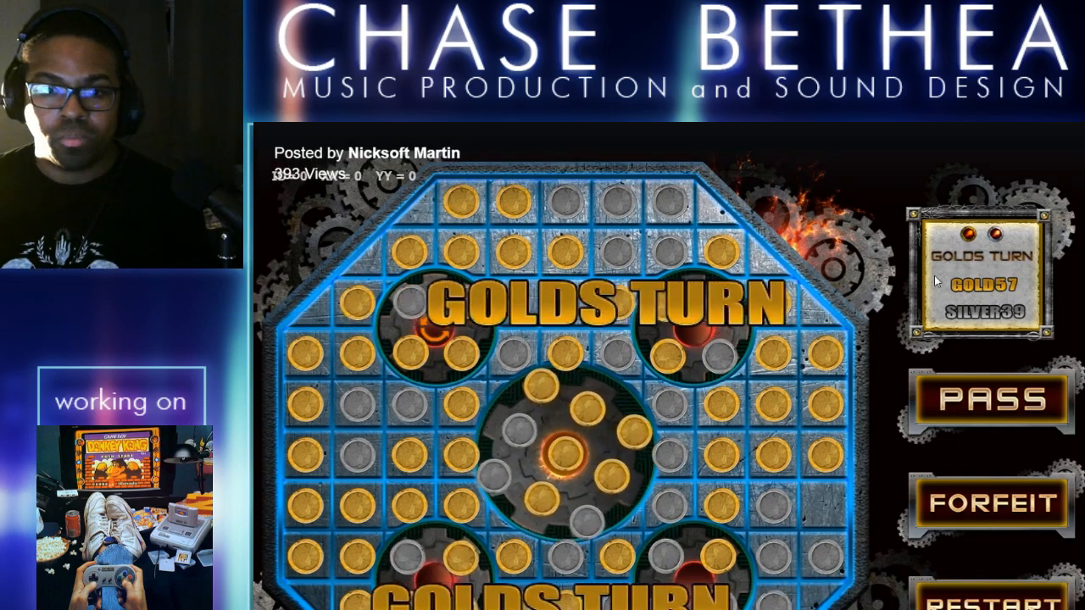
Pause the game video, switch back to Cubase and stop the arranger chain's playback
key(space)
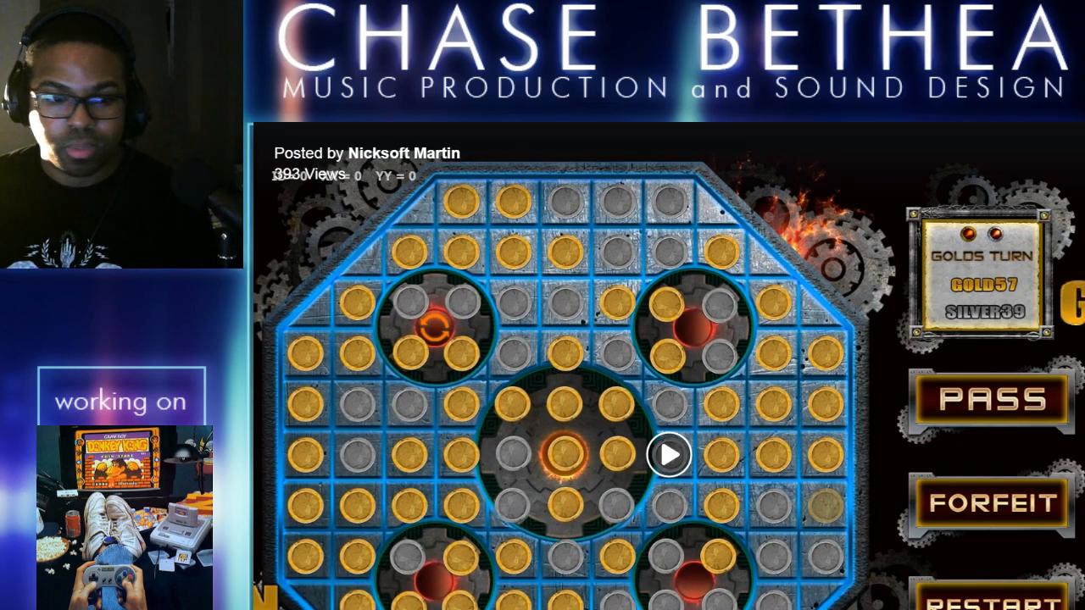
key(alt+Tab)
key(space)
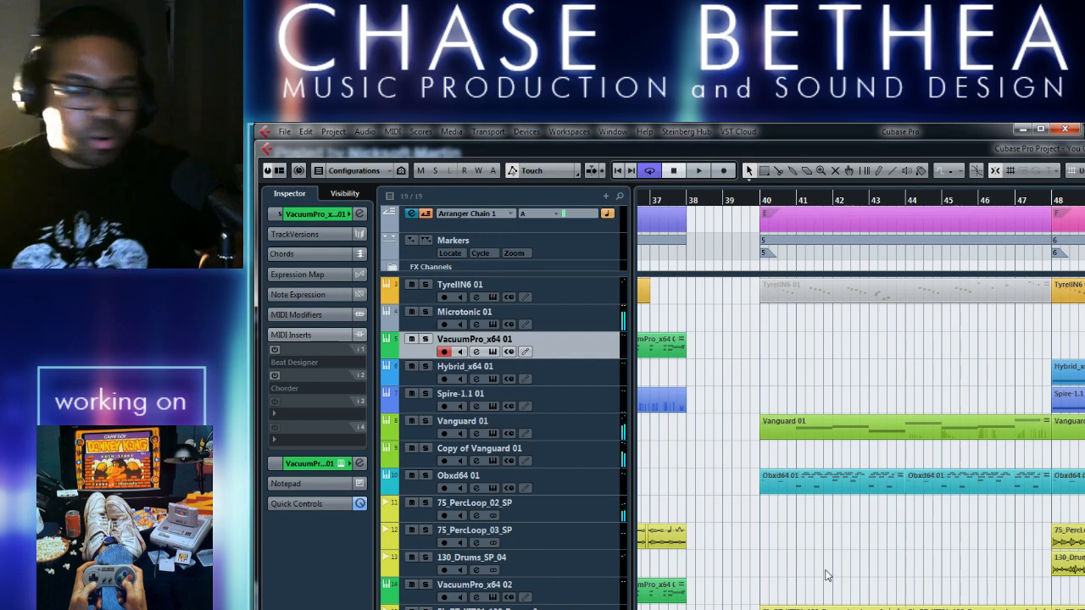